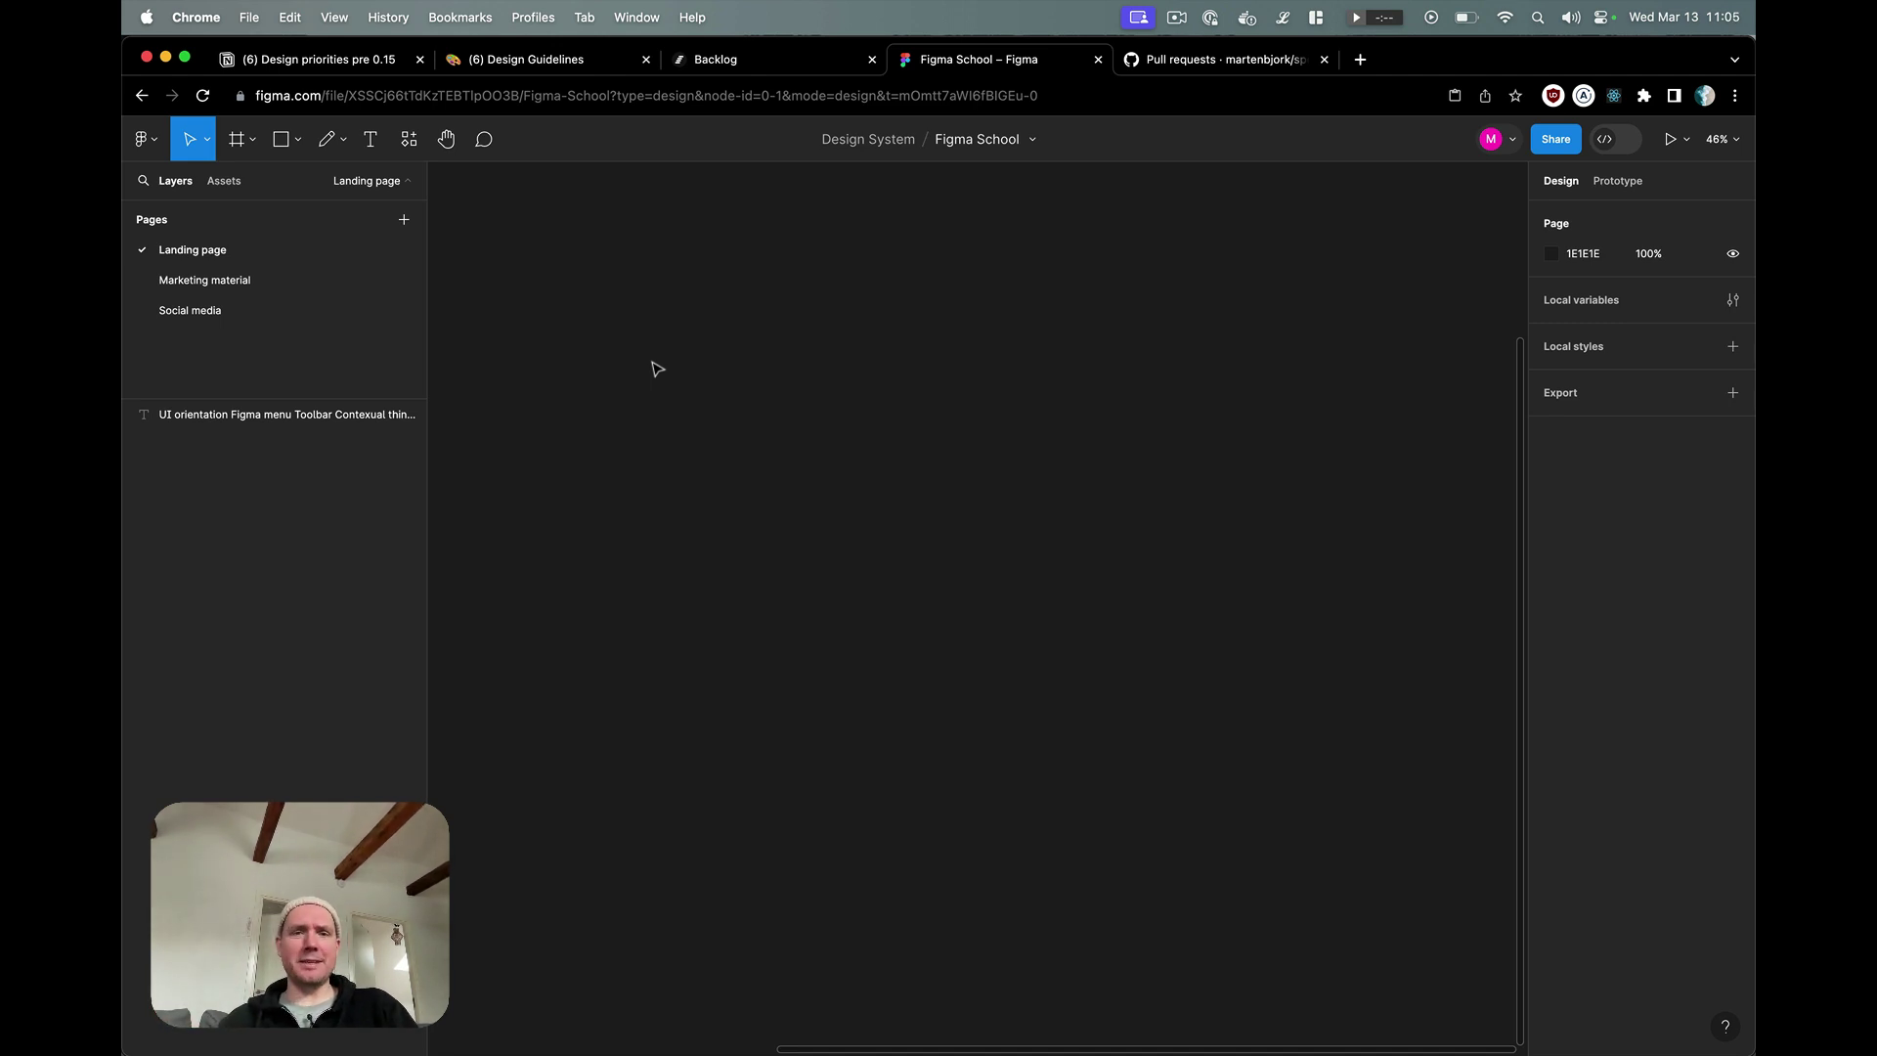
- Draw a rectangle about 481 × 290 and place two copies of it stacked vertically below
key("r")
mouse_move(612, 276)
left_mouse_down()
mouse_move(771, 344)
mouse_move(822, 402)
left_mouse_up()
left_click_drag(721, 348, 719, 692)
left_click_drag(806, 821, 748, 472)
- Add the text "Download this app" inside the uppermost rectangle
key("t")
left_click(634, 311)
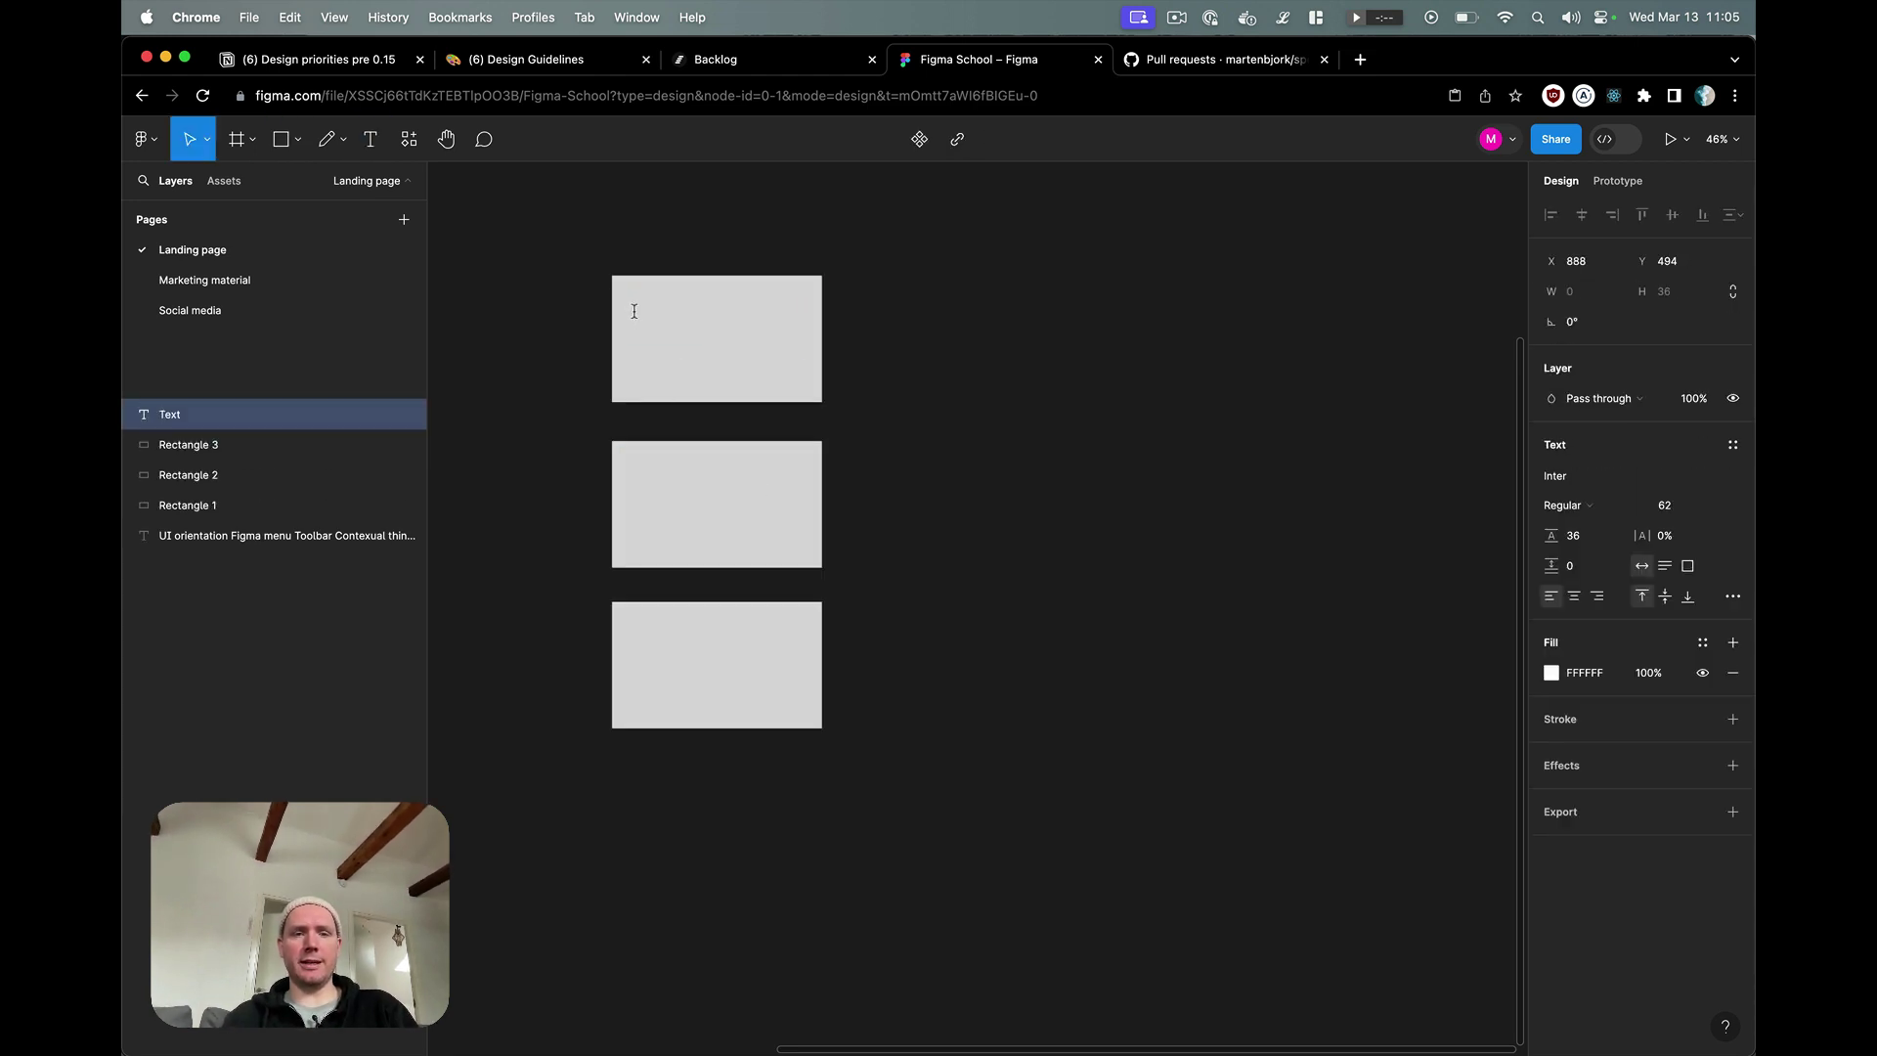
type("Download this app")
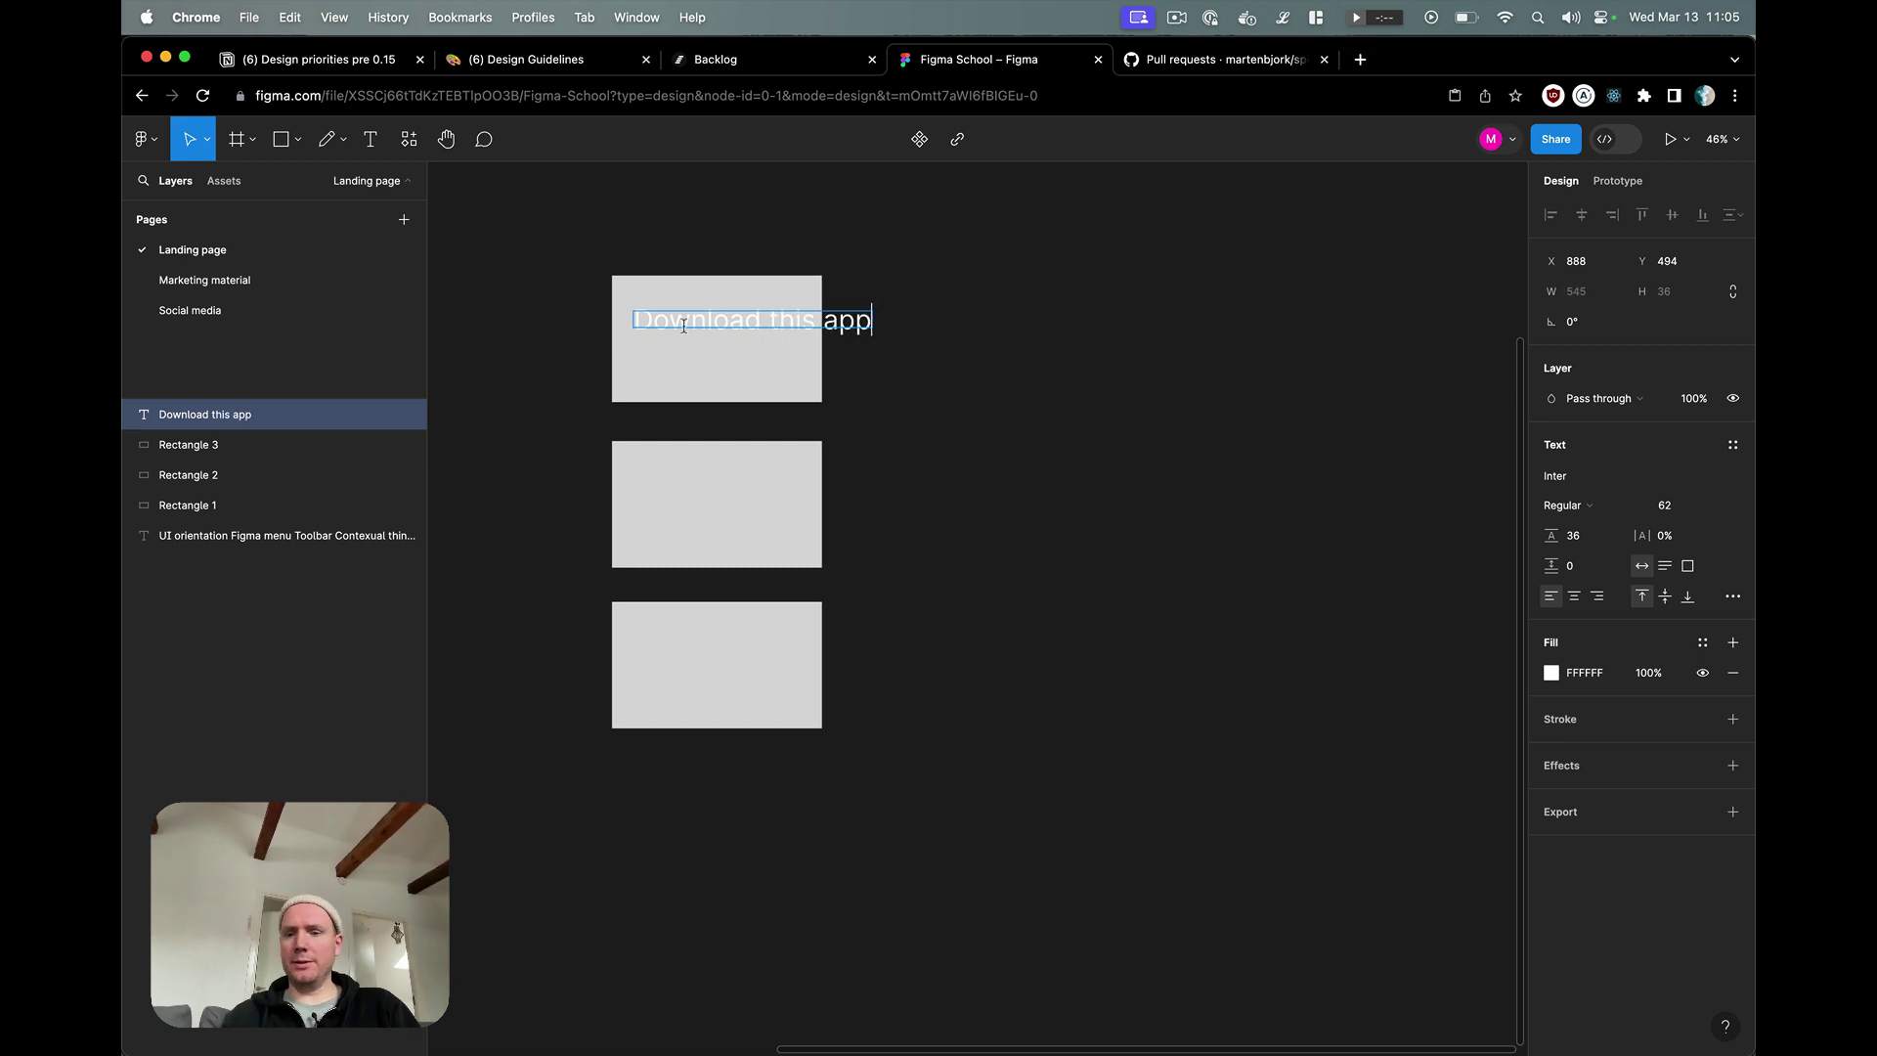
- Set the "Download this app" text's fill colour to 000000 and its font size to 32
key("super+a")
left_click(1585, 673)
type("000000")
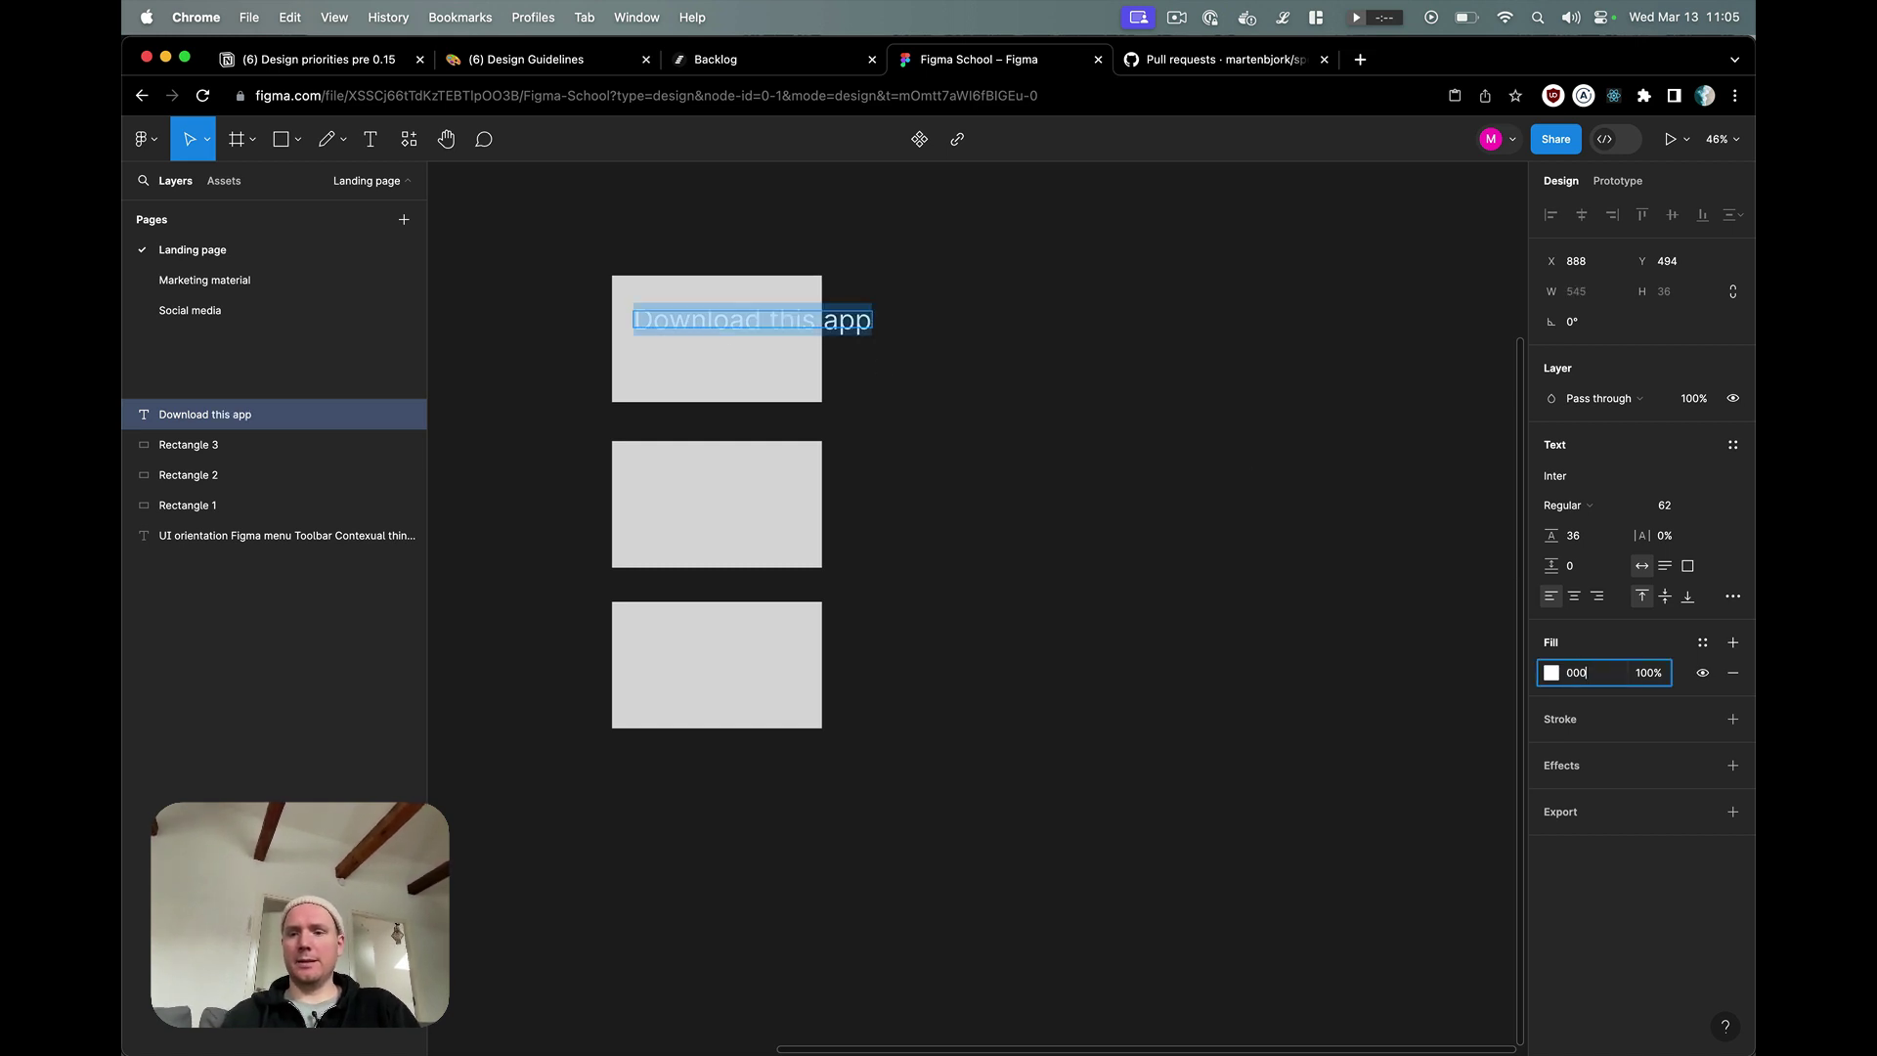
key("Return")
left_click(1665, 504)
type("32")
key("Return")
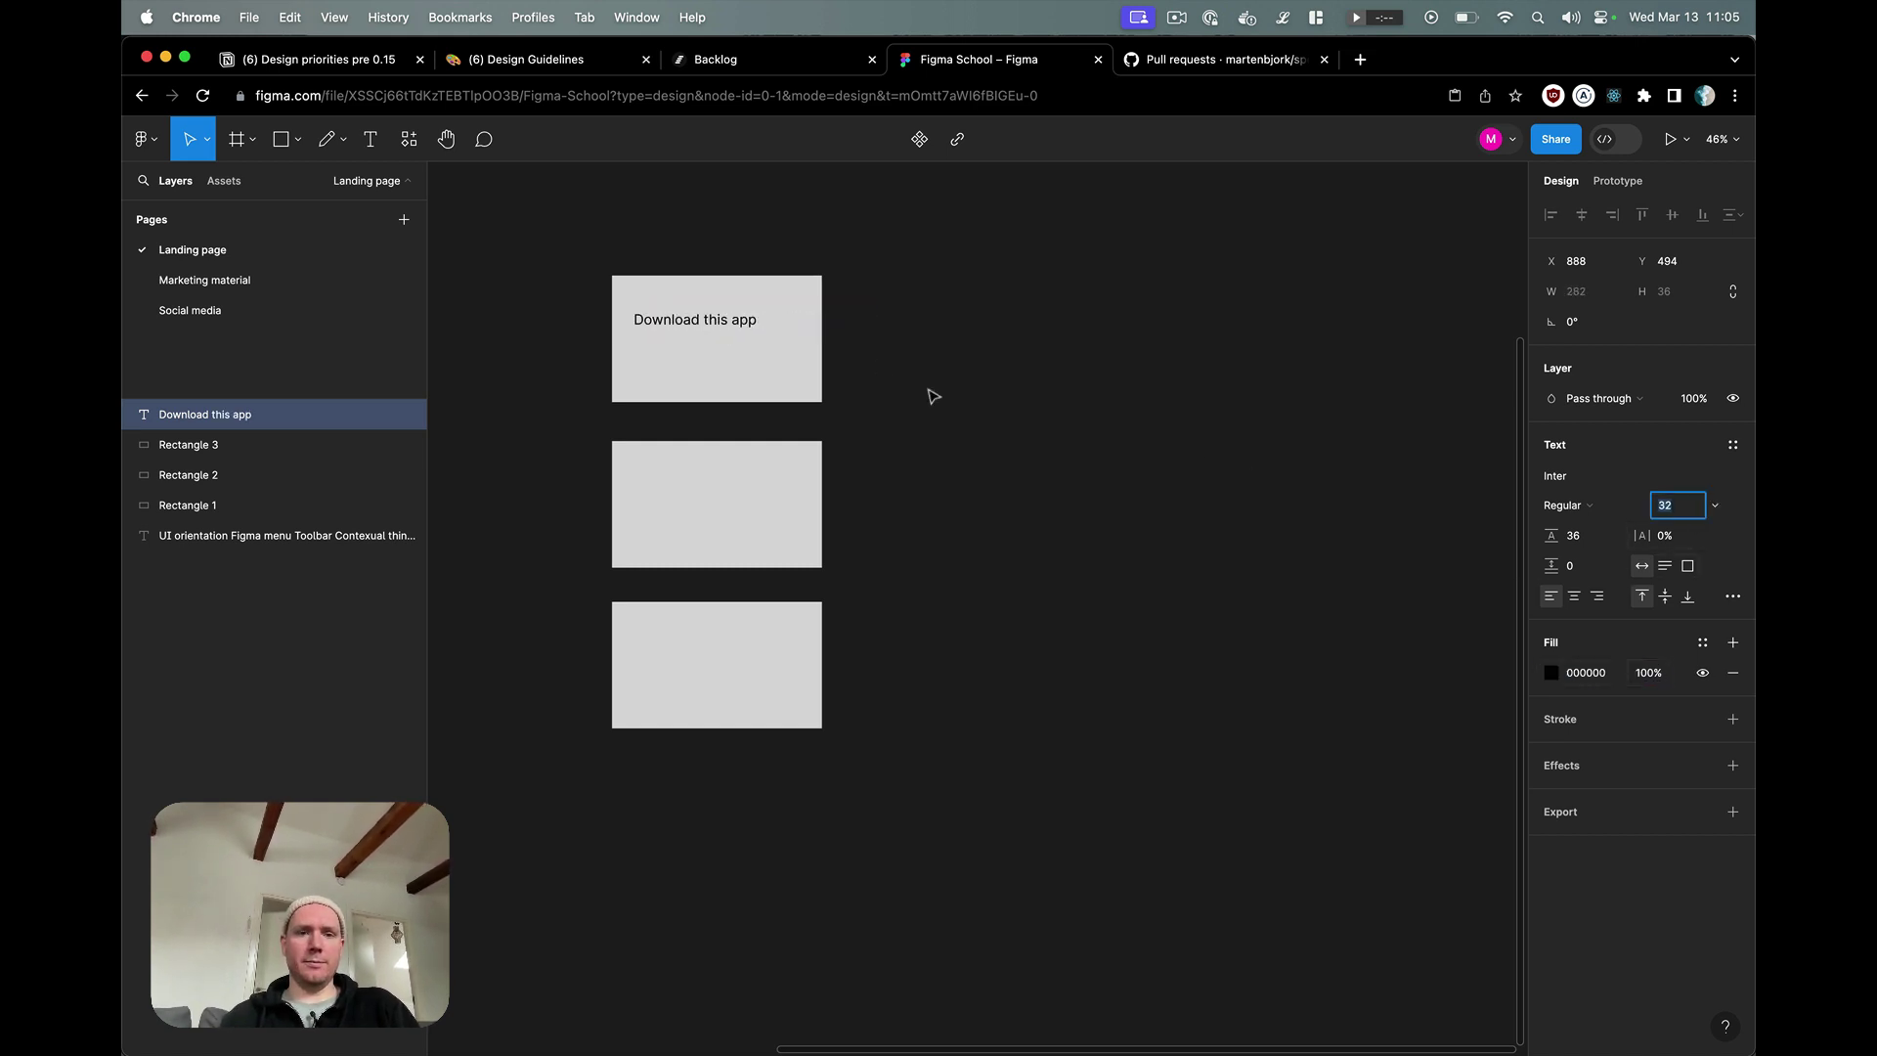
key("Escape")
- Copy the heading onto the other two rectangles and tighten the vertical gaps between the three cards
left_click_drag(699, 329, 699, 646)
left_click_drag(808, 810, 713, 452)
left_click_drag(714, 490, 715, 467)
left_click_drag(946, 776, 693, 611)
left_click_drag(730, 674, 731, 656)
left_click(768, 781)
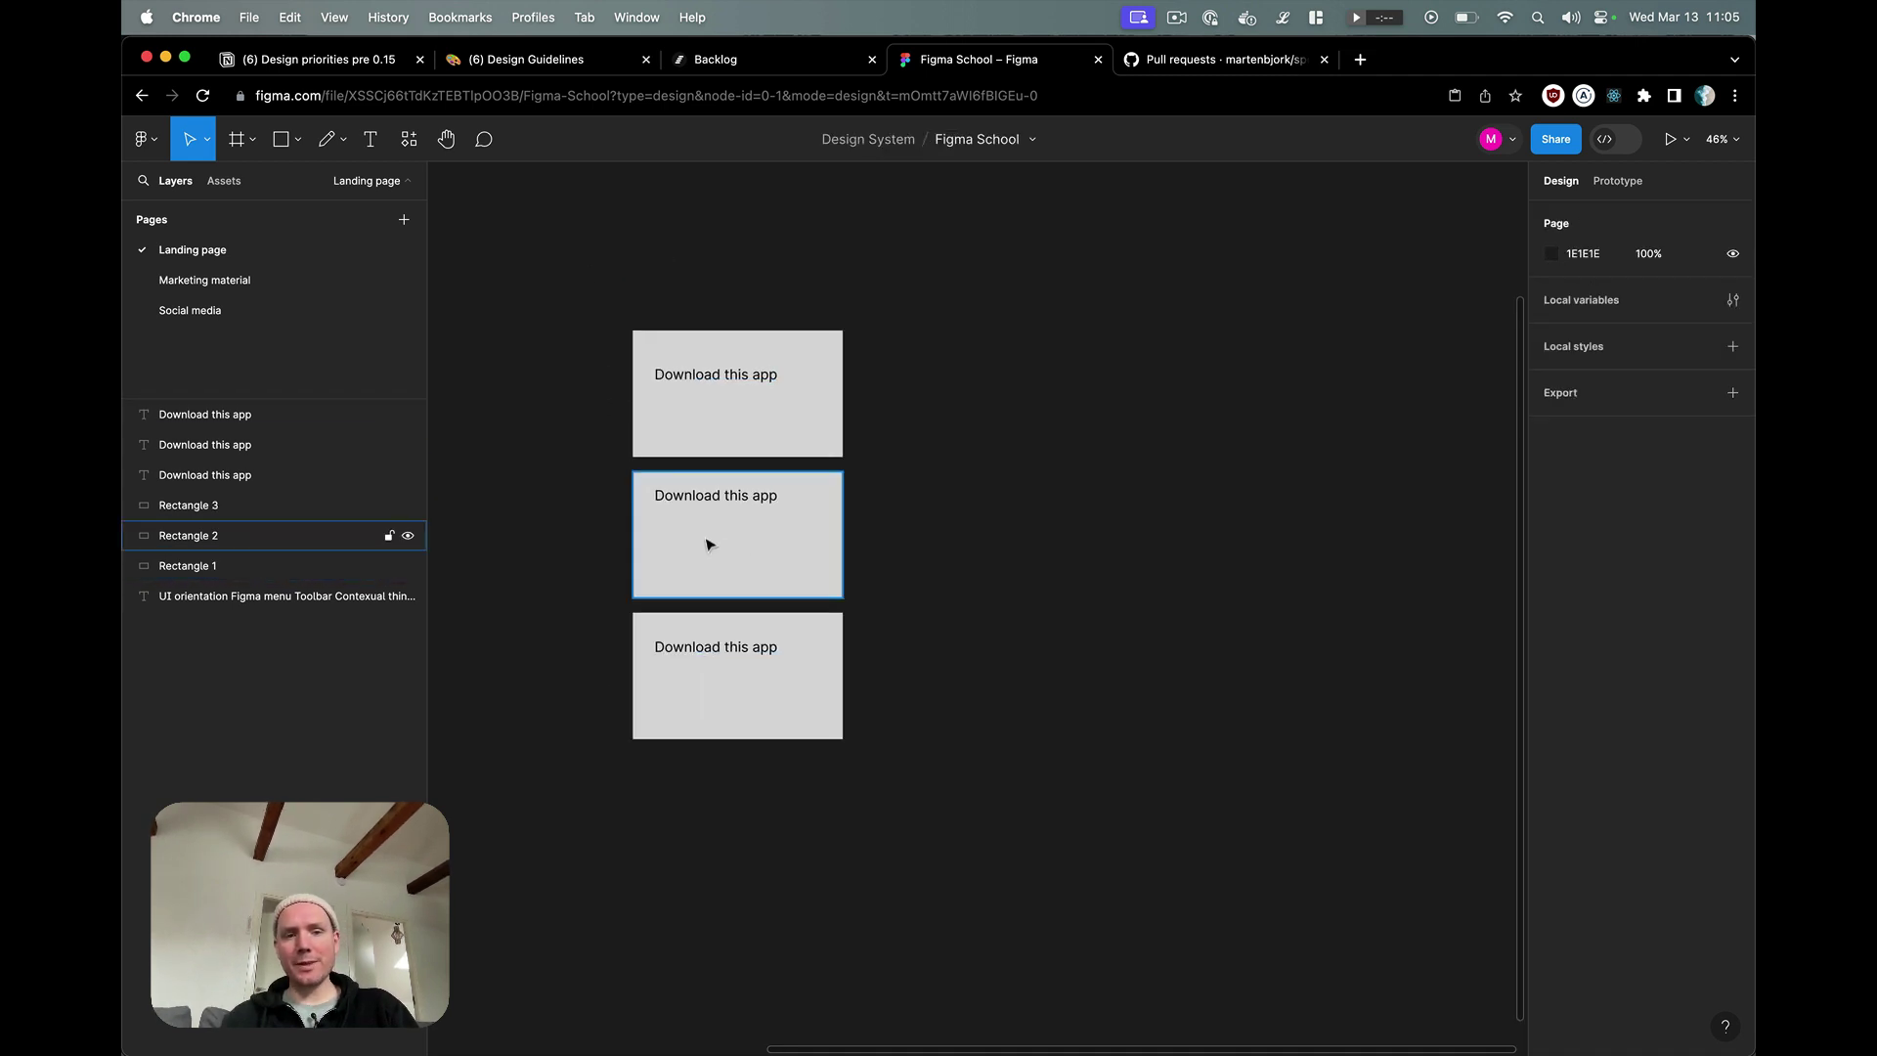
- Move the middle card's heading down slightly and set its font weight to Bold
scroll(704, 541, "up", 5)
left_click_drag(529, 245, 876, 346)
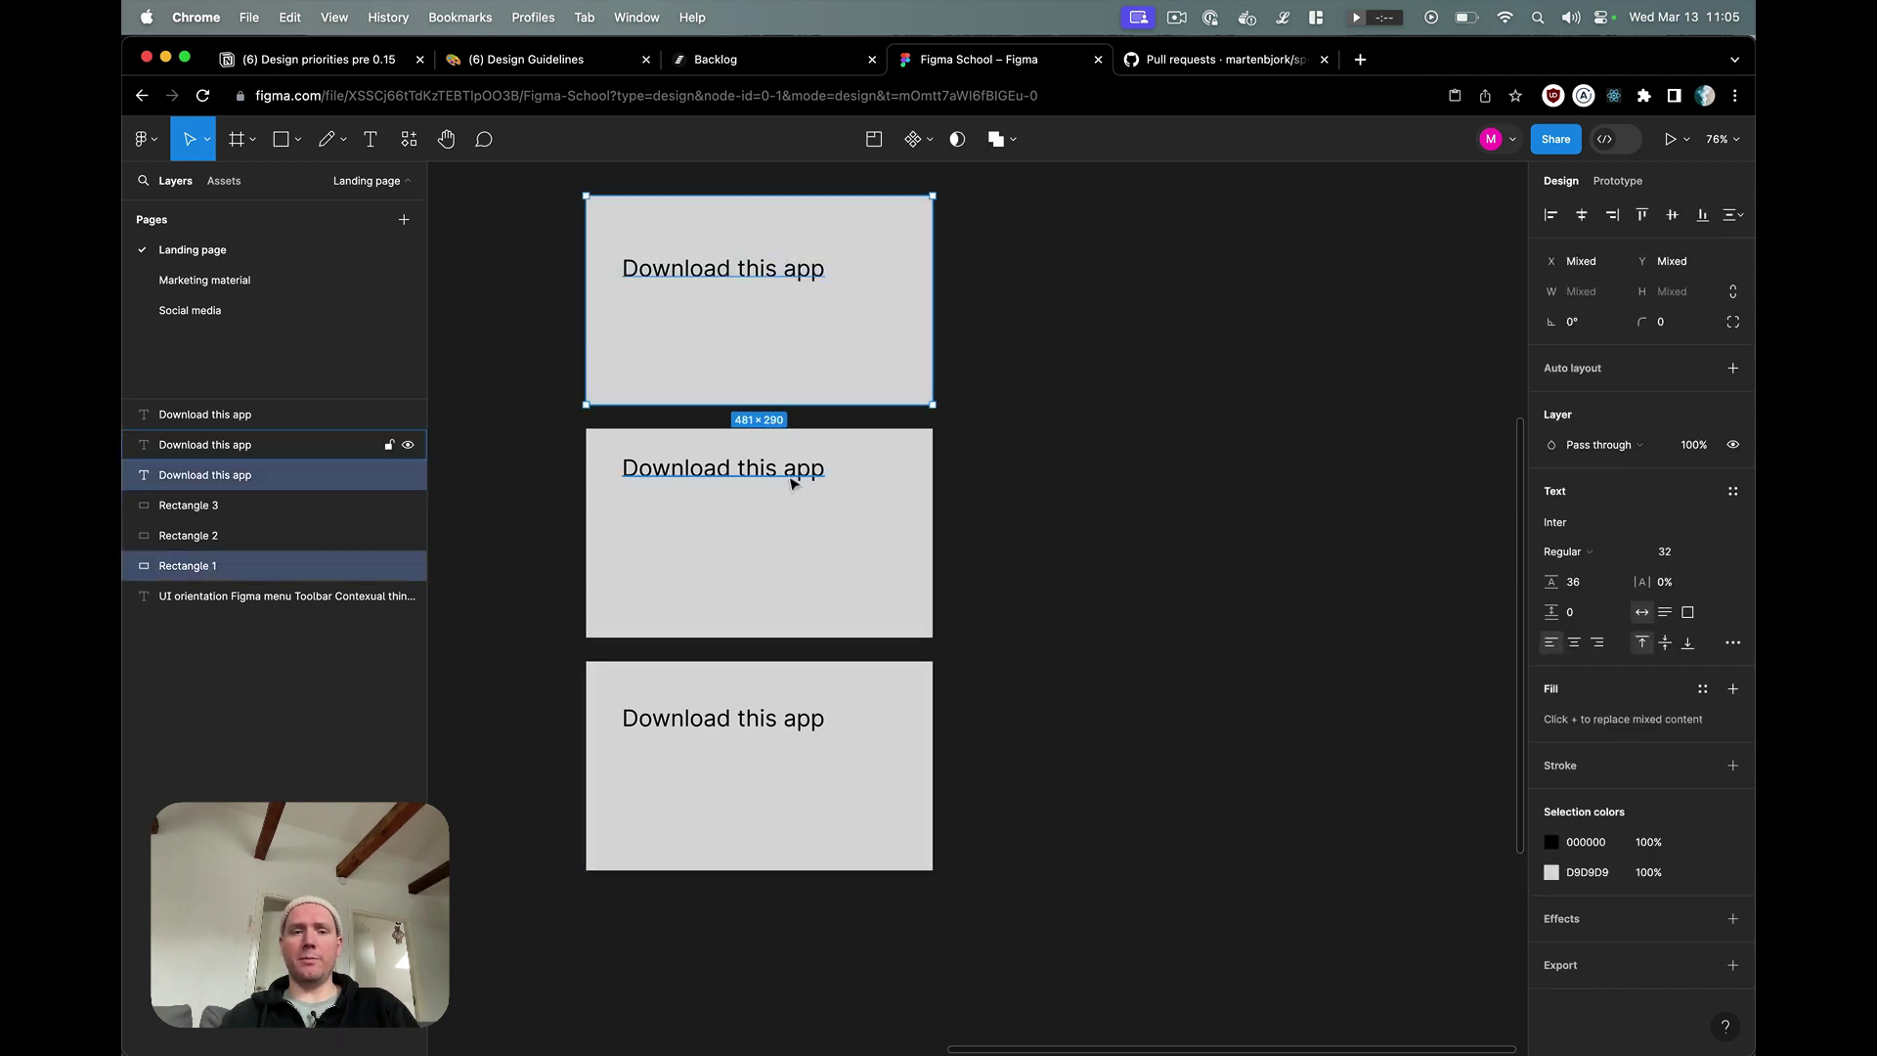
left_click(793, 482)
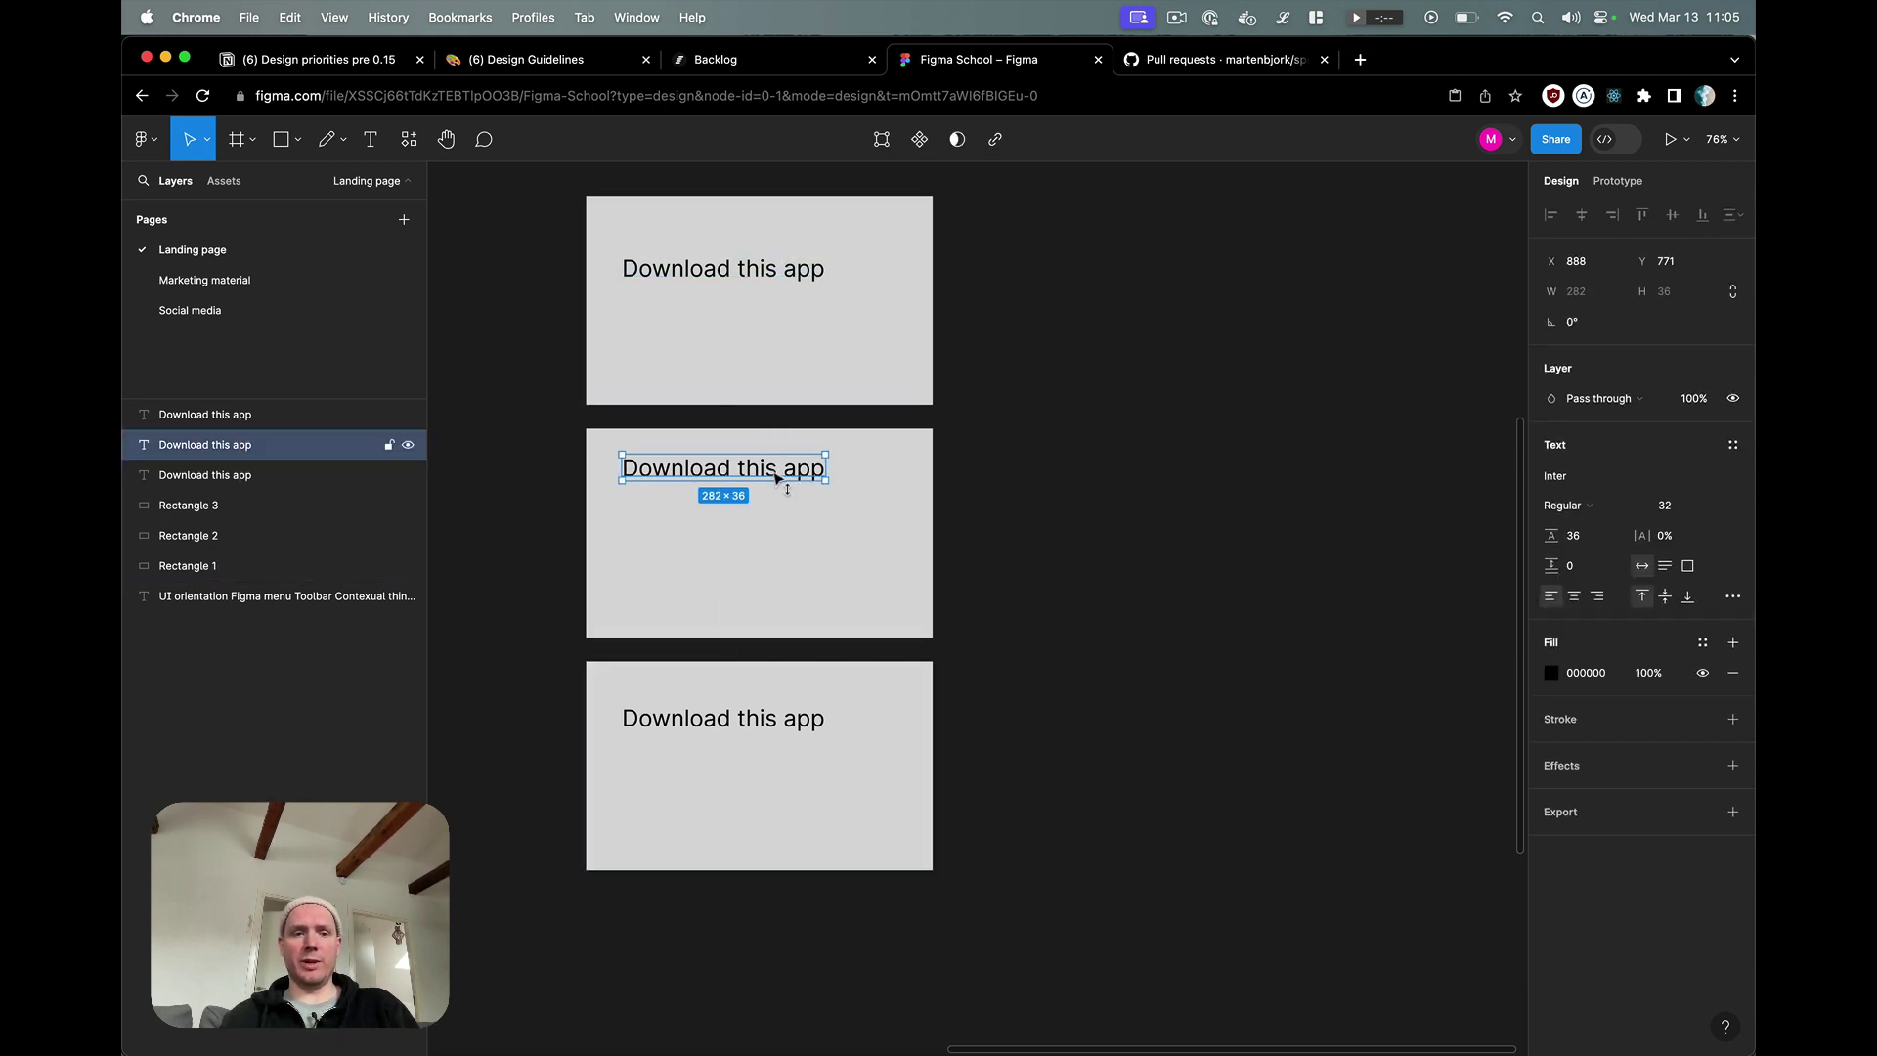
left_click_drag(777, 479, 779, 489)
left_click(1603, 505)
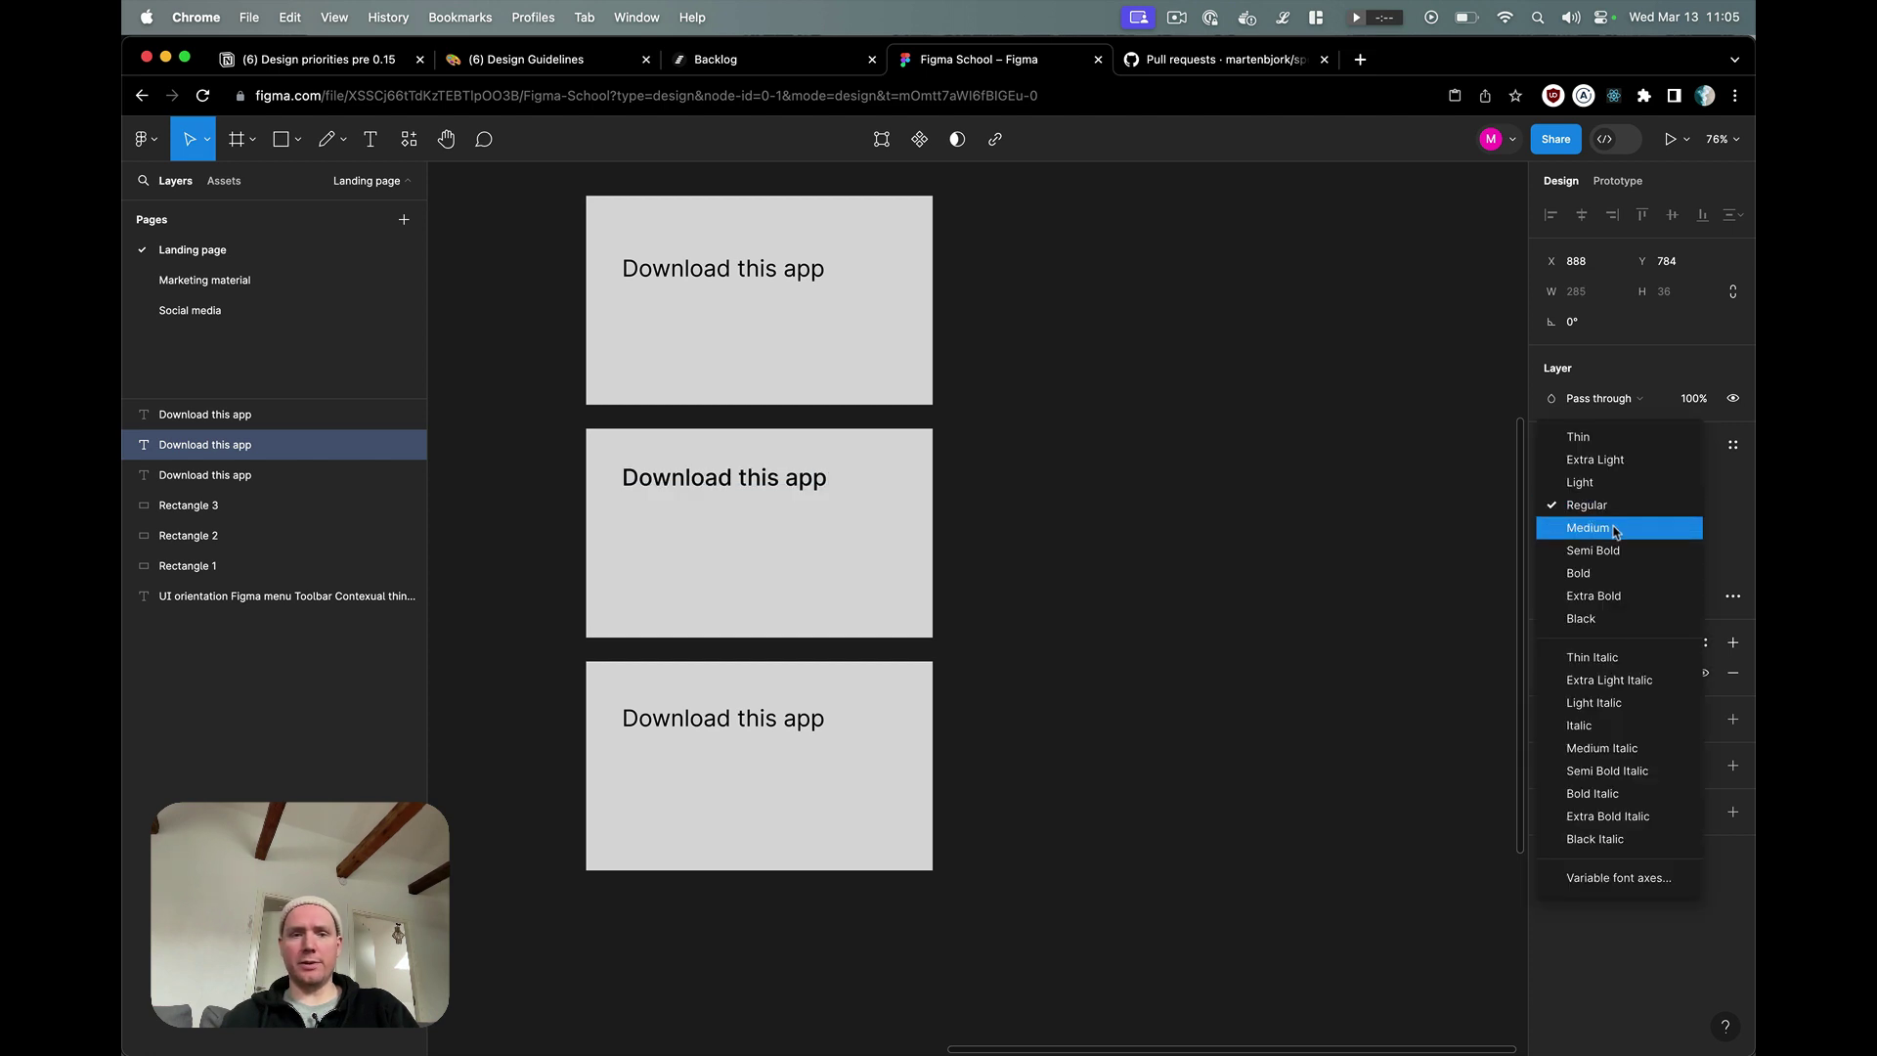
left_click(1605, 575)
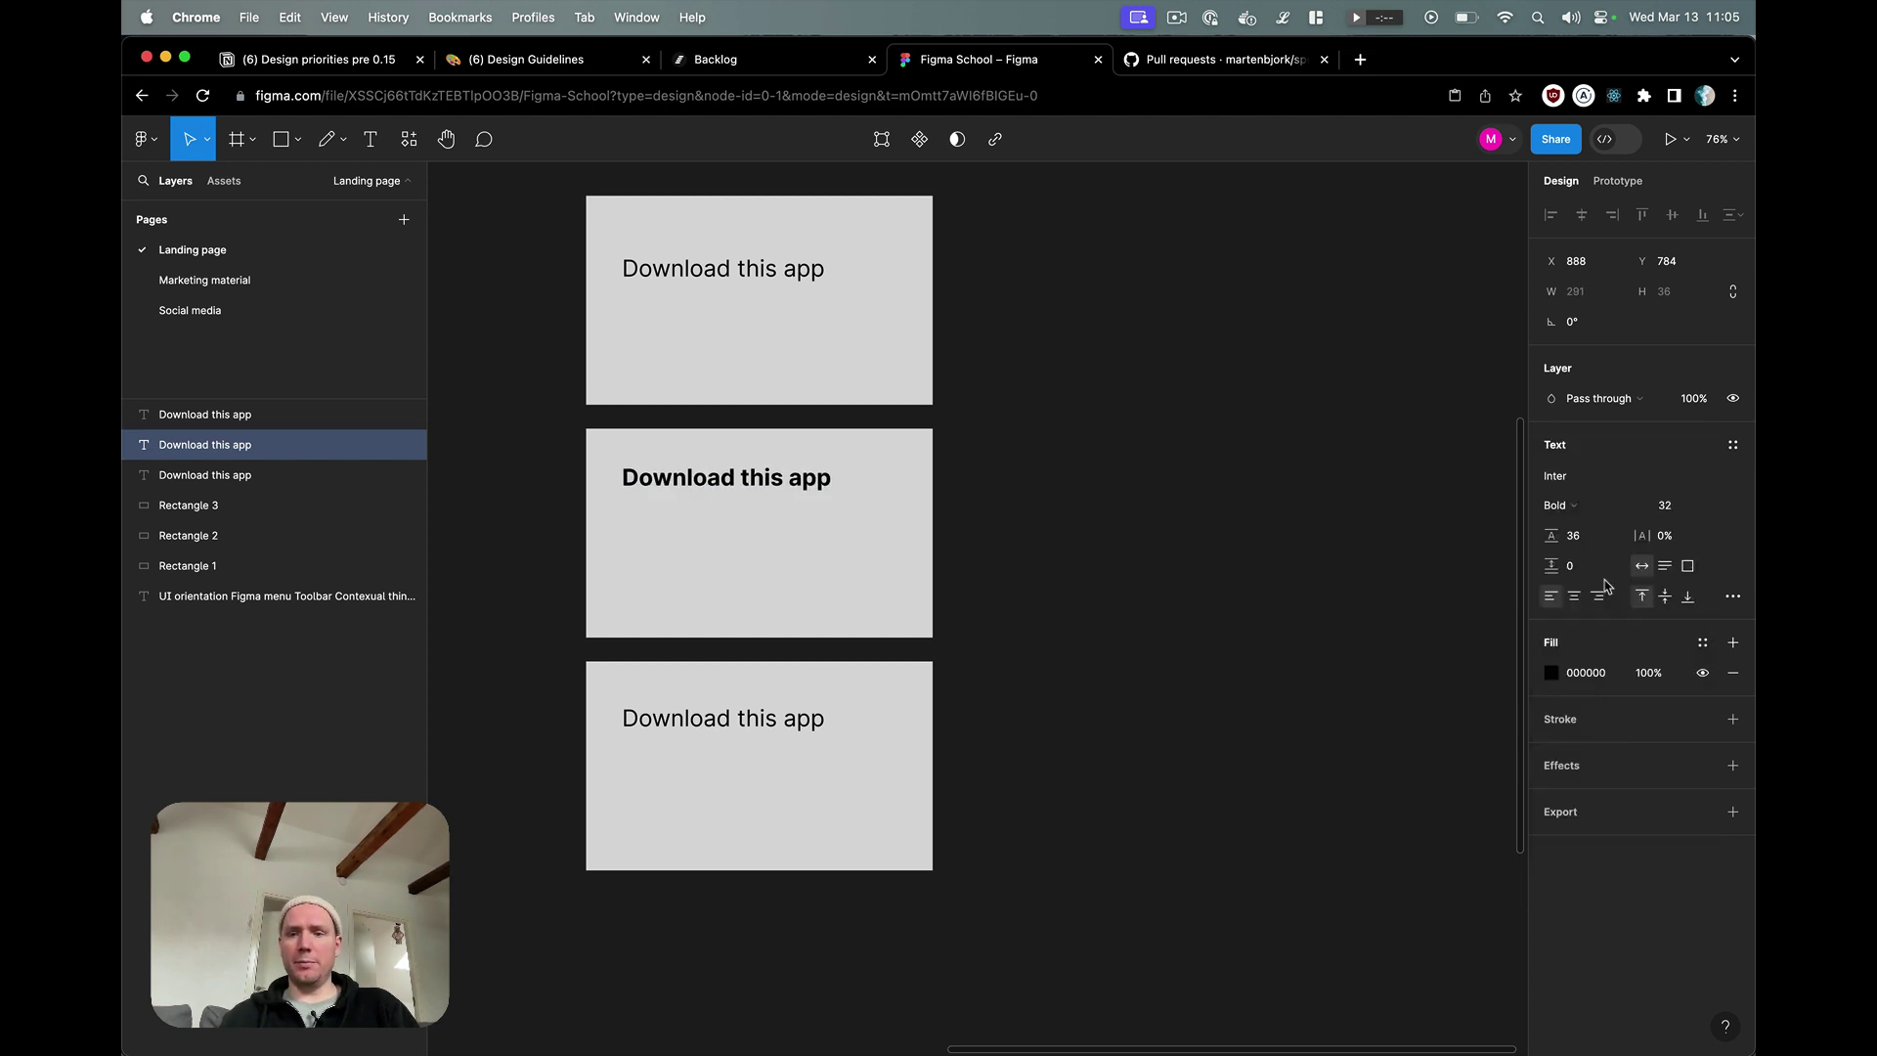
- Set the middle card heading's letter spacing to -2%
left_click(1681, 538)
key("Down")
key("Down")
key("Down")
key("Down")
key("Up")
key("Up")
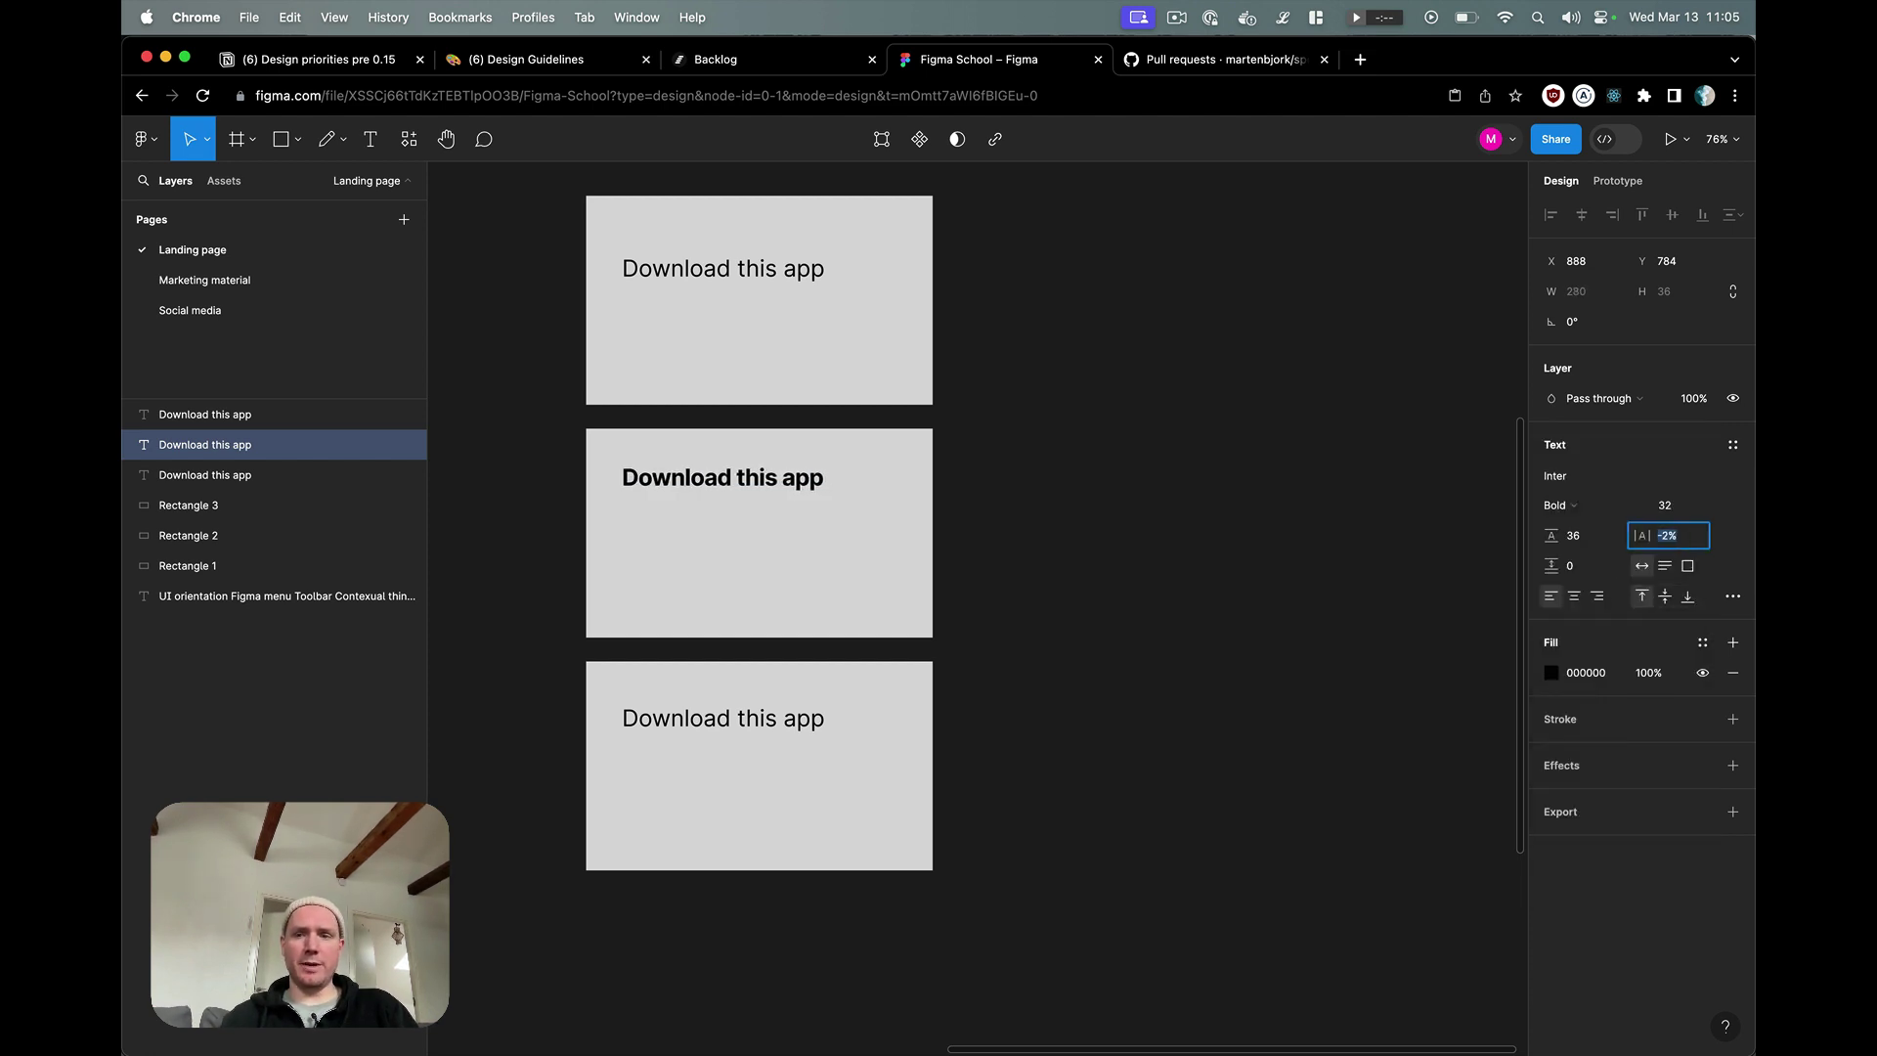
left_click(1169, 532)
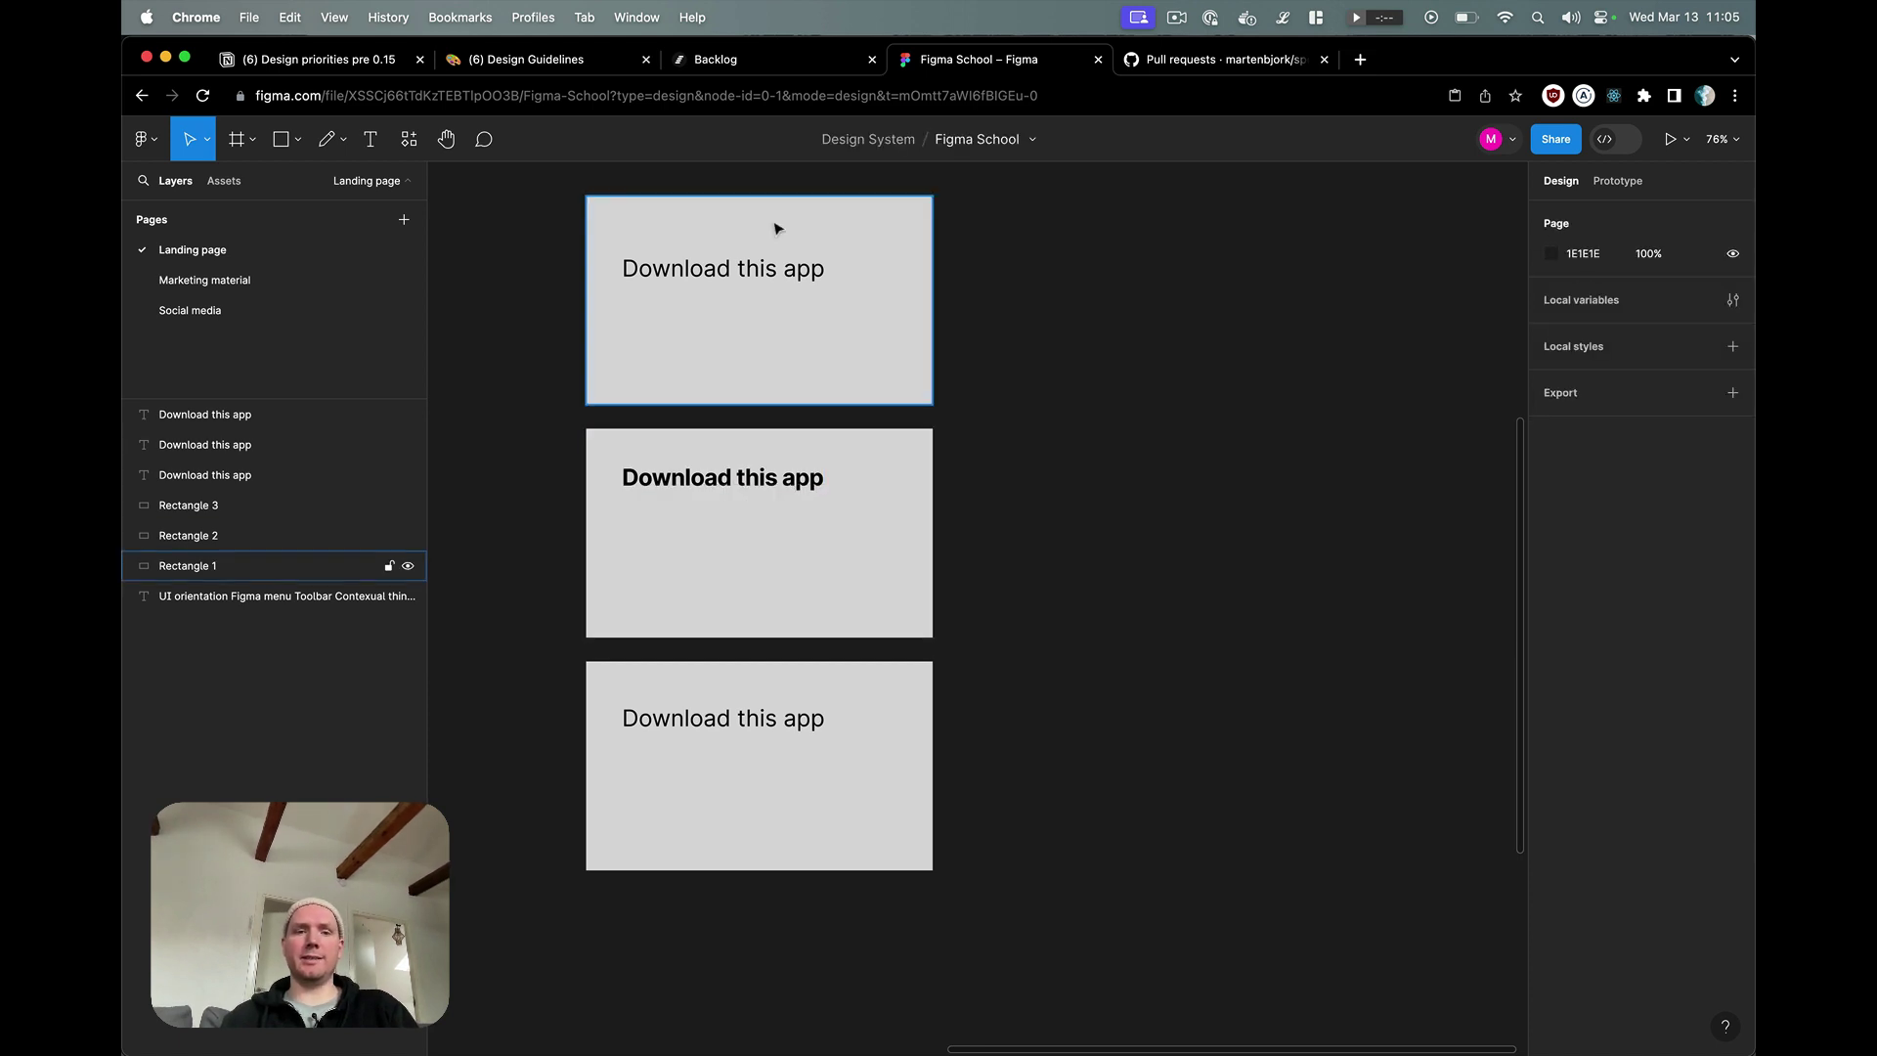
- Delete the two lower cards together with their headings
scroll(777, 229, "down", 1)
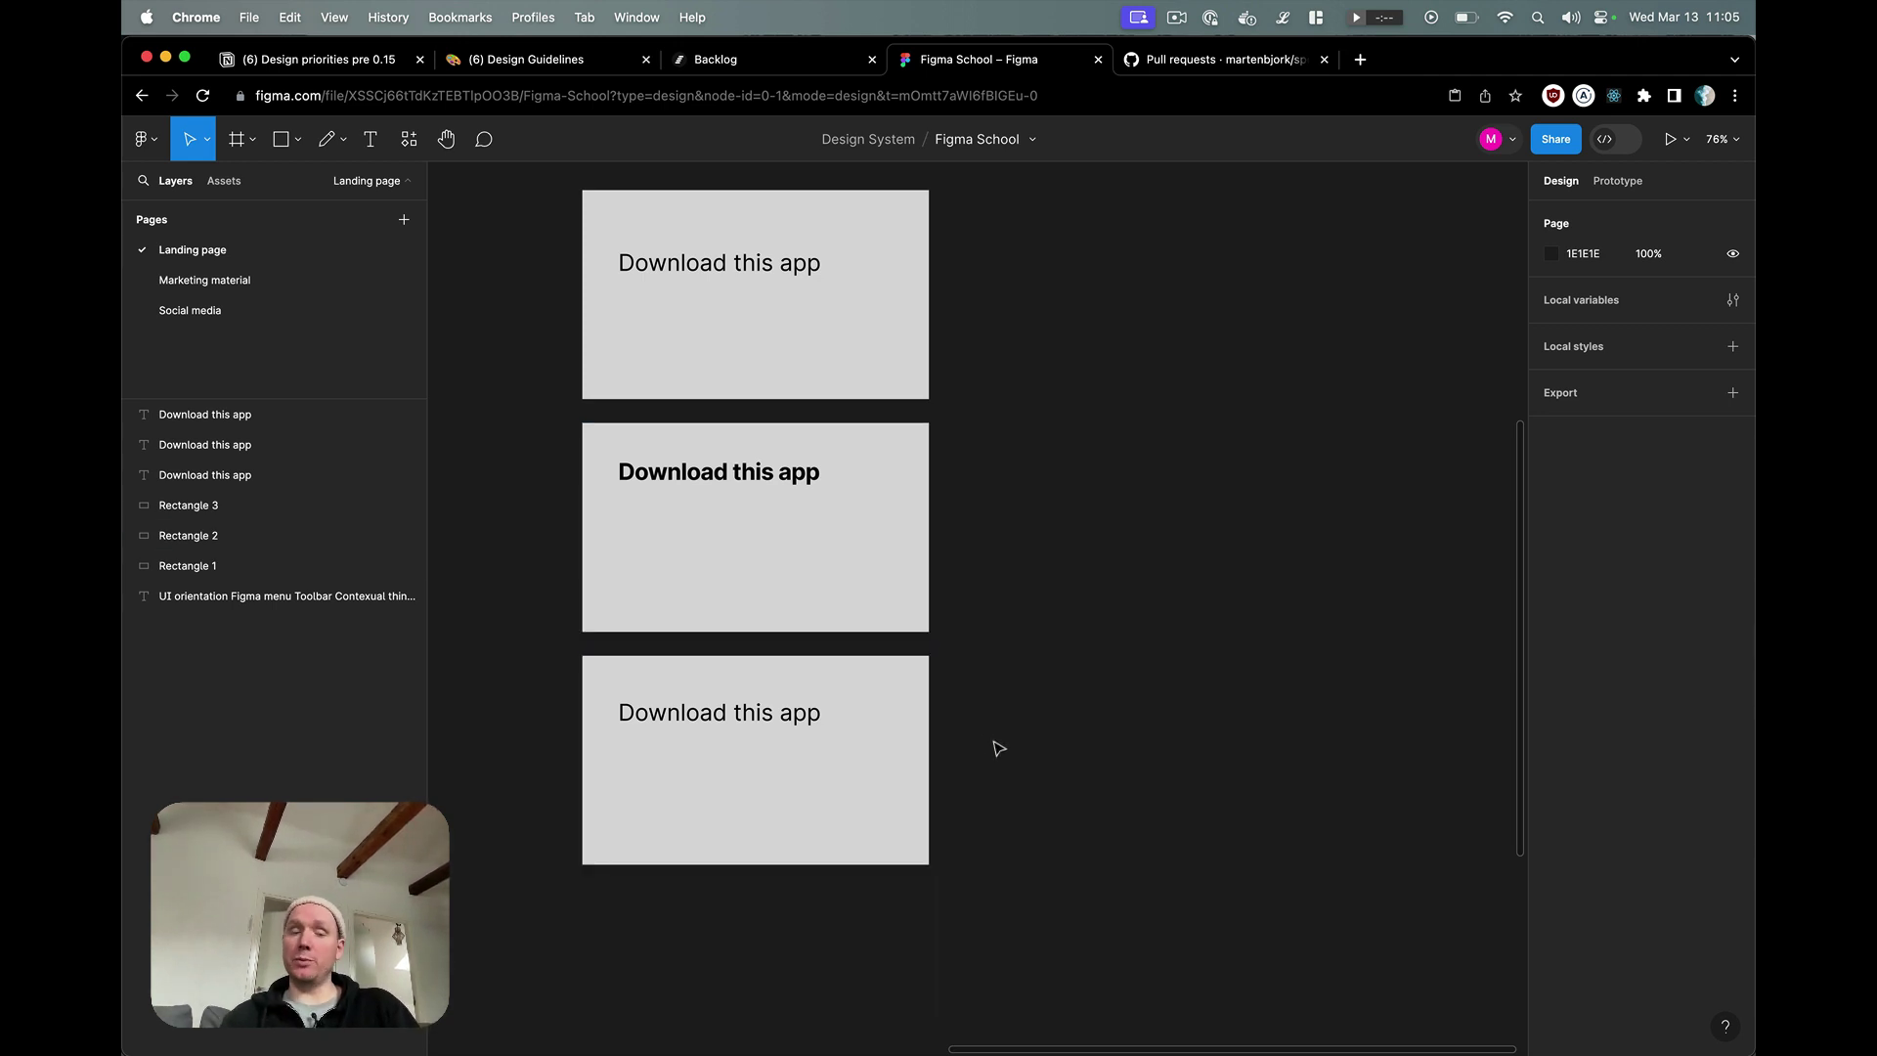
left_click_drag(1042, 837, 770, 465)
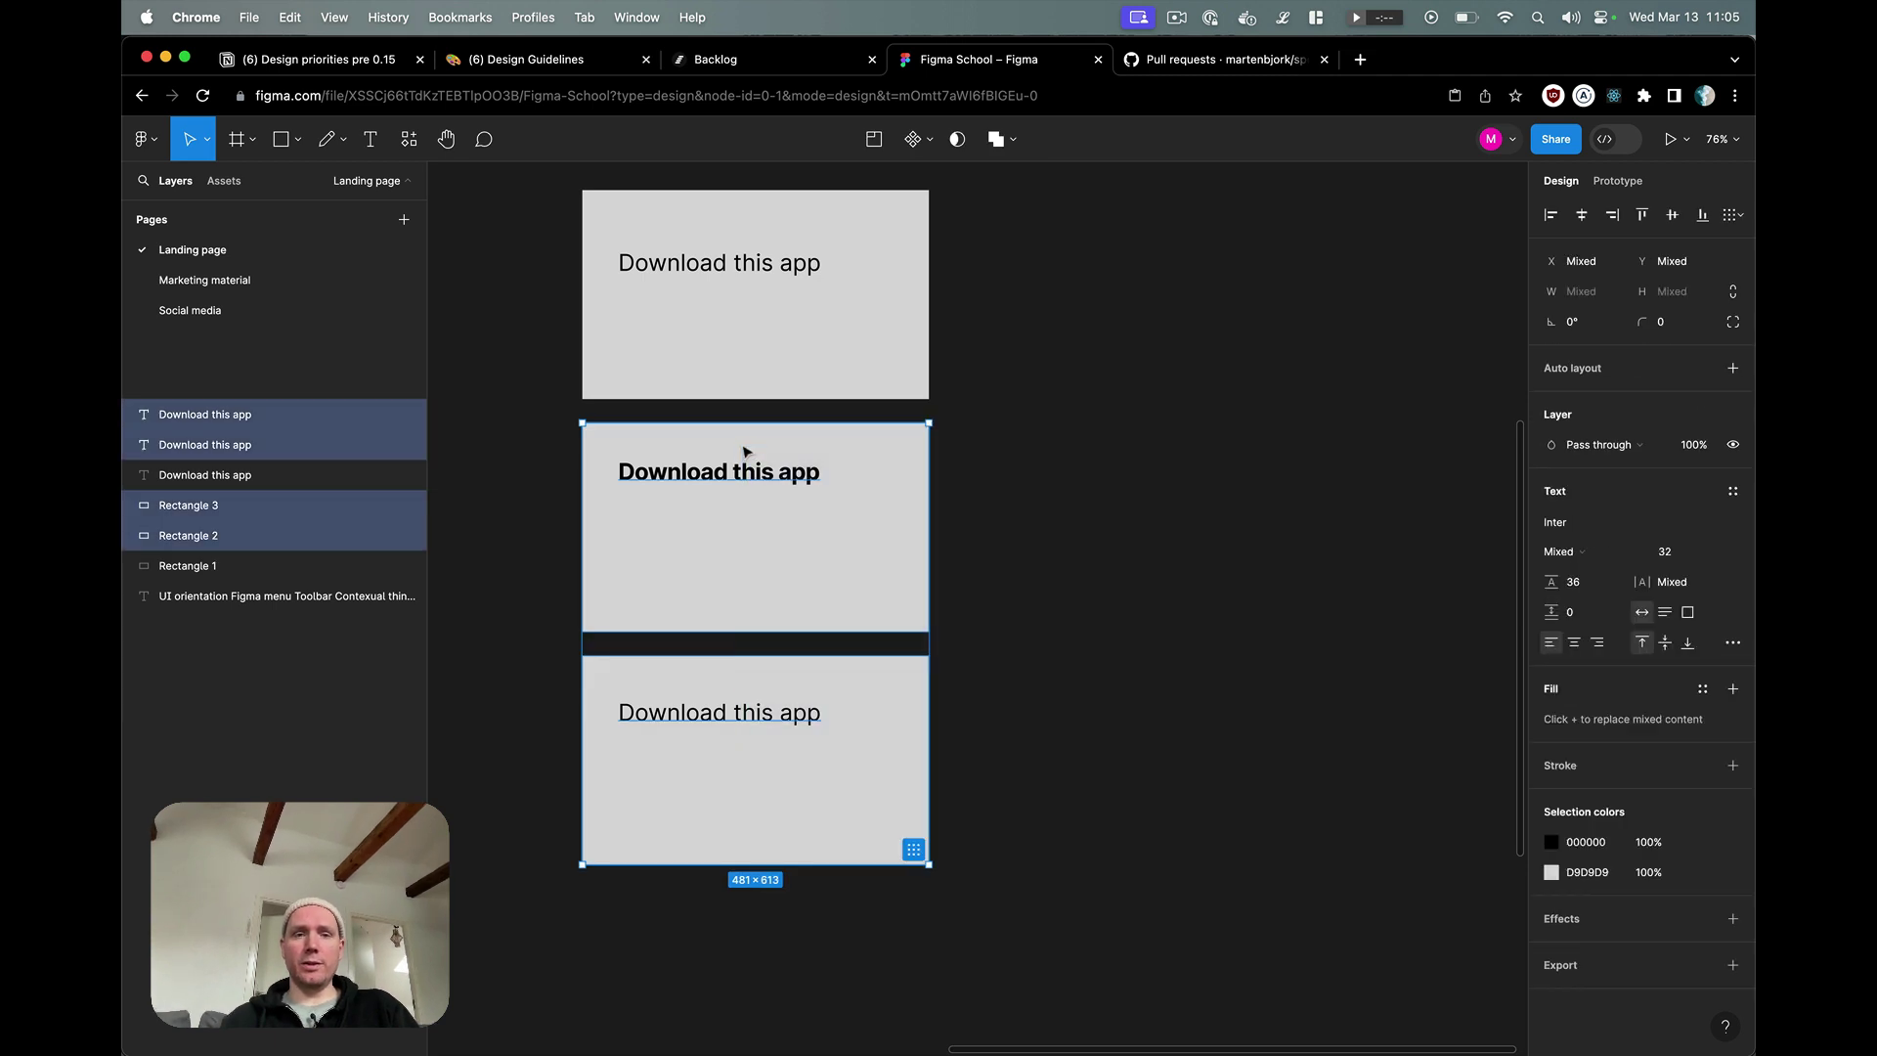
key("Delete")
- Create a component from the remaining rectangle and its heading
scroll(968, 490, "up", 3)
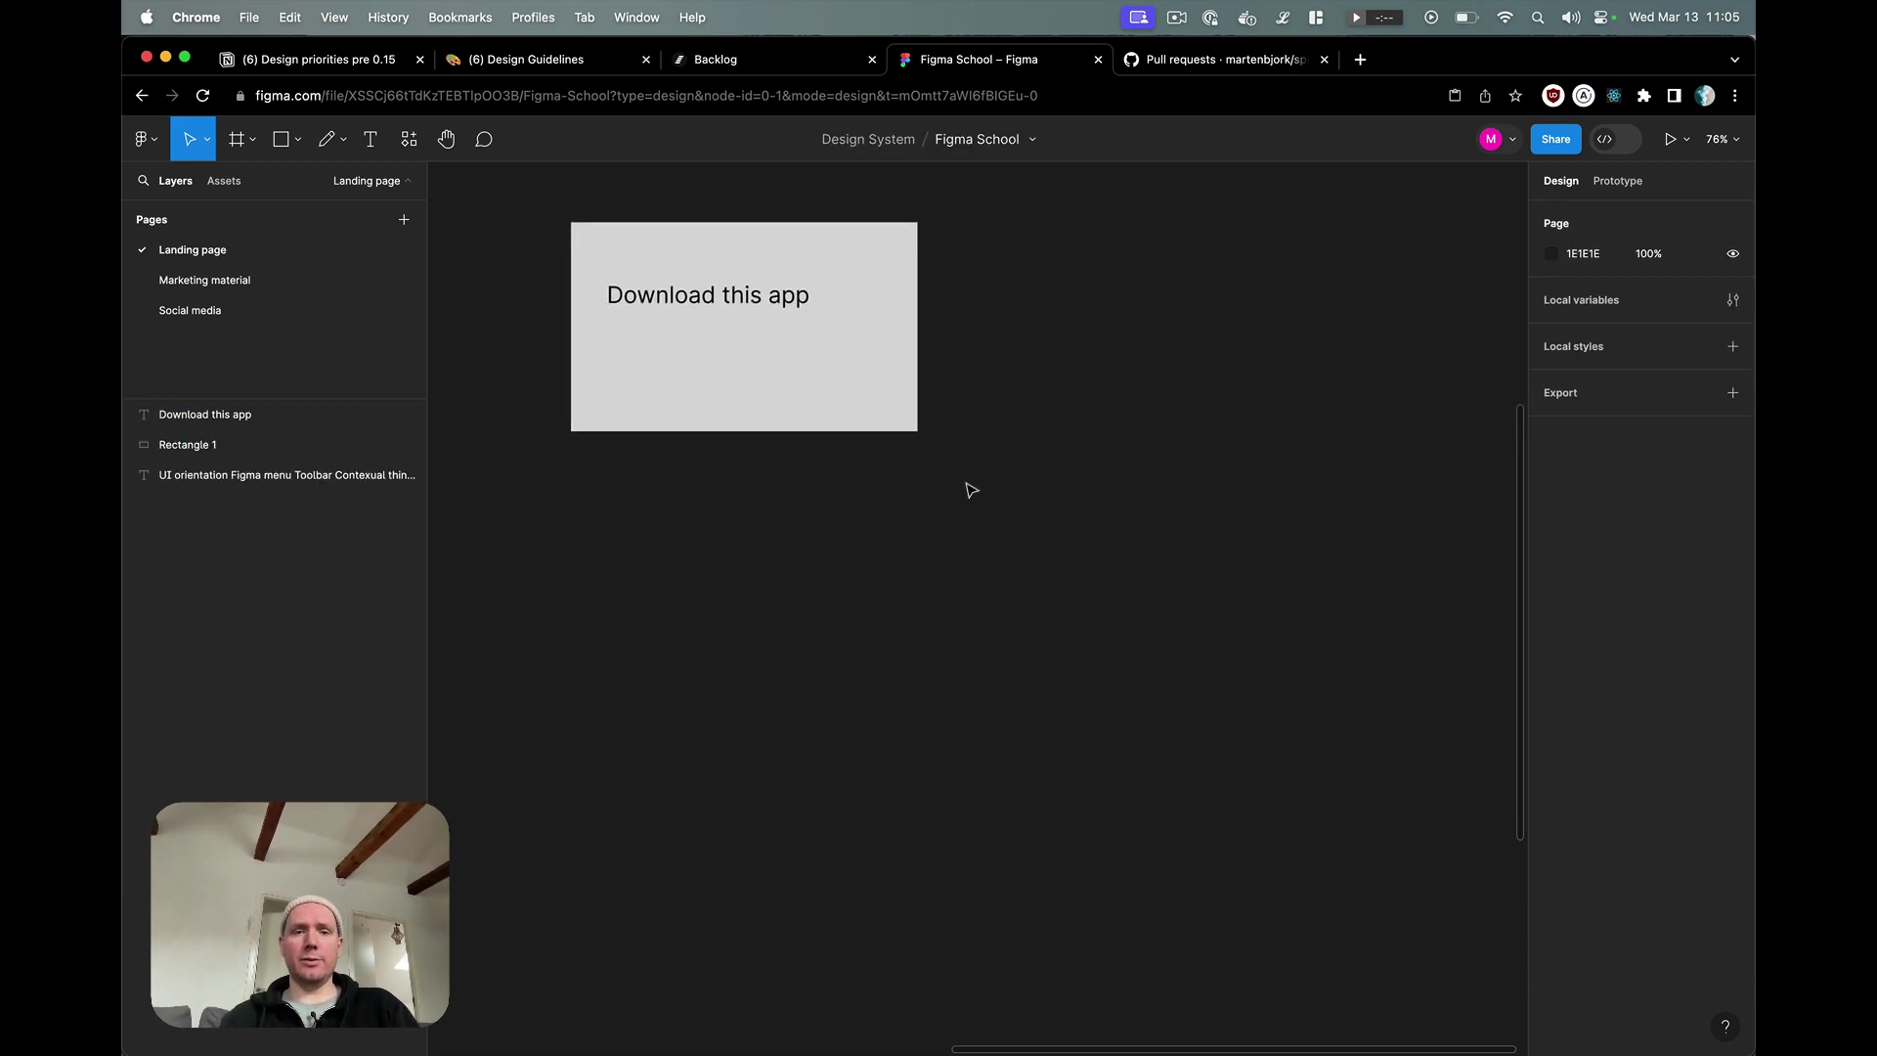
left_click_drag(982, 565, 691, 303)
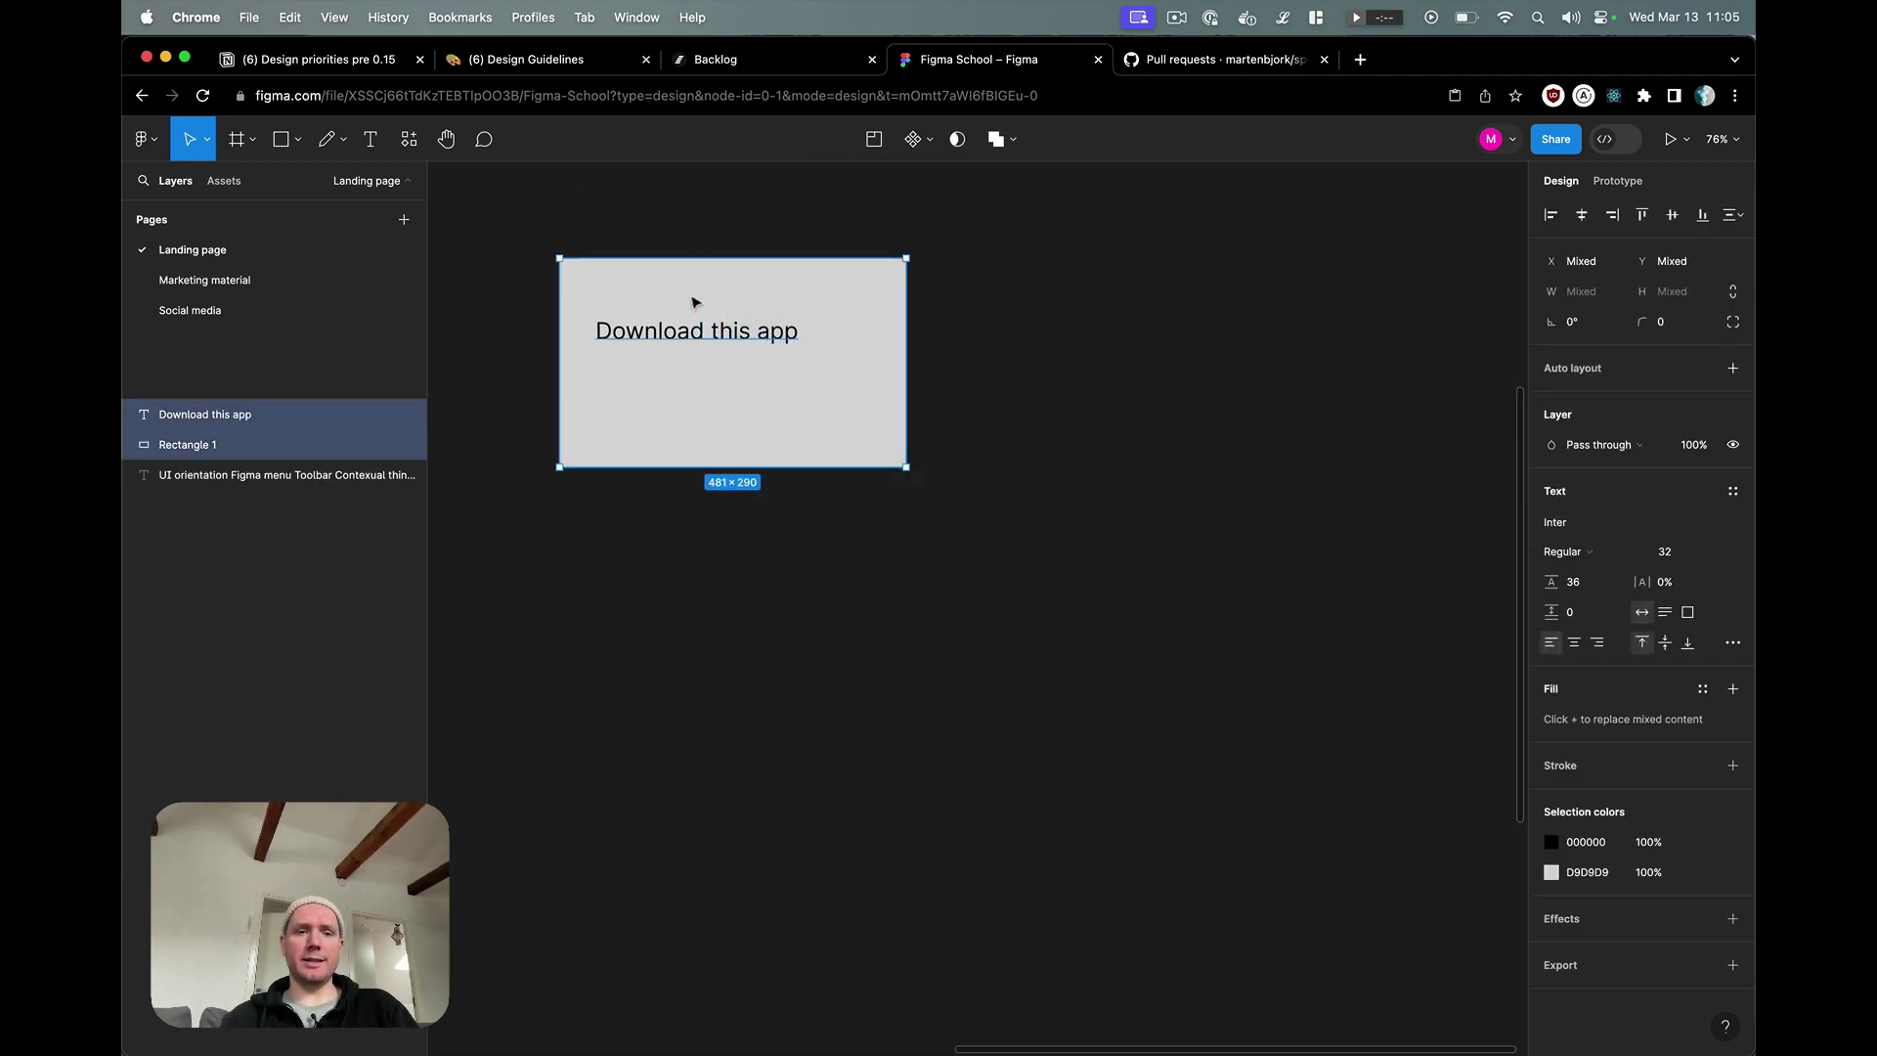
right_click(691, 303)
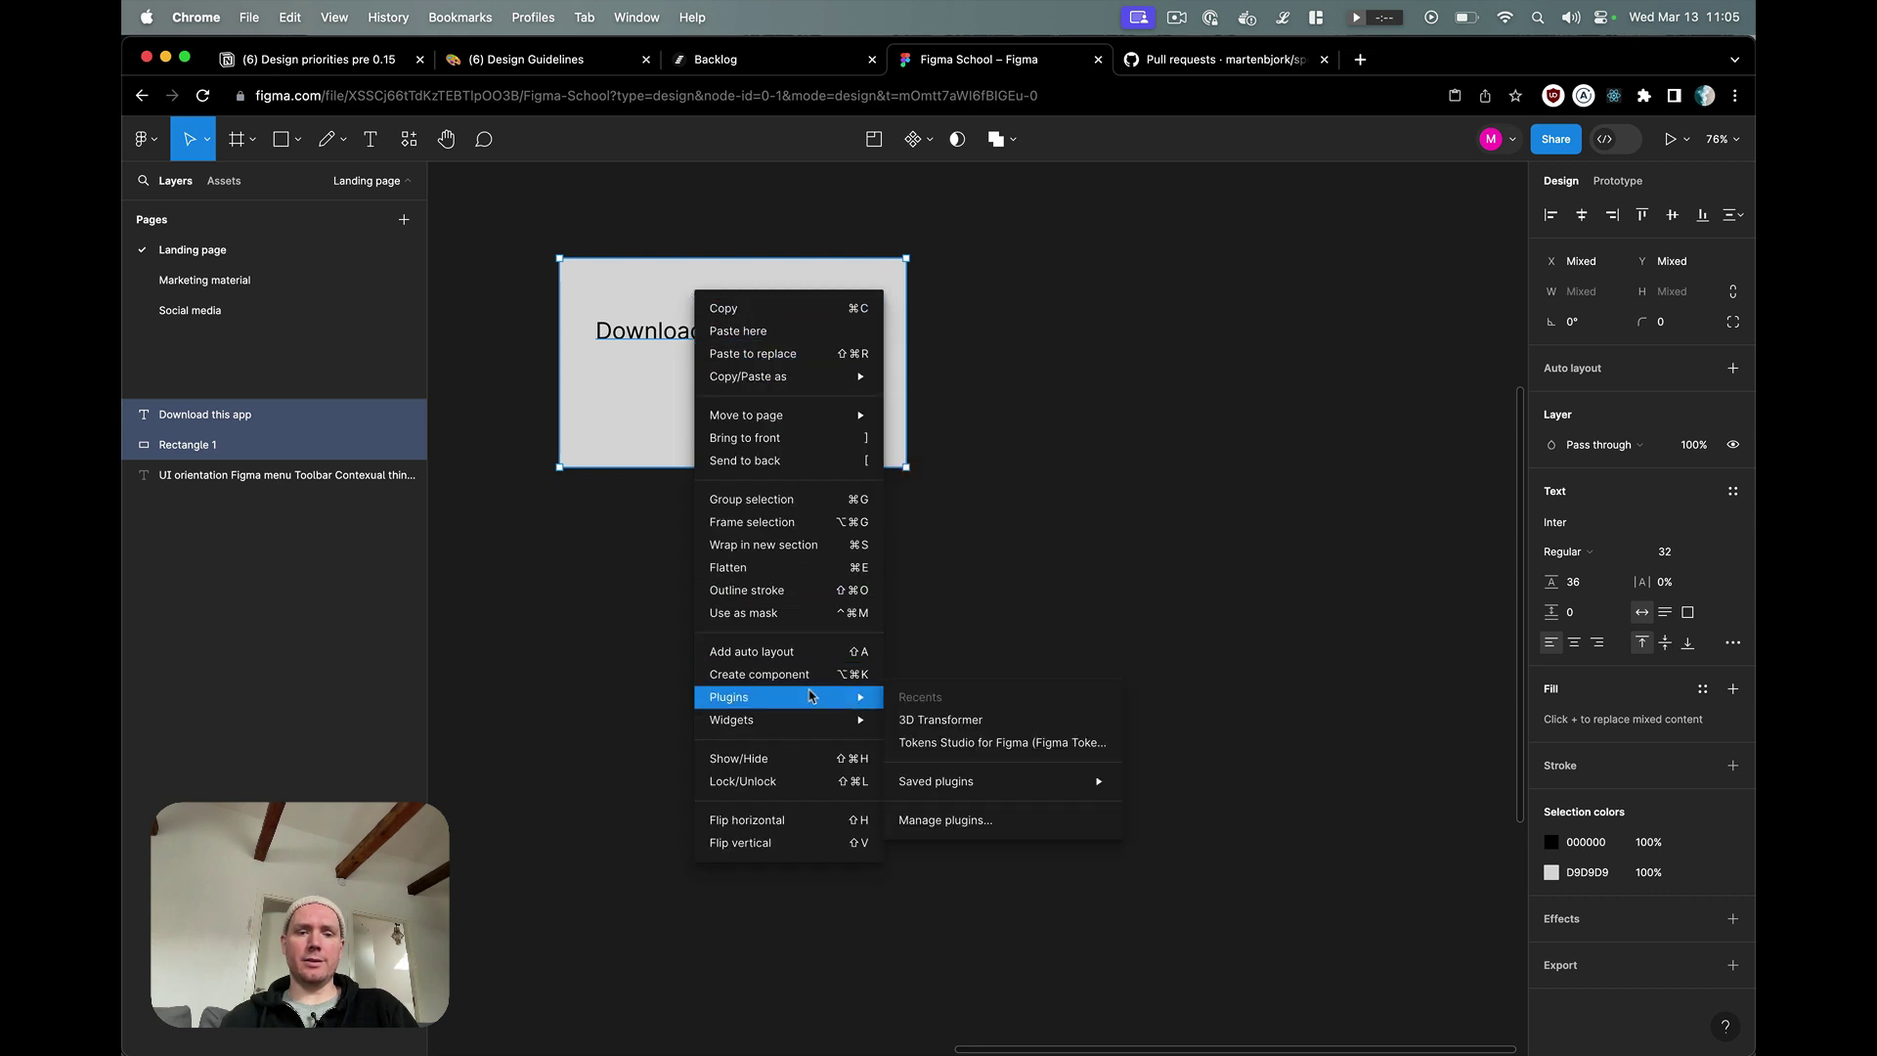
left_click(788, 684)
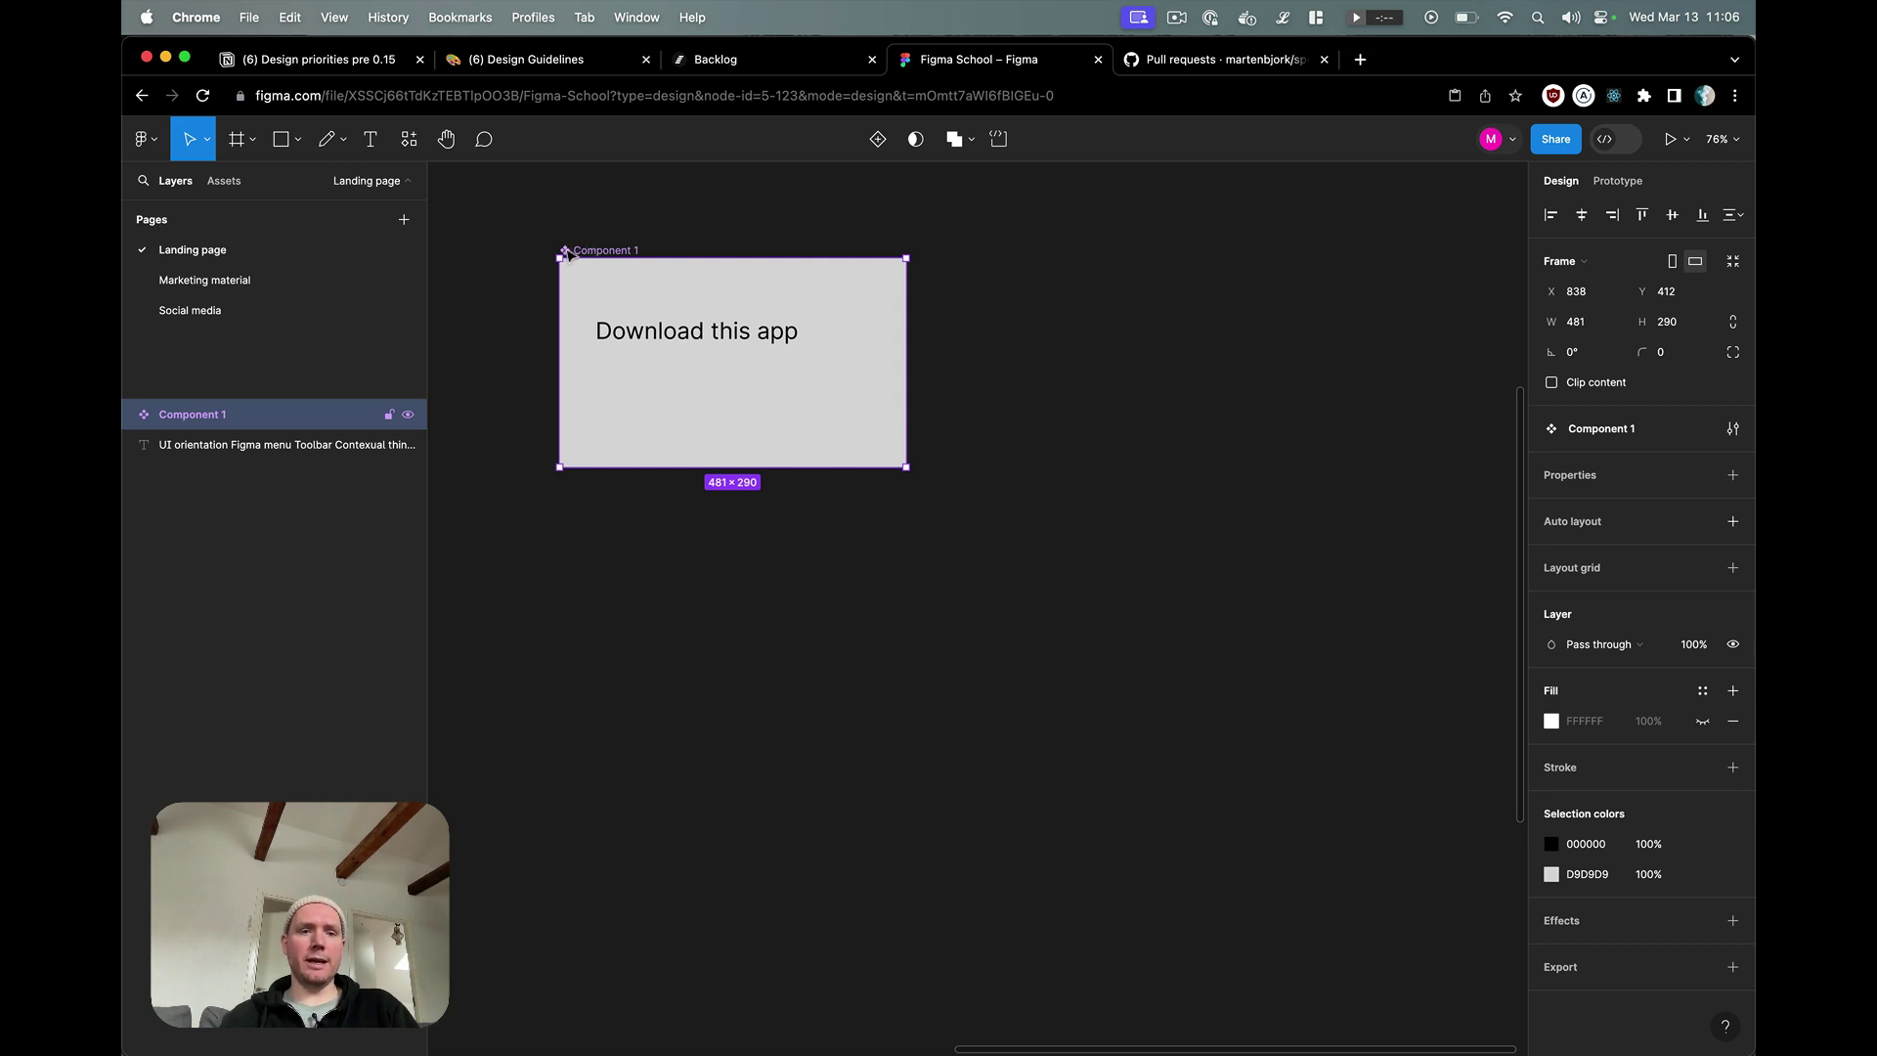
- Rename the new component as Card
scroll(567, 254, "up", 5)
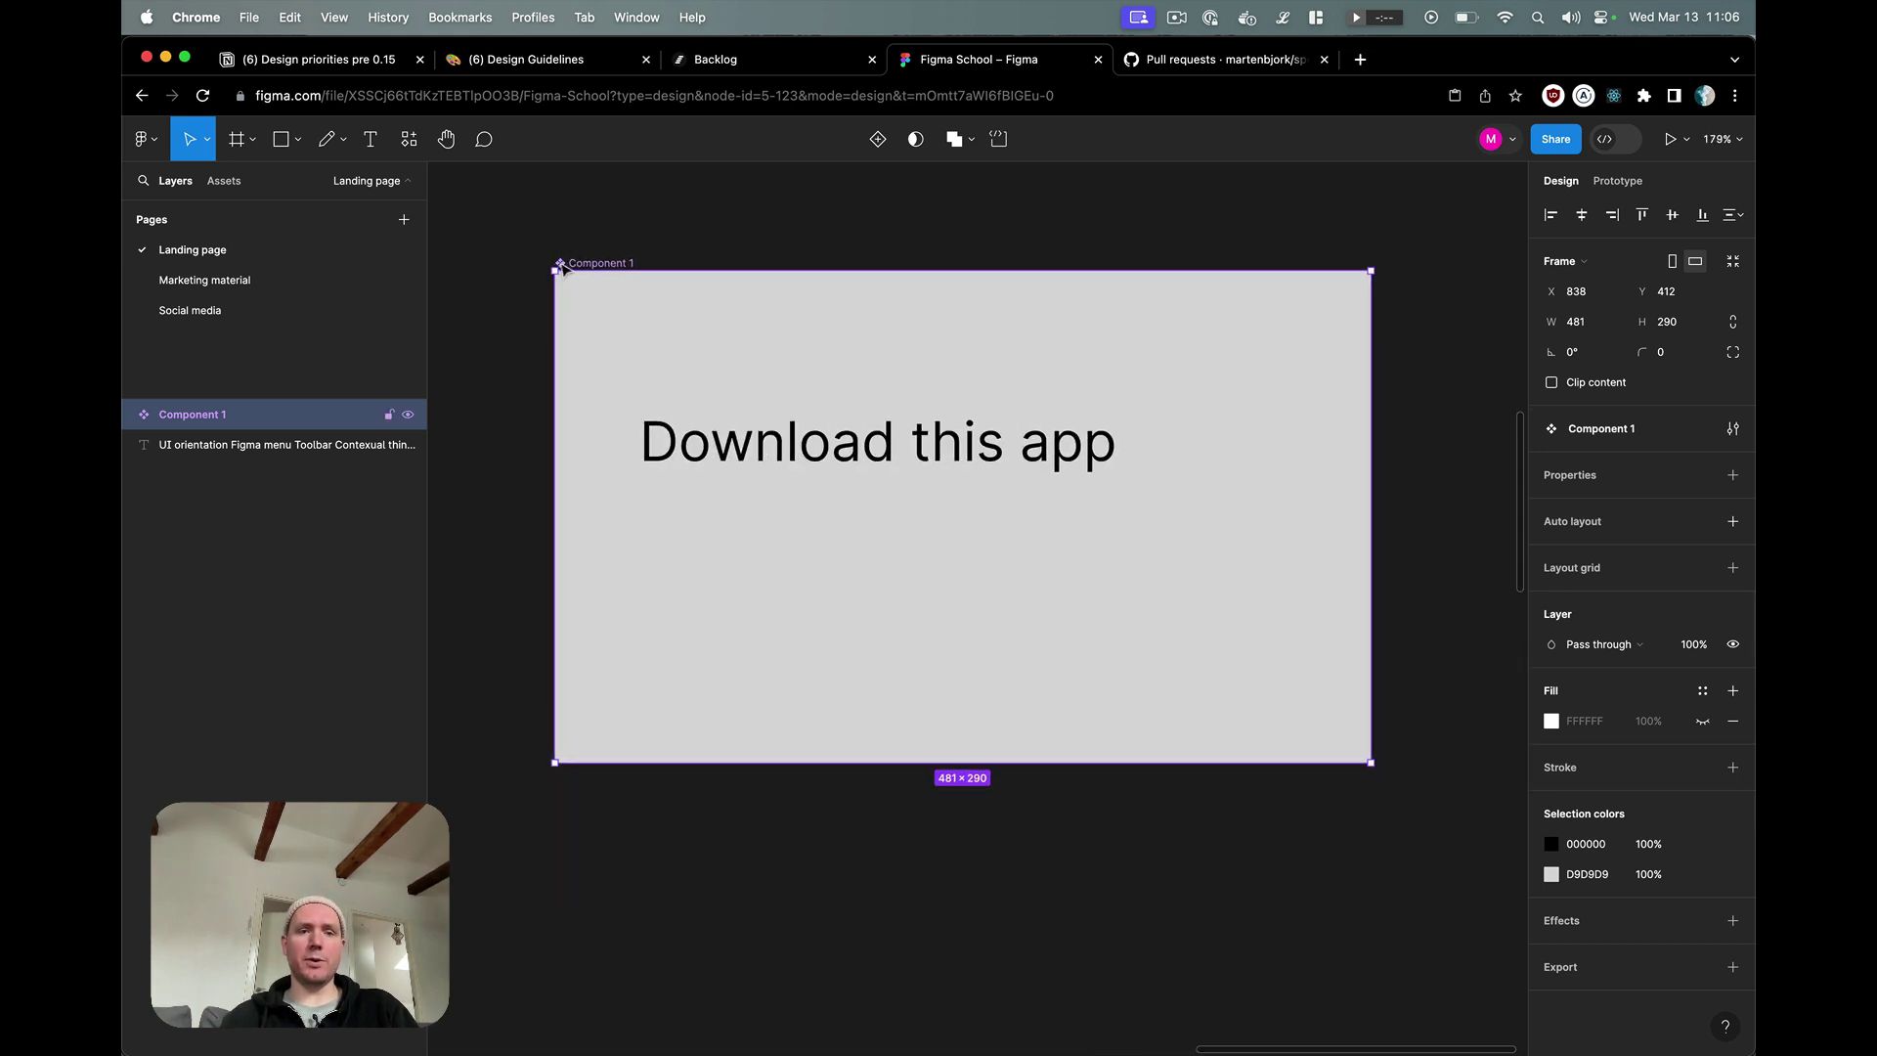
double_click(590, 264)
type("Ca")
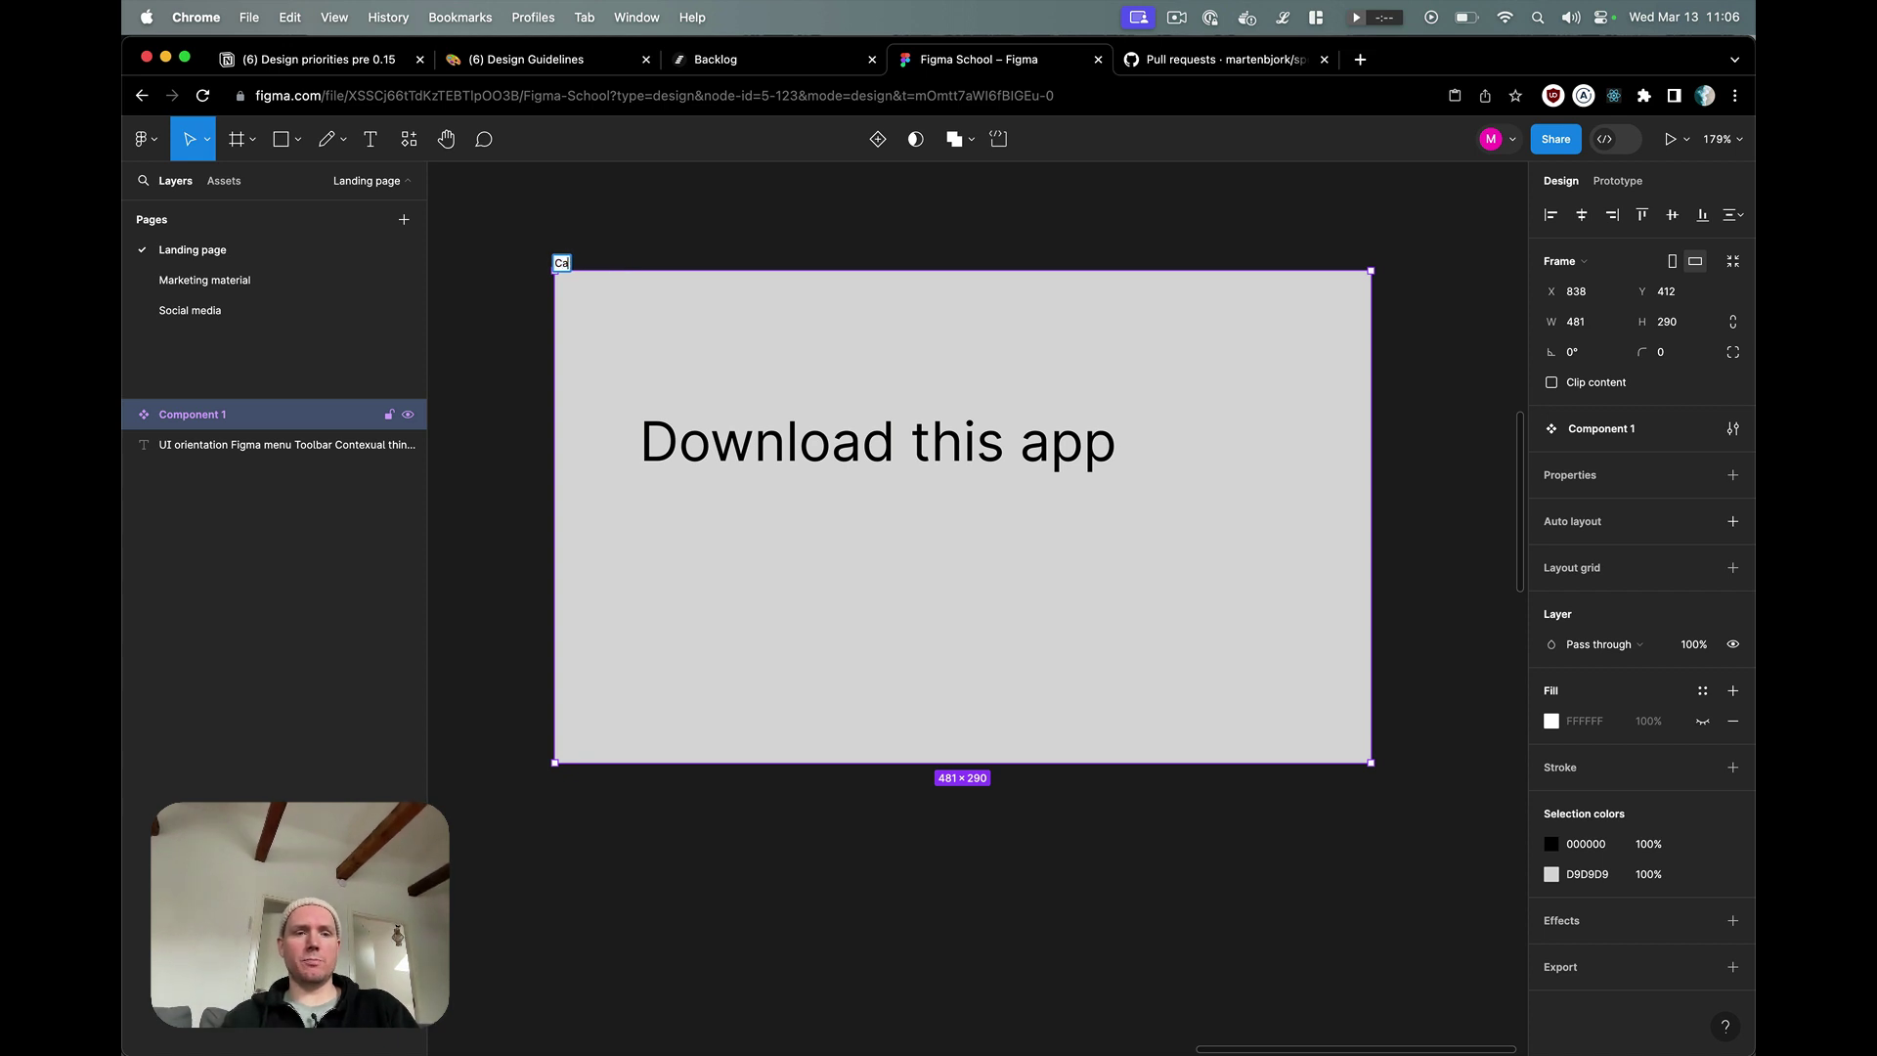
type("rd")
key("Return")
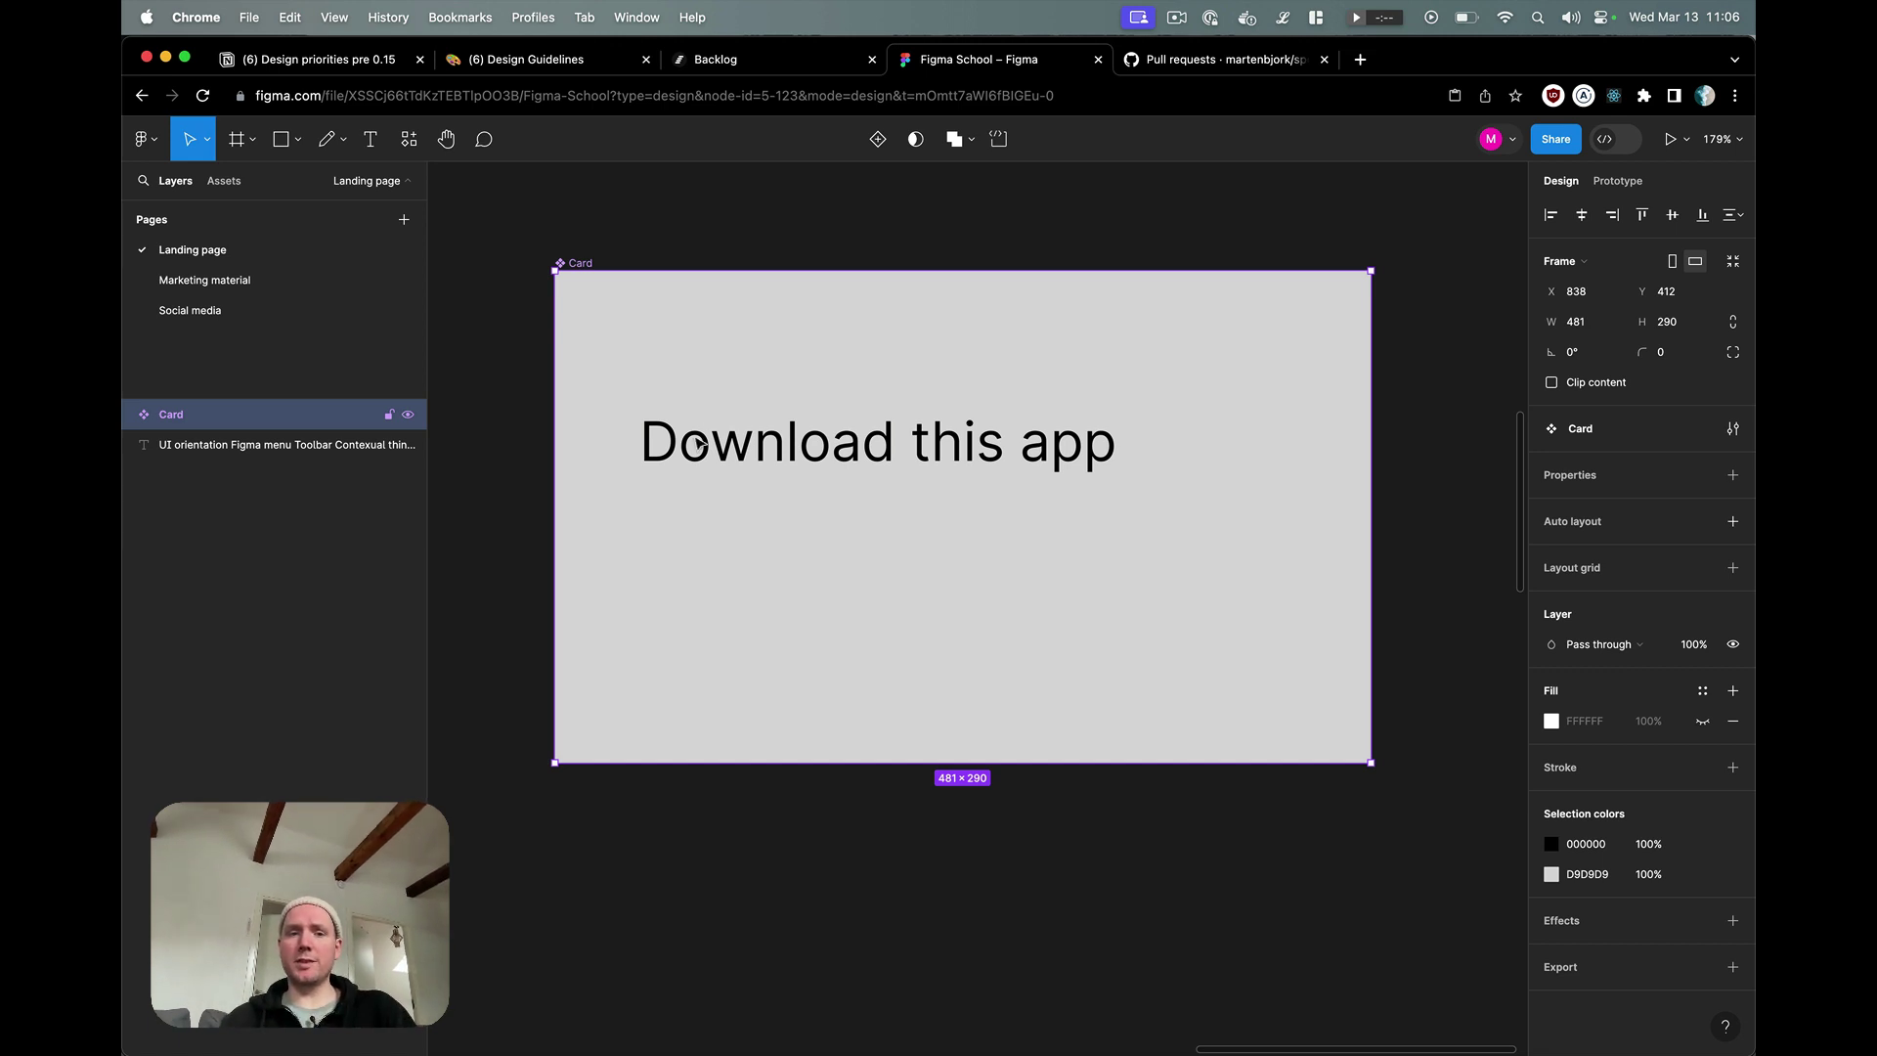
- Position the heading inside the Card component at X 32, Y 32
left_click(701, 442)
left_click_drag(730, 452, 647, 302)
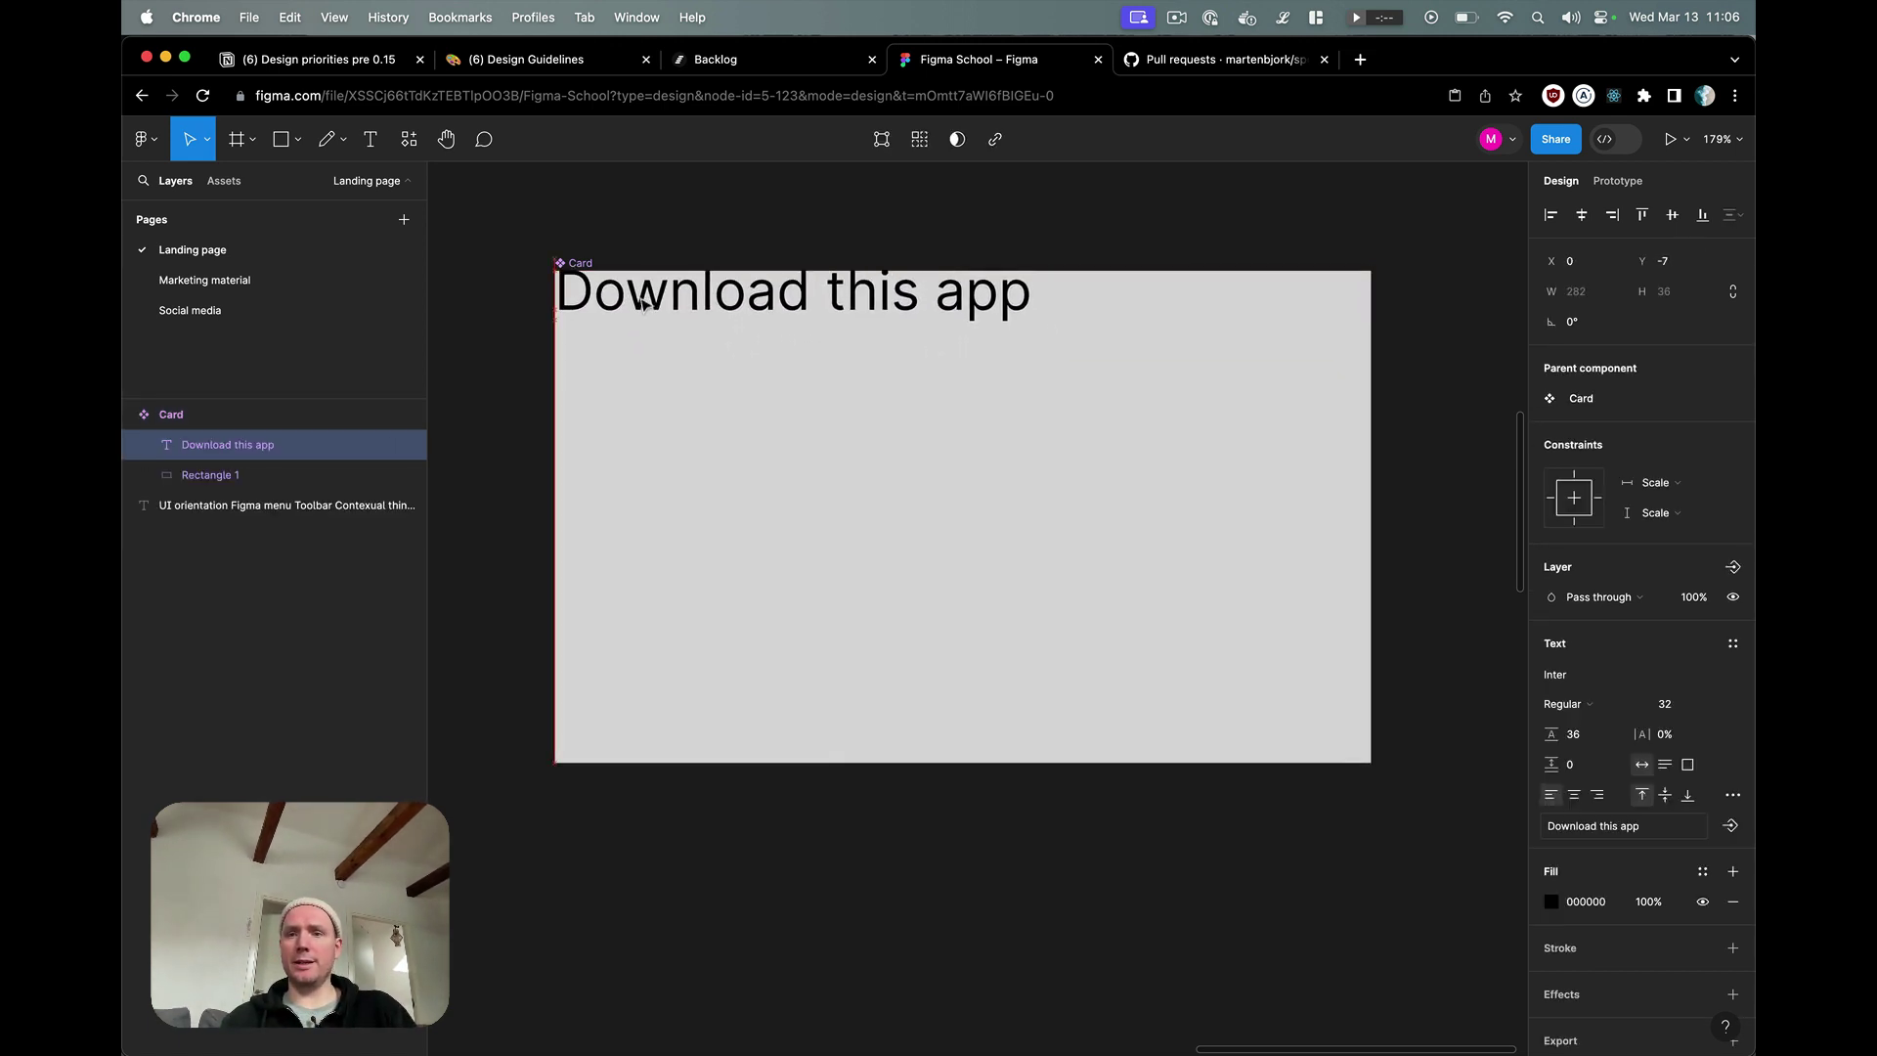
left_click(1675, 257)
key("Return")
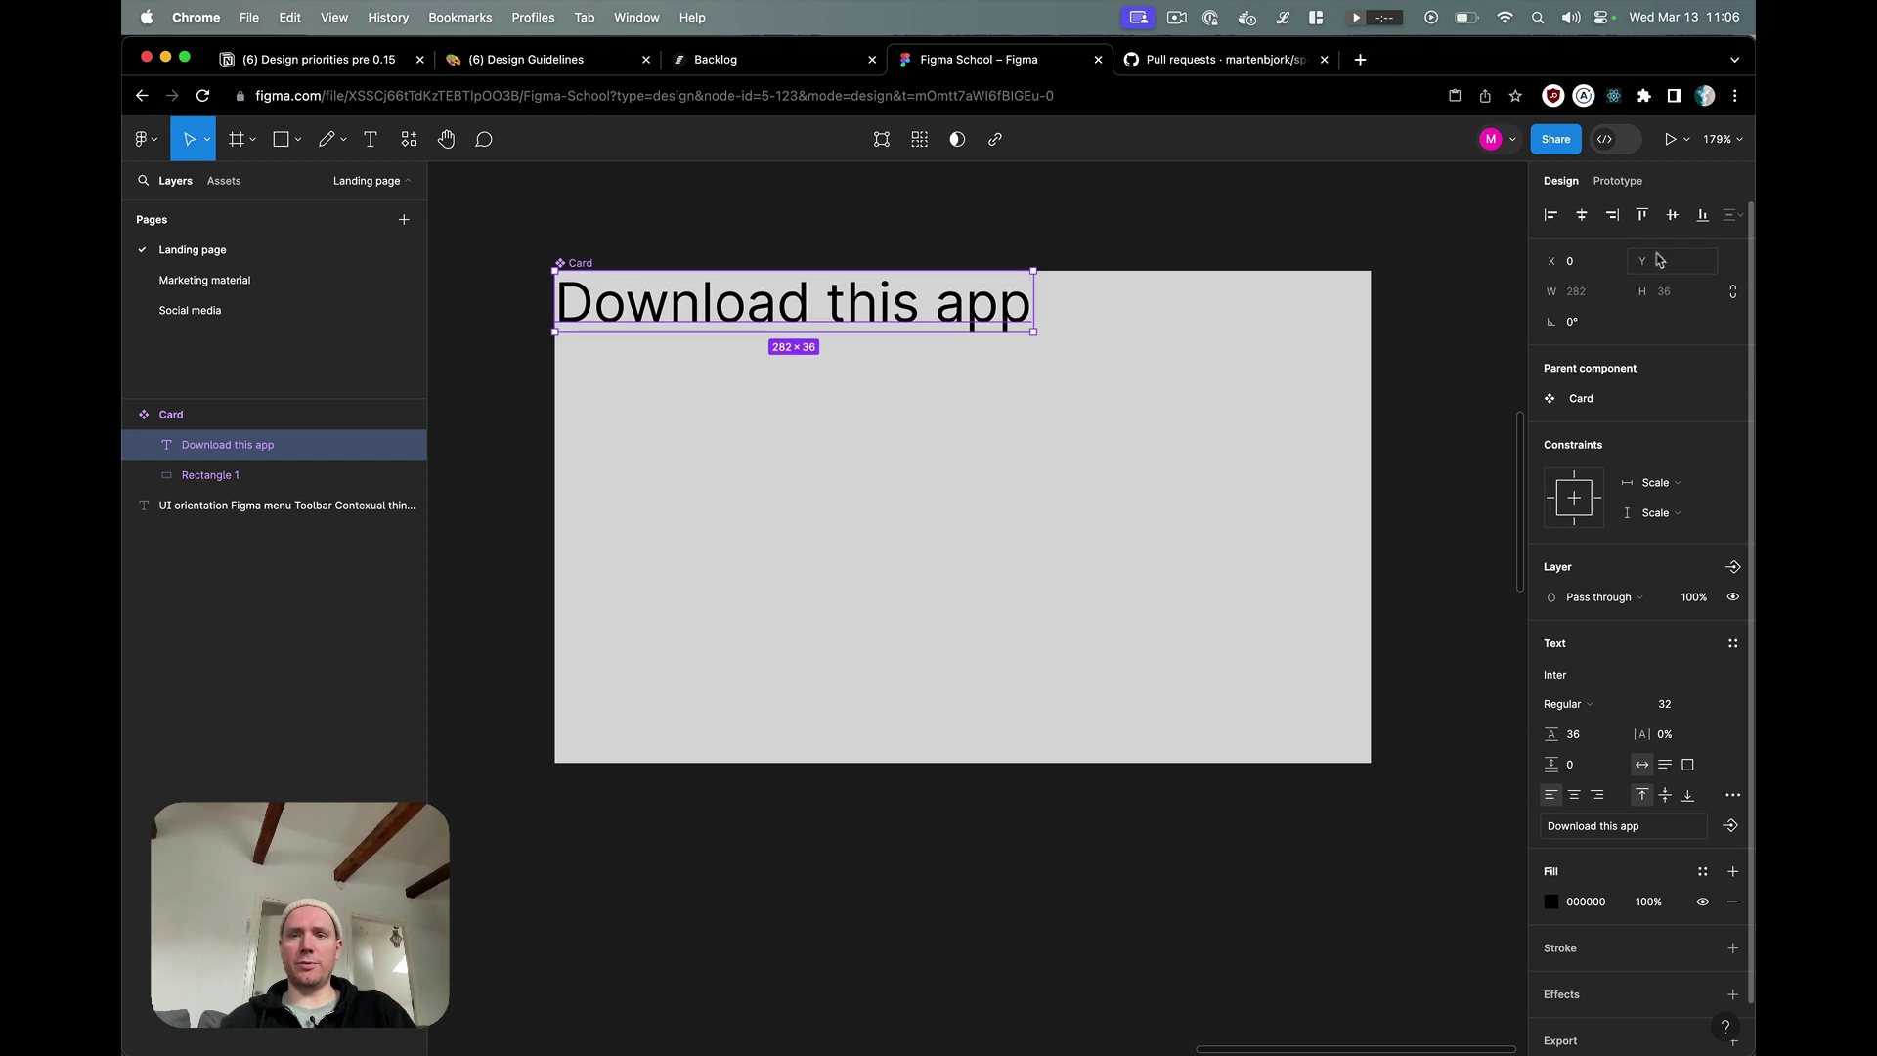
left_click(1600, 267)
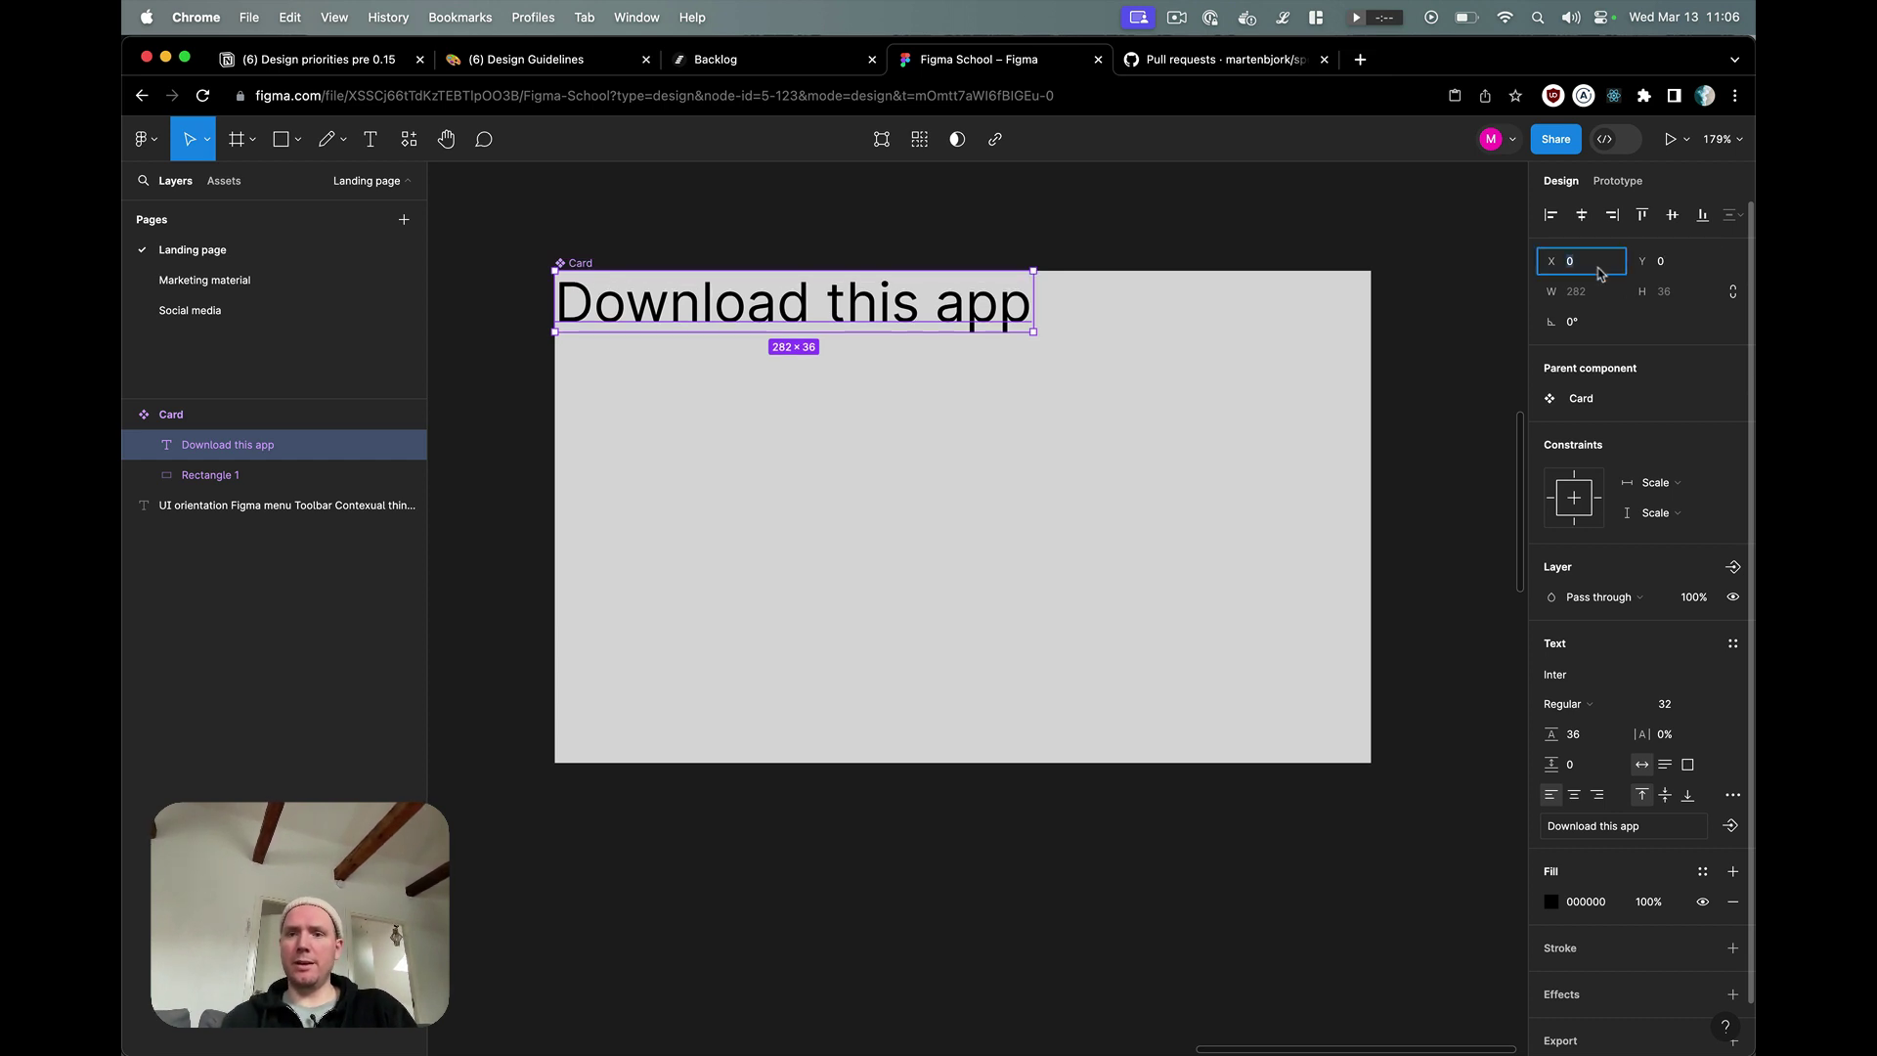
type("32")
key("Tab")
type("32")
key("Return")
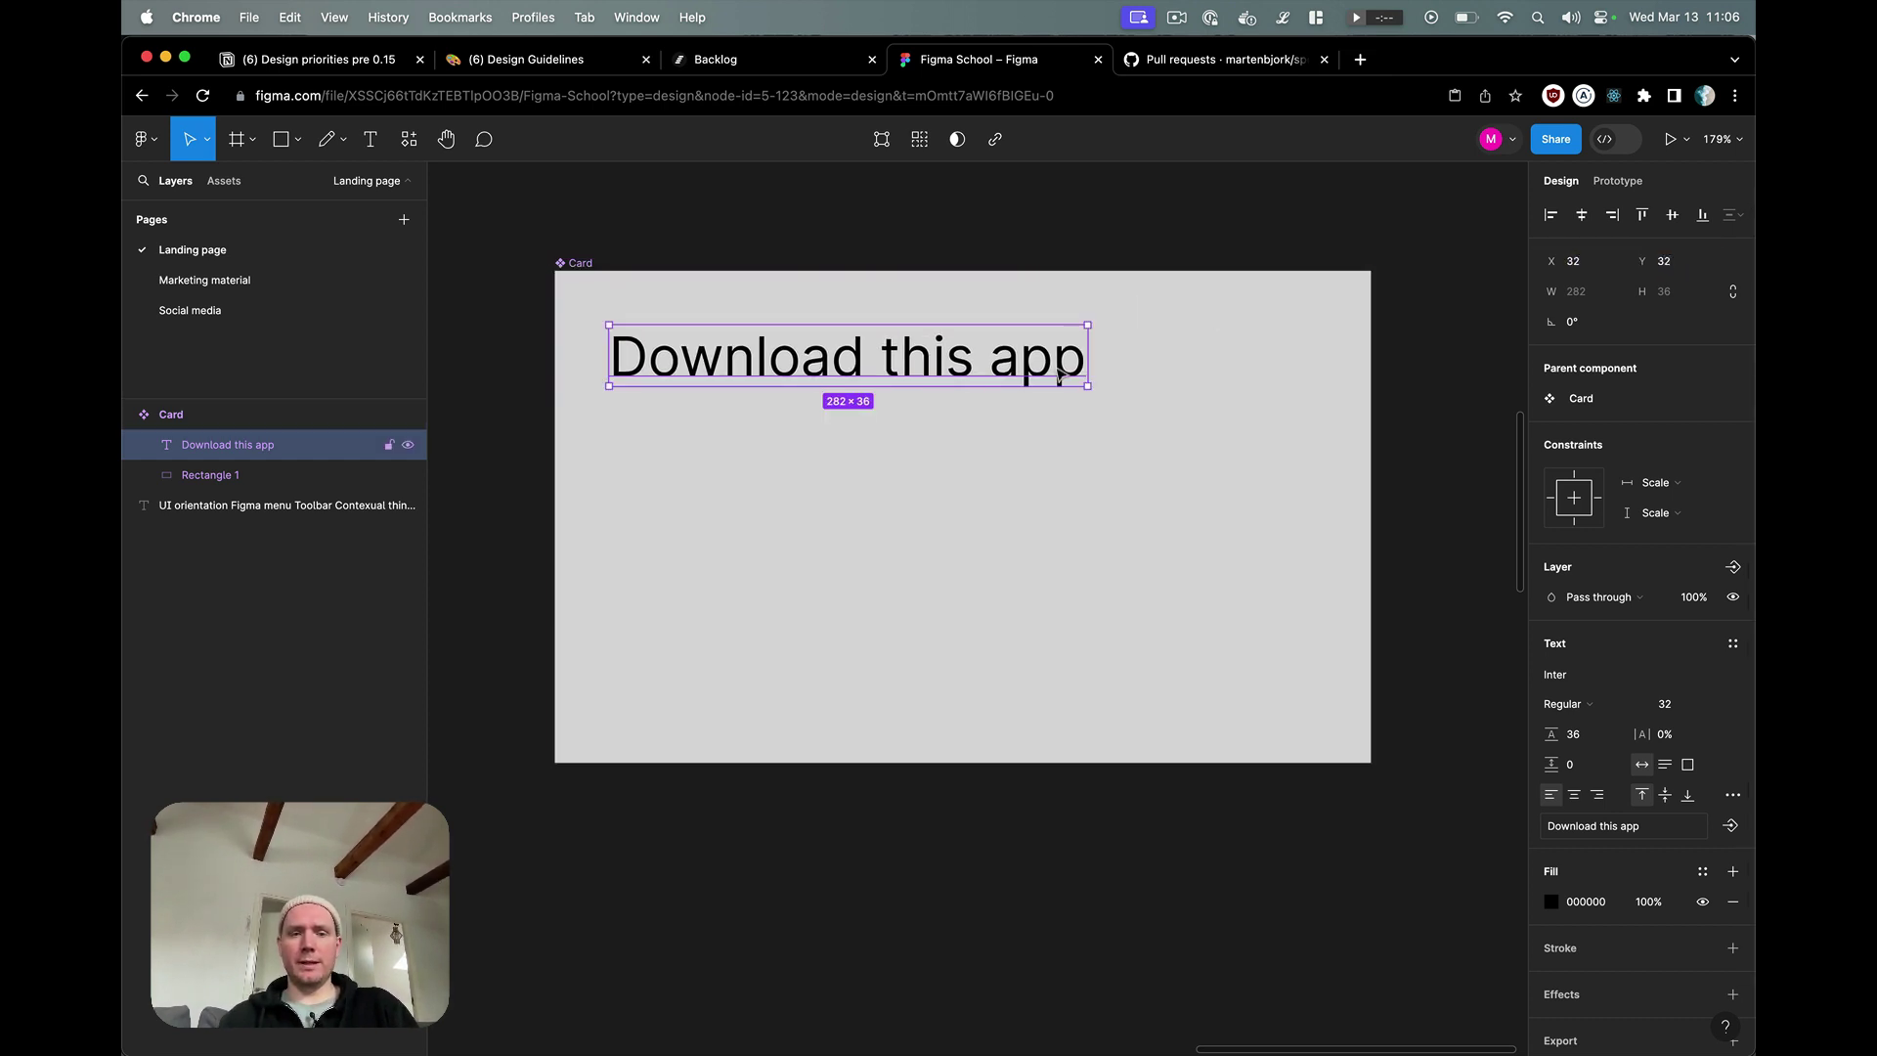
- Duplicate the heading directly below itself at Y 73 and set the copy's font size to 20
left_click_drag(1030, 367, 1030, 438, "alt")
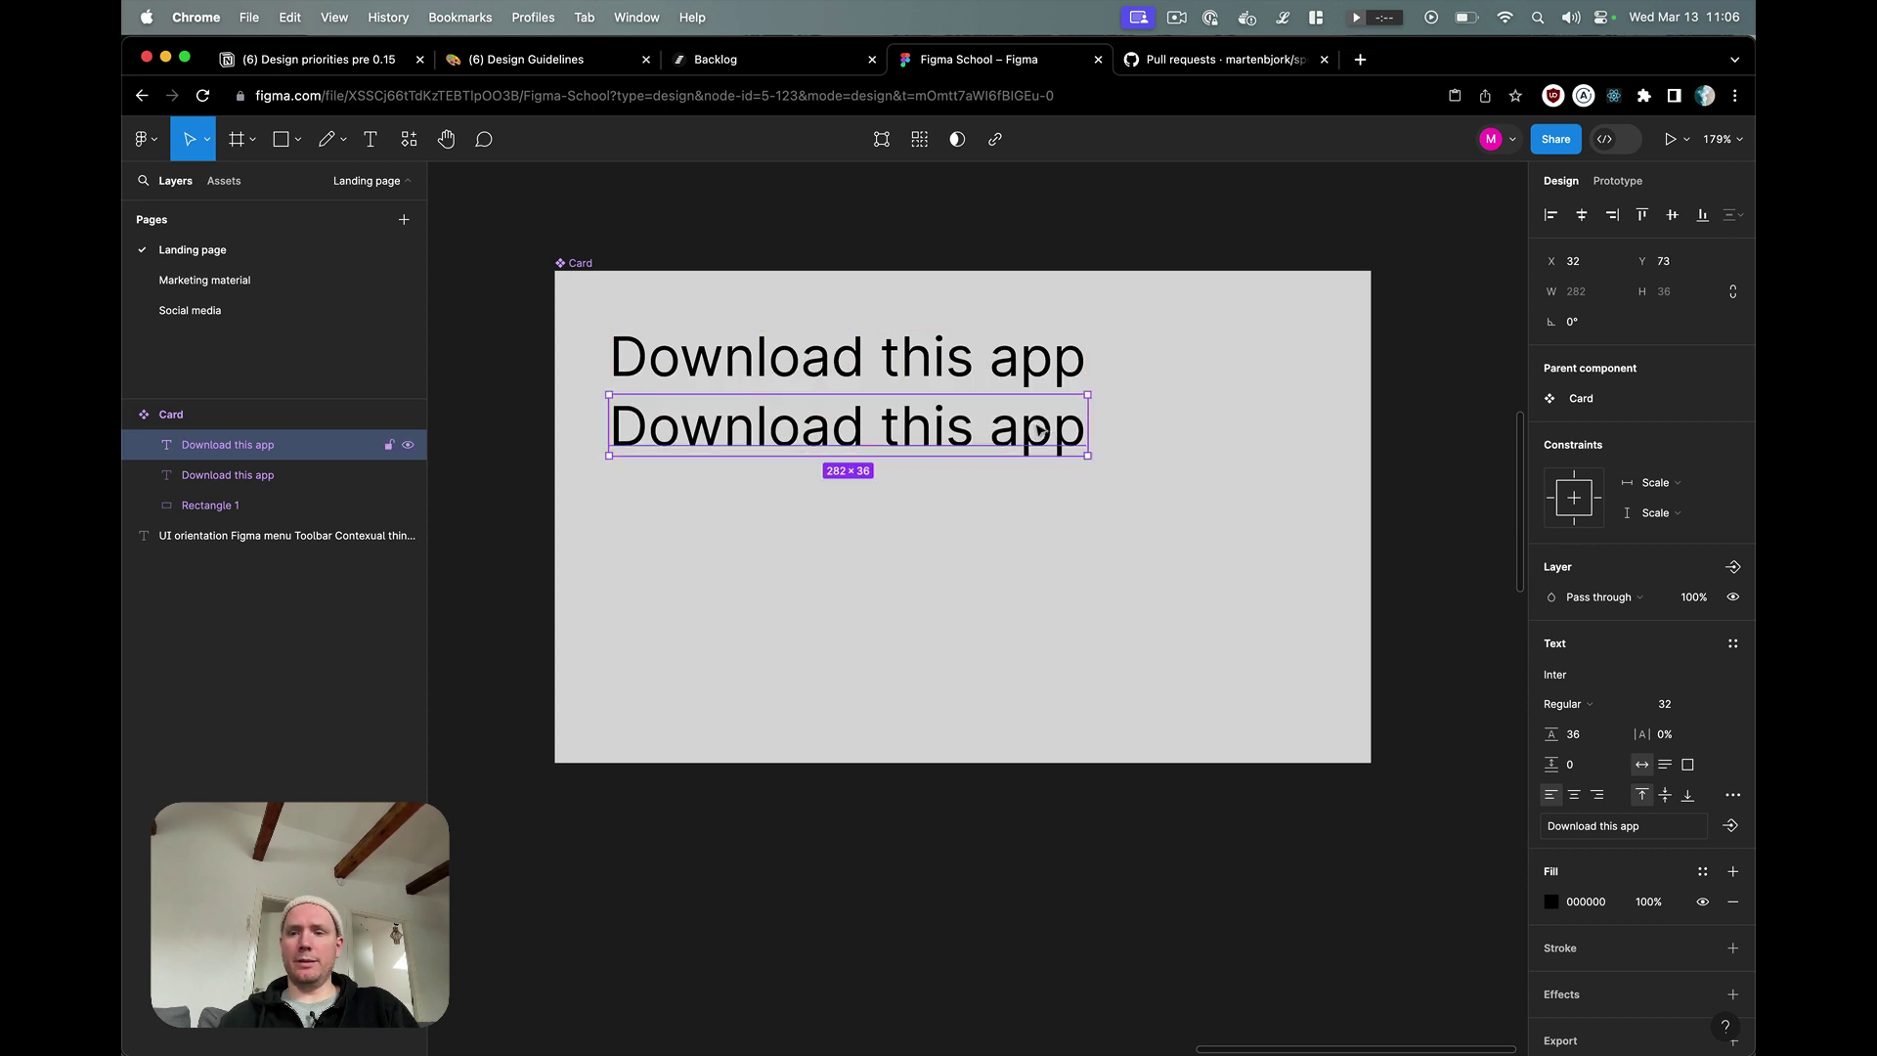
left_click(1694, 701)
type("22")
key("Return")
key("Down")
key("Down")
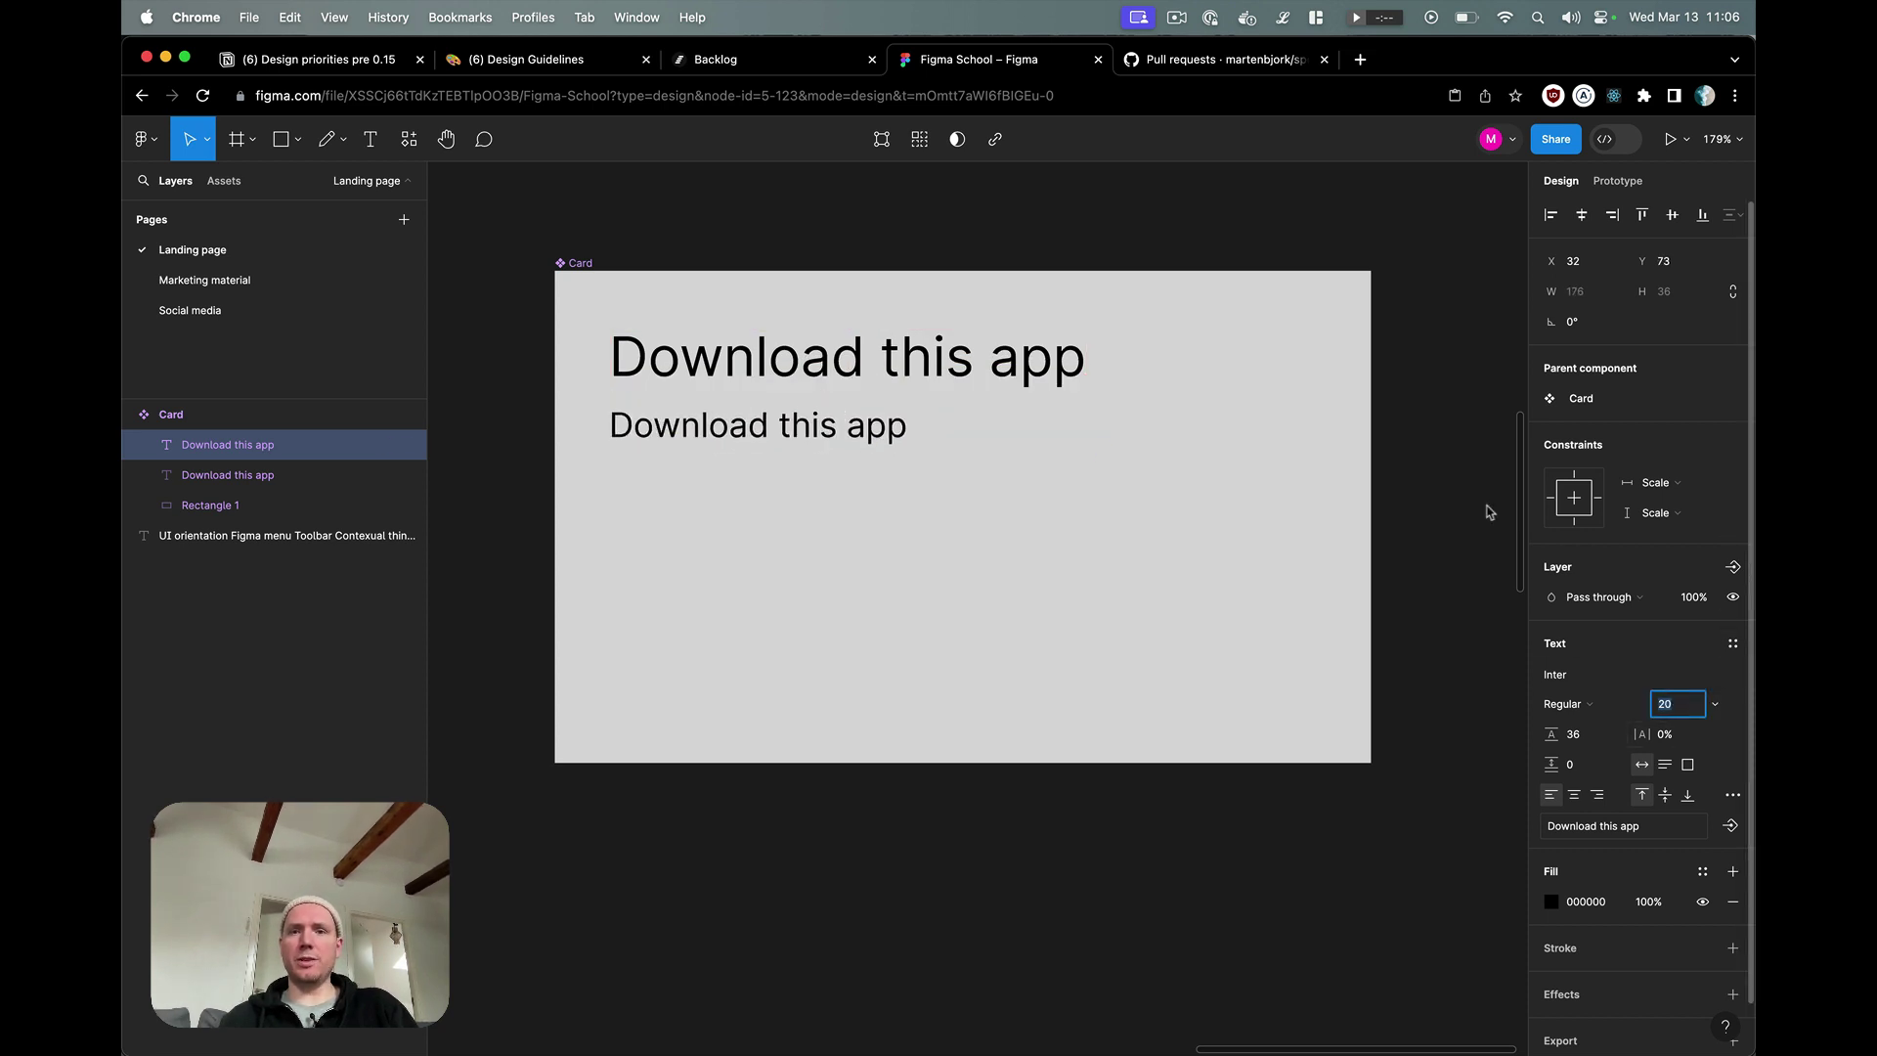
- Replace the duplicated heading's text with the clipboard paragraph beginning "Aenean eu leo quam."
double_click(748, 432)
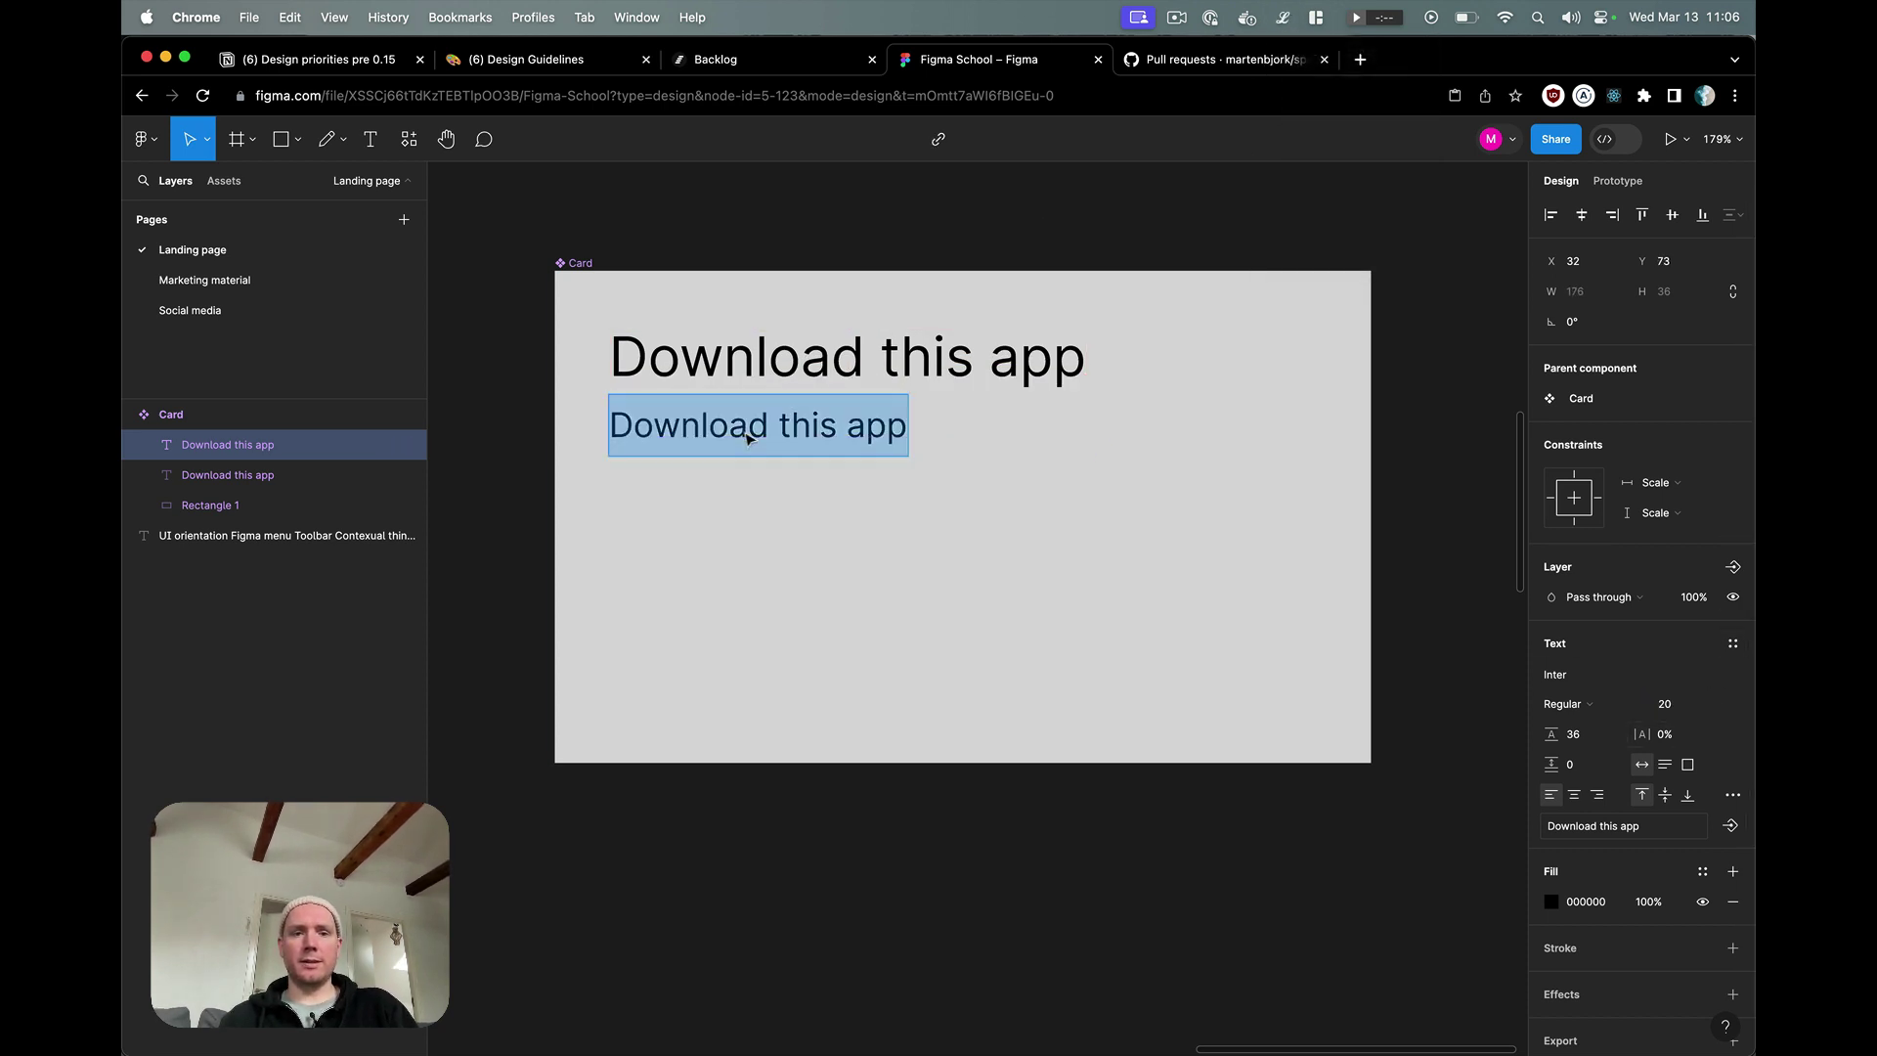
key("super+v")
key("Escape")
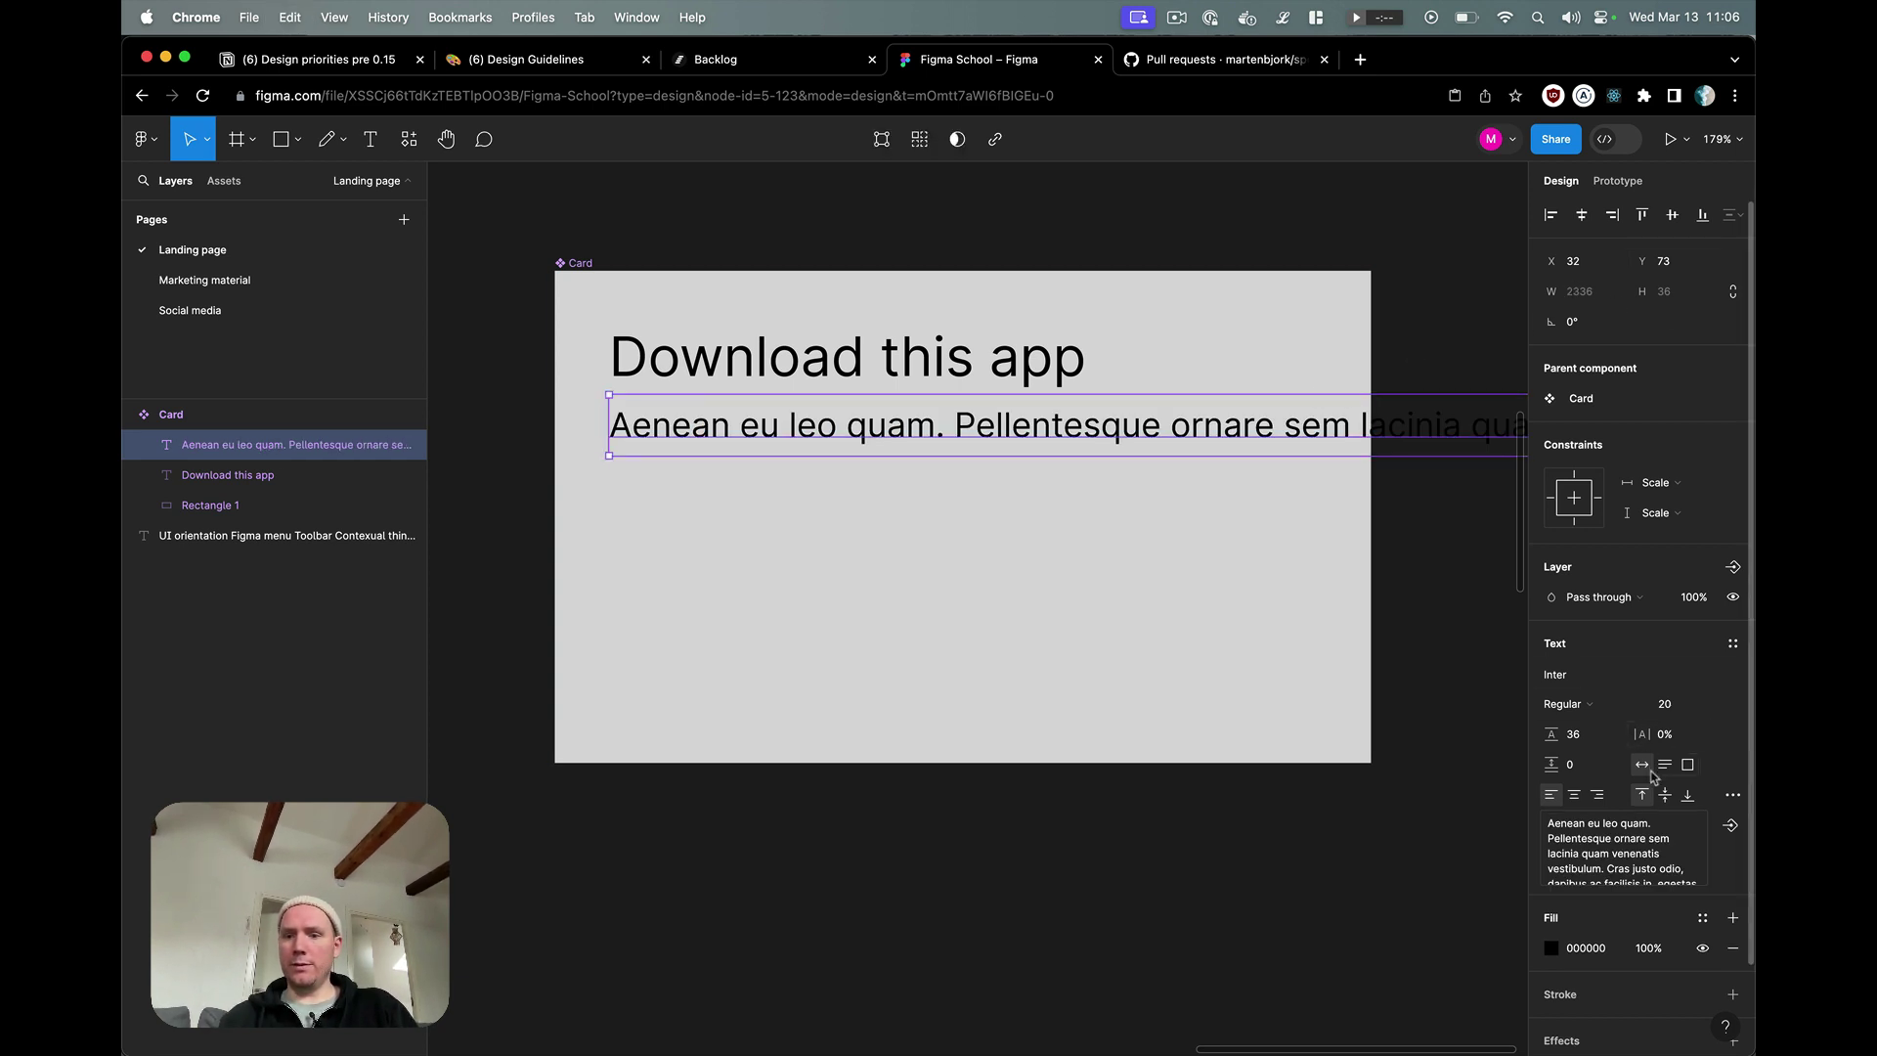
key("Escape")
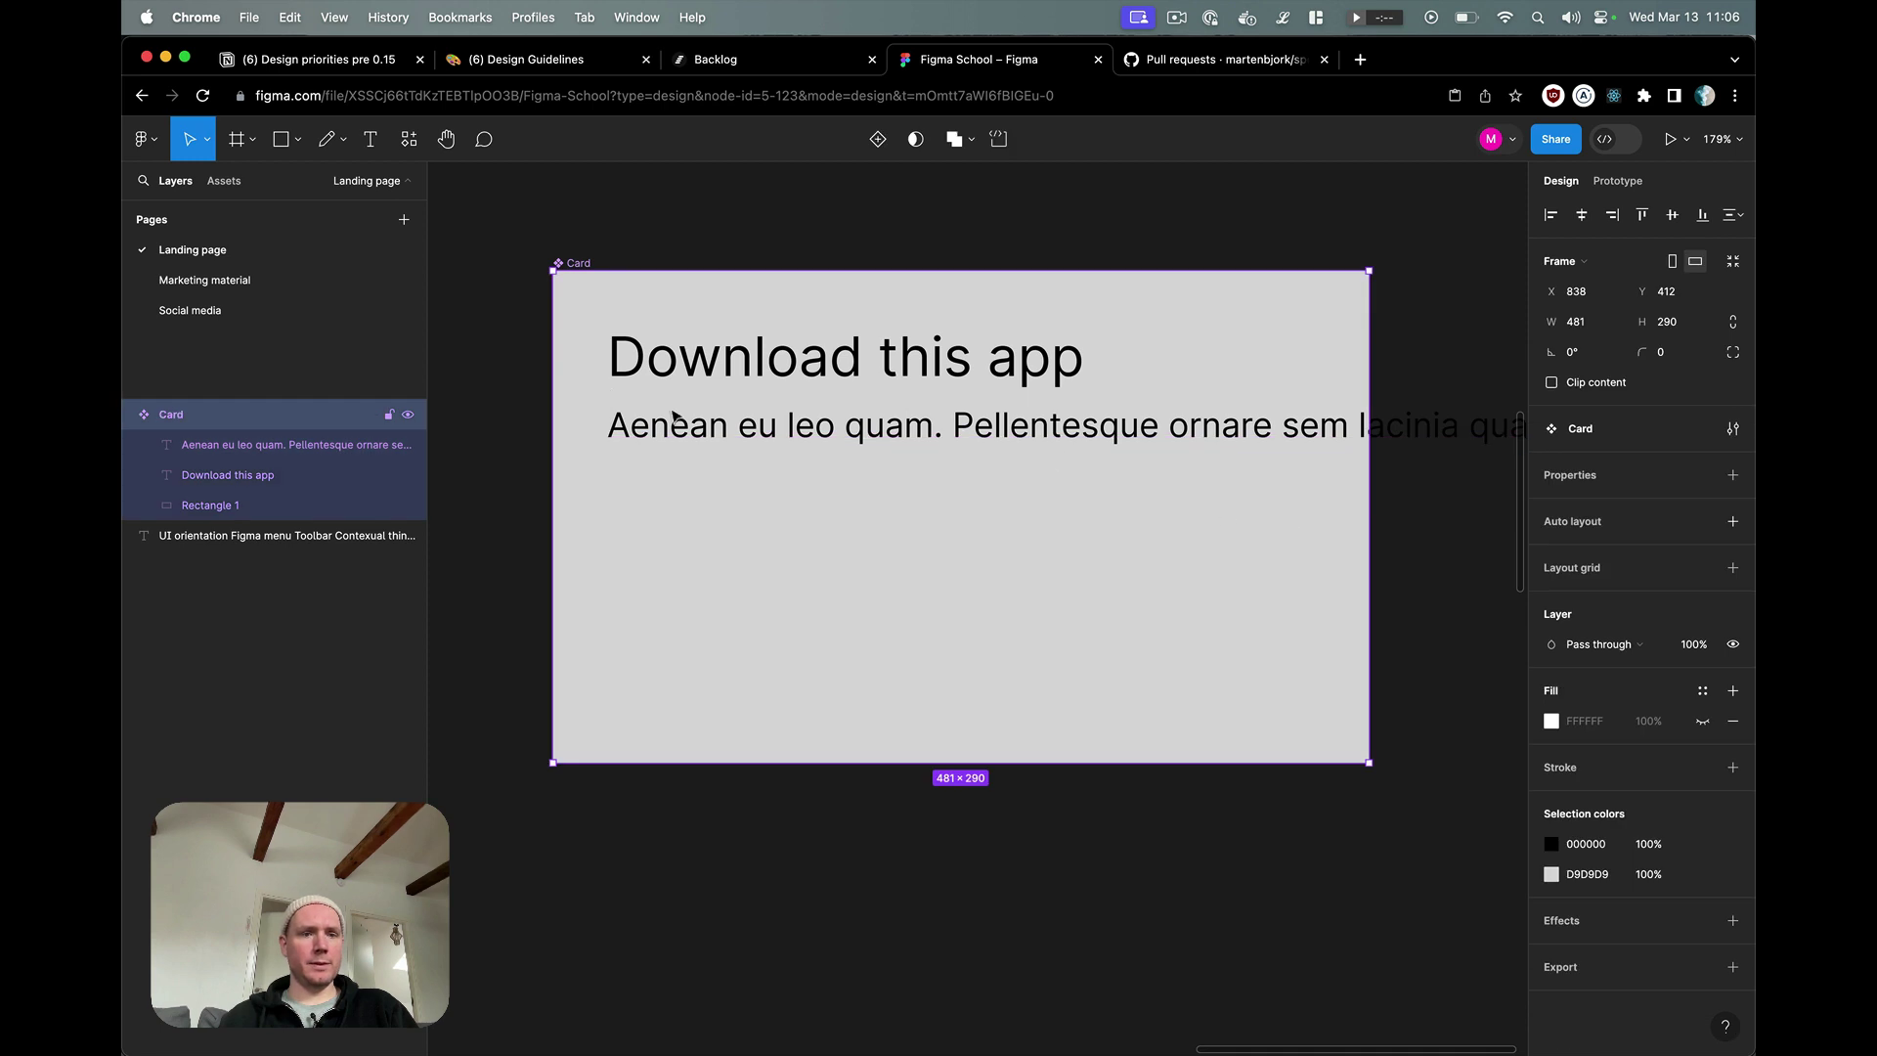
- Narrow the paragraph's text box to a width of 407 so the text wraps inside the card
left_click(711, 410)
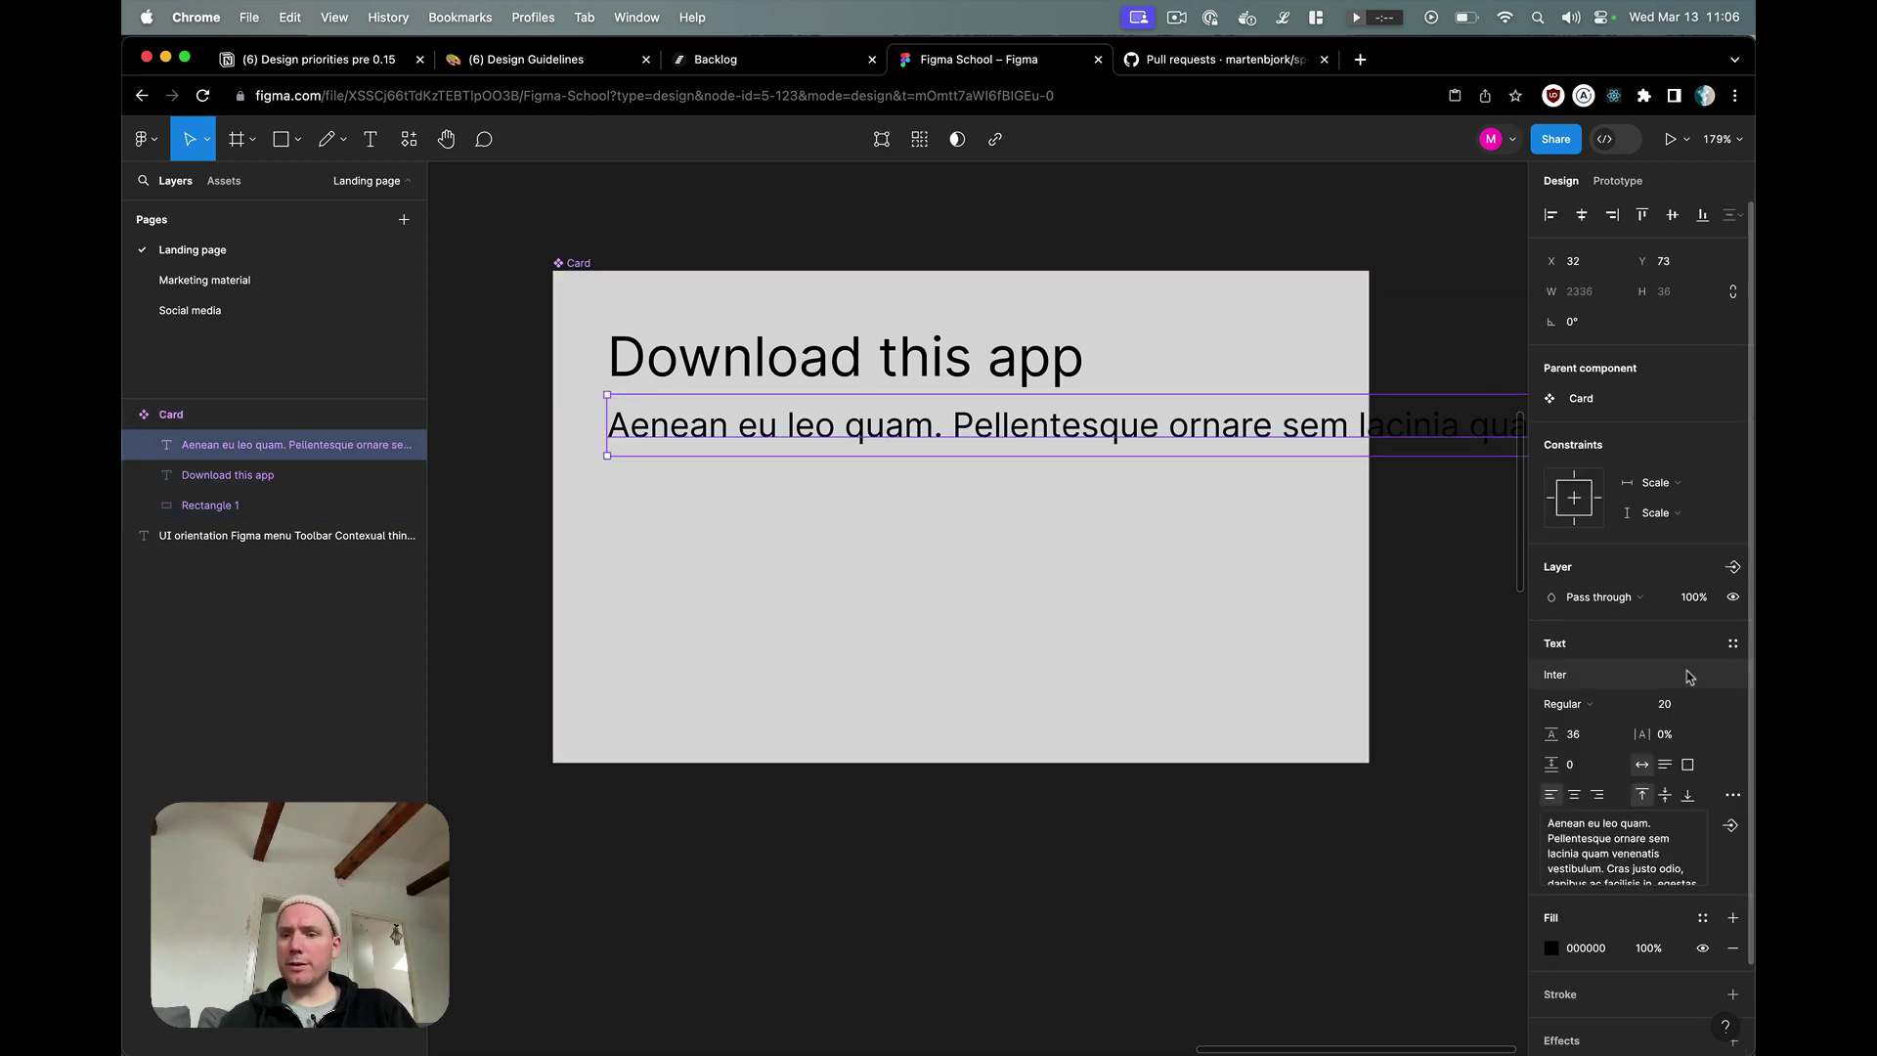
scroll(1350, 733, "down", 5)
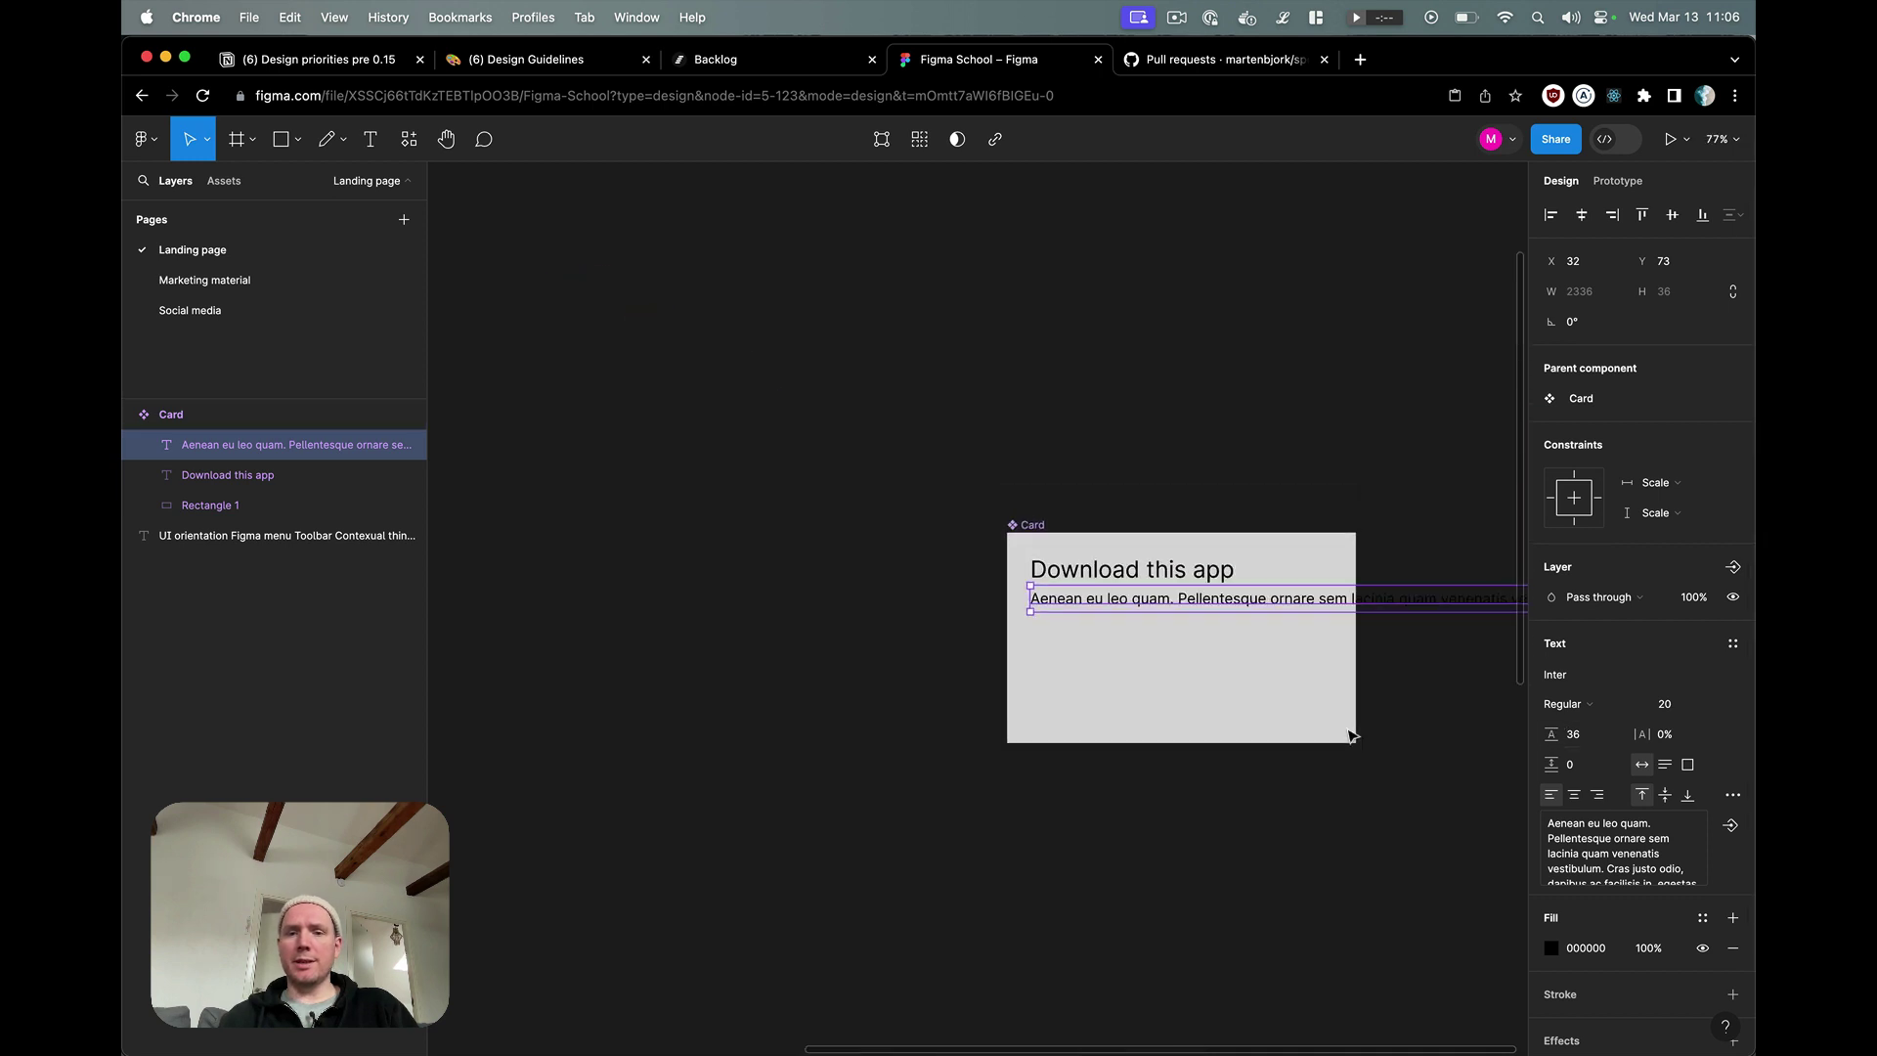
scroll(1349, 733, "right", 5)
scroll(1388, 685, "down", 2)
scroll(1399, 643, "down", 3)
scroll(1074, 561, "right", 2)
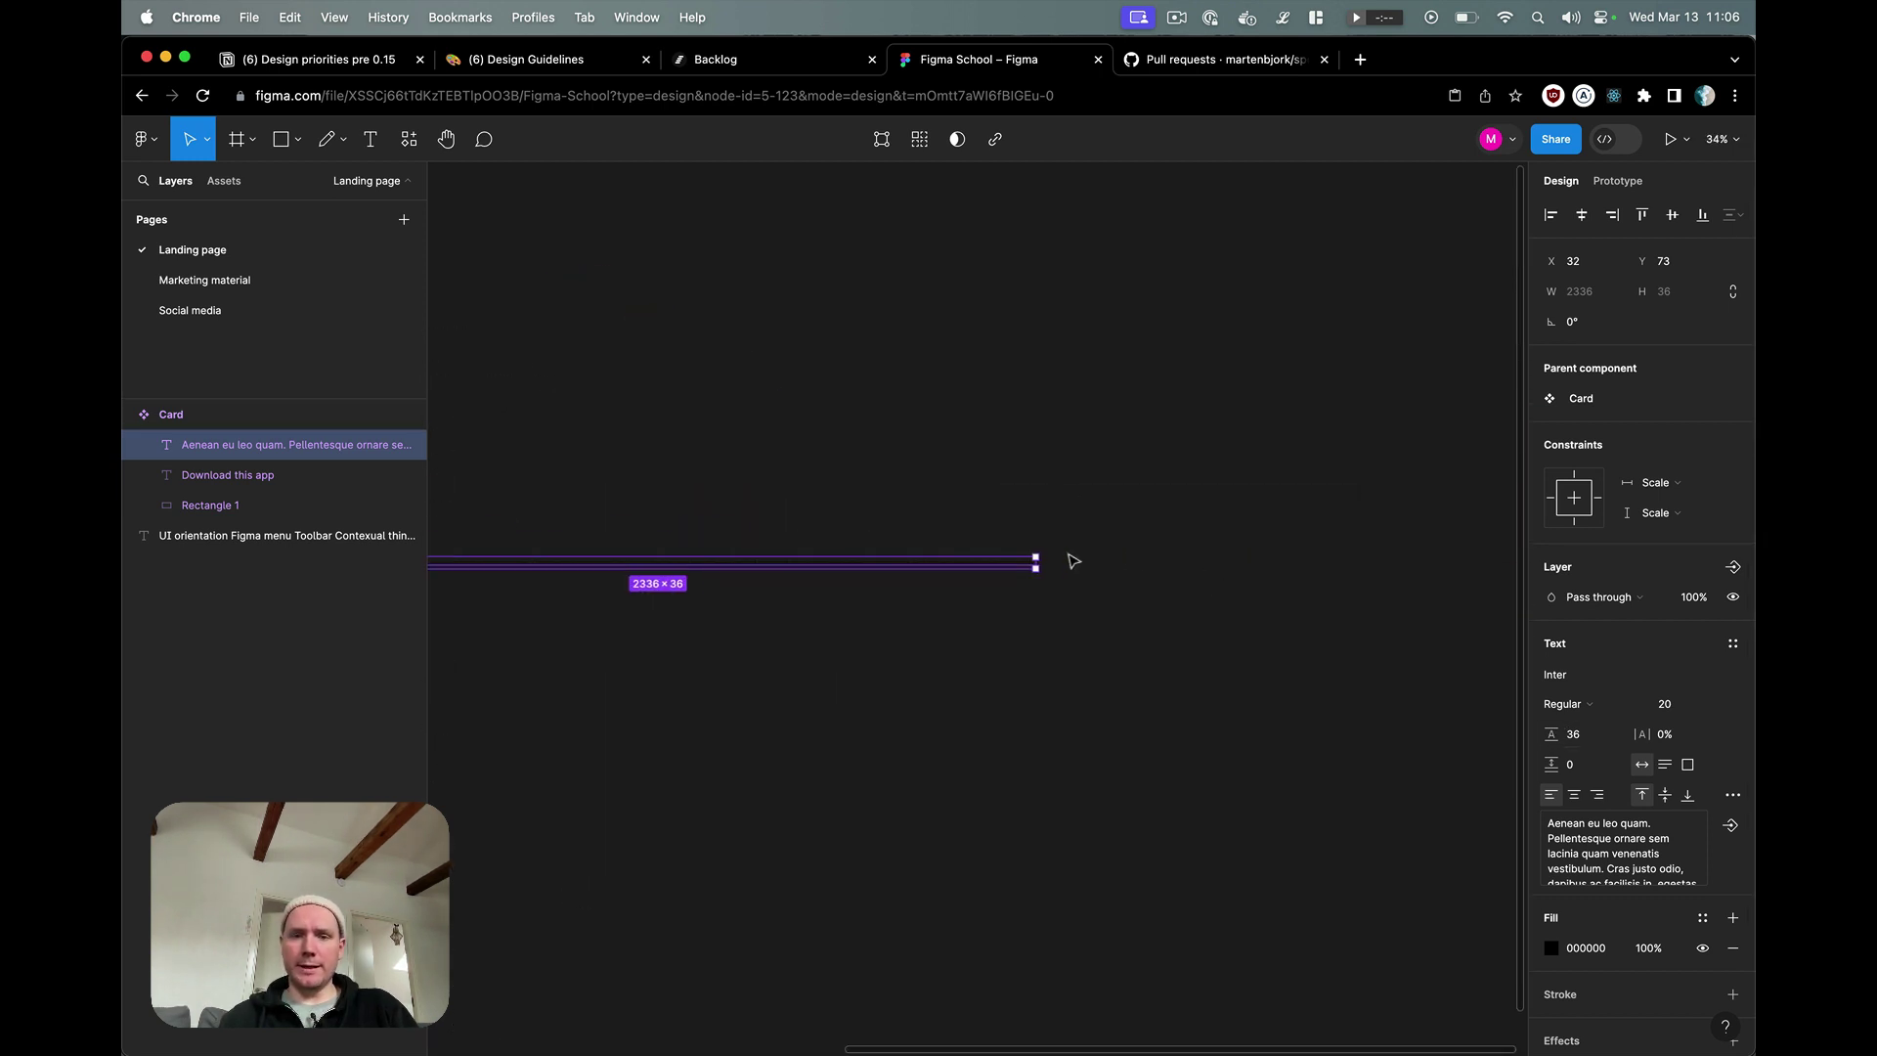
left_click_drag(1024, 561, 810, 571)
scroll(787, 577, "up", 8)
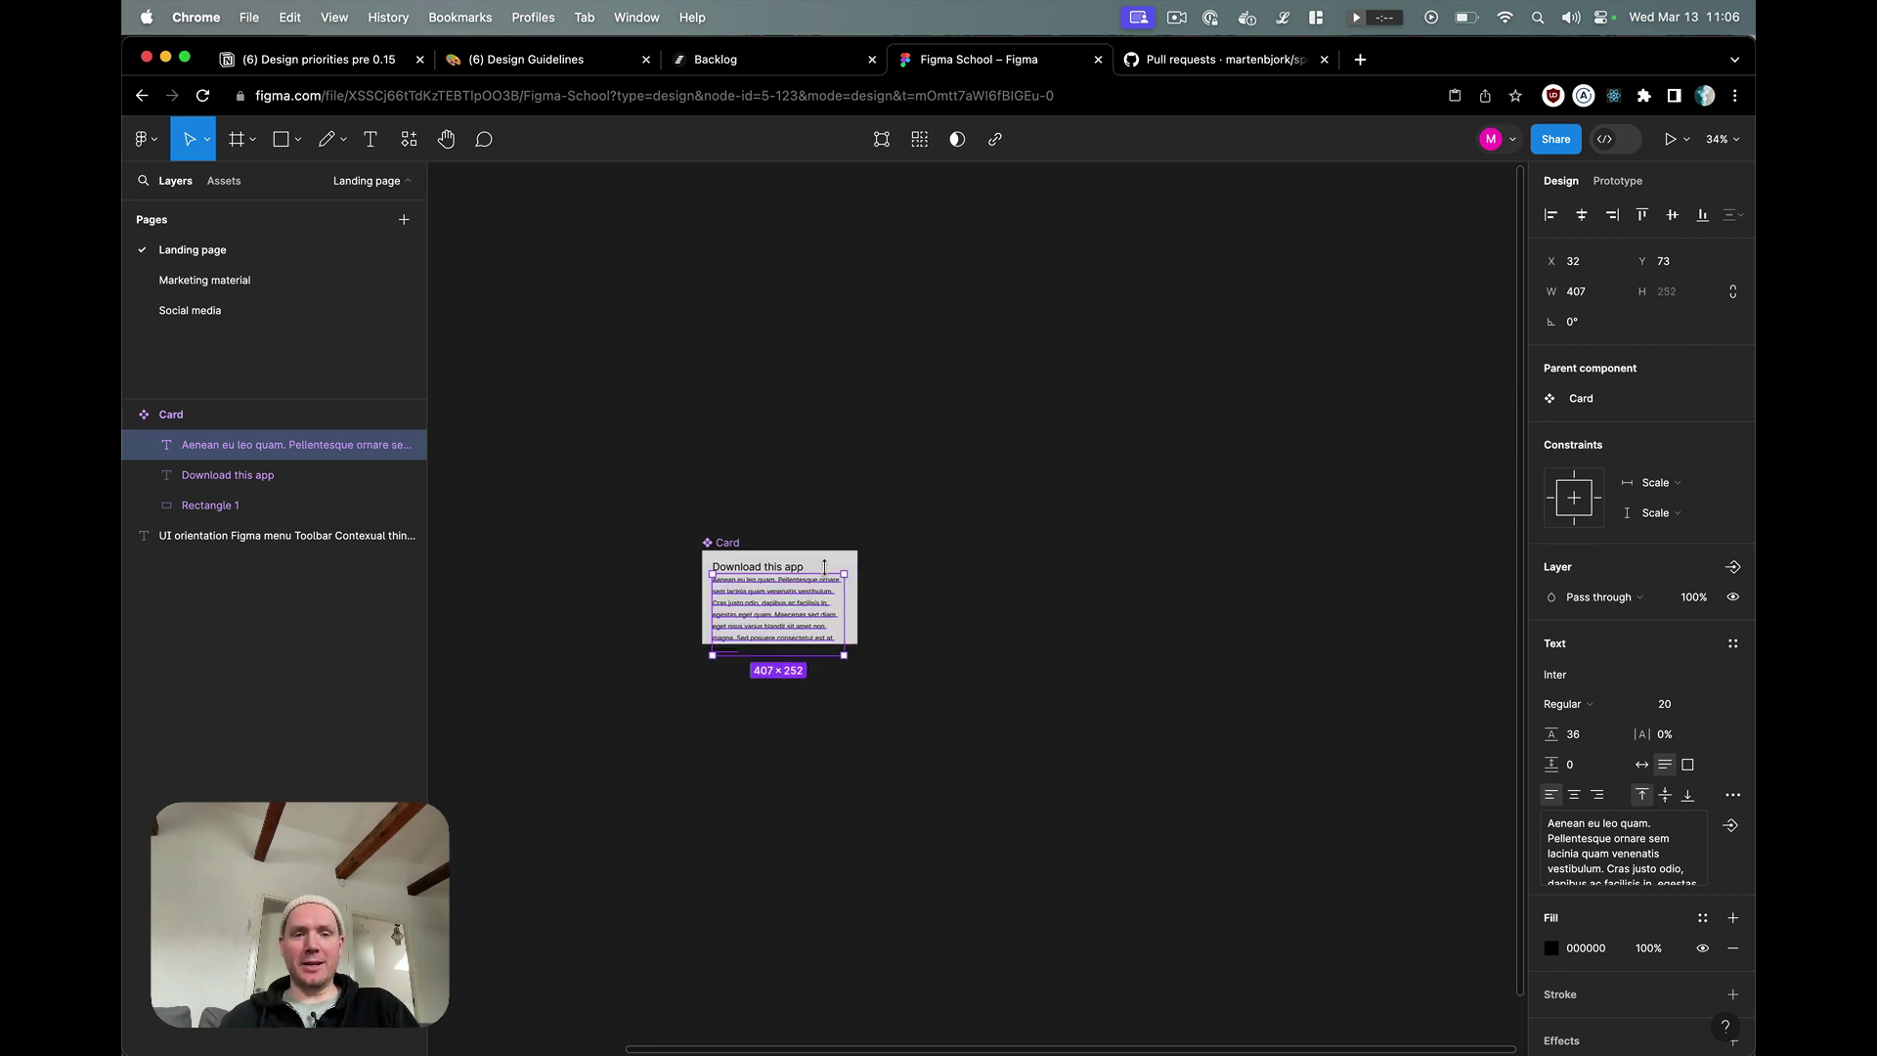
scroll(782, 584, "left", 2)
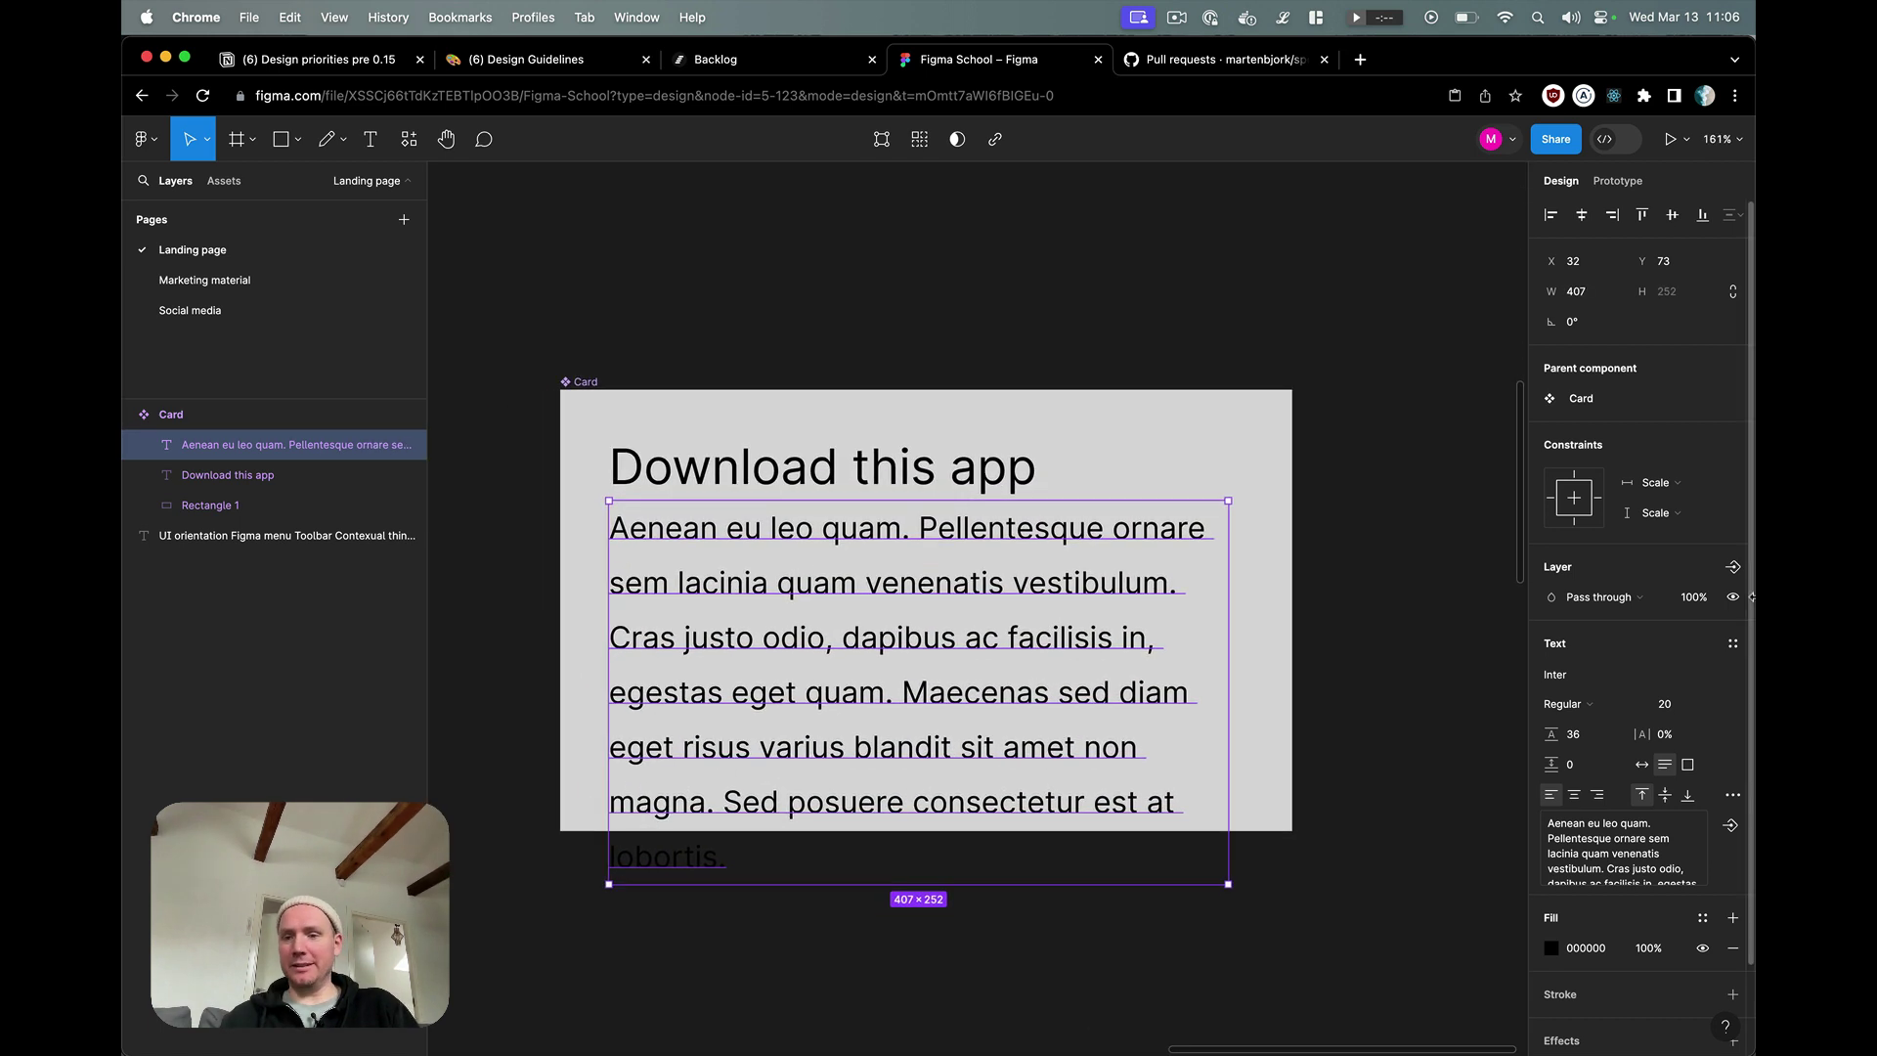
- Set the paragraph's font size to 16, its line height to 25 and its layer opacity to 50%
left_click(1667, 704)
type("16")
key("Return")
key("Tab")
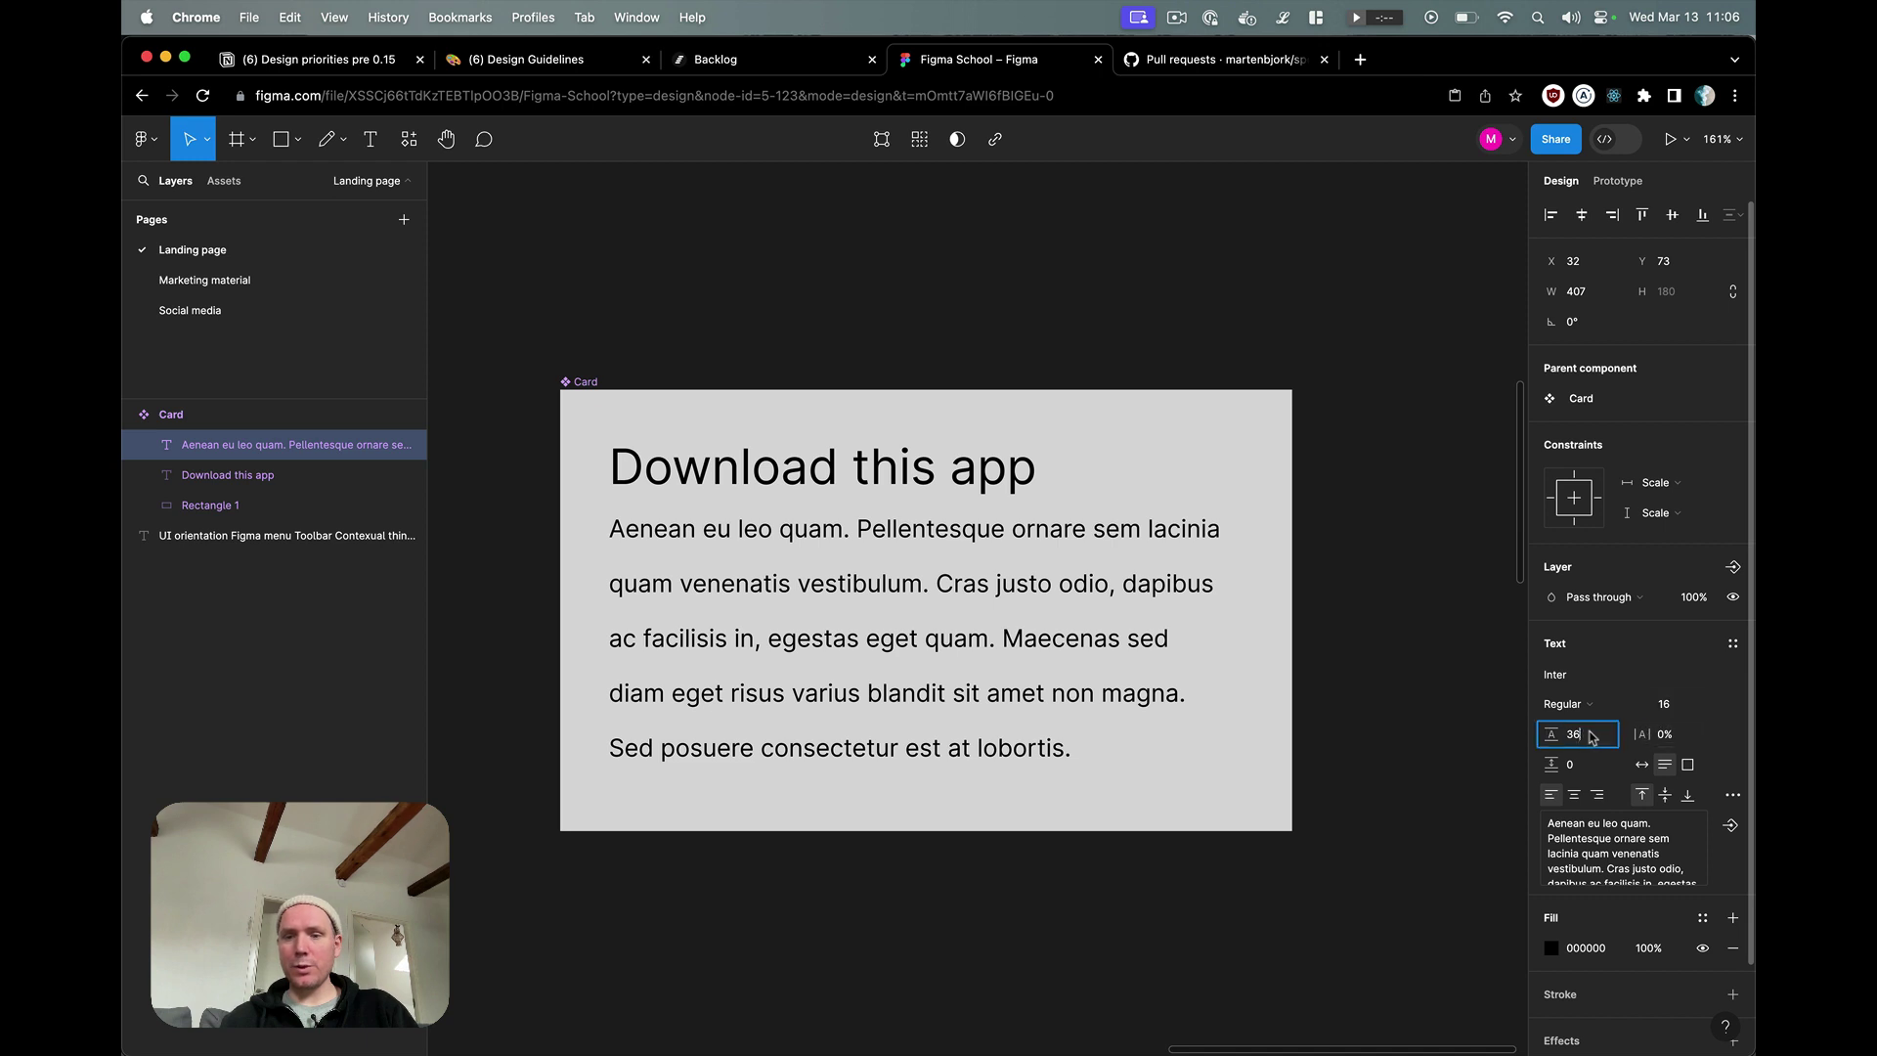
type("25")
key("Return")
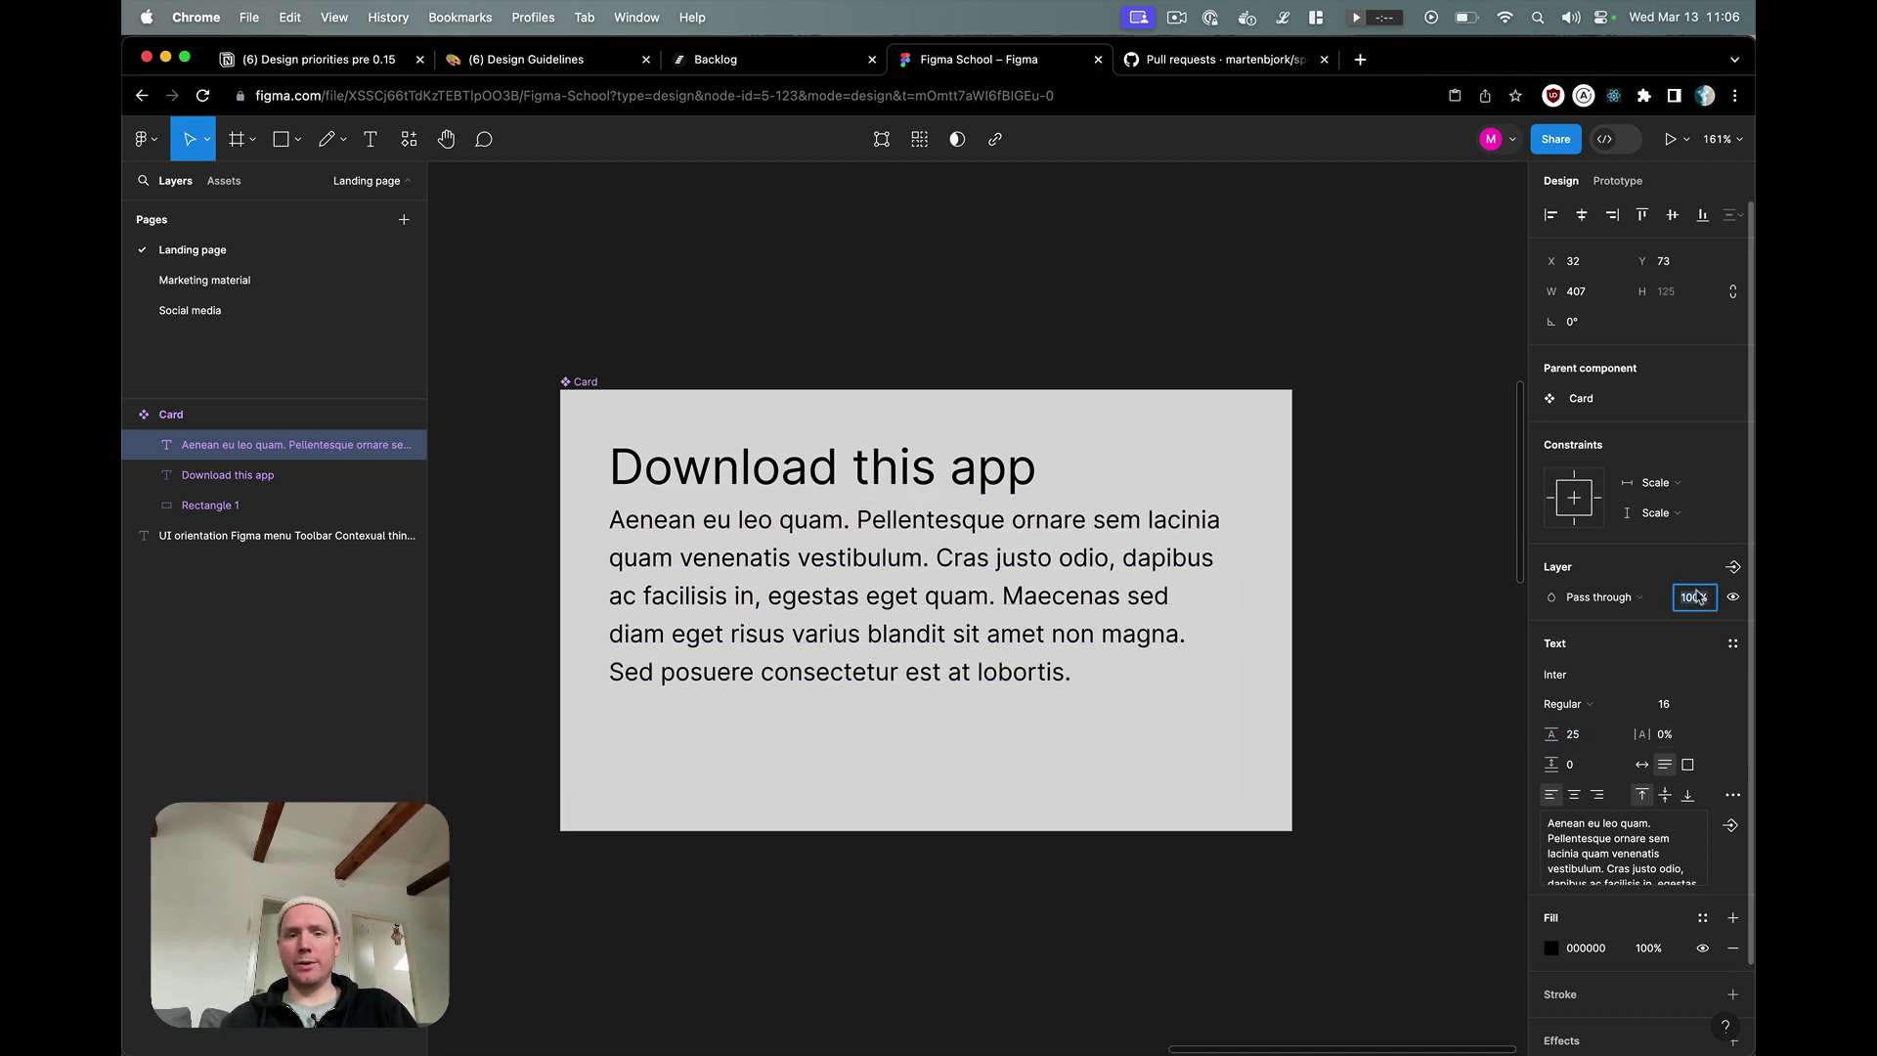
left_click(1260, 696)
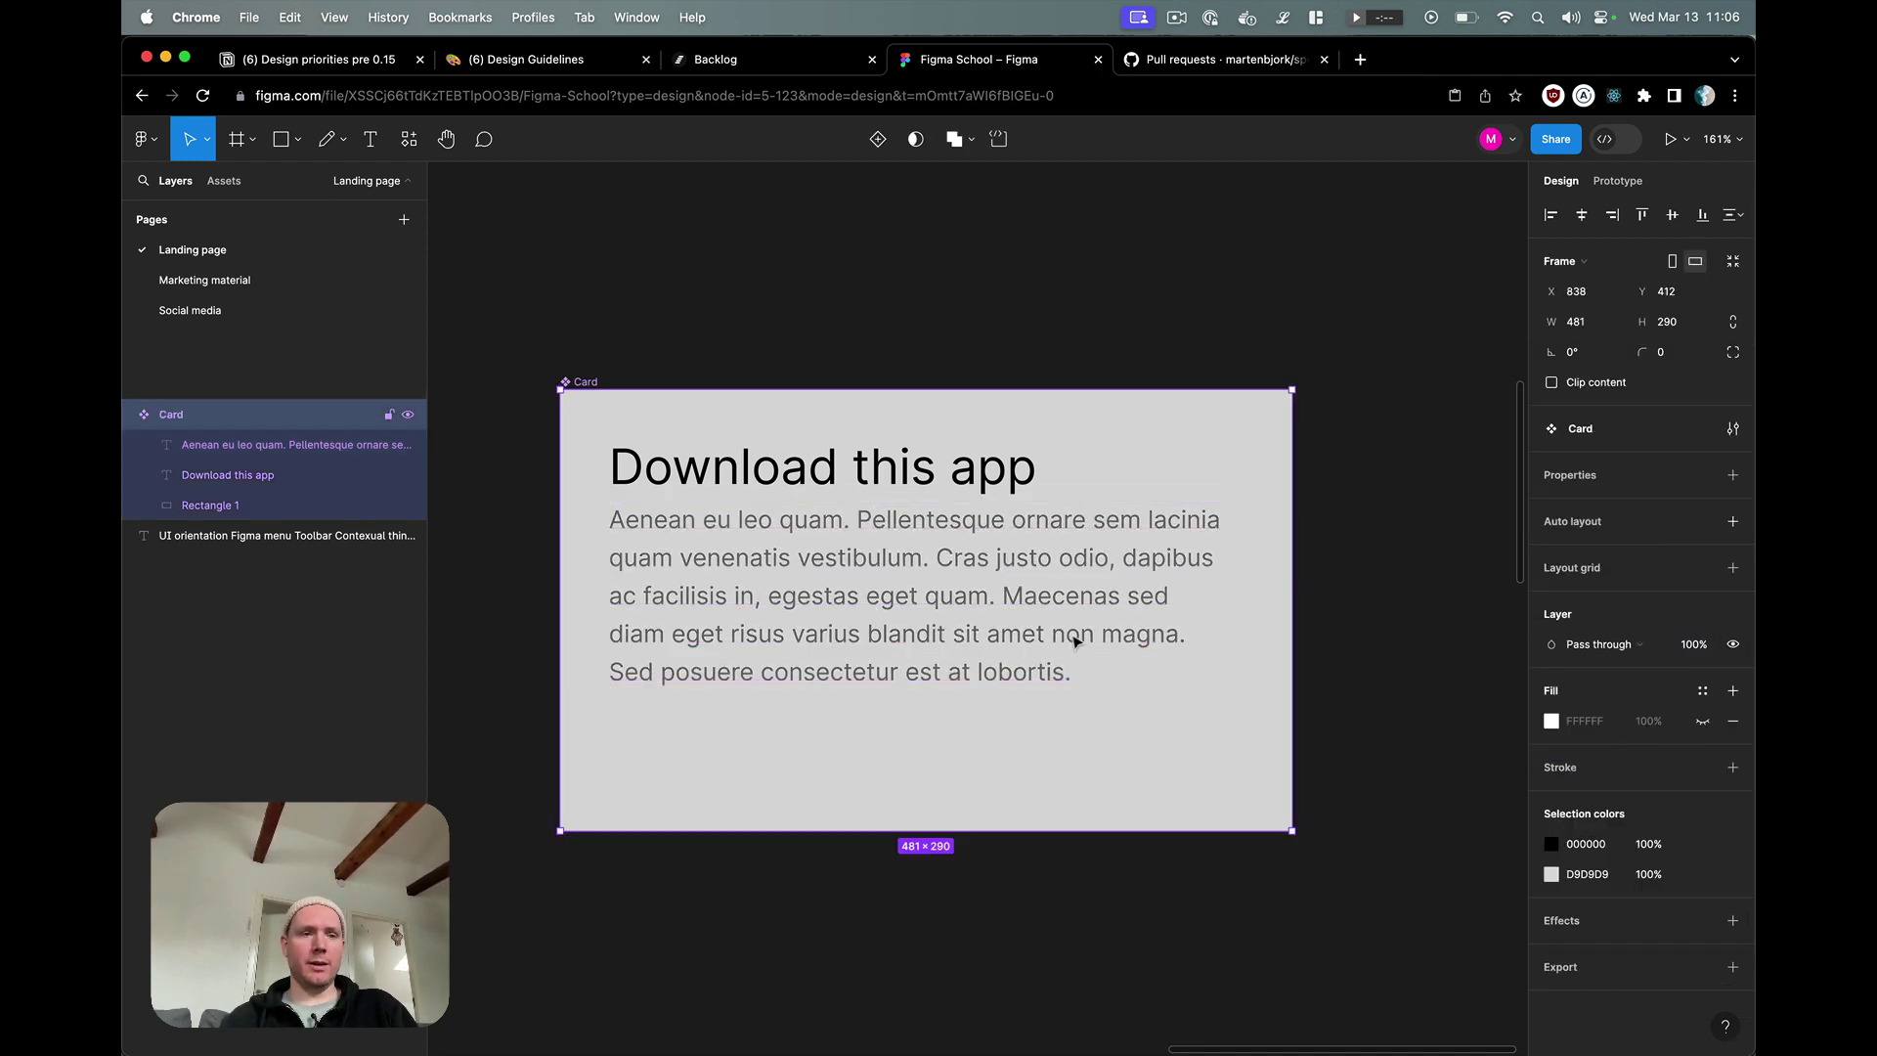
- Delete the background rectangle from the Card component and turn on the component's own white fill
left_click(196, 507)
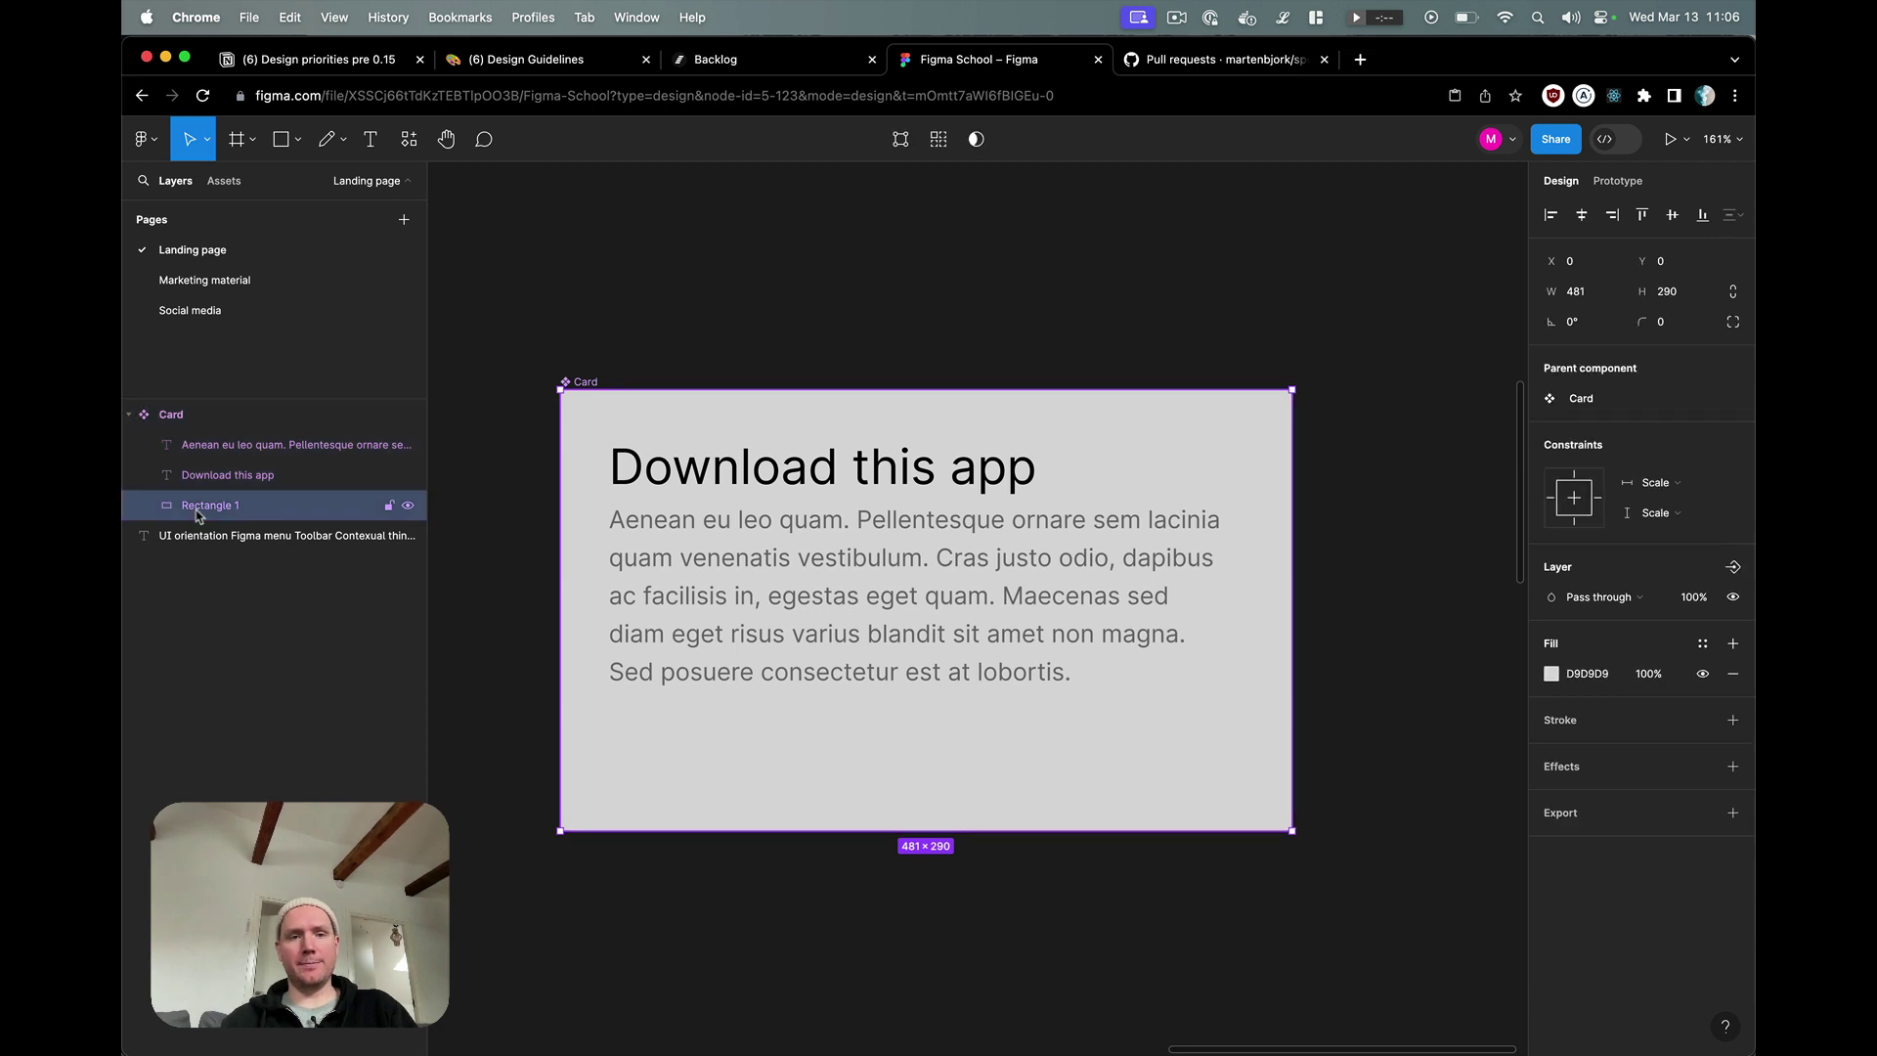
key("Delete")
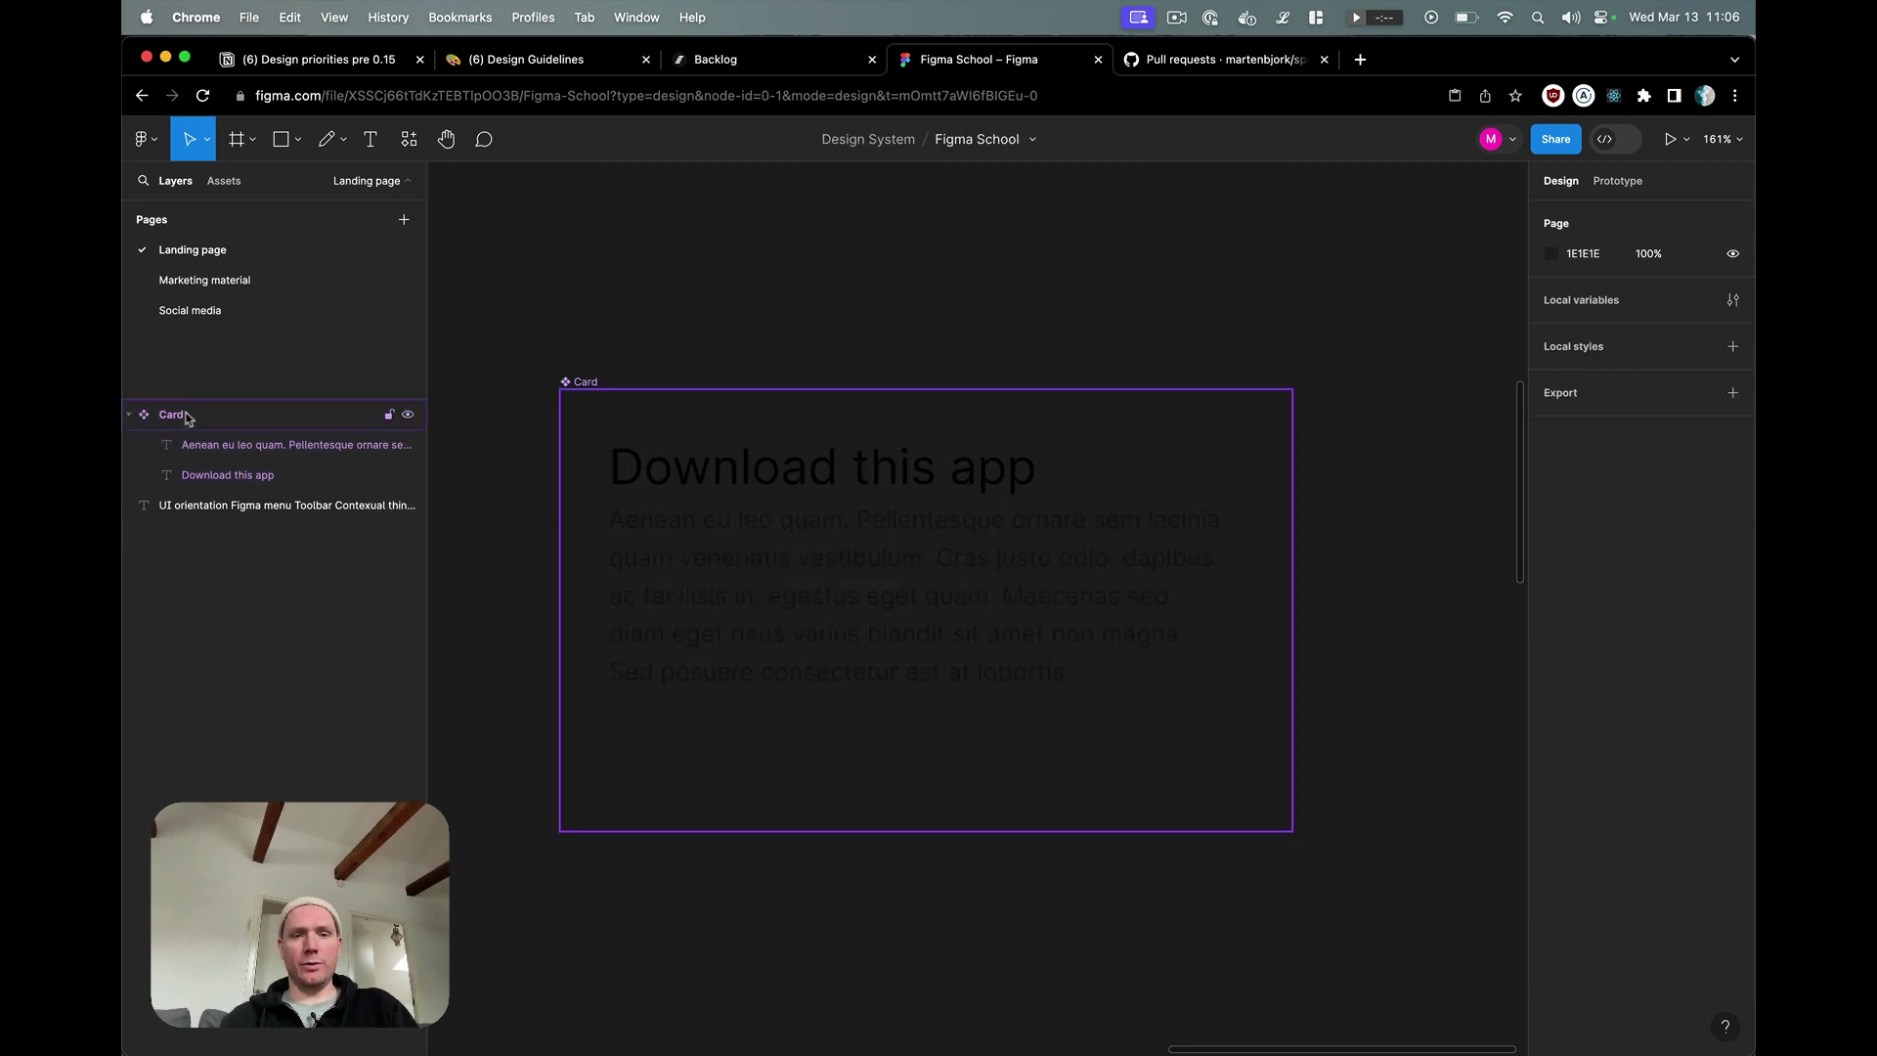
left_click(227, 412)
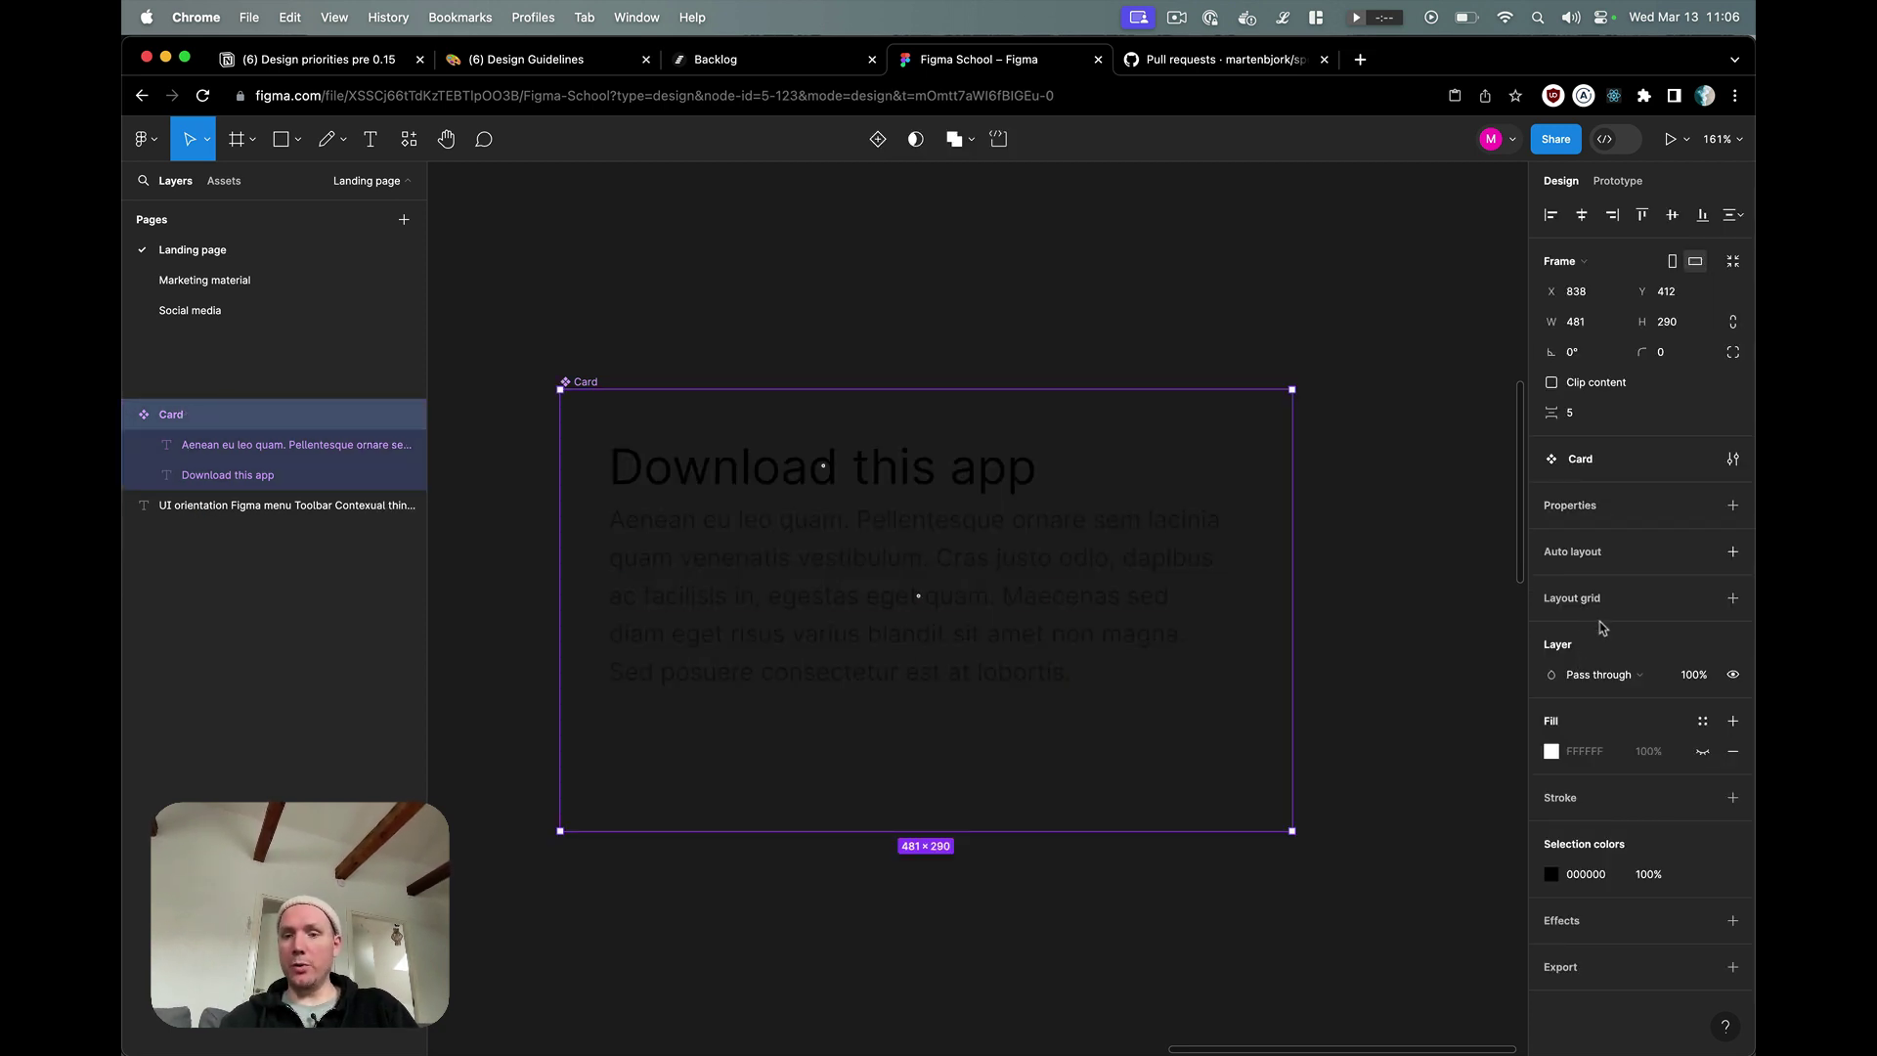
left_click(1703, 752)
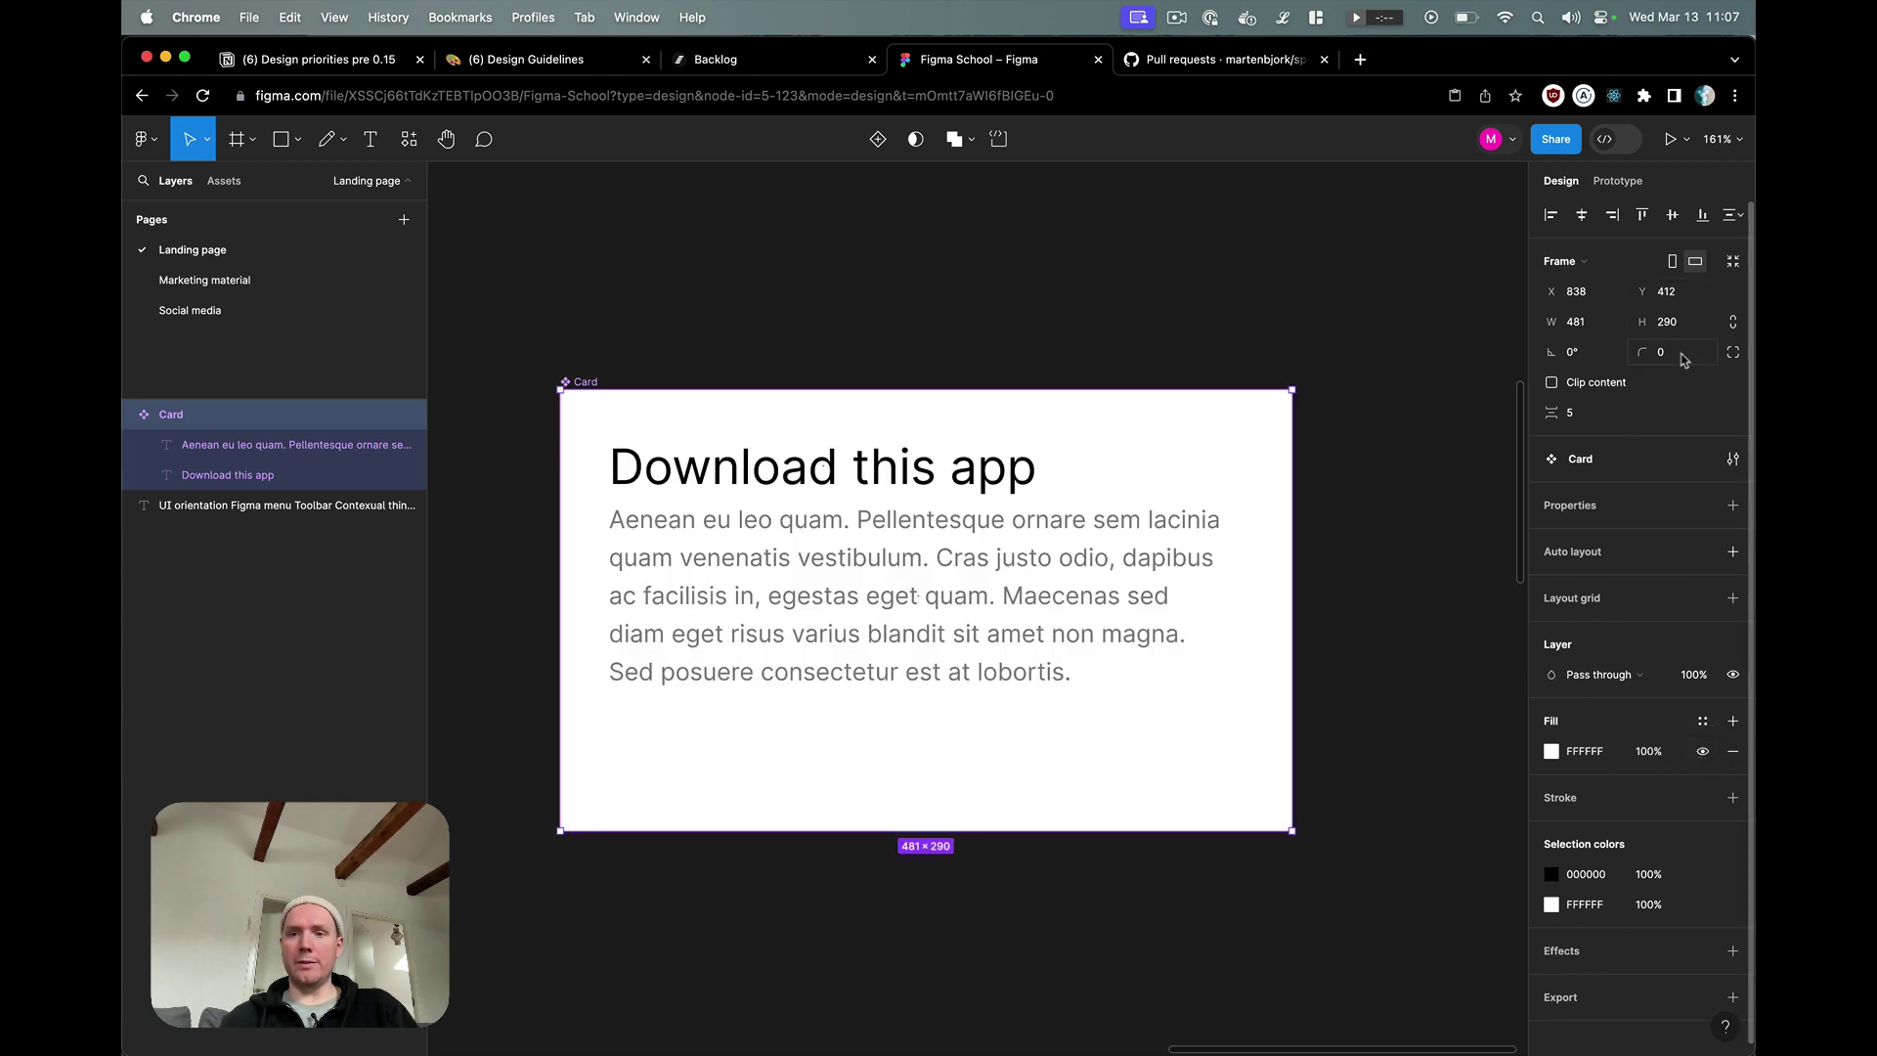
- Round the Card component's corners to a radius of 40 and move its paragraph down to Y 83
left_click(1682, 354)
key("shift+Up")
key("shift+Up")
key("shift+Up")
key("shift+Up")
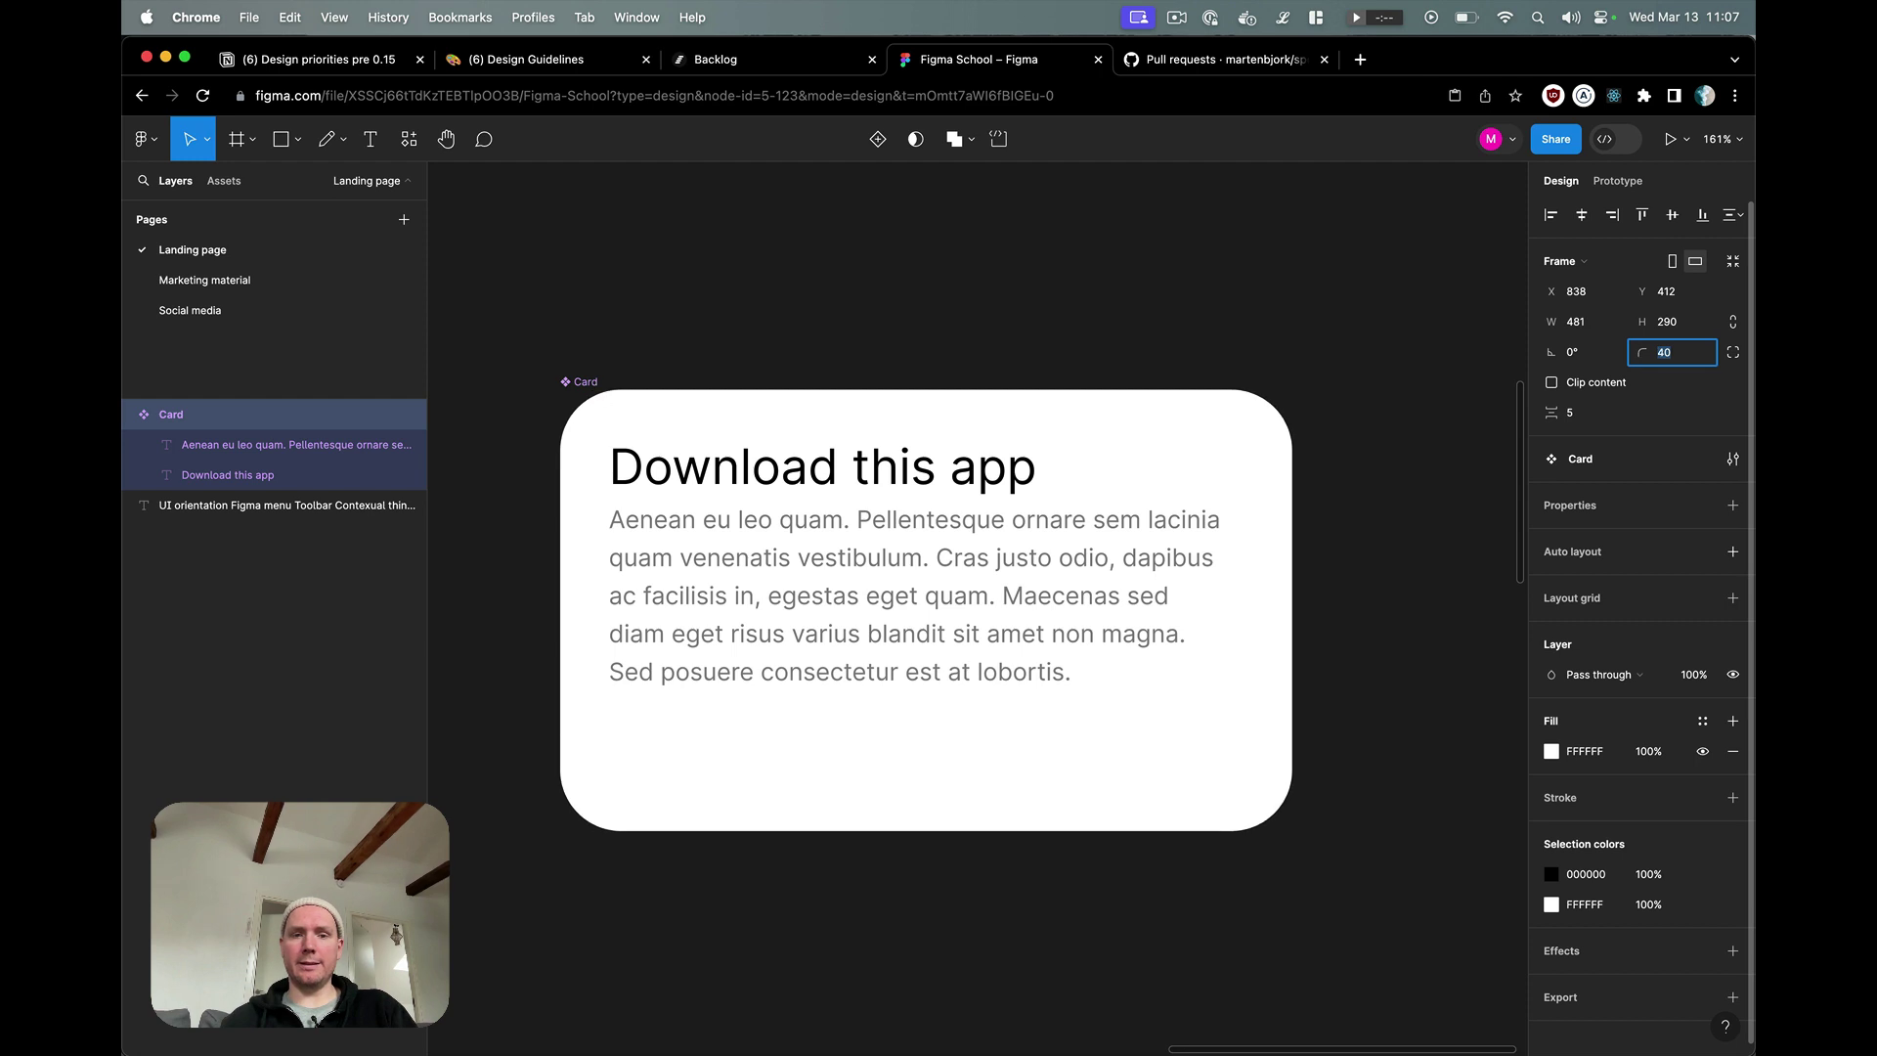
left_click(943, 598)
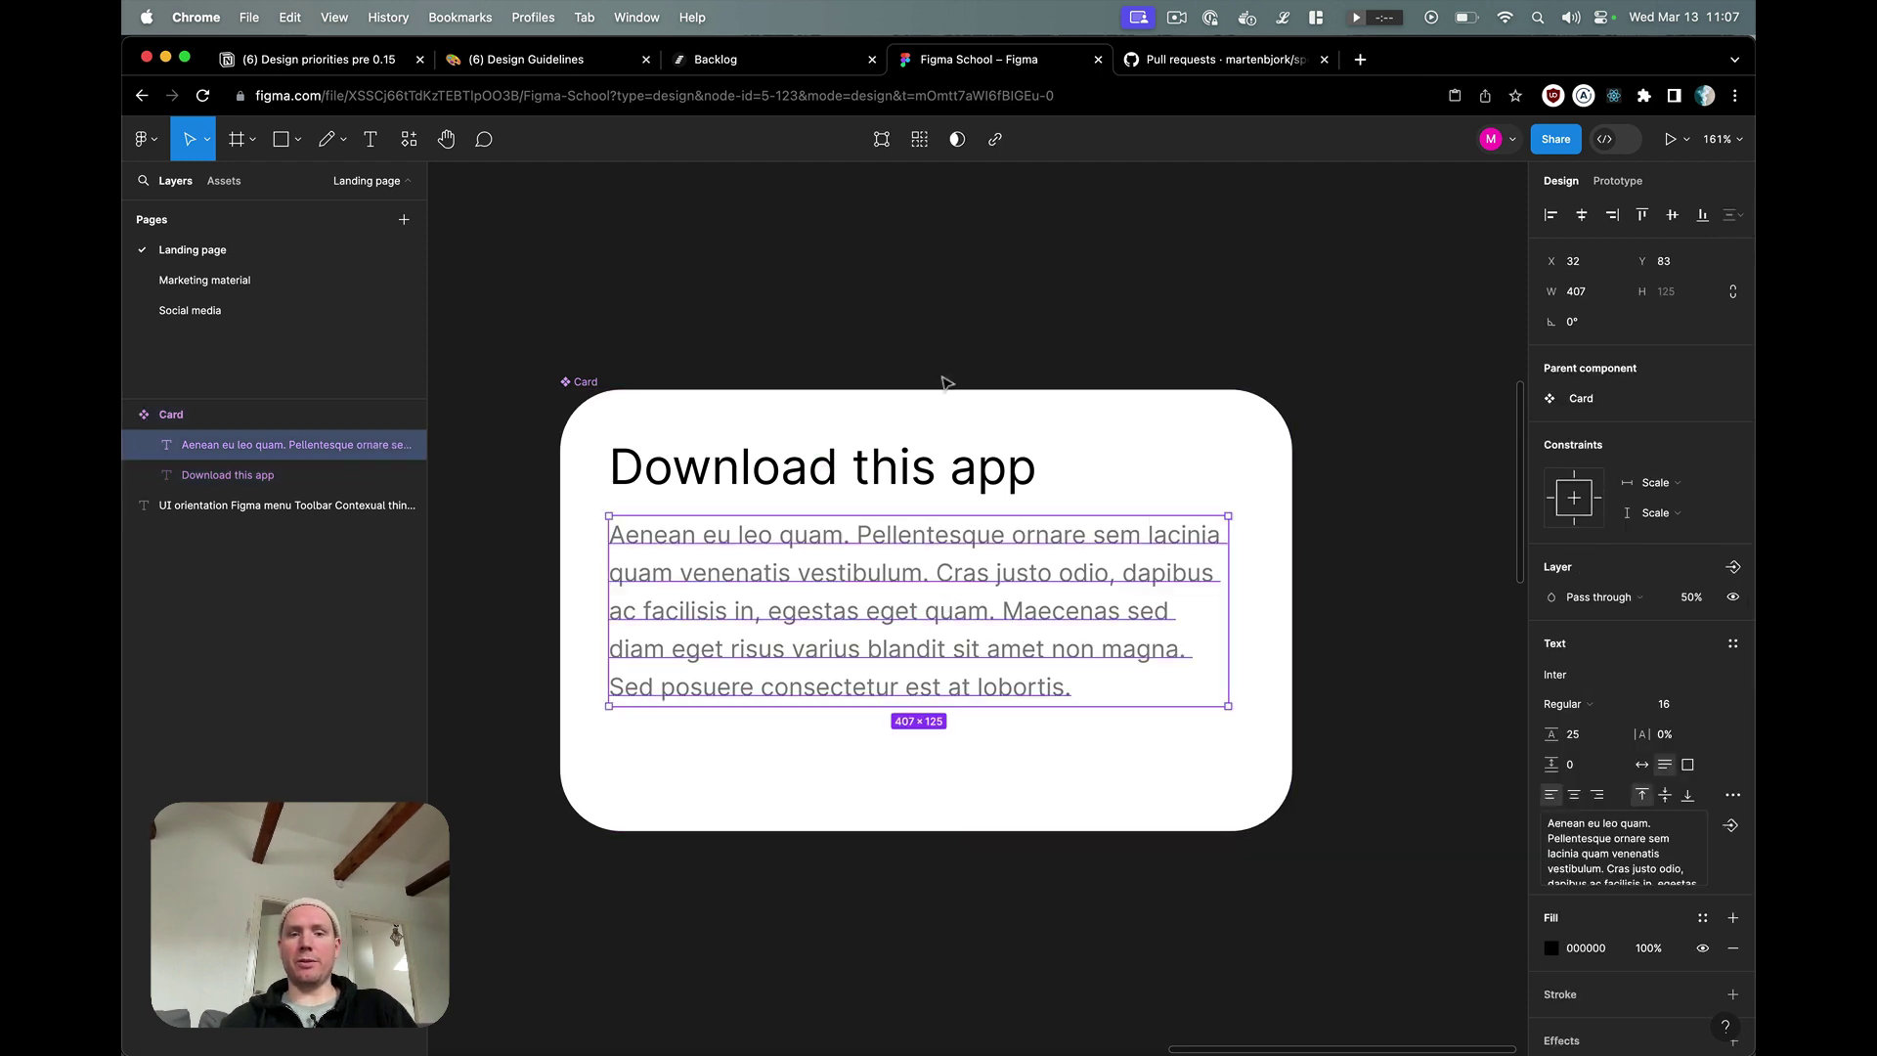
left_click(949, 292)
- Draw a portrait frame about 415 by 774 in the empty canvas beside the Card component
scroll(949, 293, "down", 3)
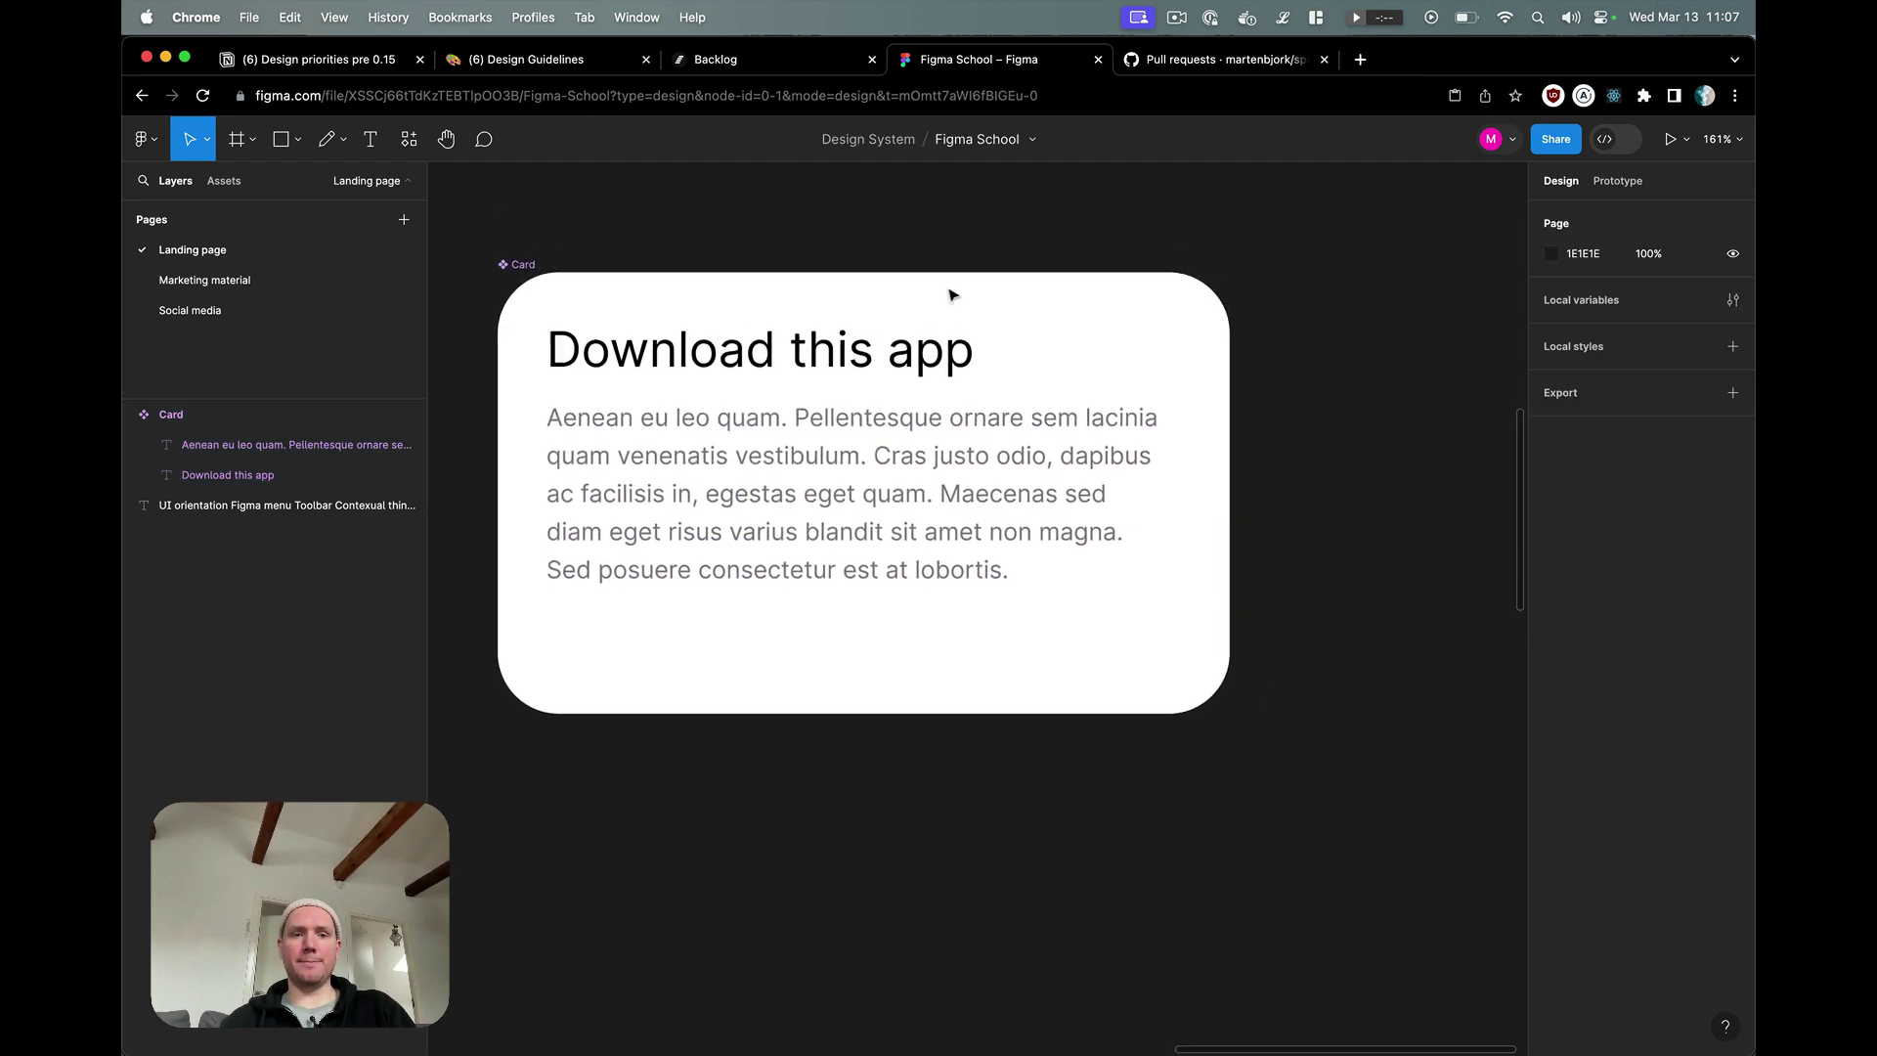
scroll(949, 293, "down", 5)
scroll(982, 289, "down", 2)
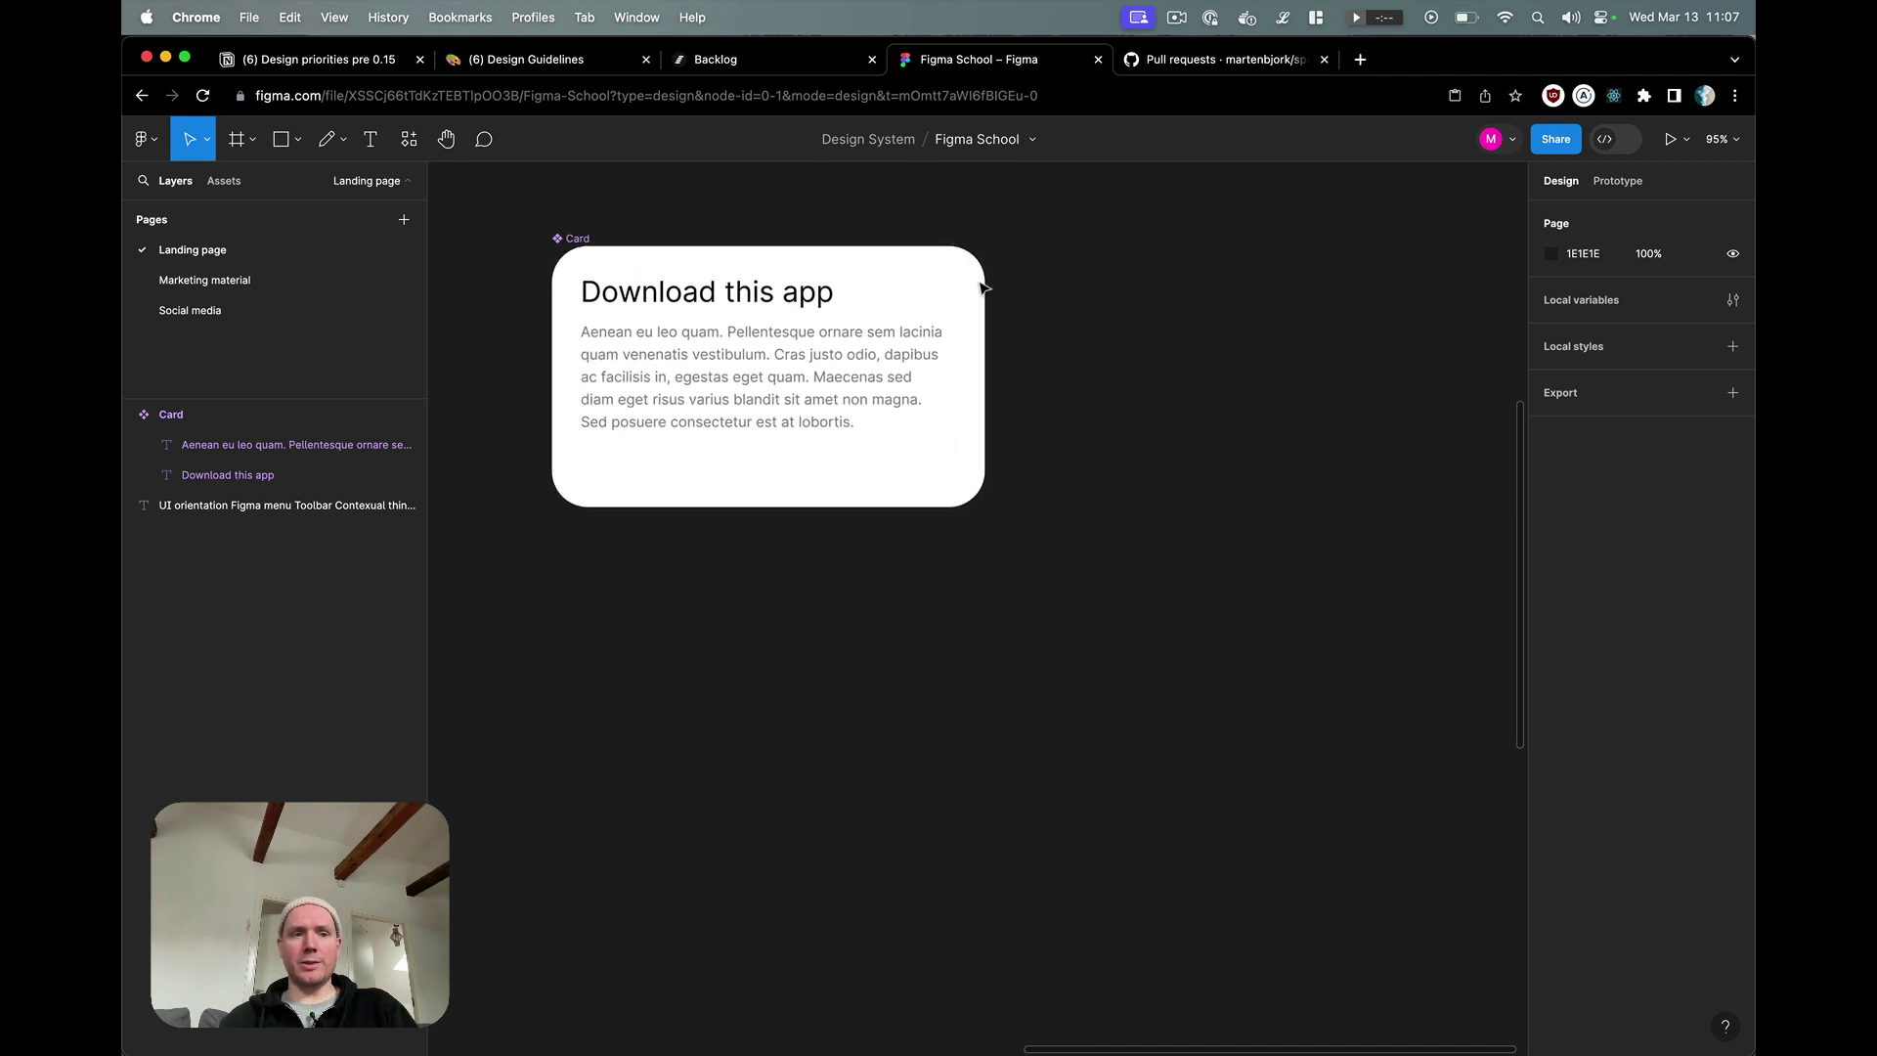
left_click(759, 271)
key("f")
left_click_drag(1052, 254, 1426, 952)
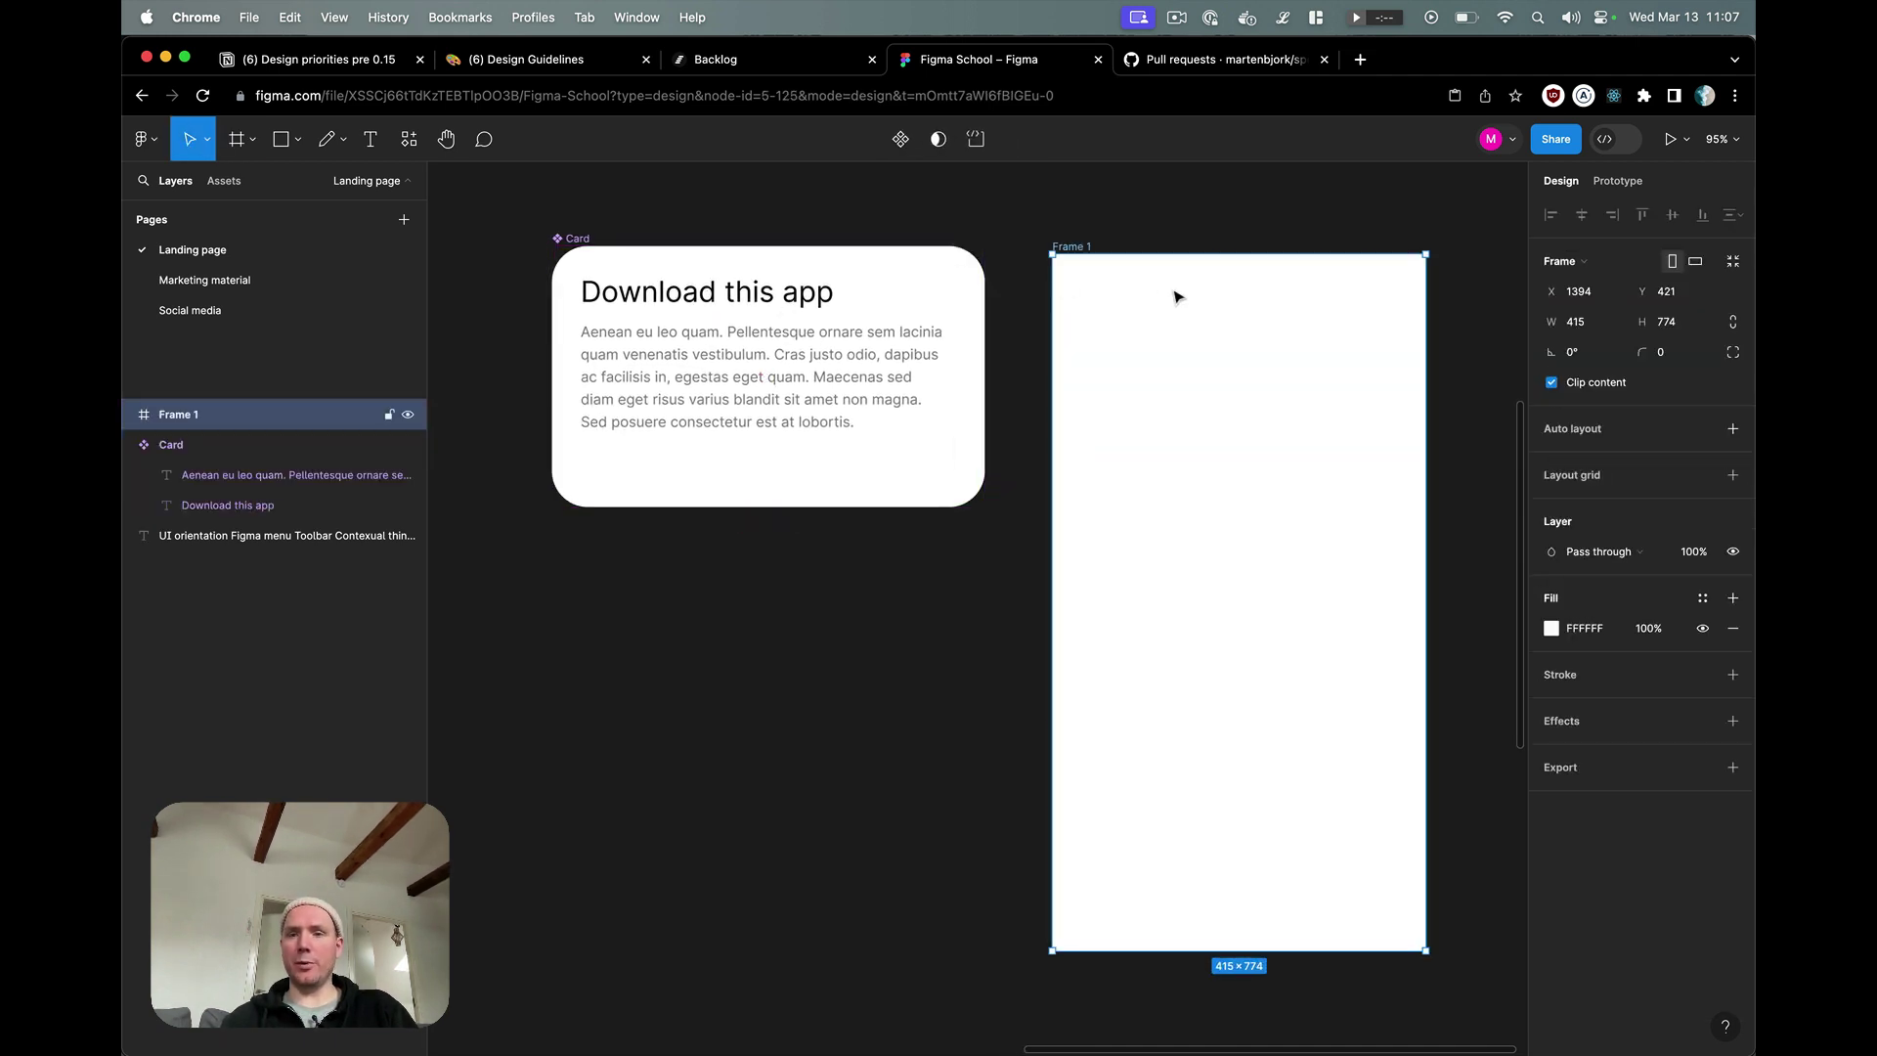
key("Escape")
left_click(1361, 379)
- Resize the new frame to 500 by 800 and align its top edge with the Card component at Y 412
left_click(1565, 321)
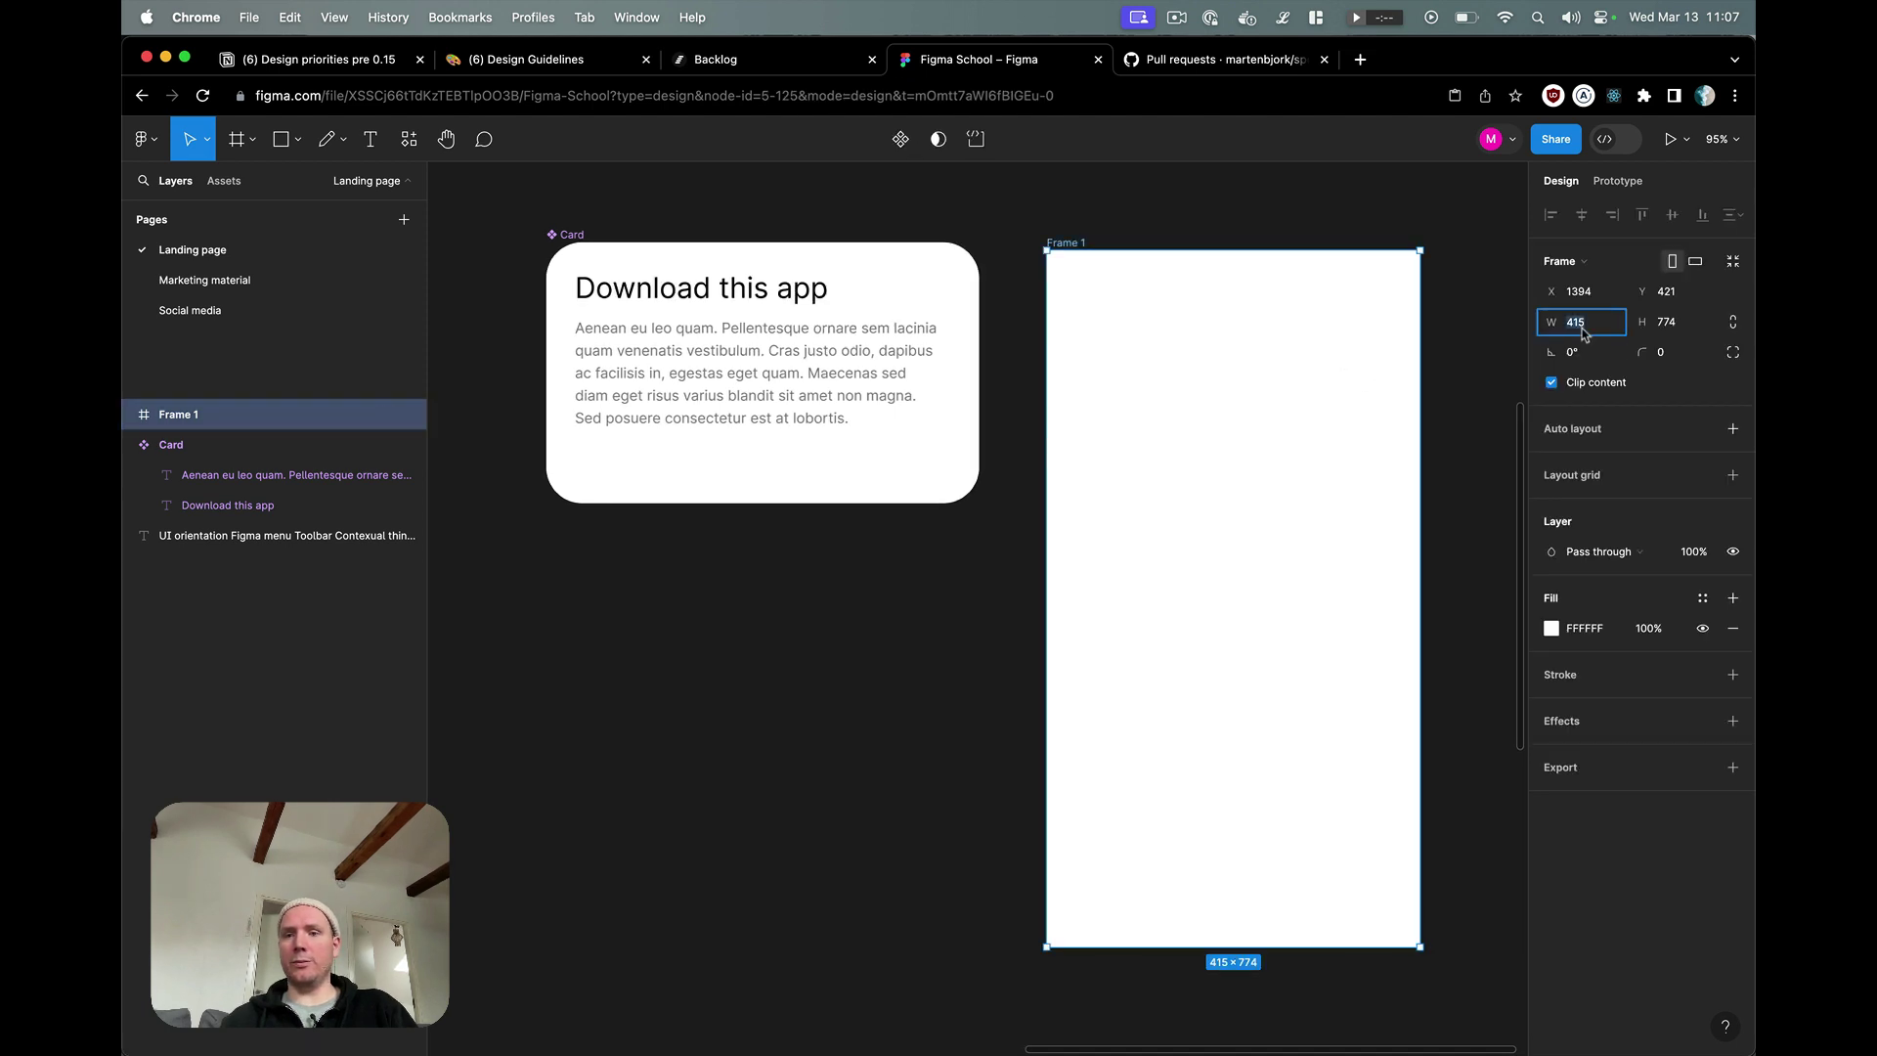
type("500")
key("Tab")
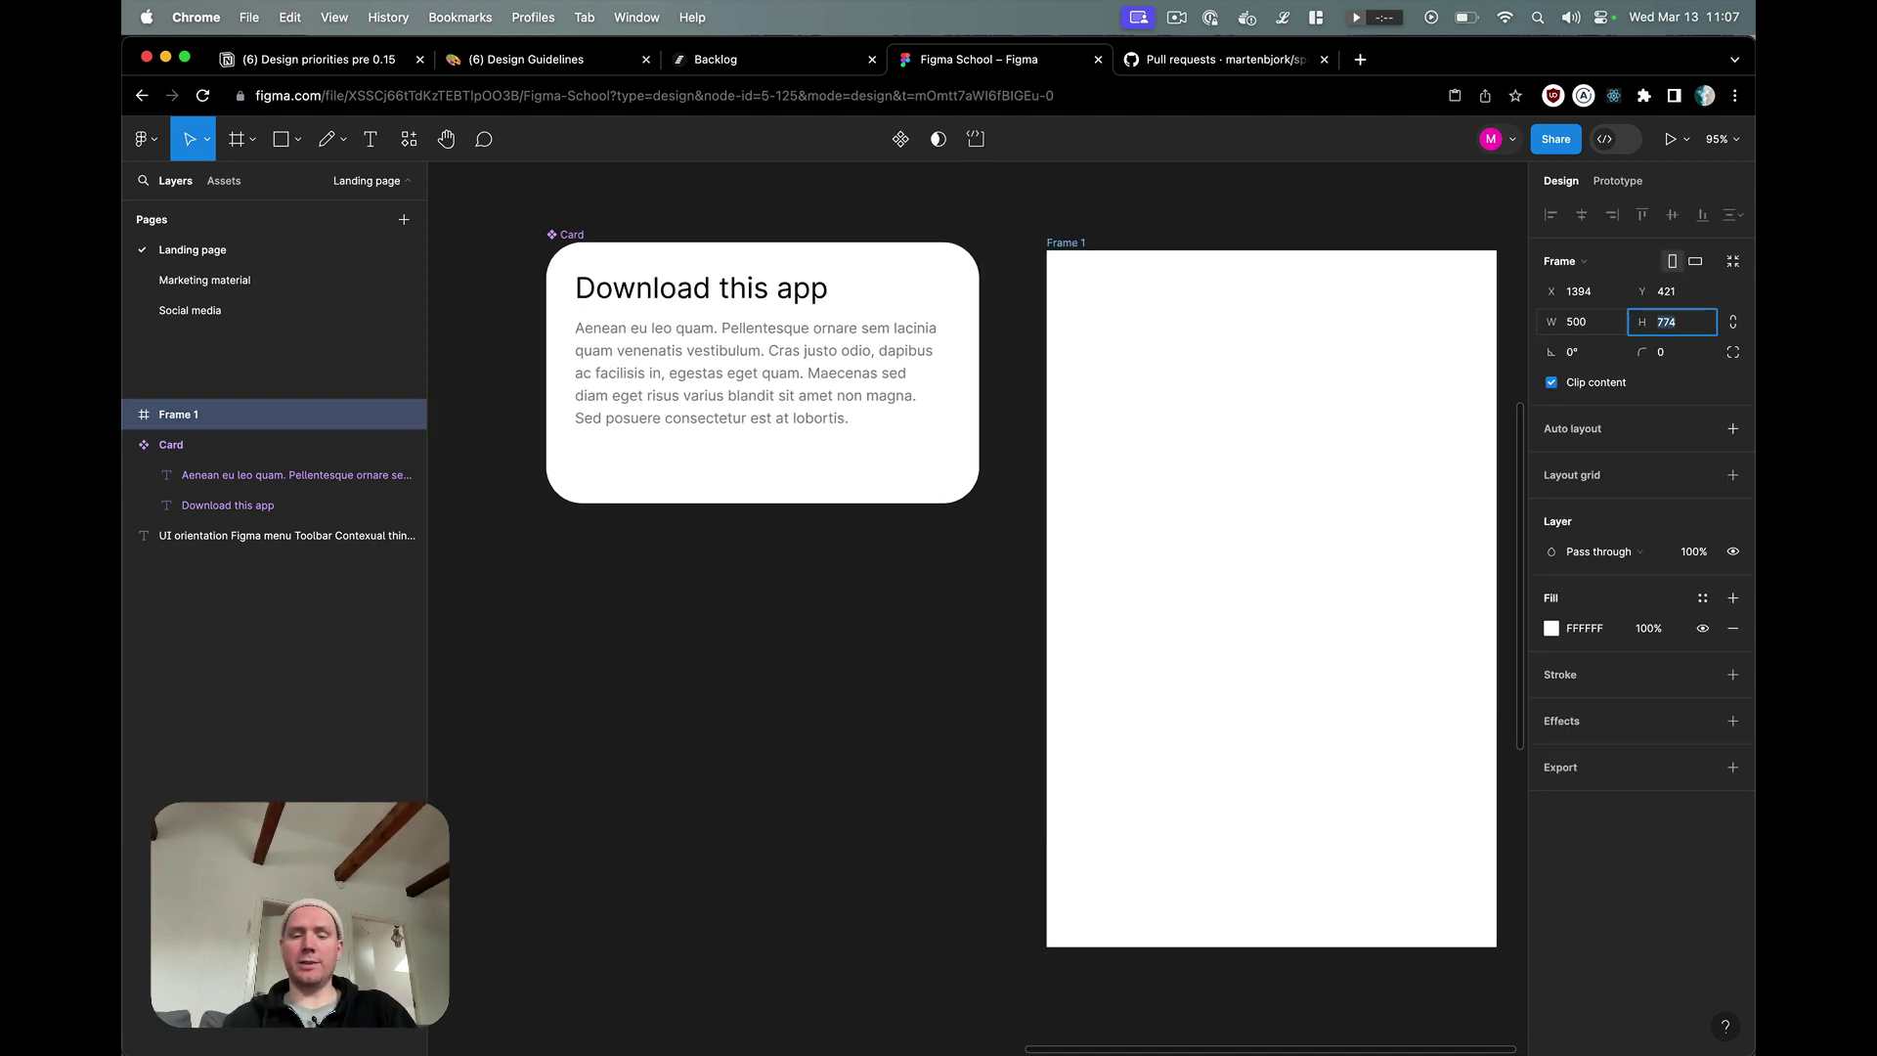
type("800")
key("Return")
left_click_drag(1128, 394, 1121, 387)
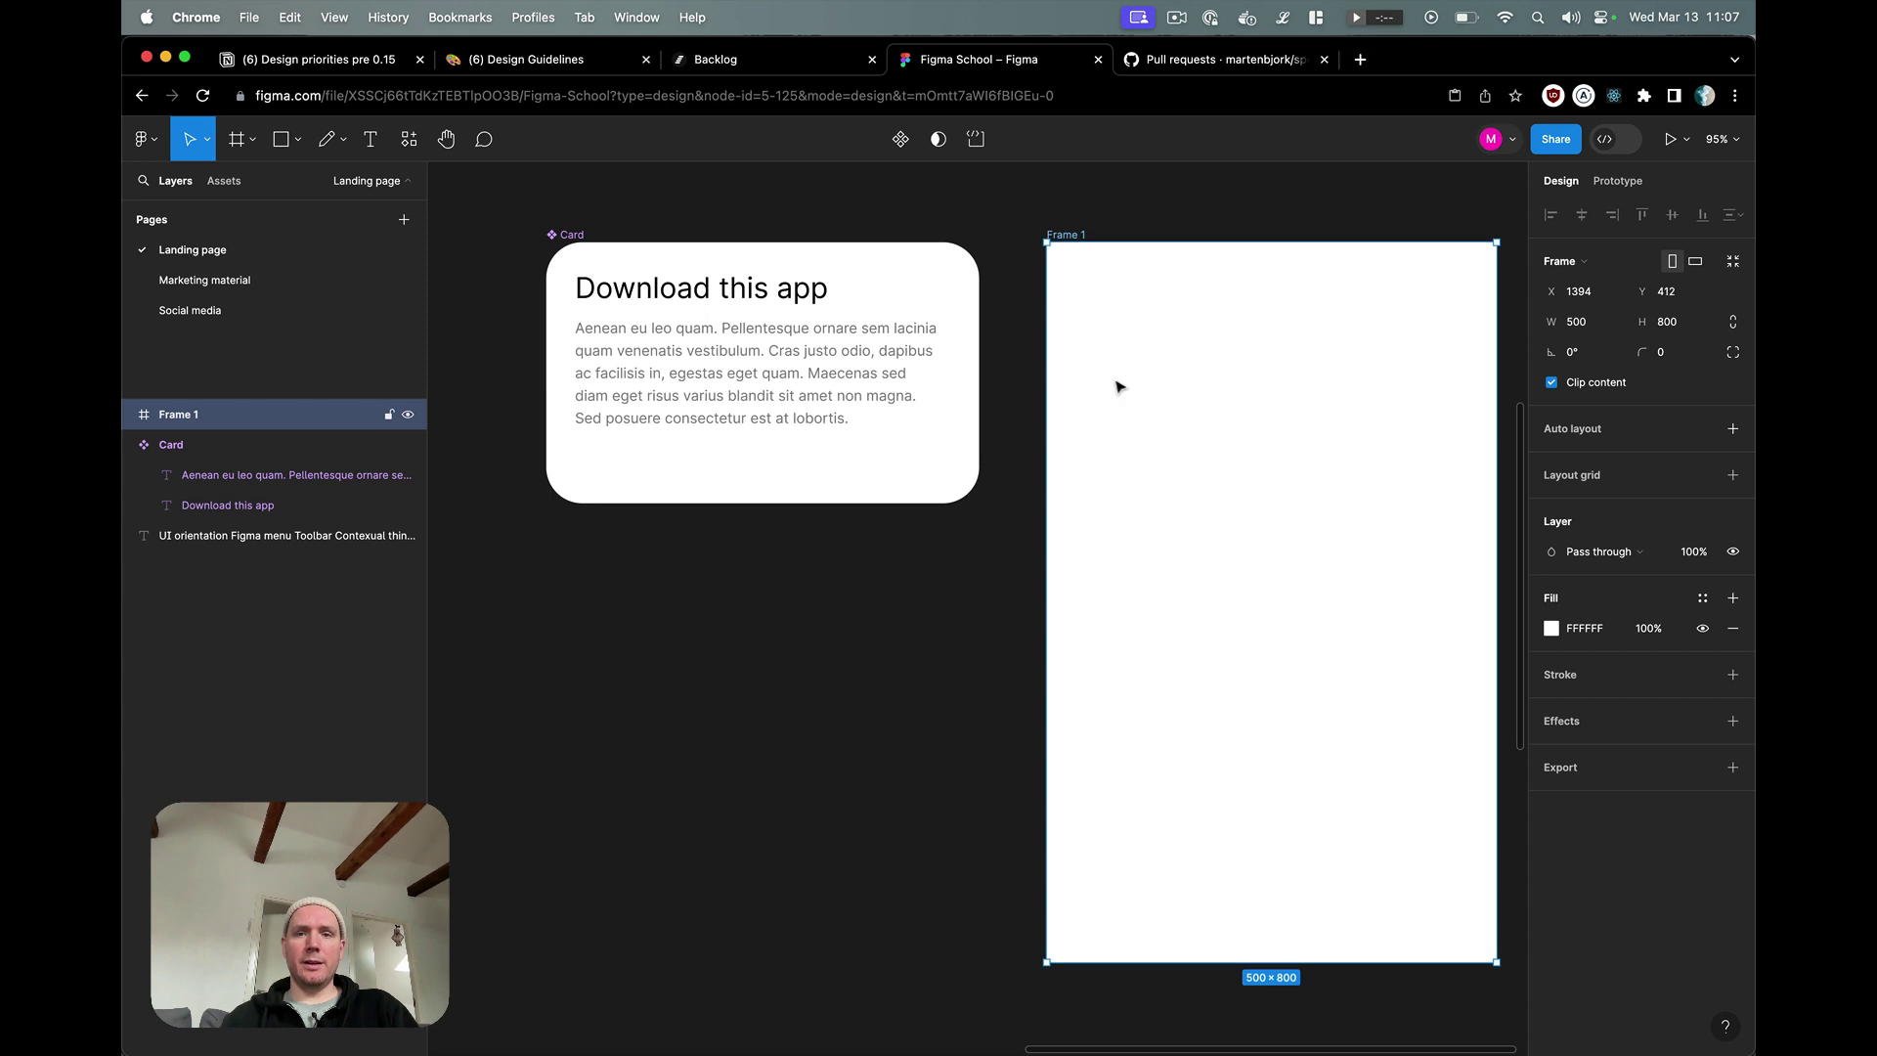
- Try placing a Card instance from the local components in the frame, and delete it again
left_click(695, 474)
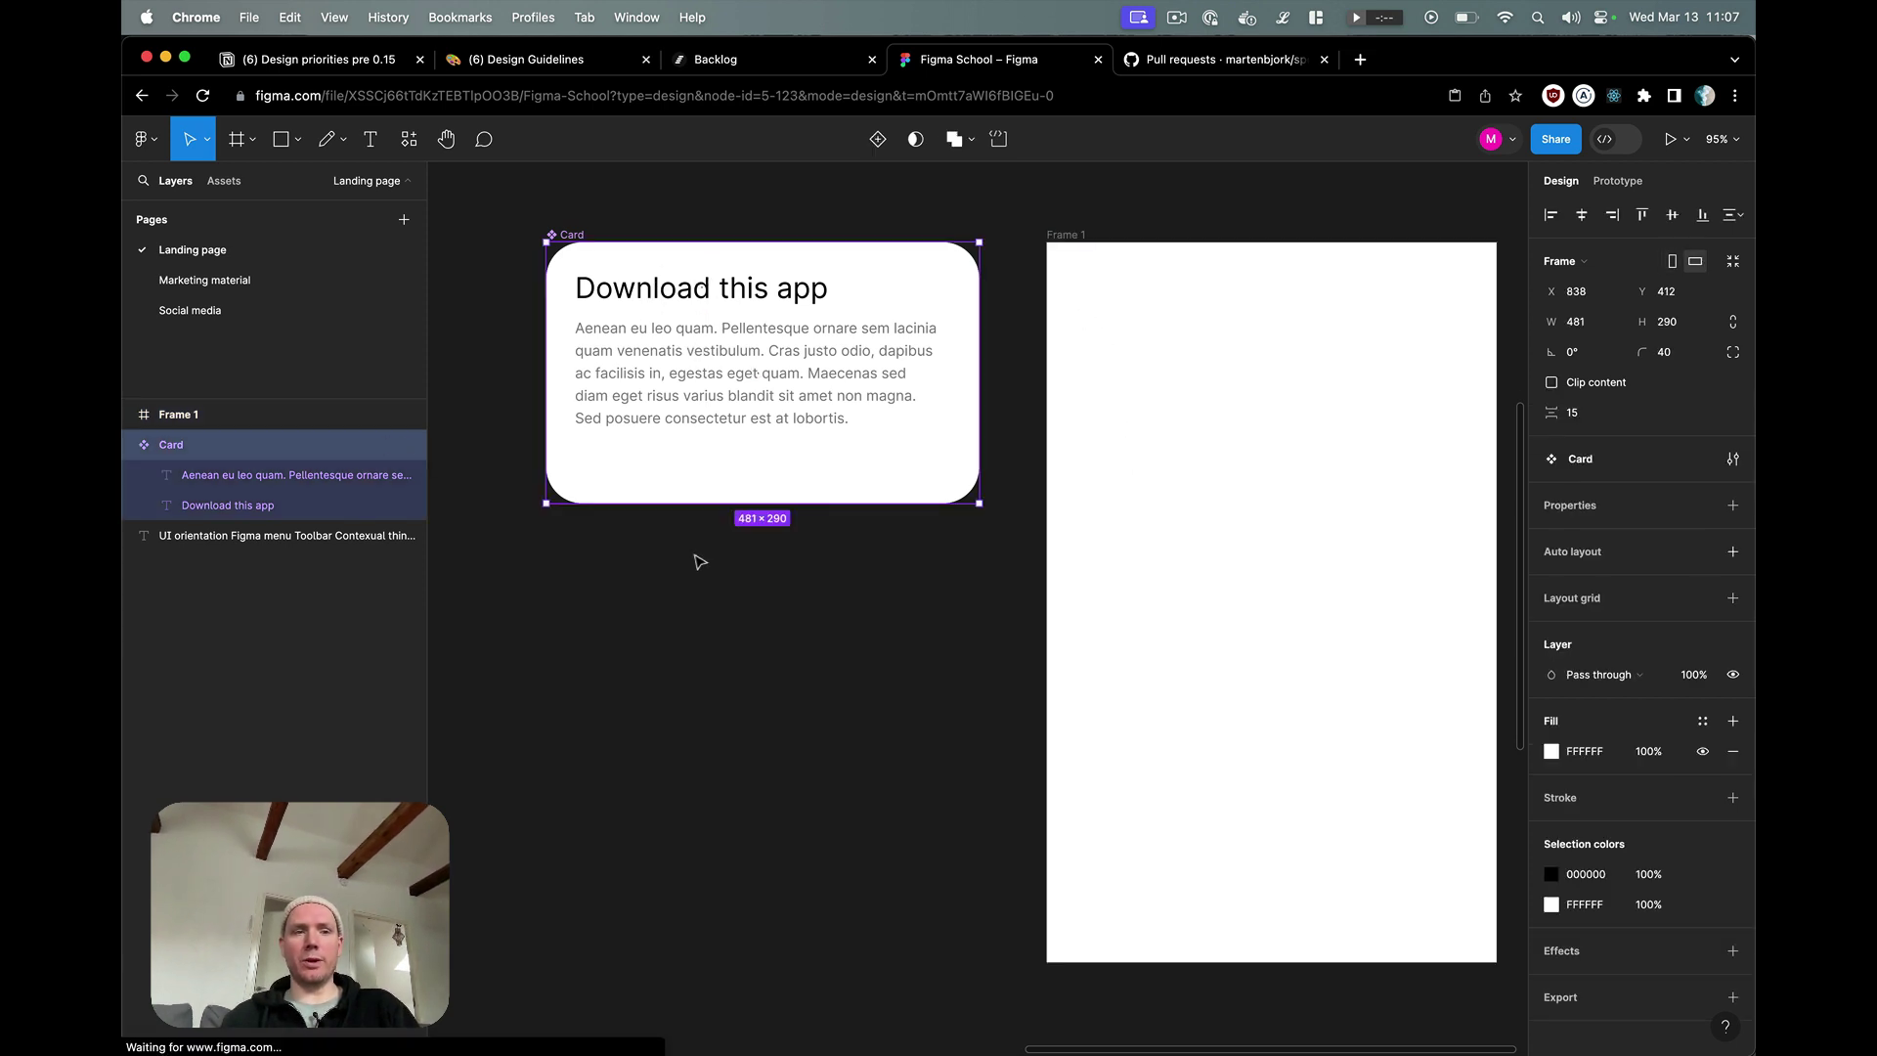
left_click(700, 607)
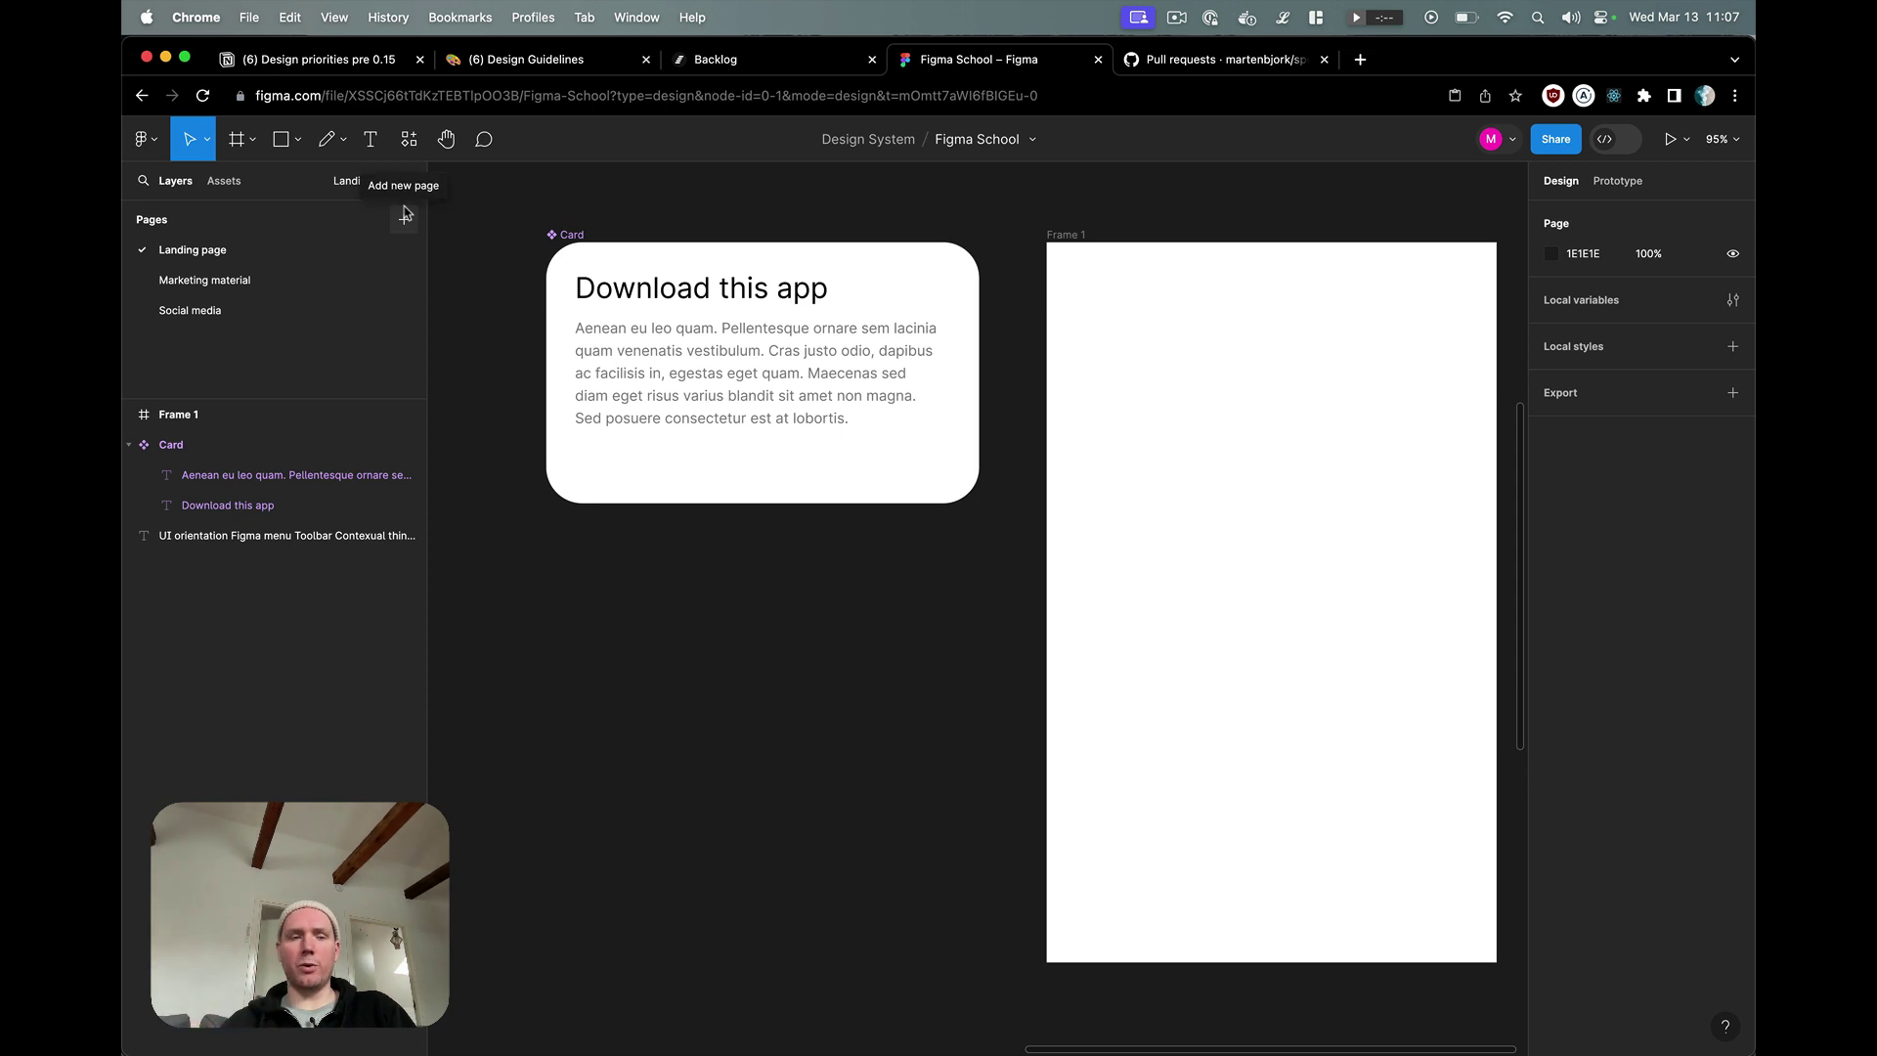
left_click(227, 182)
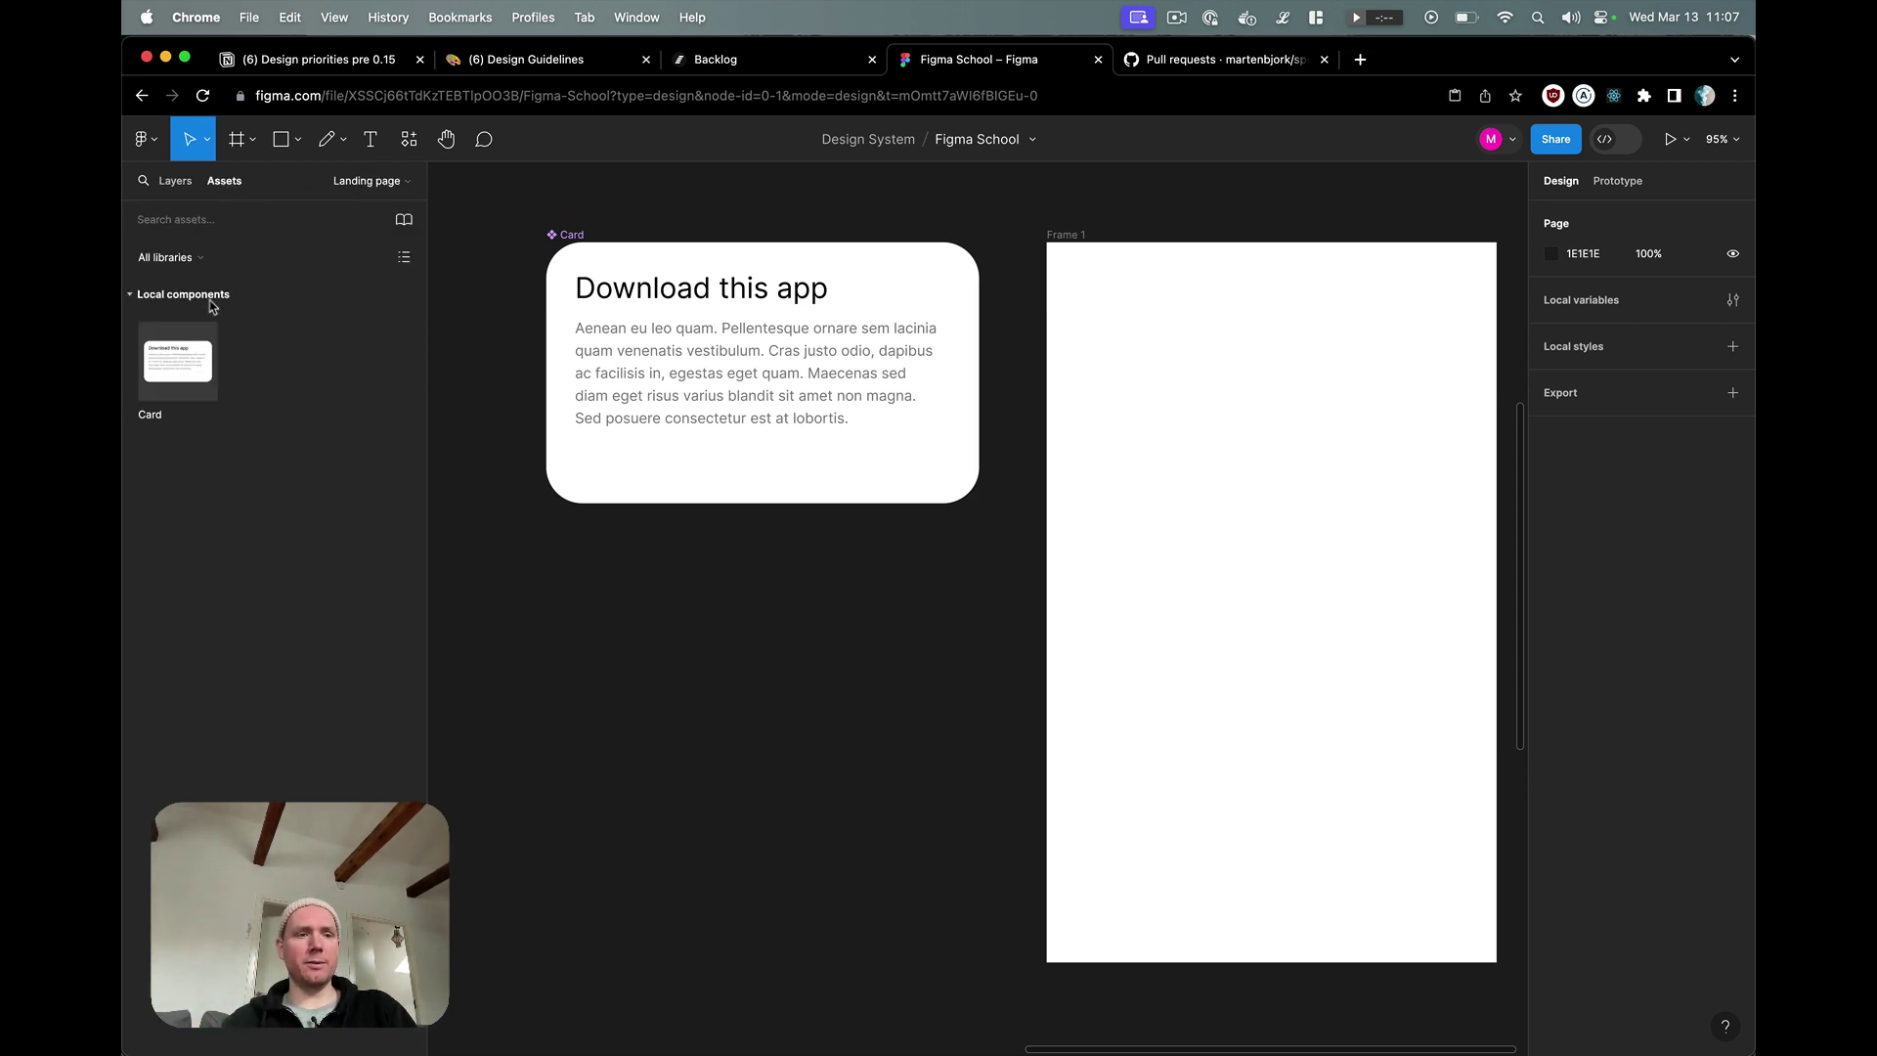
left_click_drag(191, 361, 1295, 381)
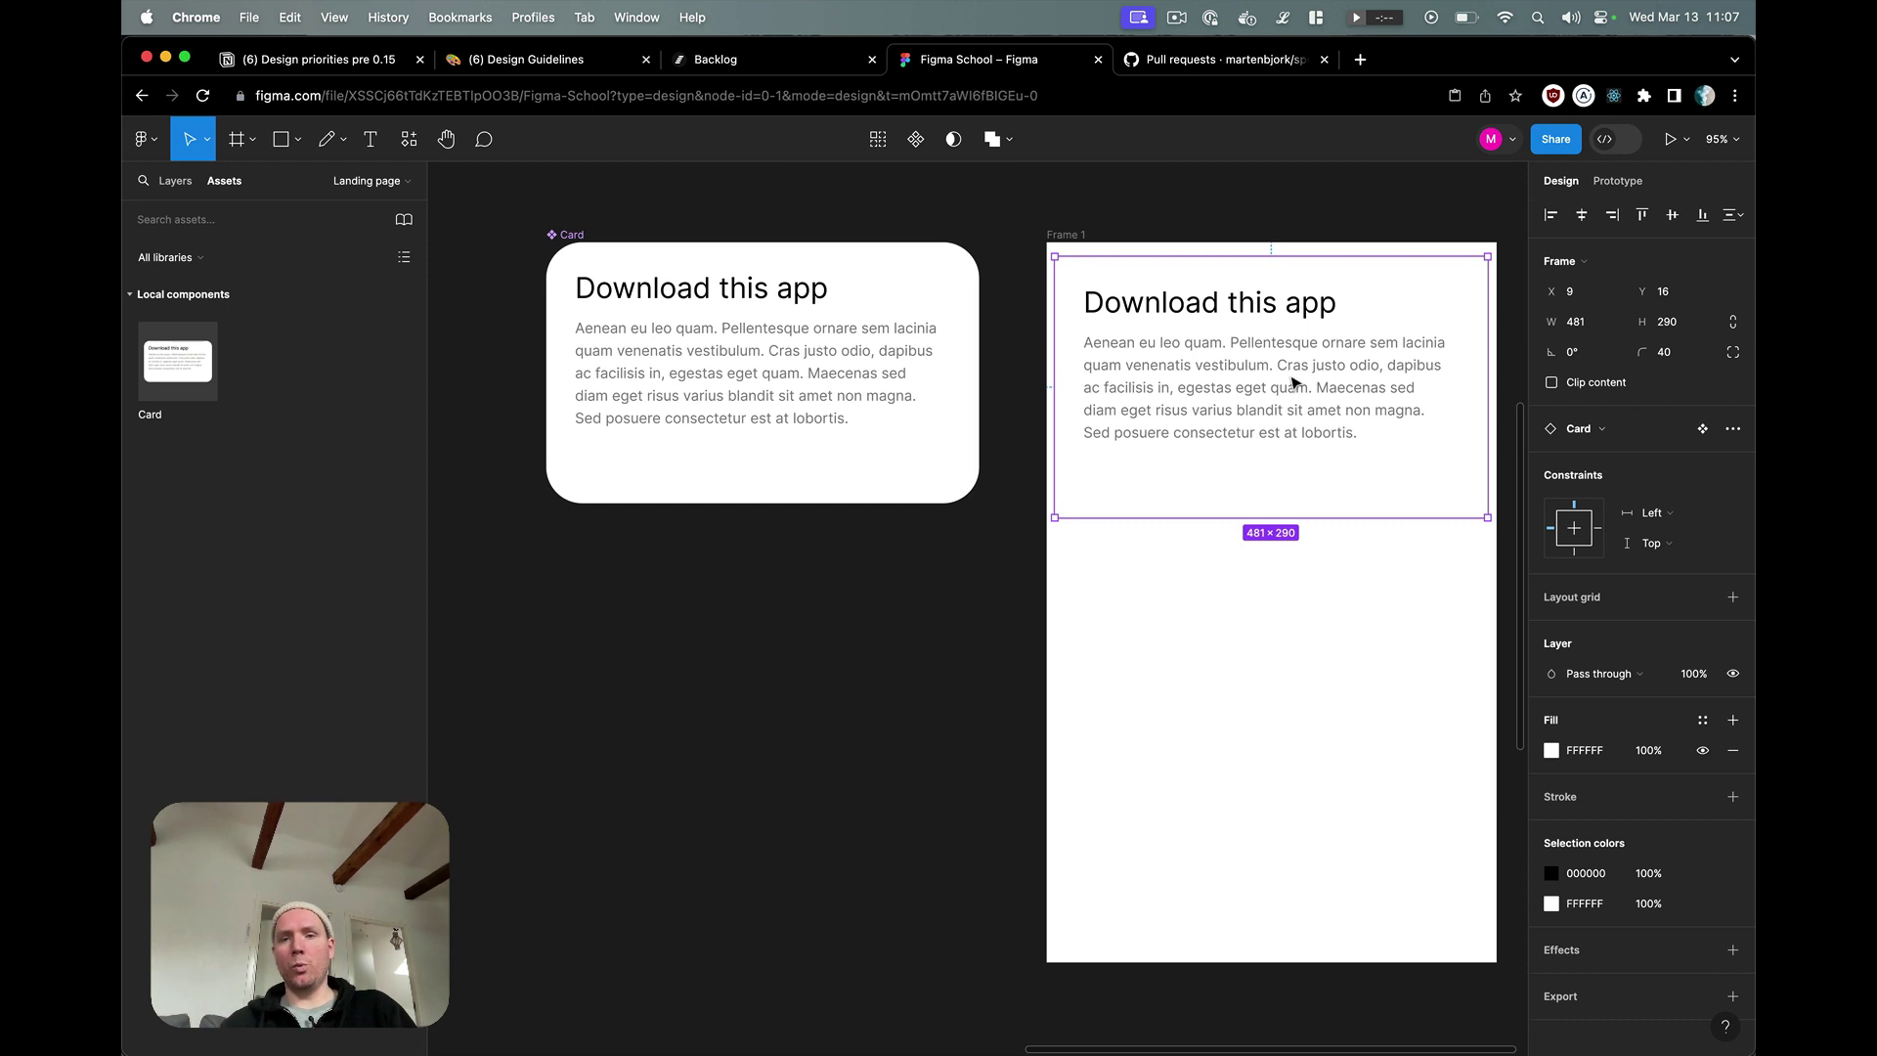
key("Delete")
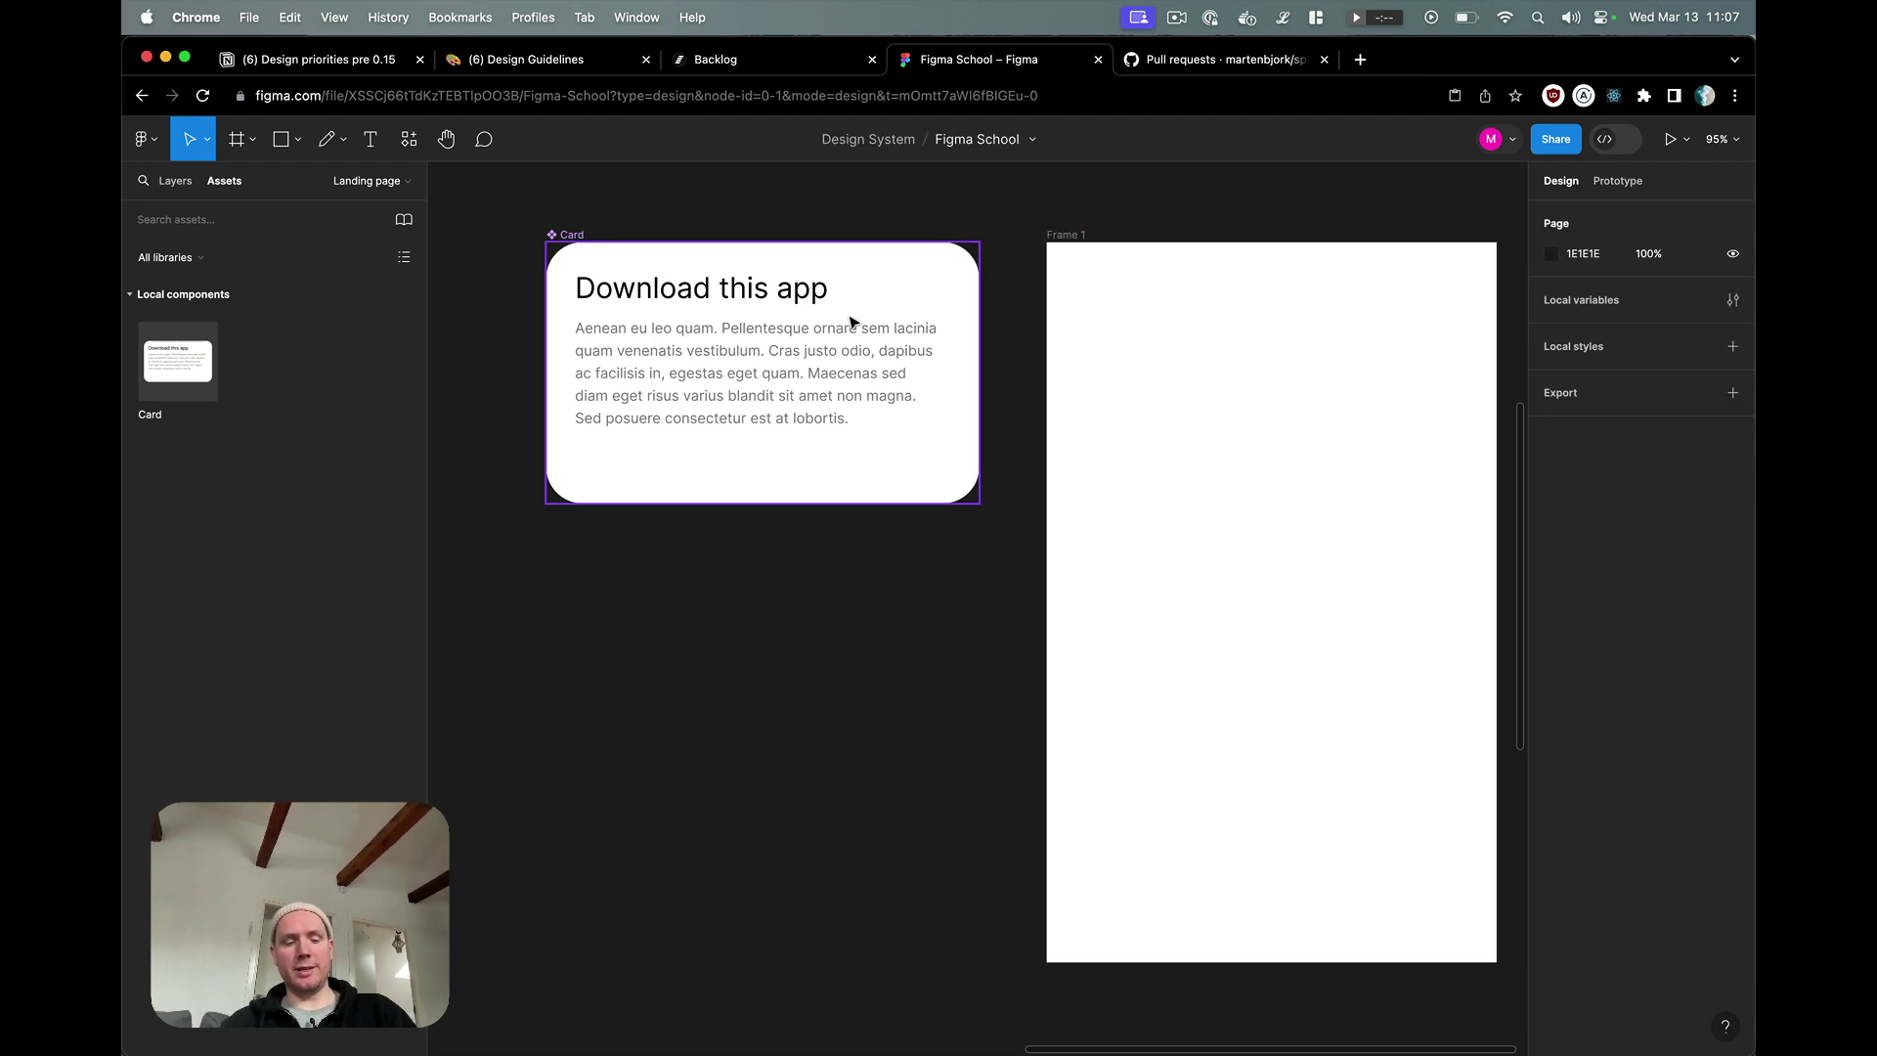
- Copy the Card component into the frame at X 9, Y 28, and try another local-component instance below it
left_click_drag(707, 318, 1213, 335)
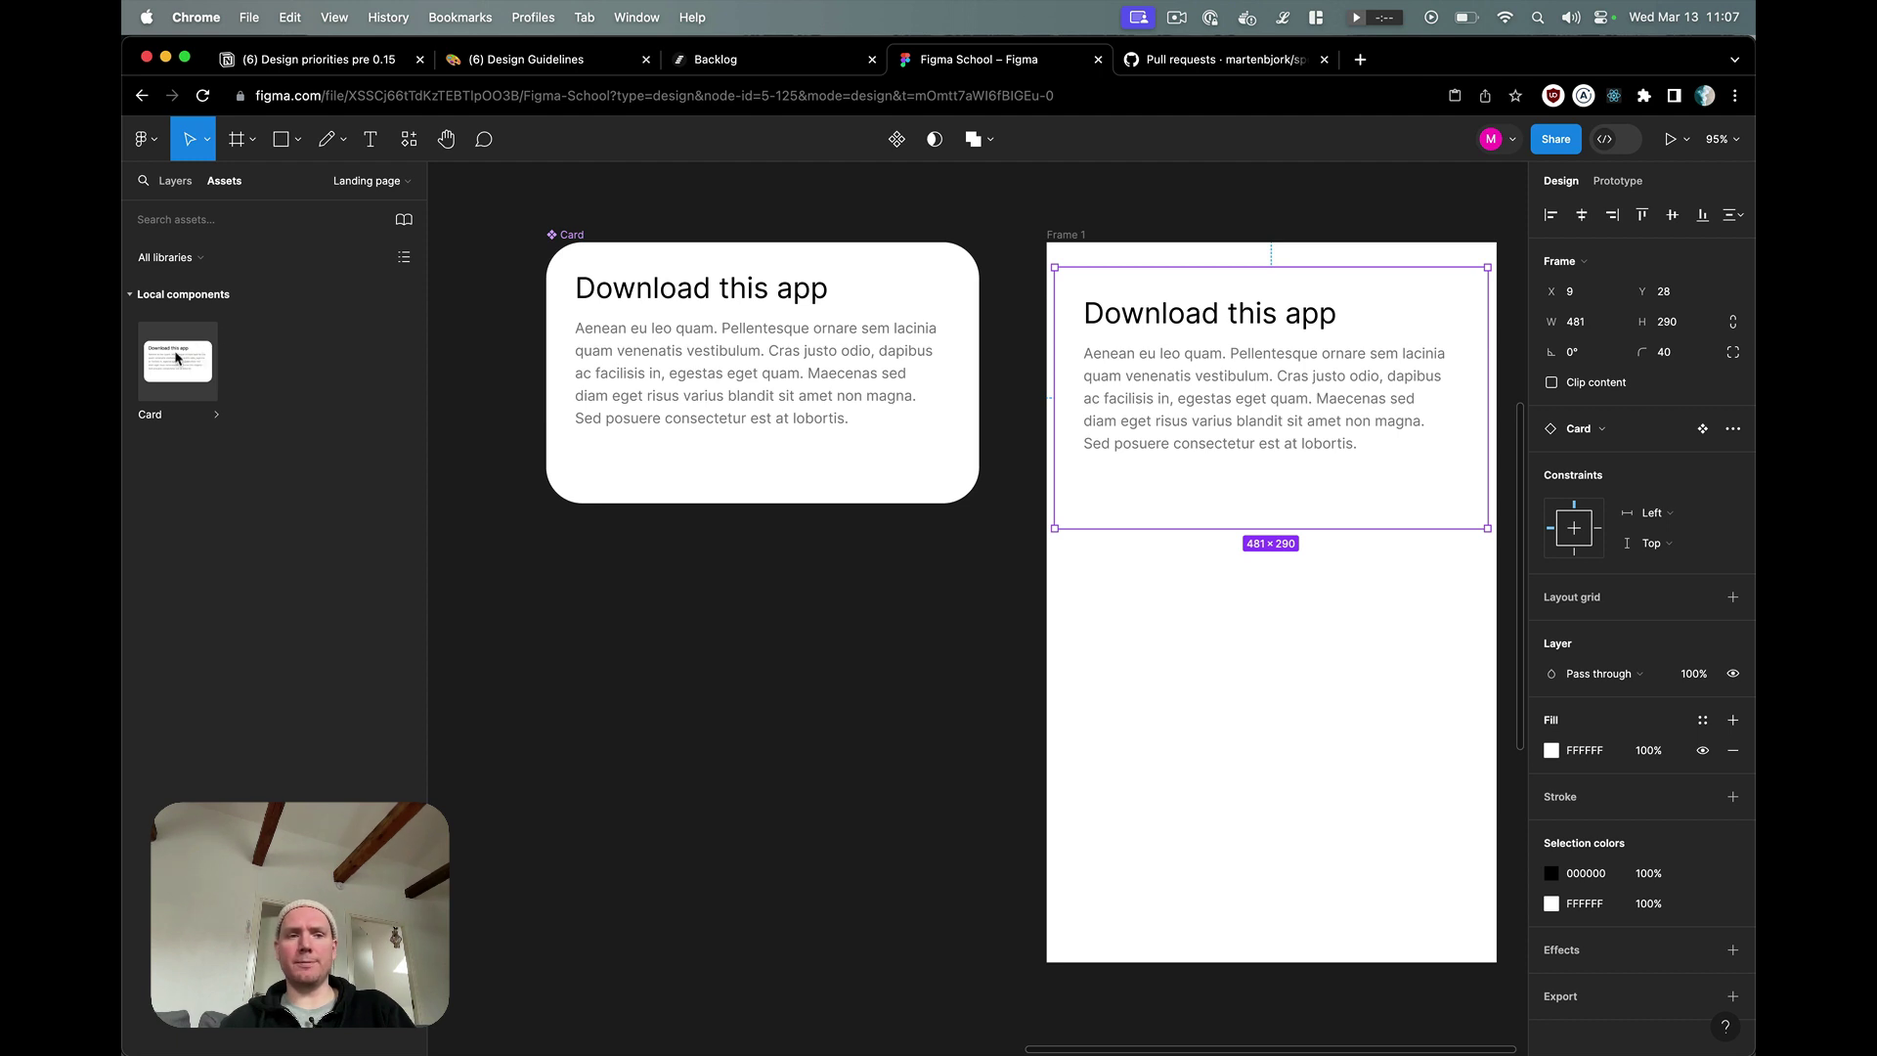
left_click_drag(177, 358, 1291, 737)
key("Delete")
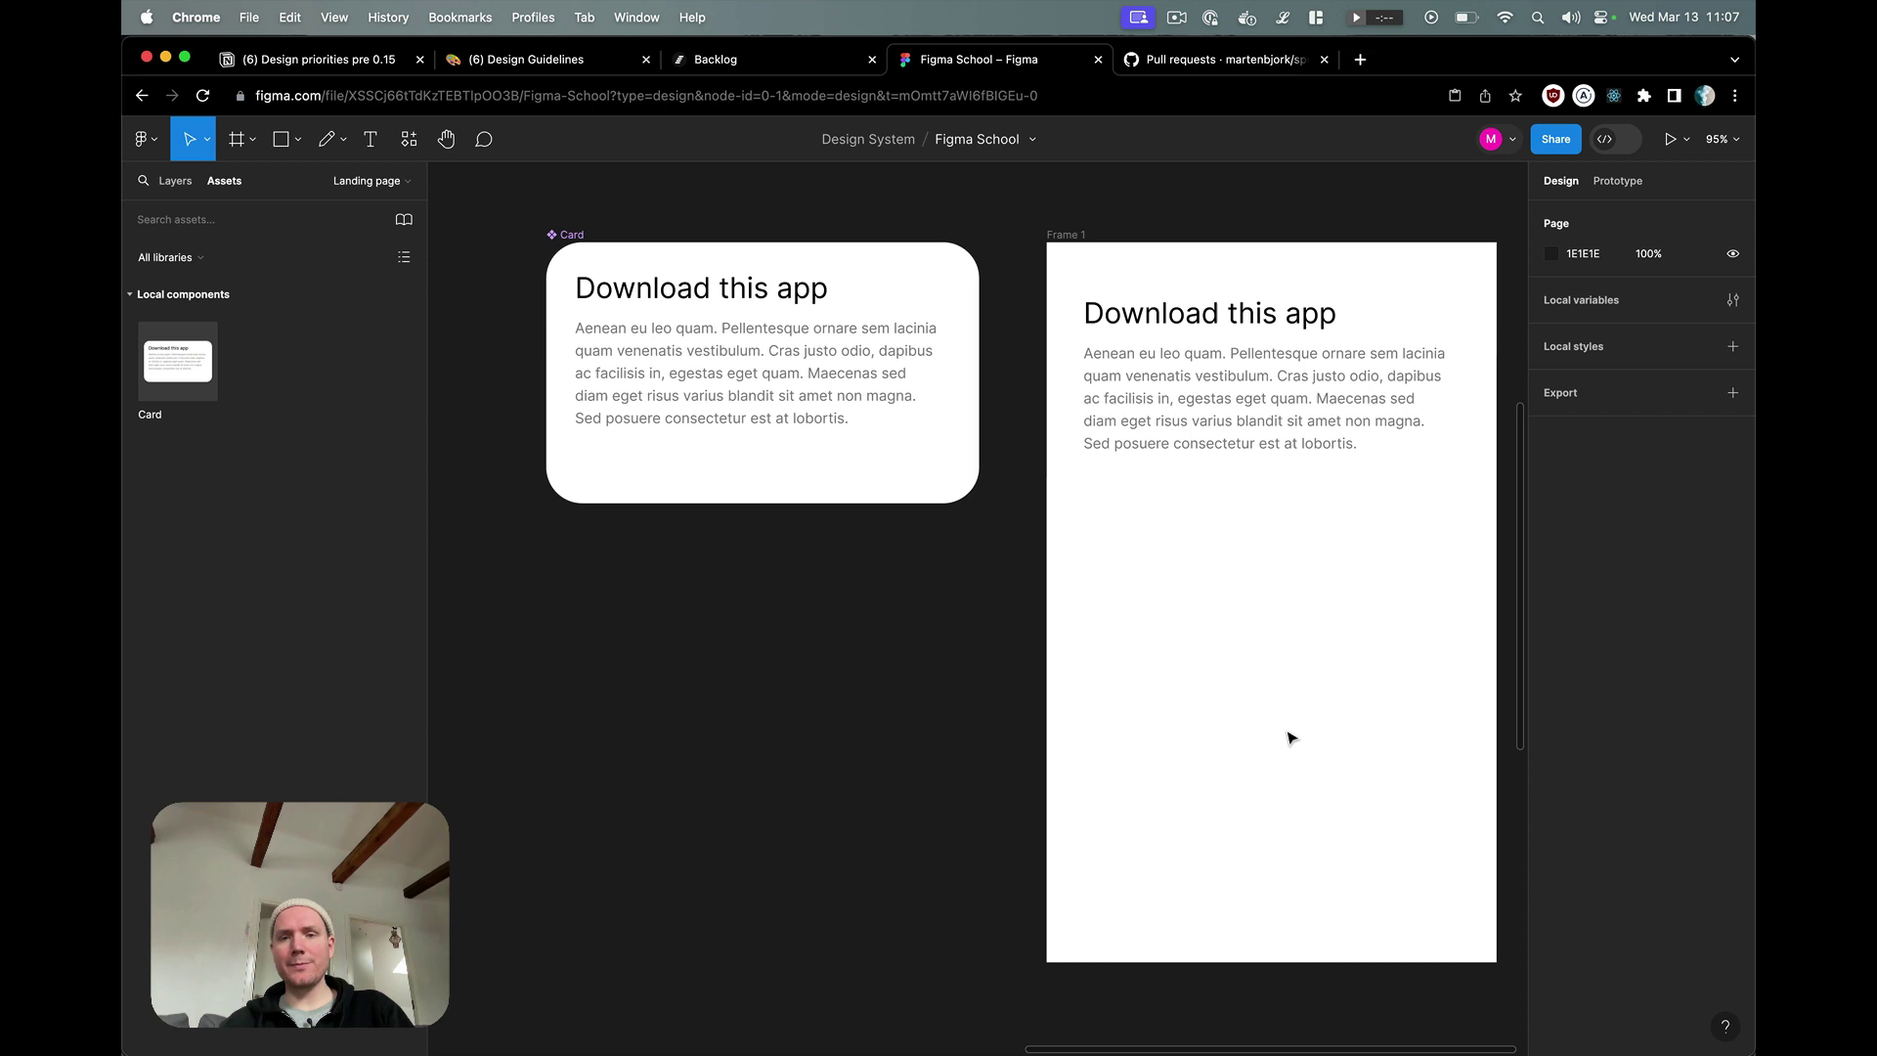
- Duplicate the frame's Card instance twice downward and select all three instances together
left_click(1206, 387)
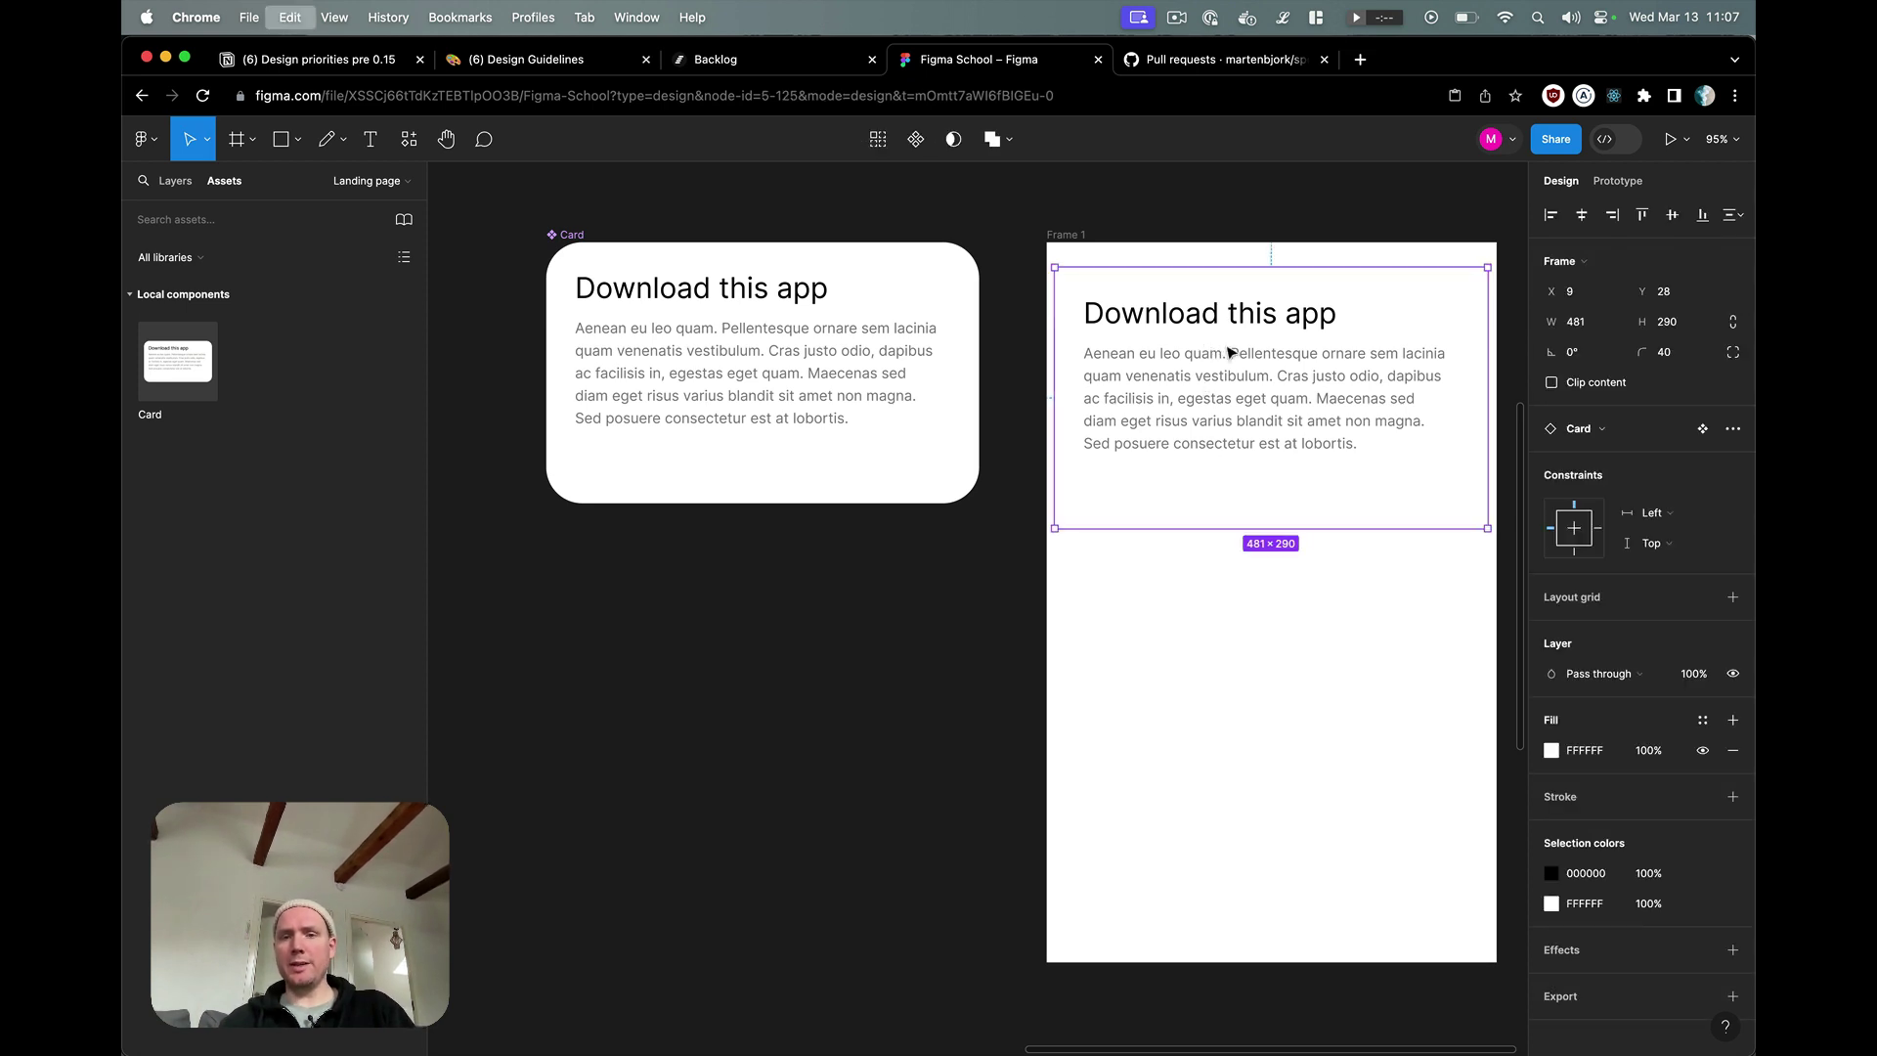
left_click_drag(1232, 360, 1236, 675)
left_click_drag(1229, 903, 1239, 323)
scroll(1239, 323, "right", 2)
scroll(1239, 322, "down", 1)
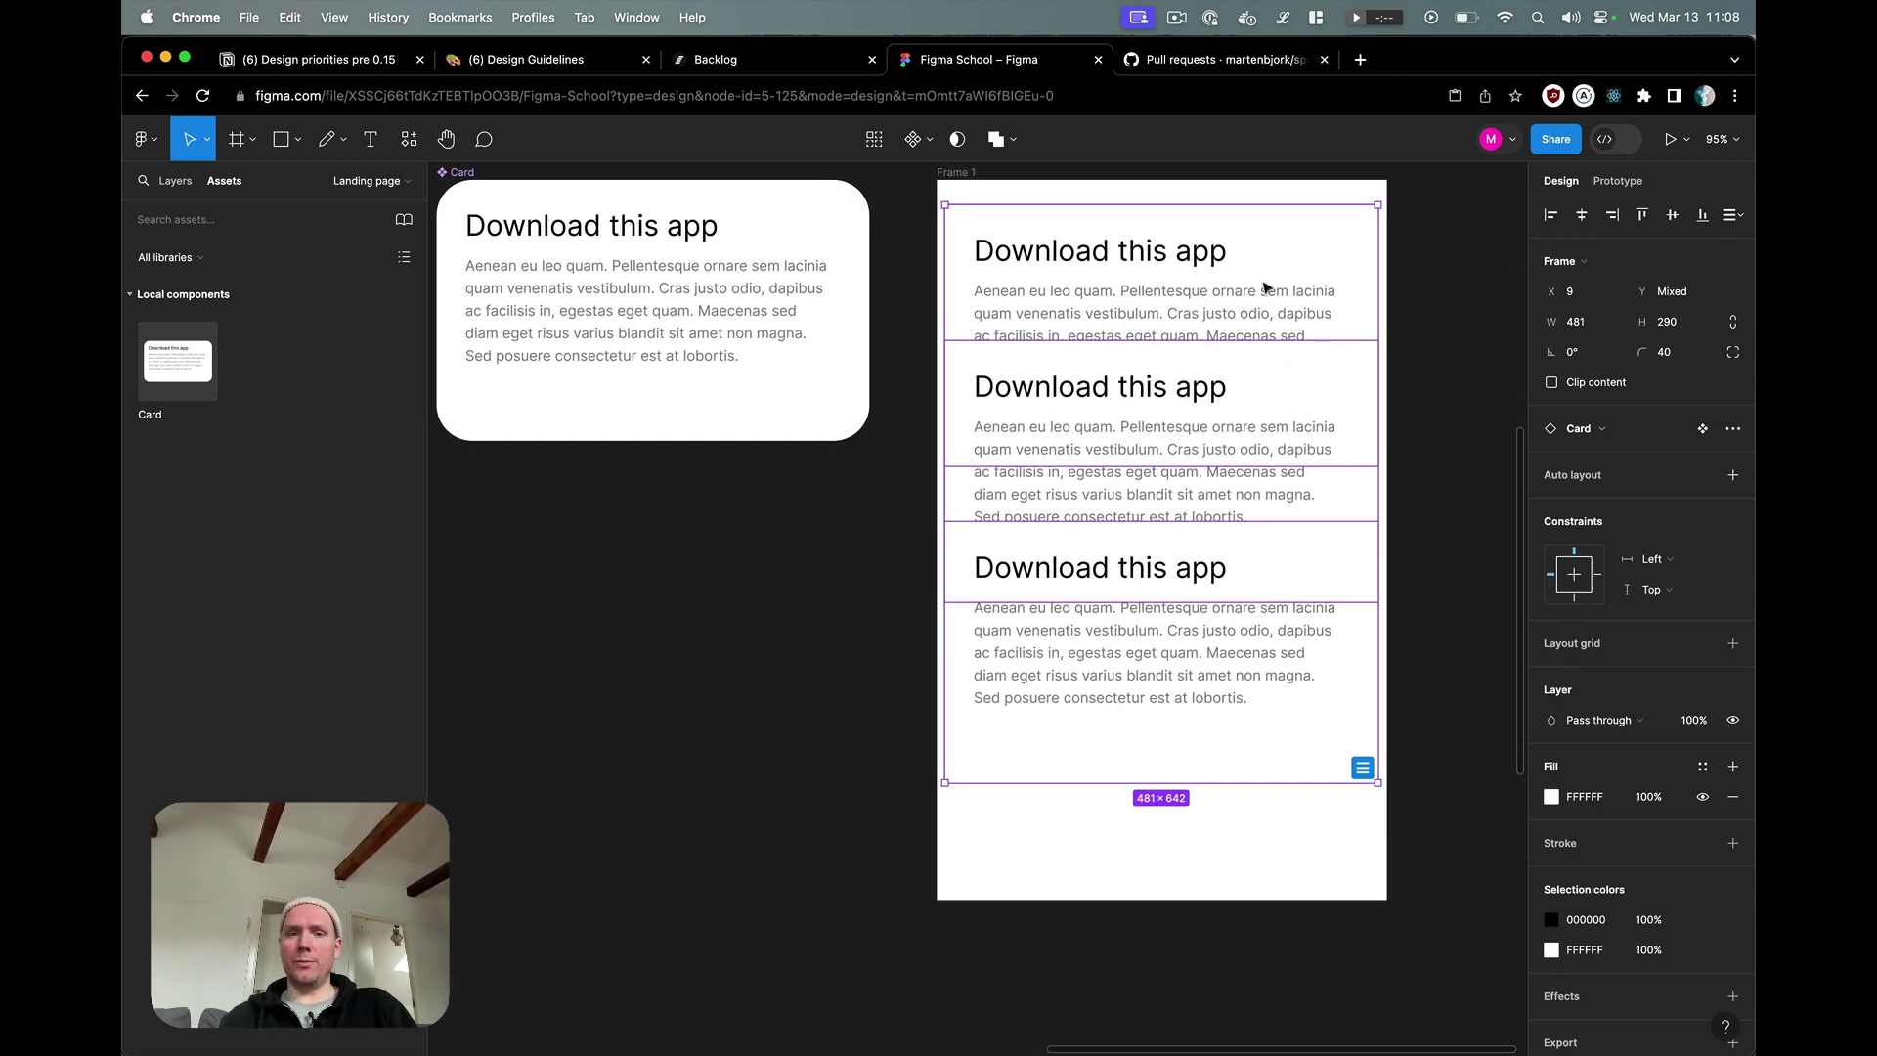
- Tidy up the three Card instances with a vertical spacing of 24 and position the stack at X 9, Y 10
mouse_move(1267, 279)
left_mouse_down()
mouse_move(1258, 302)
mouse_move(1259, 262)
left_mouse_up()
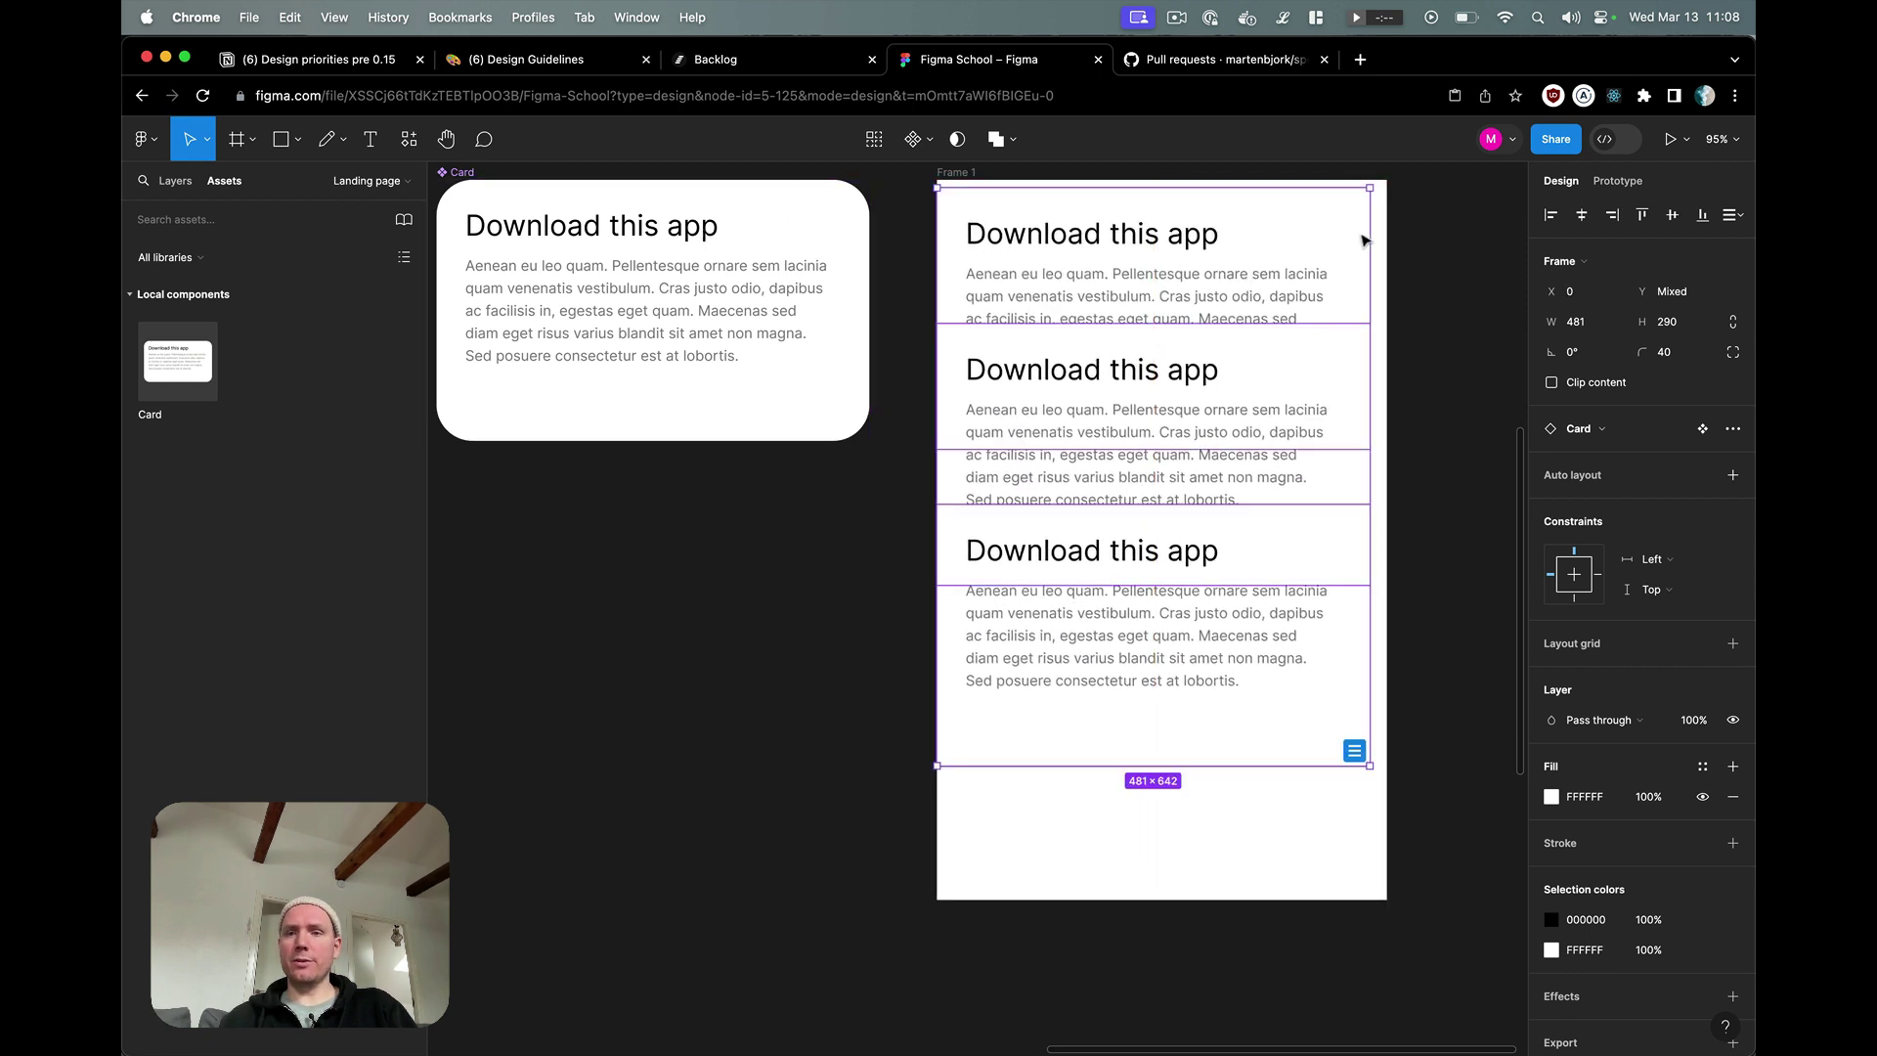
left_click(1730, 216)
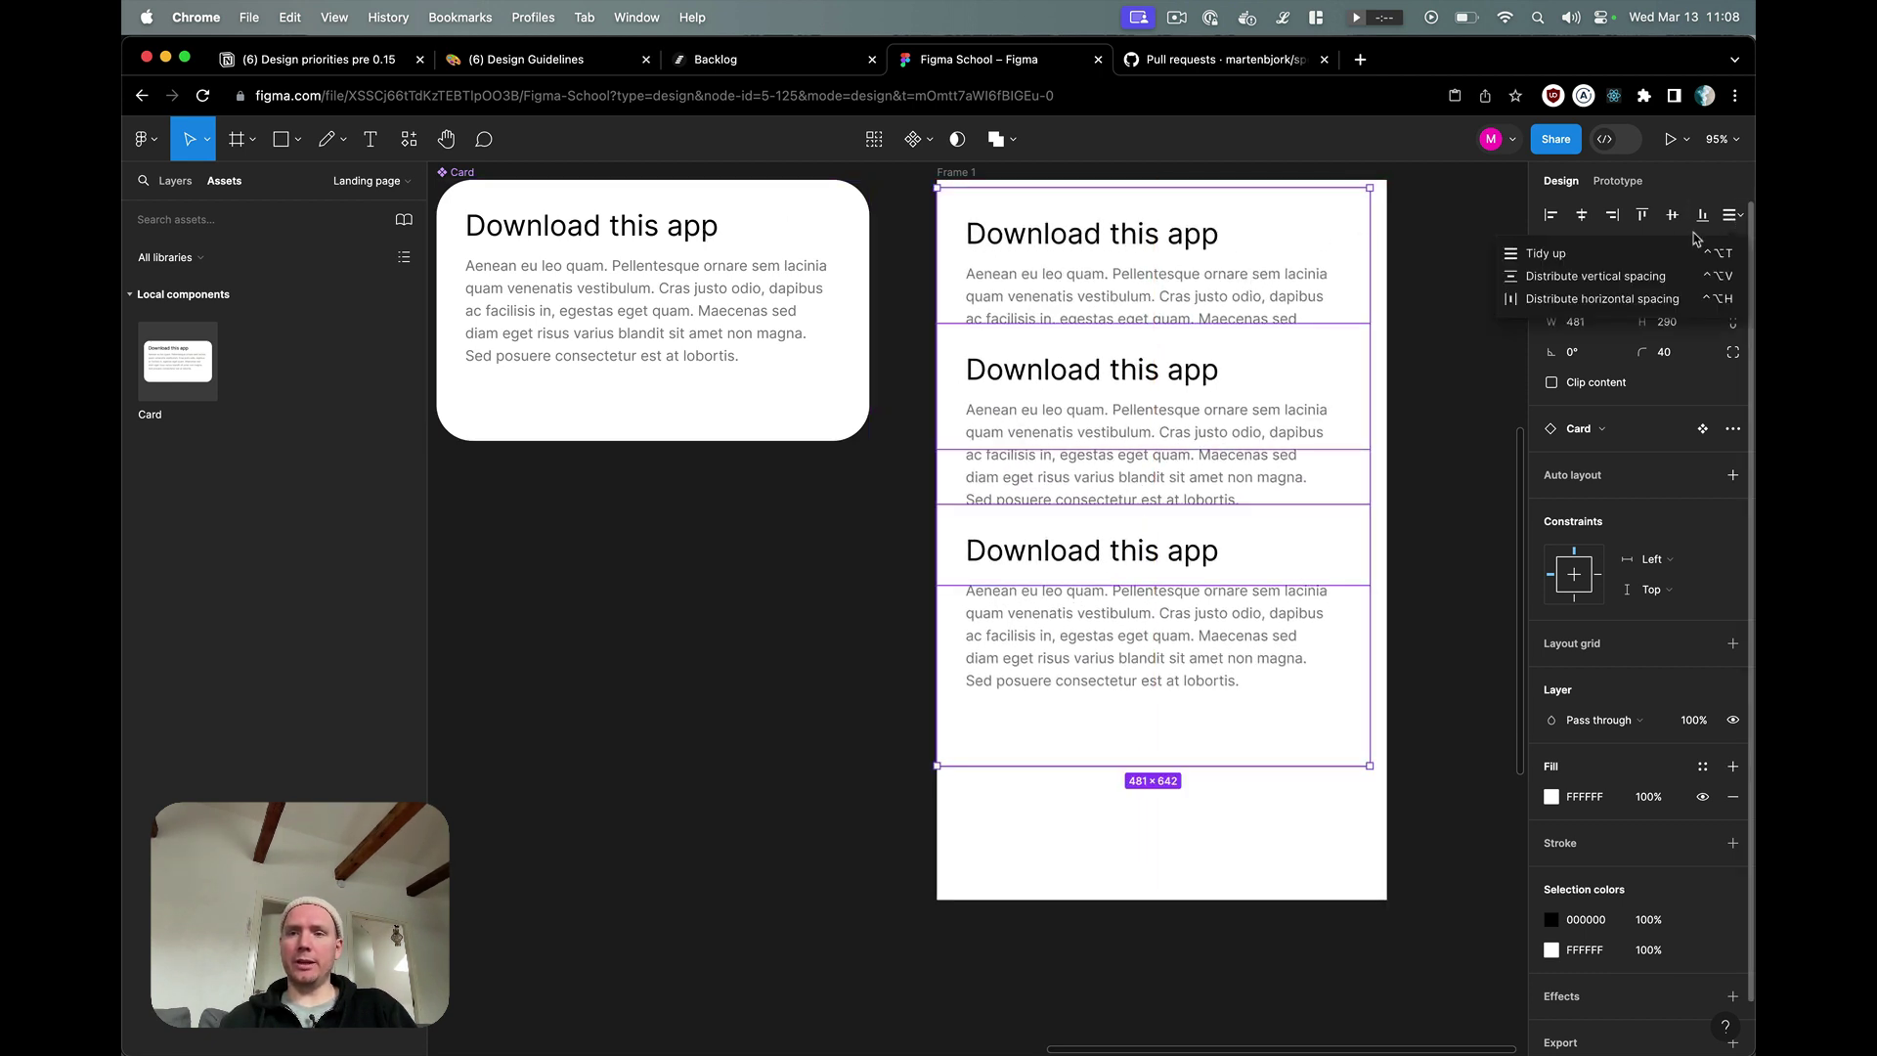
left_click(1562, 254)
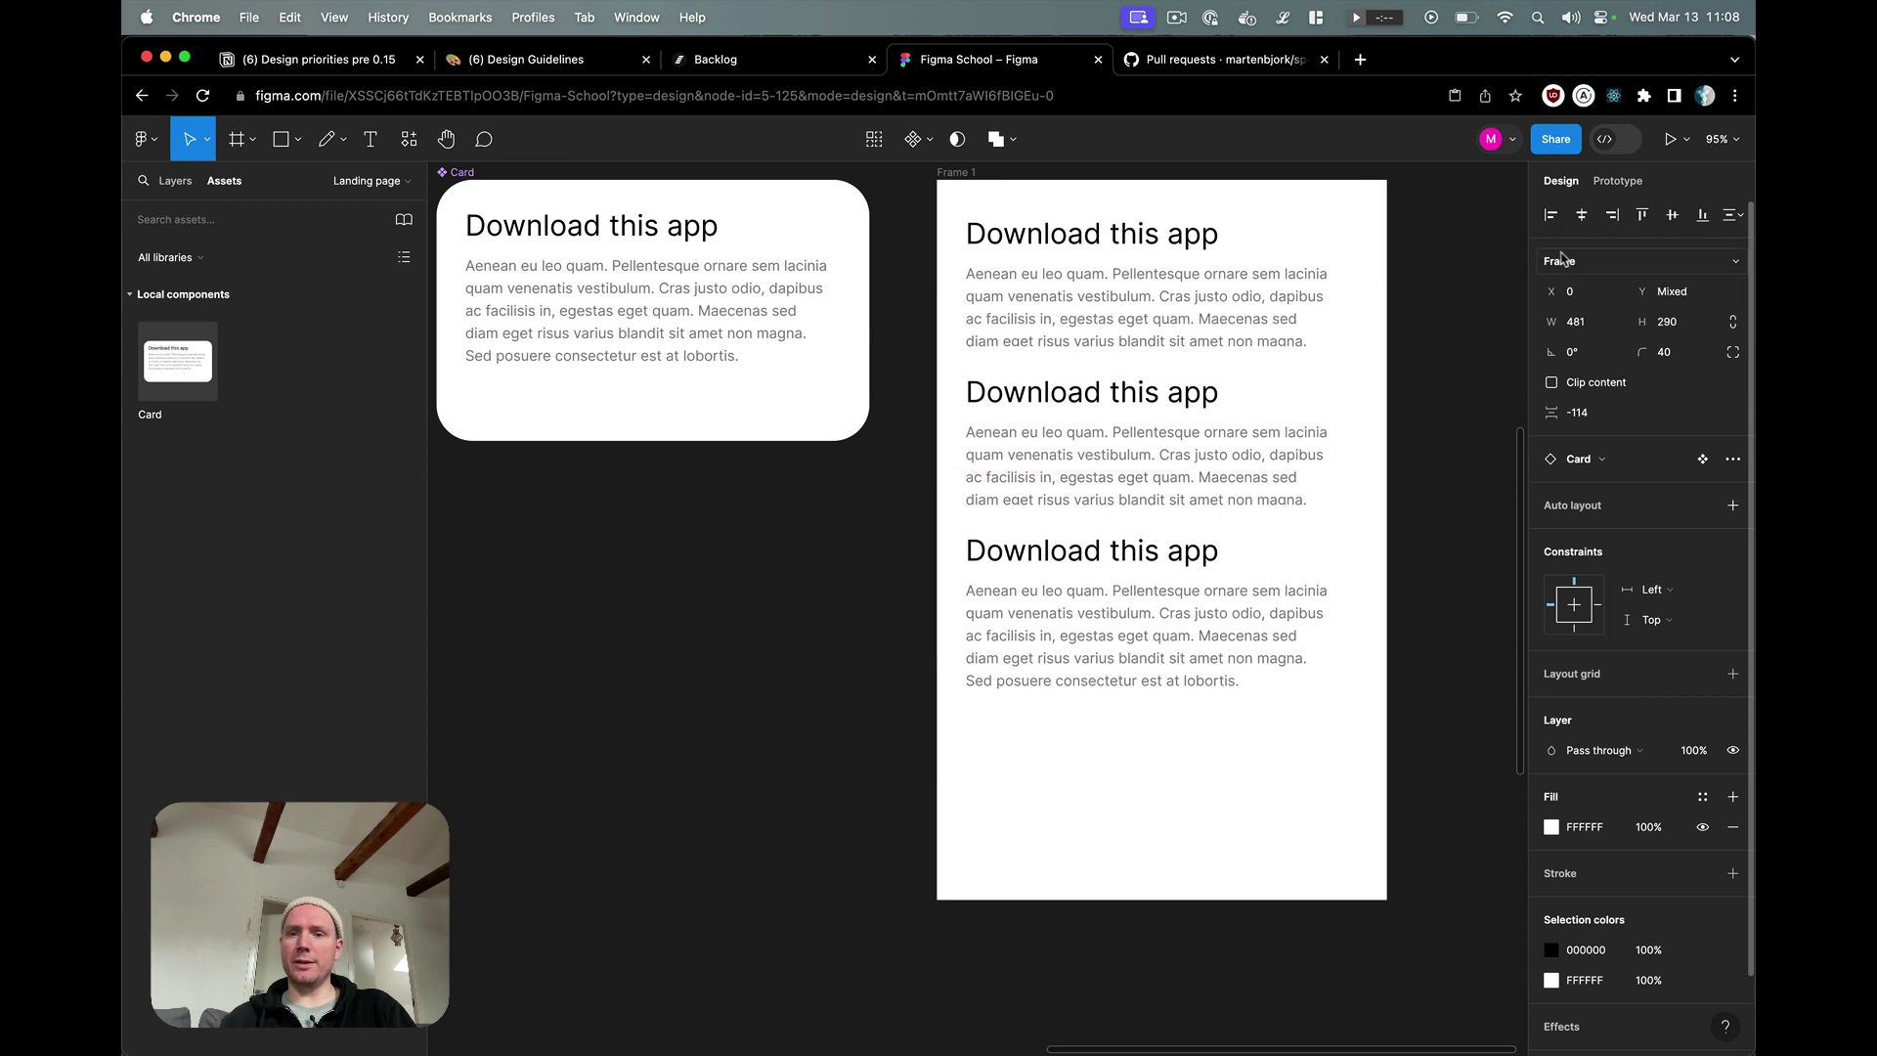
left_click(1596, 418)
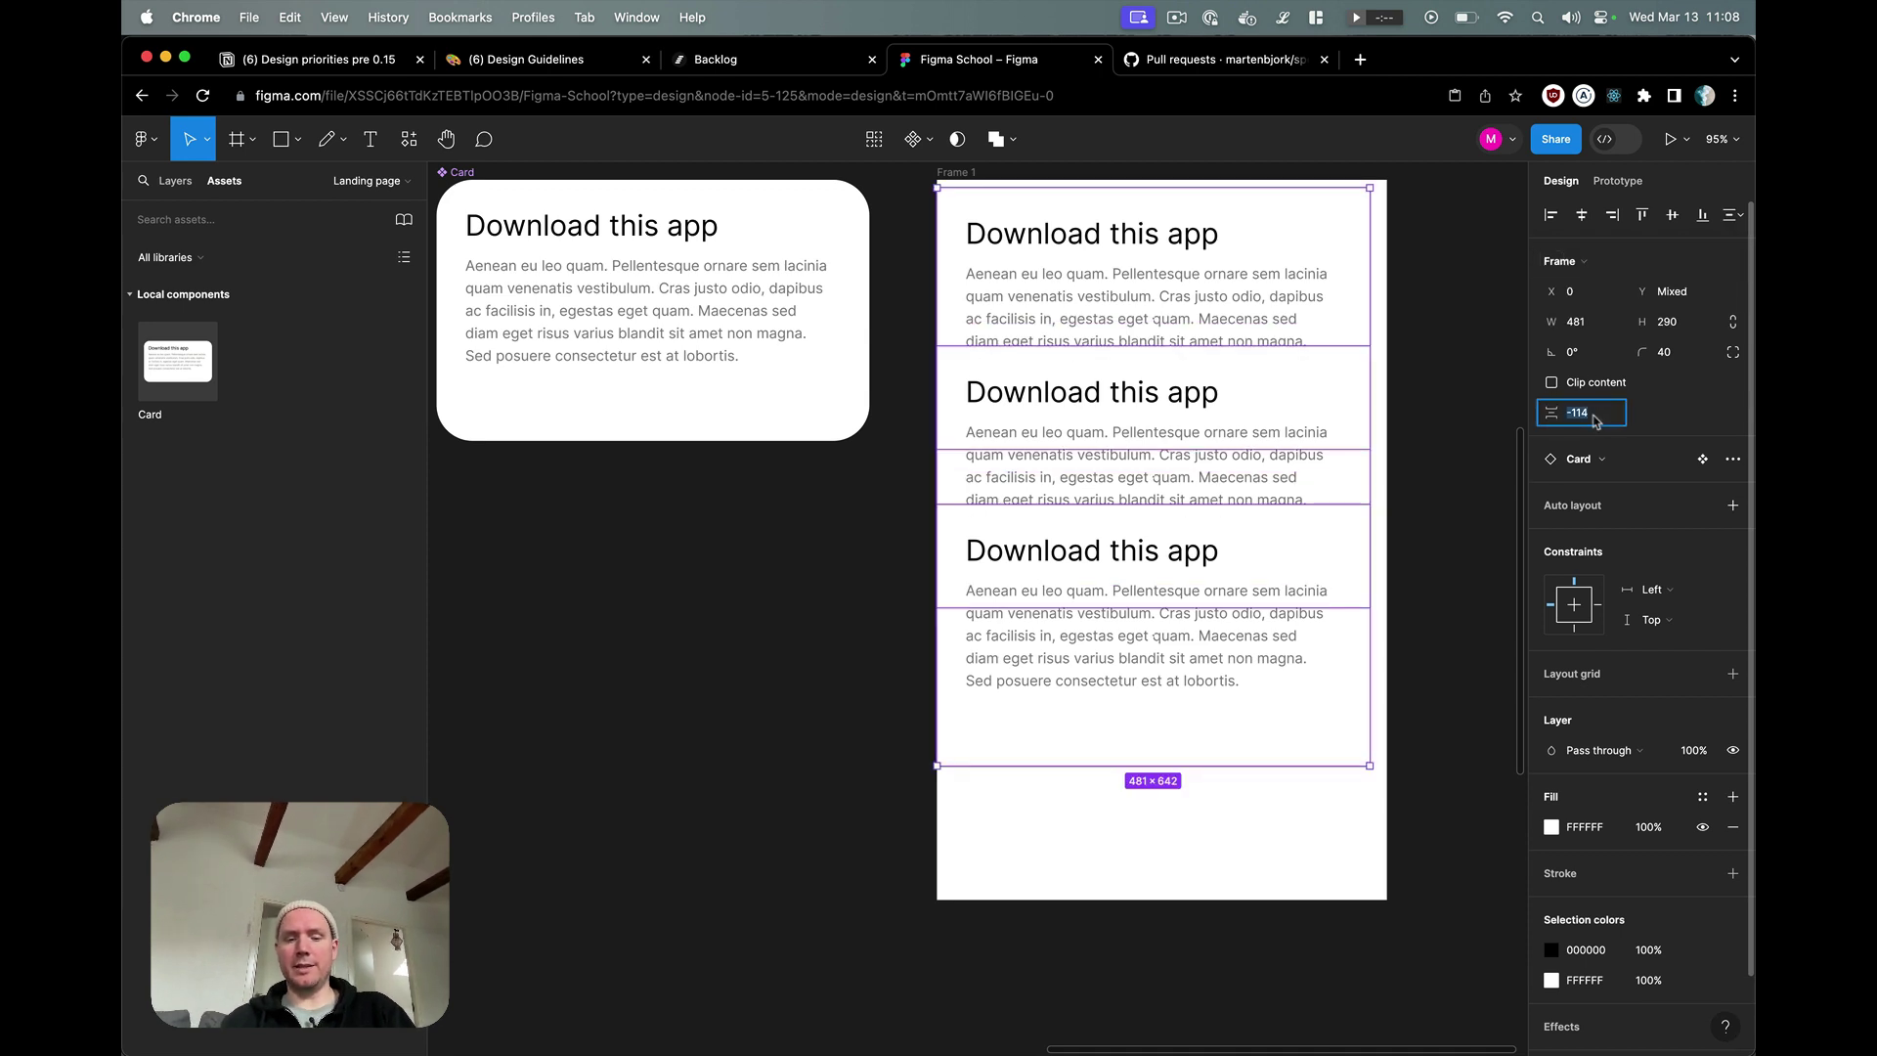
type("24")
key("Return")
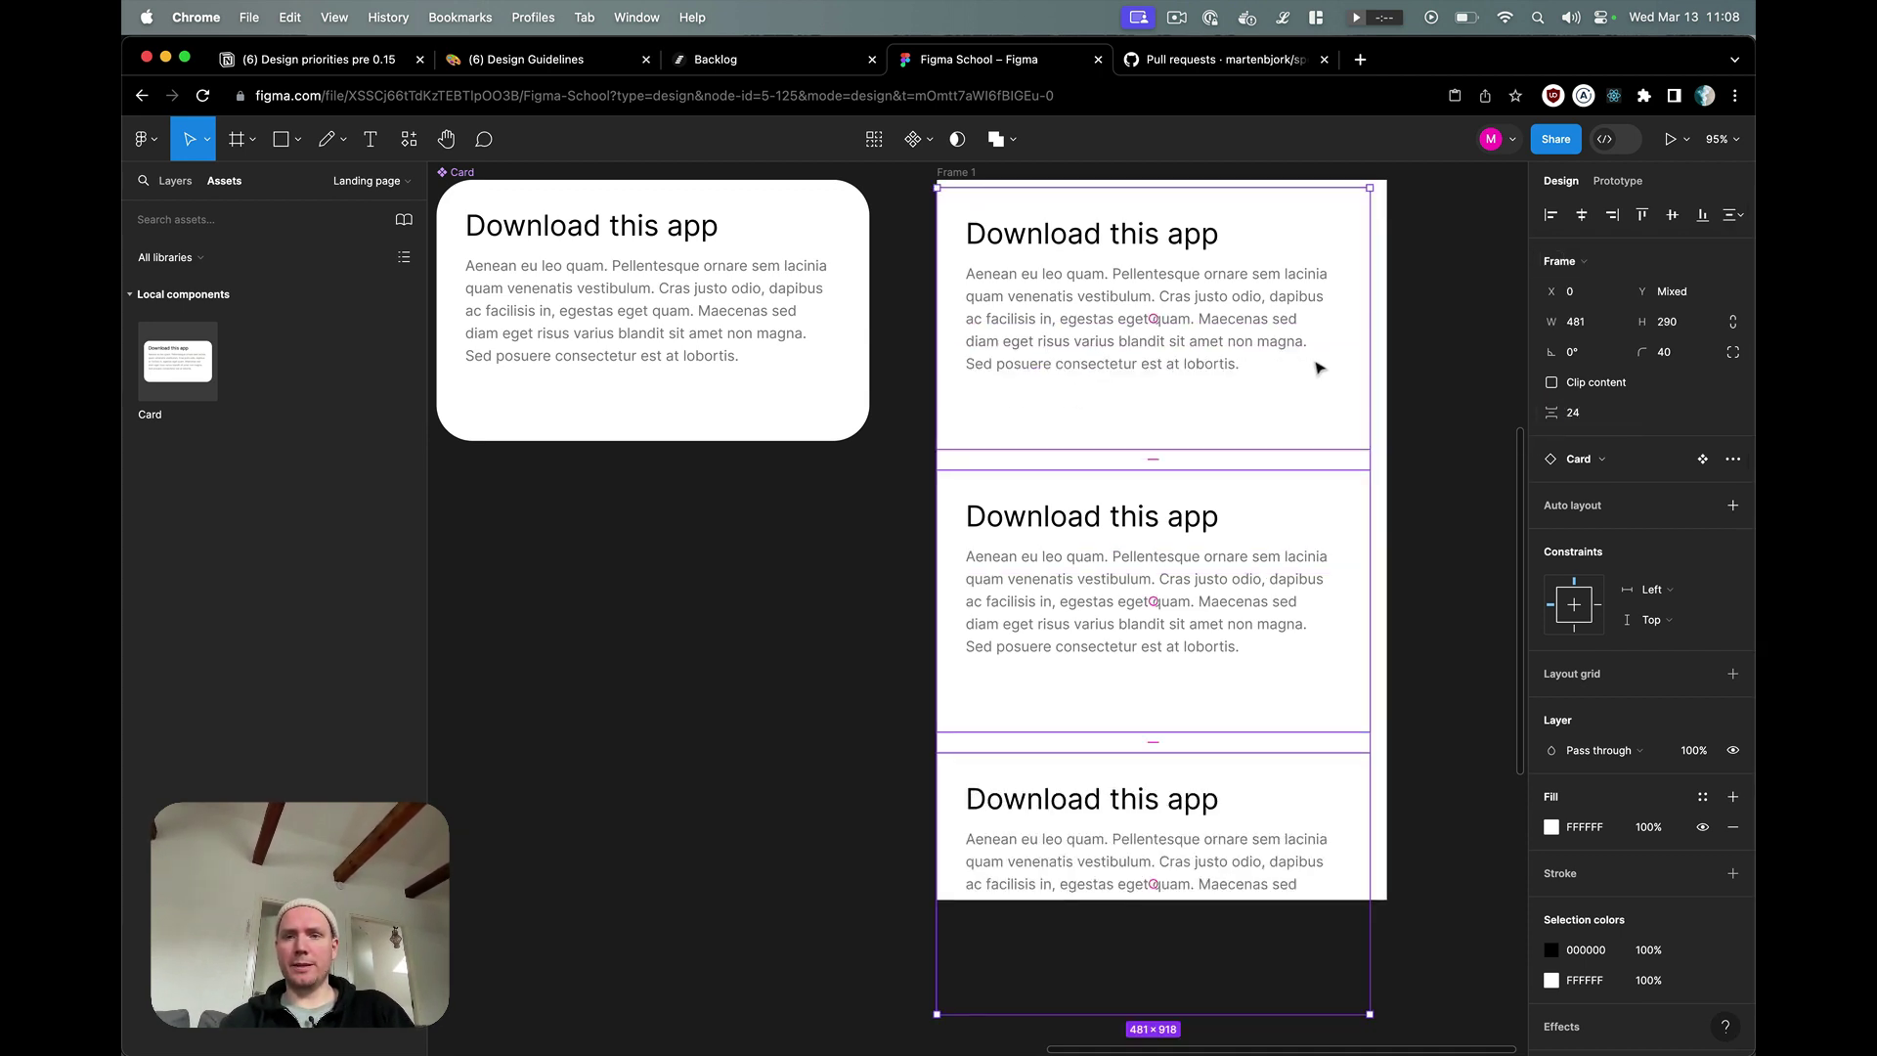
left_click_drag(1310, 366, 1320, 365)
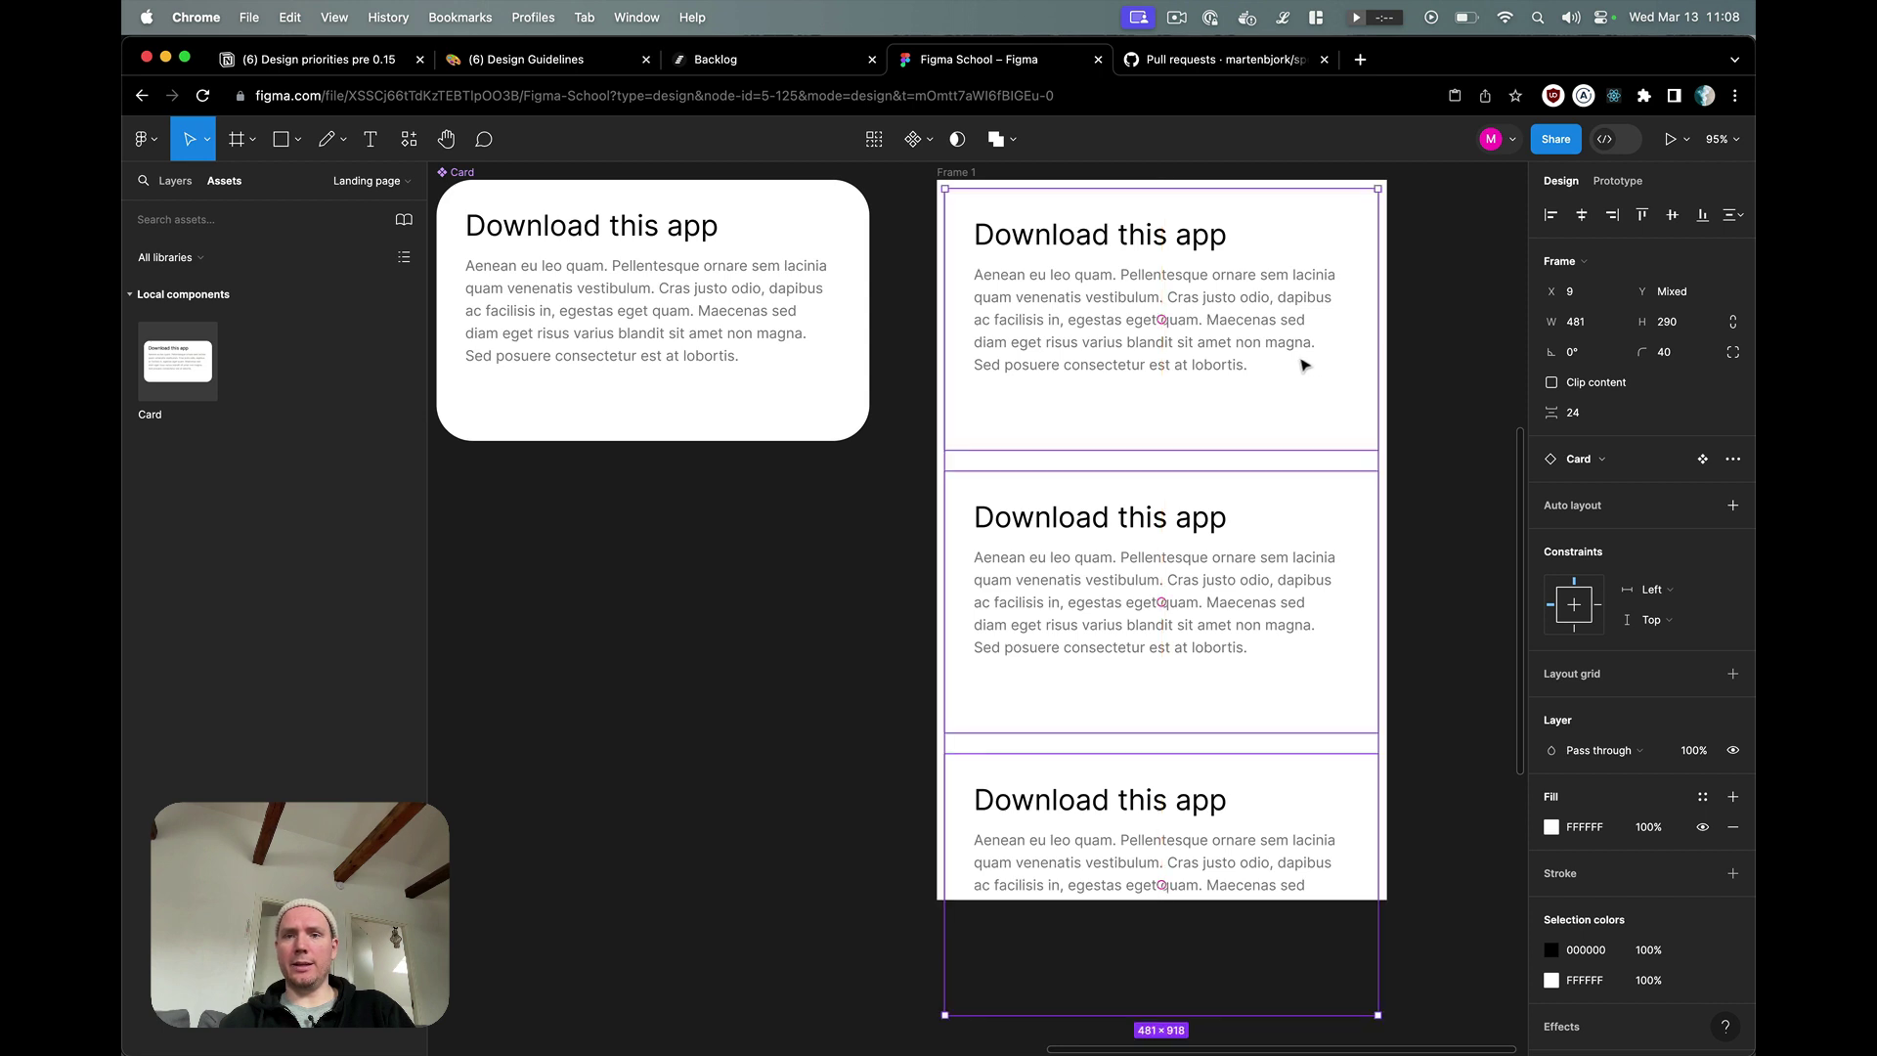
- Change the fill colour of the frame behind the cards to DDDDDD
scroll(1303, 366, "up", 2)
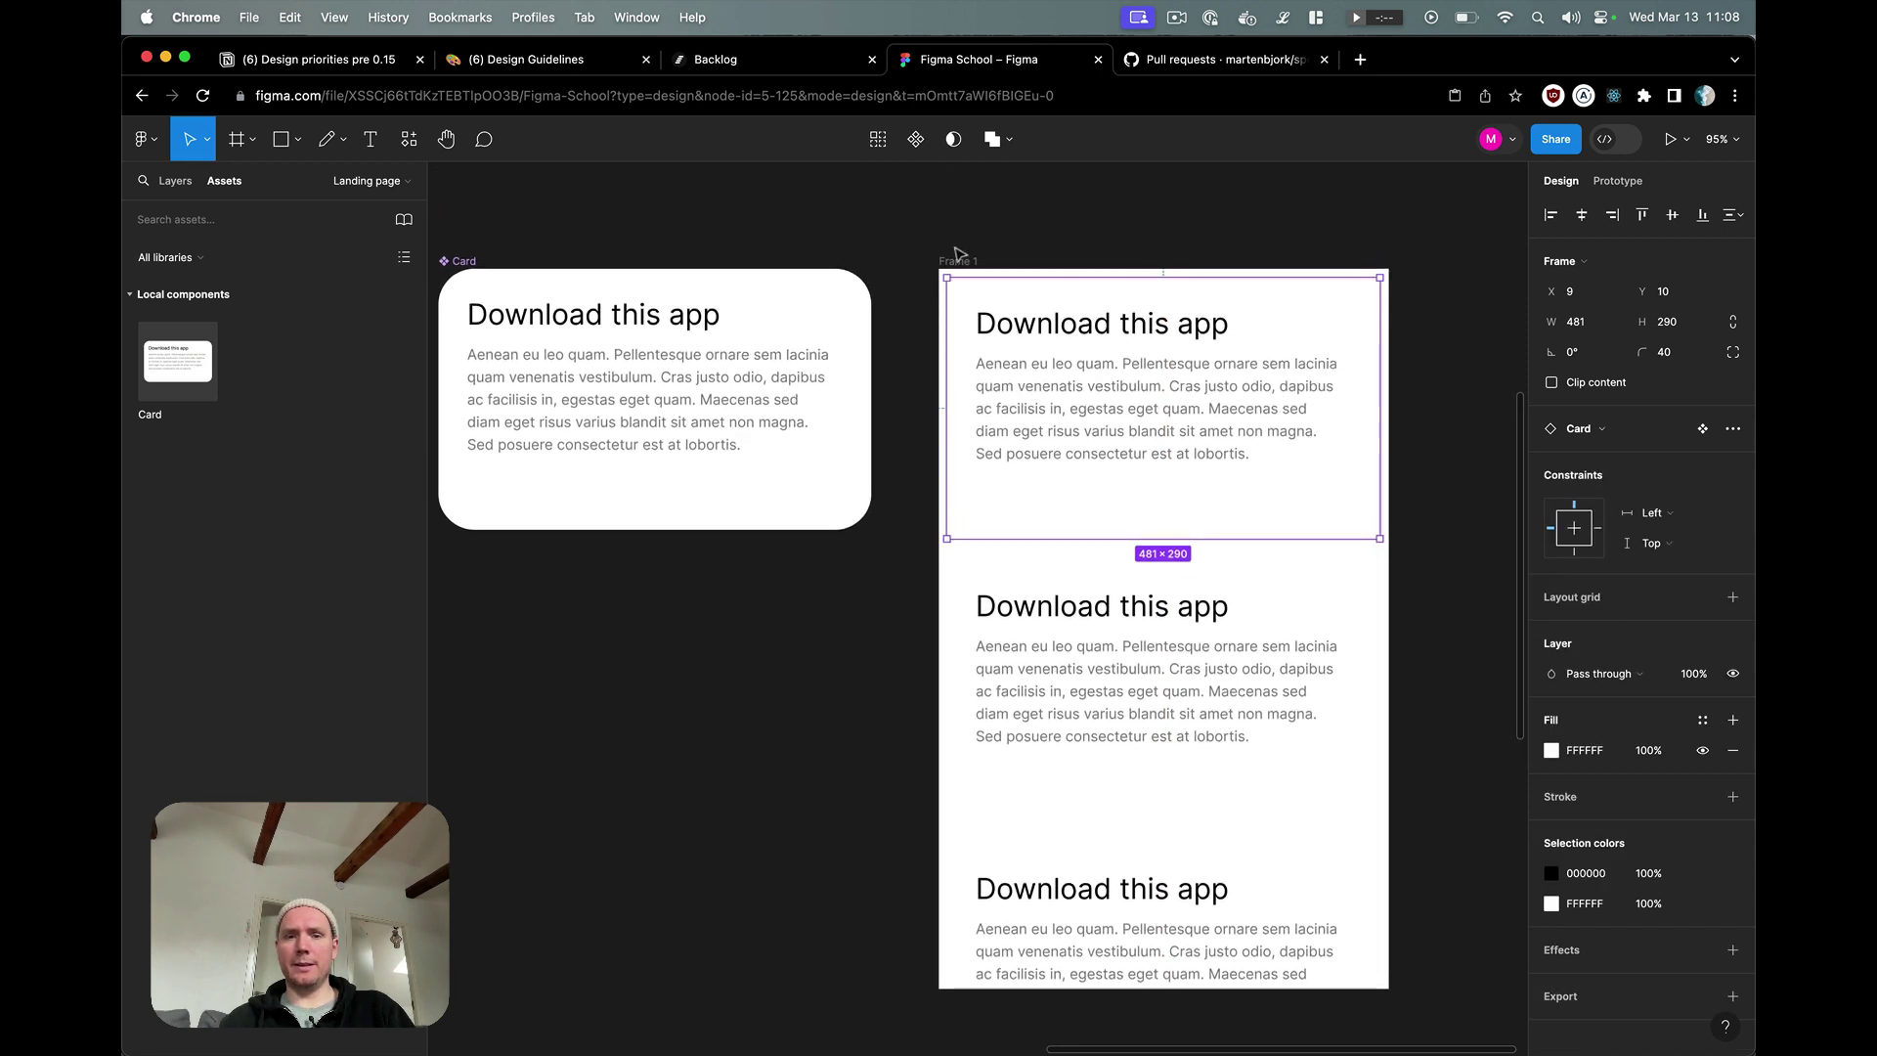
left_click(958, 262)
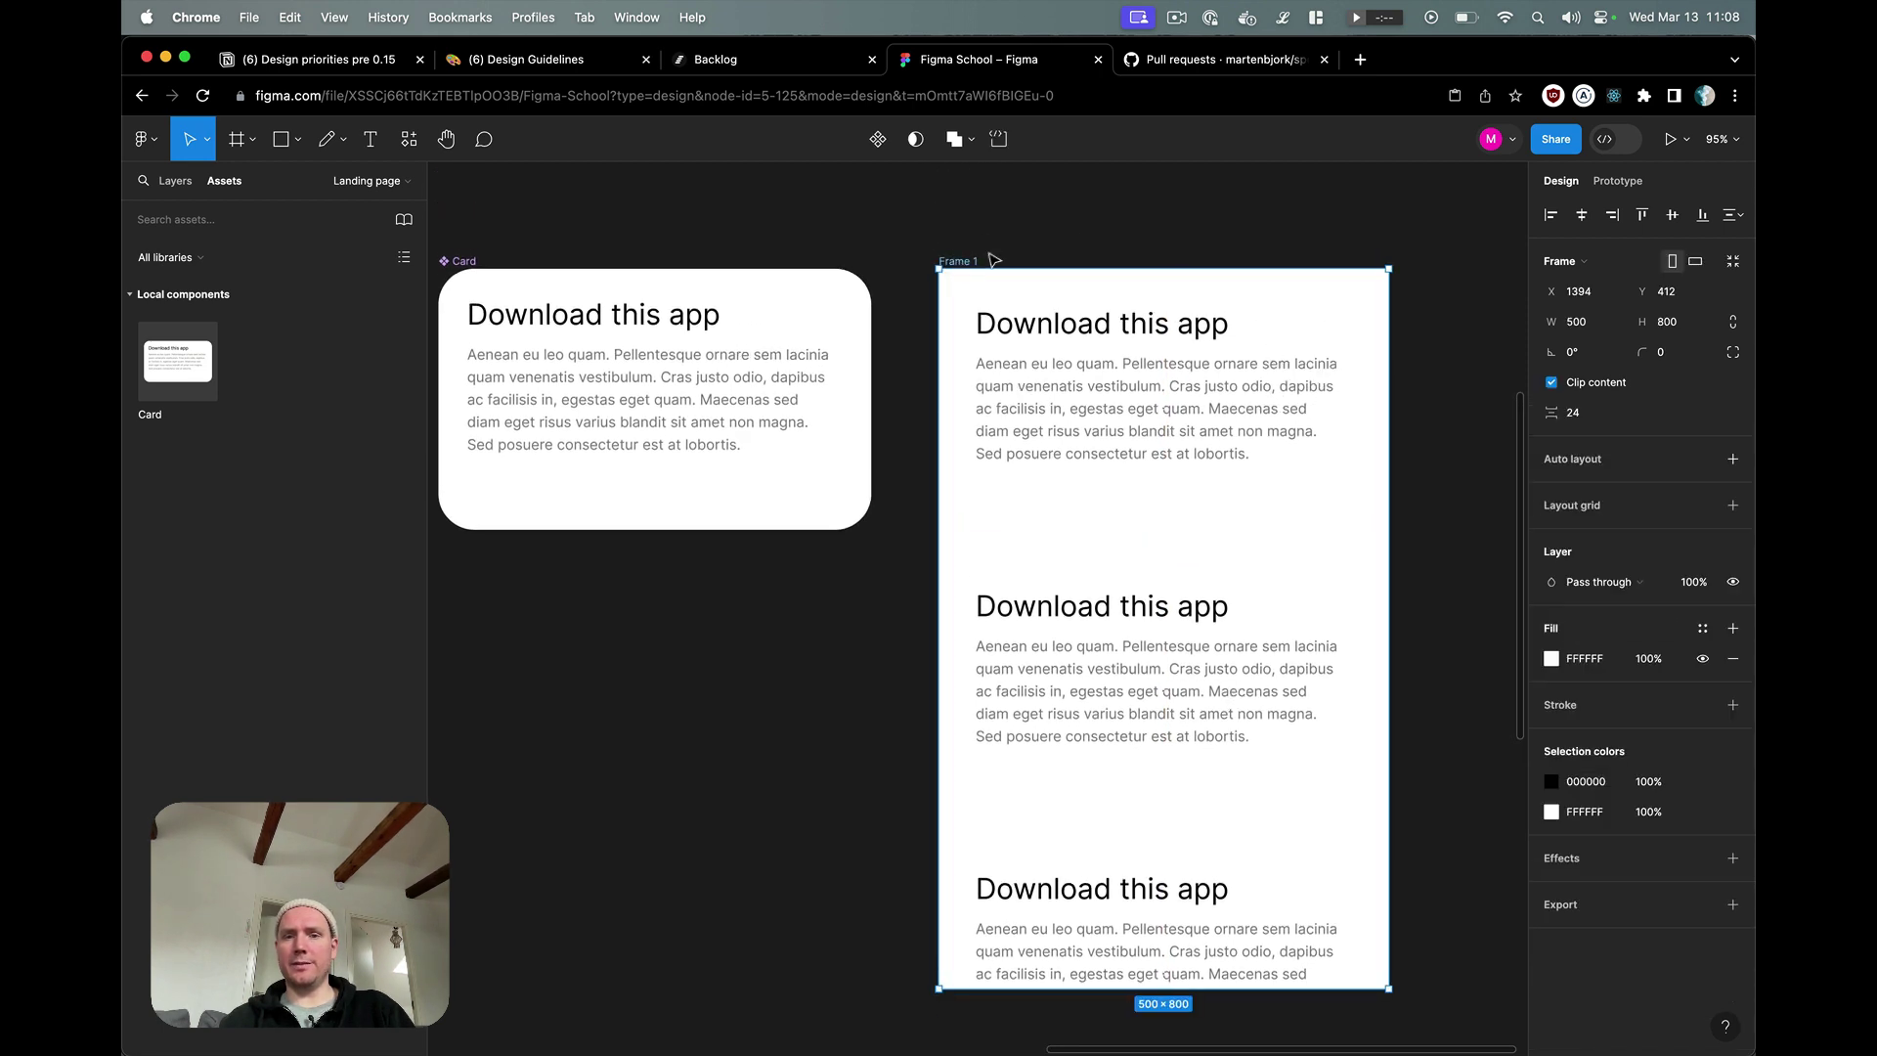
left_click(1585, 659)
type("ddd")
key("Return")
left_click(1480, 592)
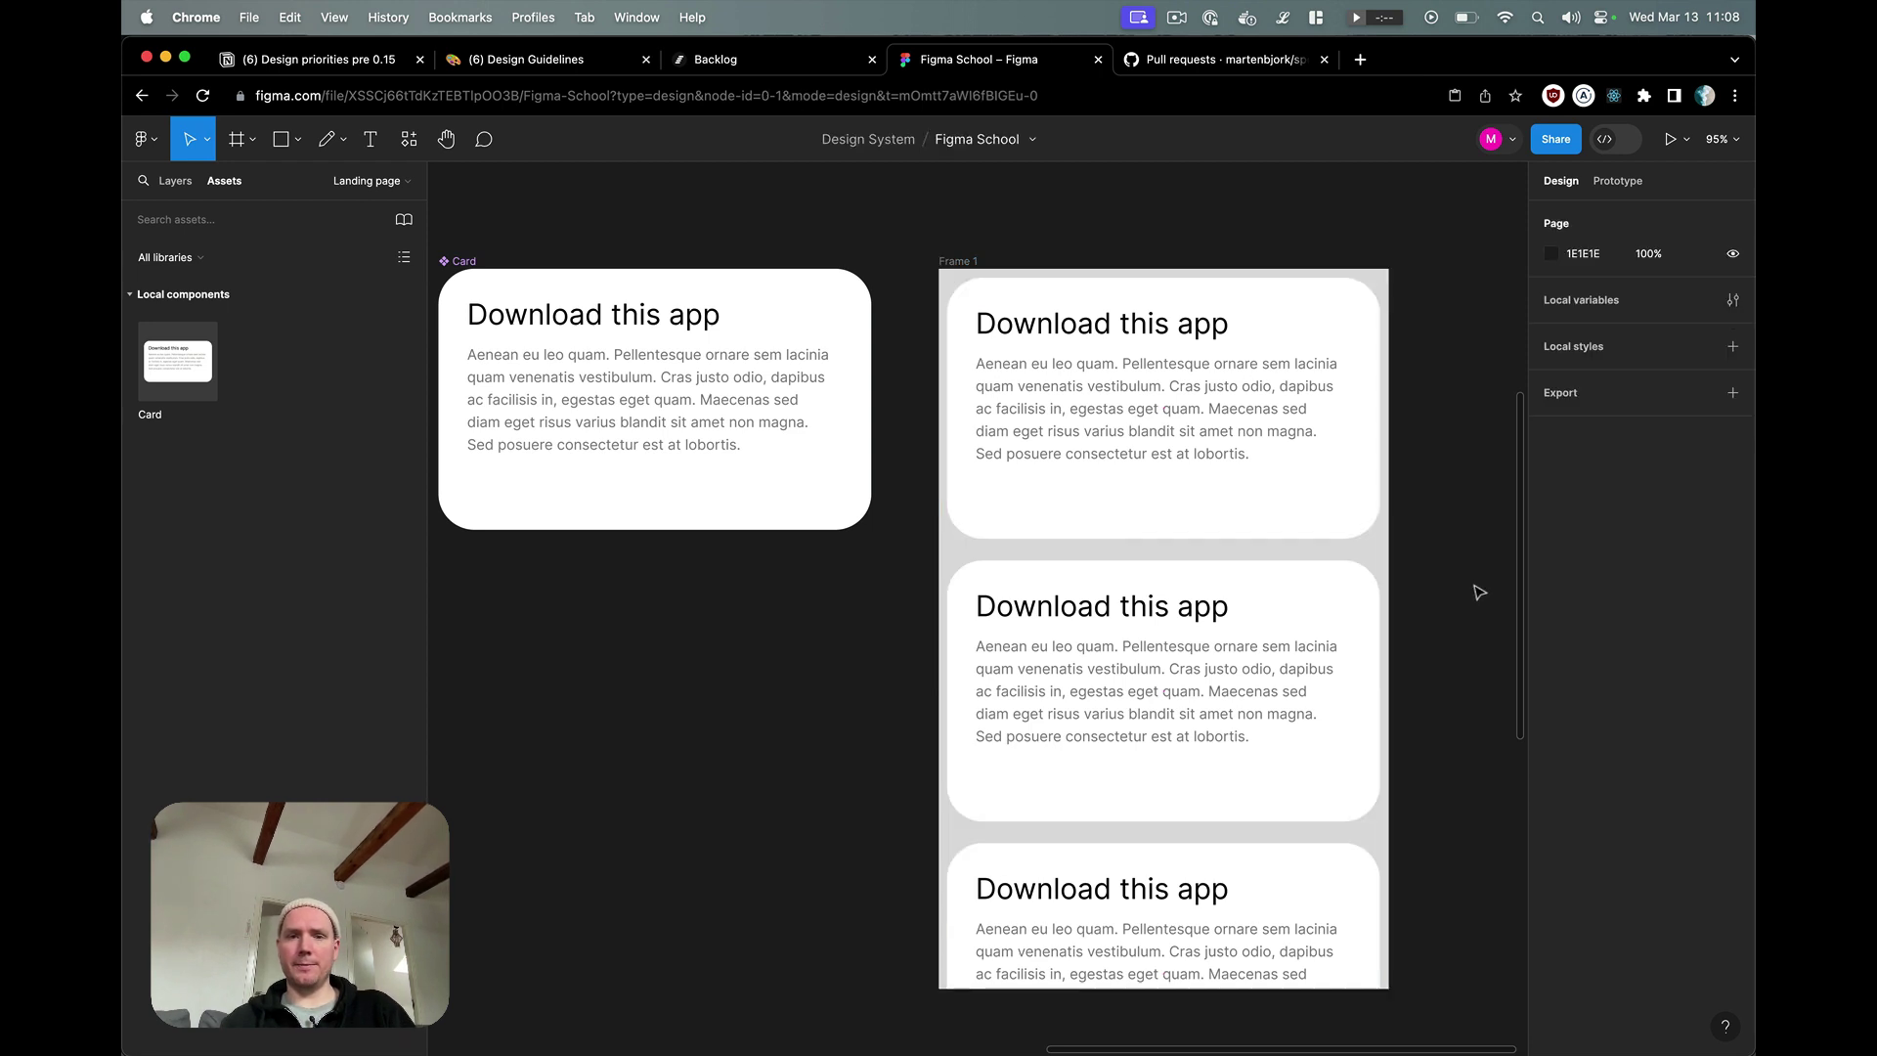
- Enlarge the frame around the cards to about 569 by 866
left_click(959, 262)
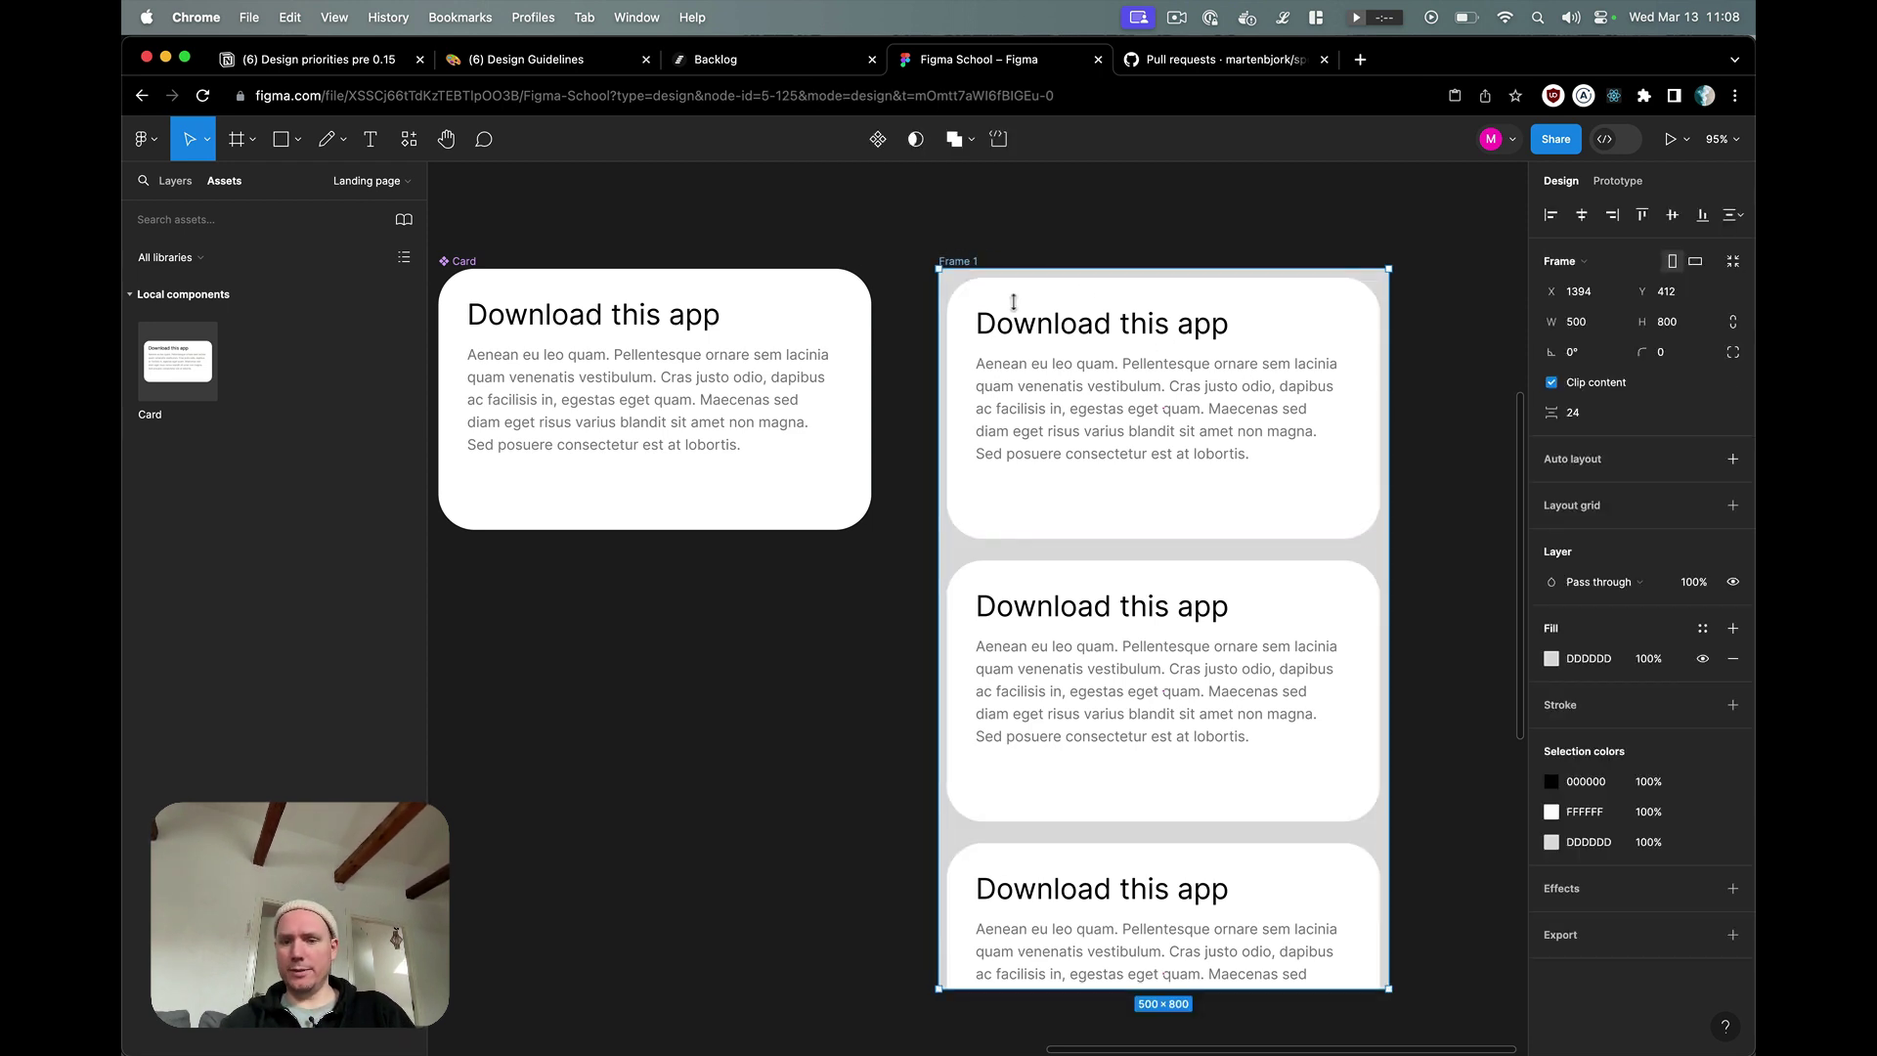
scroll(1261, 656, "down", 2)
scroll(1261, 656, "right", 1)
left_click_drag(1350, 901, 1410, 960)
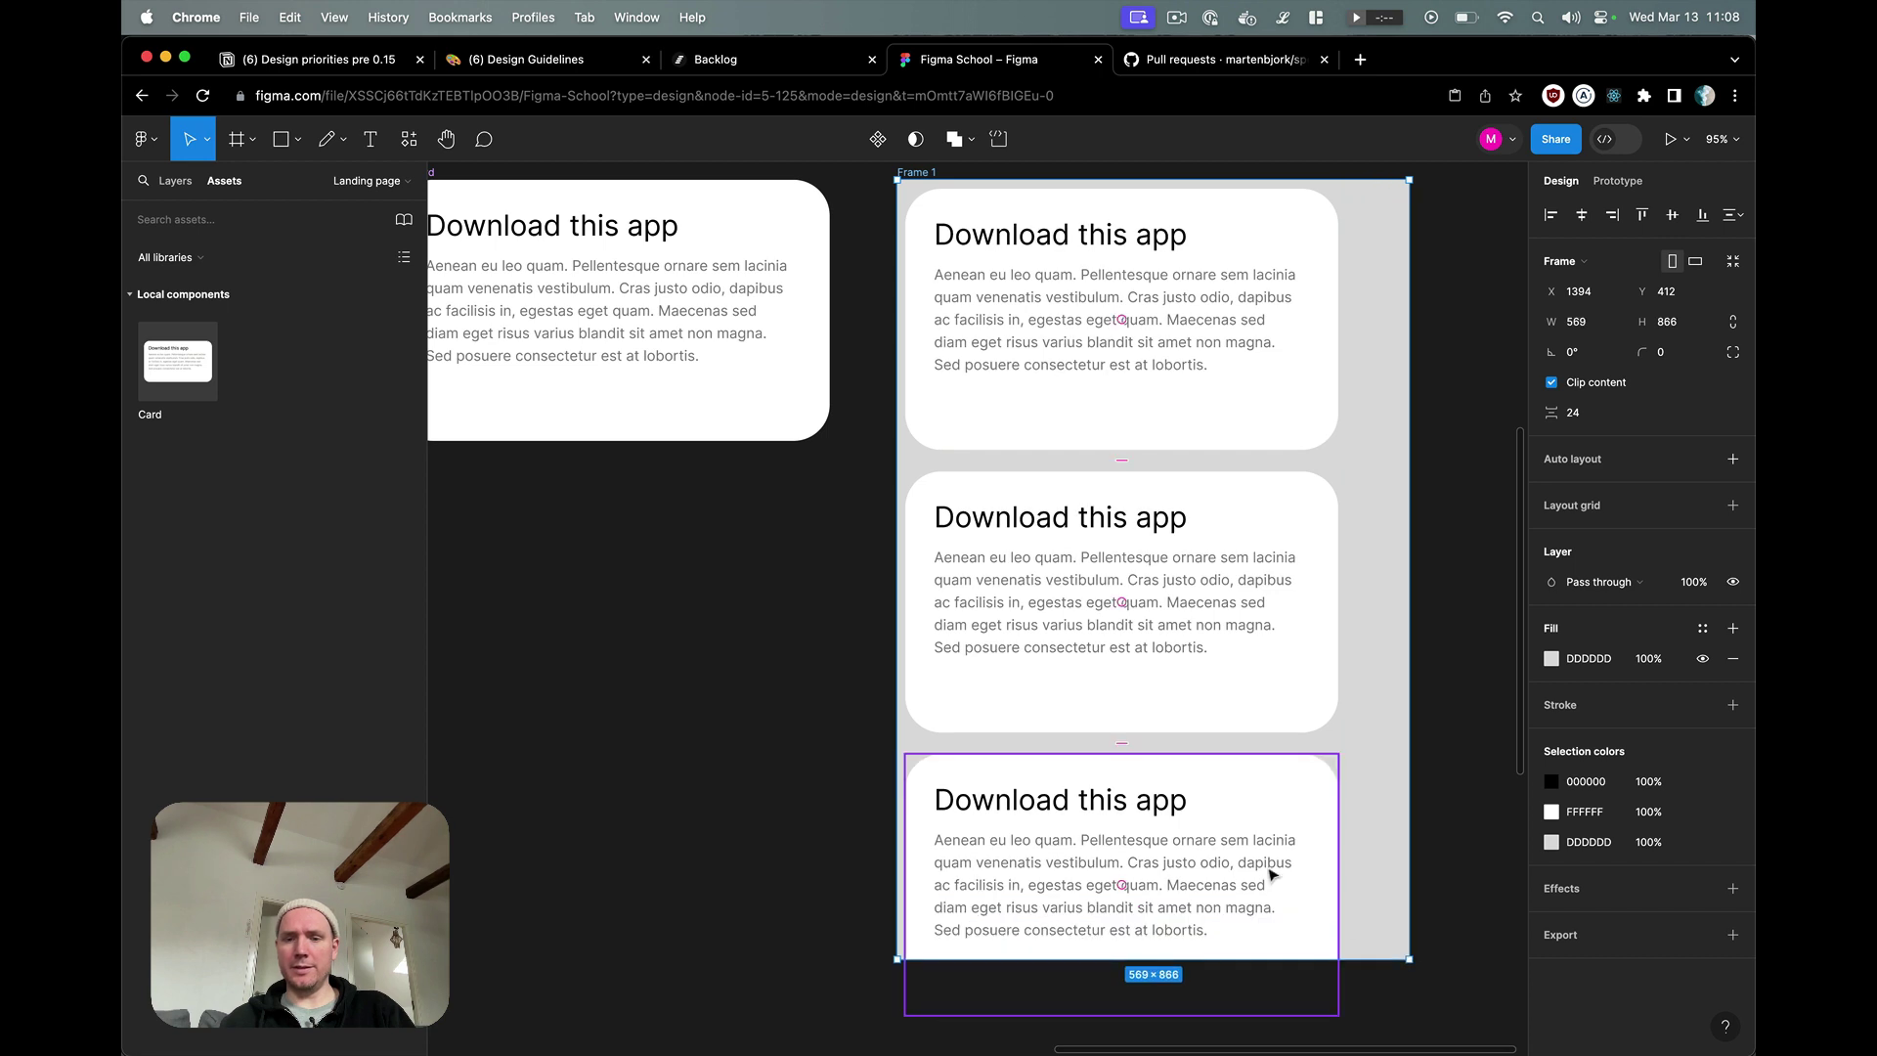
- Select all three Card instances and move the stack to X 44, with the top card at Y 42, centred horizontally in the frame
left_click(1270, 870)
left_click(1229, 638, "shift")
left_click(1178, 345, "shift")
left_click_drag(1179, 345, 1208, 377)
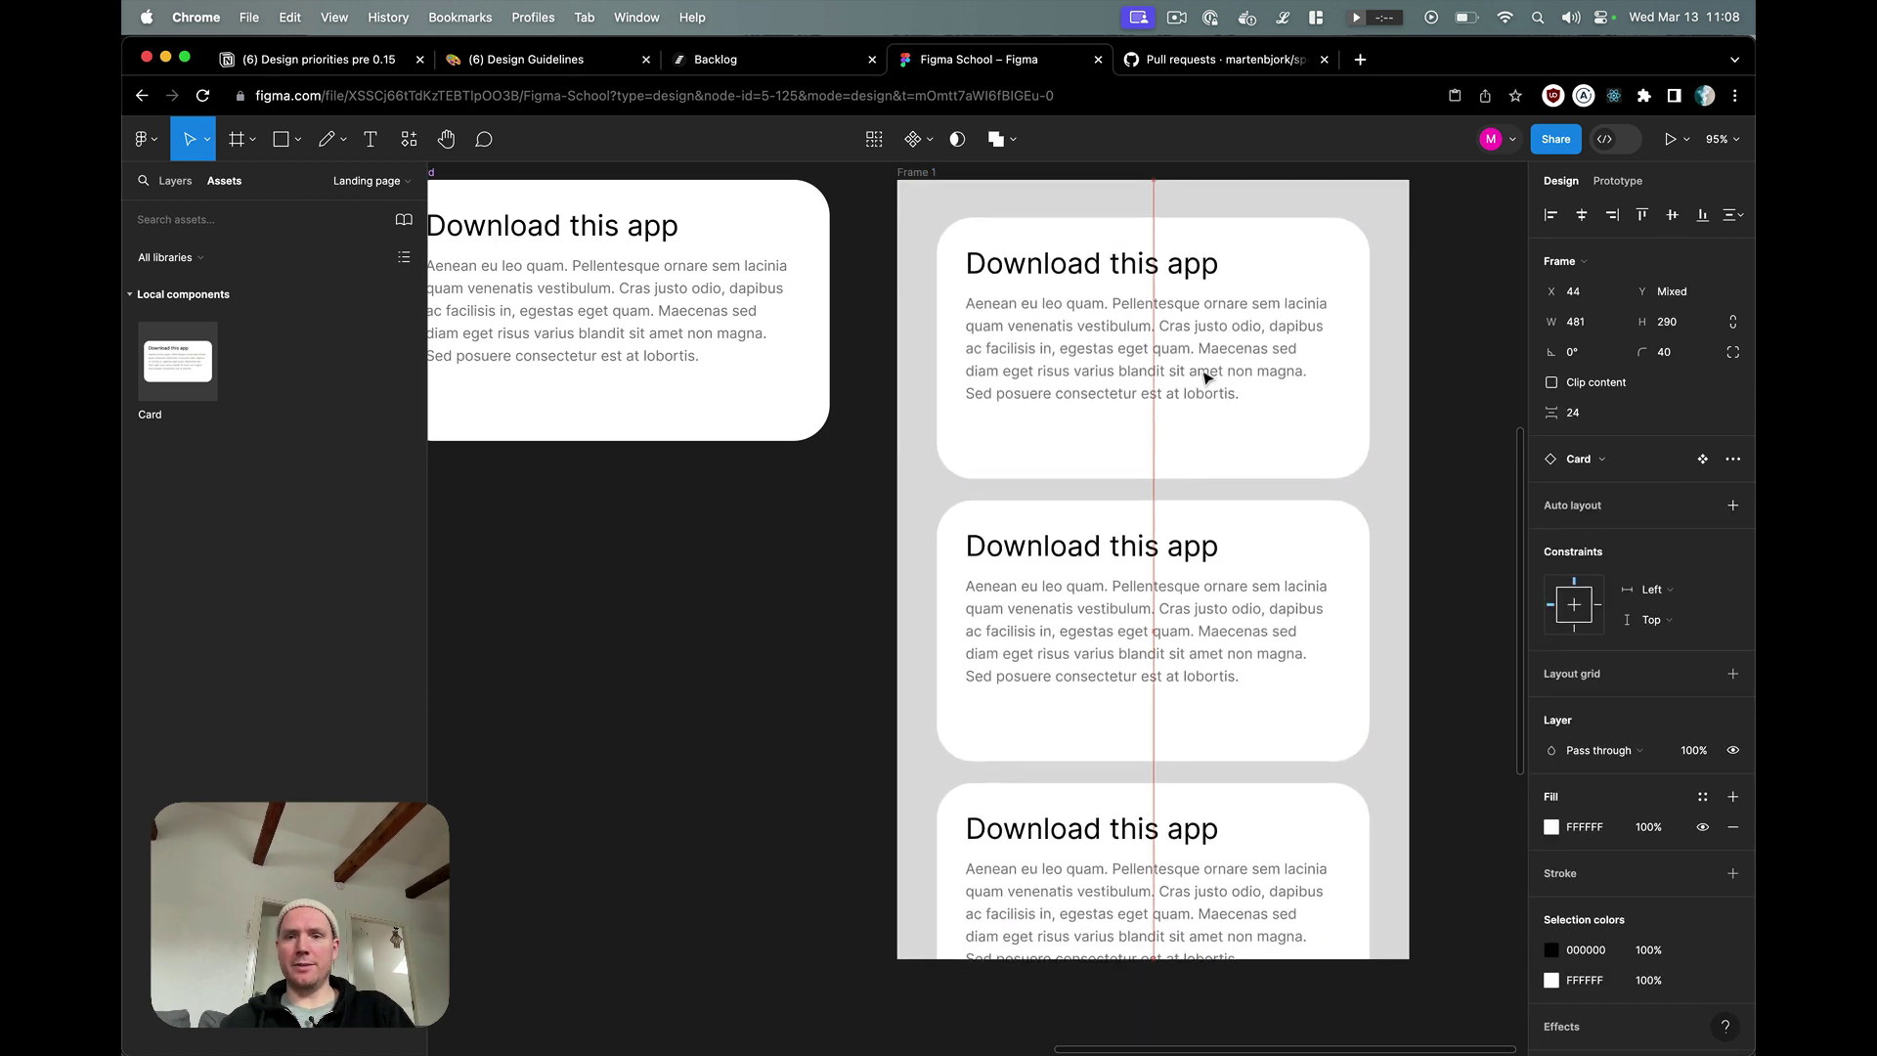
left_click(786, 622)
scroll(786, 622, "left", 1)
scroll(786, 622, "up", 1)
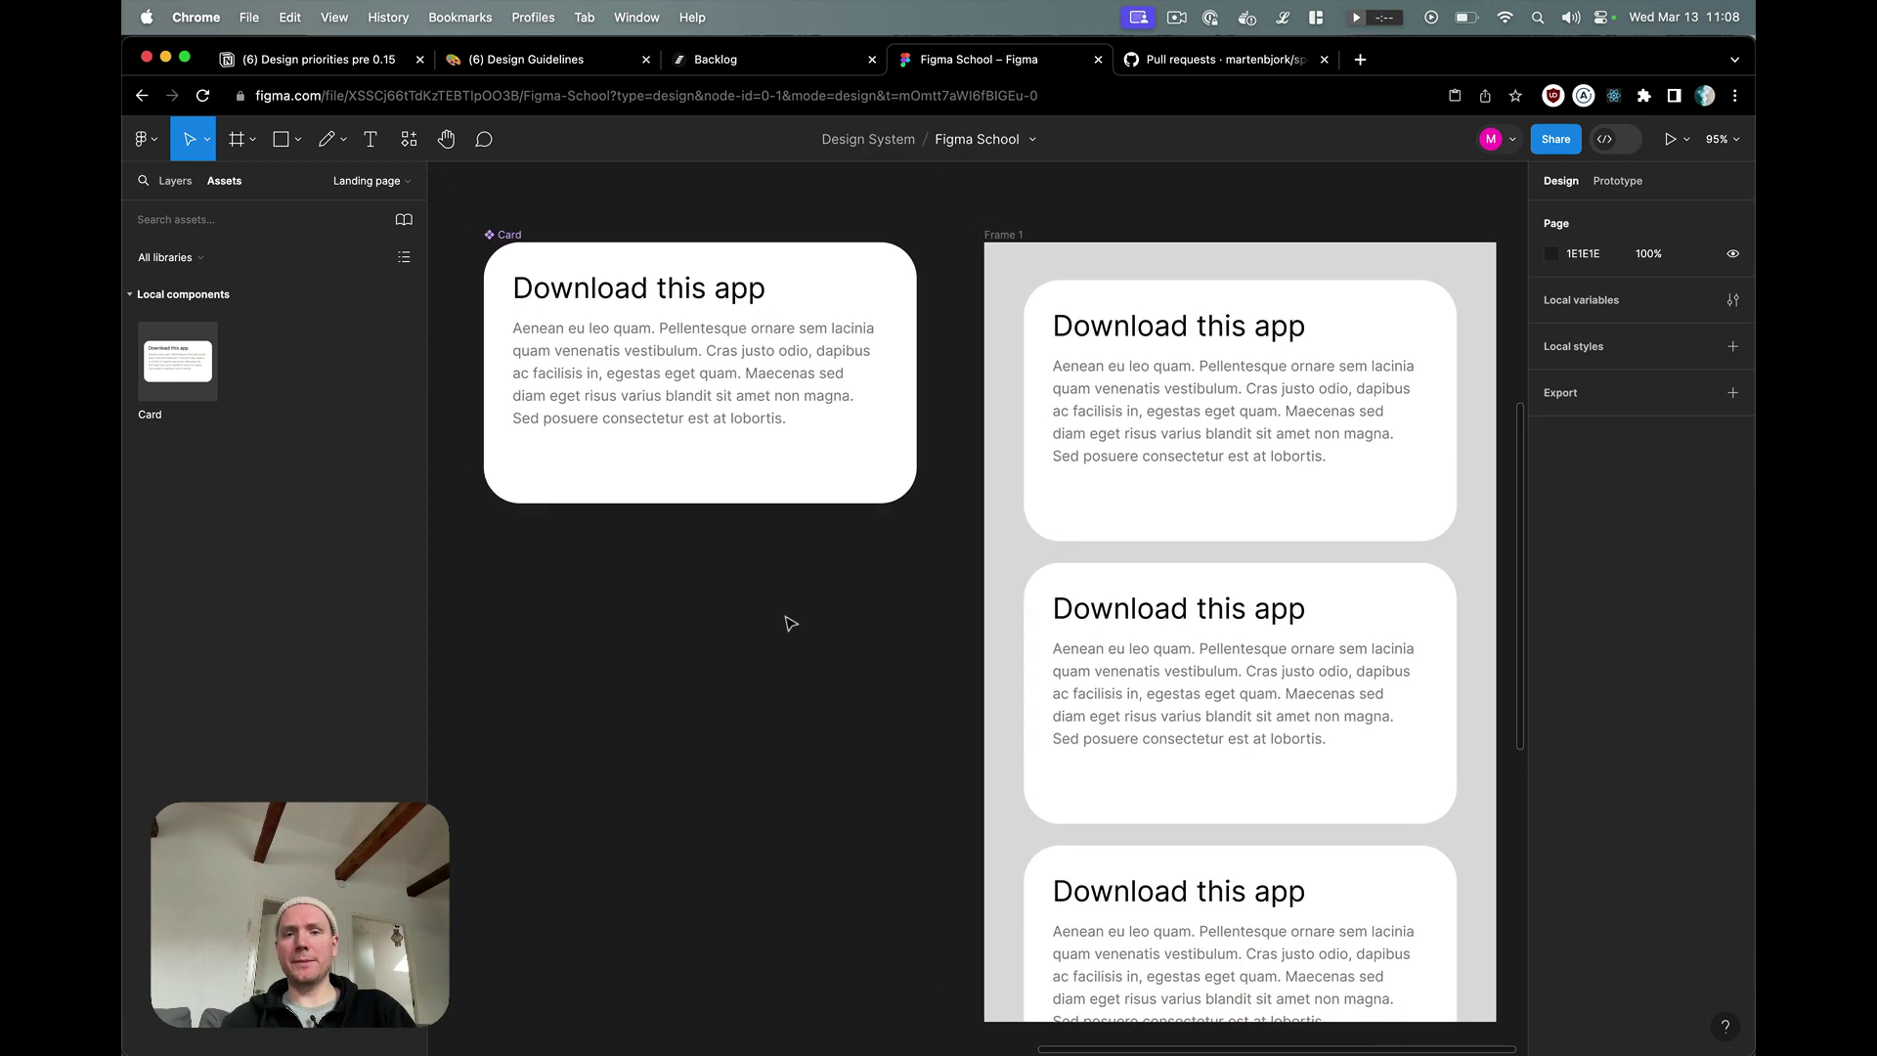
left_click(1290, 422)
left_click(1312, 596)
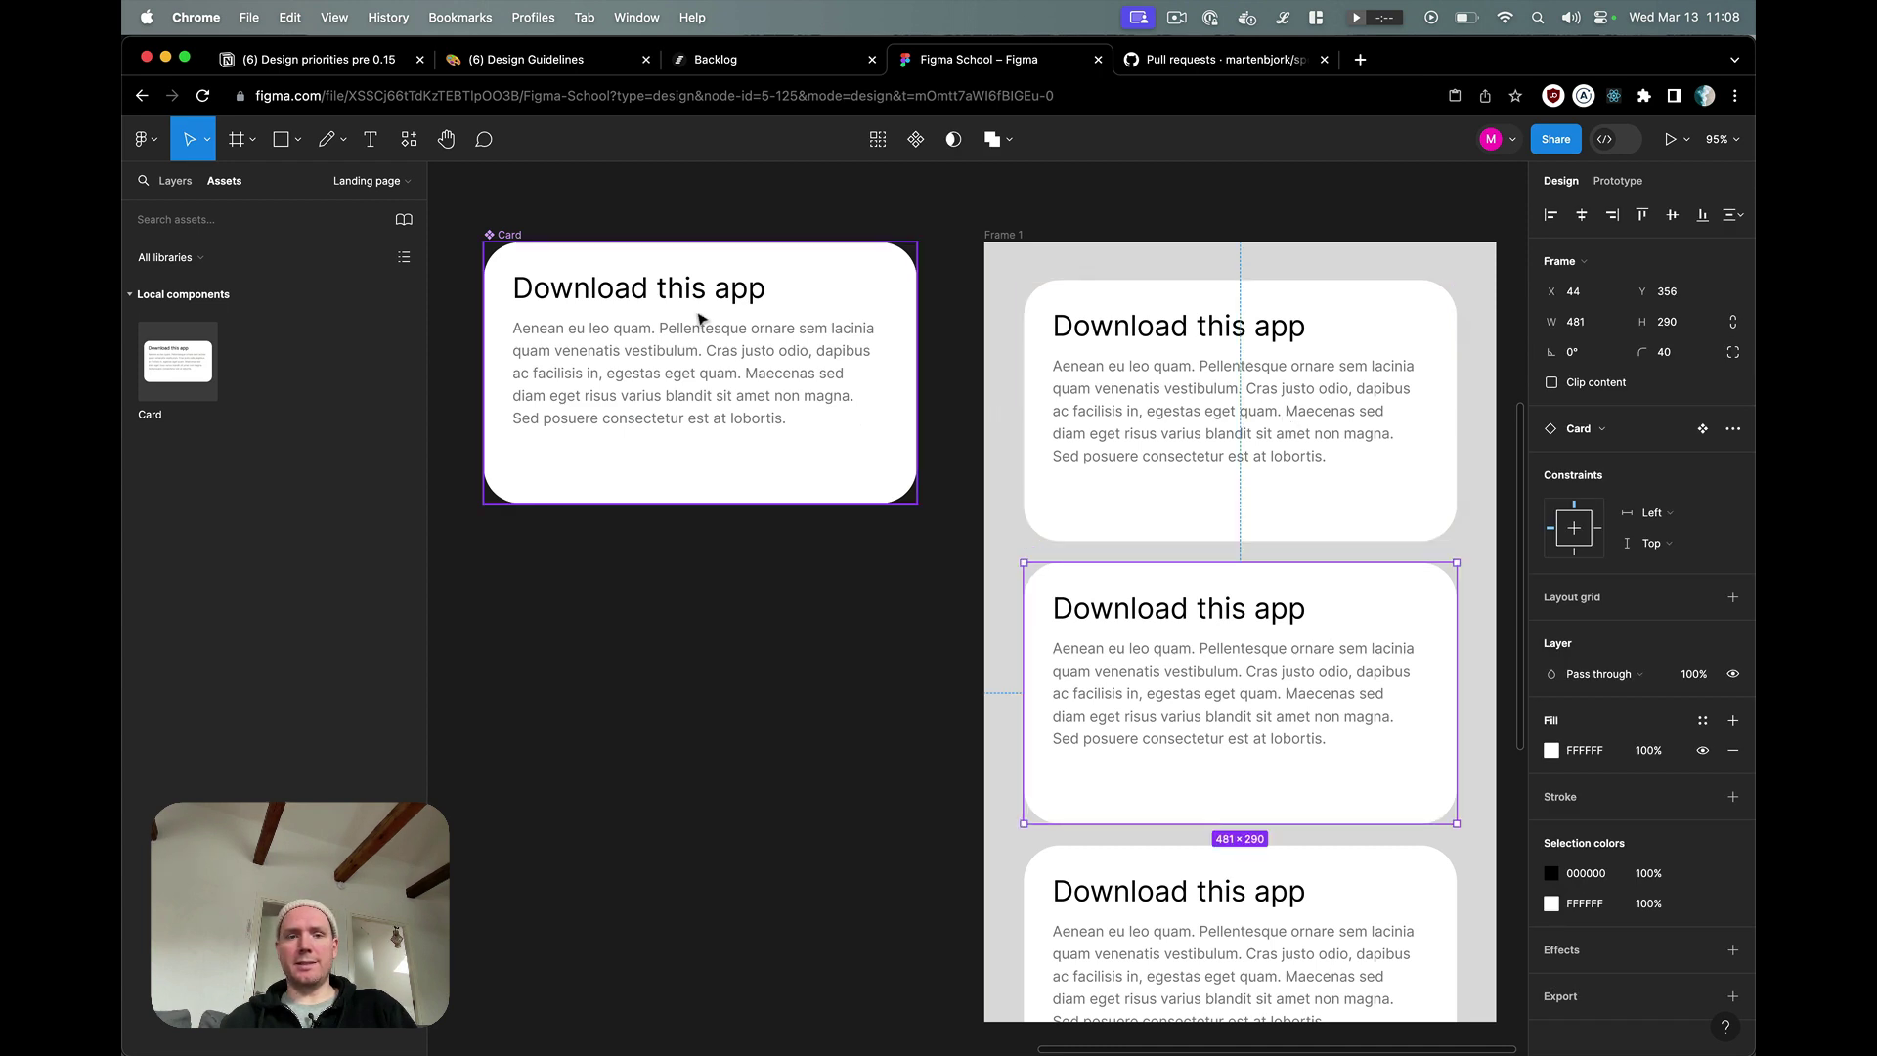
left_click(697, 315)
left_click(1165, 485)
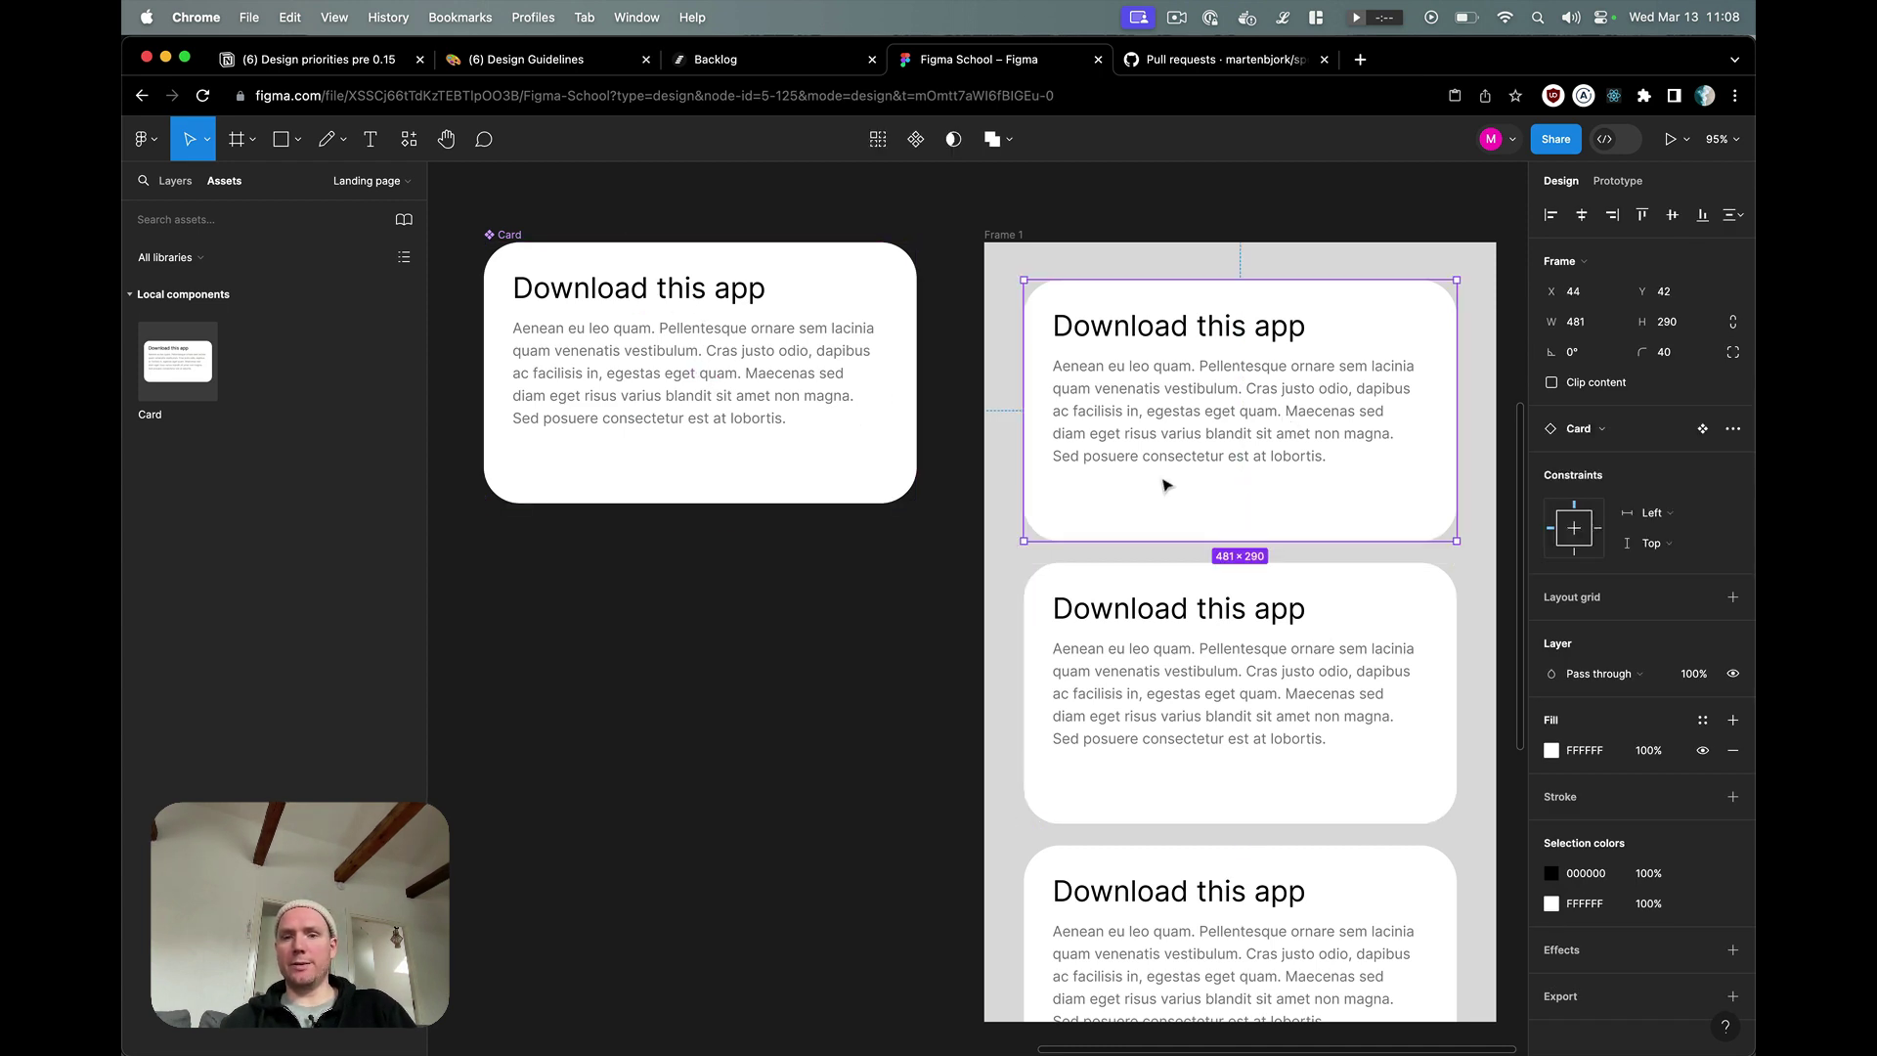
- Change the heading text of the main Card component to "Download this app!"
left_click(799, 344)
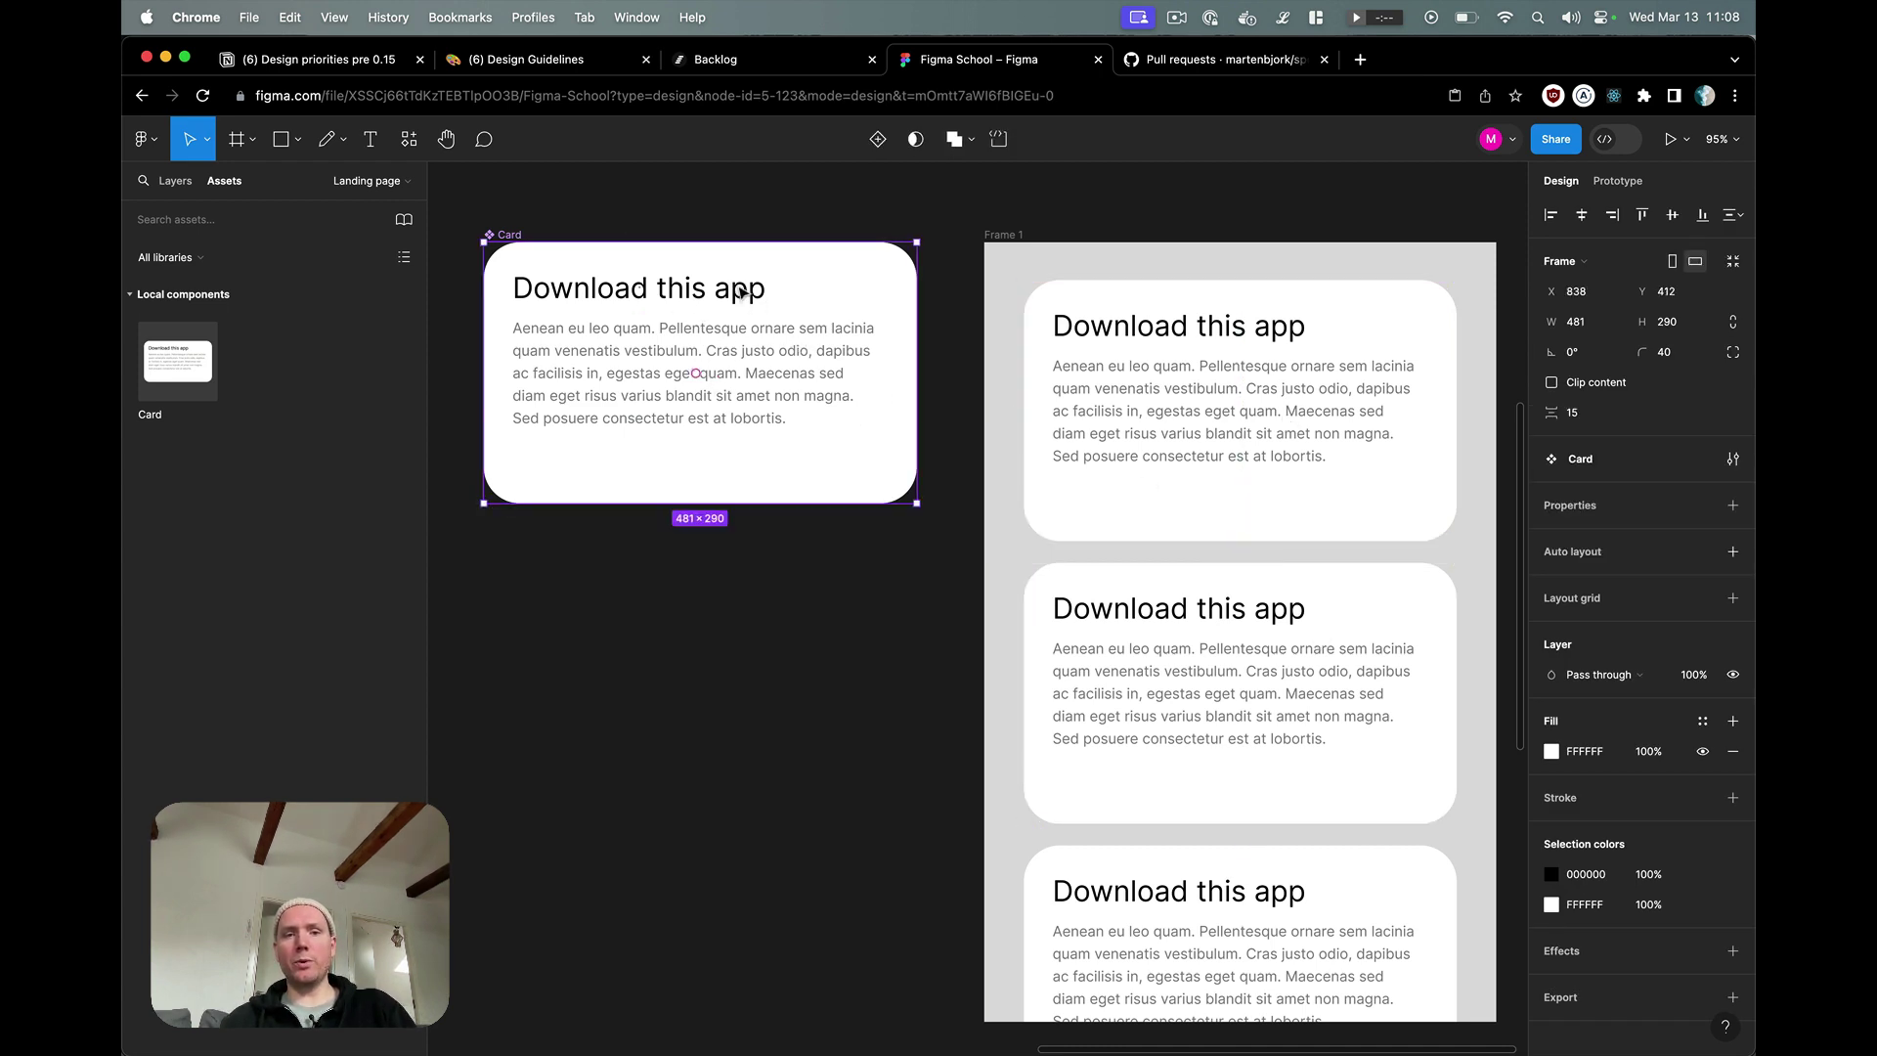
double_click(740, 291)
double_click(740, 292)
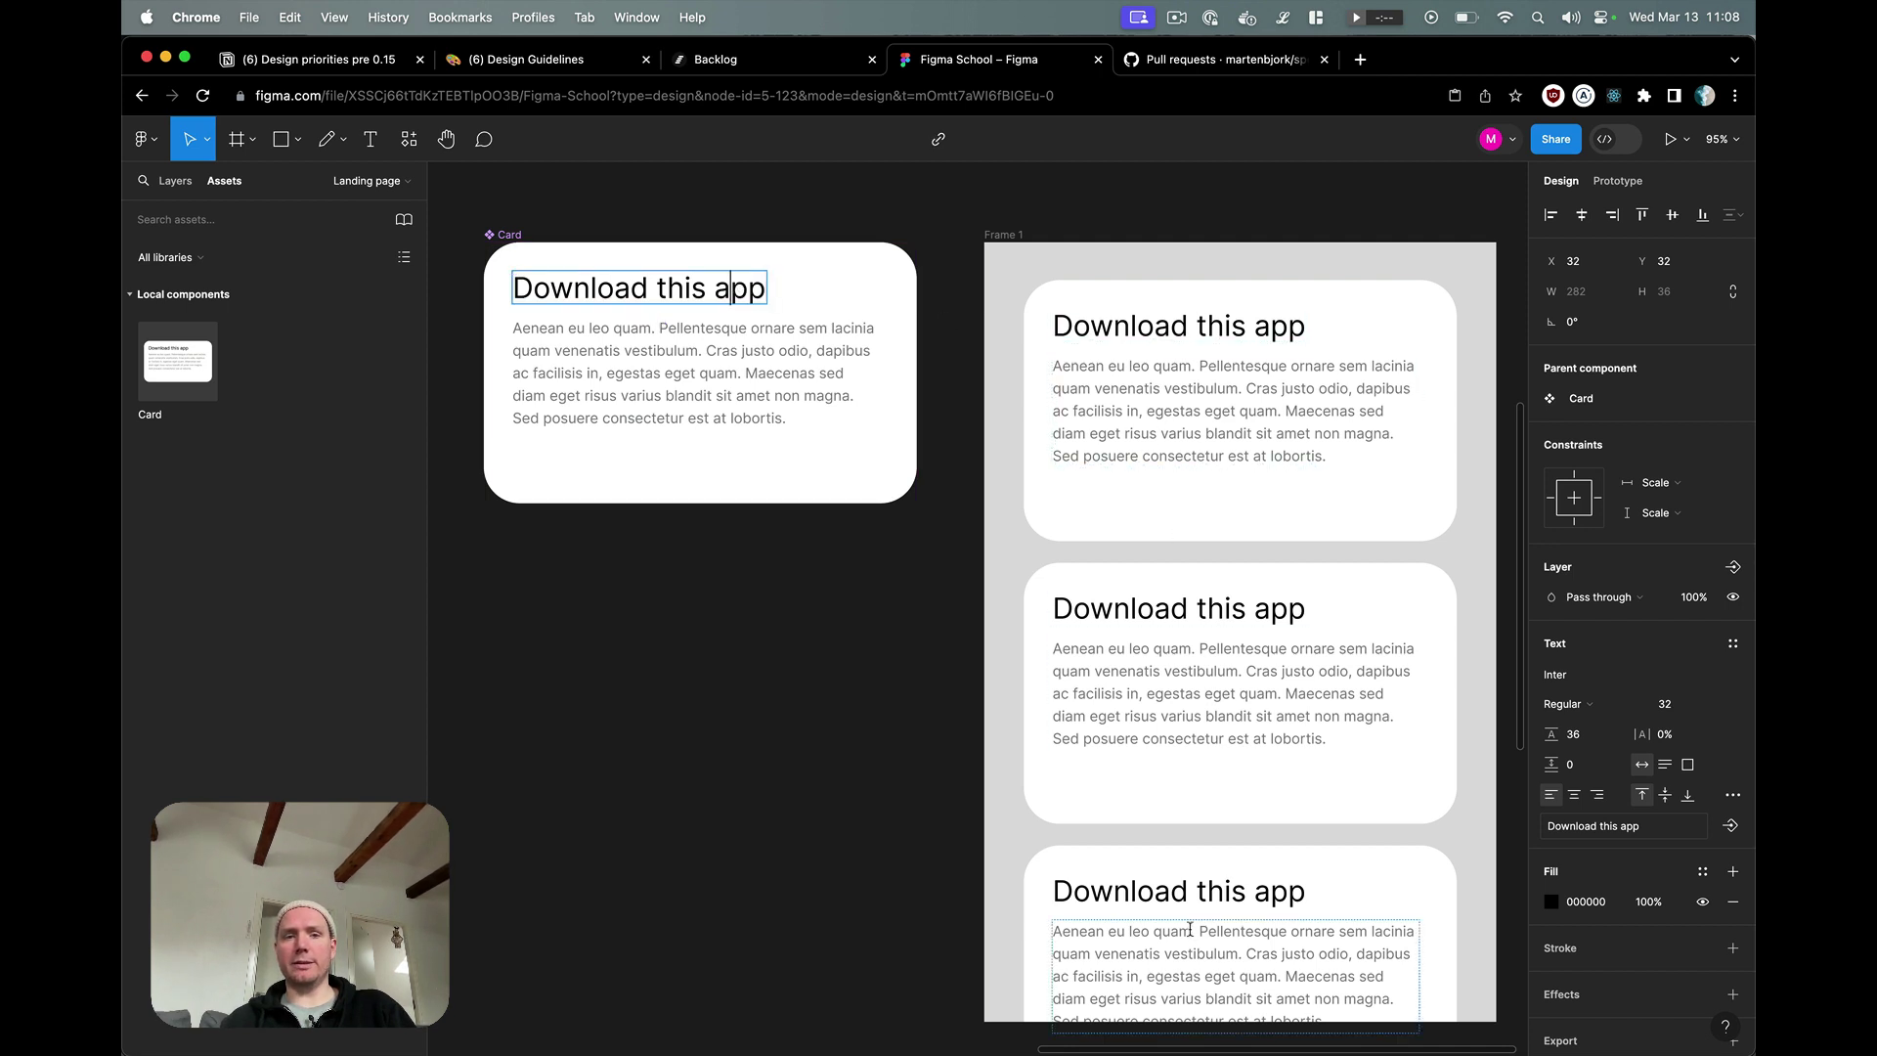
left_click(772, 289)
type("!")
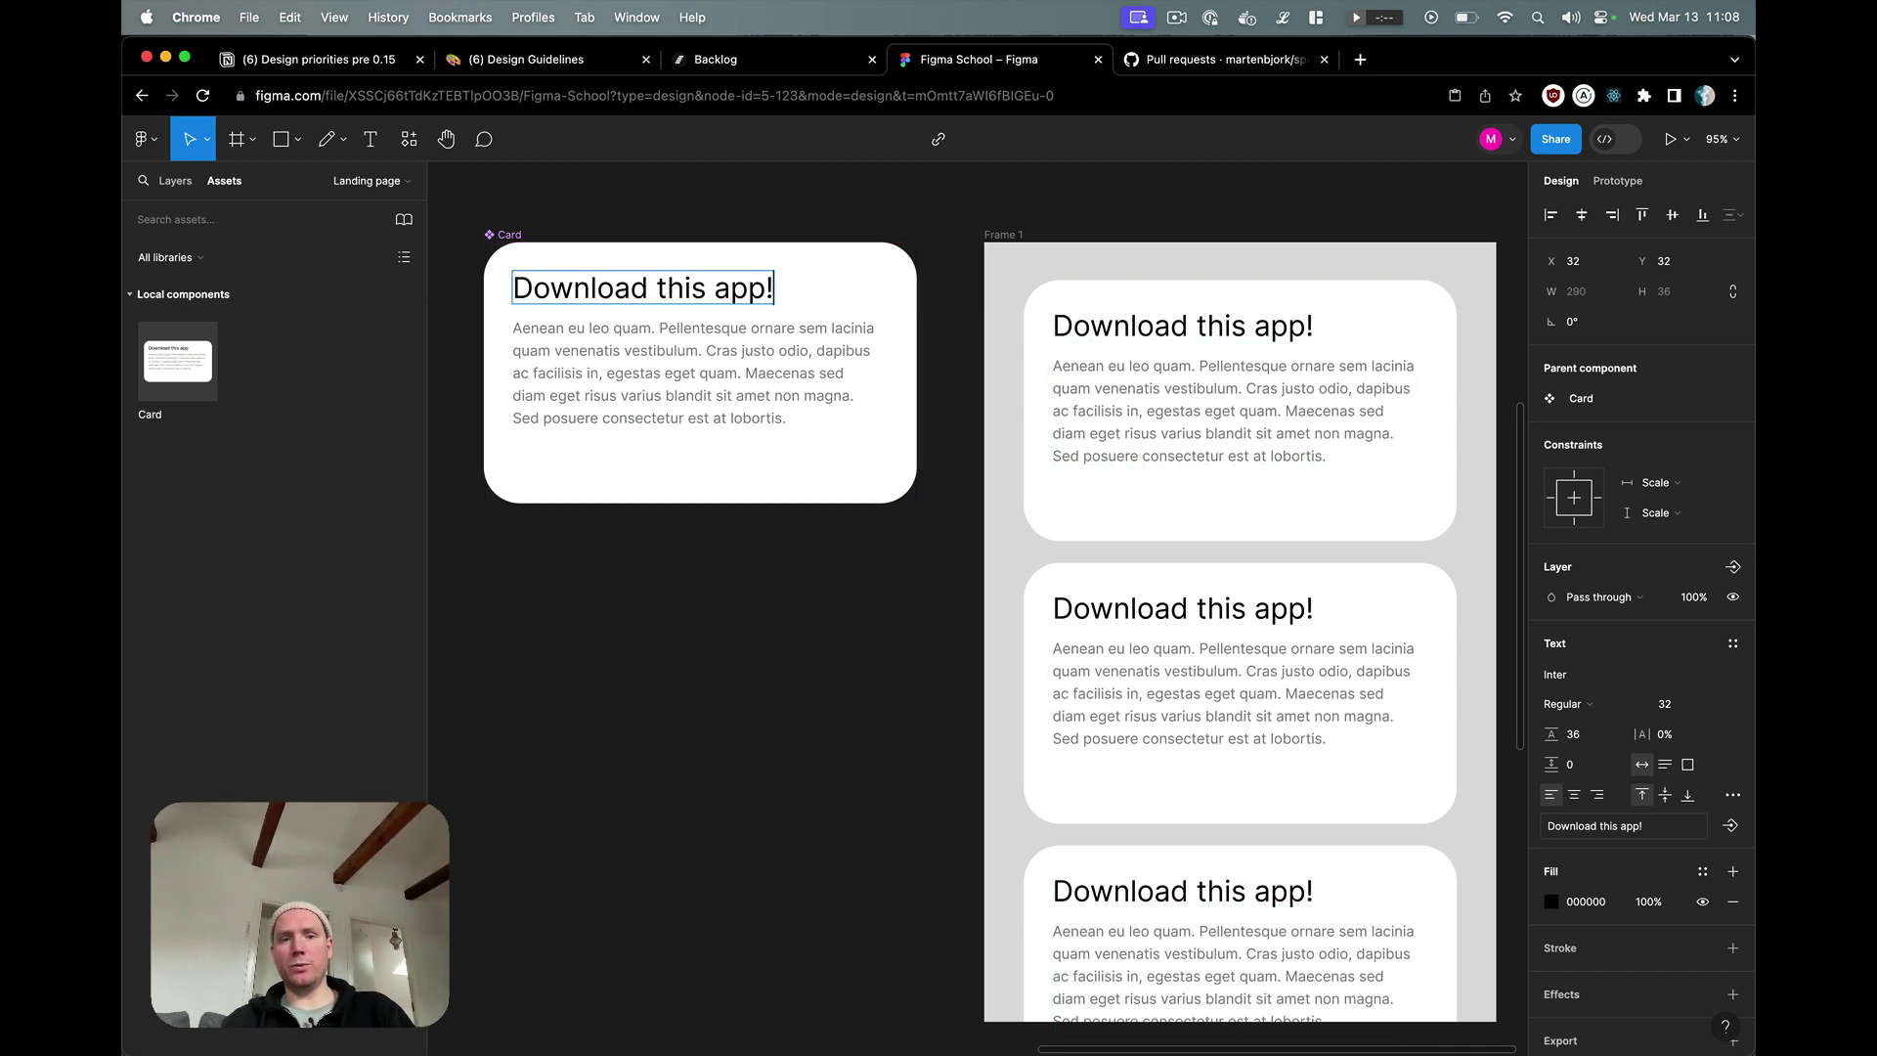
type("!!!!!!")
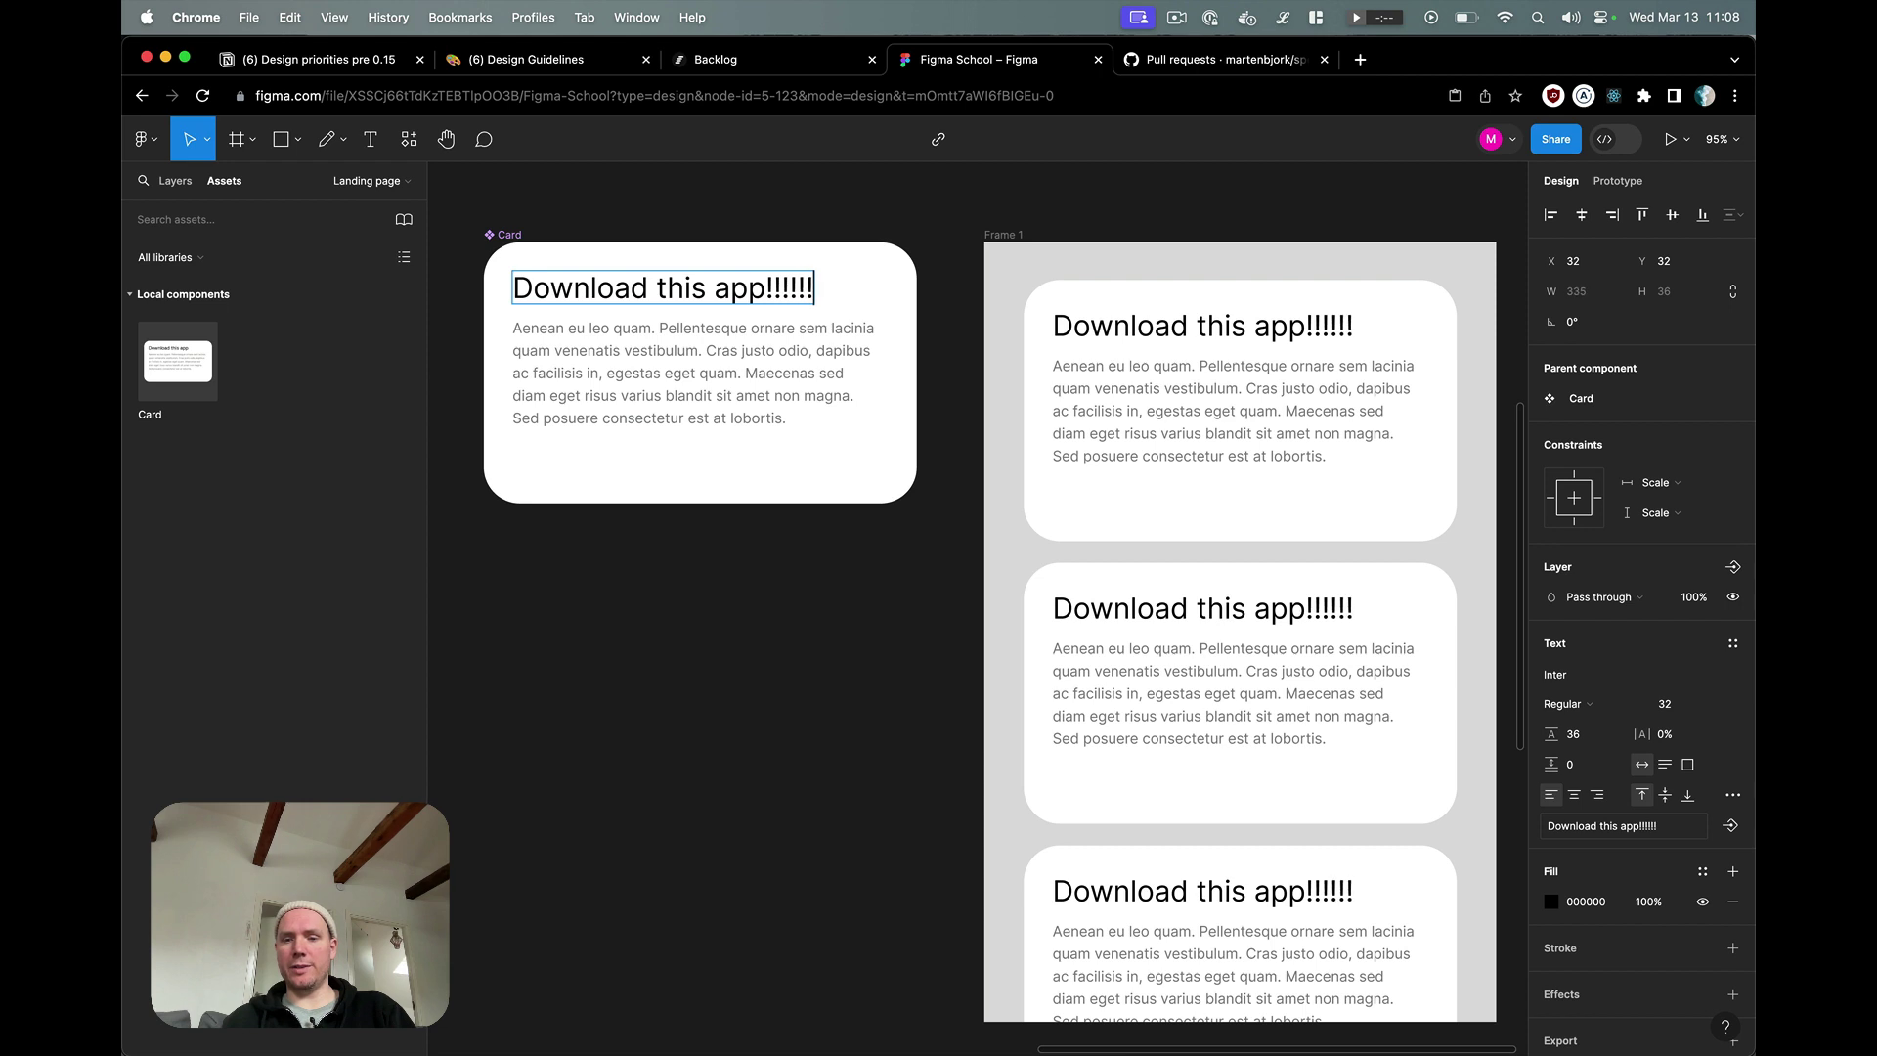
key("BackSpace")
key("BackSpace")
key("BackSpace")
key("BackSpace")
key("BackSpace")
key("BackSpace")
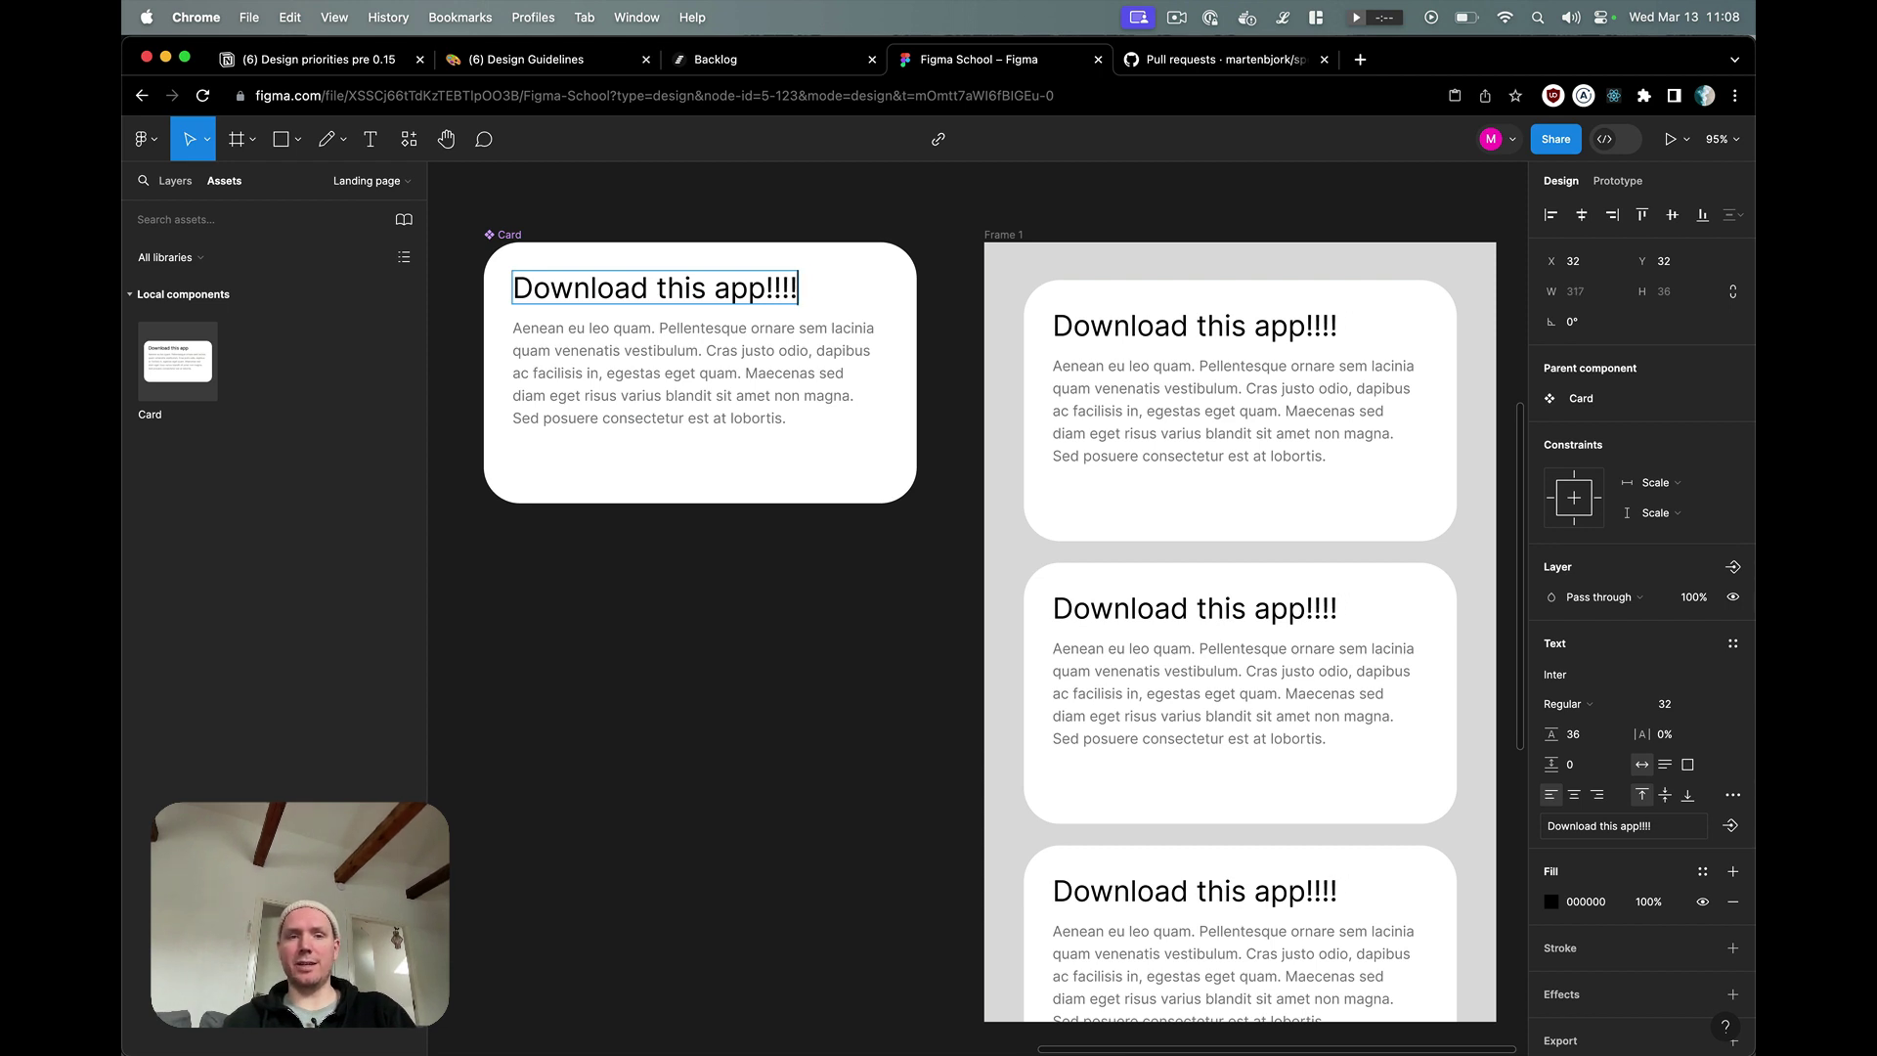
left_click(567, 204)
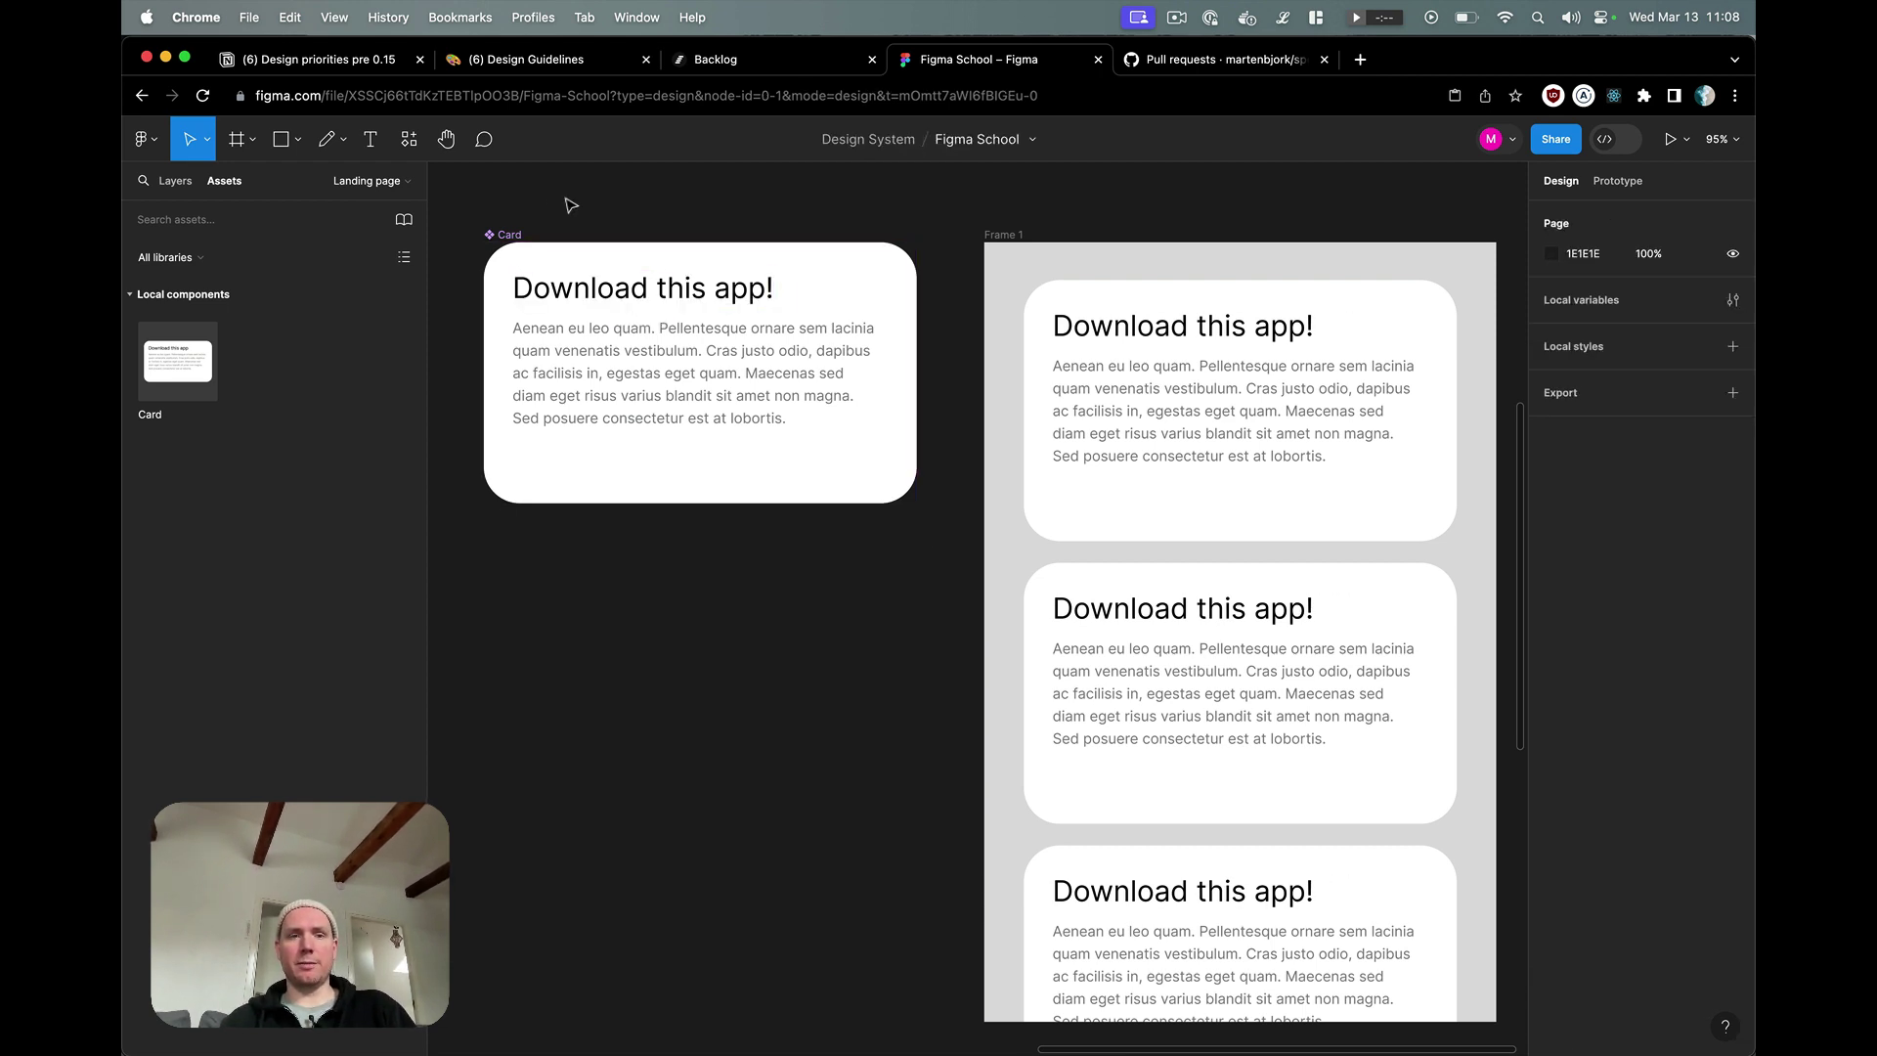
- Try out another fill colour on the main Card component and return it to FFFFFF
left_click(494, 238)
left_click(1552, 751)
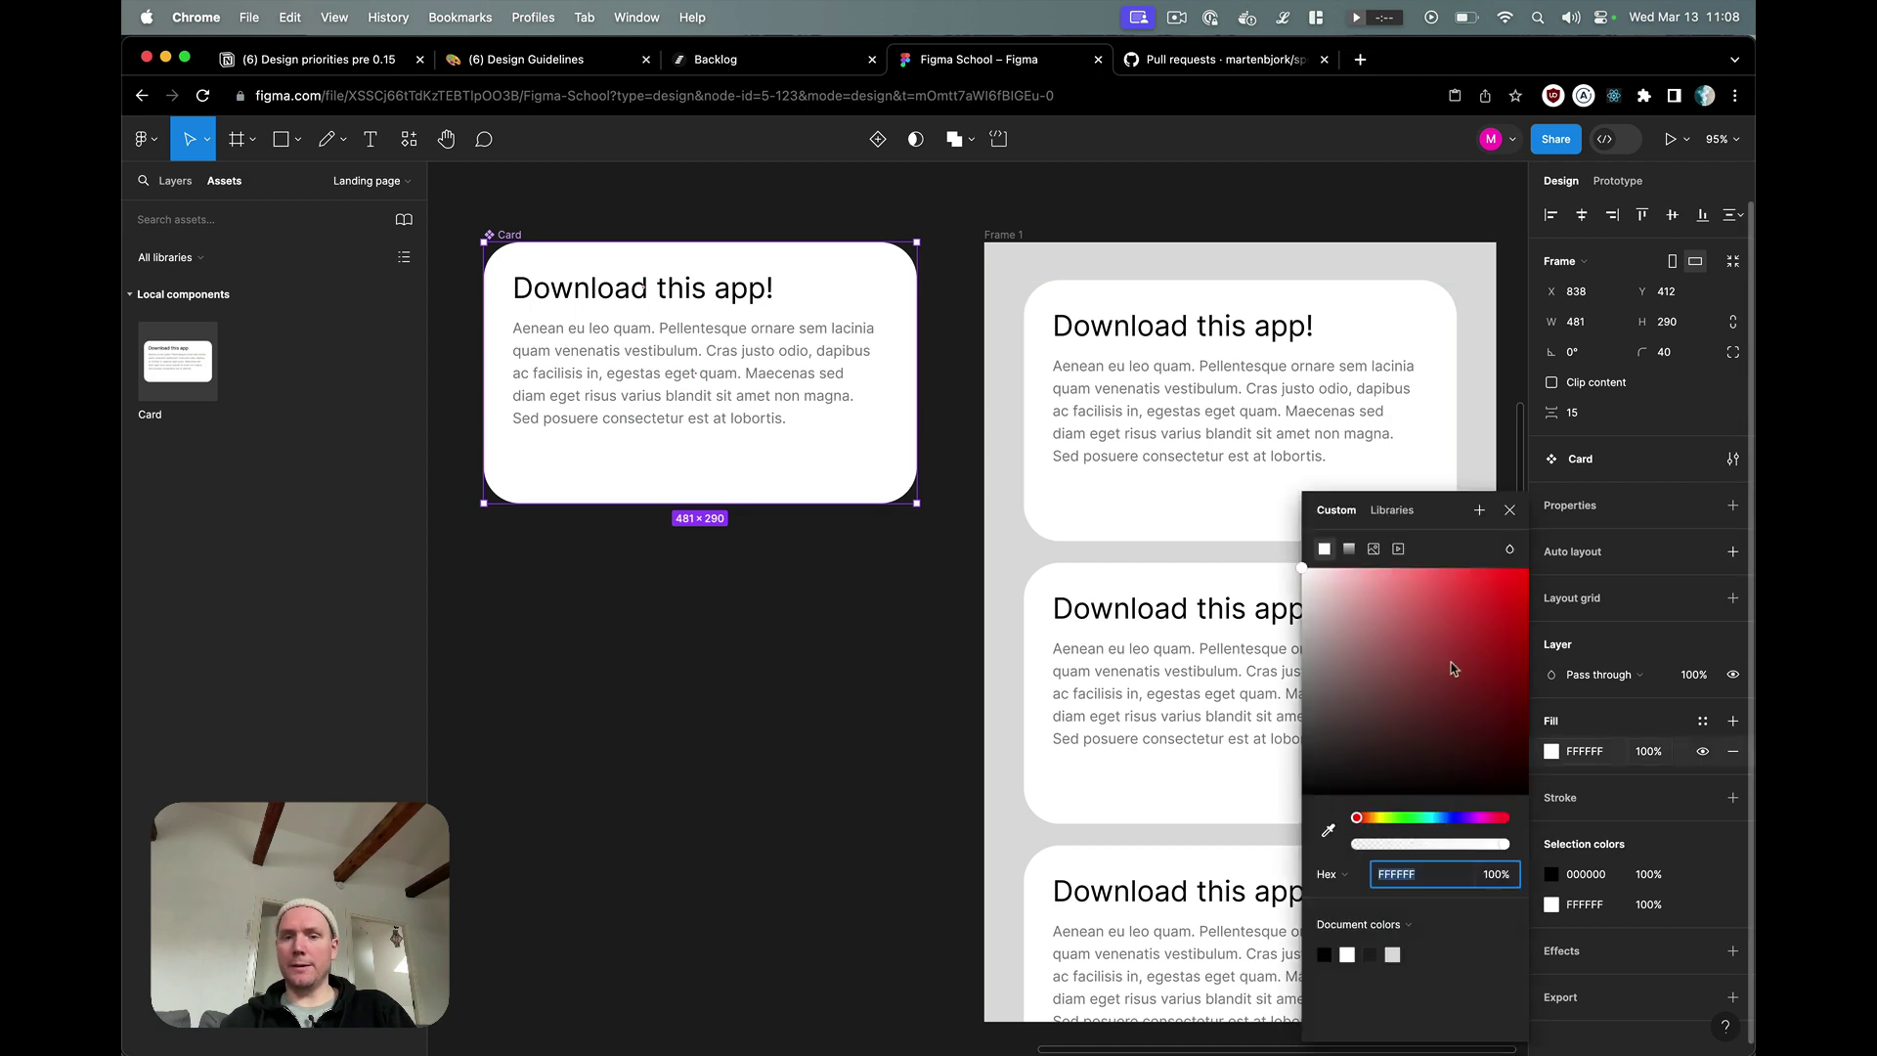
left_click_drag(1509, 594, 1202, 500)
left_click(698, 700)
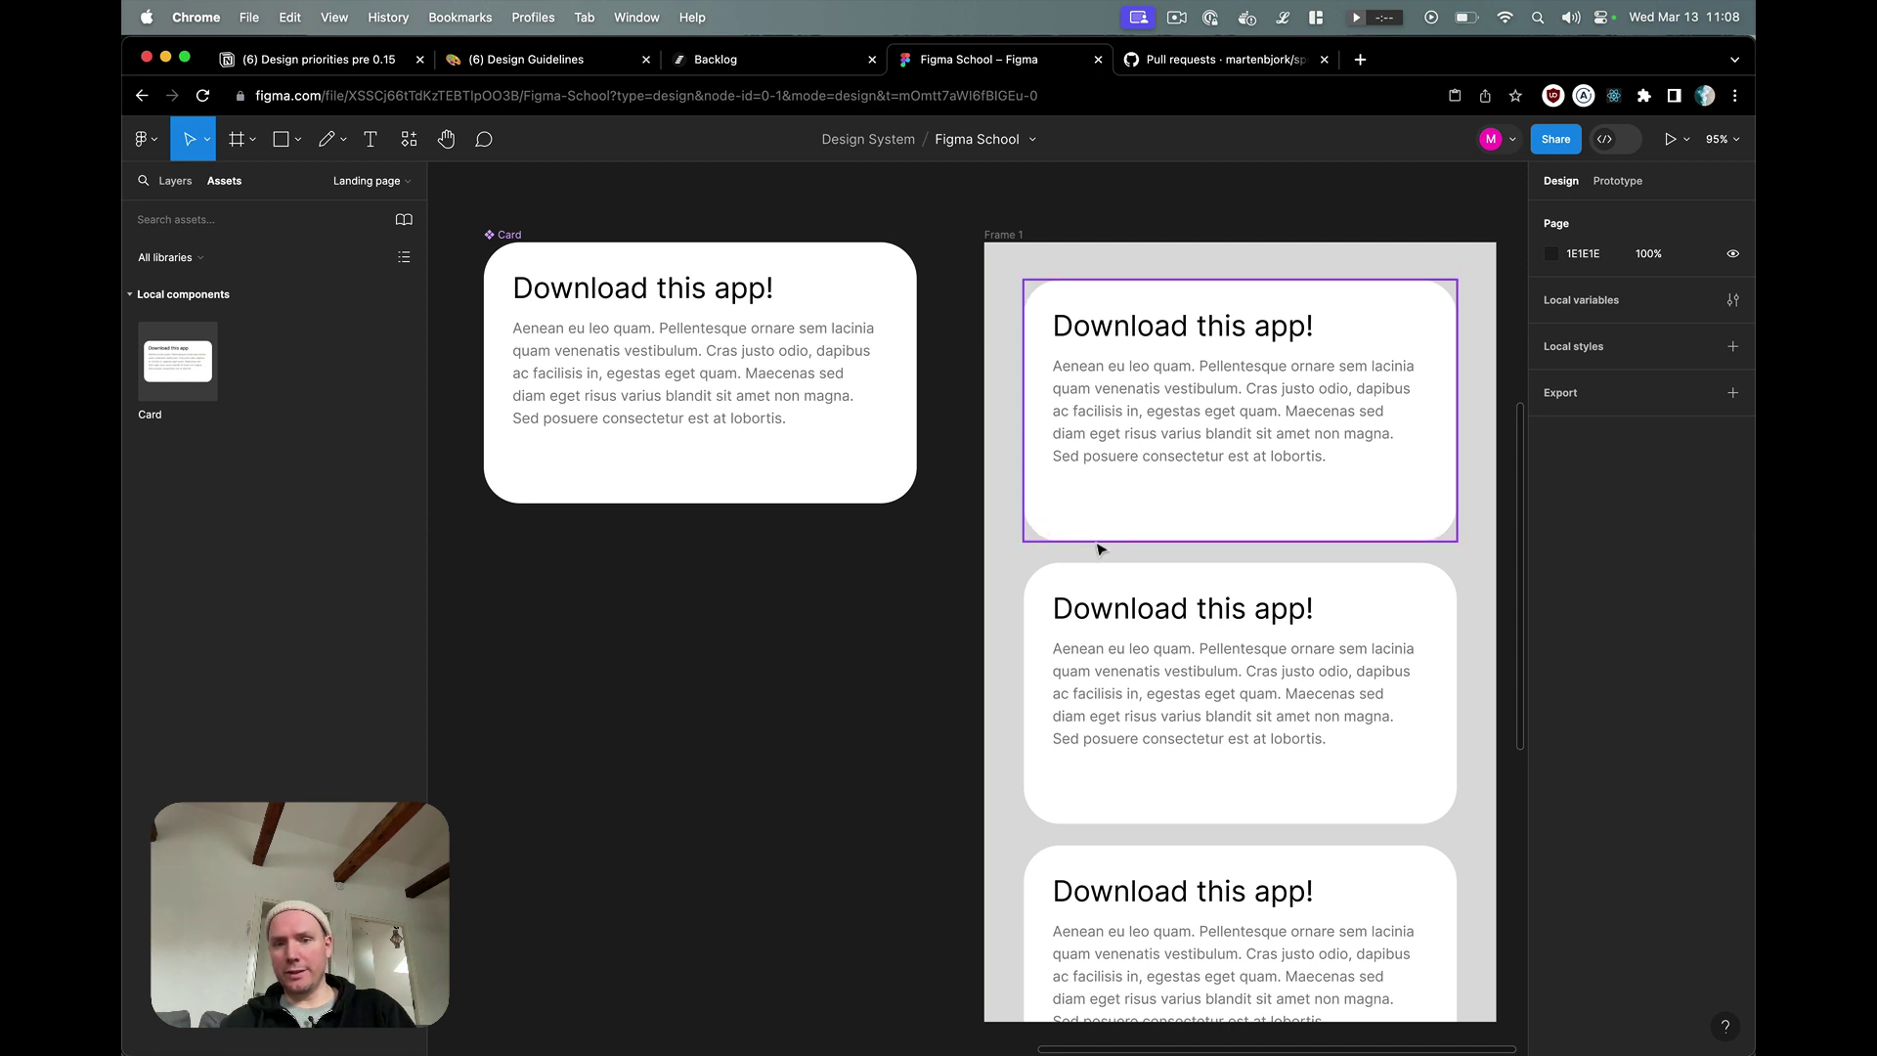
- Add a drop shadow effect with a blur of 24 to the main Card component
left_click(511, 238)
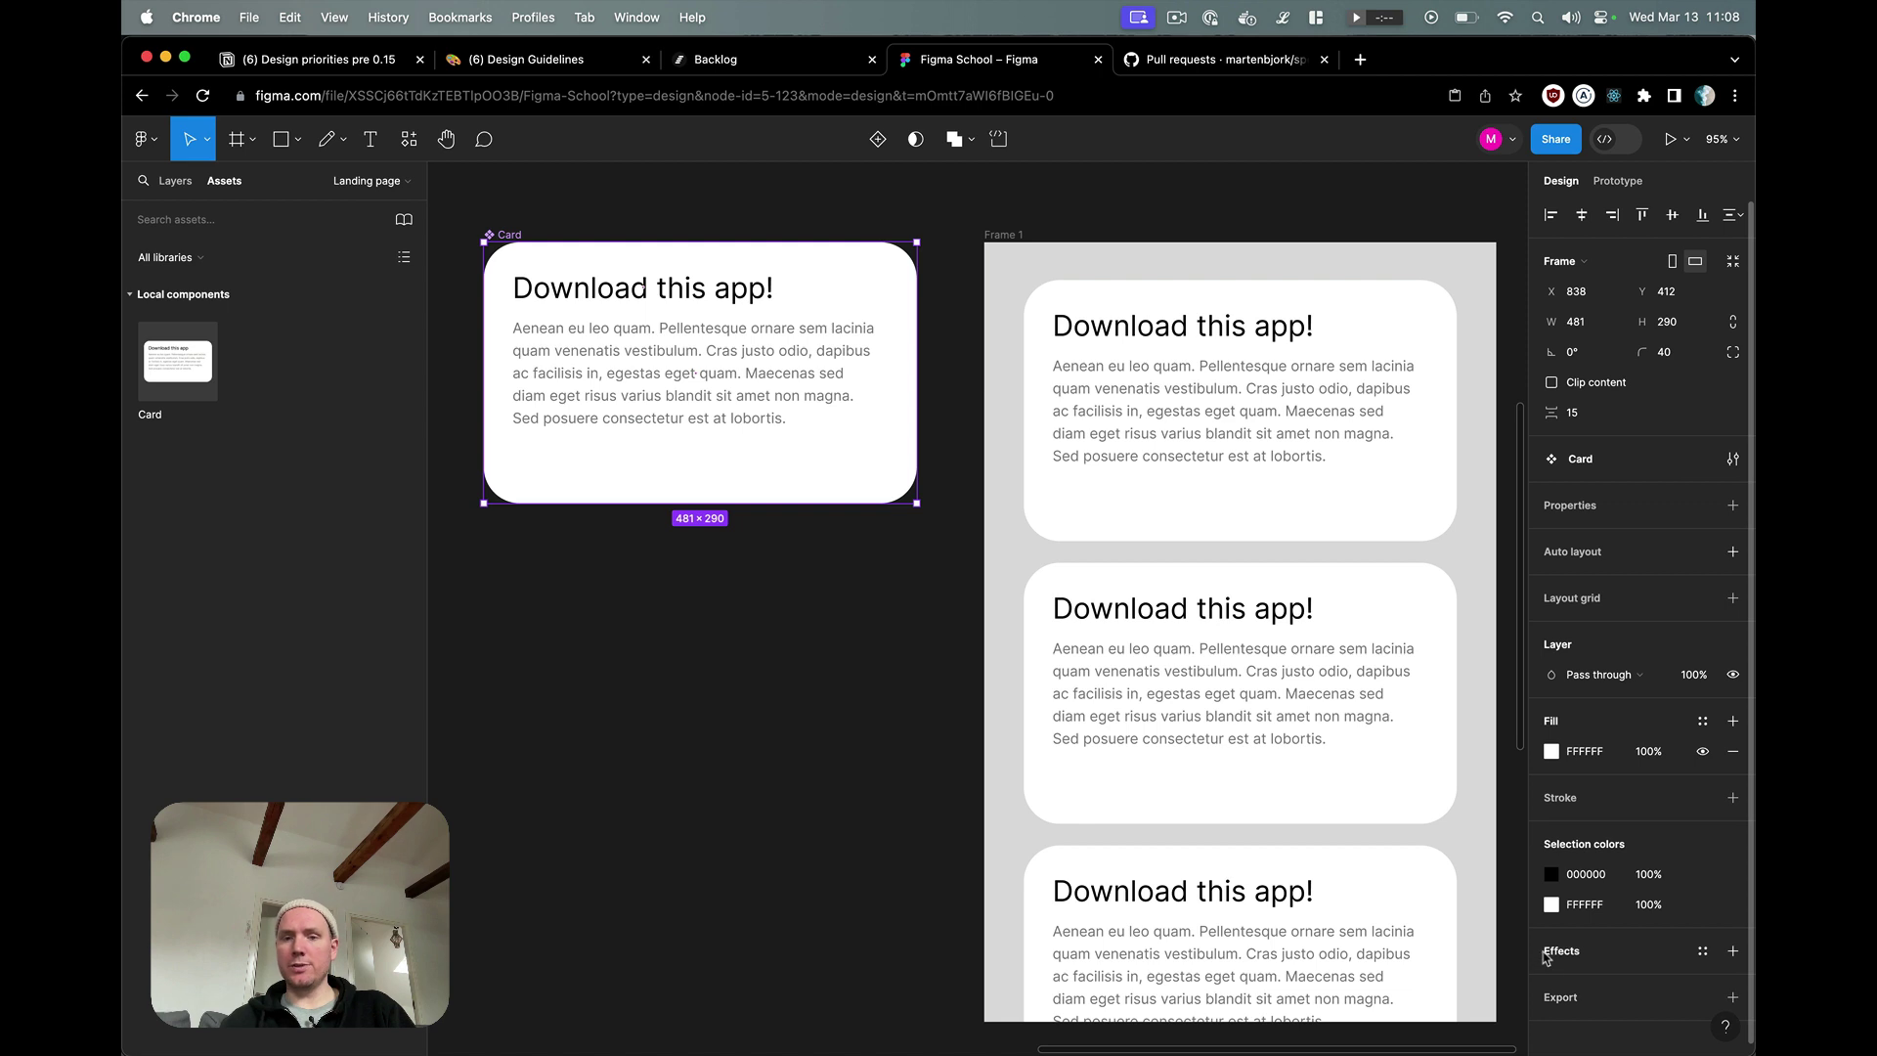
left_click(1733, 950)
scroll(1656, 933, "down", 1)
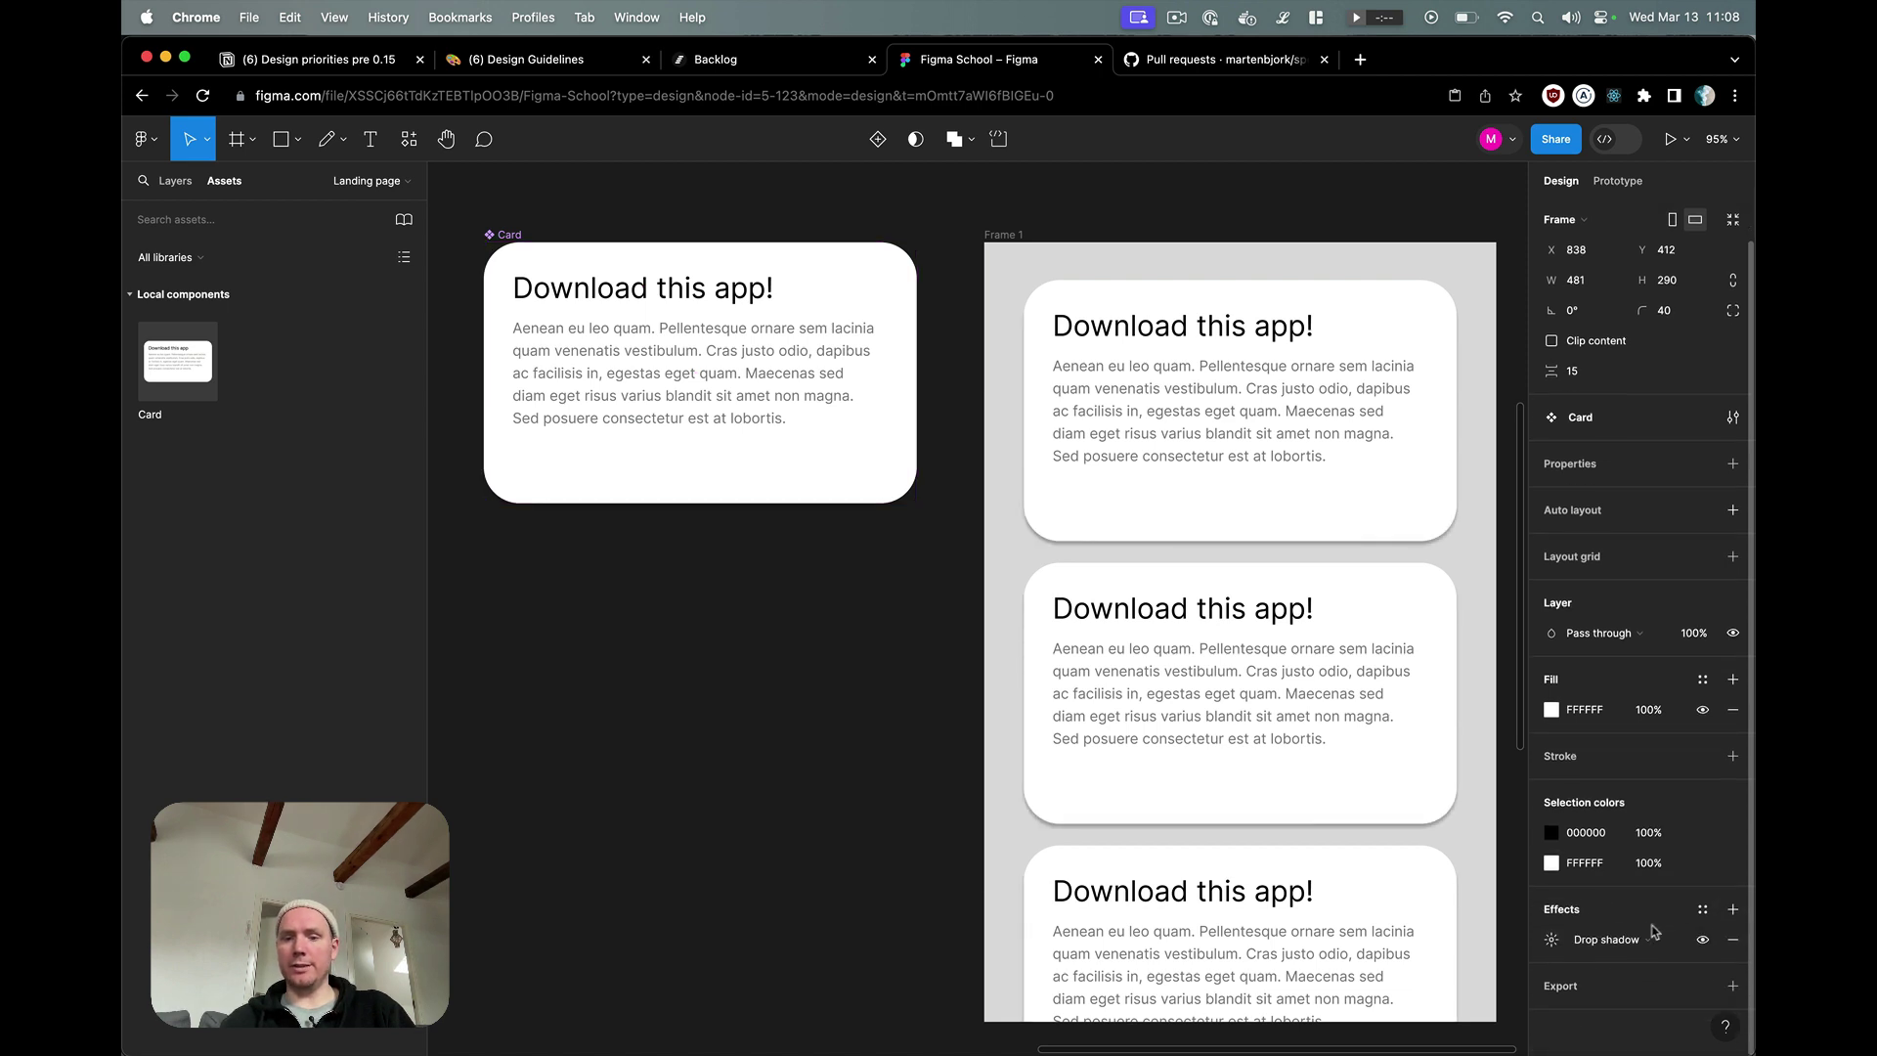
left_click(1550, 945)
left_click(1464, 917)
key("shift+Up")
key("shift+Up")
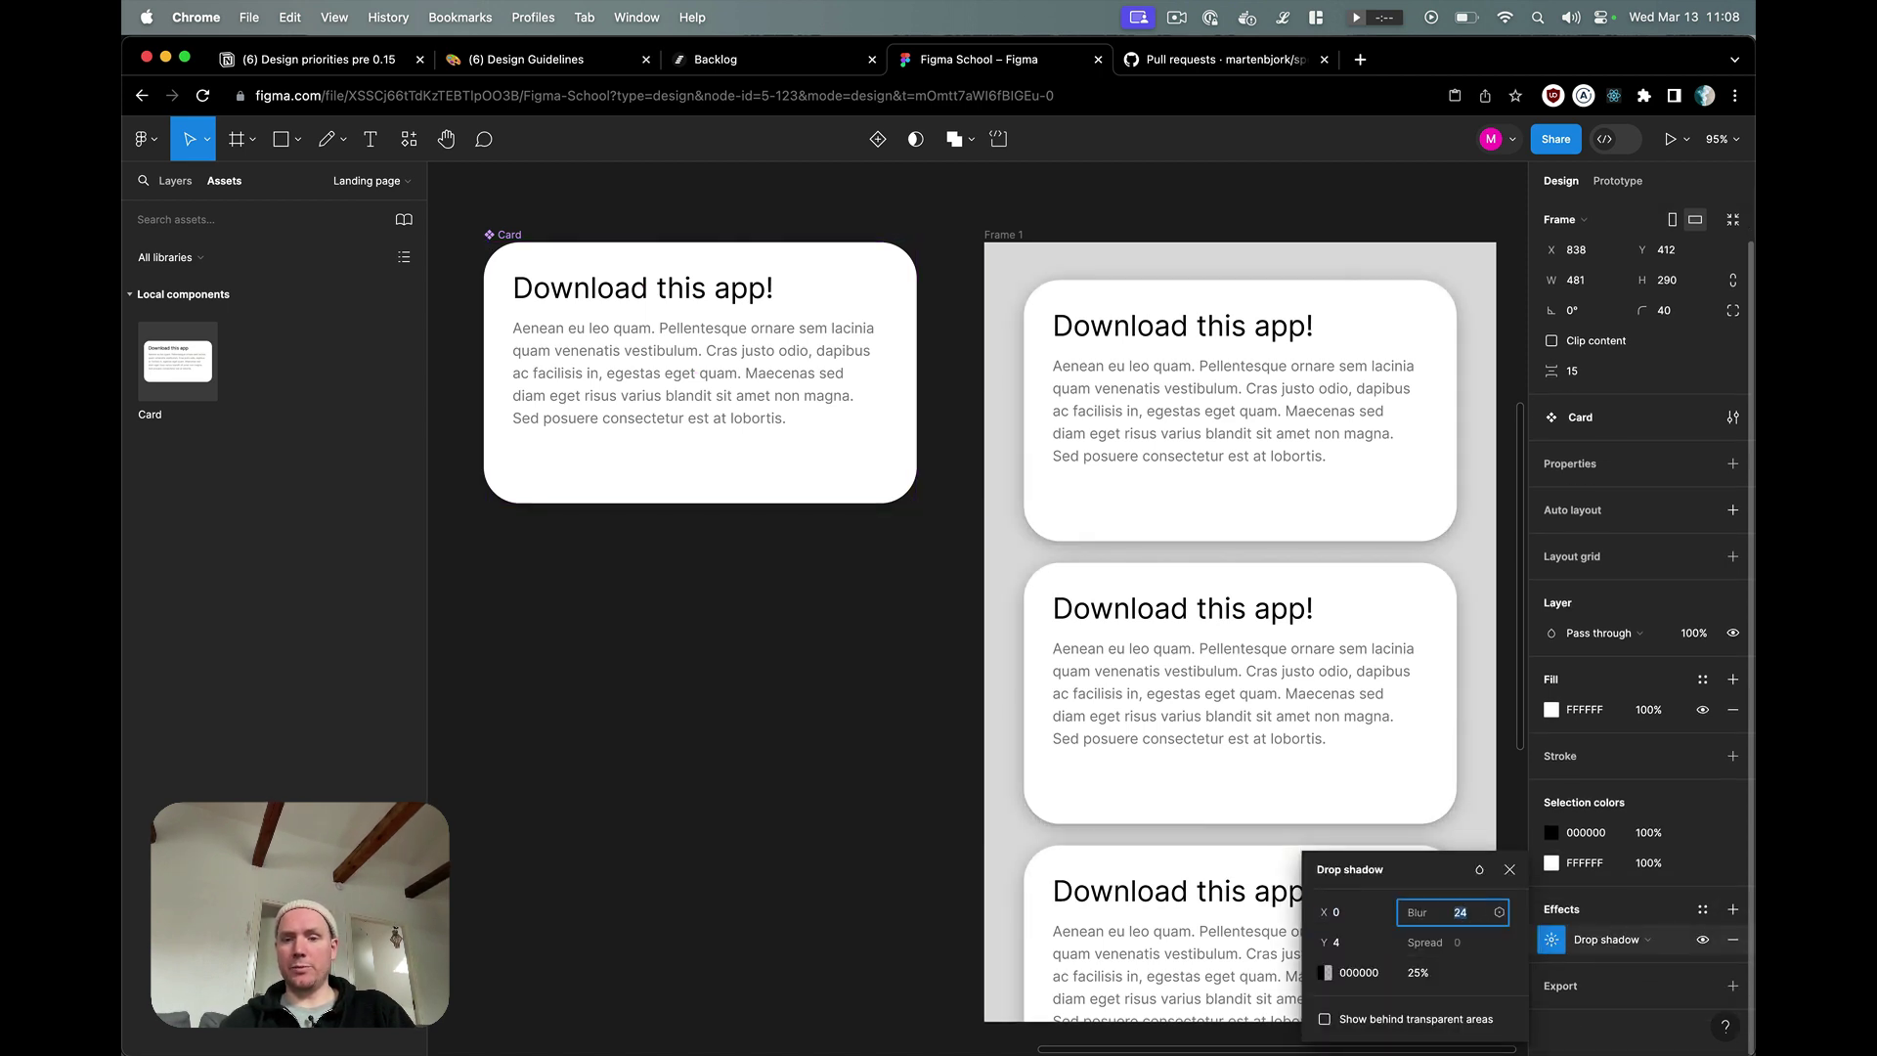
- Set the opacity of the main Card component's drop shadow to 5% and deselect the component
left_click(1418, 973)
type("5")
key("Return")
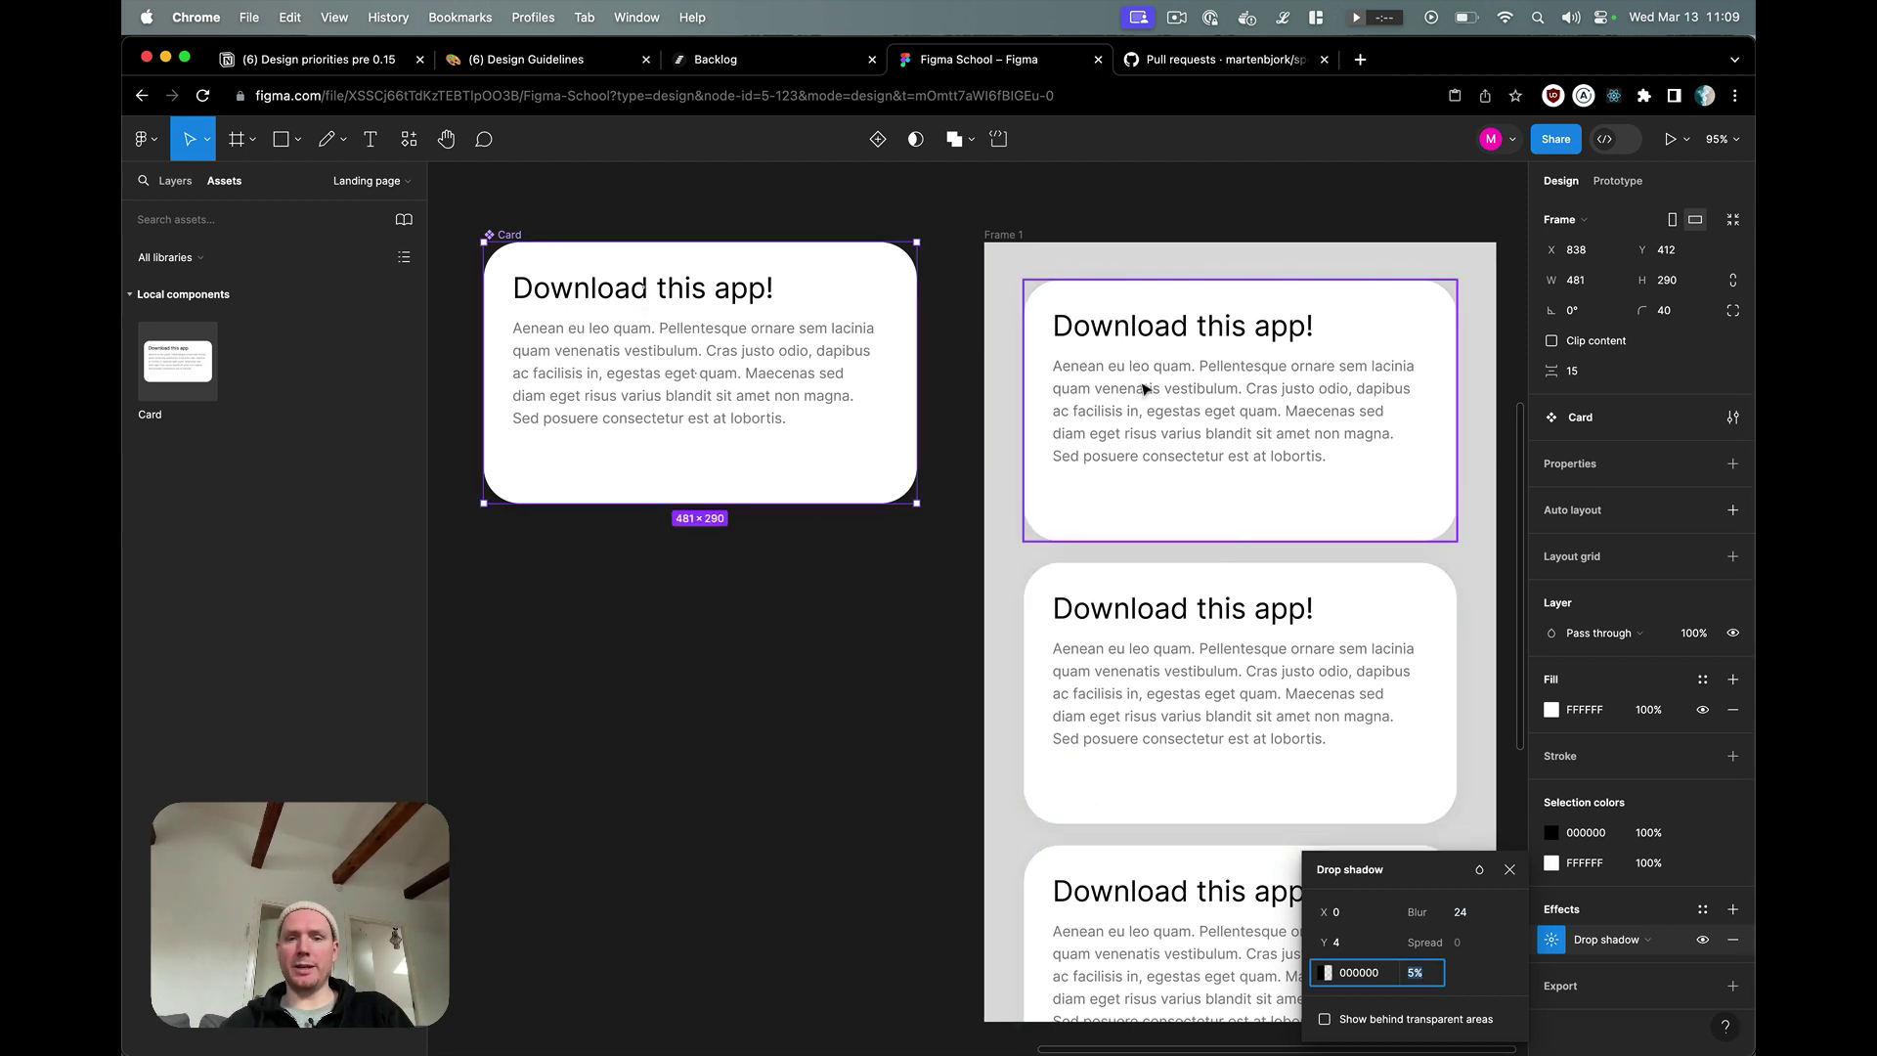
scroll(1114, 787, "down", 1)
scroll(1115, 787, "right", 1)
left_click(864, 738)
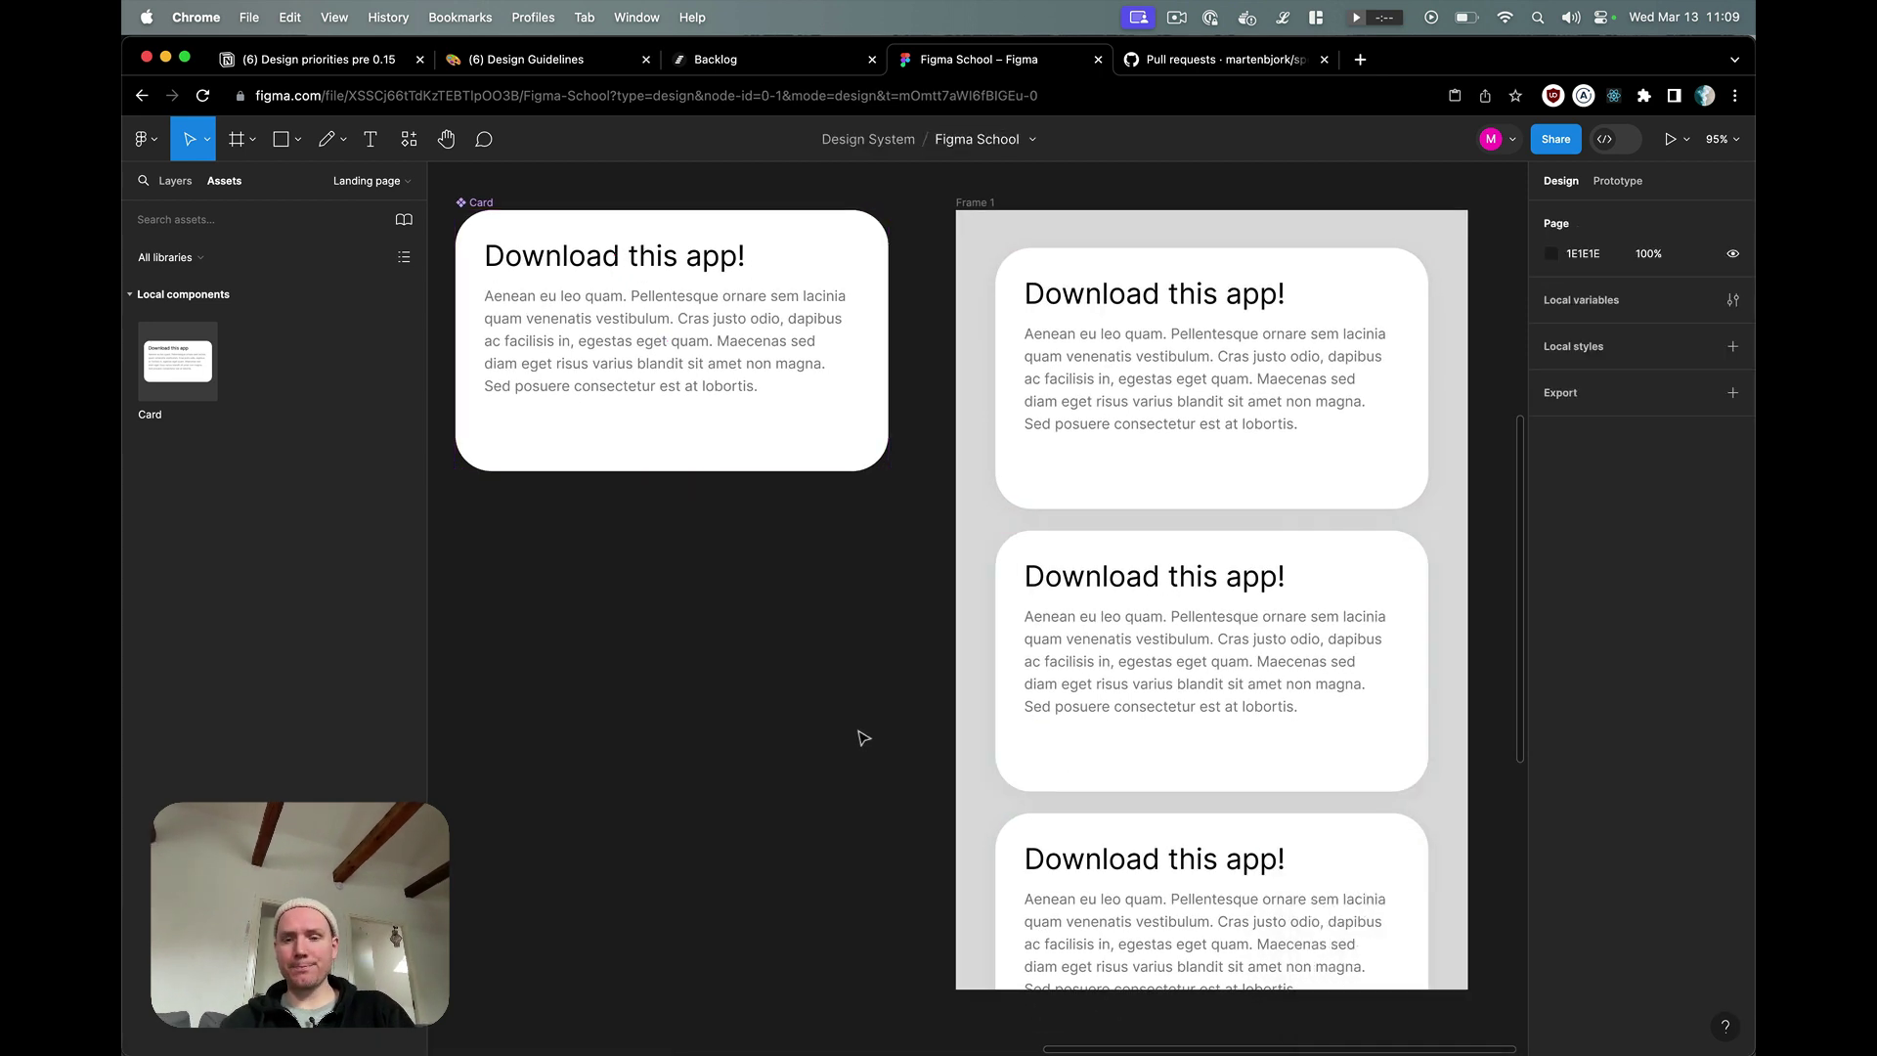
- Replace the heading of the first Card instance in the frame with "Down Fruit Ninja"
left_click(1132, 406)
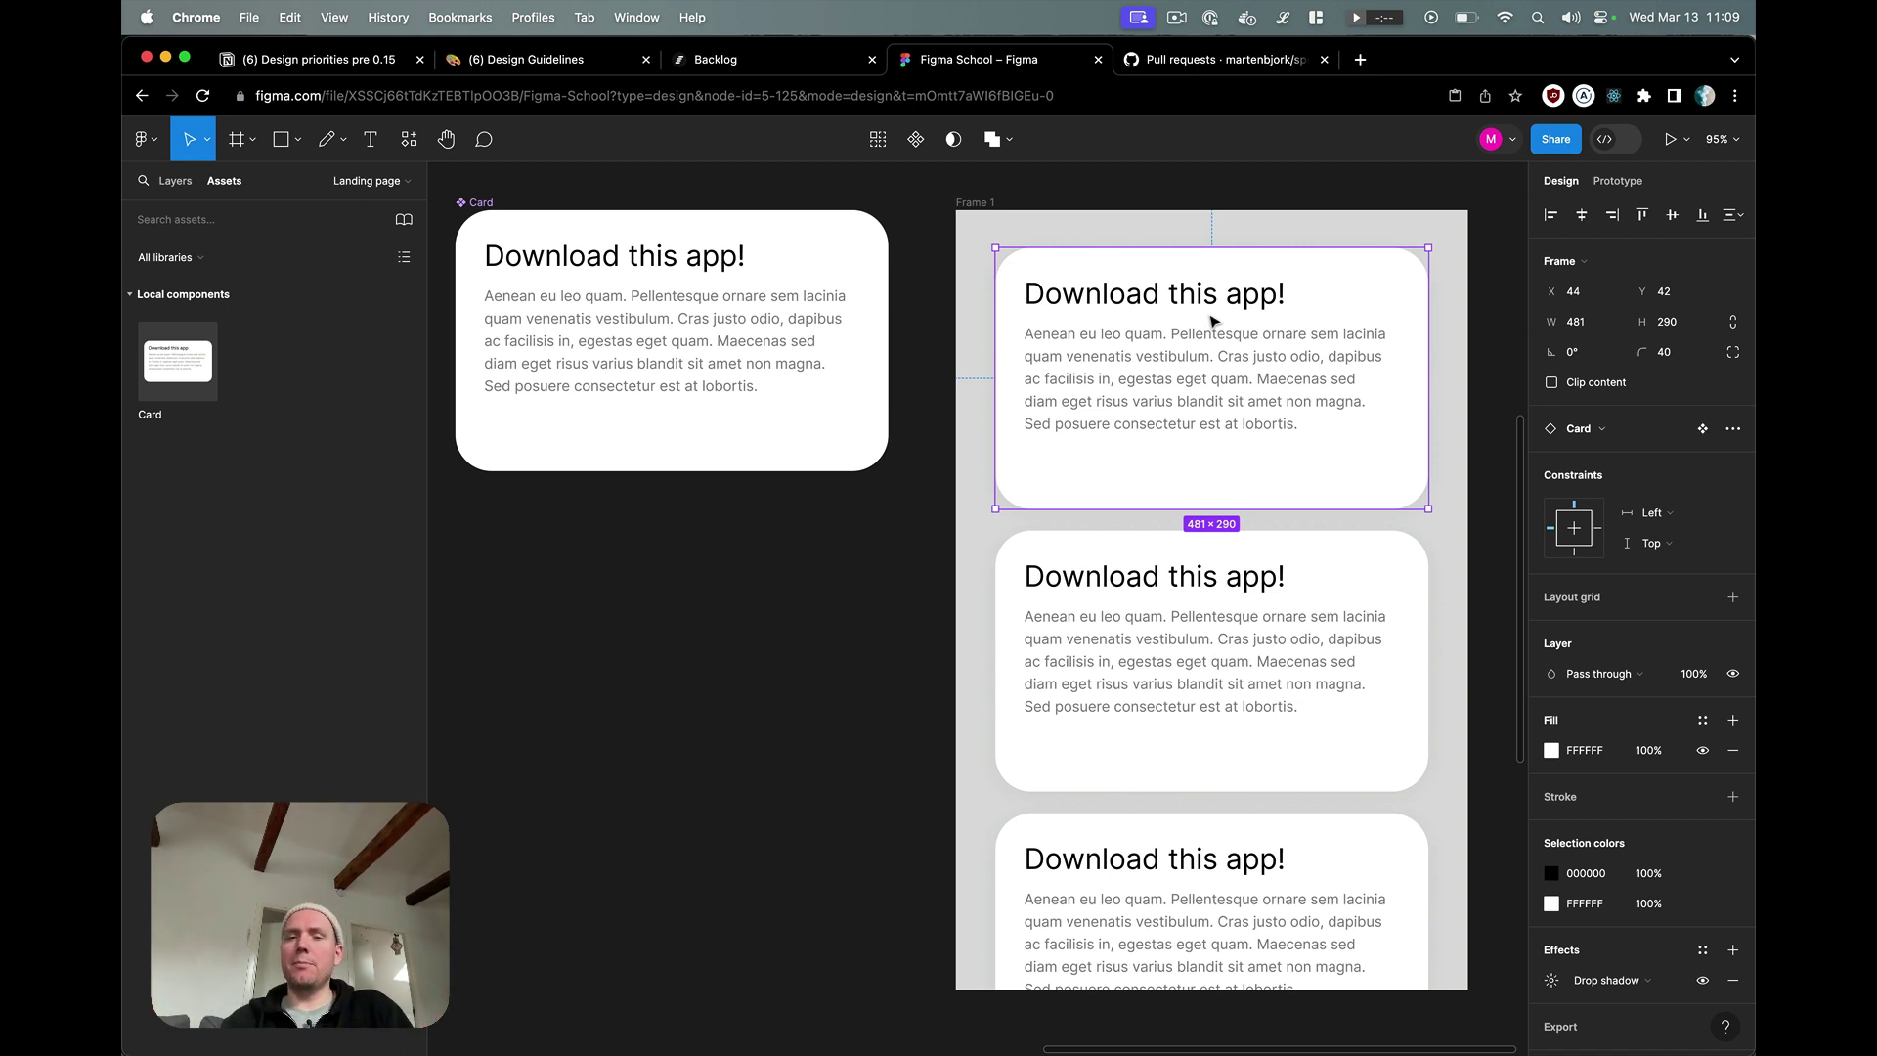
double_click(1214, 310)
double_click(1218, 305)
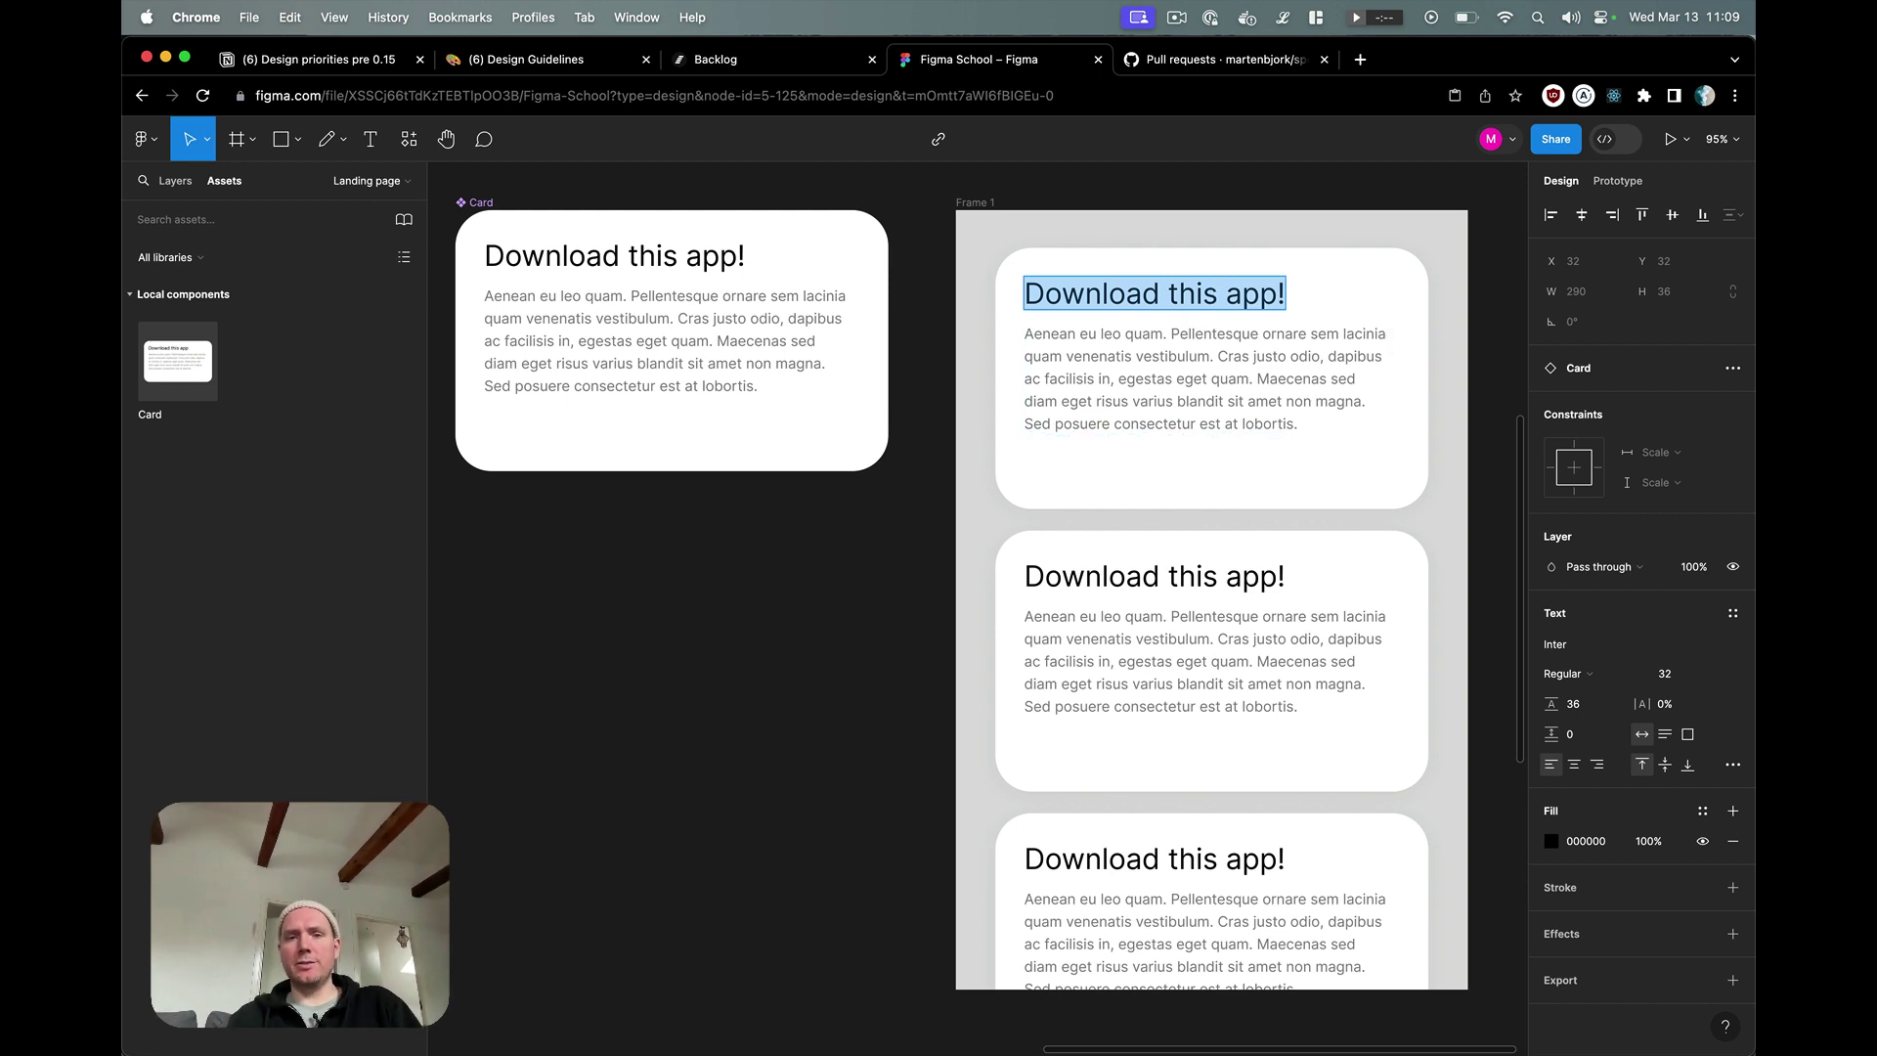
type("Down Fruit Ninja")
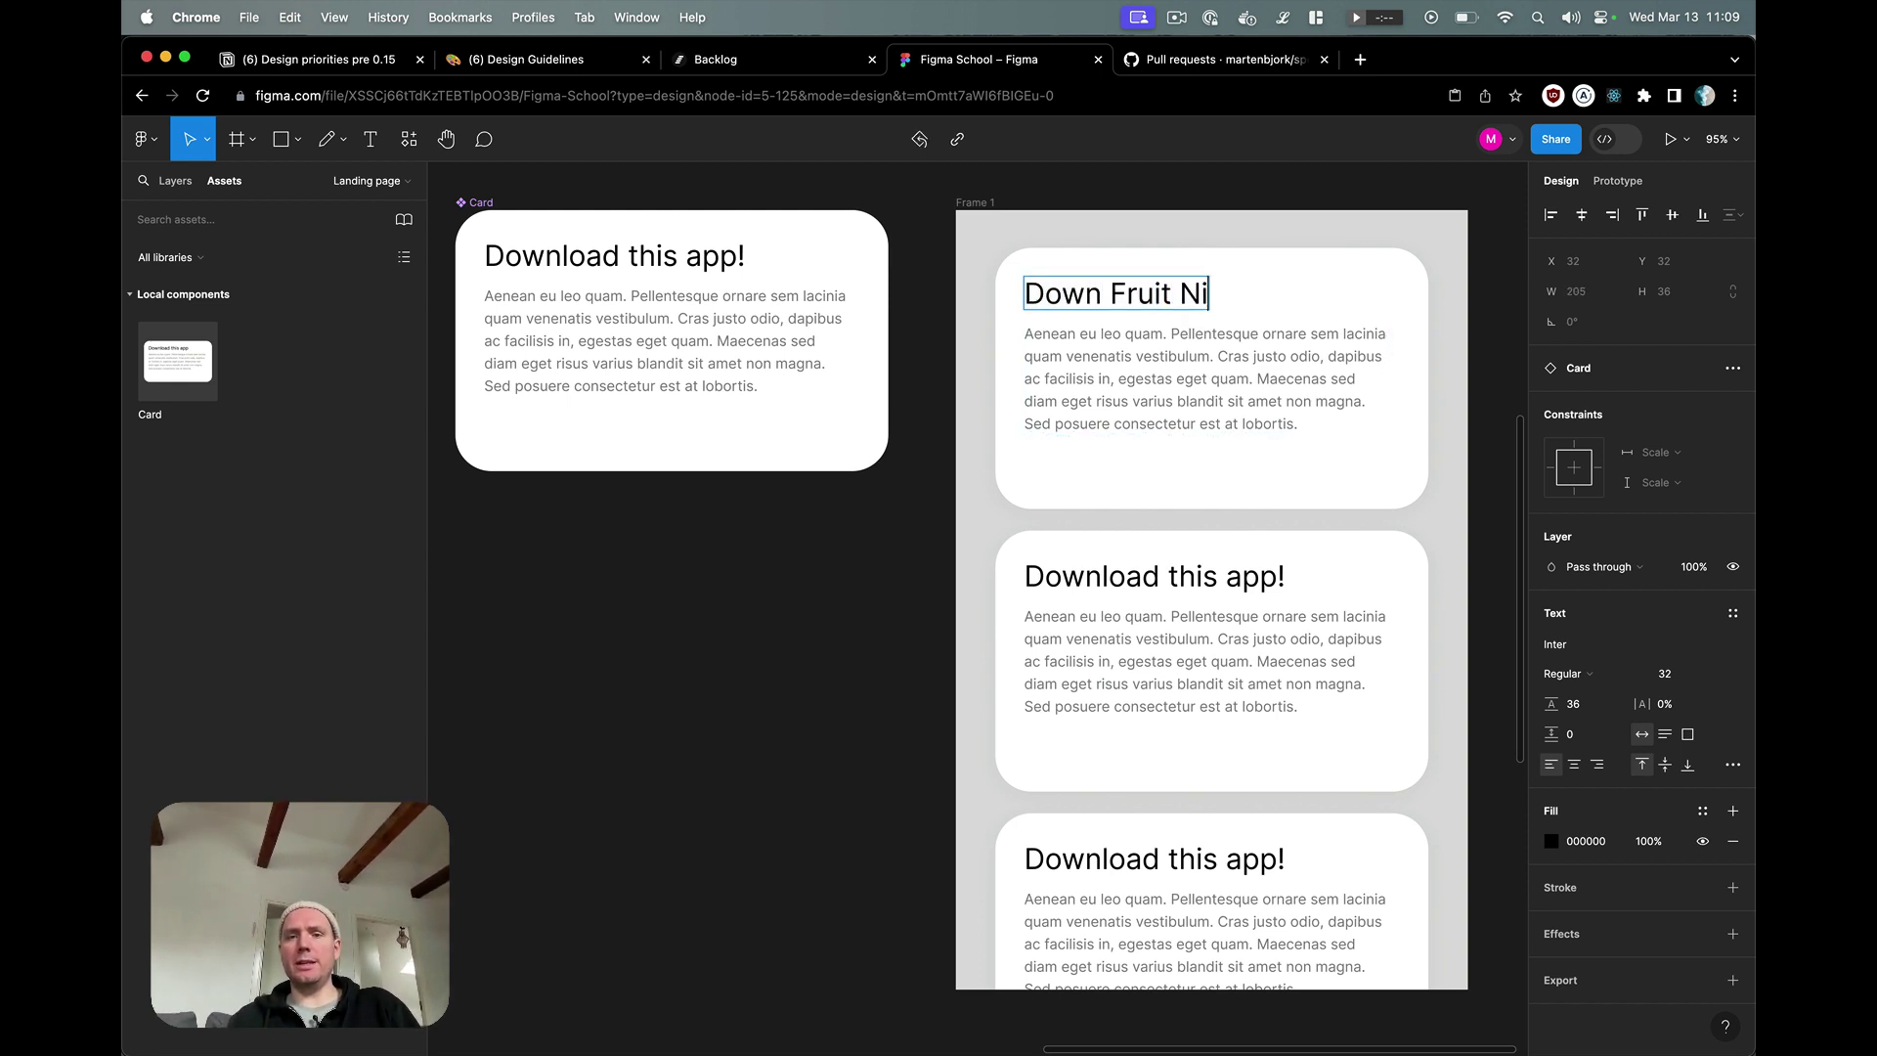
- Replace the second Card instance's heading with "Sleep Timer" and the third instance's heading with "Rerun Mobile"
double_click(1244, 574)
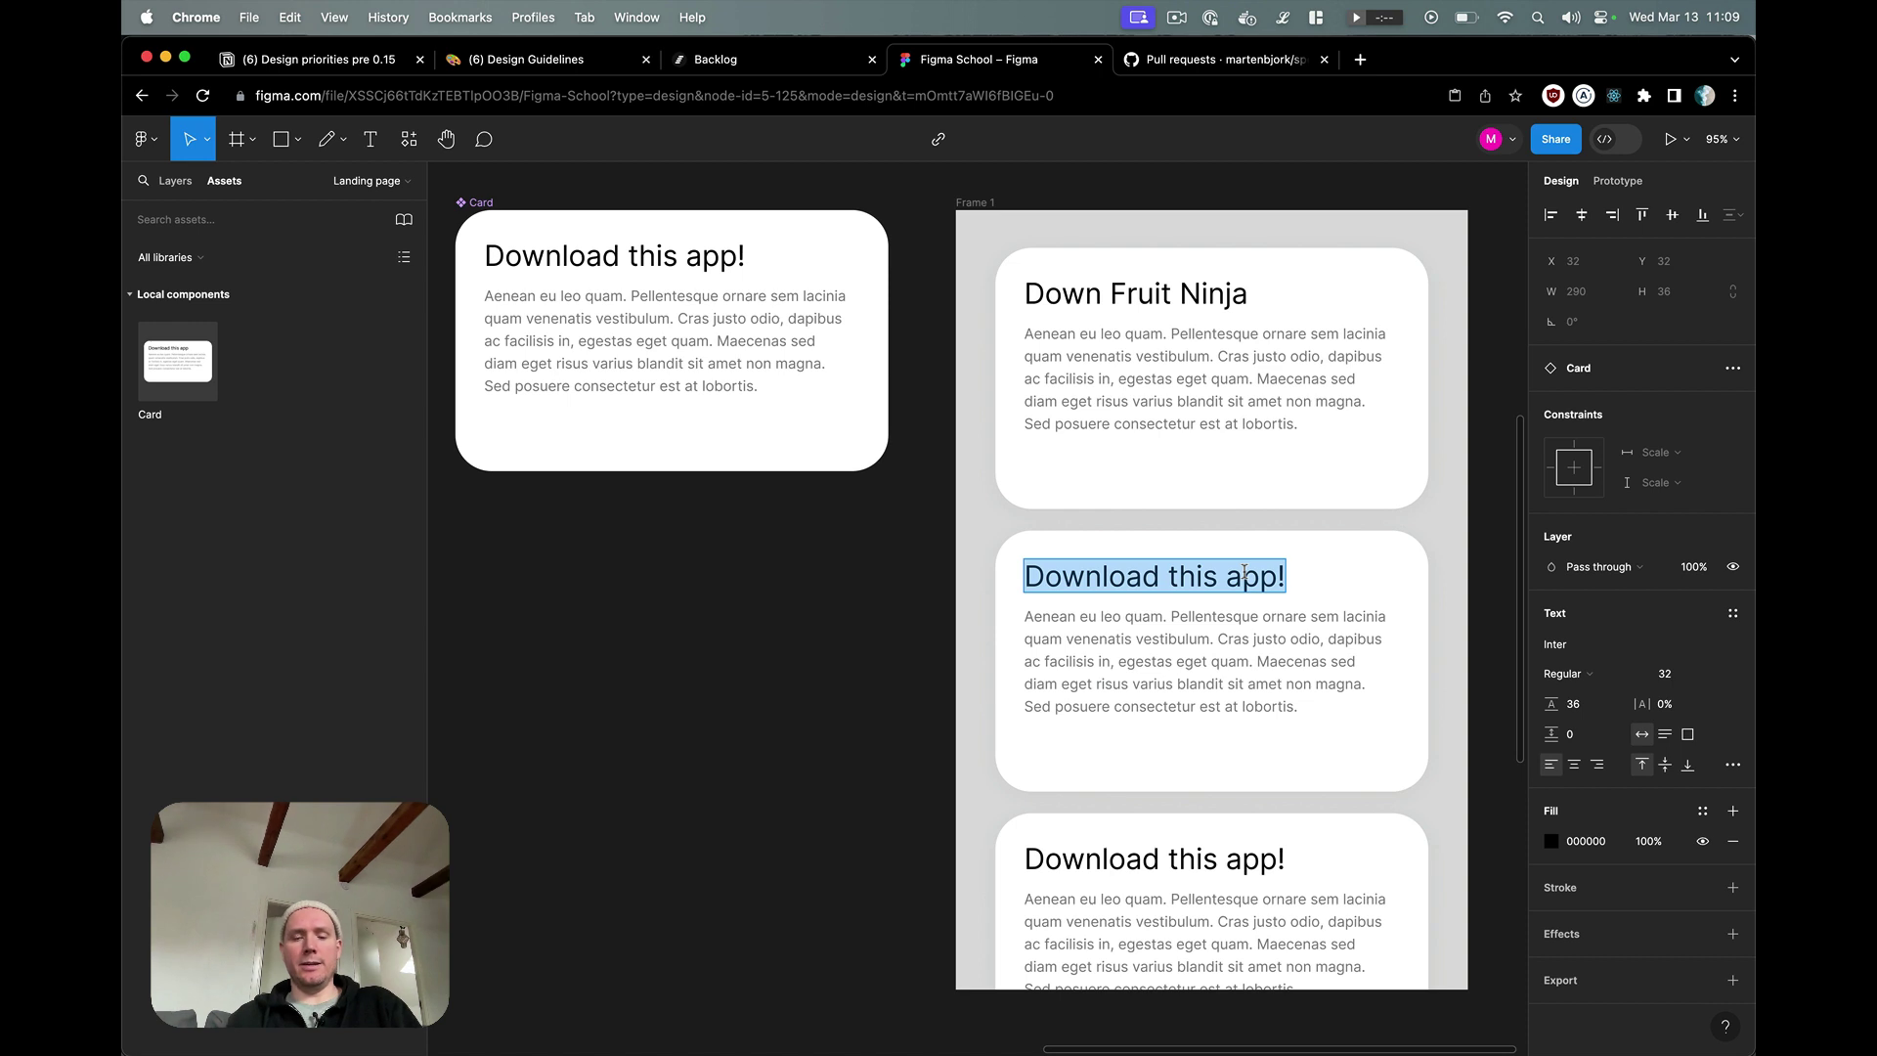
type("Sleep Timer")
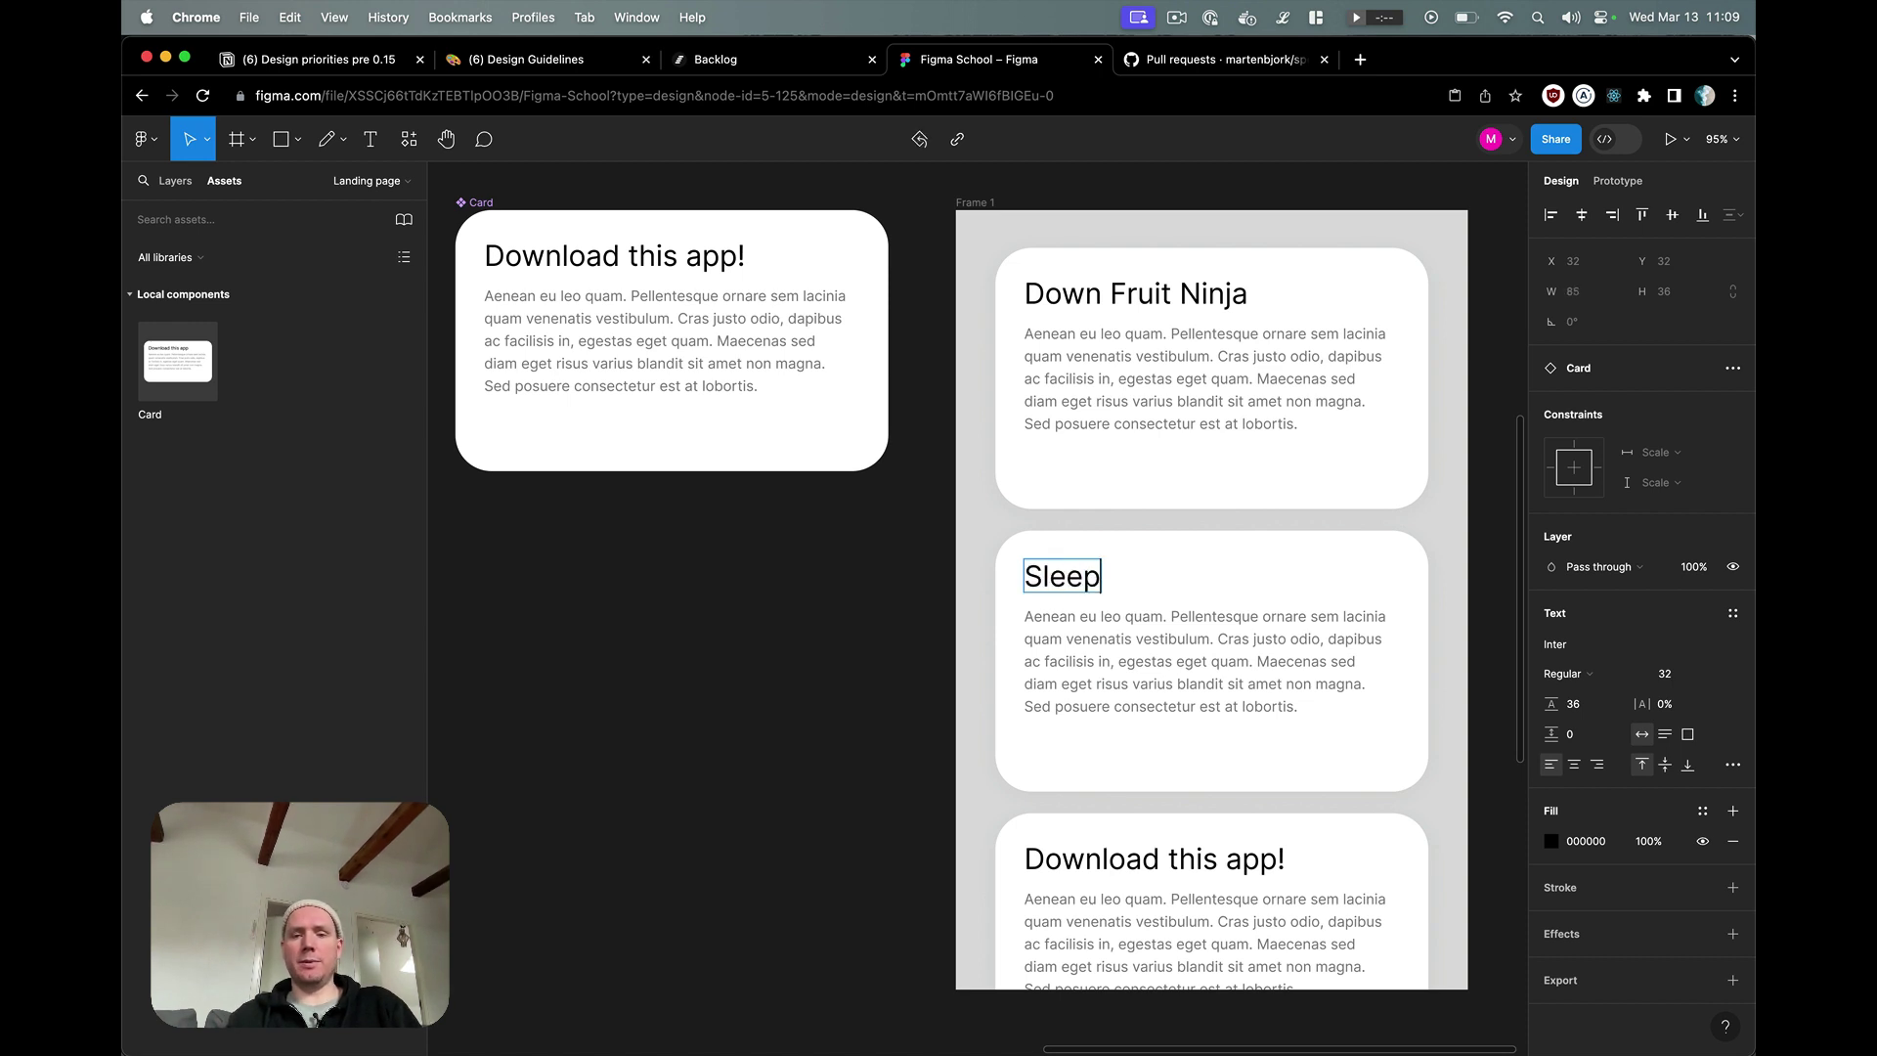
triple_click(1186, 859)
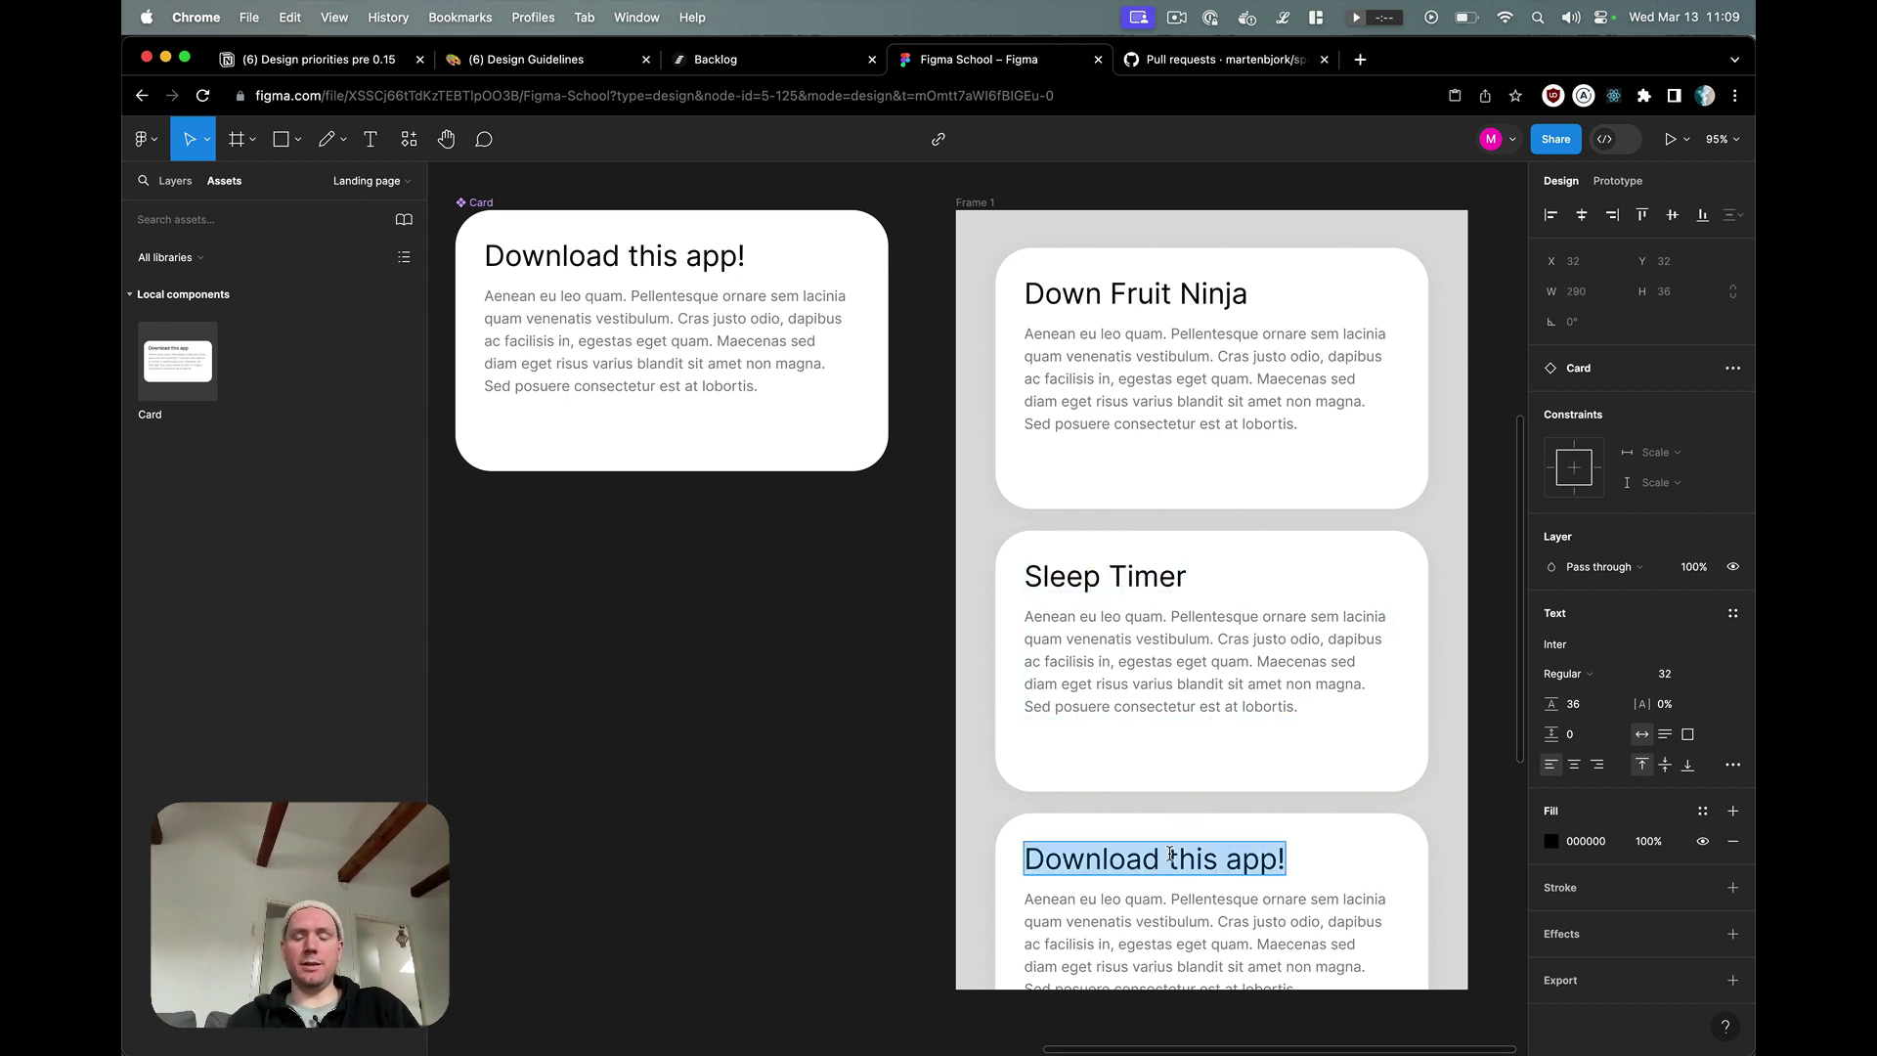
type("Rerun Mobile")
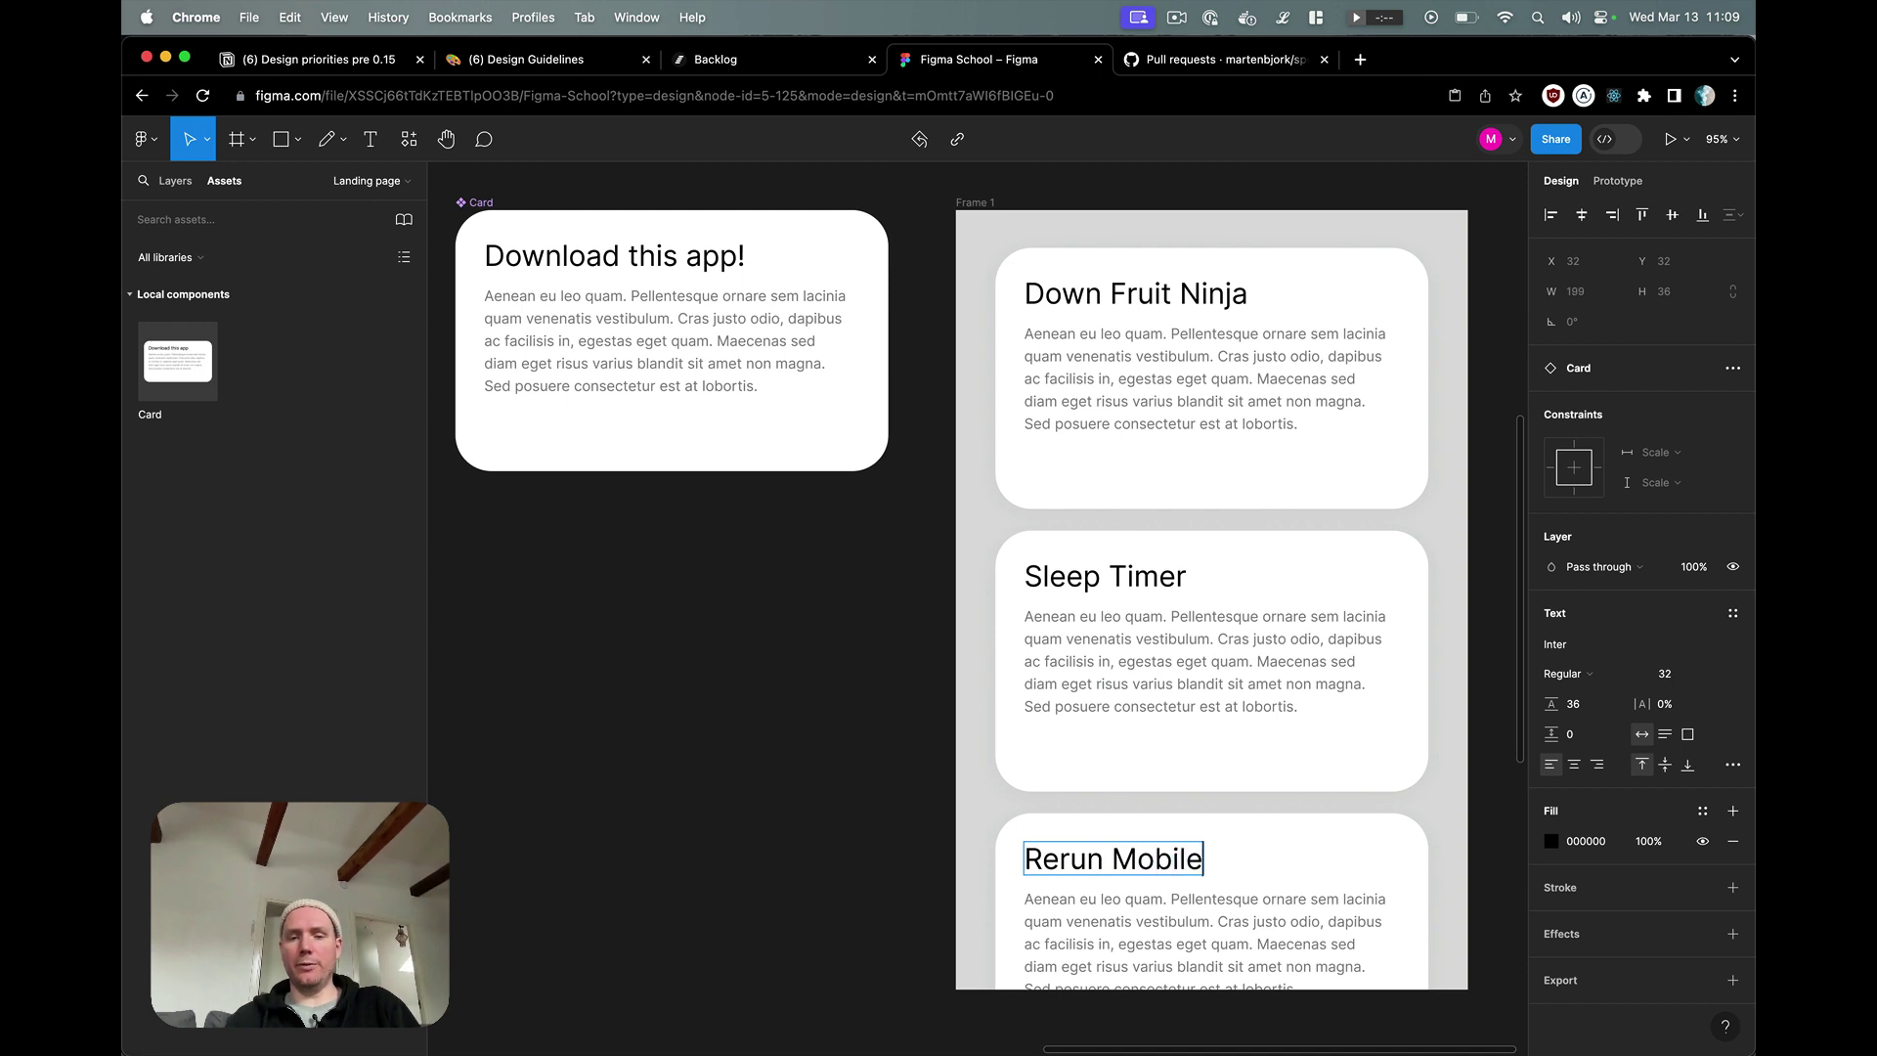
key("Escape")
key("Escape")
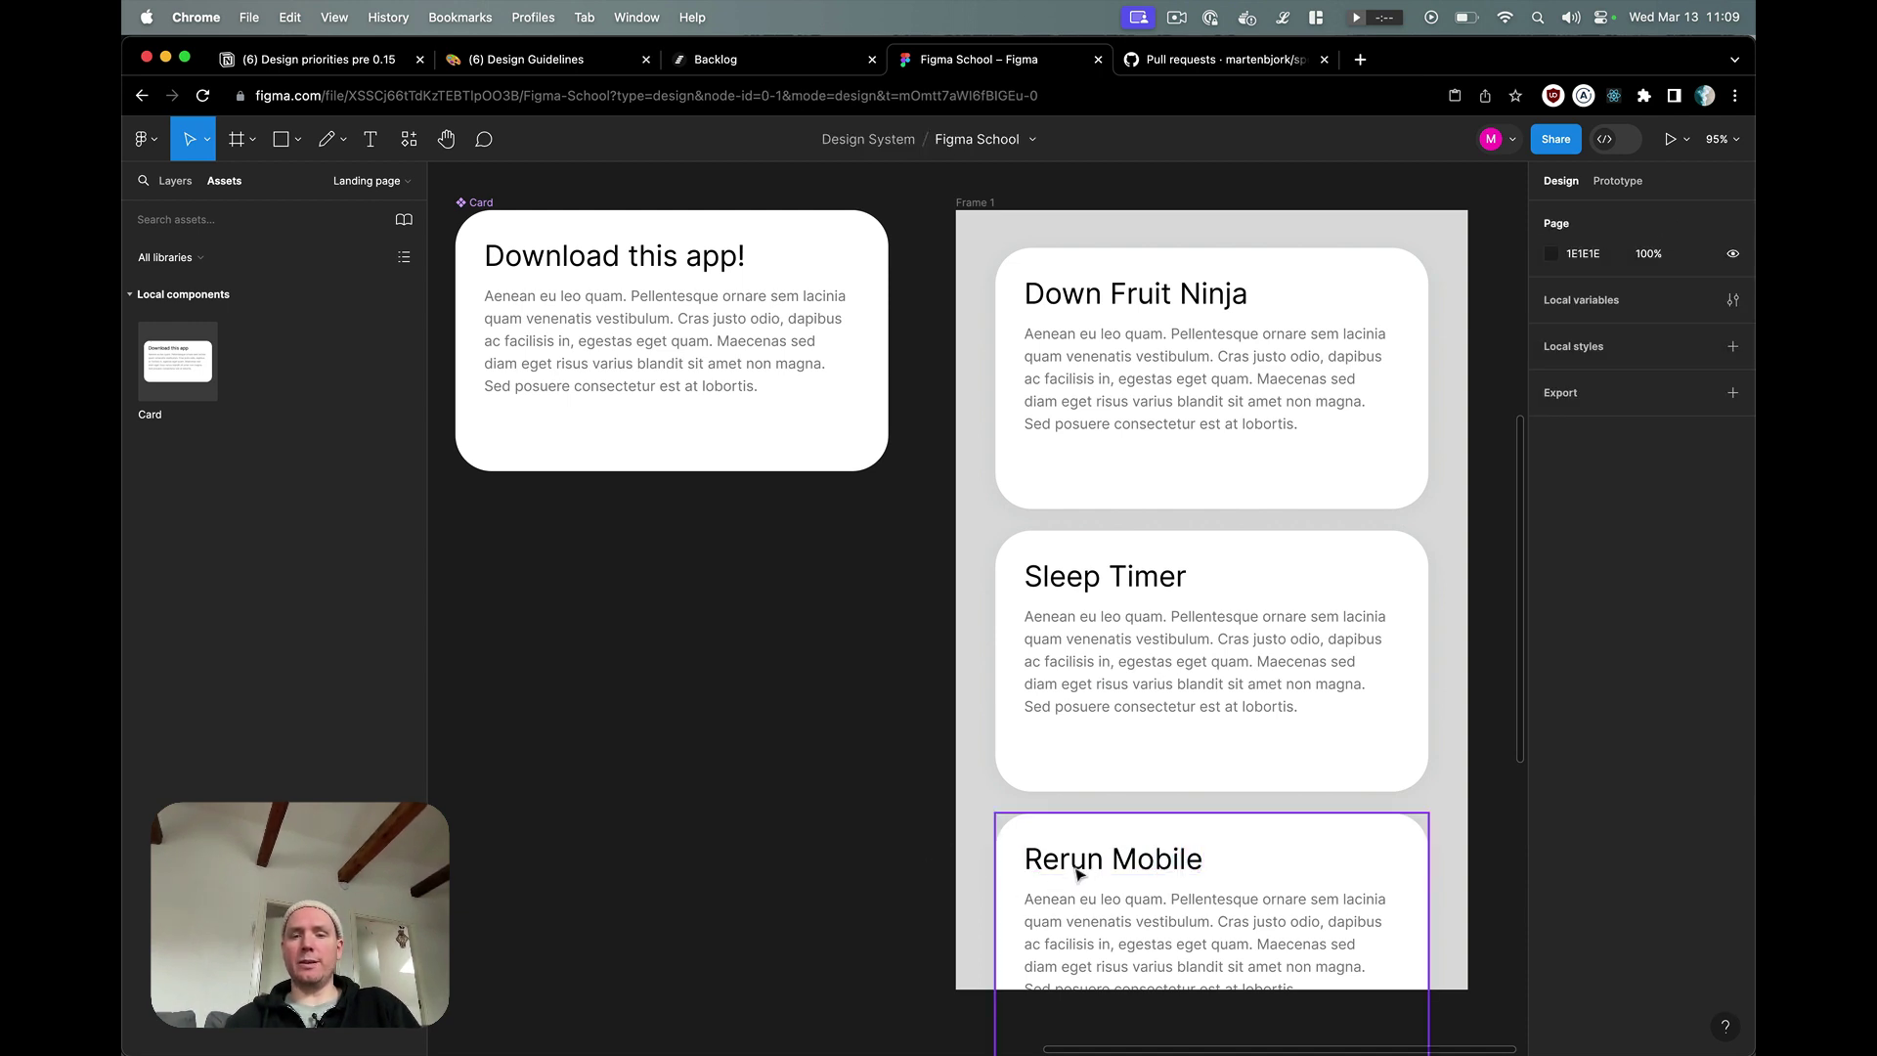
- Change the heading colour in the main Card component to red FF0000
left_click(694, 270)
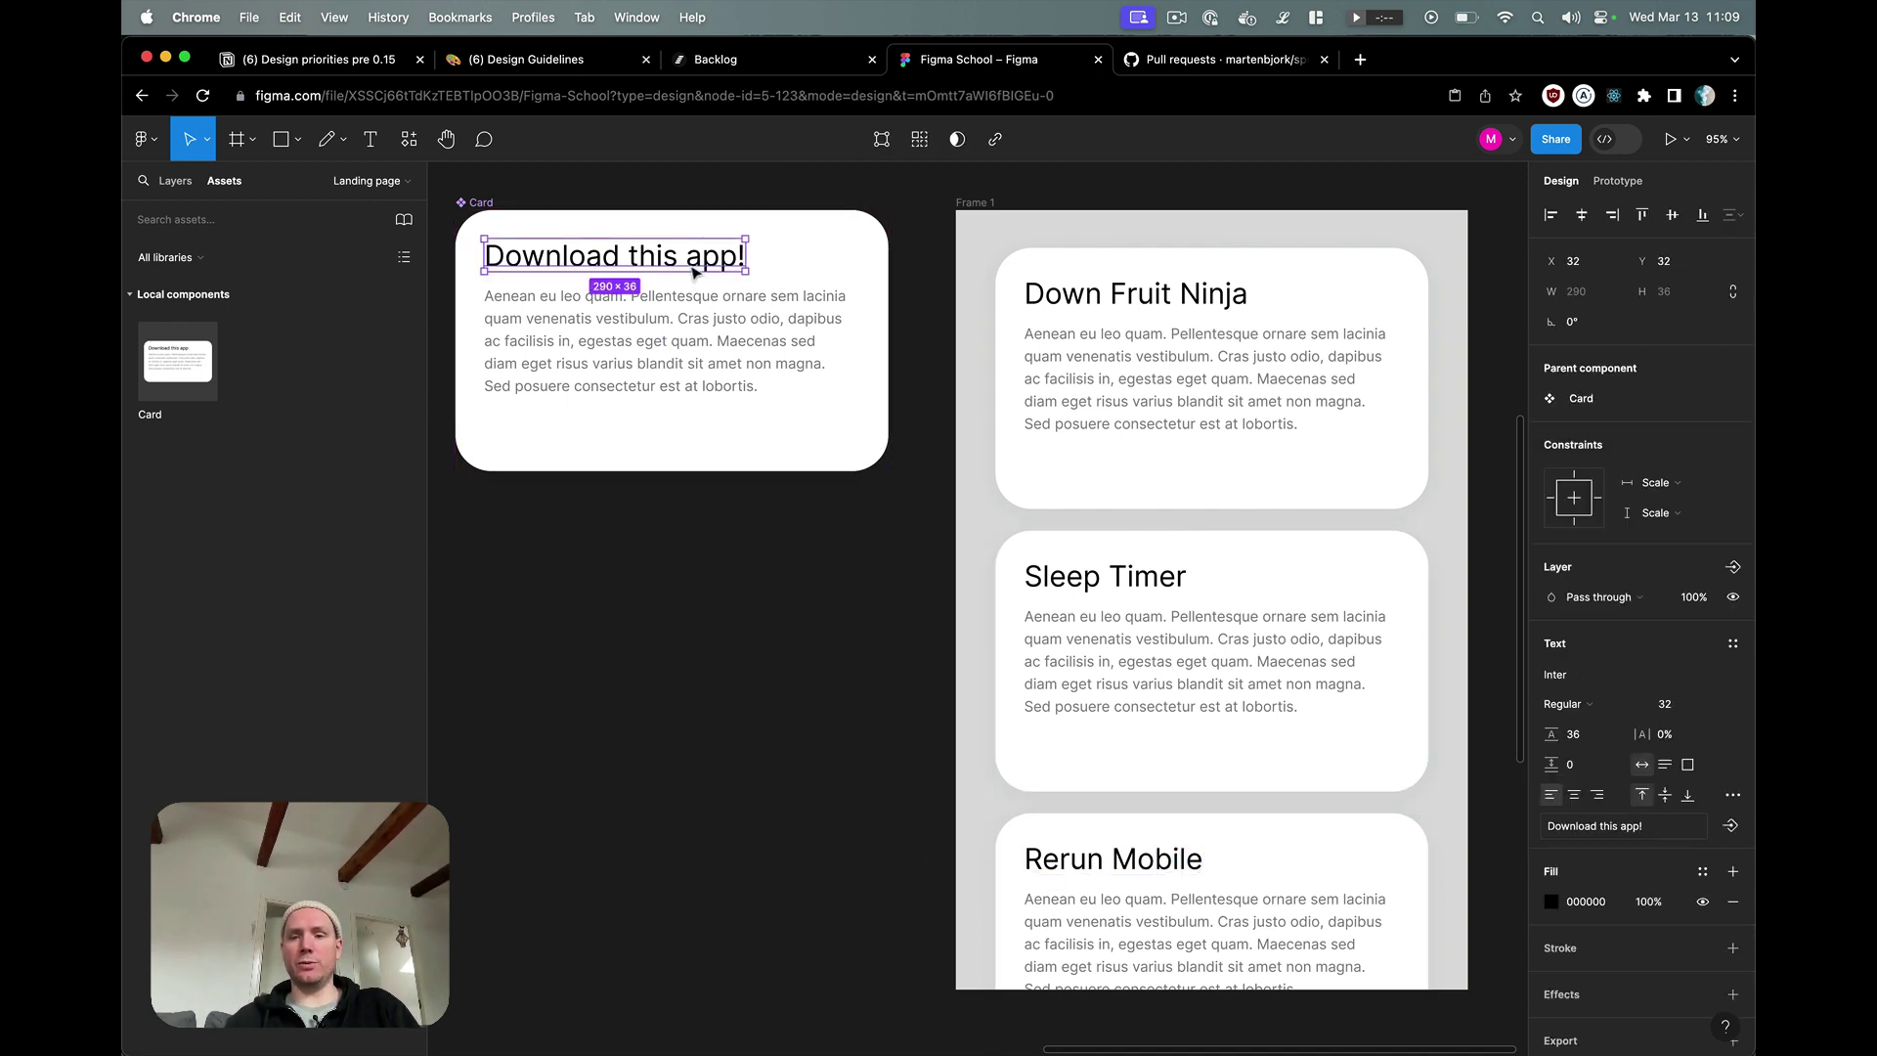
left_click(1551, 901)
left_click(1520, 656)
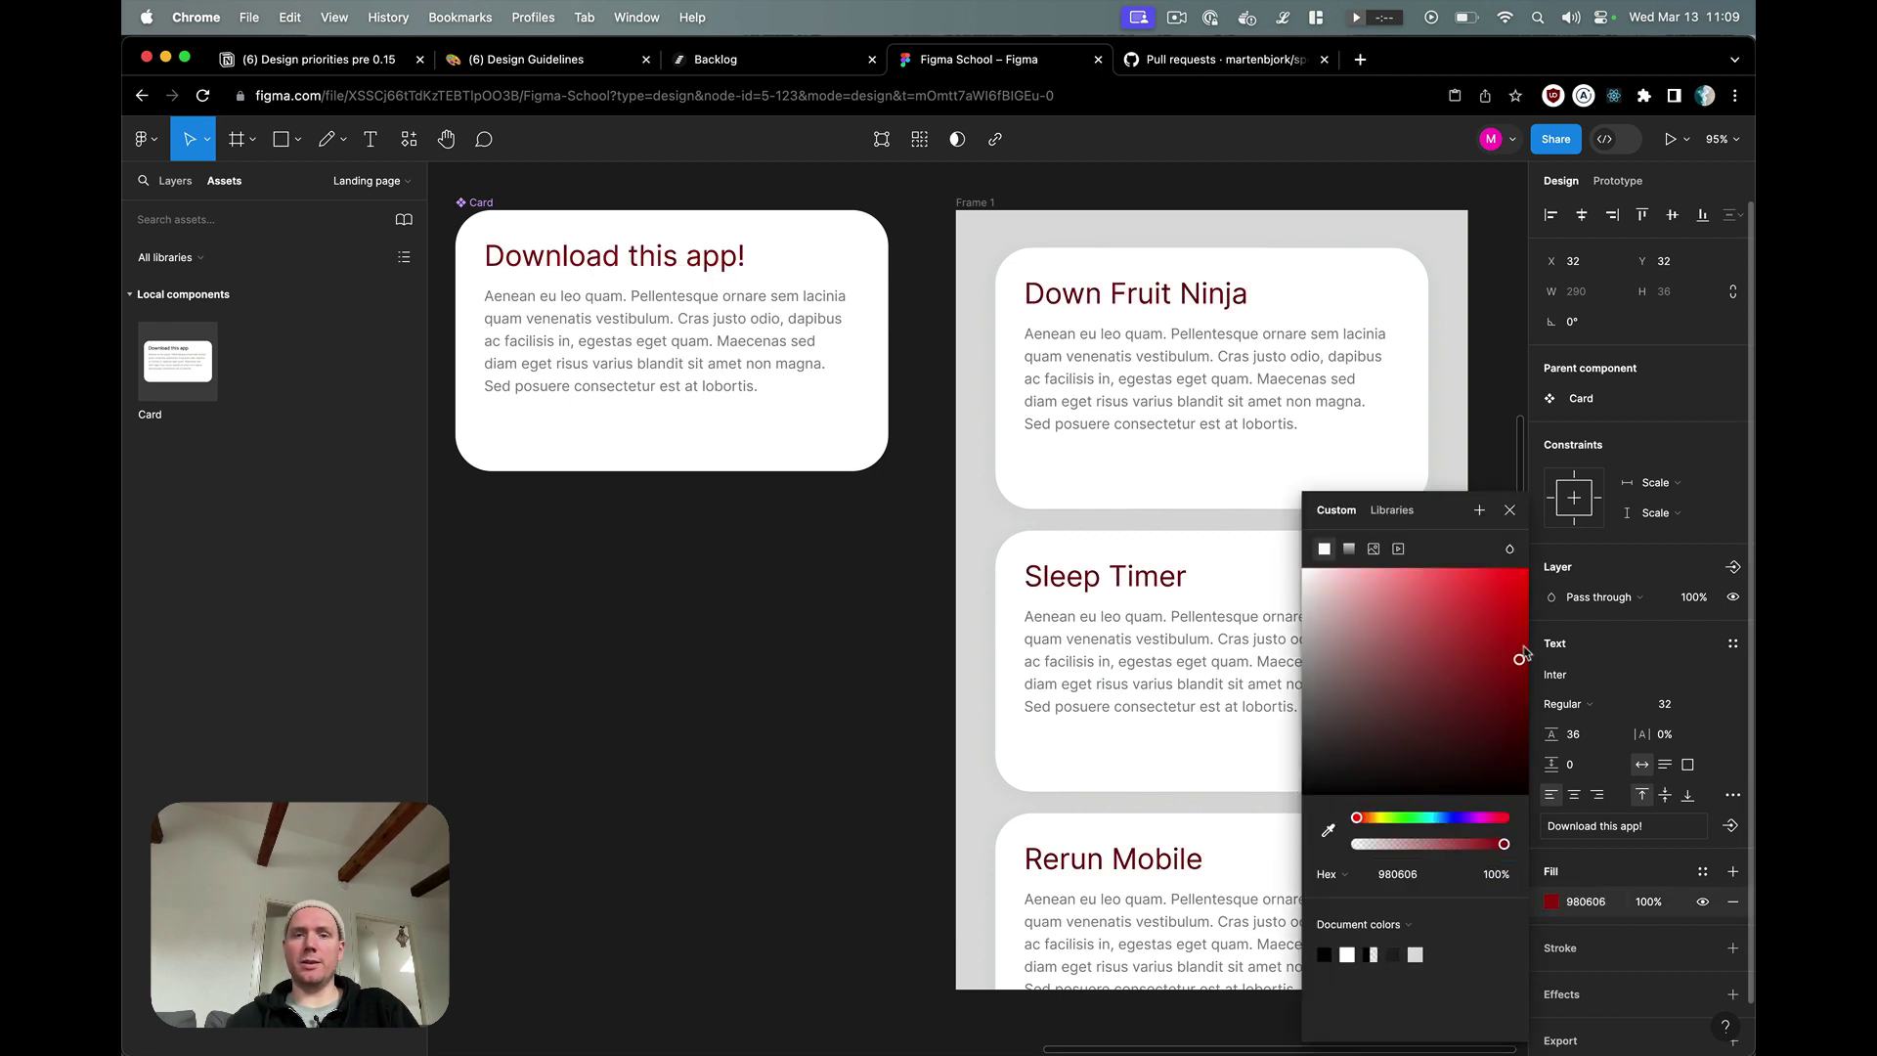
left_click_drag(1521, 656, 1545, 566)
left_click(1555, 534)
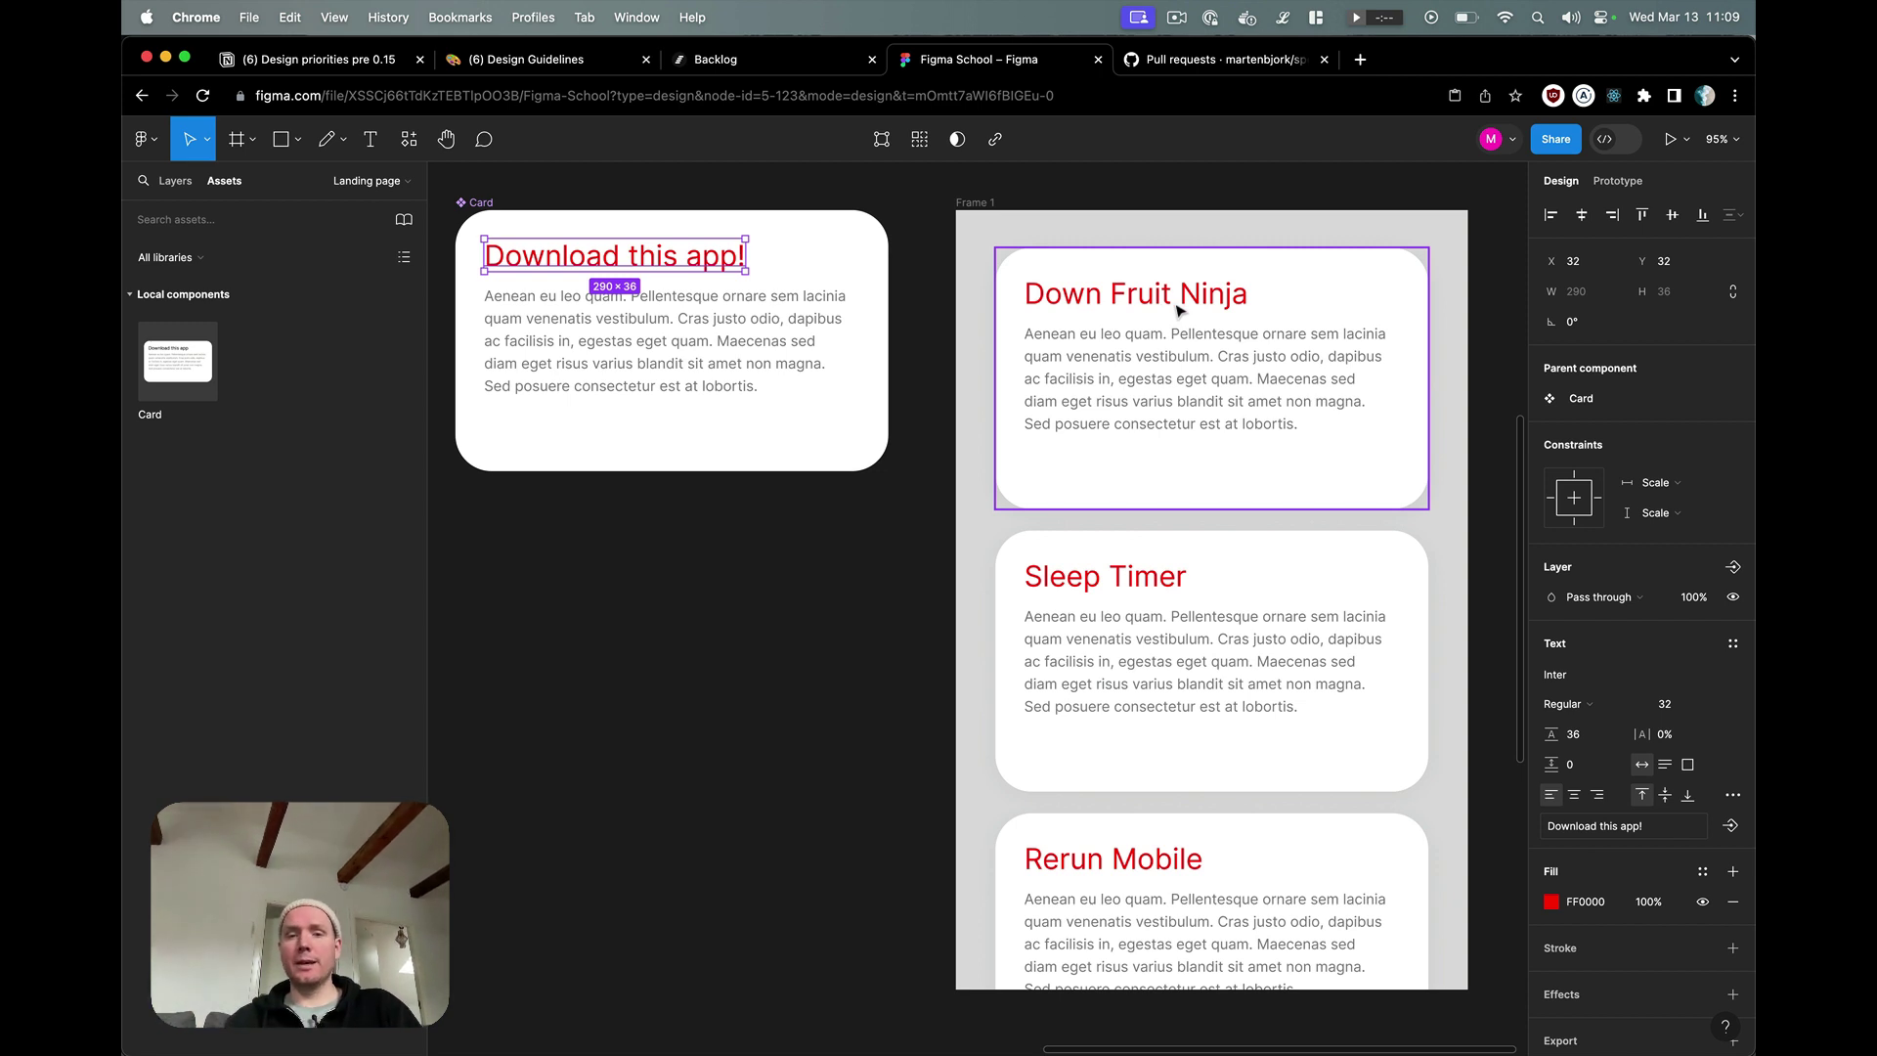
left_click(927, 531)
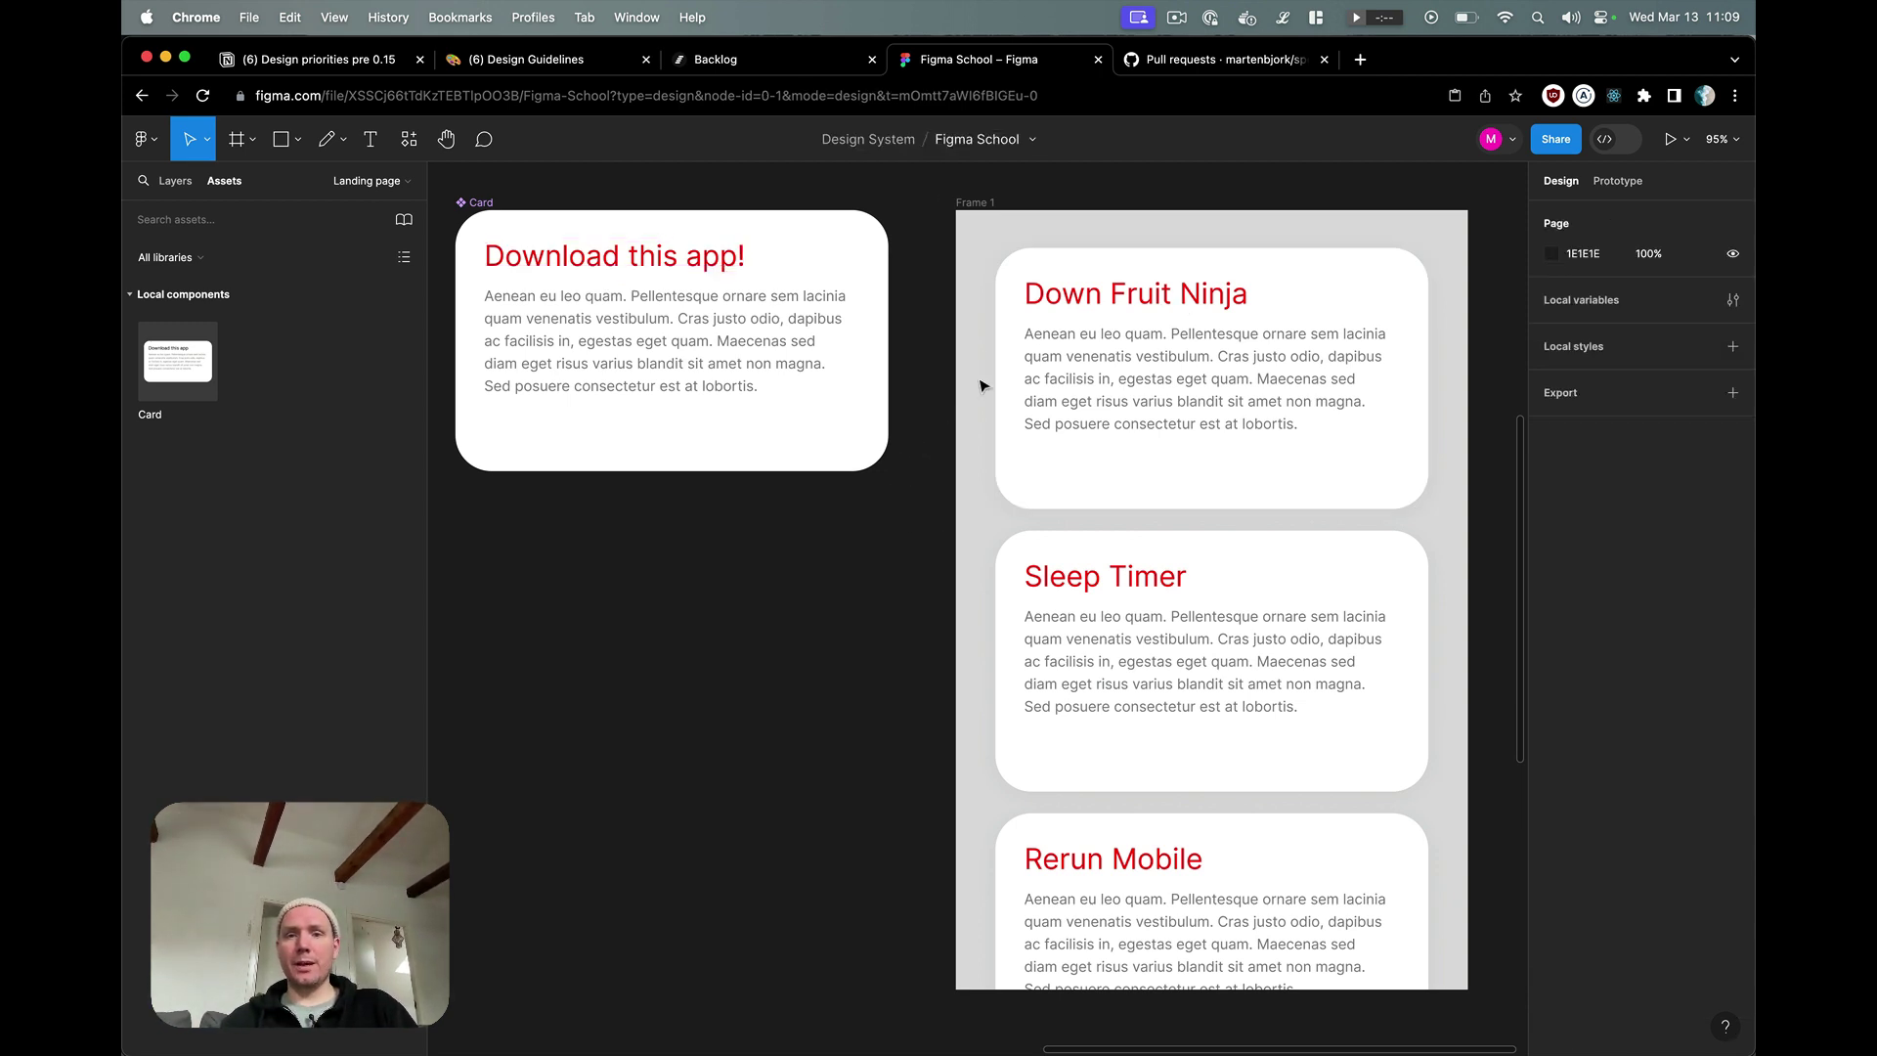
- Override the "Down Fruit Ninja" heading's fill in the first Card instance with purple 8000FF
left_click(1106, 296)
double_click(1105, 303)
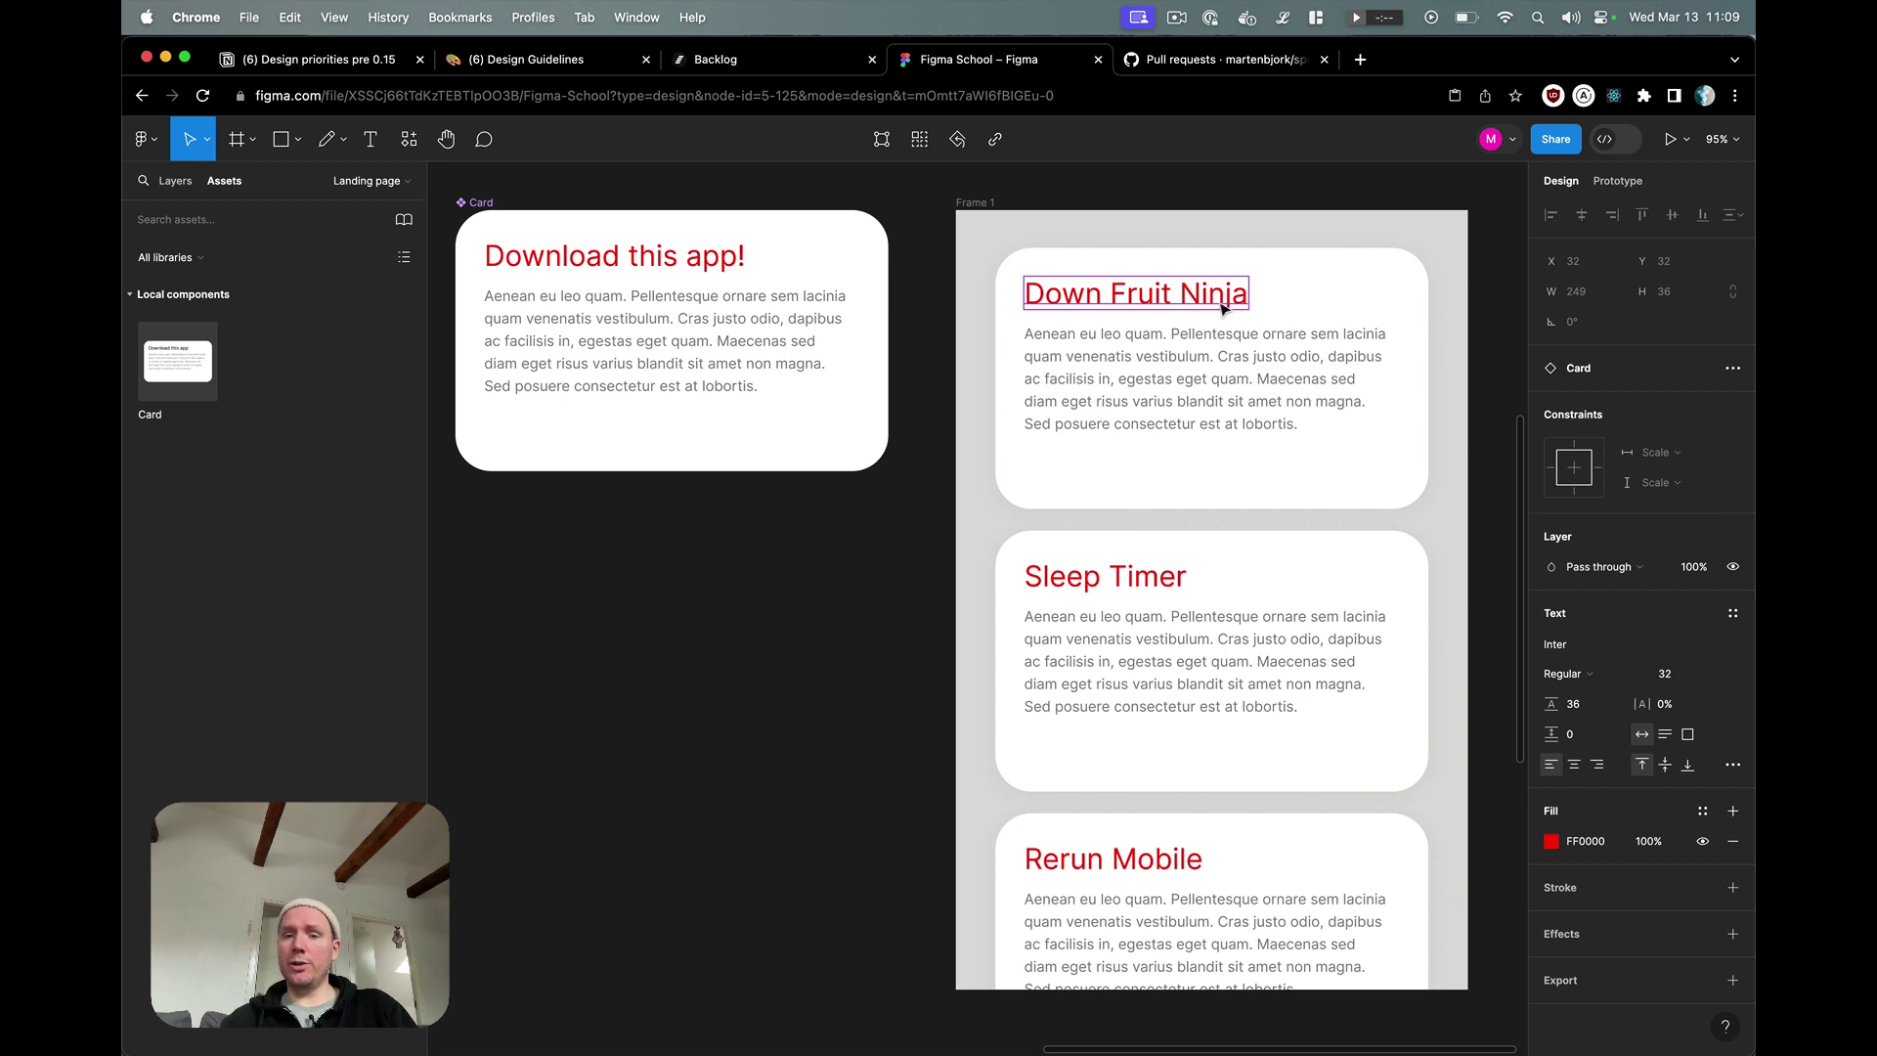
left_click(1552, 841)
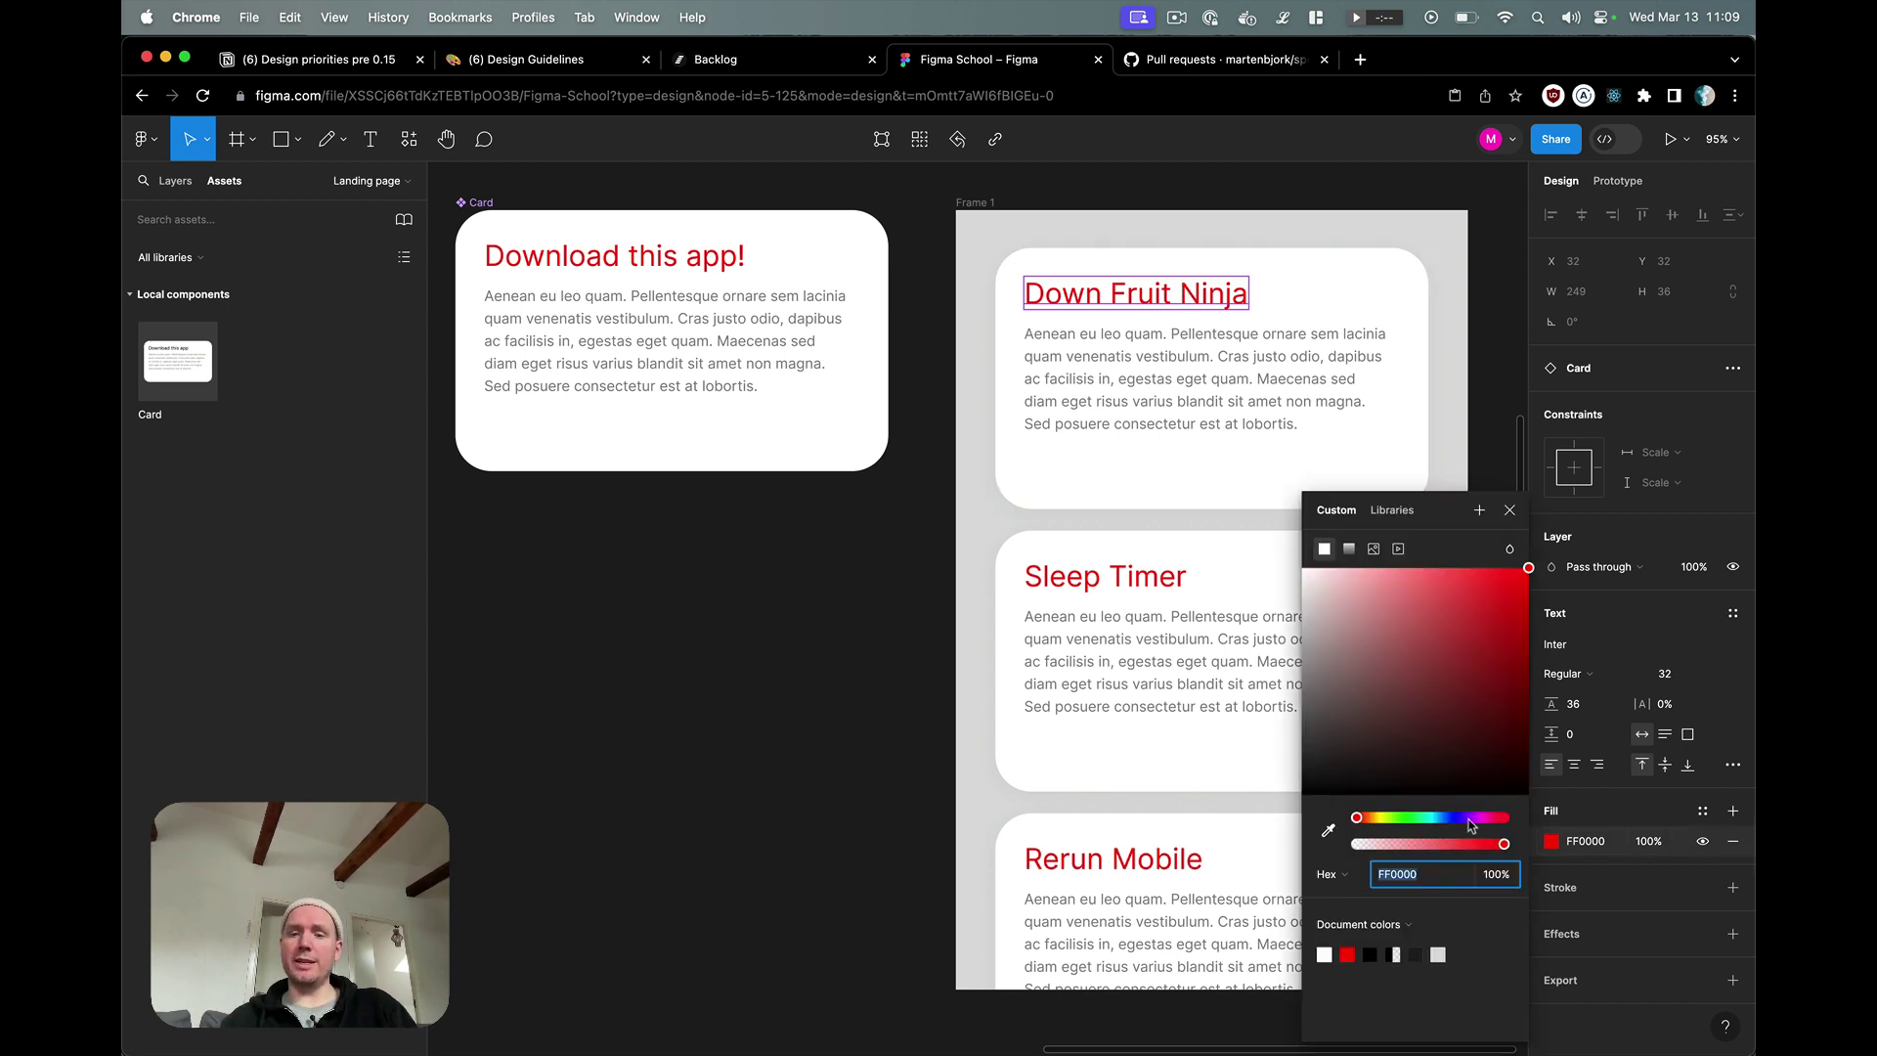
left_click(1468, 818)
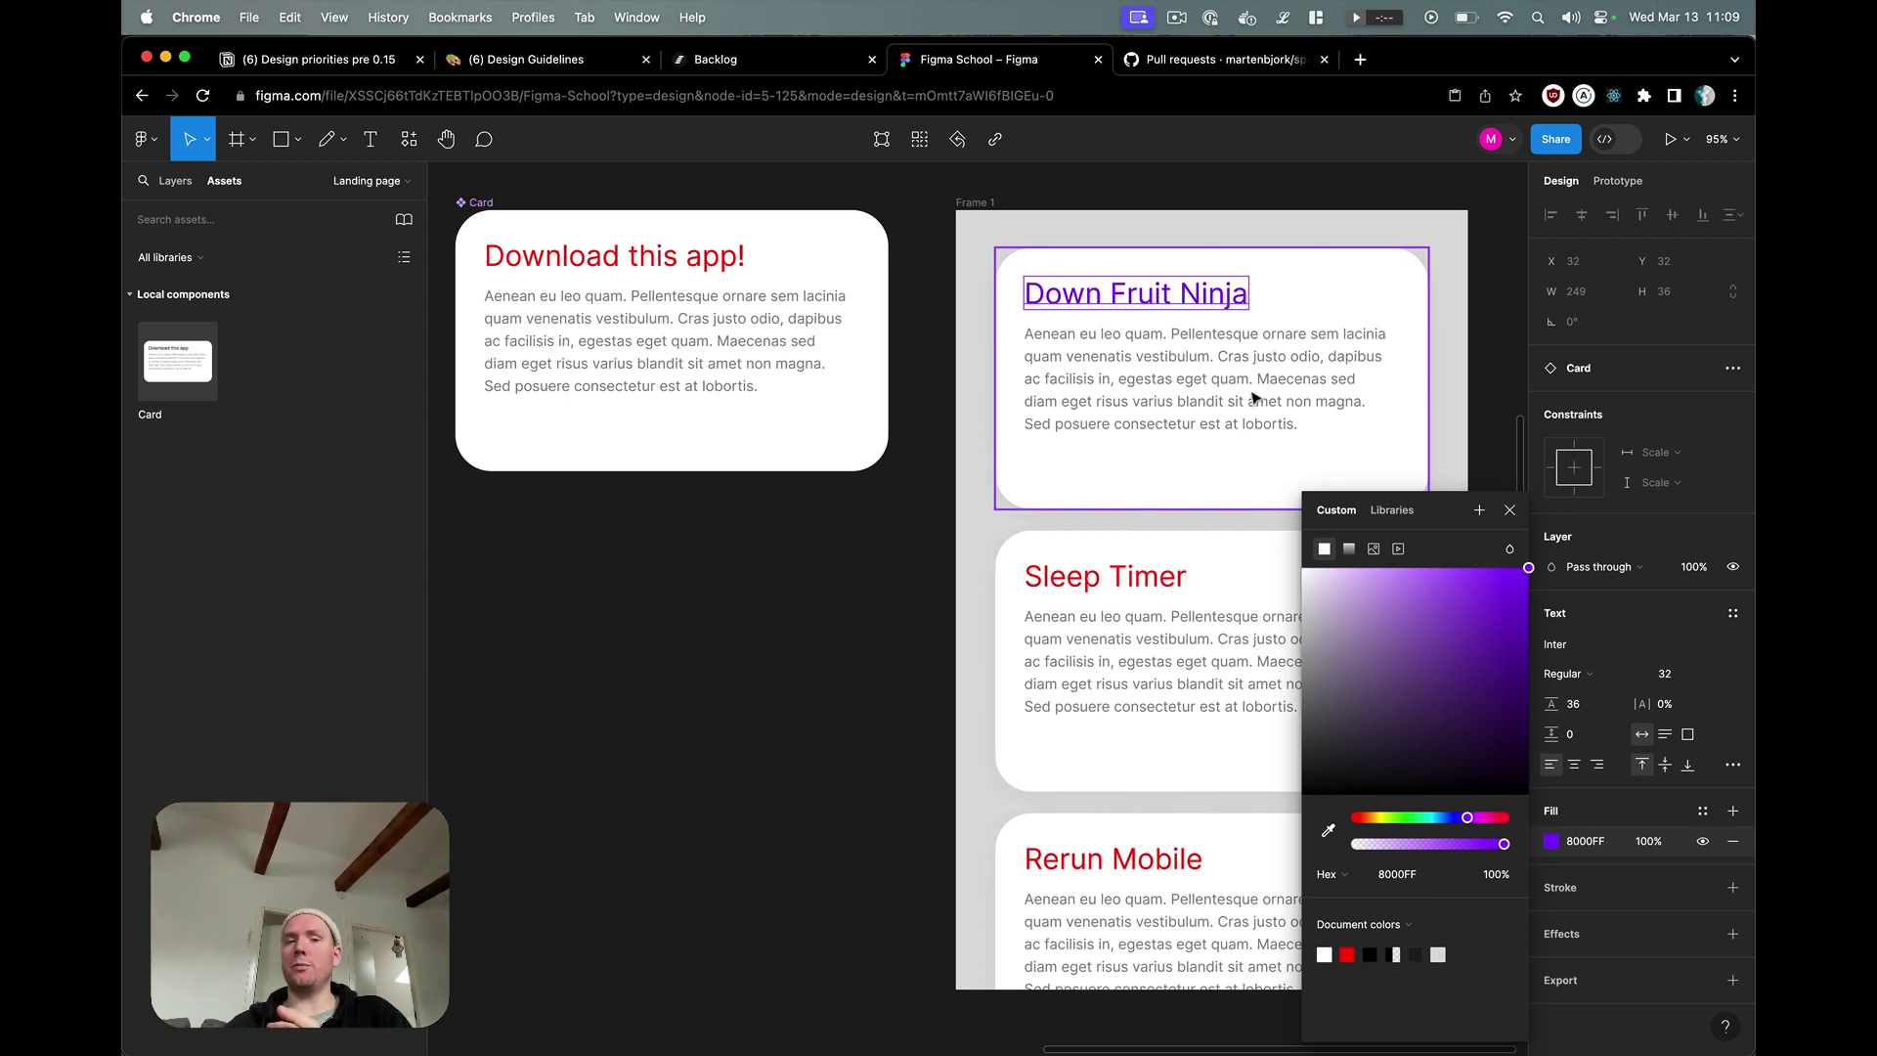
- Change the main Card component's heading colour to orange FF7A00 and select the "Down Fruit Ninja" heading in the first instance
left_click(735, 254)
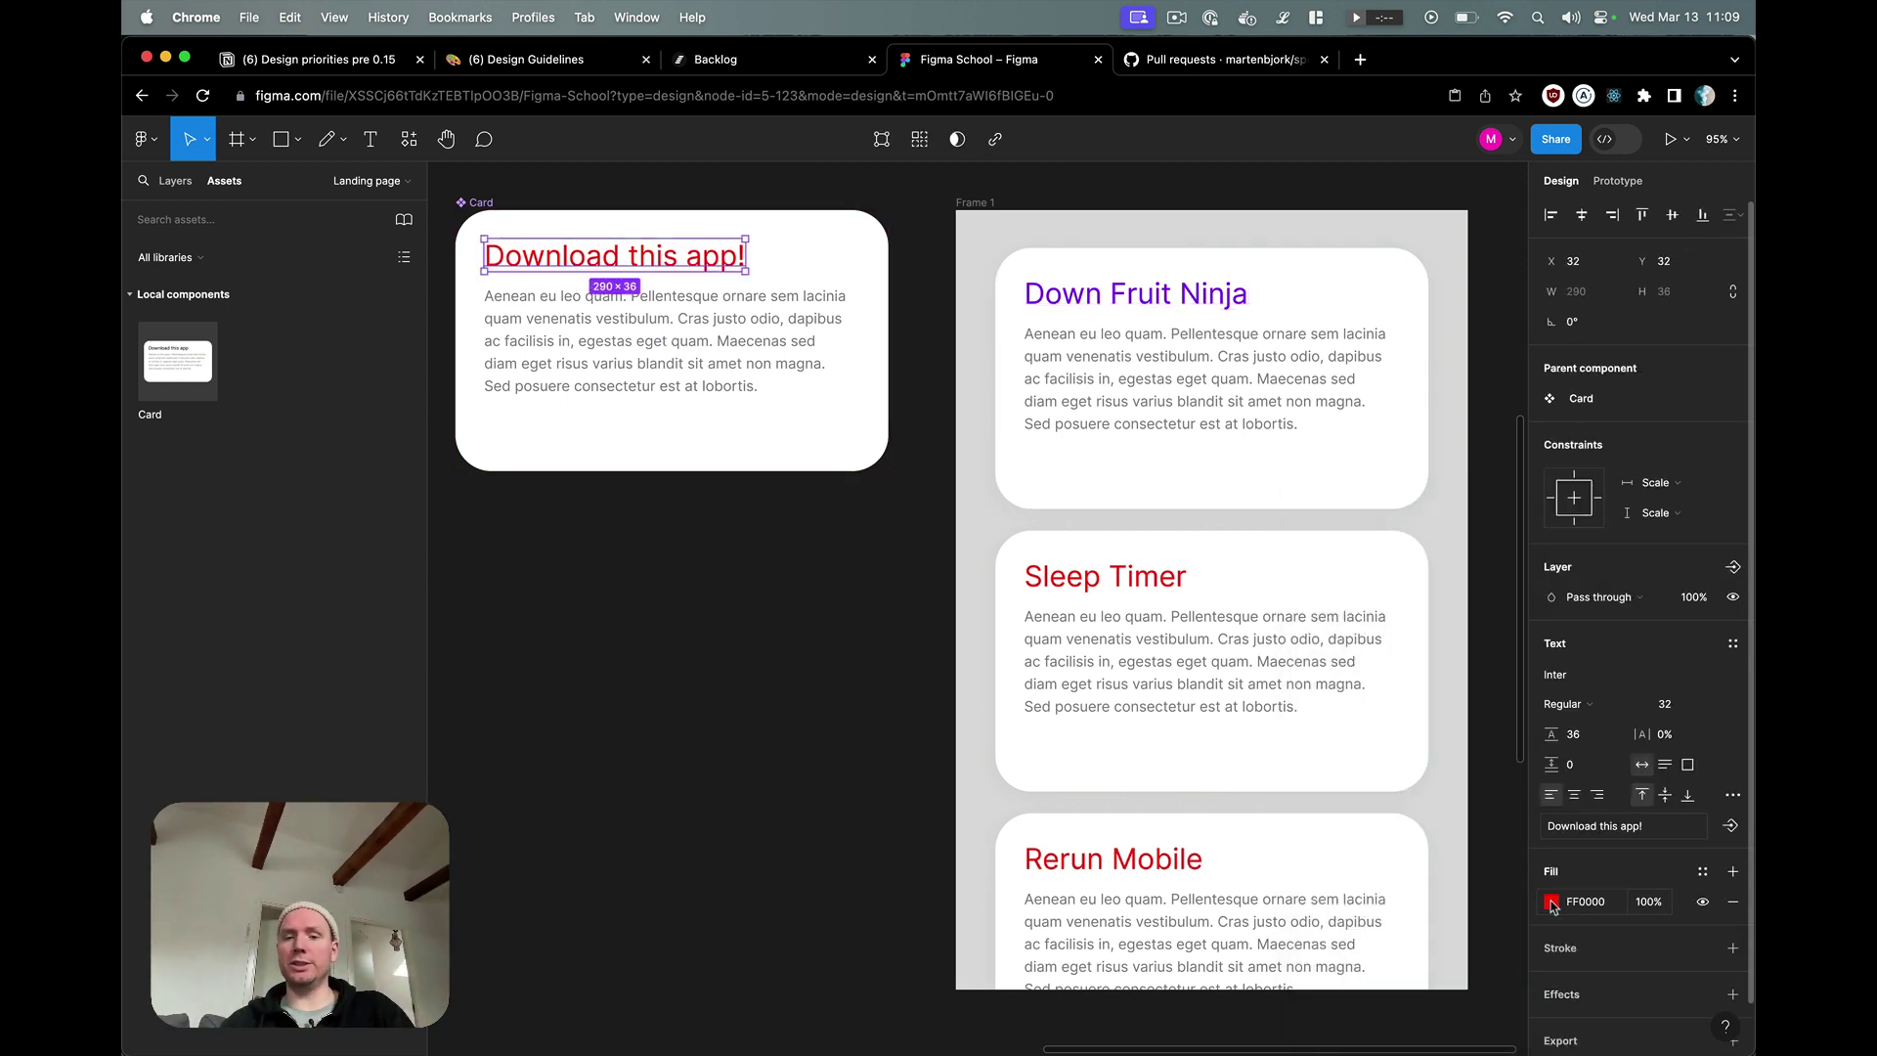
left_click(1551, 901)
left_click_drag(1484, 821, 1368, 819)
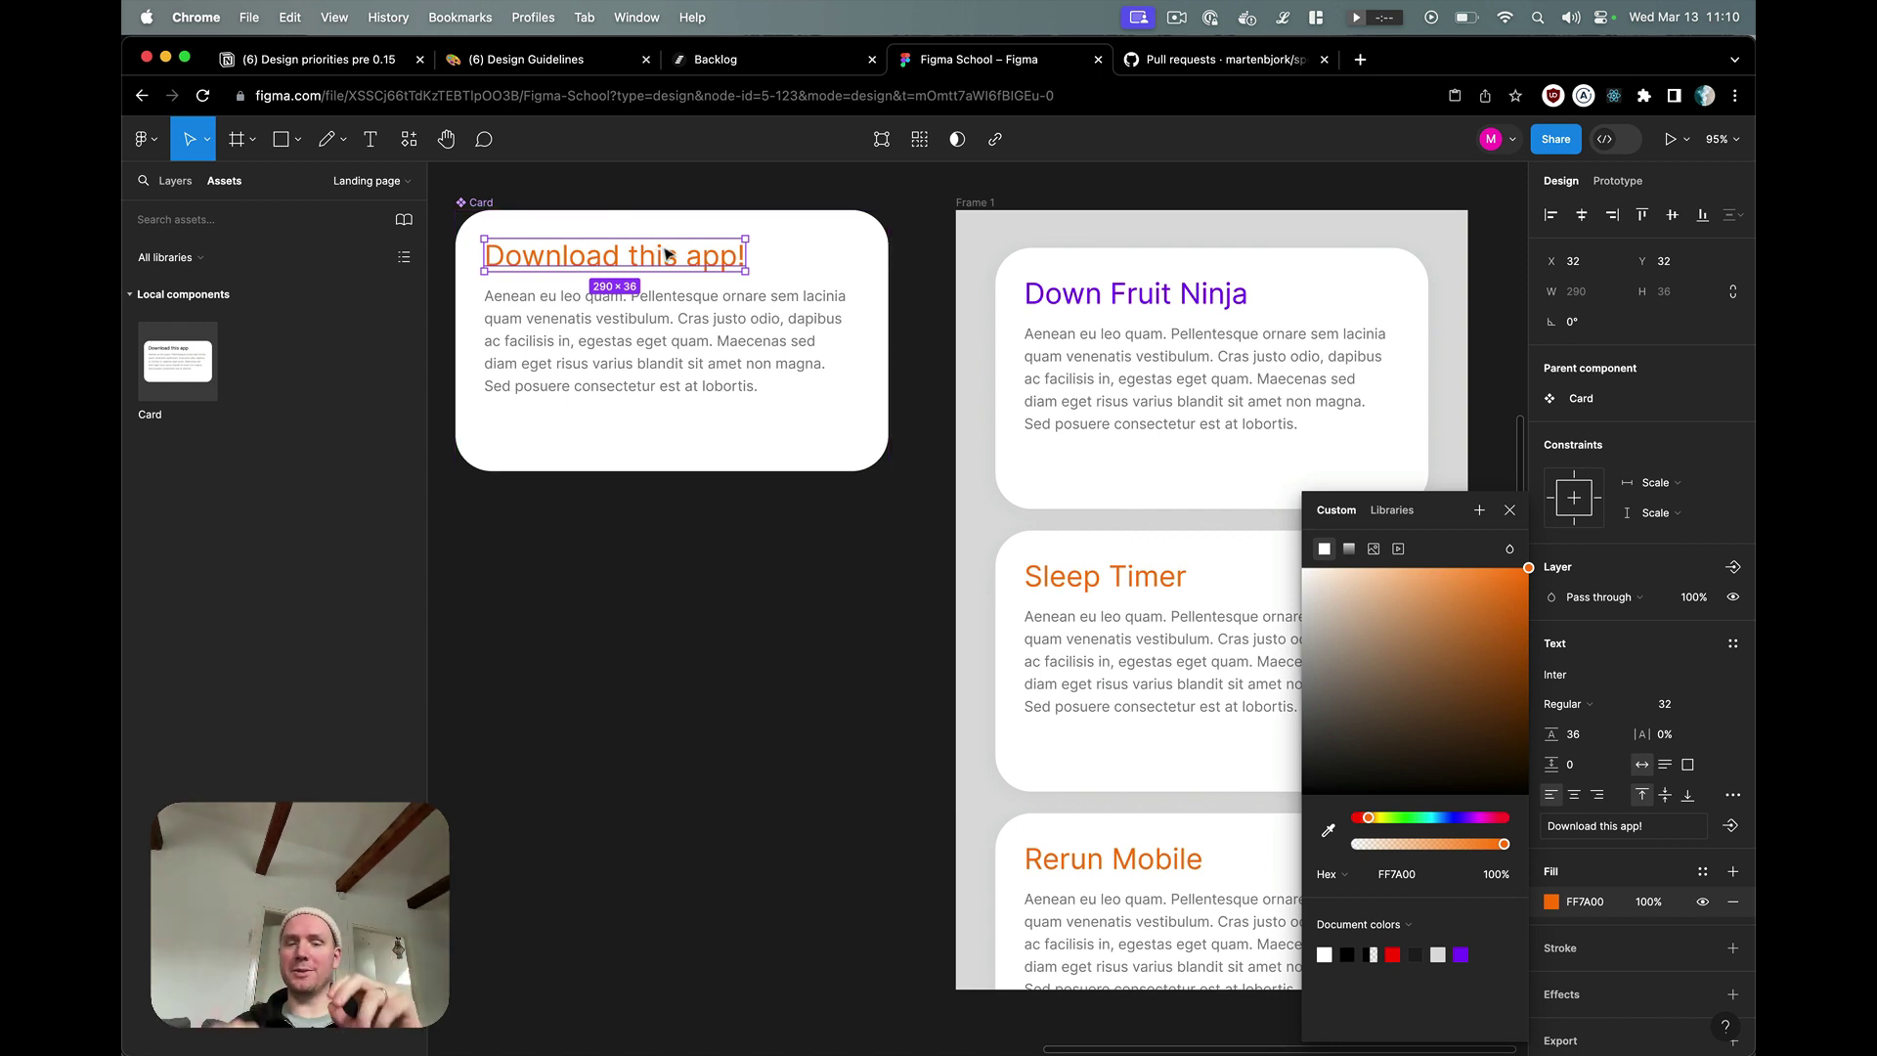
double_click(1093, 306)
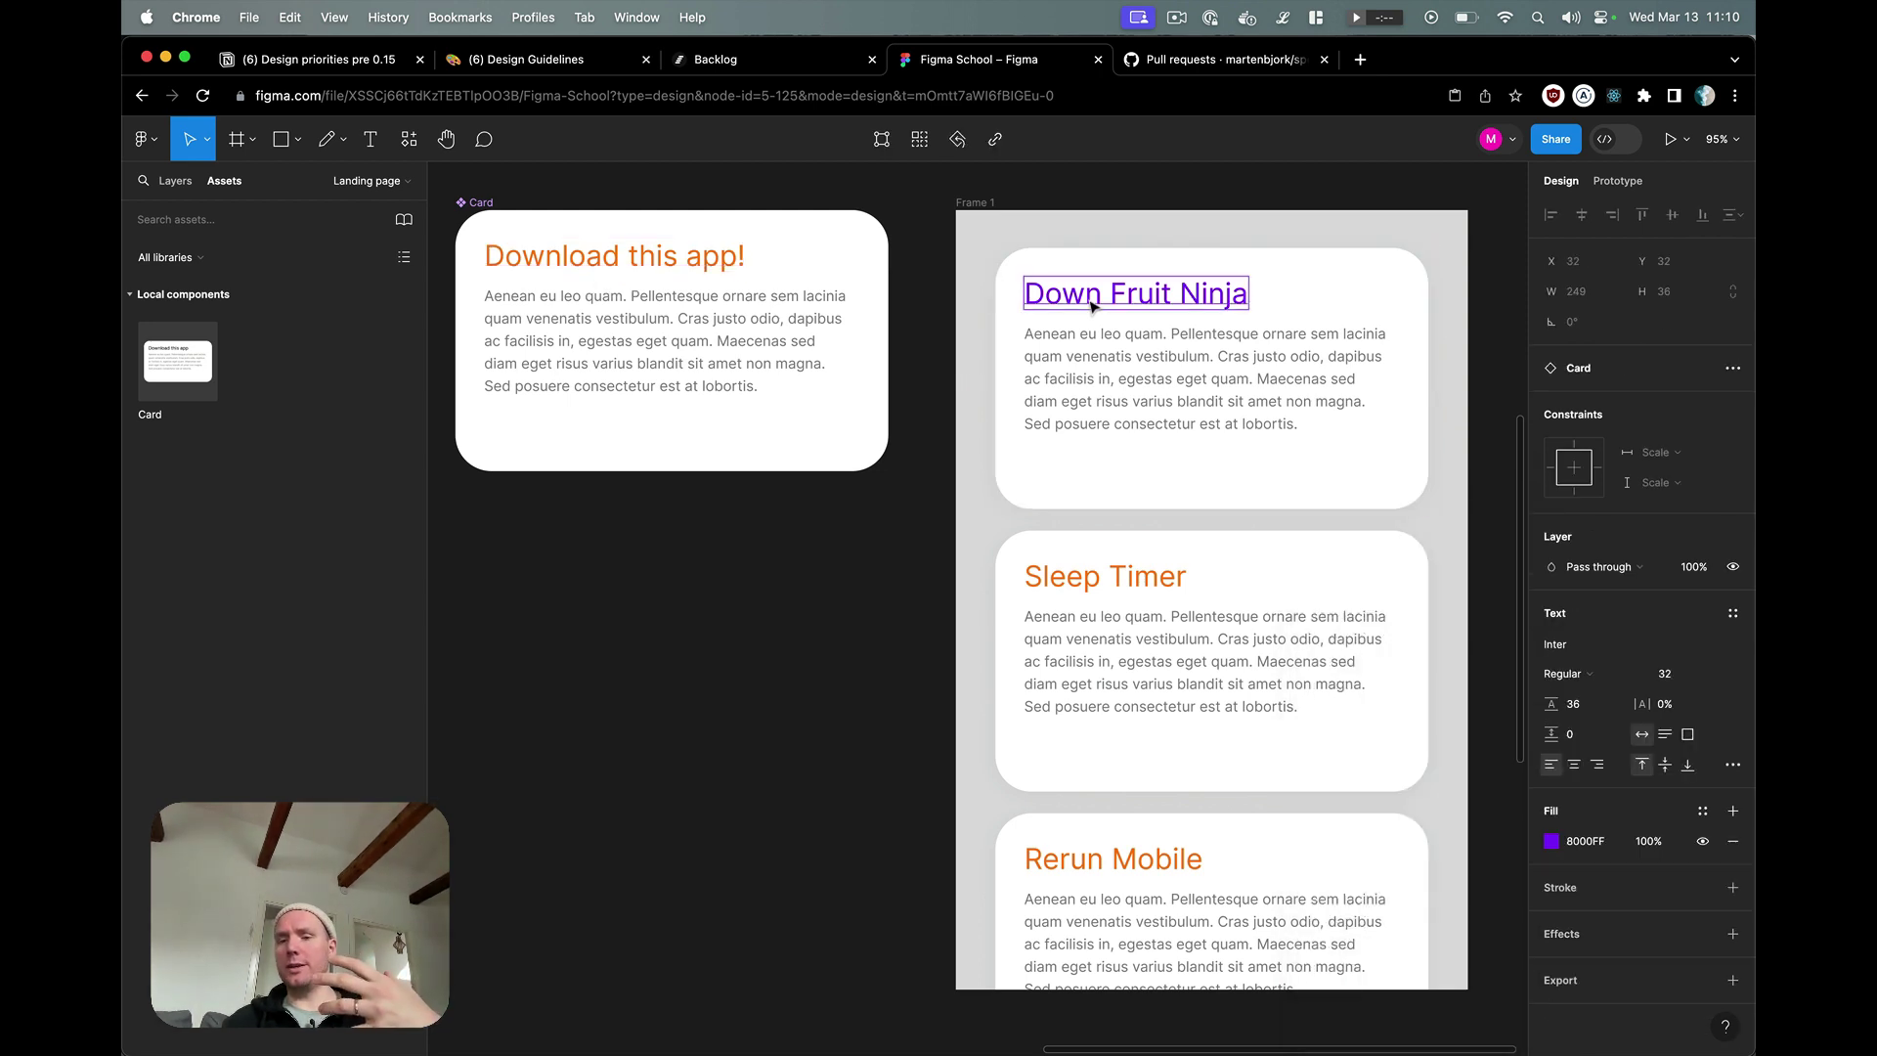
- Try removing the fill from the "Down Fruit Ninja" heading in the first Card instance and undo the removal
left_click(1733, 841)
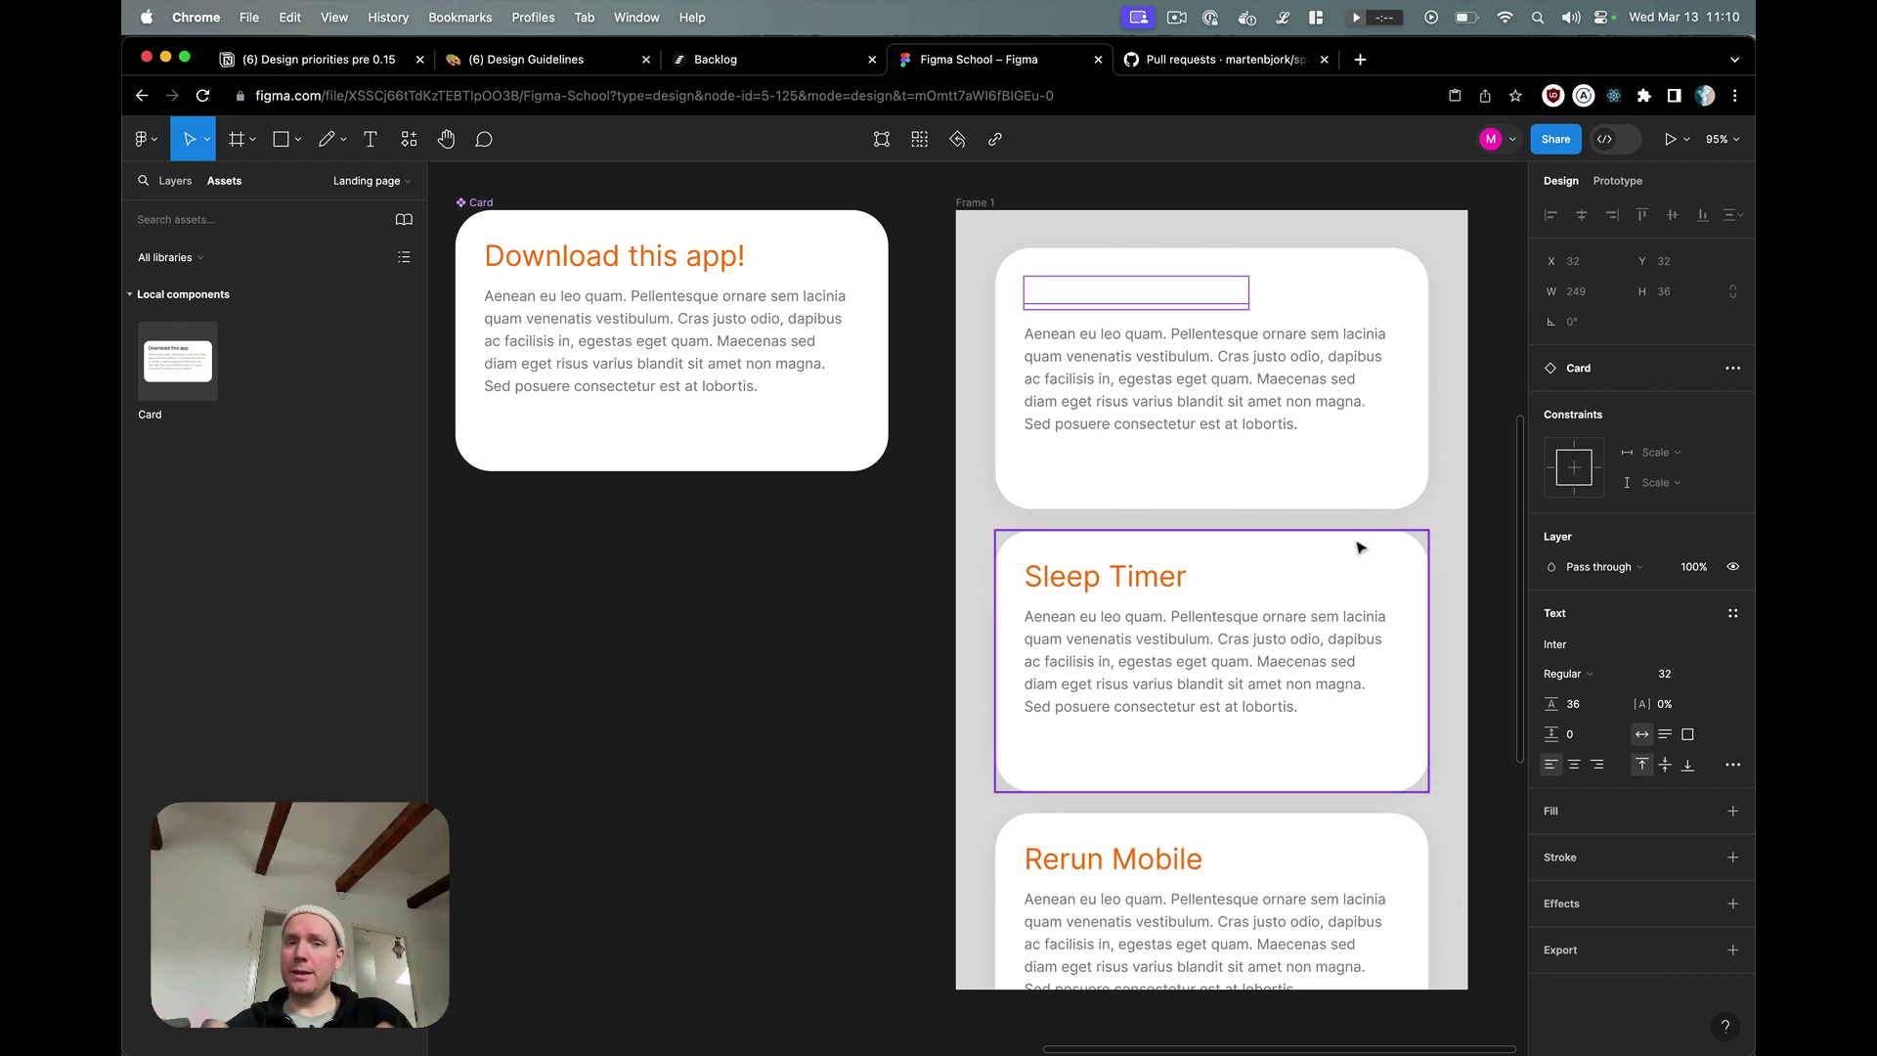
key("super+z")
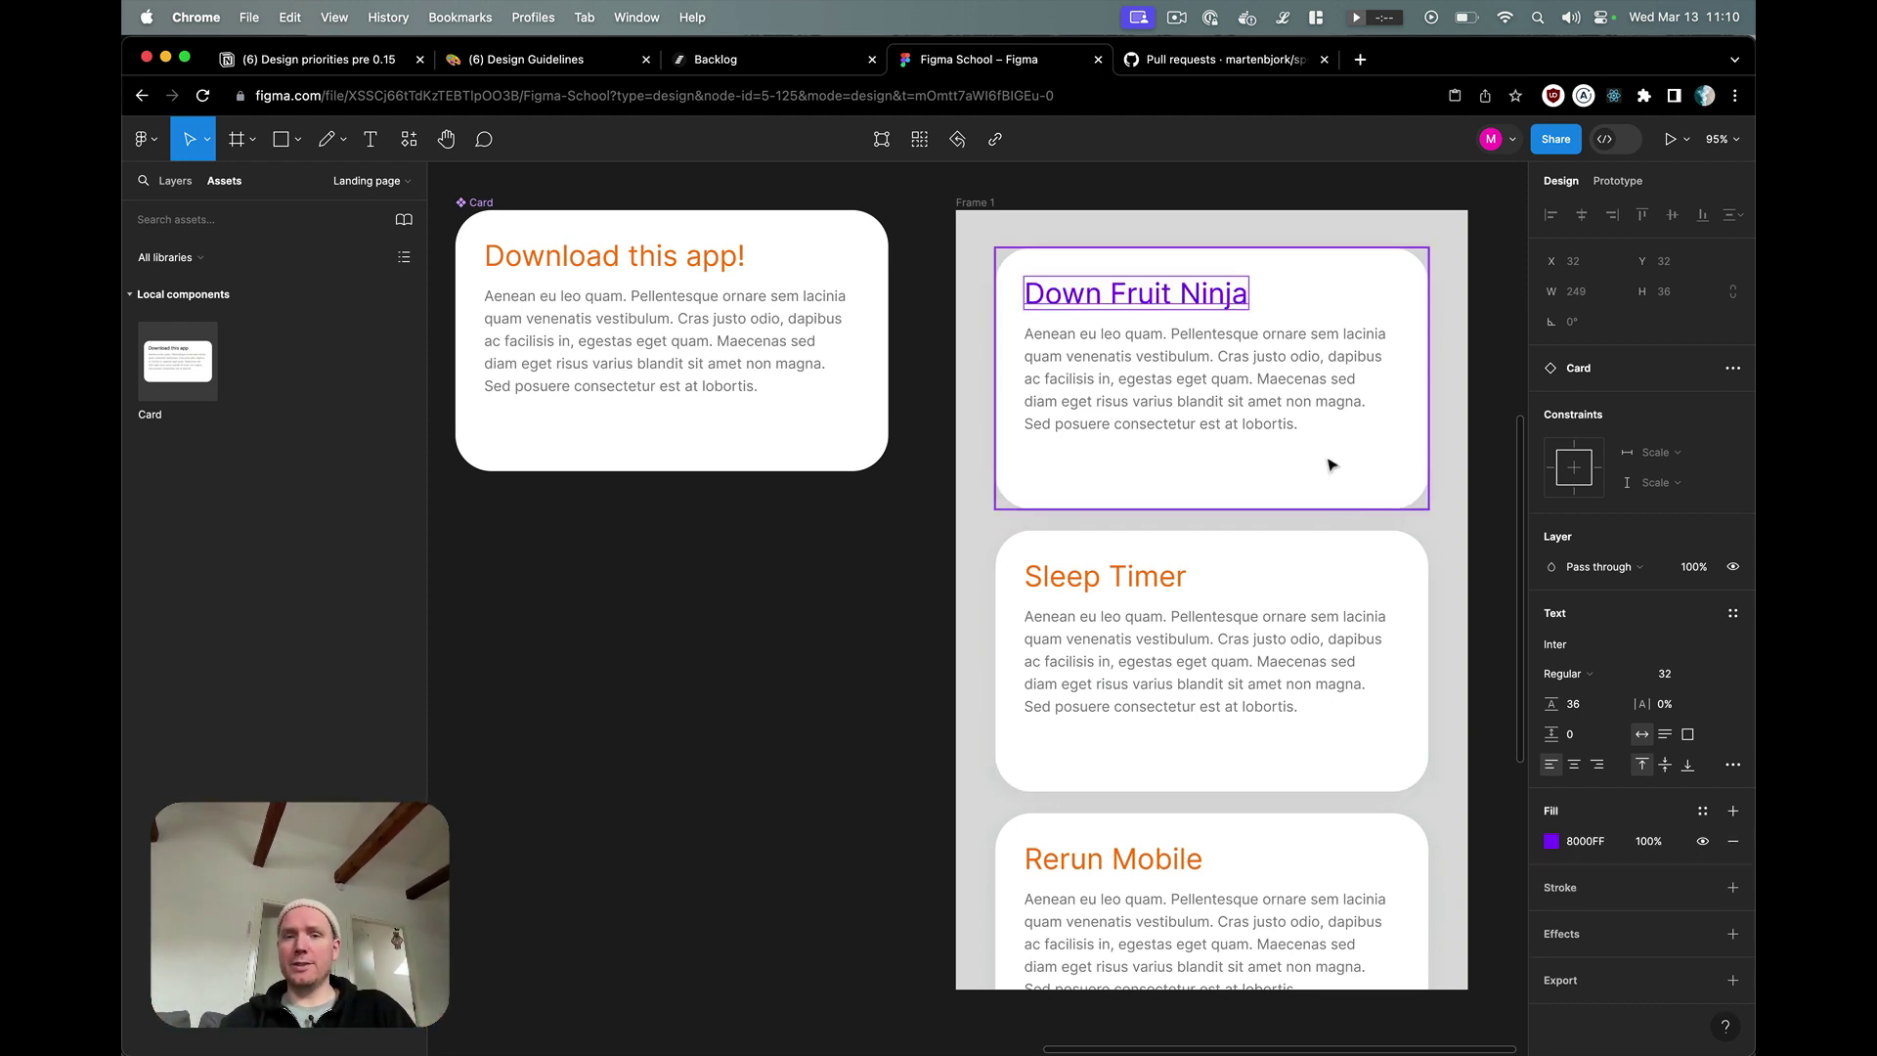
left_click(993, 537)
- Override the body paragraph's layer opacity in the first Card instance with 60%
double_click(1063, 428)
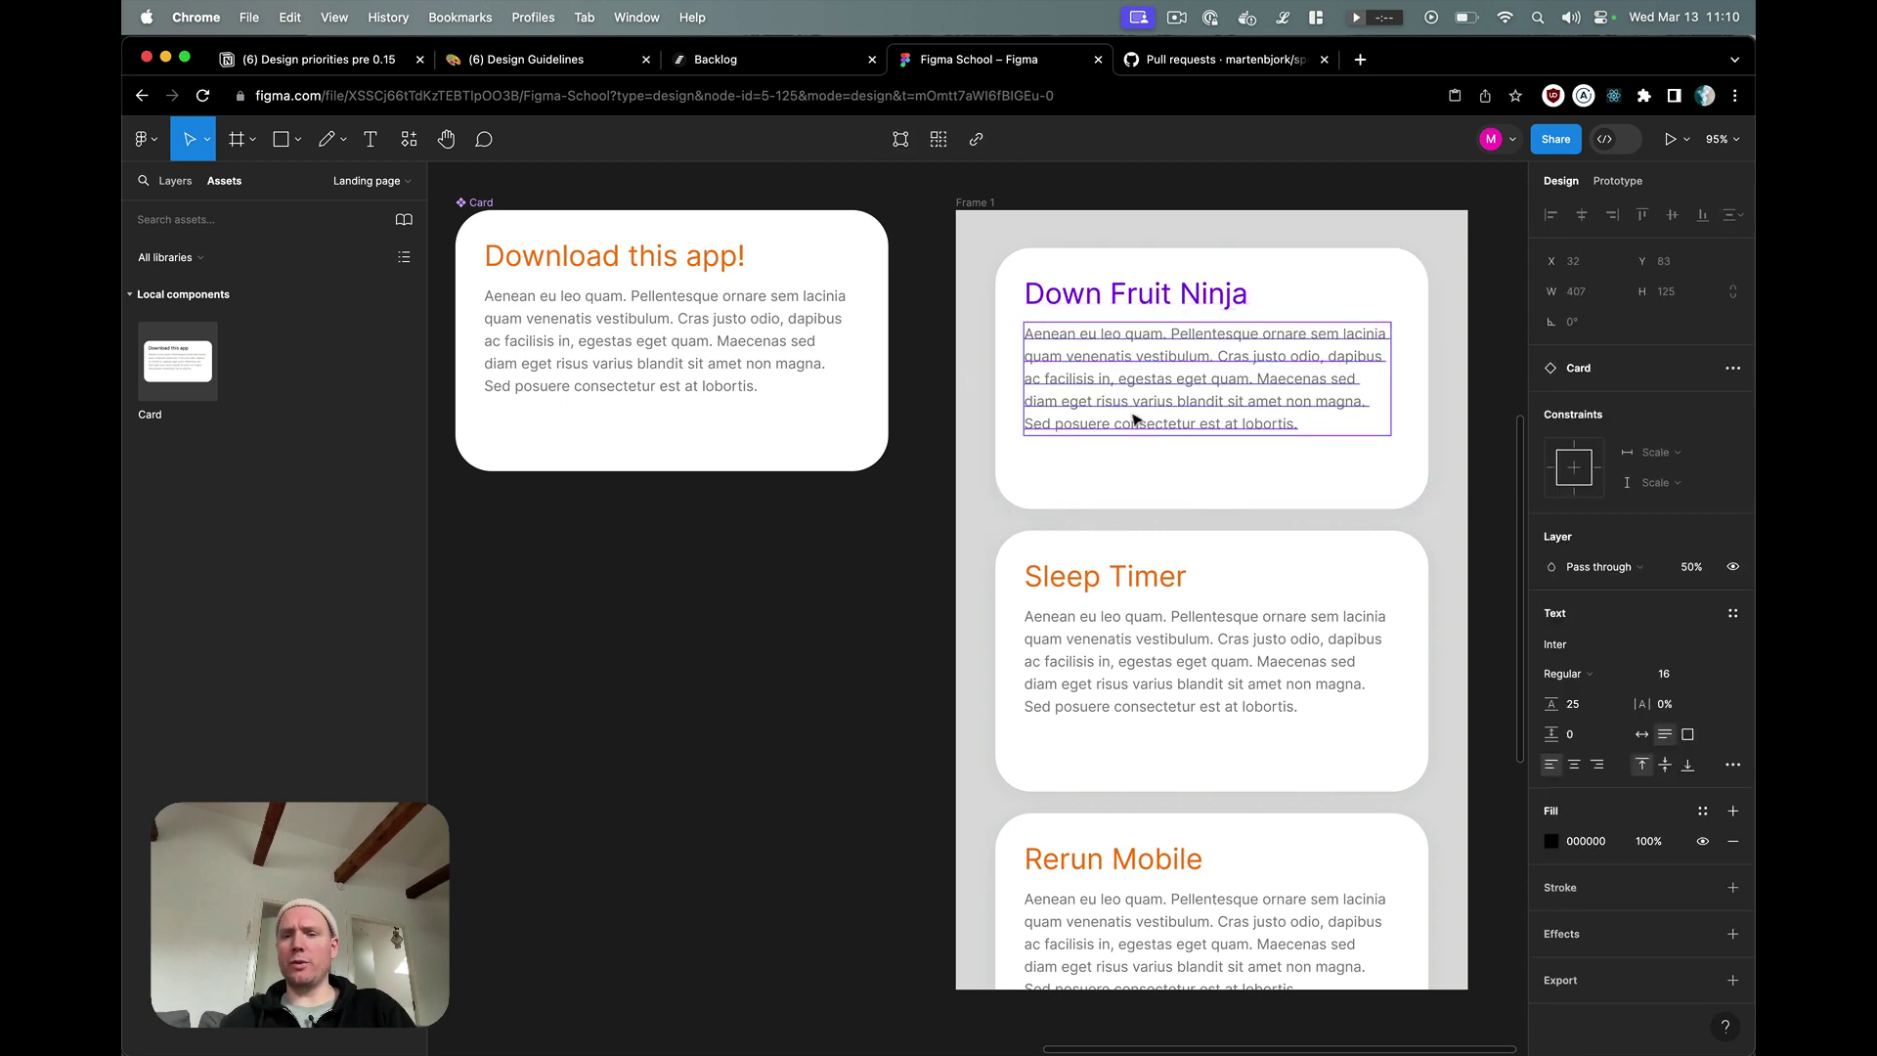
left_click(1690, 568)
type("60")
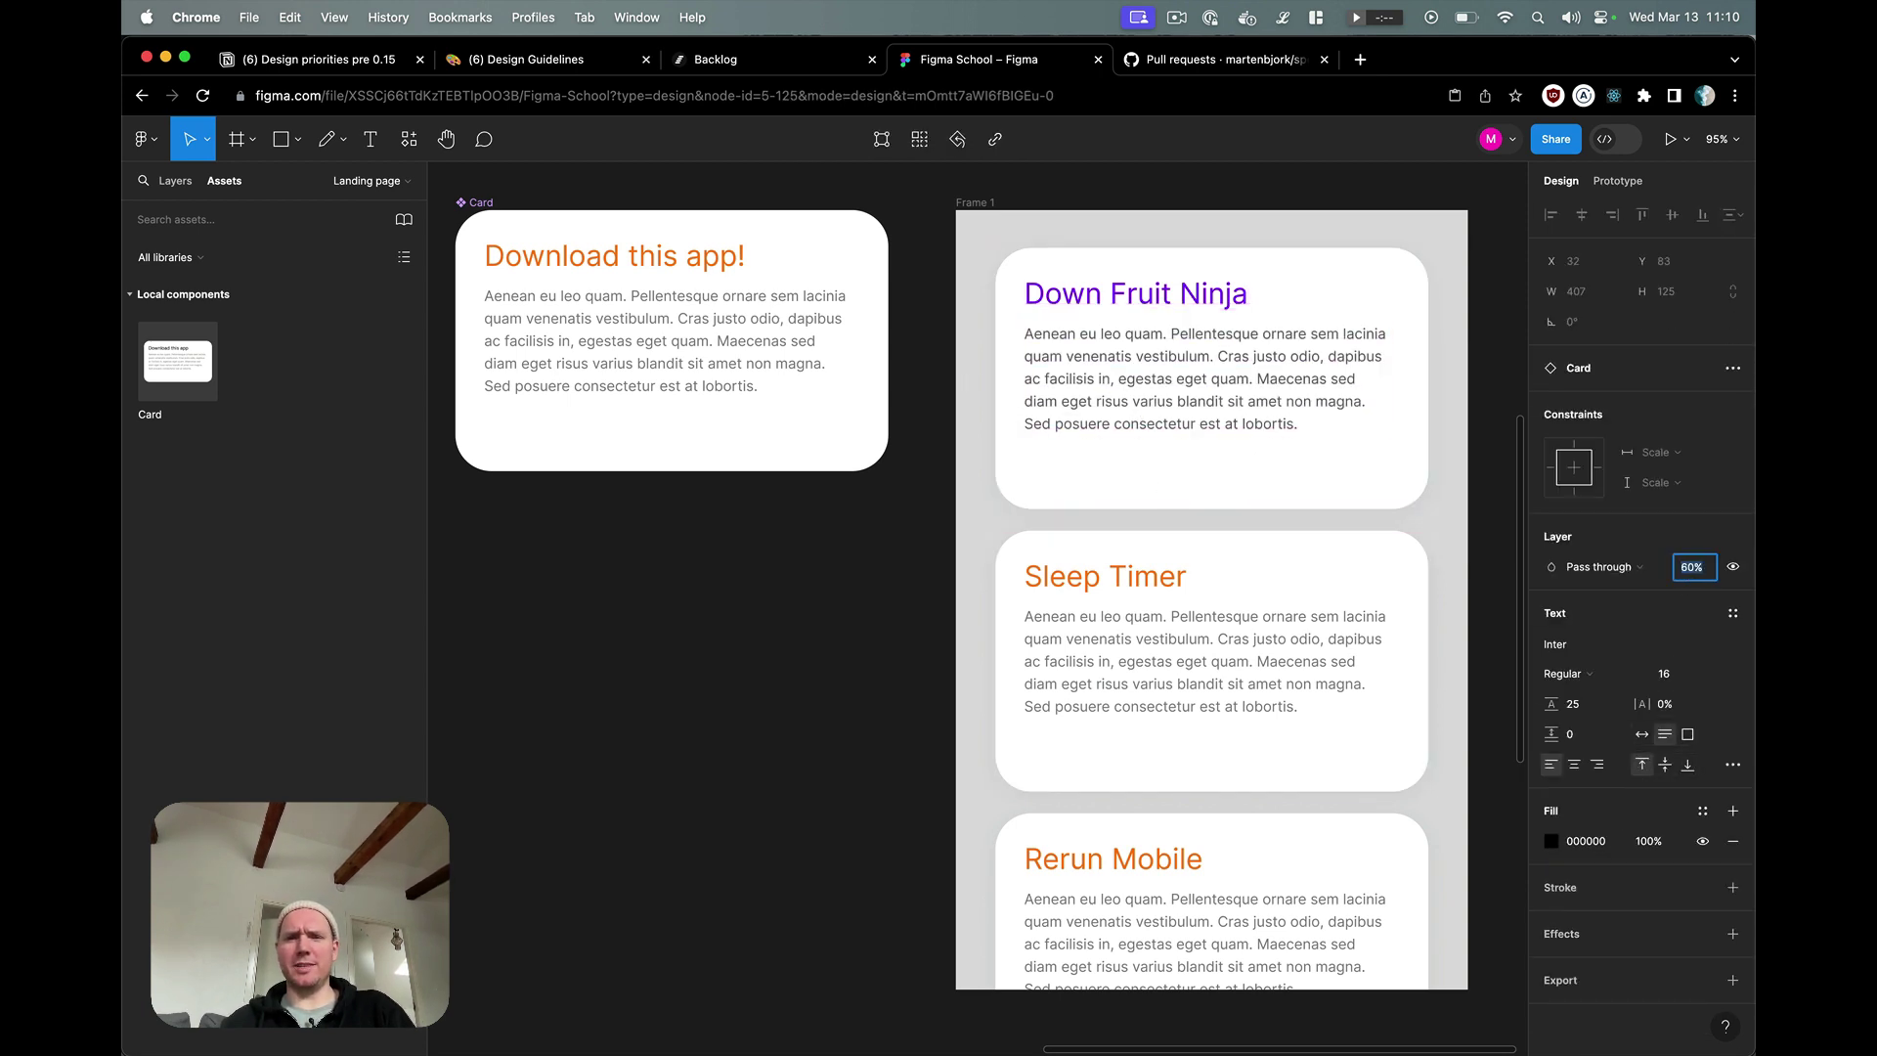
left_click(964, 533)
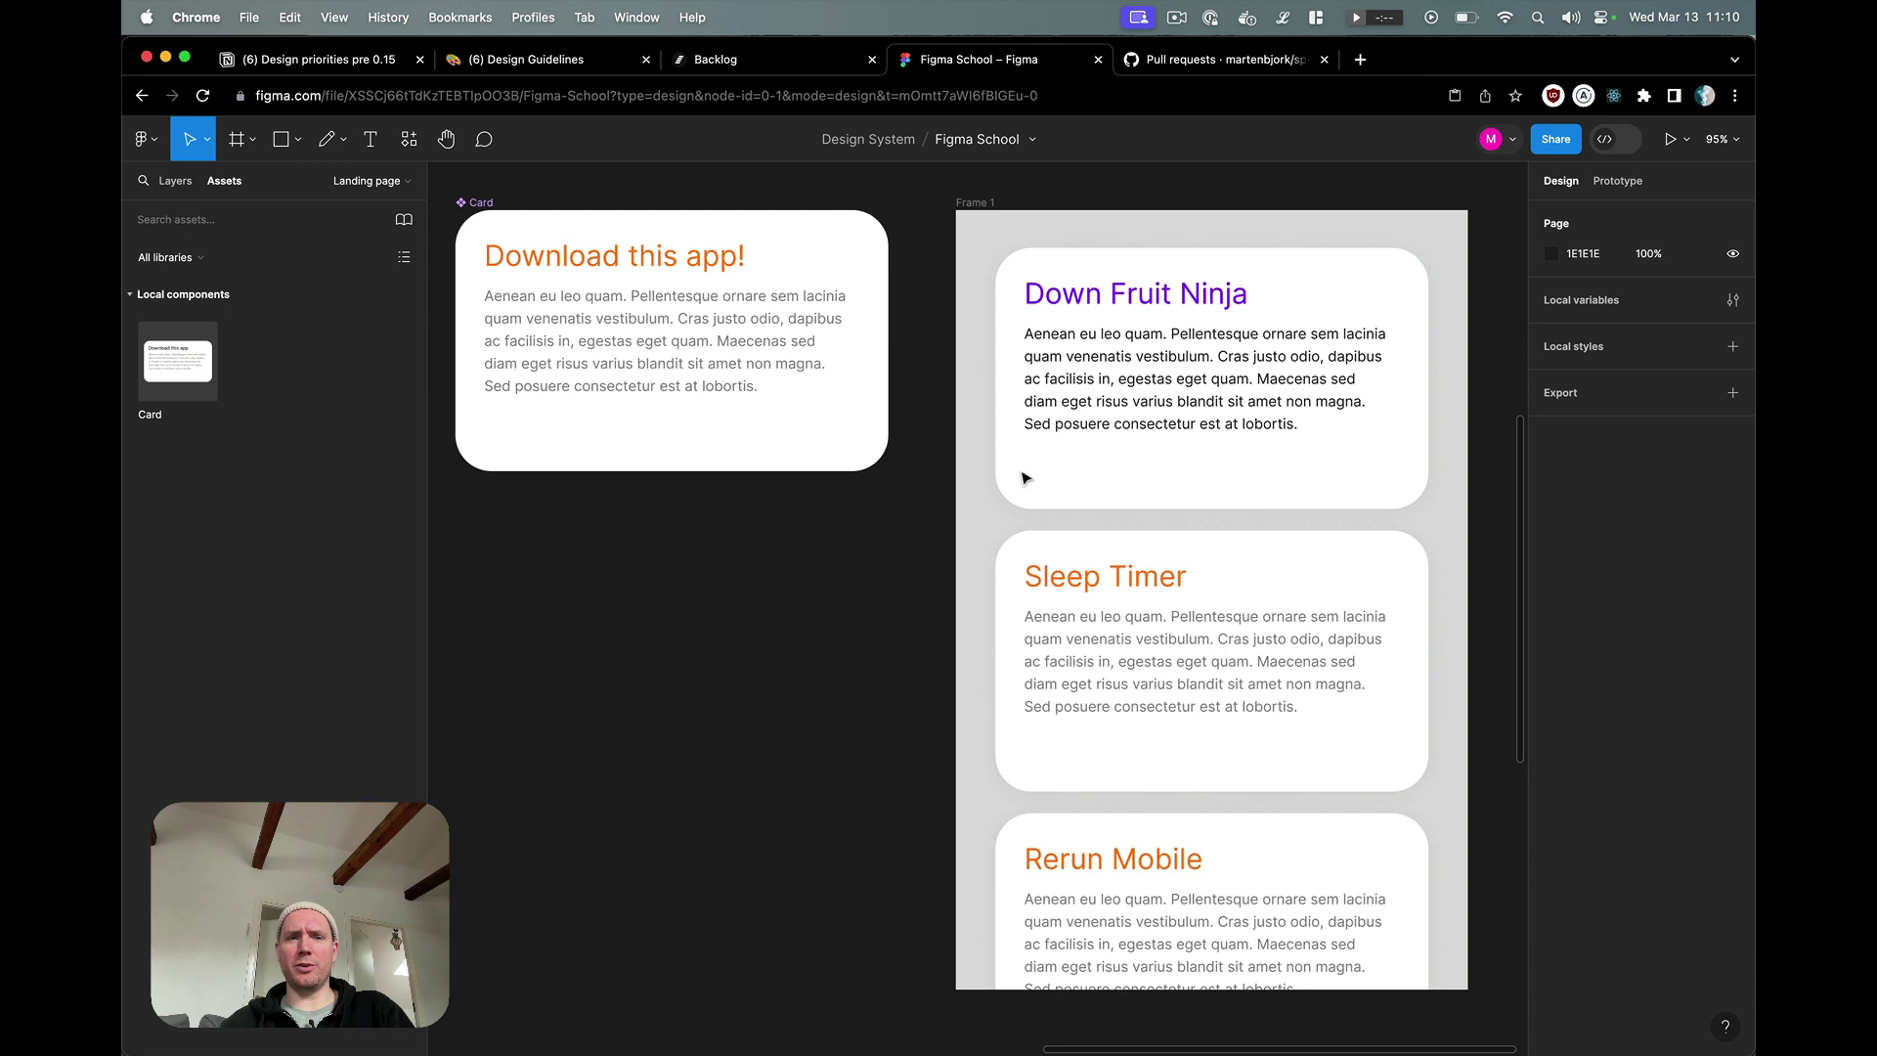
- Reset all changes on the first Card instance in Frame 1 to match the main component
left_click(1141, 419)
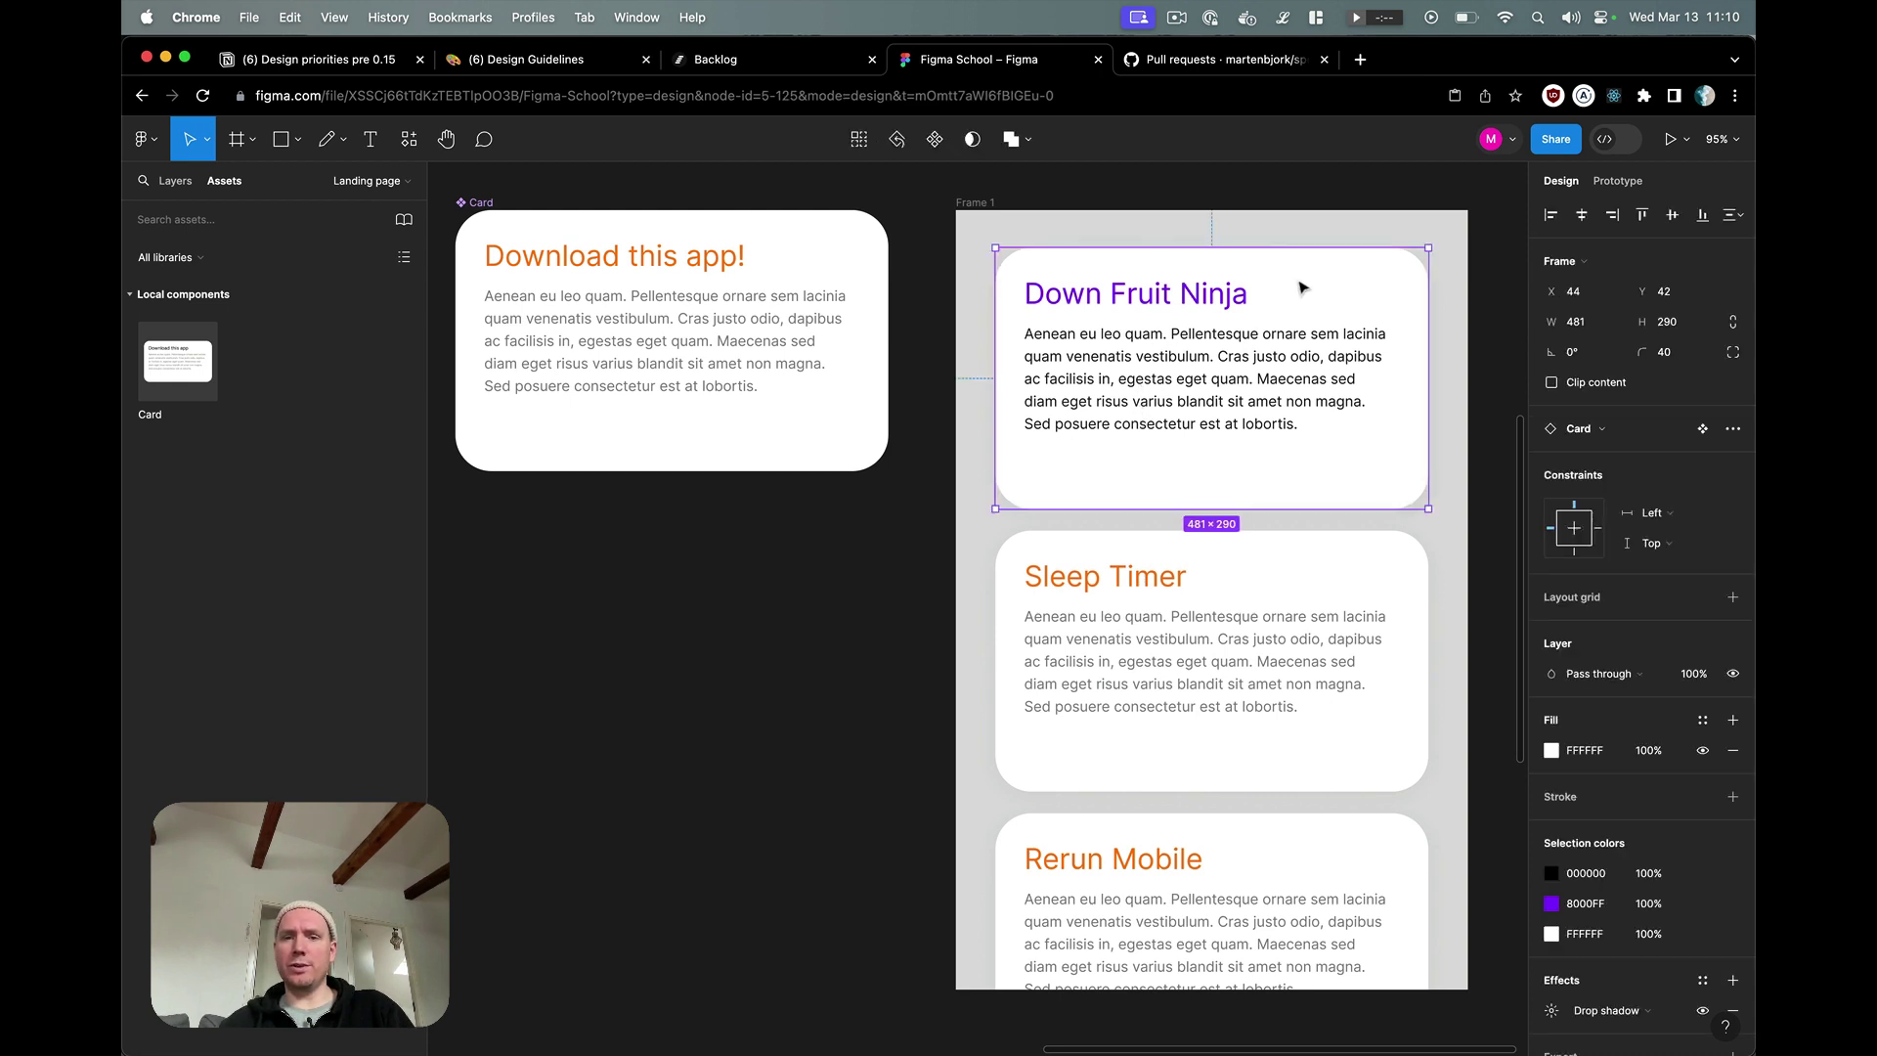
right_click(1301, 286)
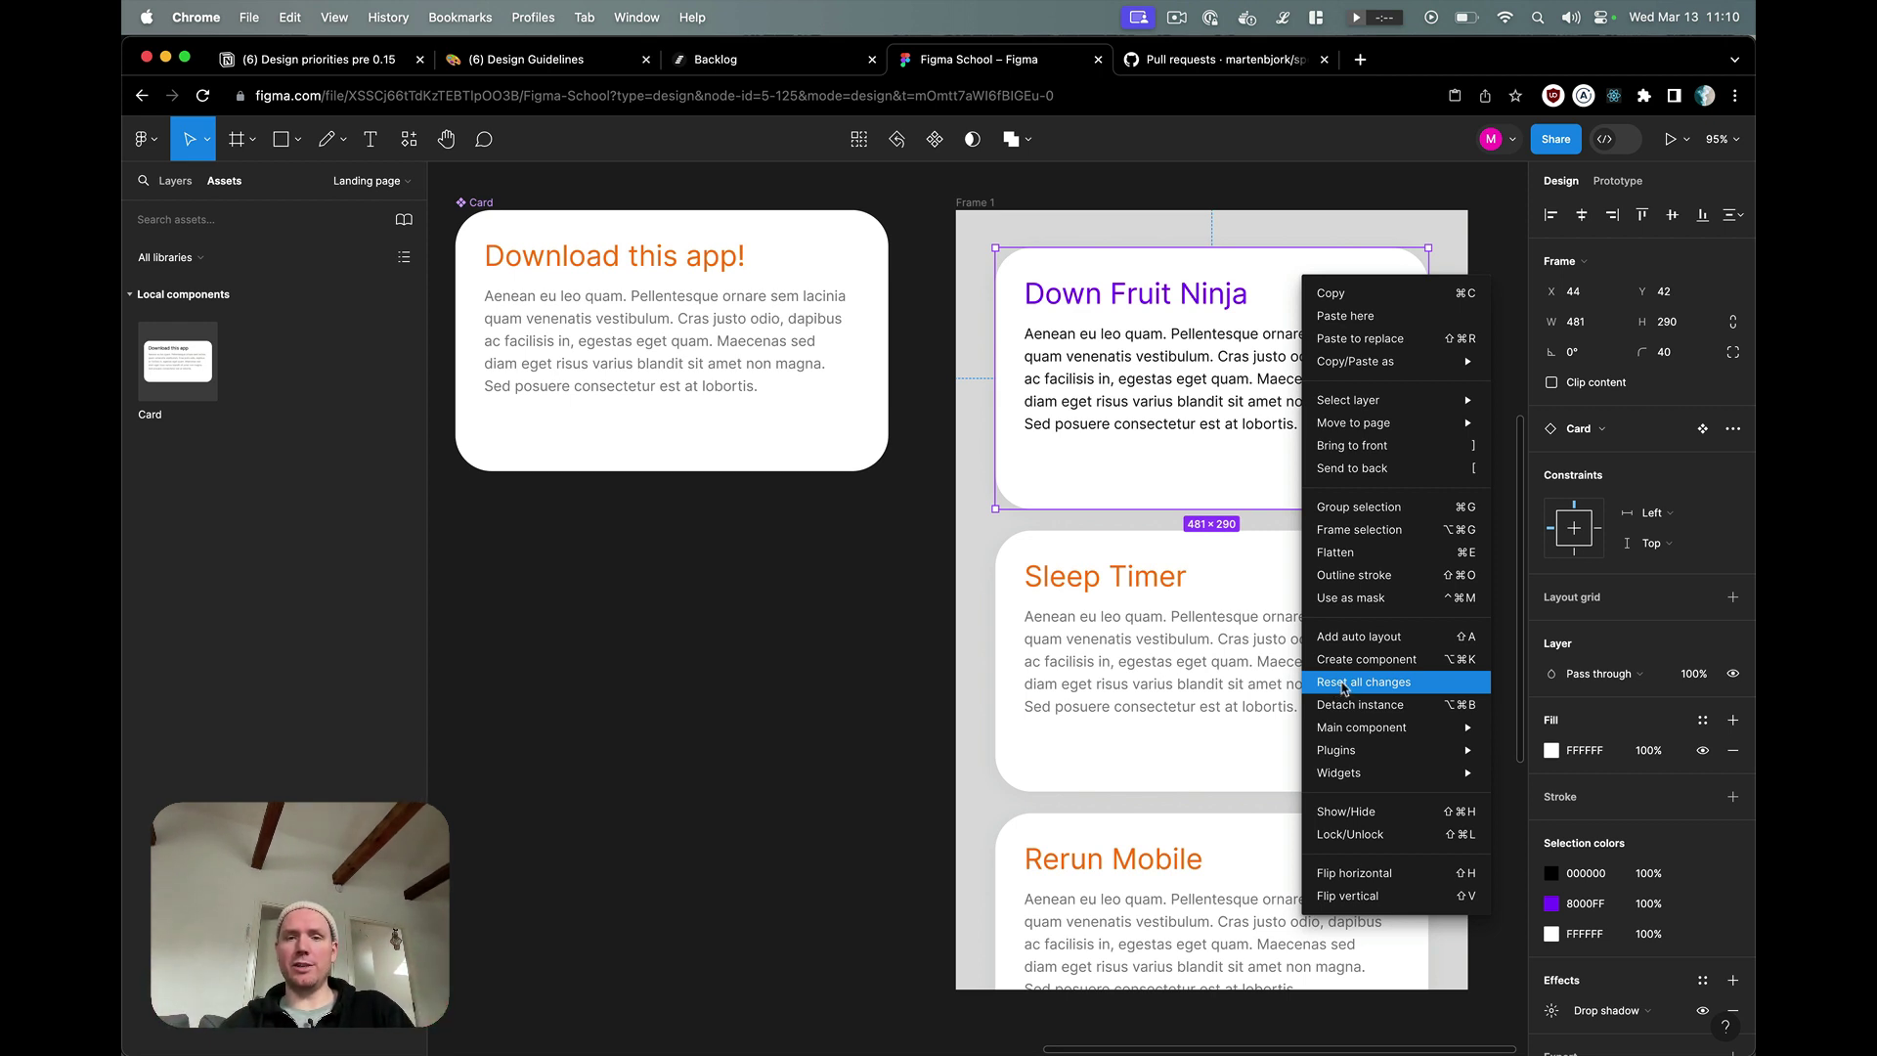
left_click(1343, 689)
- Replace the first Card instance's heading with "Download Fruit Ninja"
double_click(1137, 291)
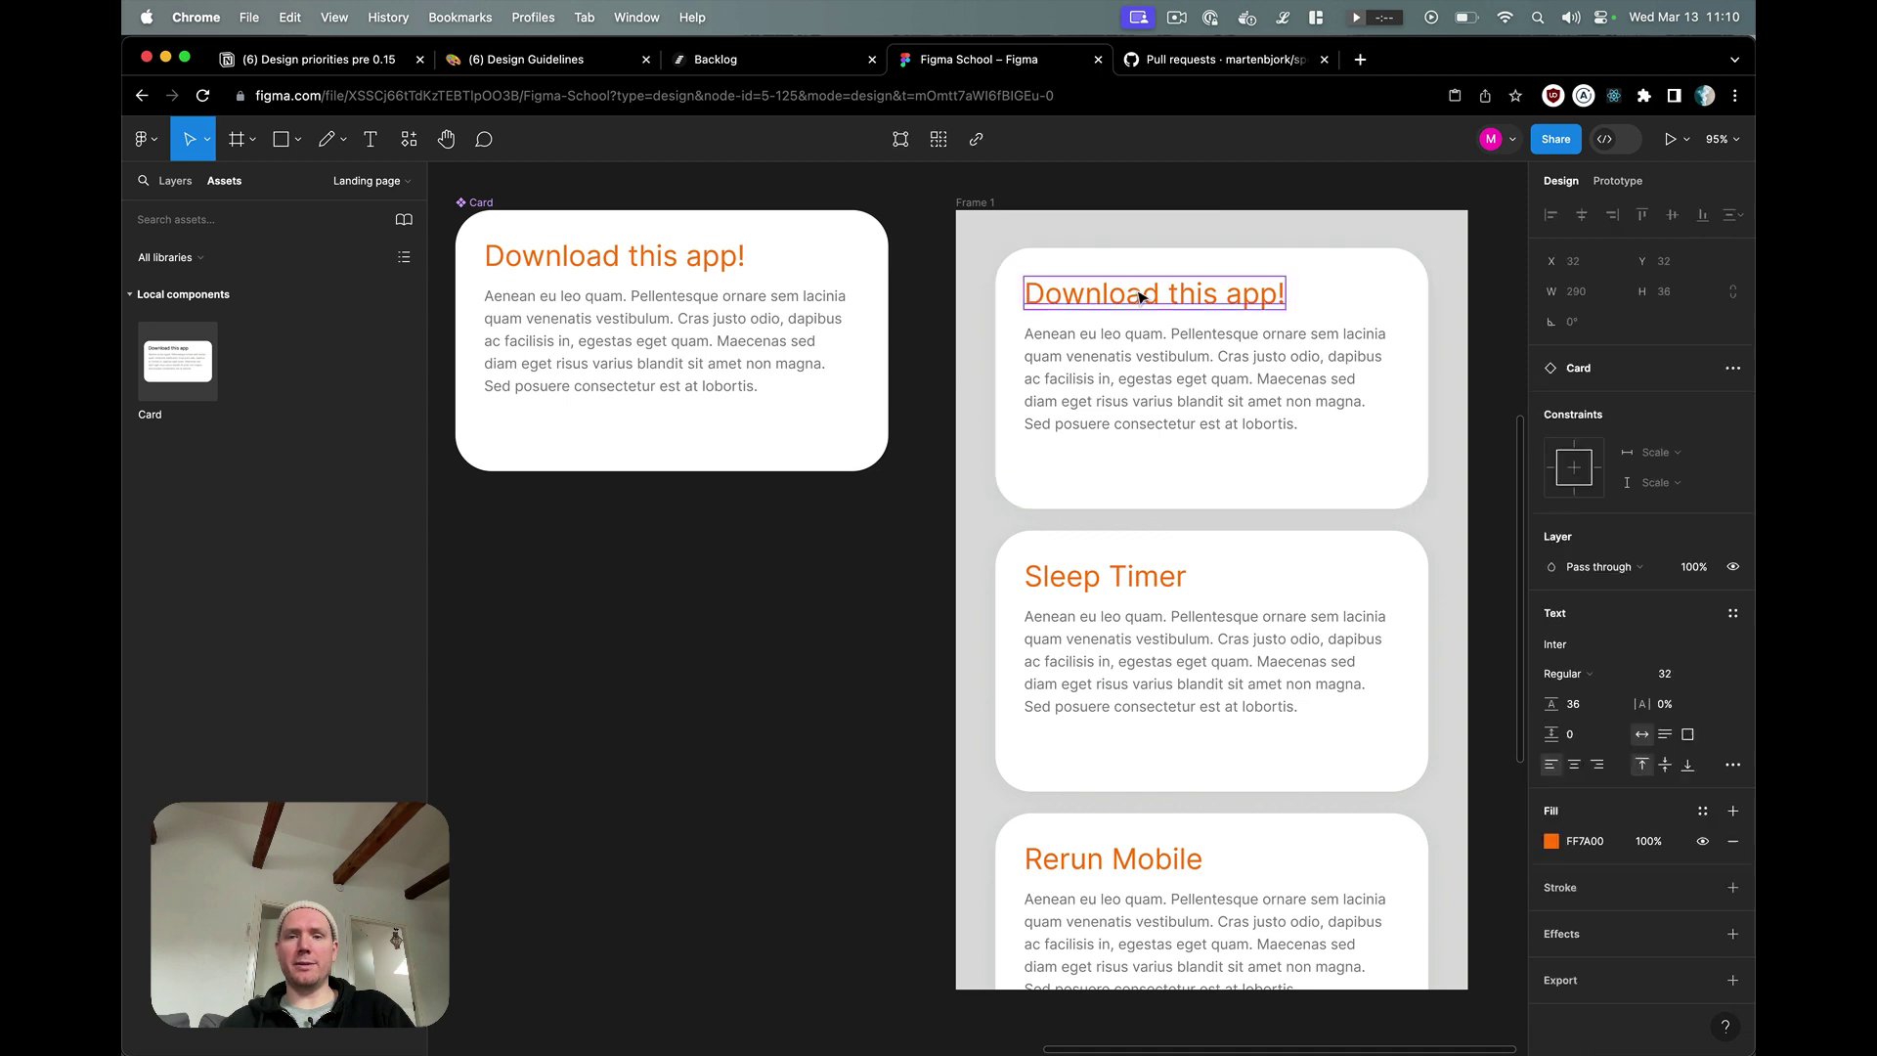
type("Download Furi")
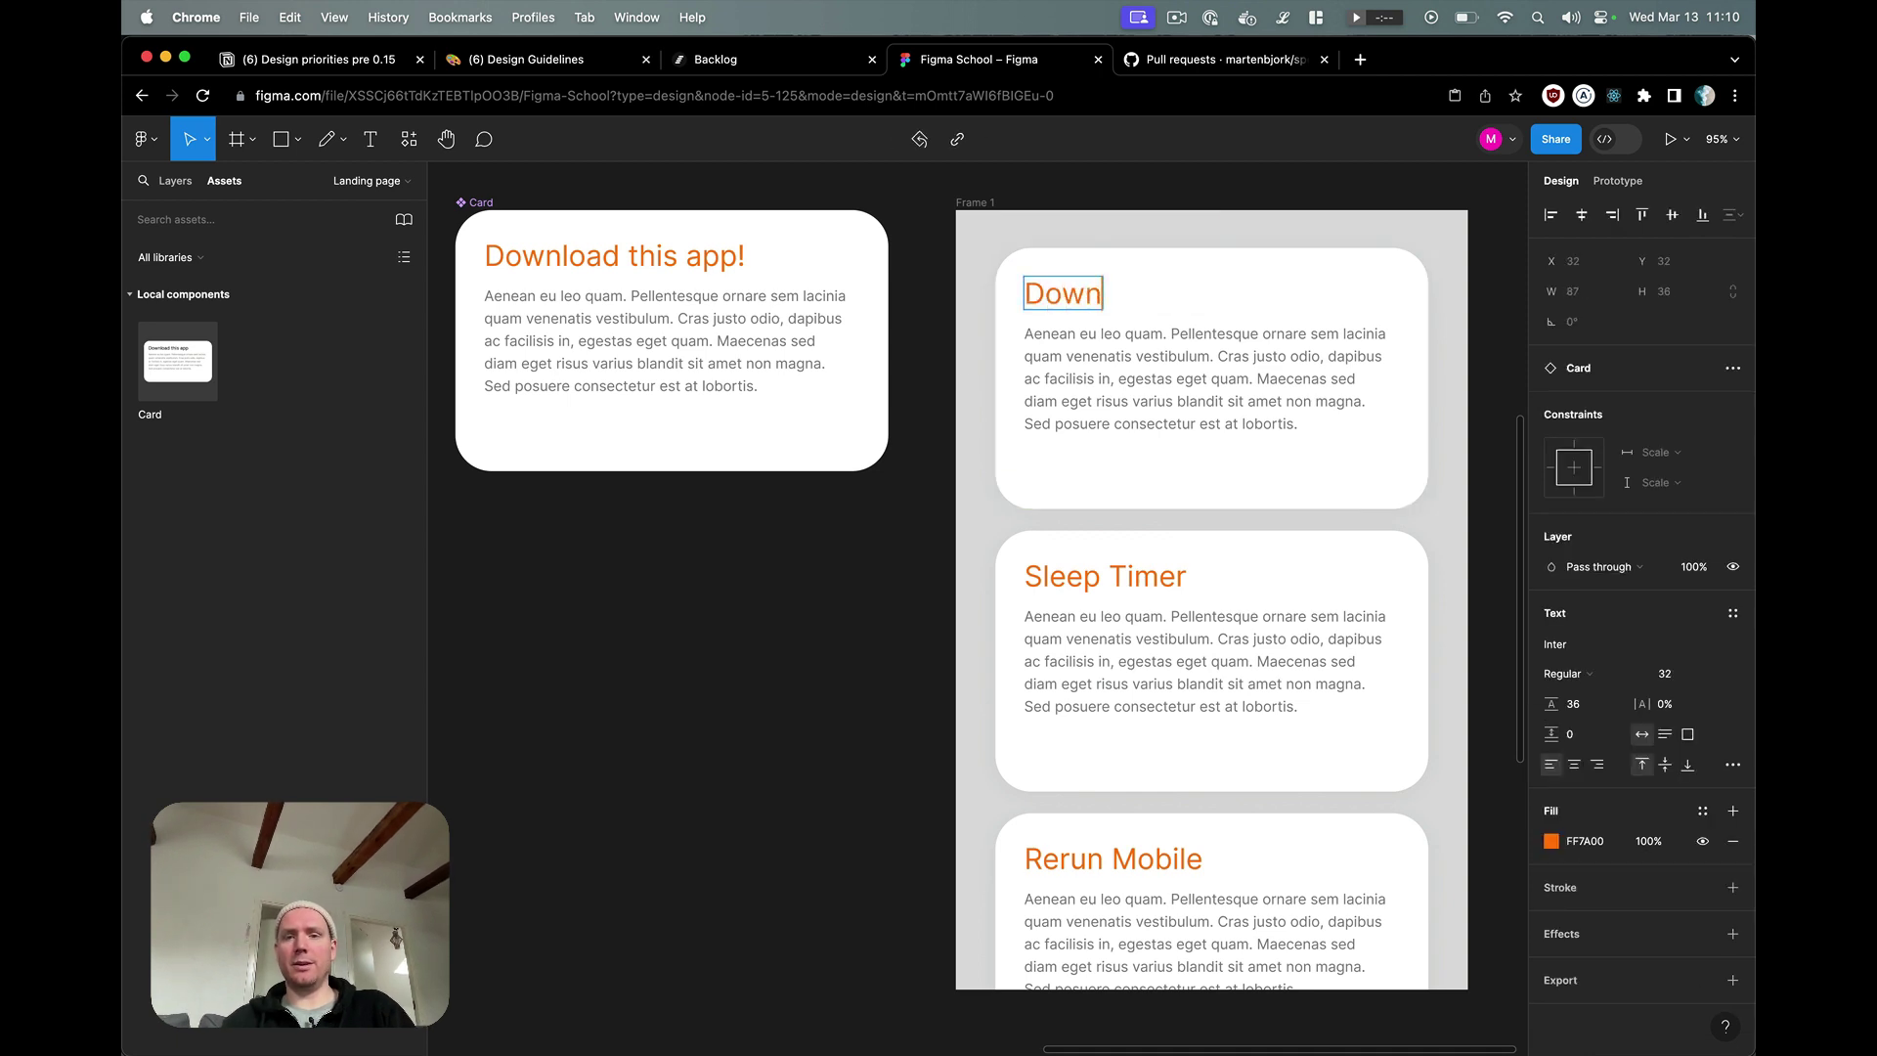
key("BackSpace")
key("BackSpace")
key("BackSpace")
key("BackSpace")
type("Fruit Ninja")
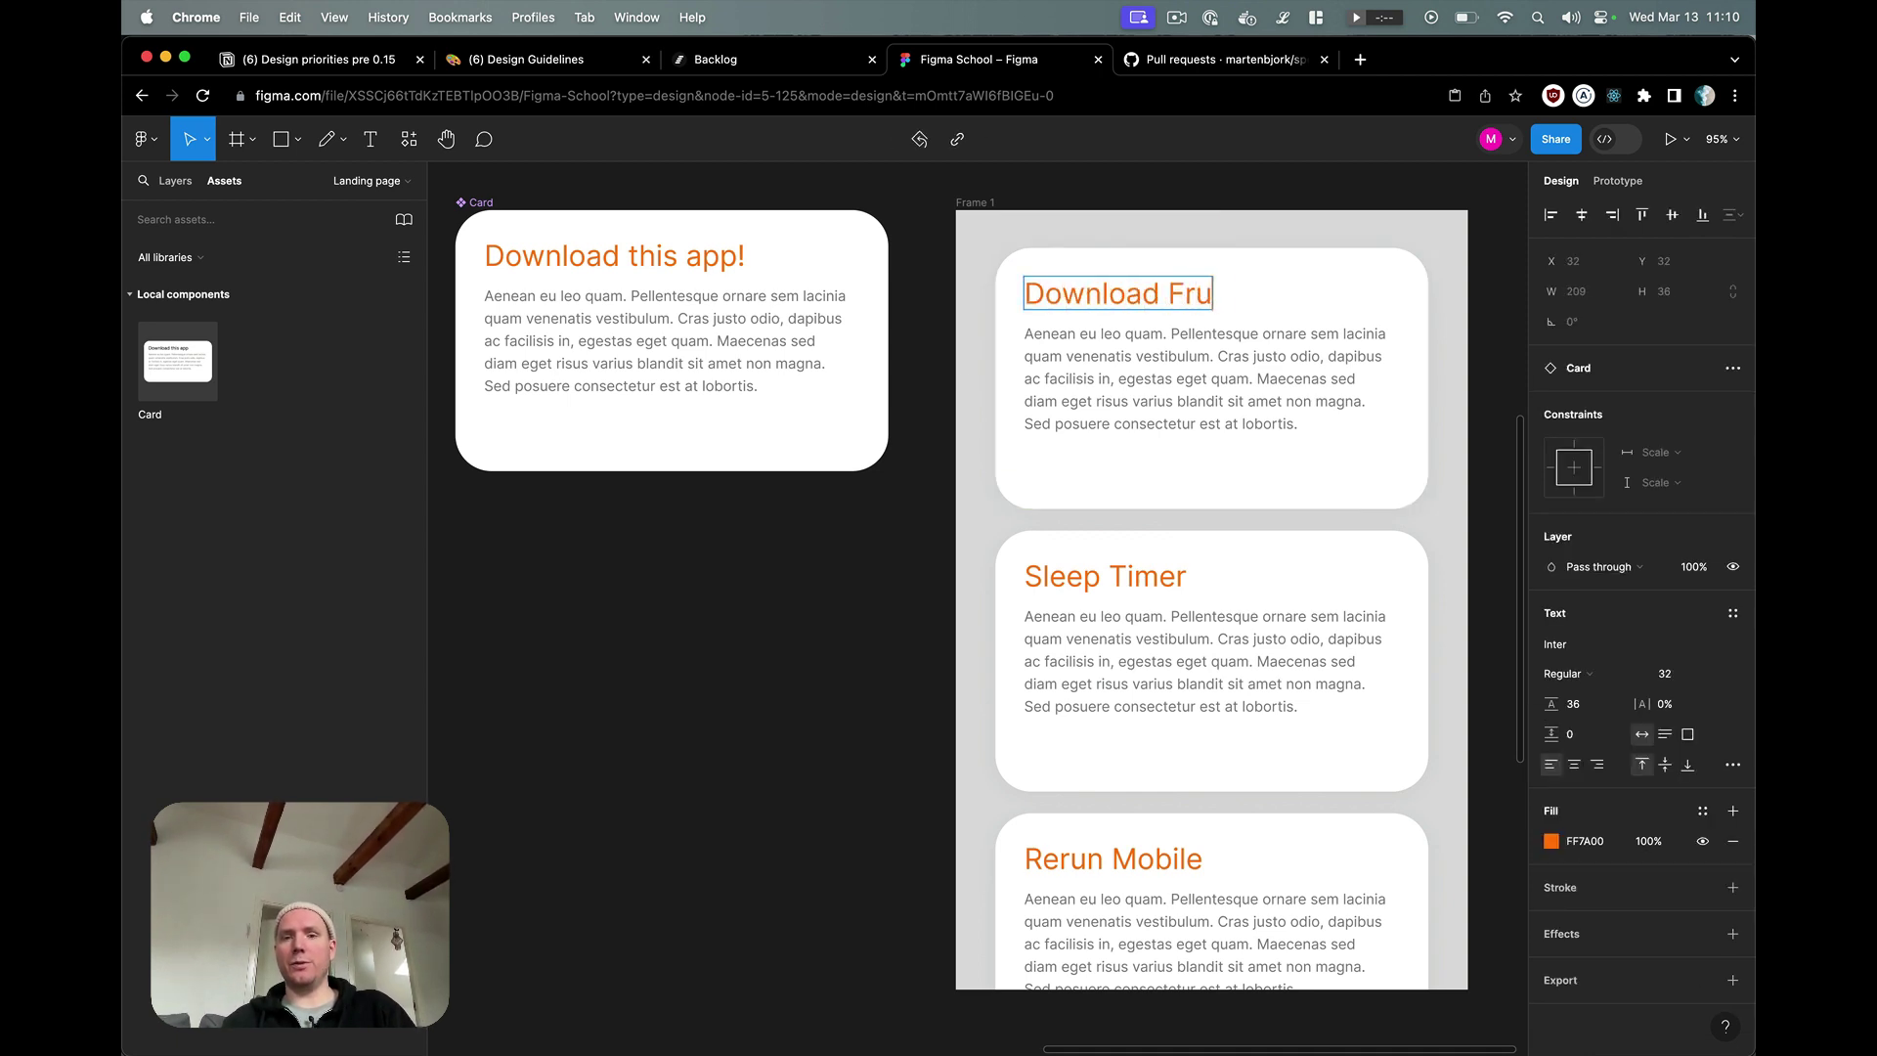
left_click(808, 582)
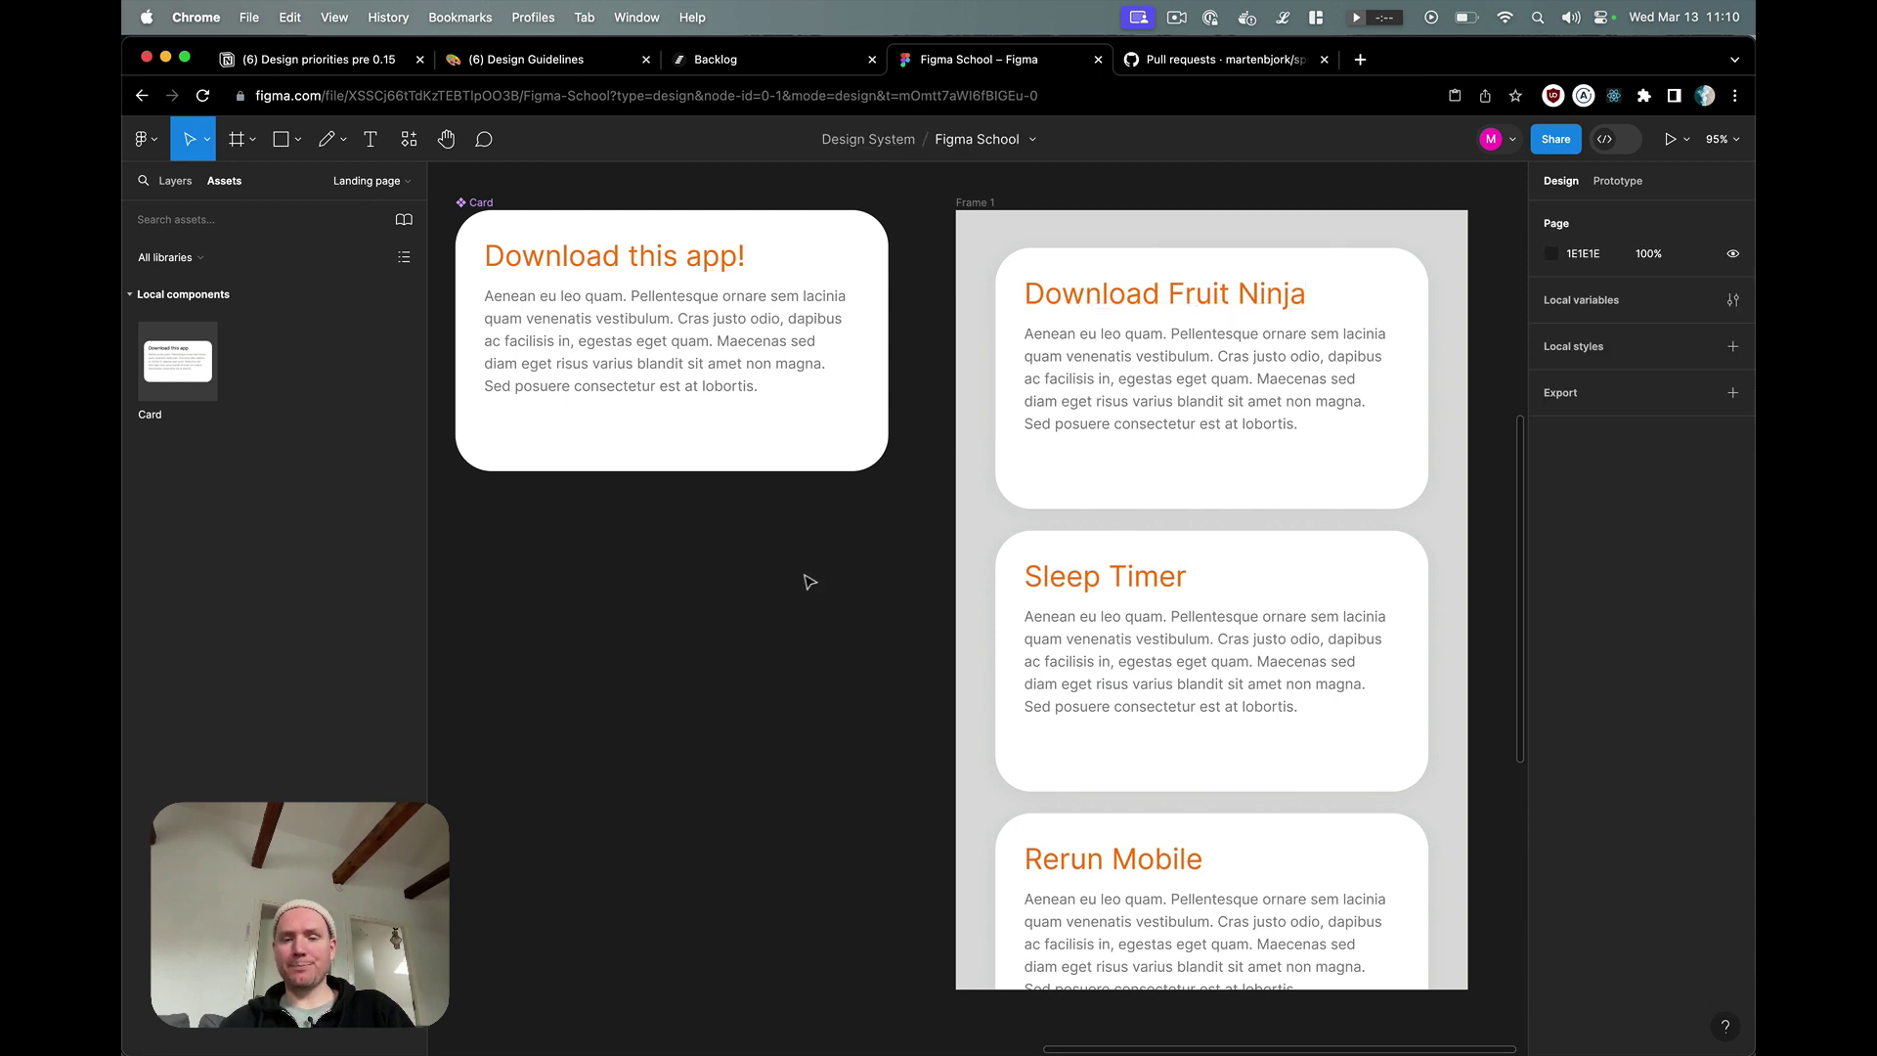
- Duplicate the "Download Fruit Ninja" card out of Frame 1 onto empty canvas at about X 2184, Y 936
scroll(955, 670, "down", 5)
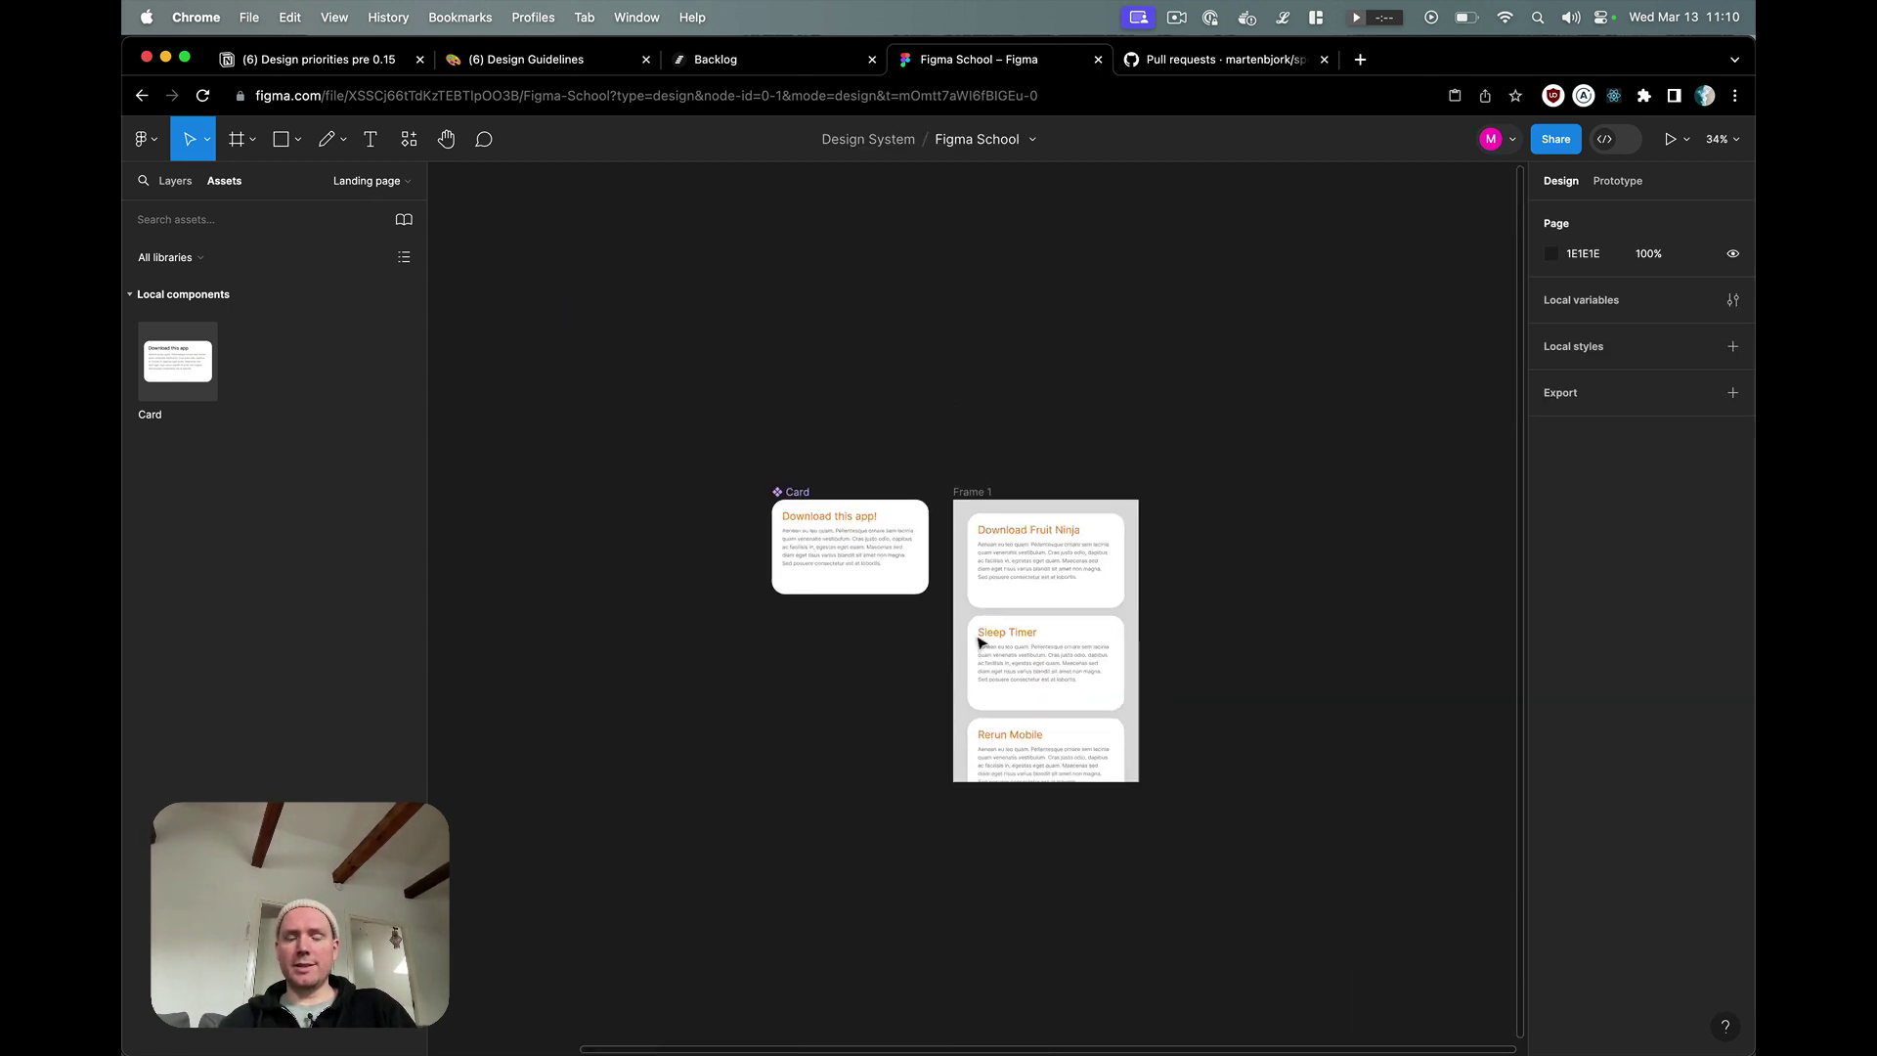
scroll(1048, 570, "up", 5)
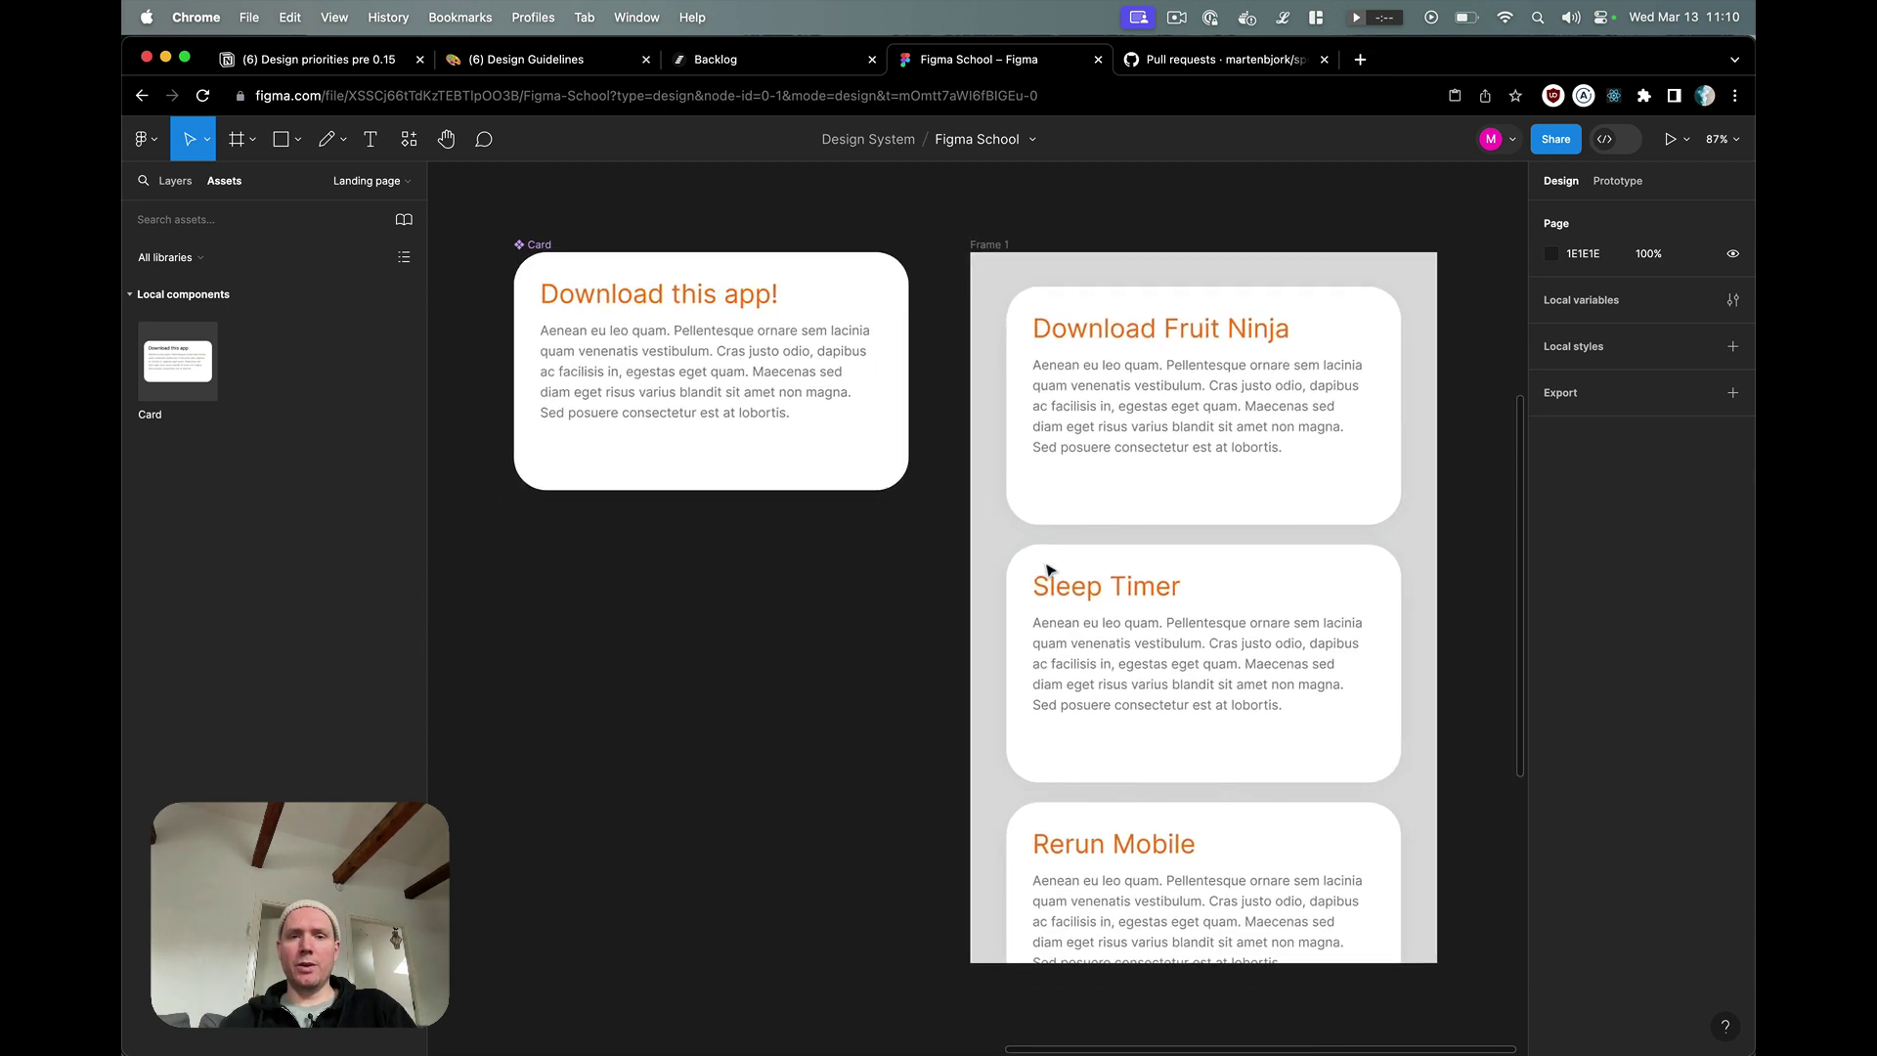
scroll(1048, 570, "up", 2)
scroll(1048, 572, "down", 5)
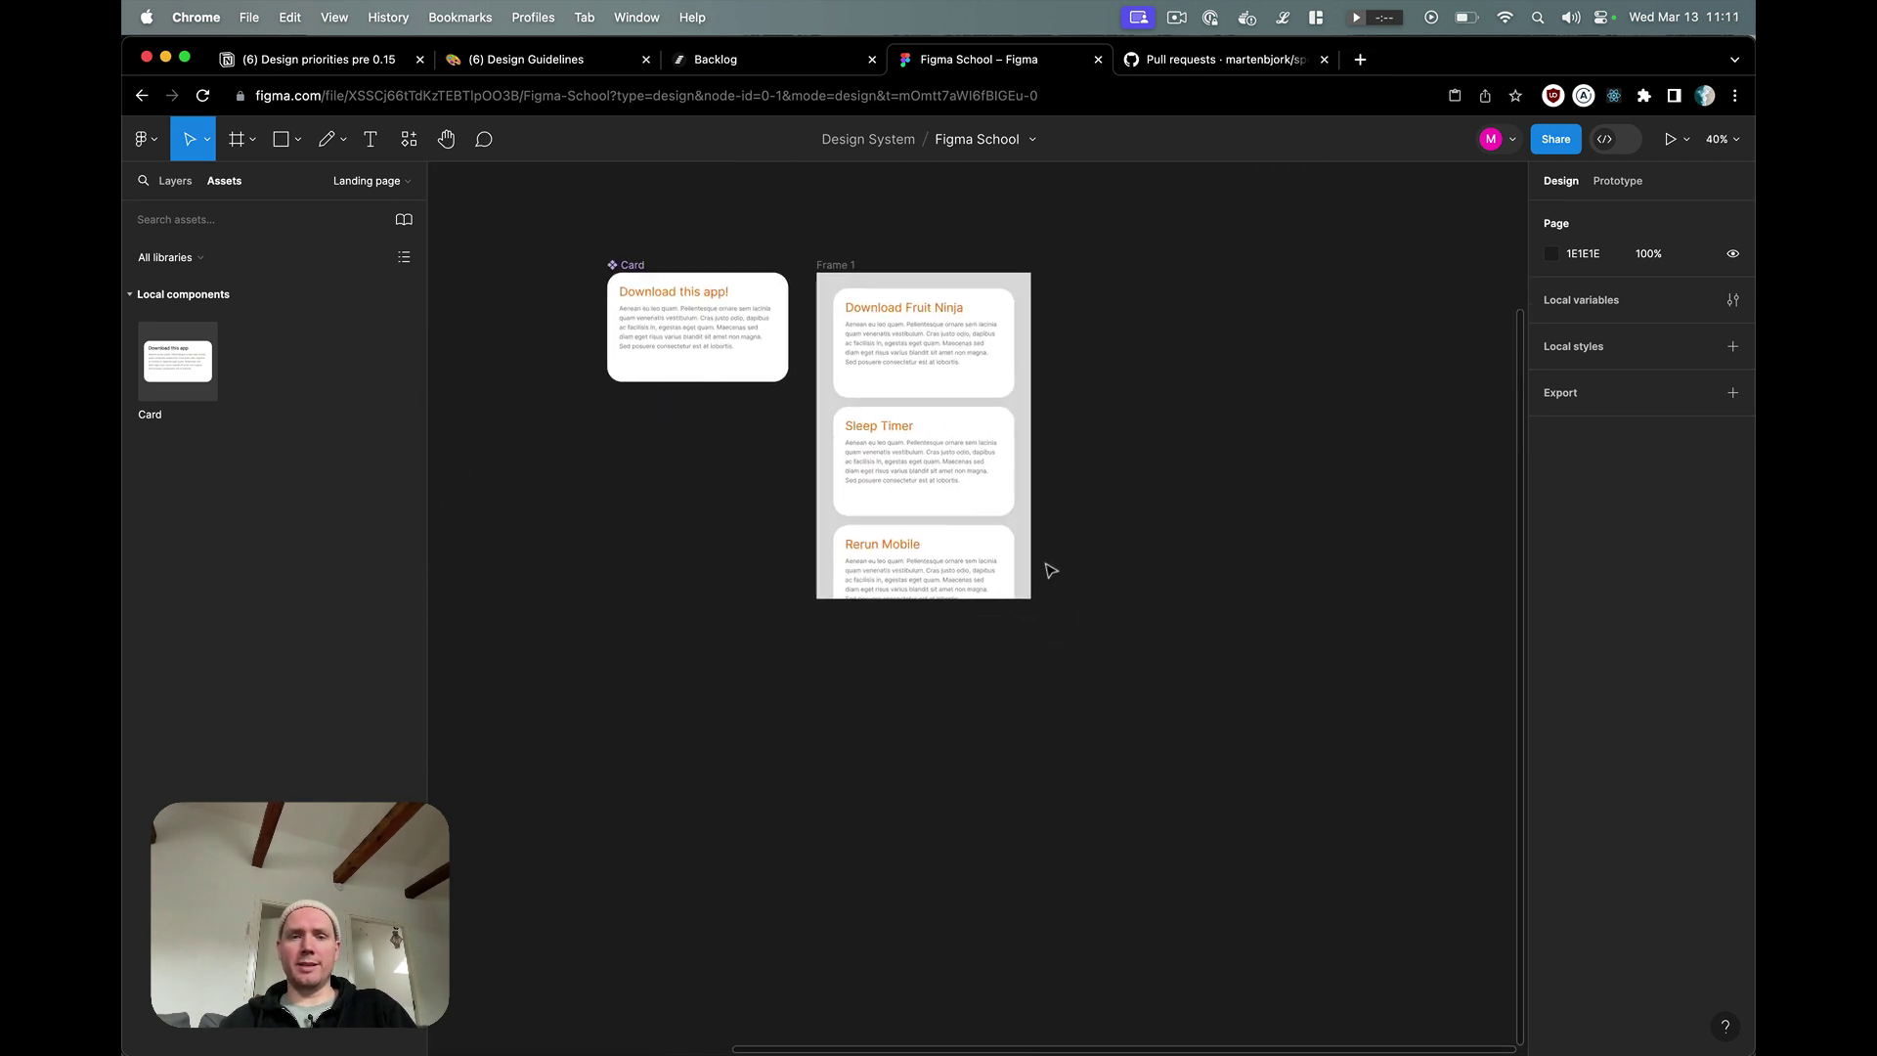
left_click_drag(921, 347, 1203, 525)
scroll(1182, 528, "right", 7)
scroll(1182, 528, "down", 3)
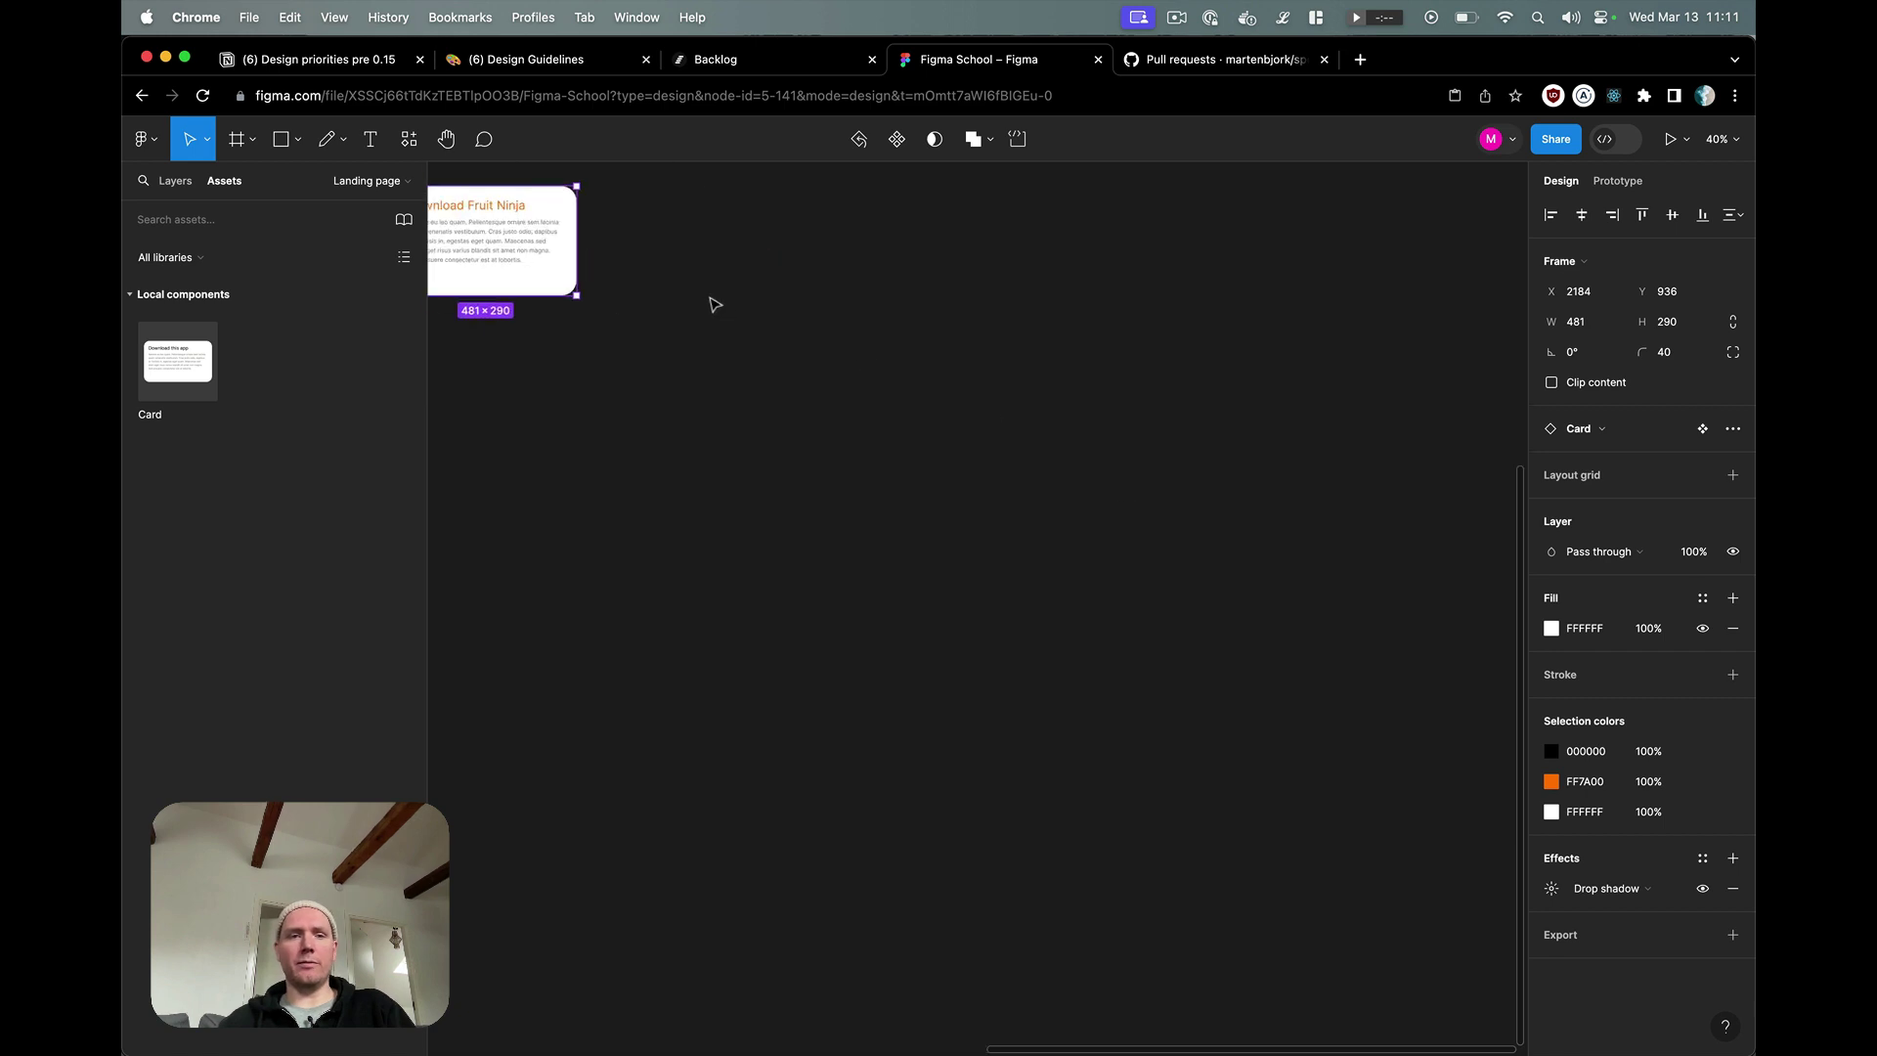
- Move the duplicated card far away from the frame to about X 5152, Y 3254 and keep it selected
left_click_drag(541, 246, 1406, 845)
scroll(1406, 845, "down", 3)
scroll(1406, 844, "right", 3)
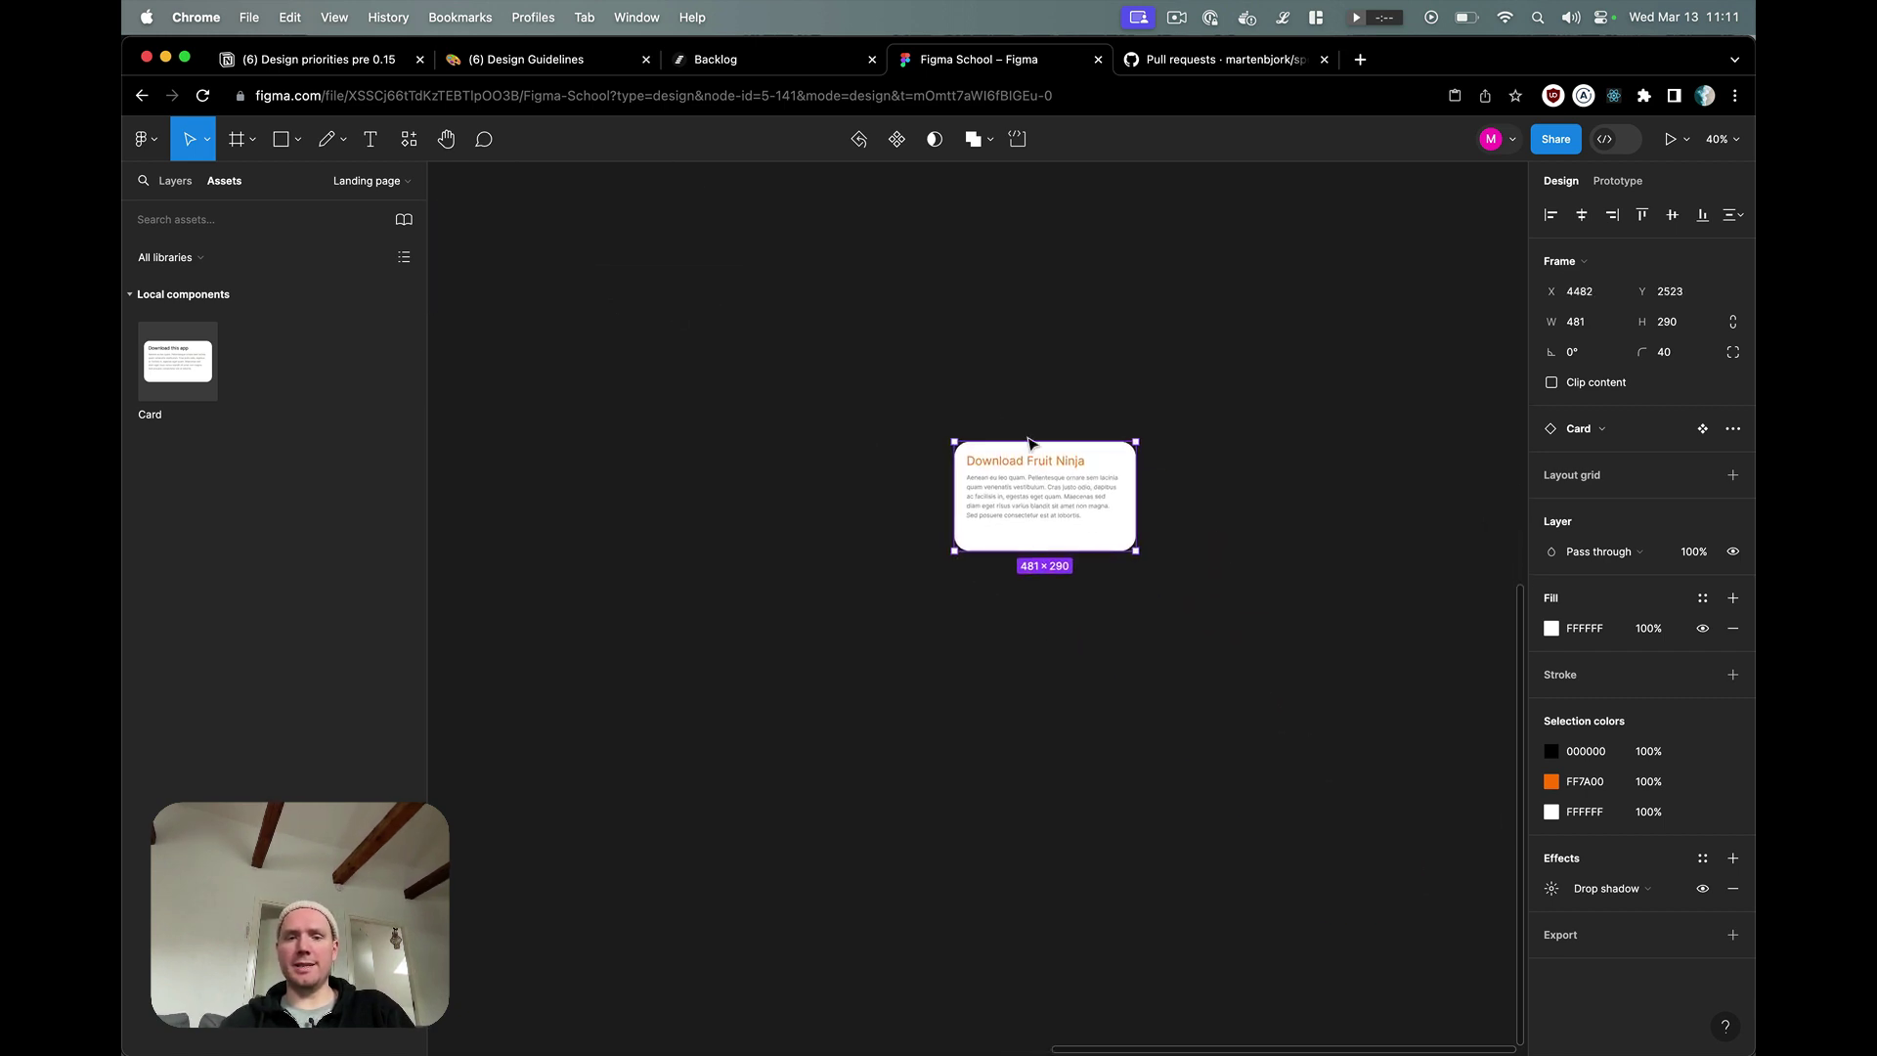
left_click_drag(1029, 443, 1252, 737)
scroll(1271, 763, "down", 4)
scroll(1270, 763, "right", 3)
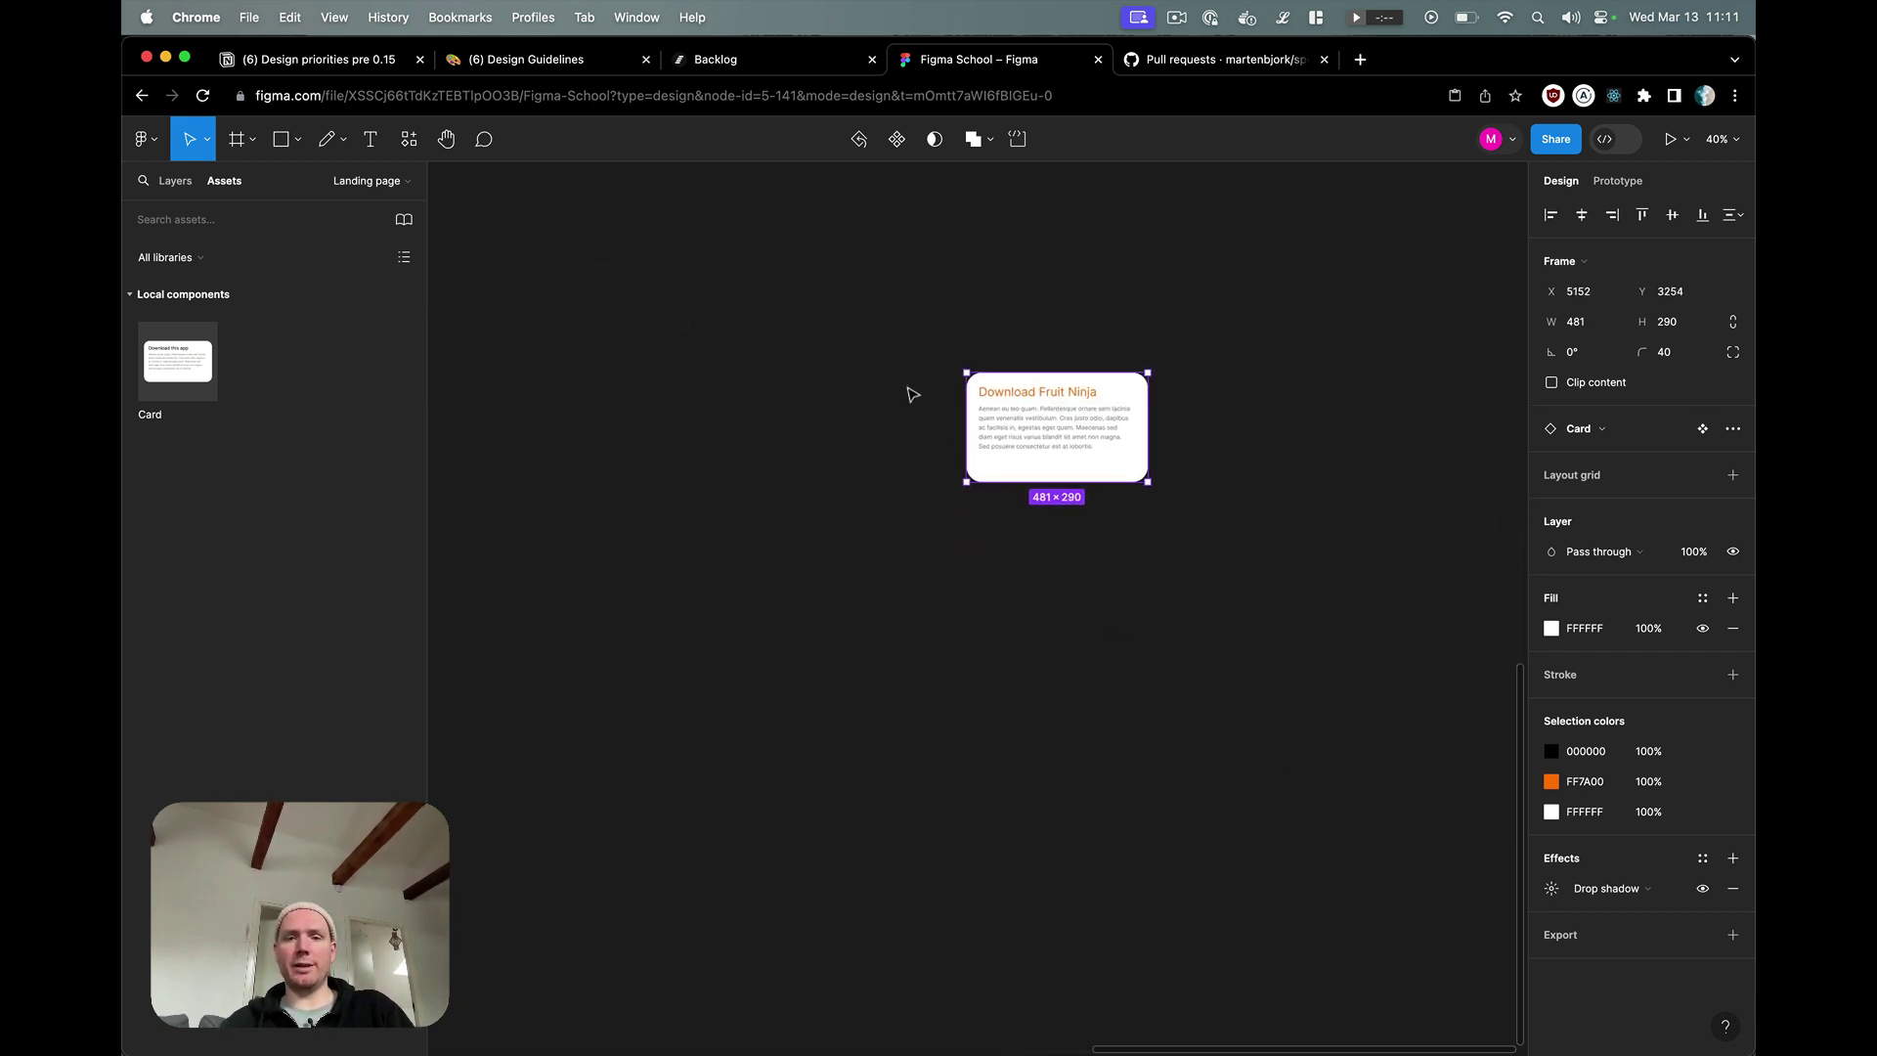
left_click(912, 394)
left_click(1059, 430)
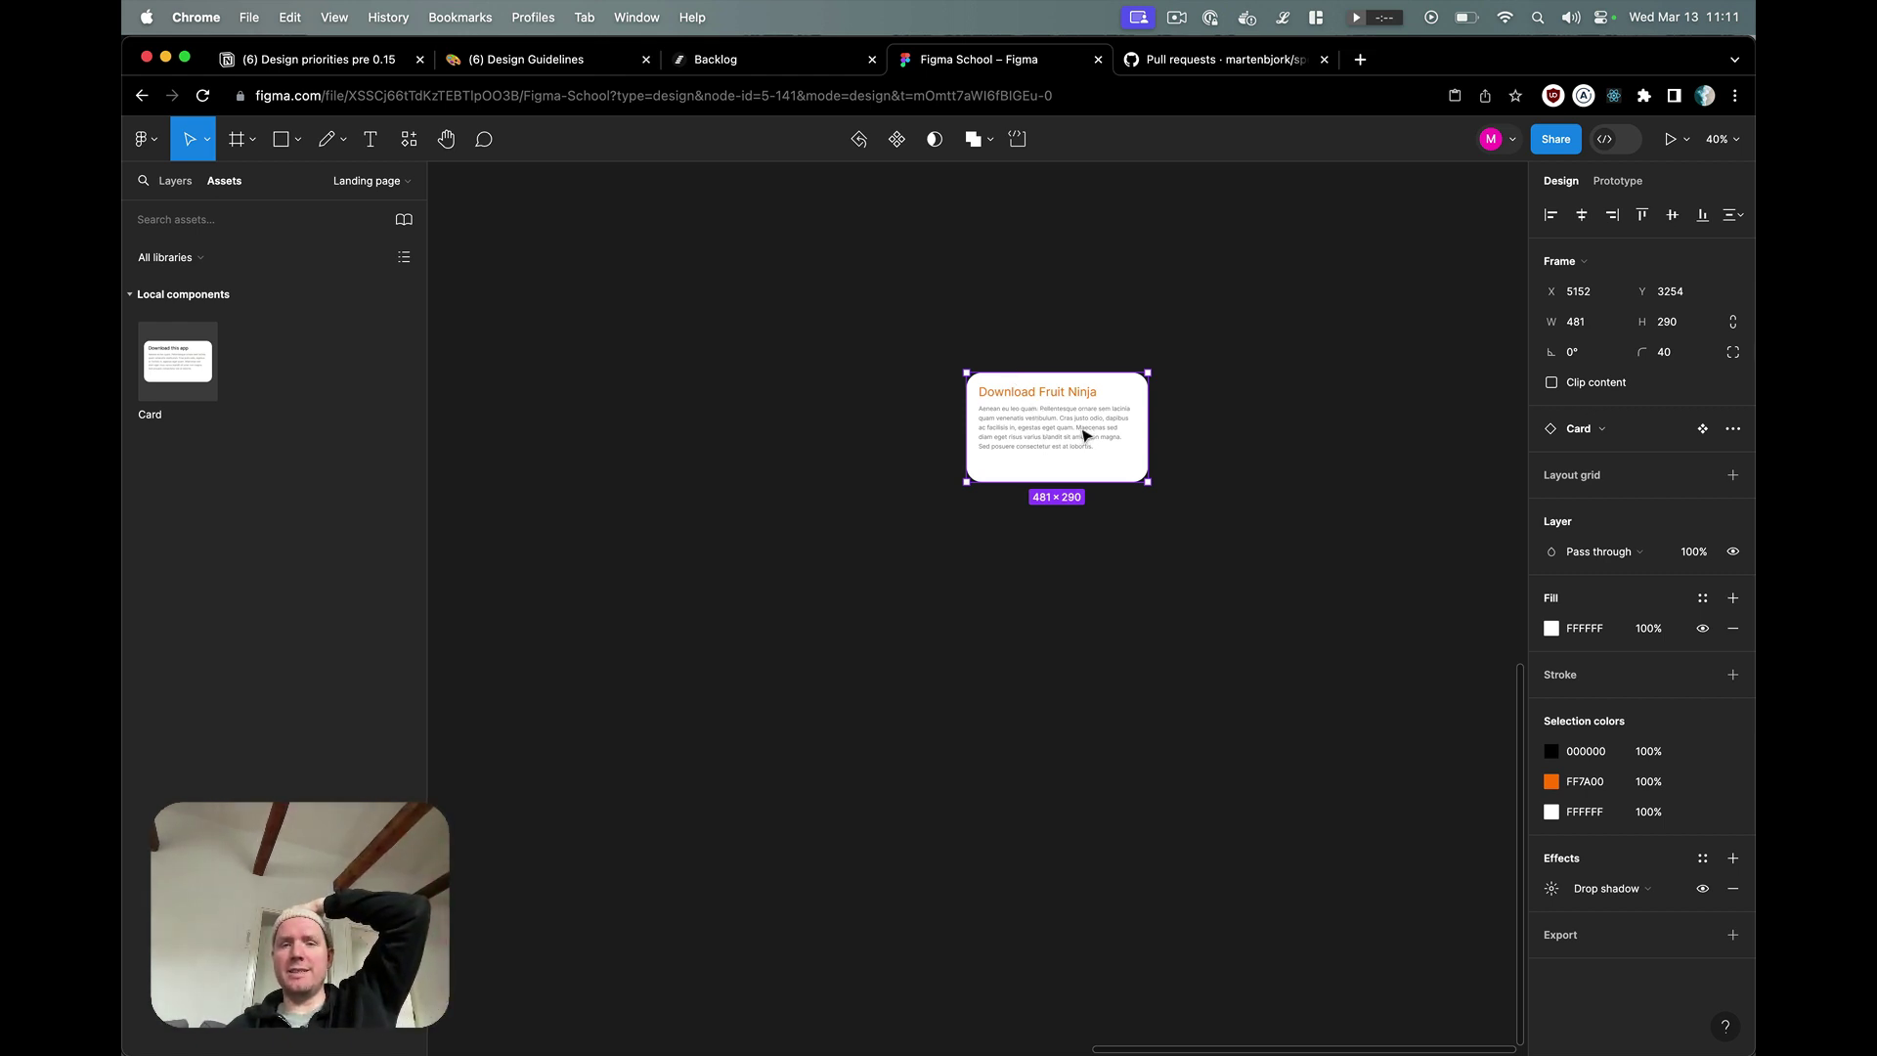
- Go to the main component of the distant Card copy and return to the instance
right_click(1083, 433)
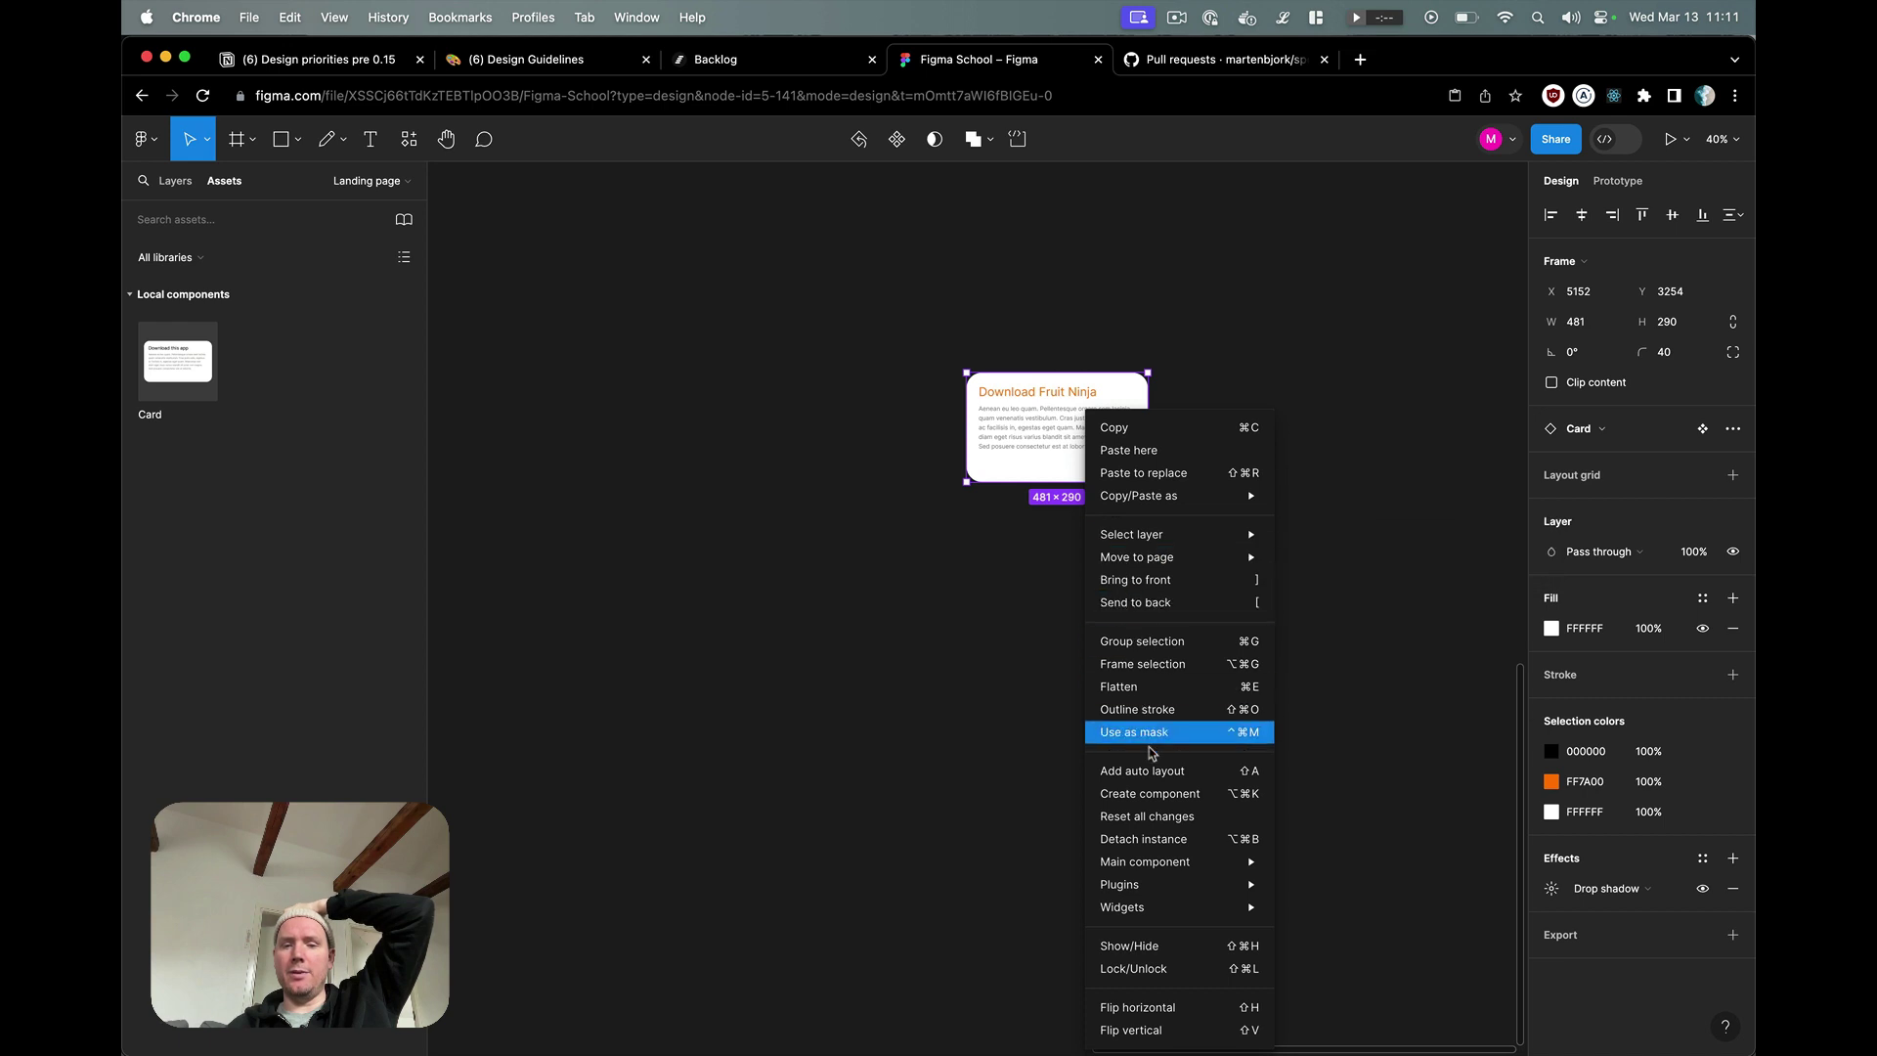
mouse_move(1154, 872)
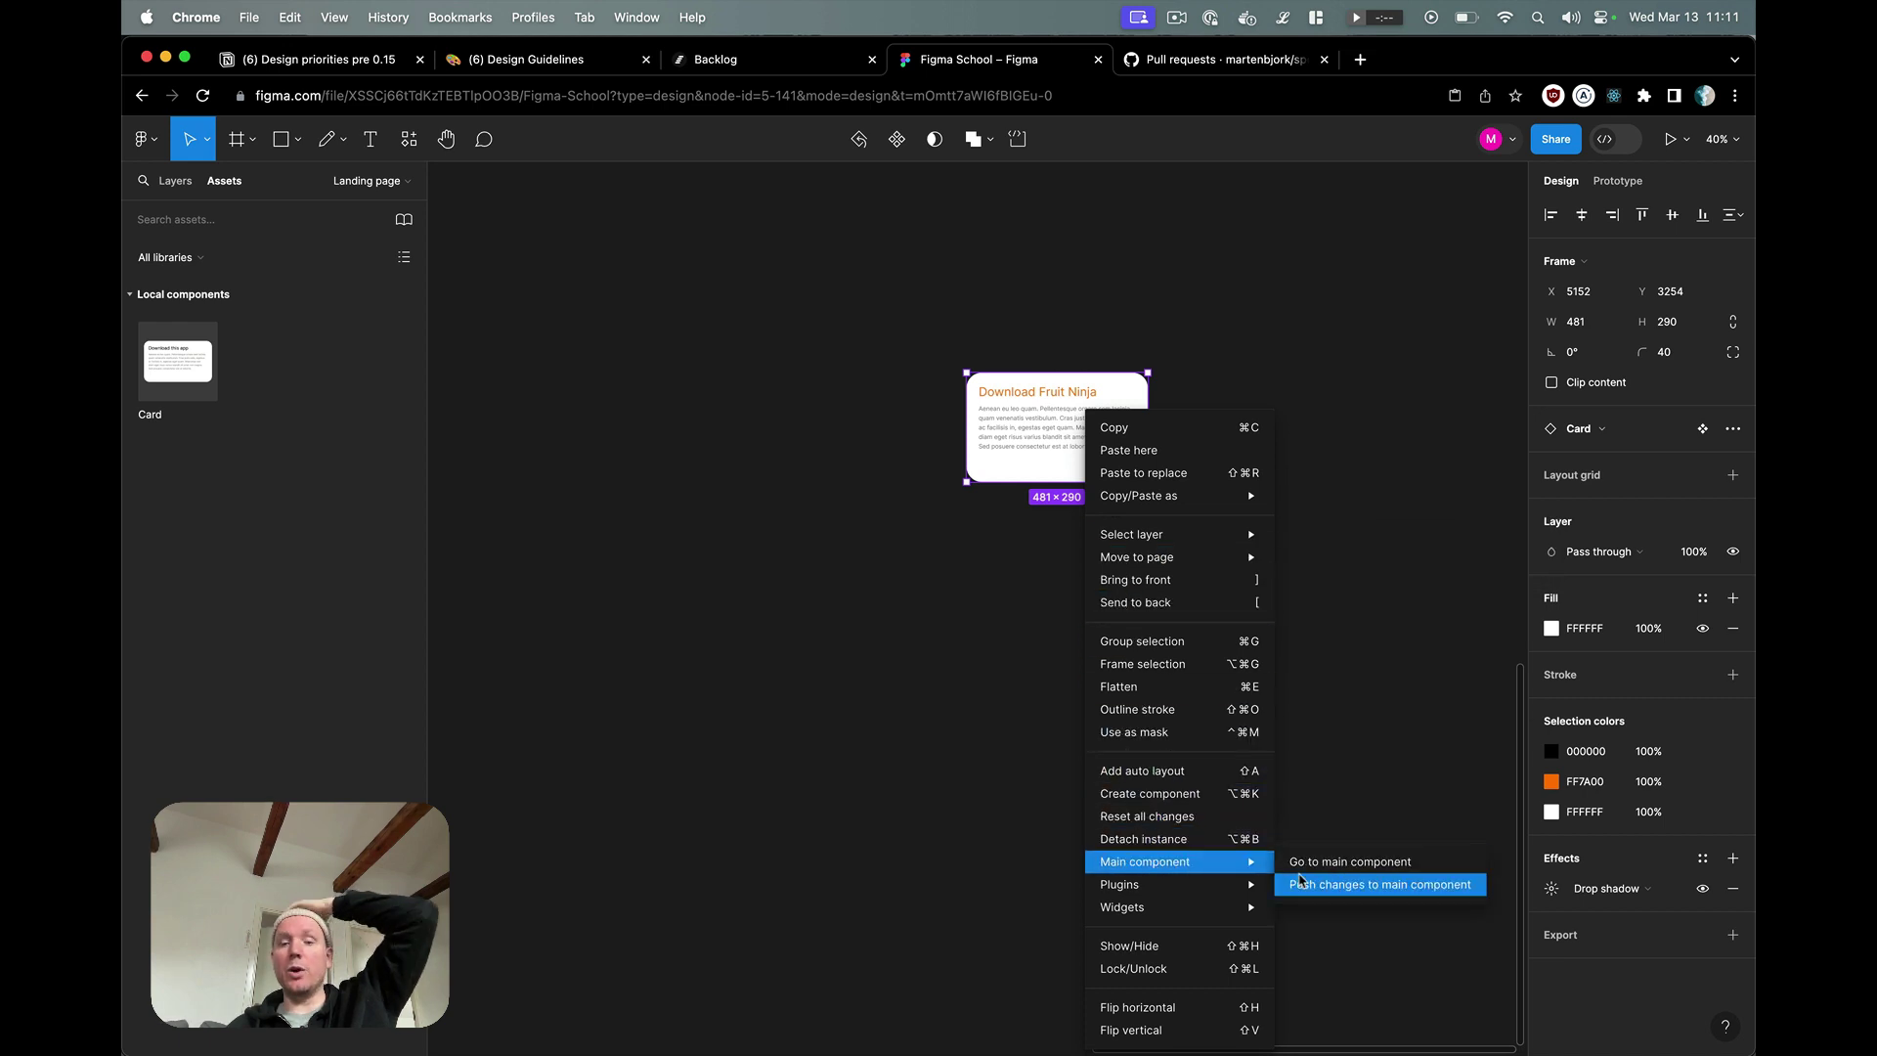
left_click(1306, 874)
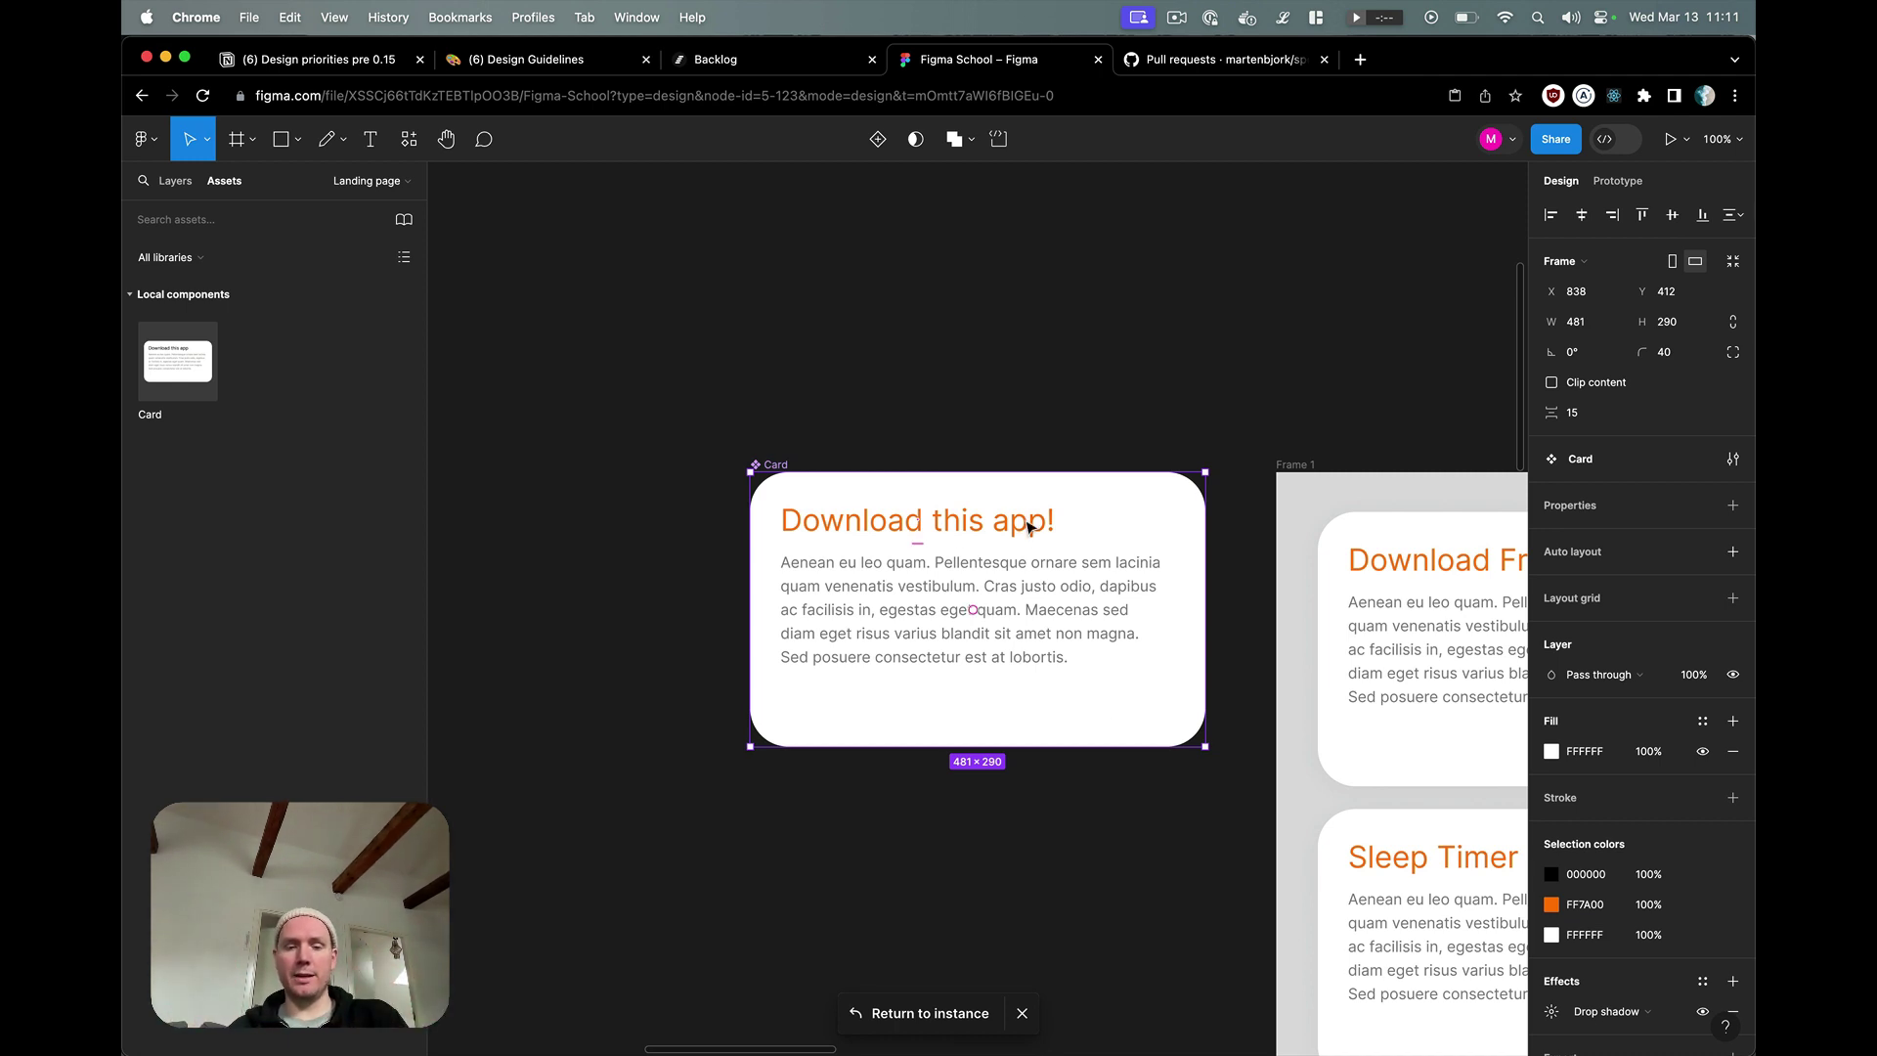
left_click(892, 1017)
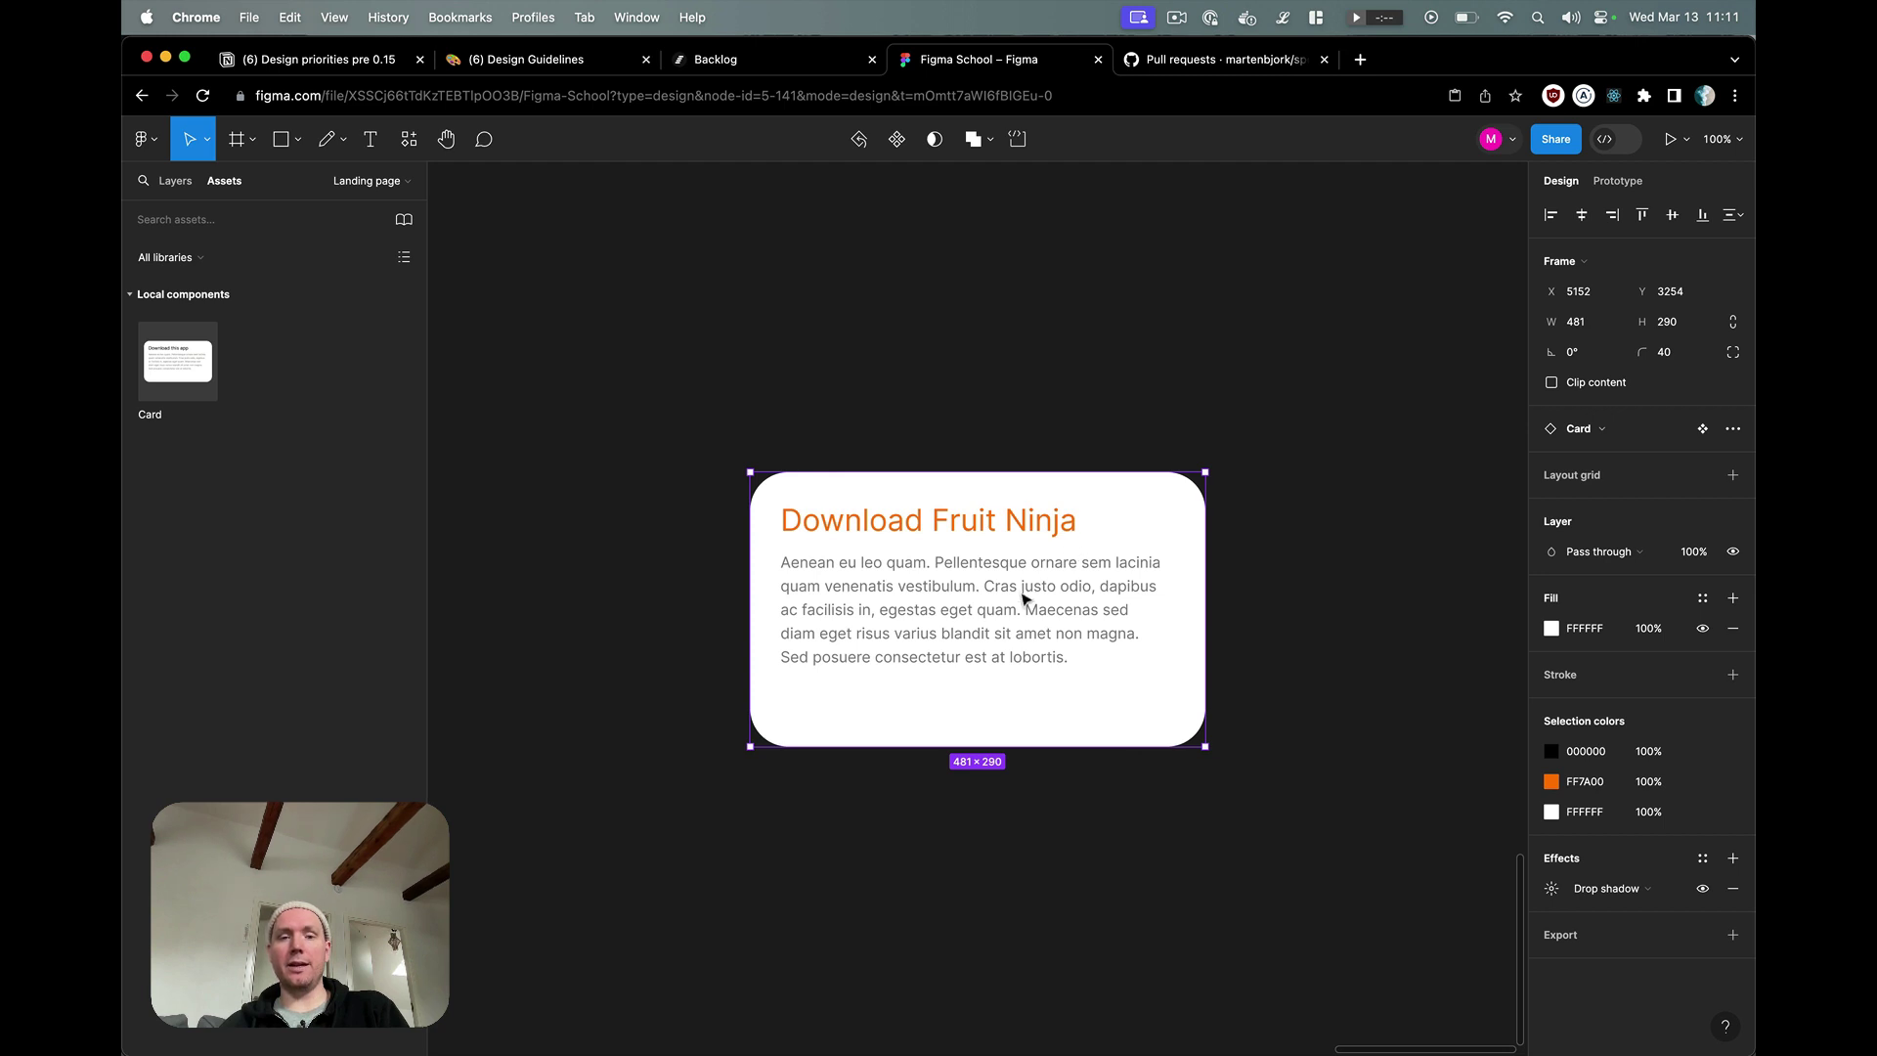
- Shift the distant Card copy to about X 5189, Y 3241 and go to its main component again
left_click_drag(1019, 599, 1056, 587)
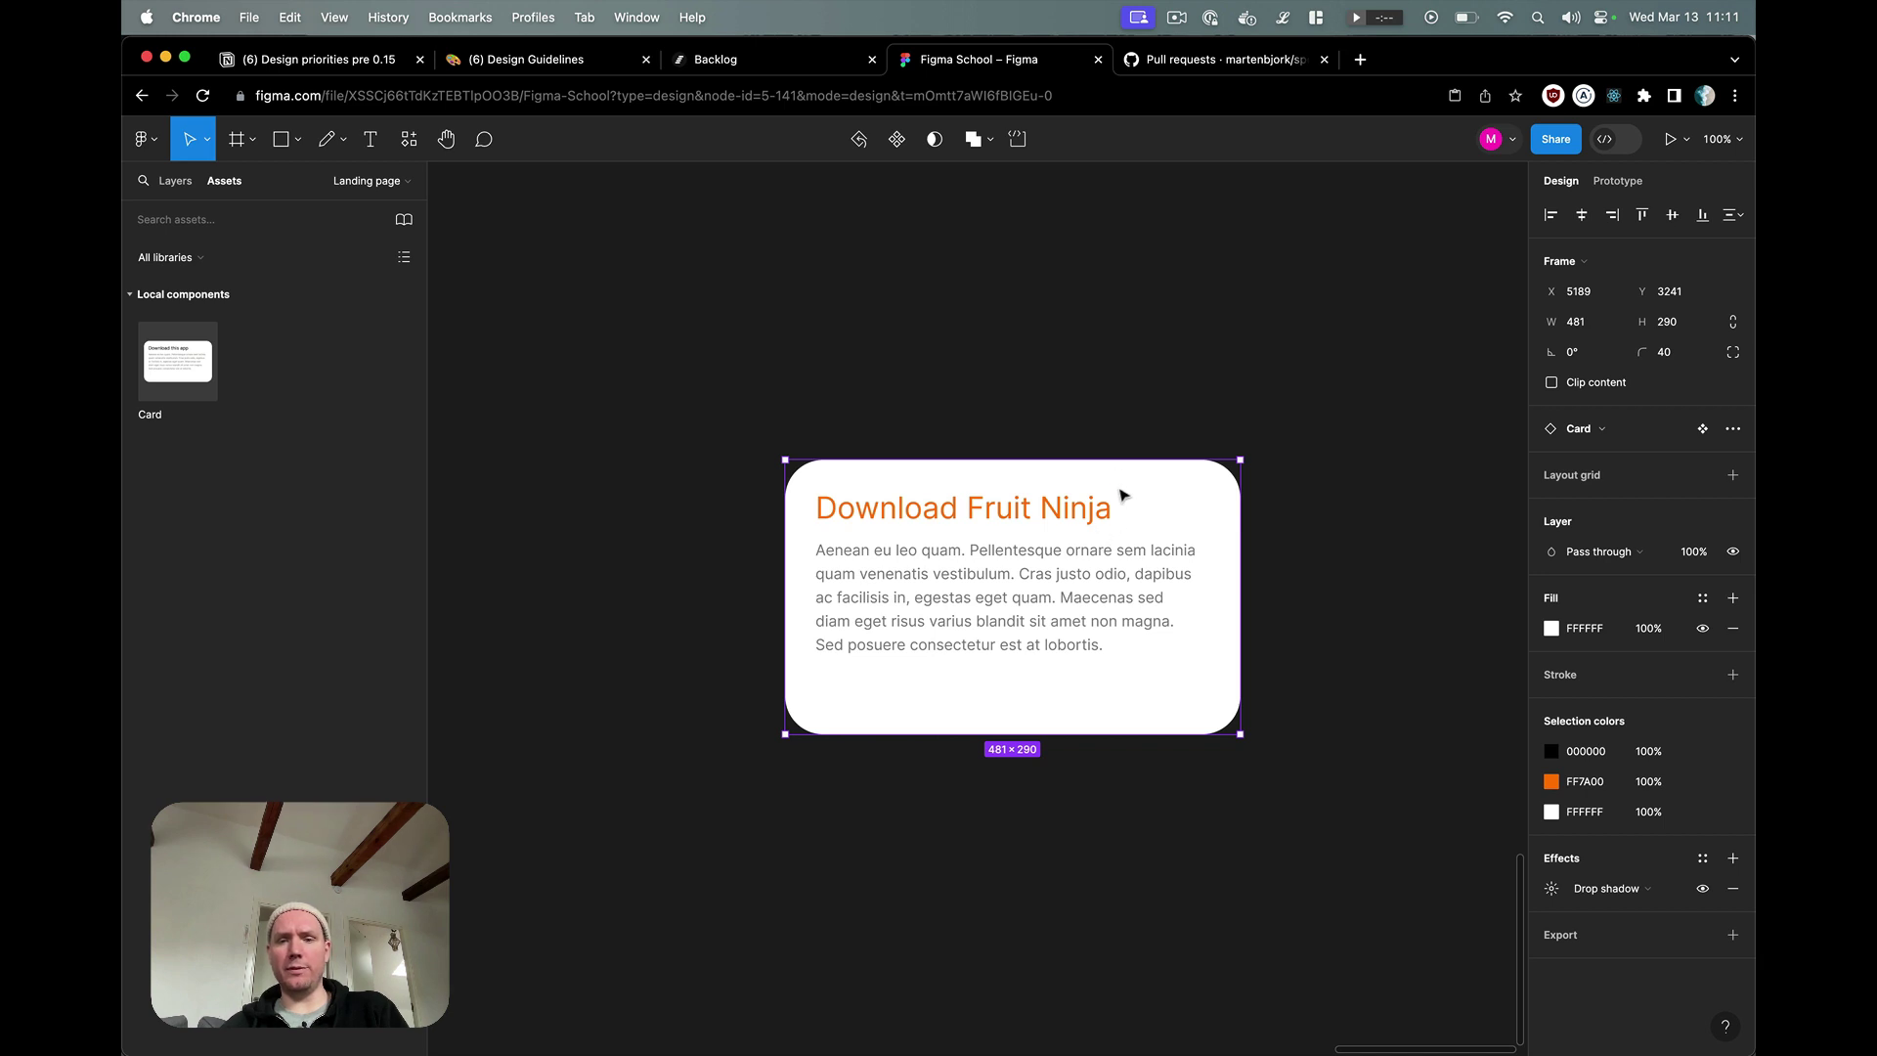
right_click(1120, 491)
mouse_move(1164, 861)
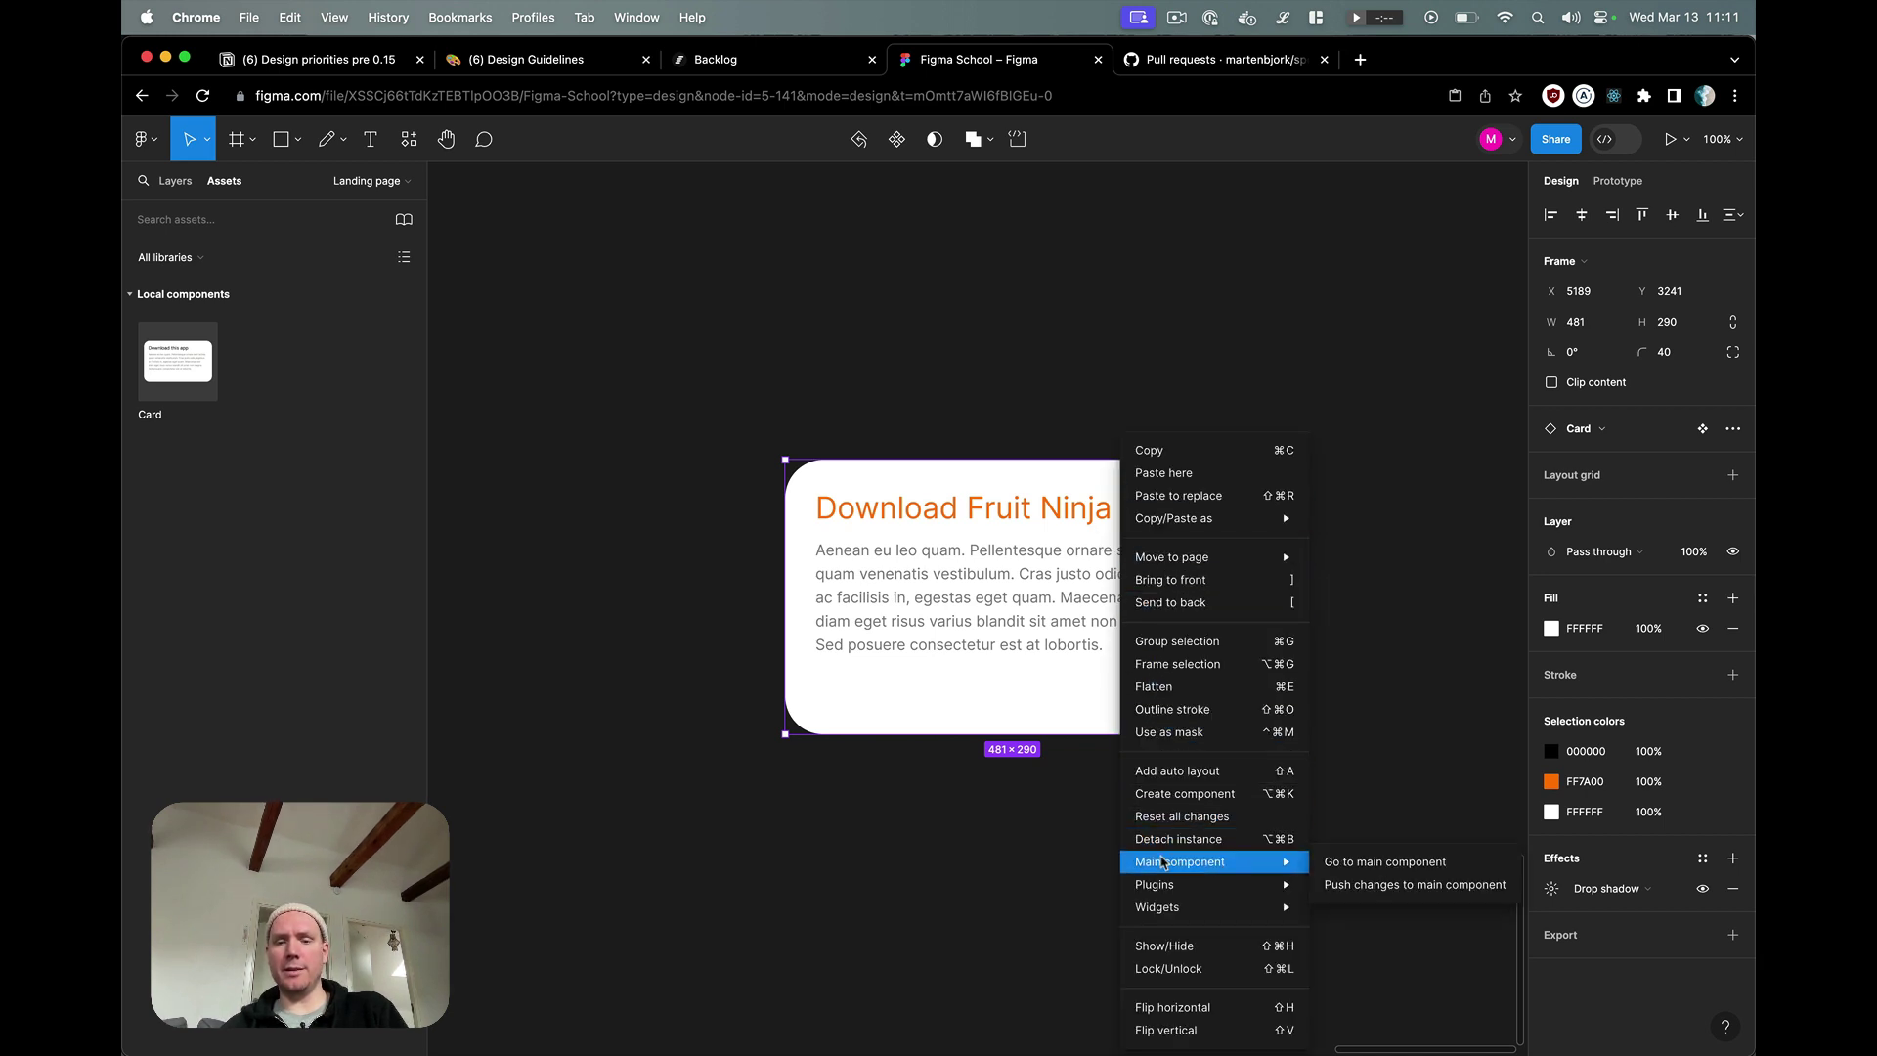
left_click(1369, 861)
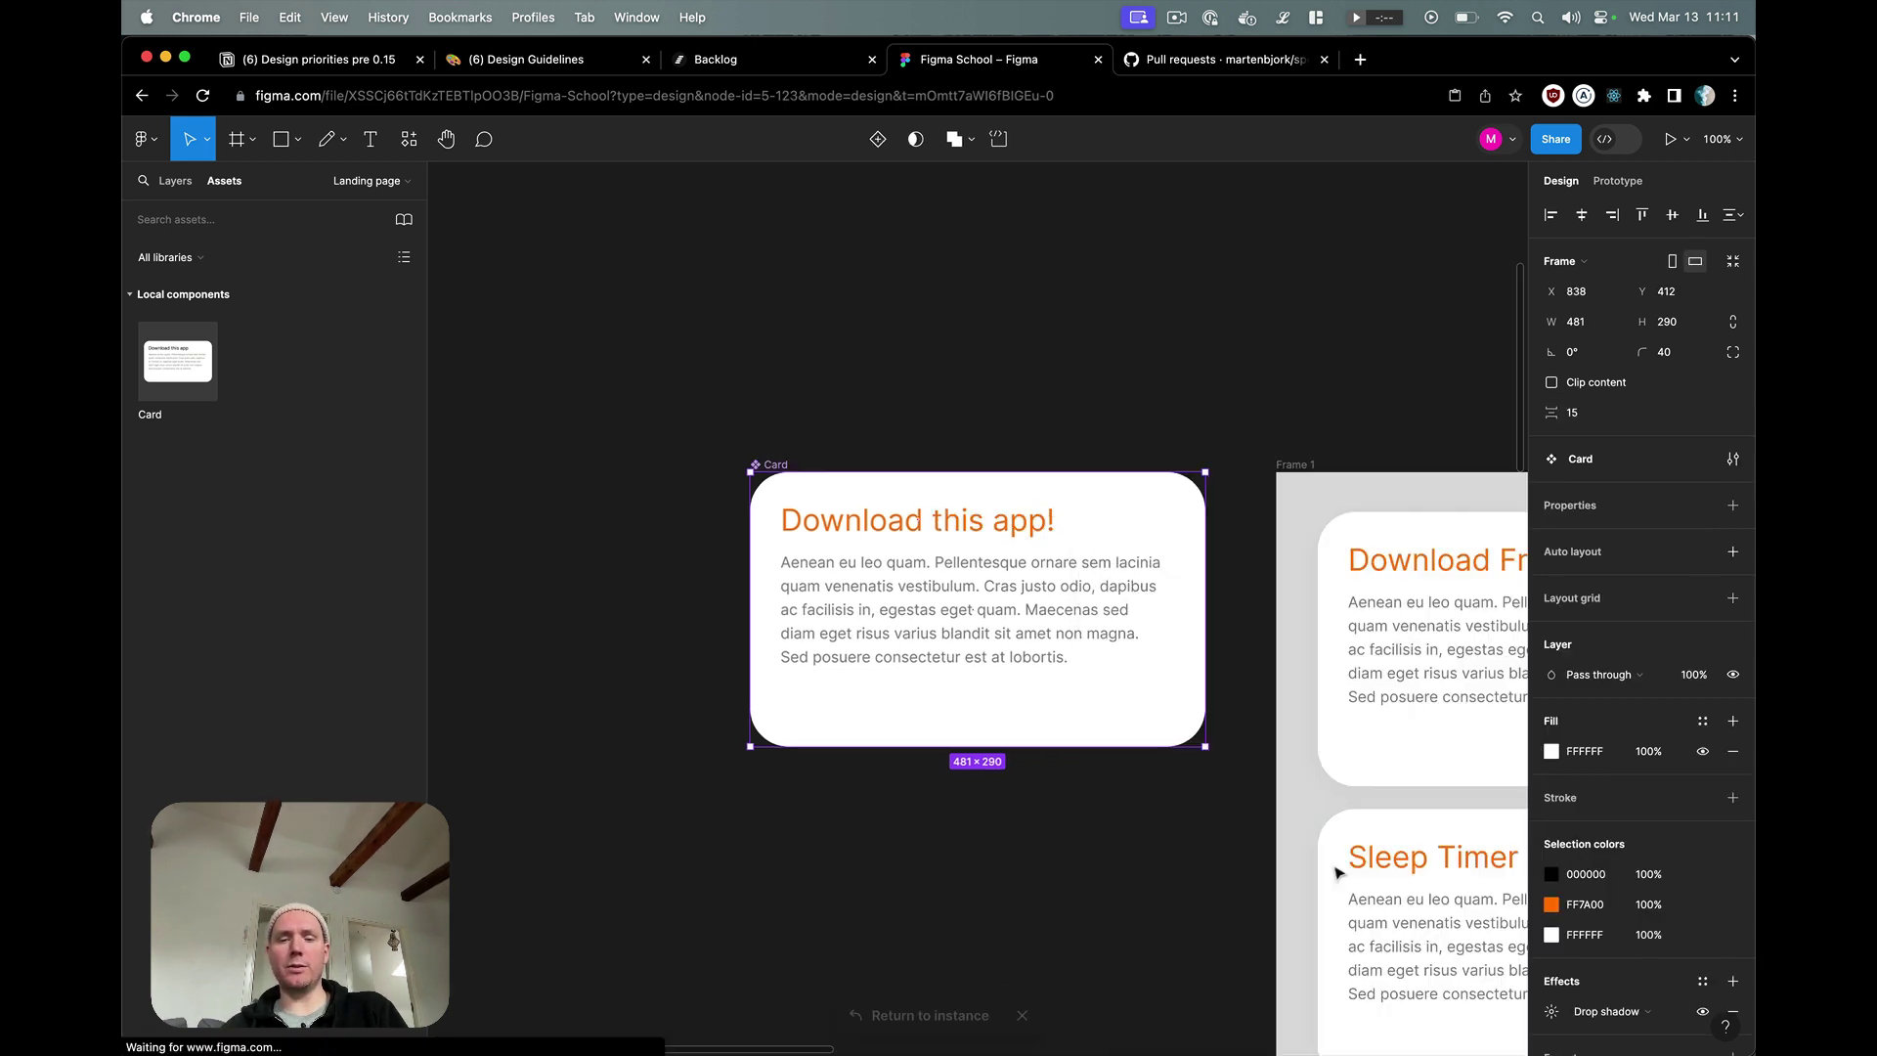
- Draw a 15 × 15 square at the end of the main Card component's heading and fill it with red FF0000
key("r")
left_click_drag(1059, 494, 1074, 508)
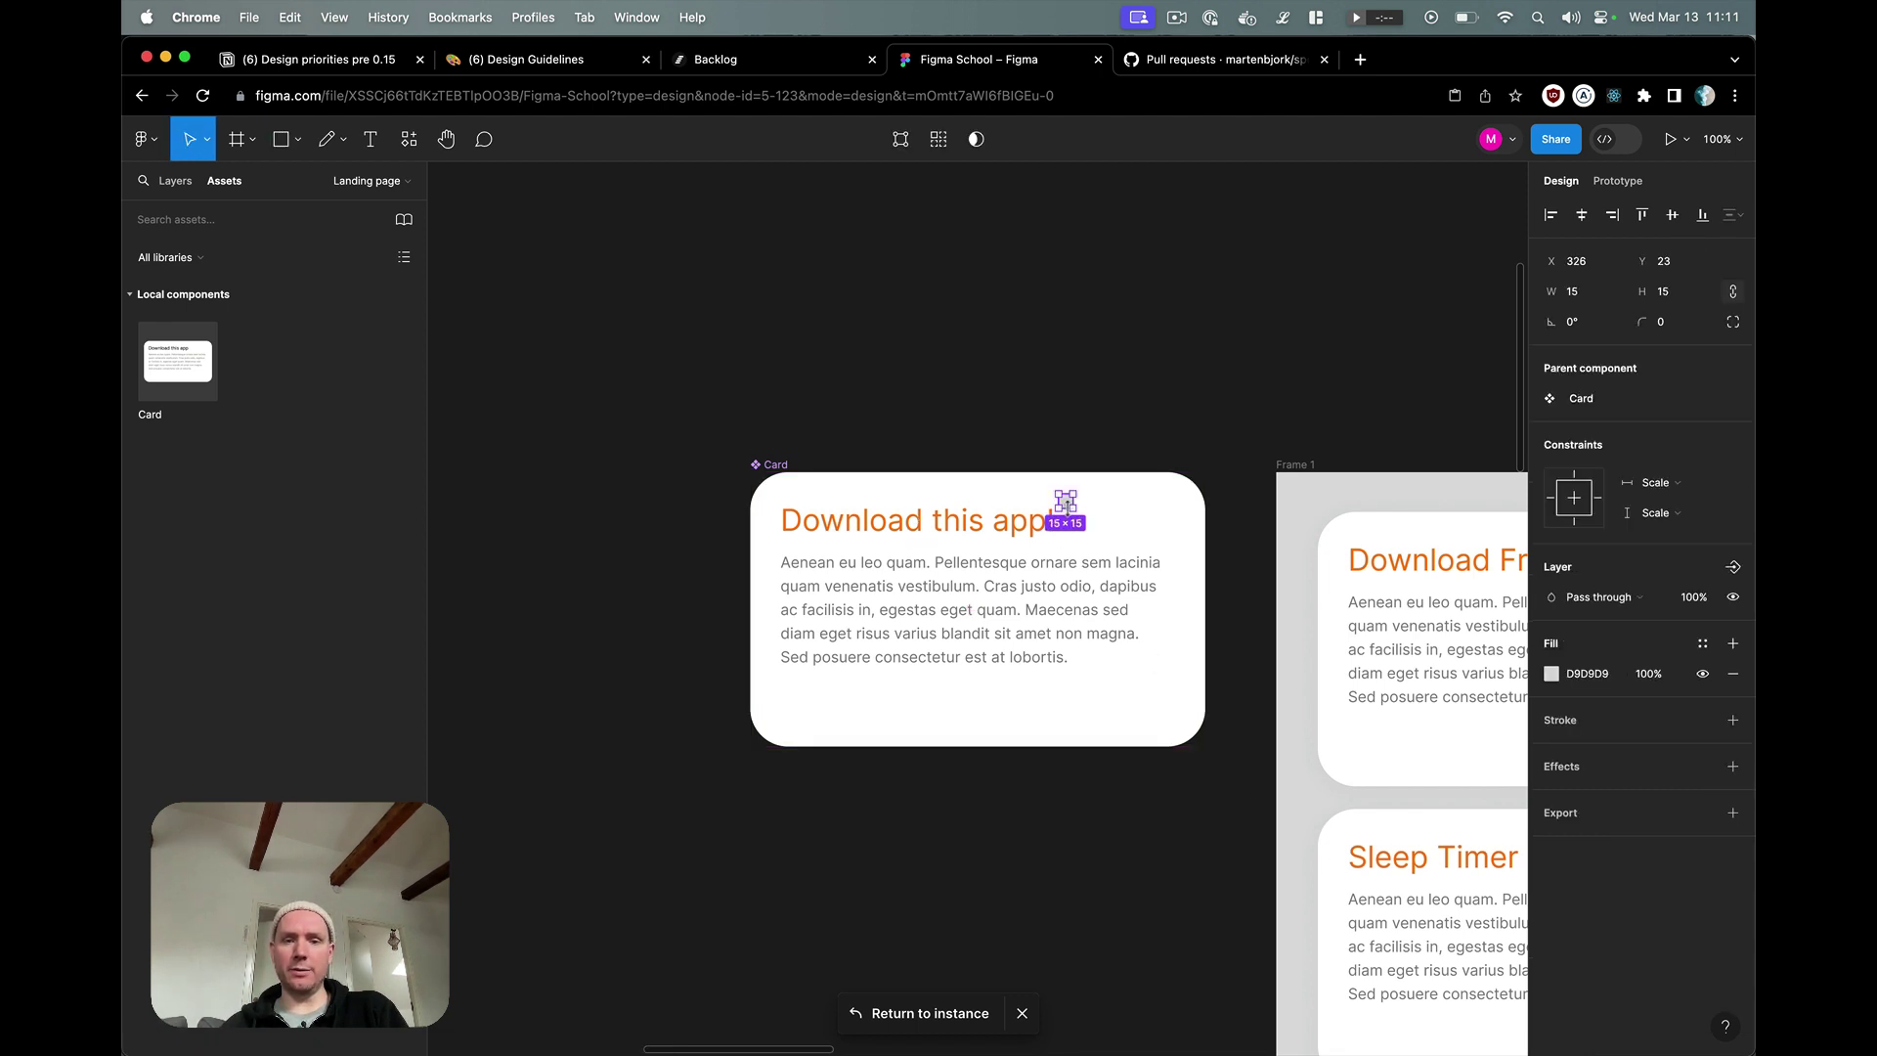
left_click(1552, 673)
left_click(1608, 489)
left_click(1552, 675)
left_click_drag(1488, 673, 1639, 413)
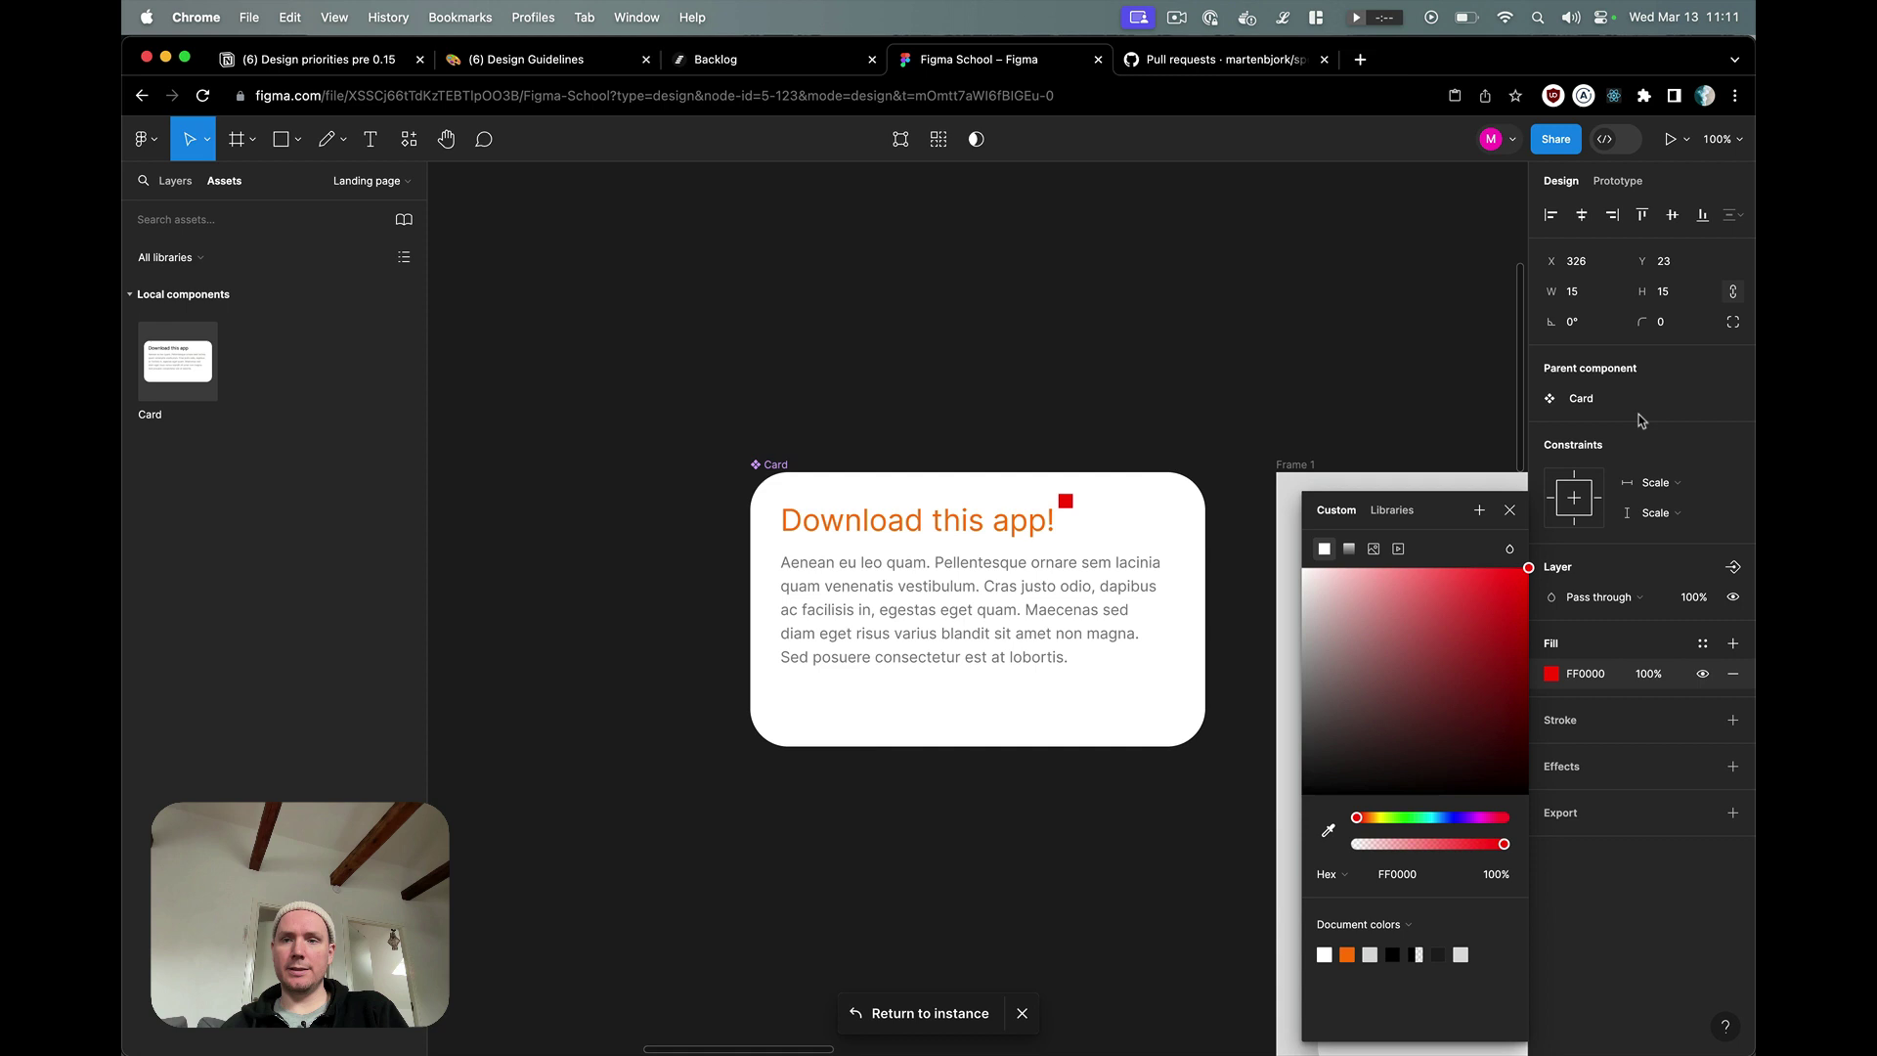
- Give the red square a corner radius of 30 and return to the distant Card instance
left_click(1667, 323)
type("30")
key("Return")
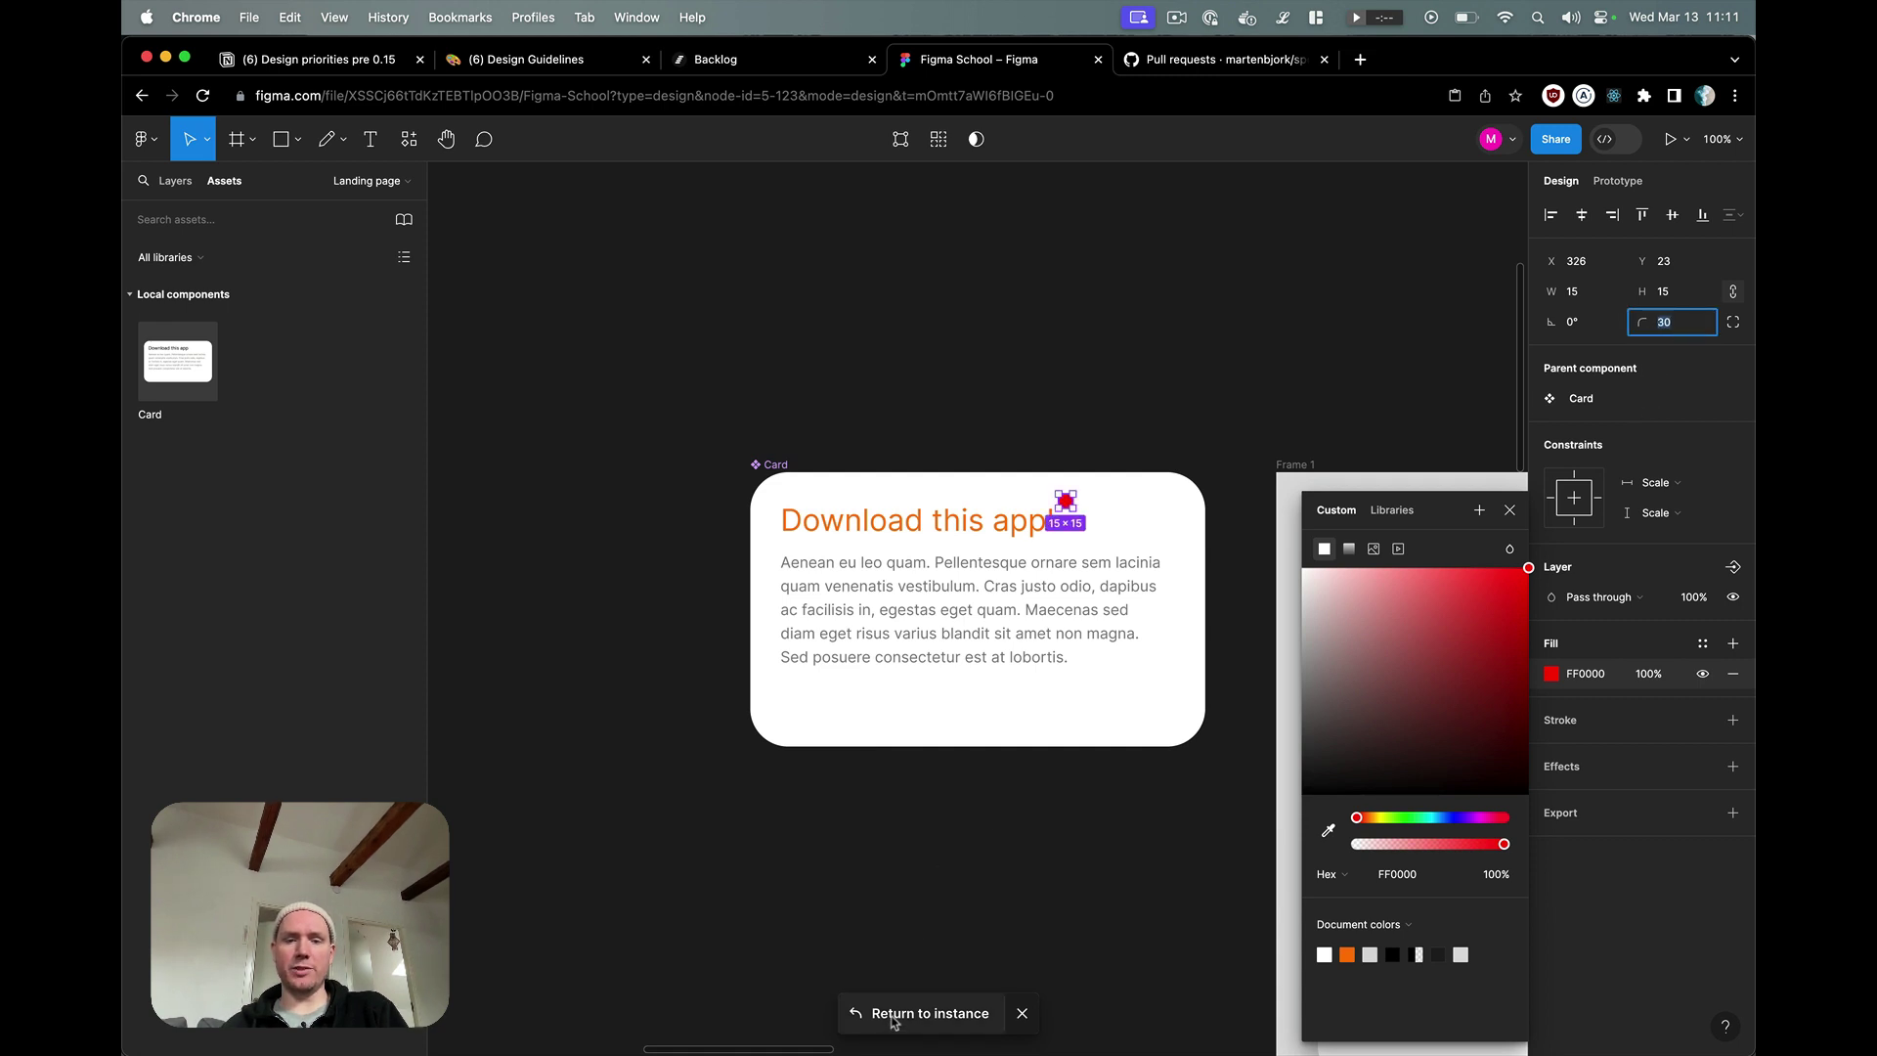
left_click(893, 1017)
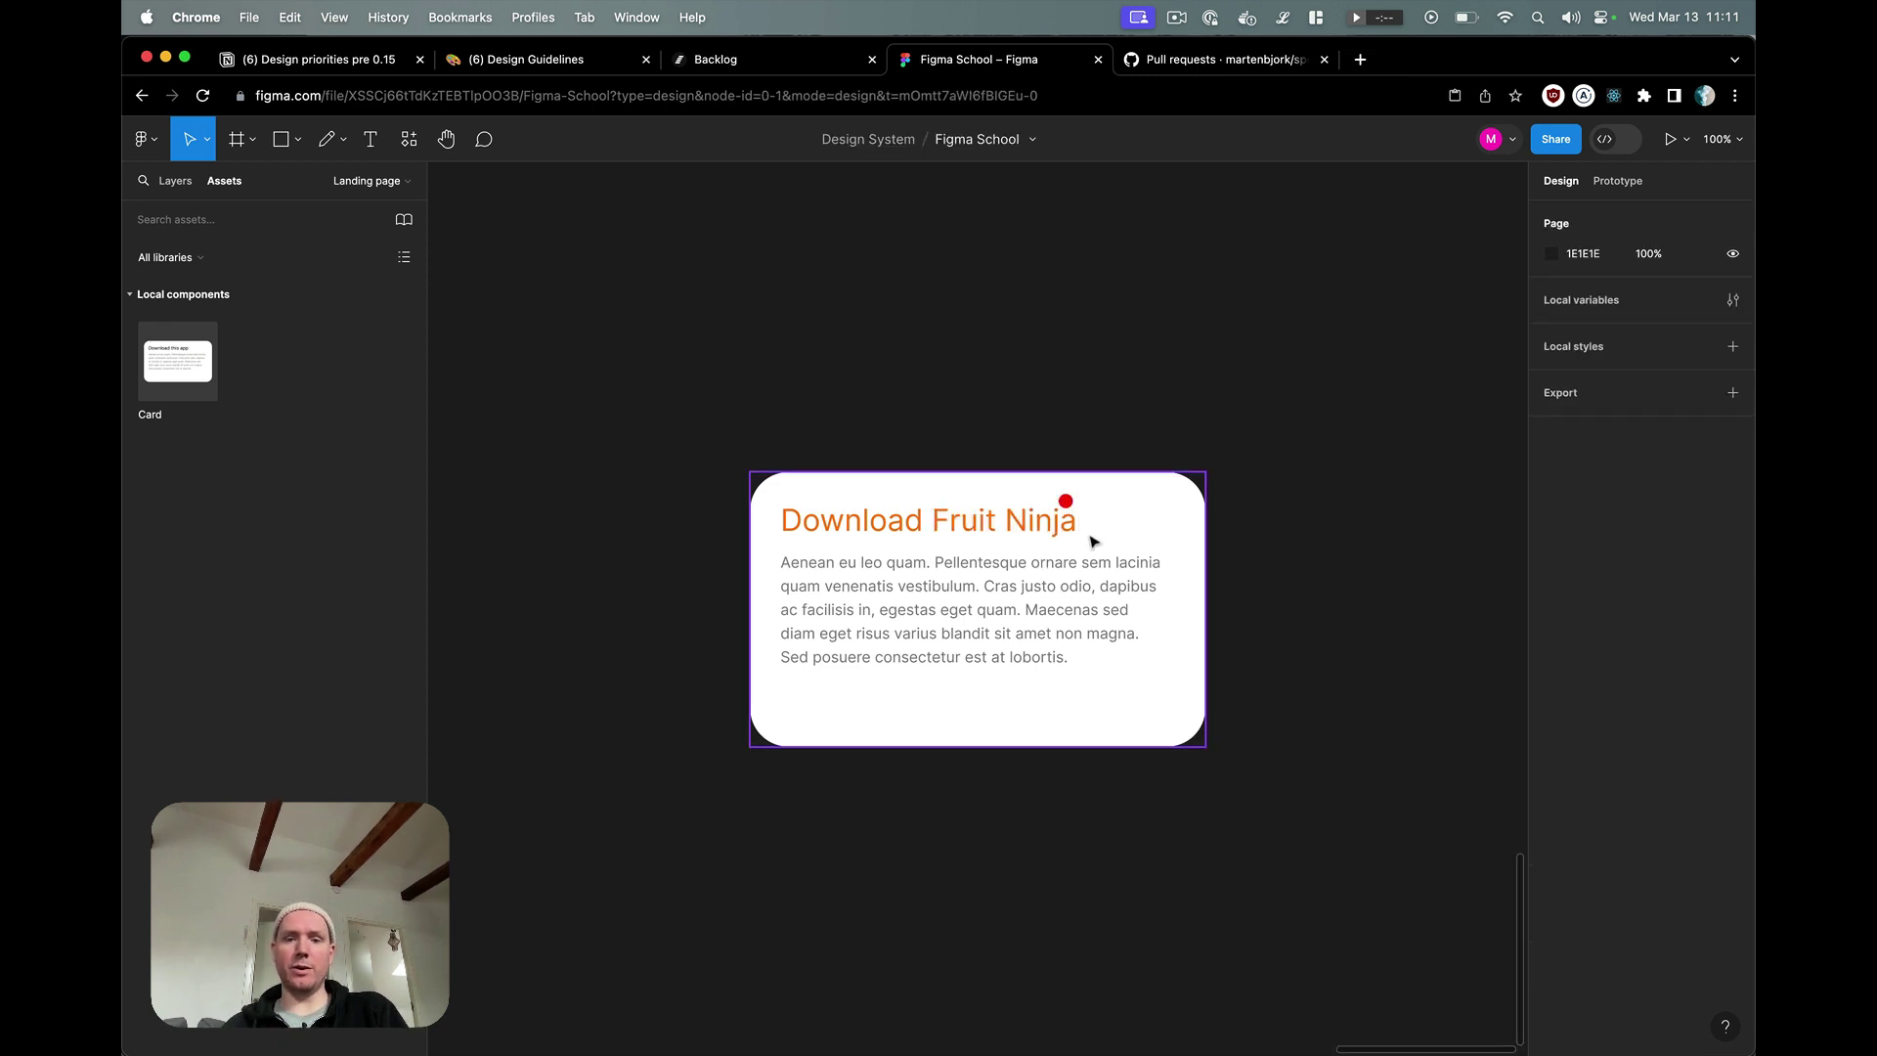
- Check the cards in Frame 1 for the red dot and delete the dot from the main Card component
scroll(1073, 536, "down", 10)
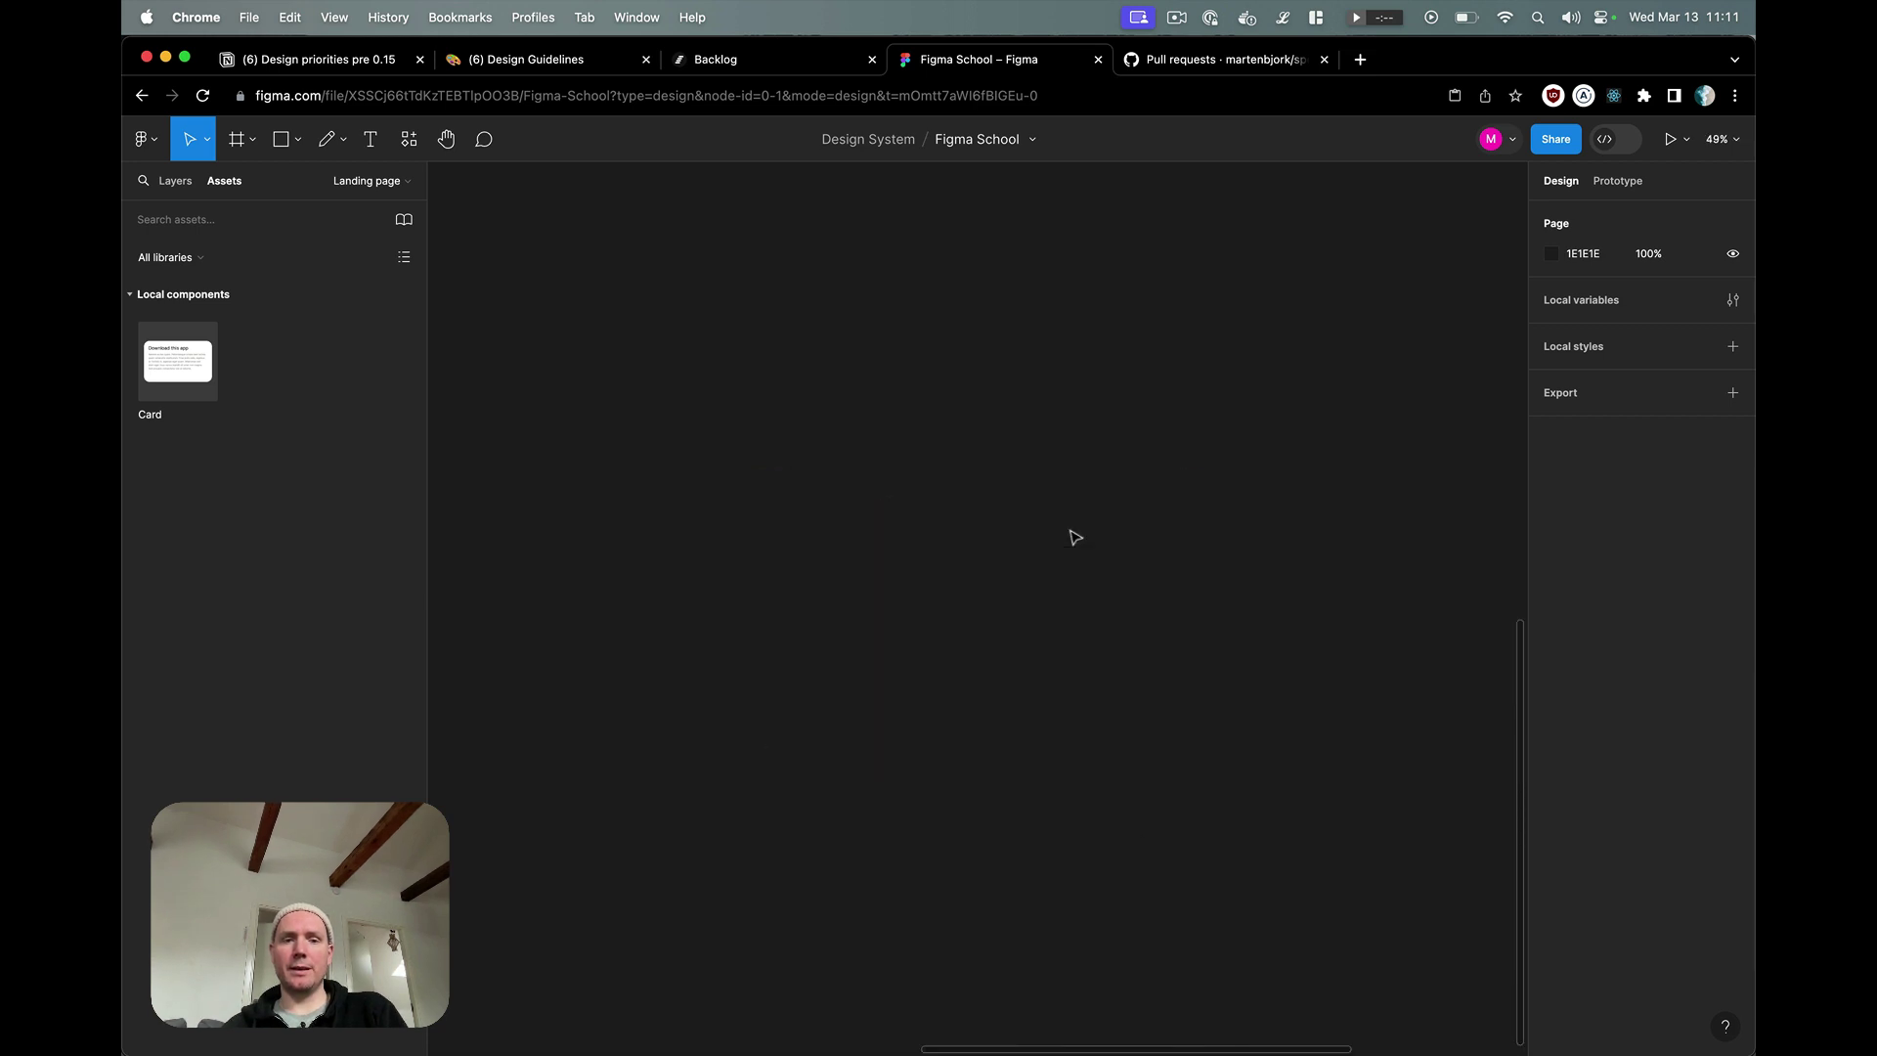
scroll(915, 356, "up", 10)
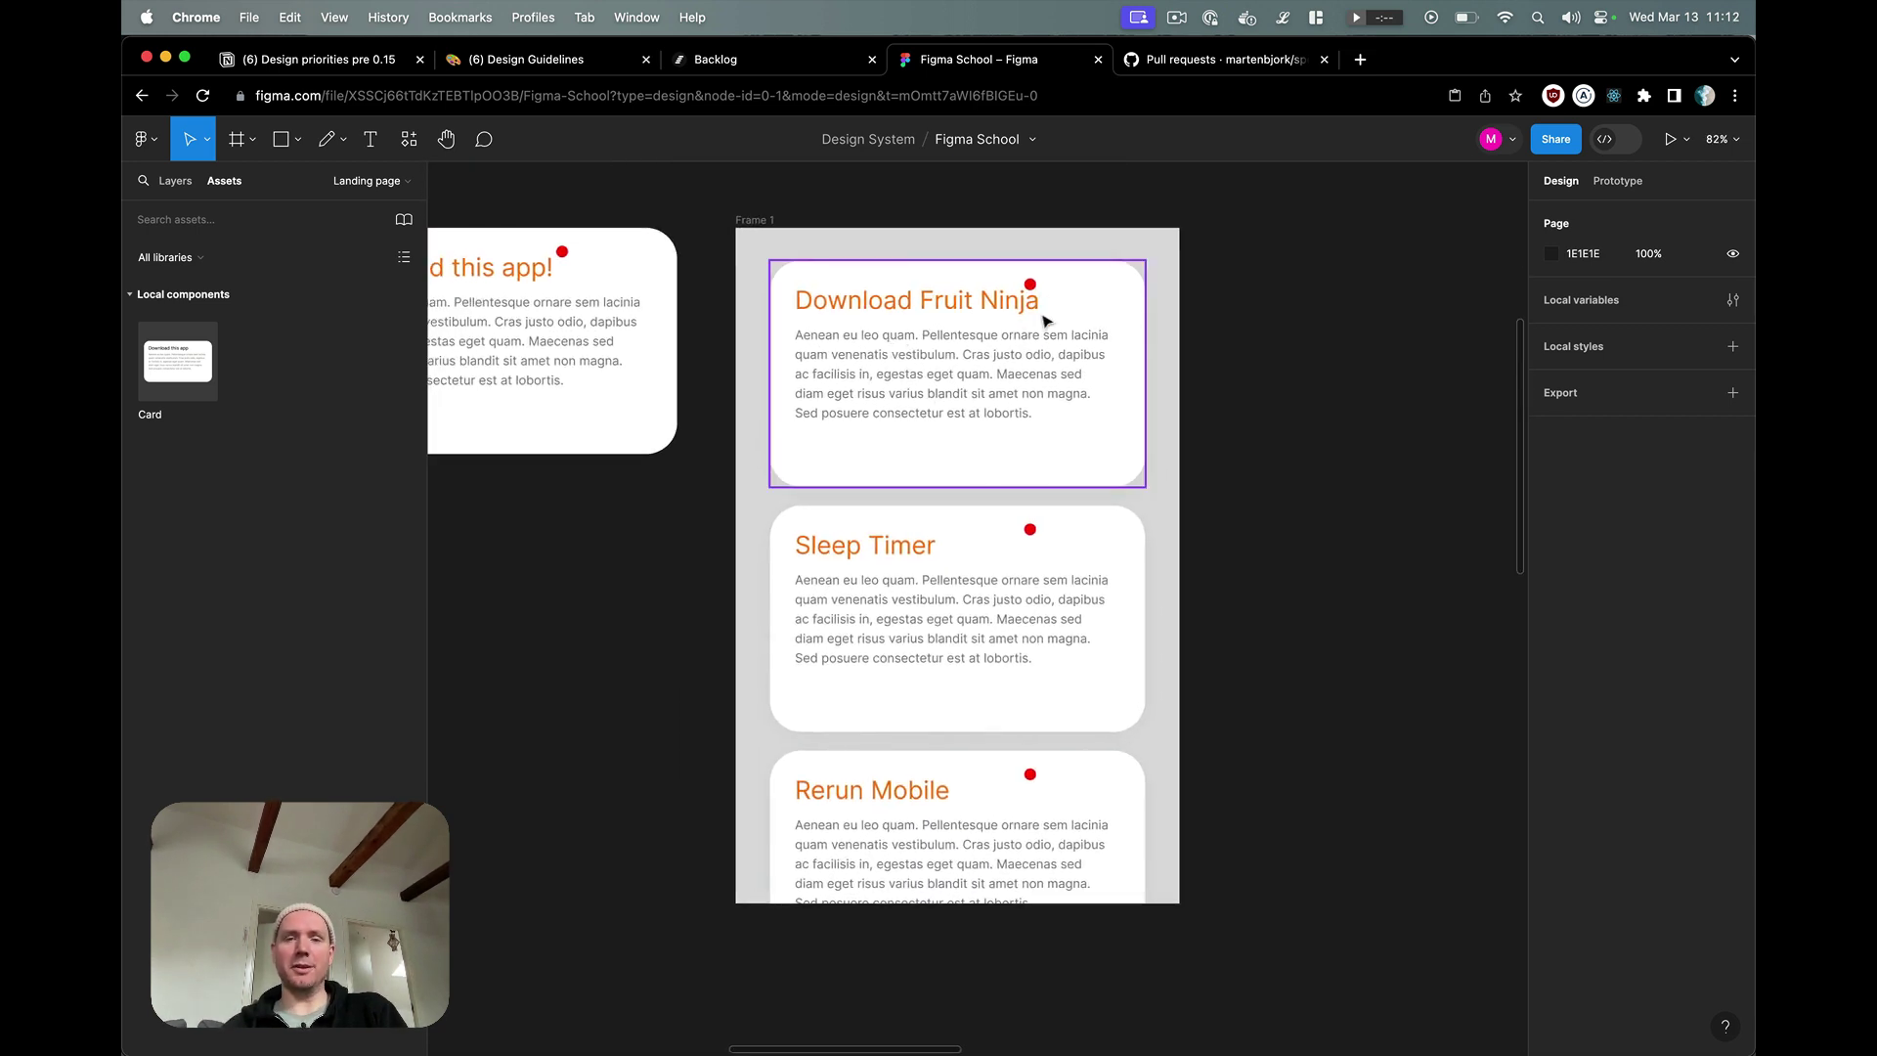
scroll(1045, 320, "left", 2)
scroll(1044, 320, "up", 2)
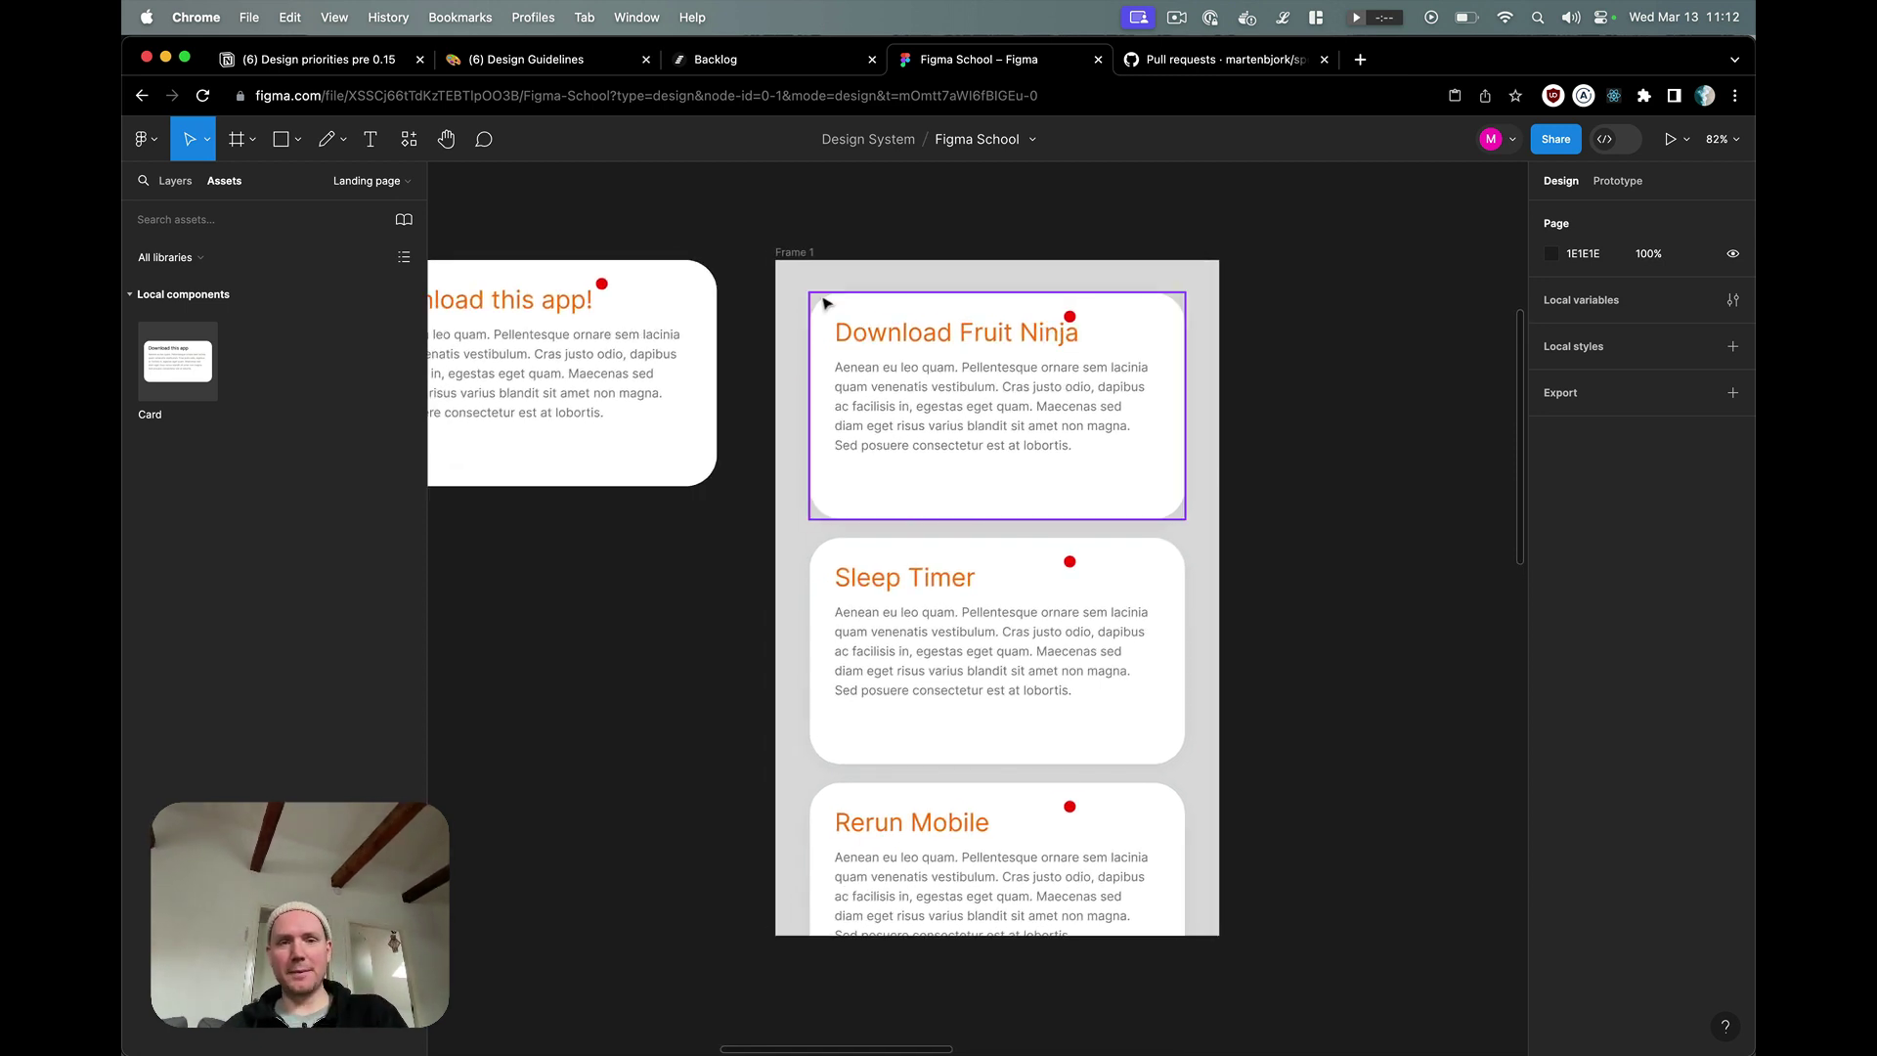
left_click(602, 285)
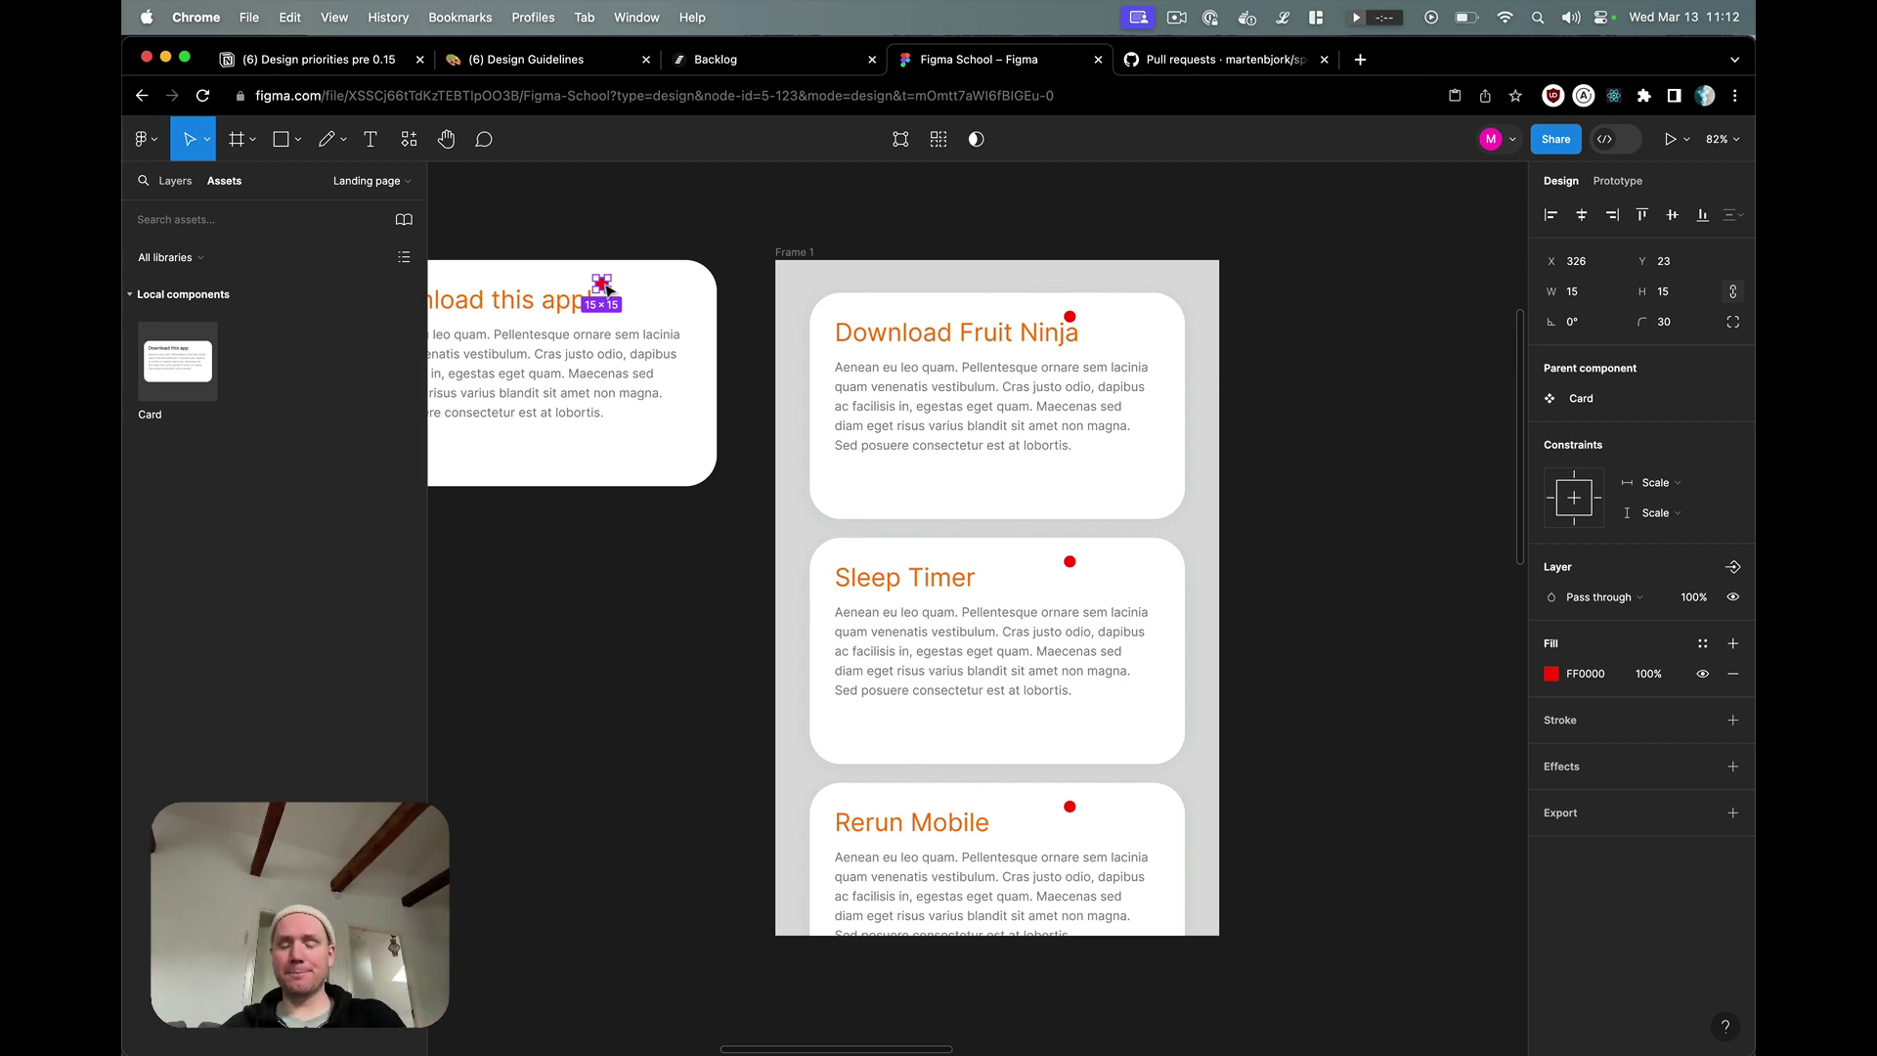
key("Delete")
scroll(767, 369, "right", 2)
scroll(767, 369, "up", 1)
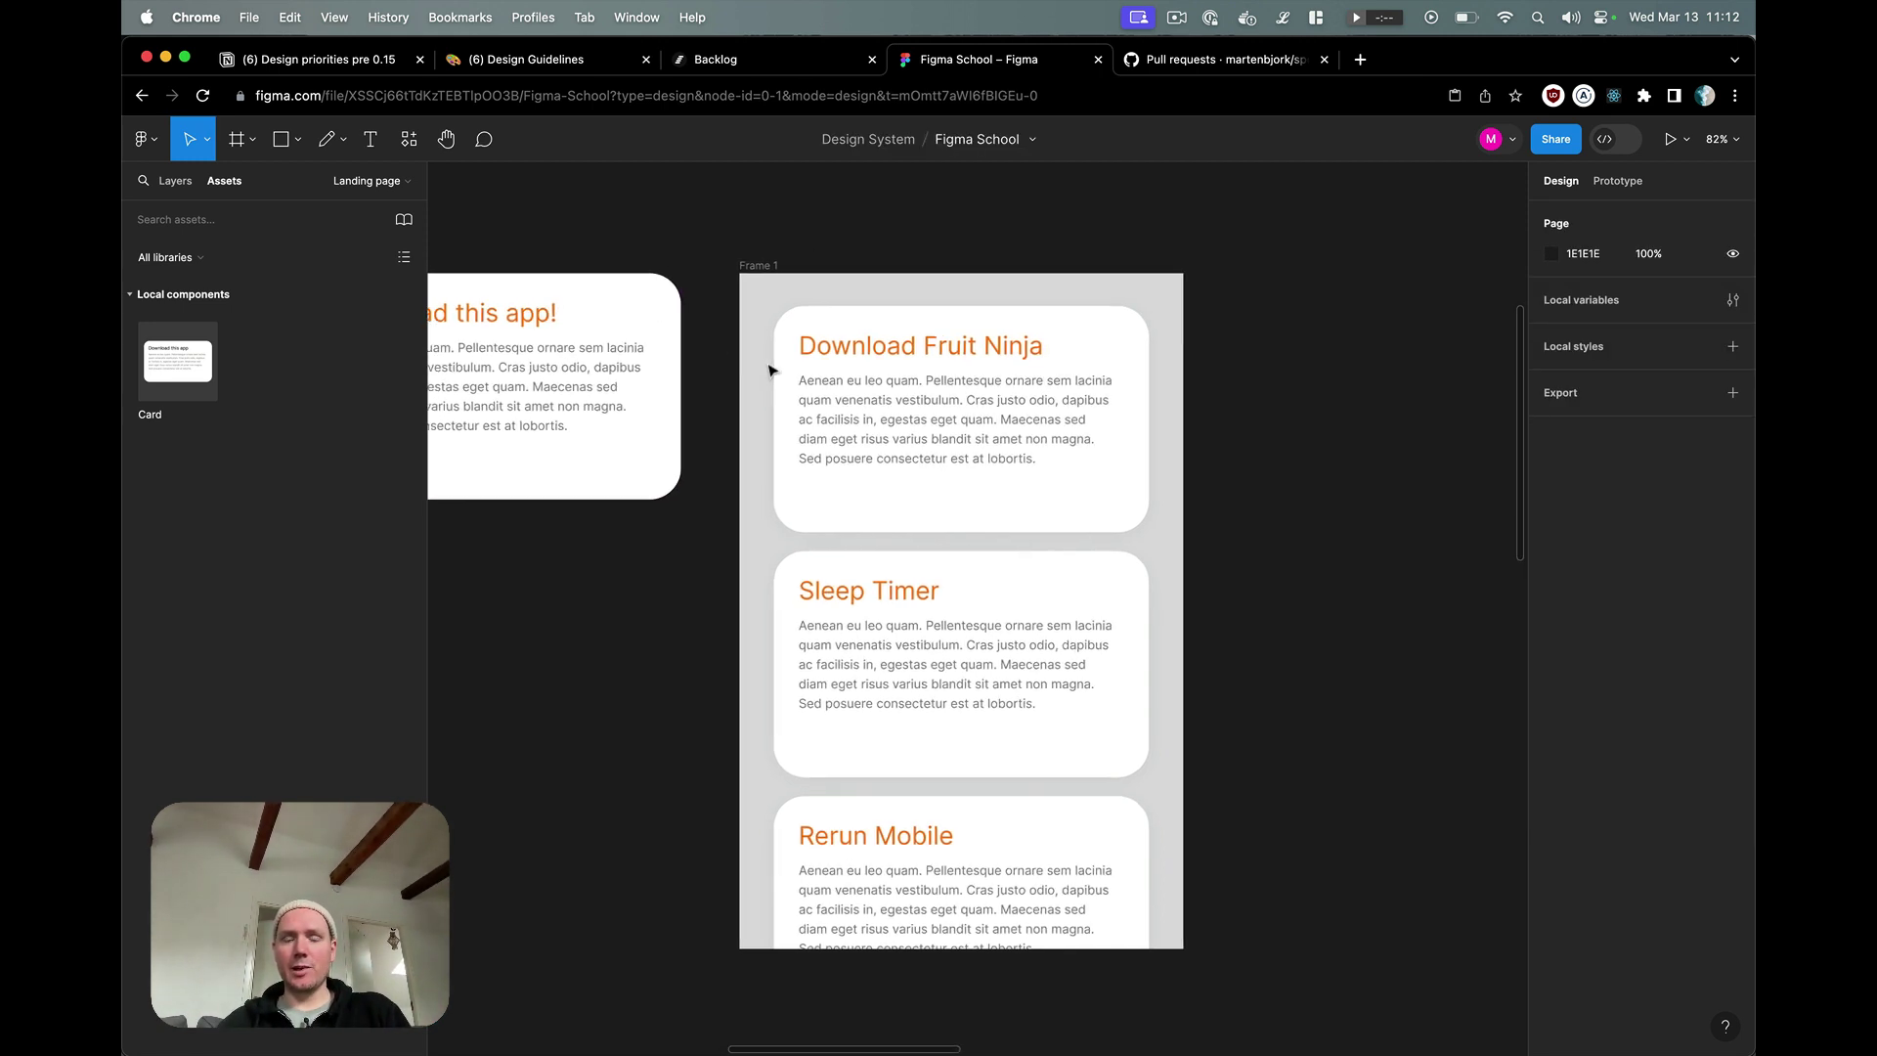
scroll(771, 370, "up", 2)
scroll(771, 369, "right", 1)
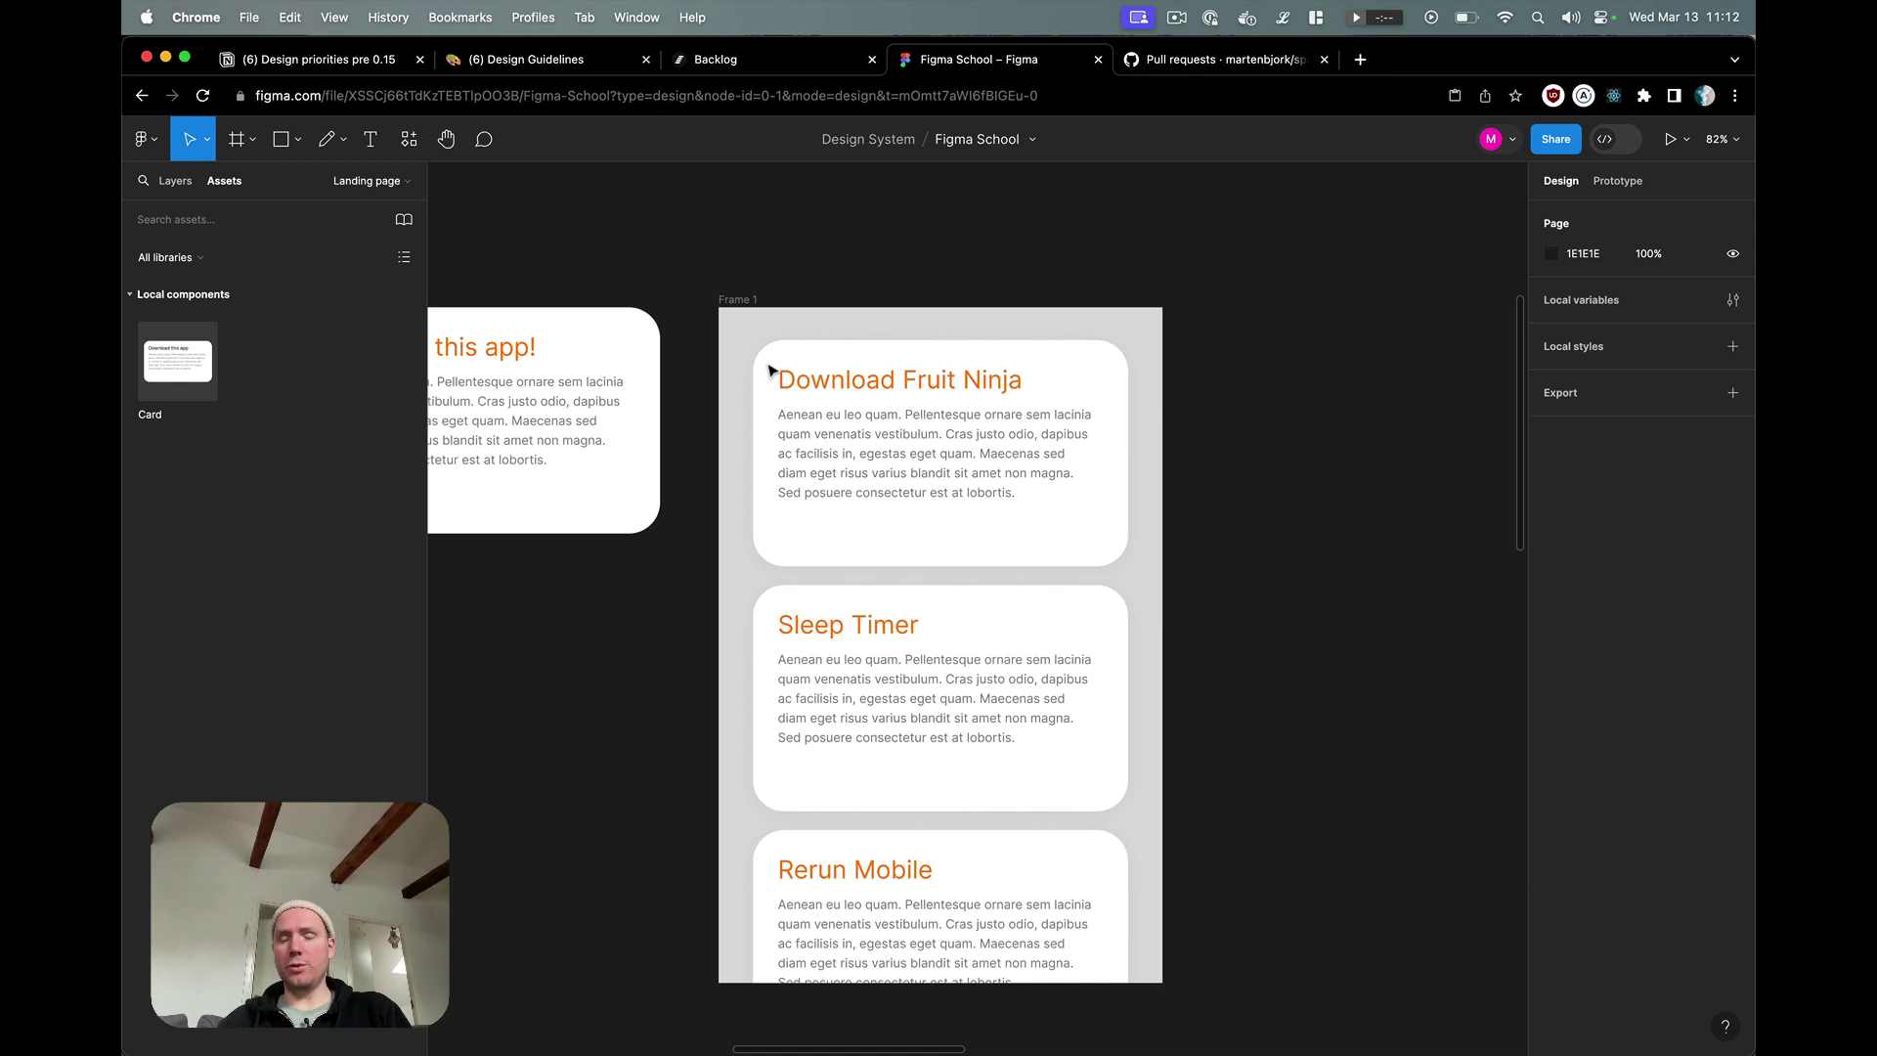
- Delete the main Card component together with Frame 1 and the cards inside it
scroll(771, 370, "up", 3)
scroll(770, 370, "left", 1)
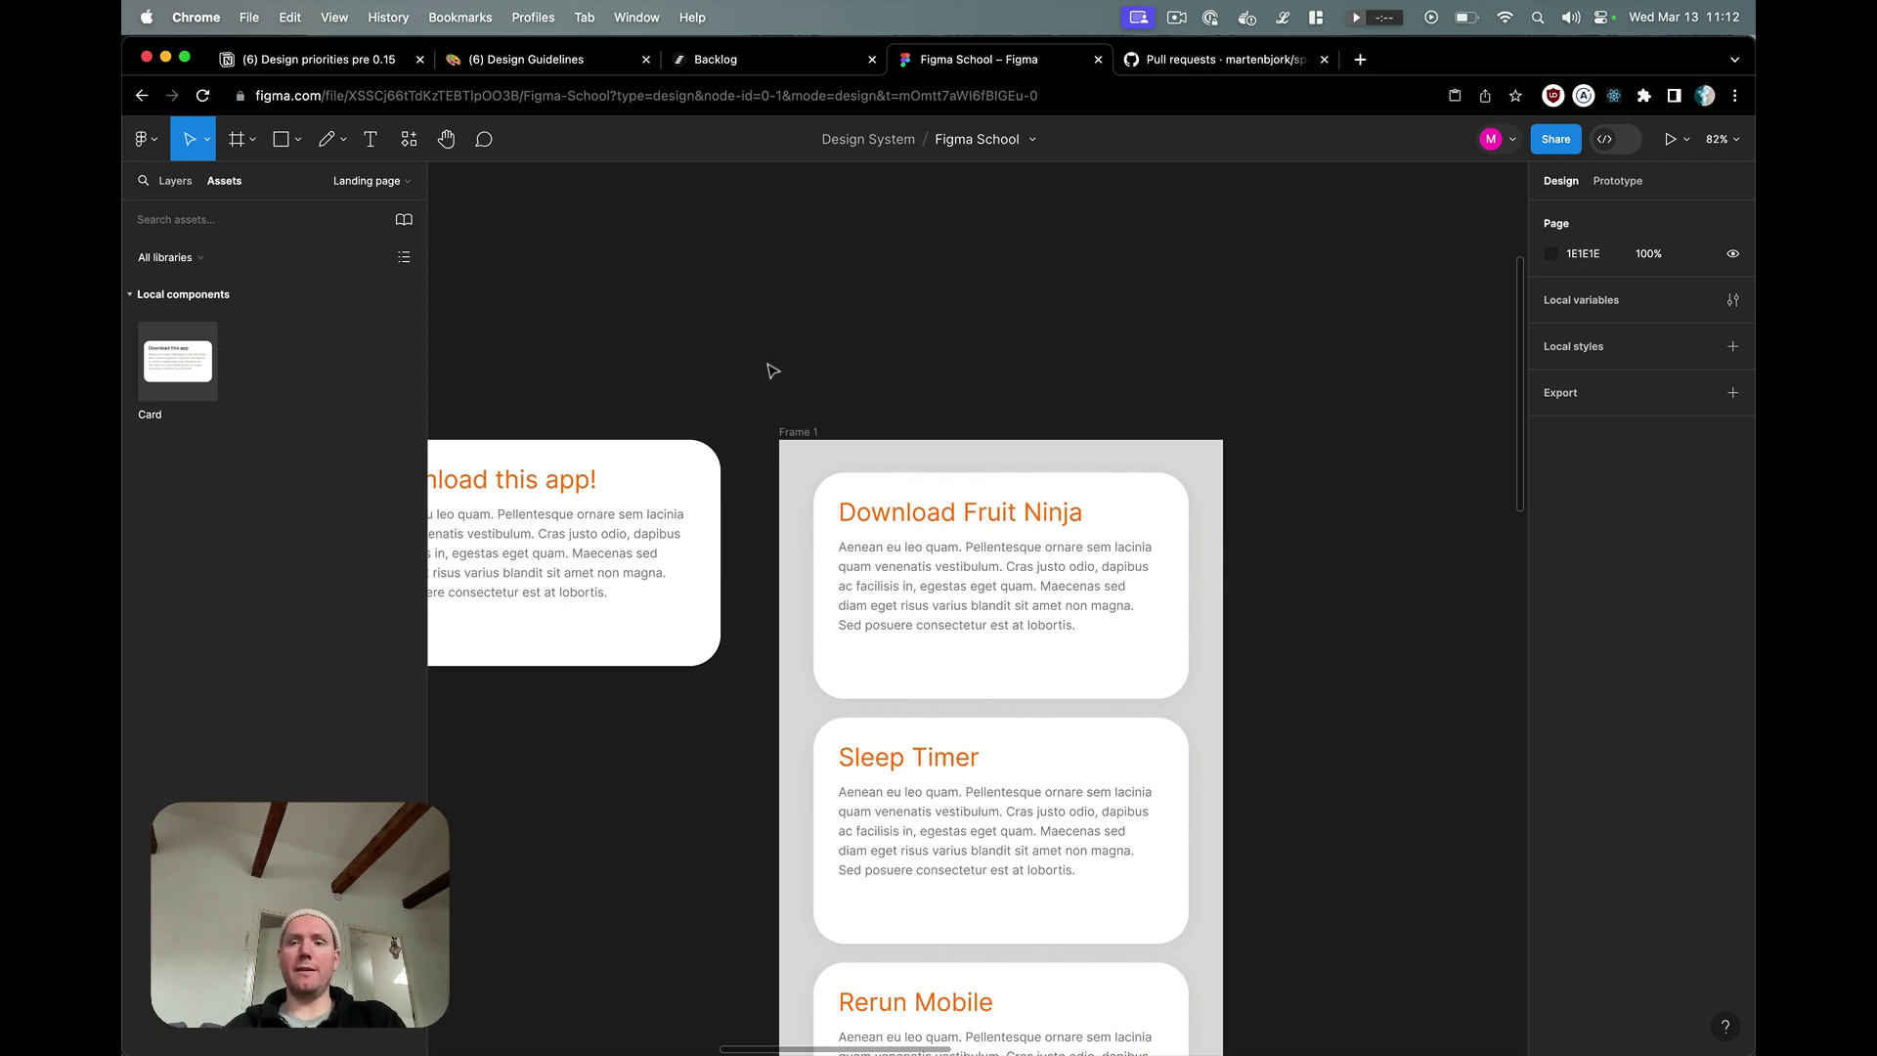
scroll(772, 369, "left", 4)
scroll(771, 369, "up", 1)
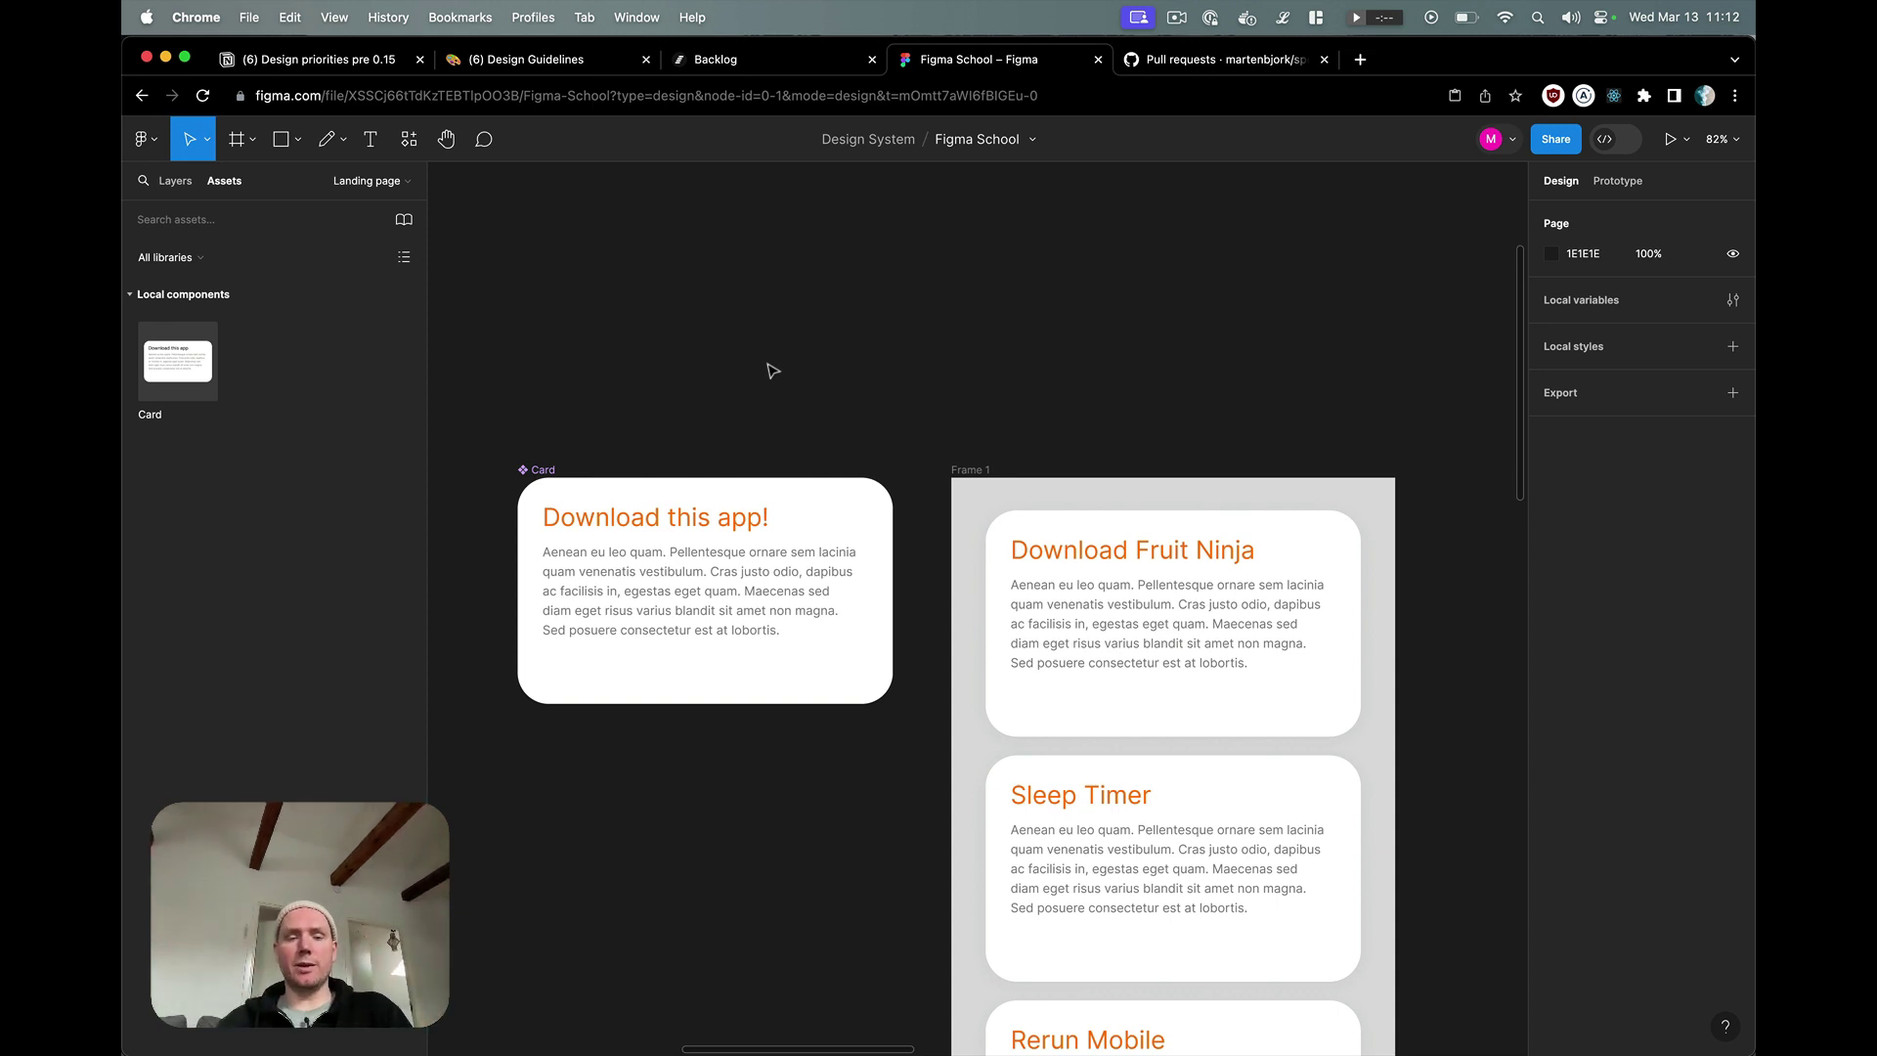
left_click_drag(470, 387, 1545, 1054)
key("Delete")
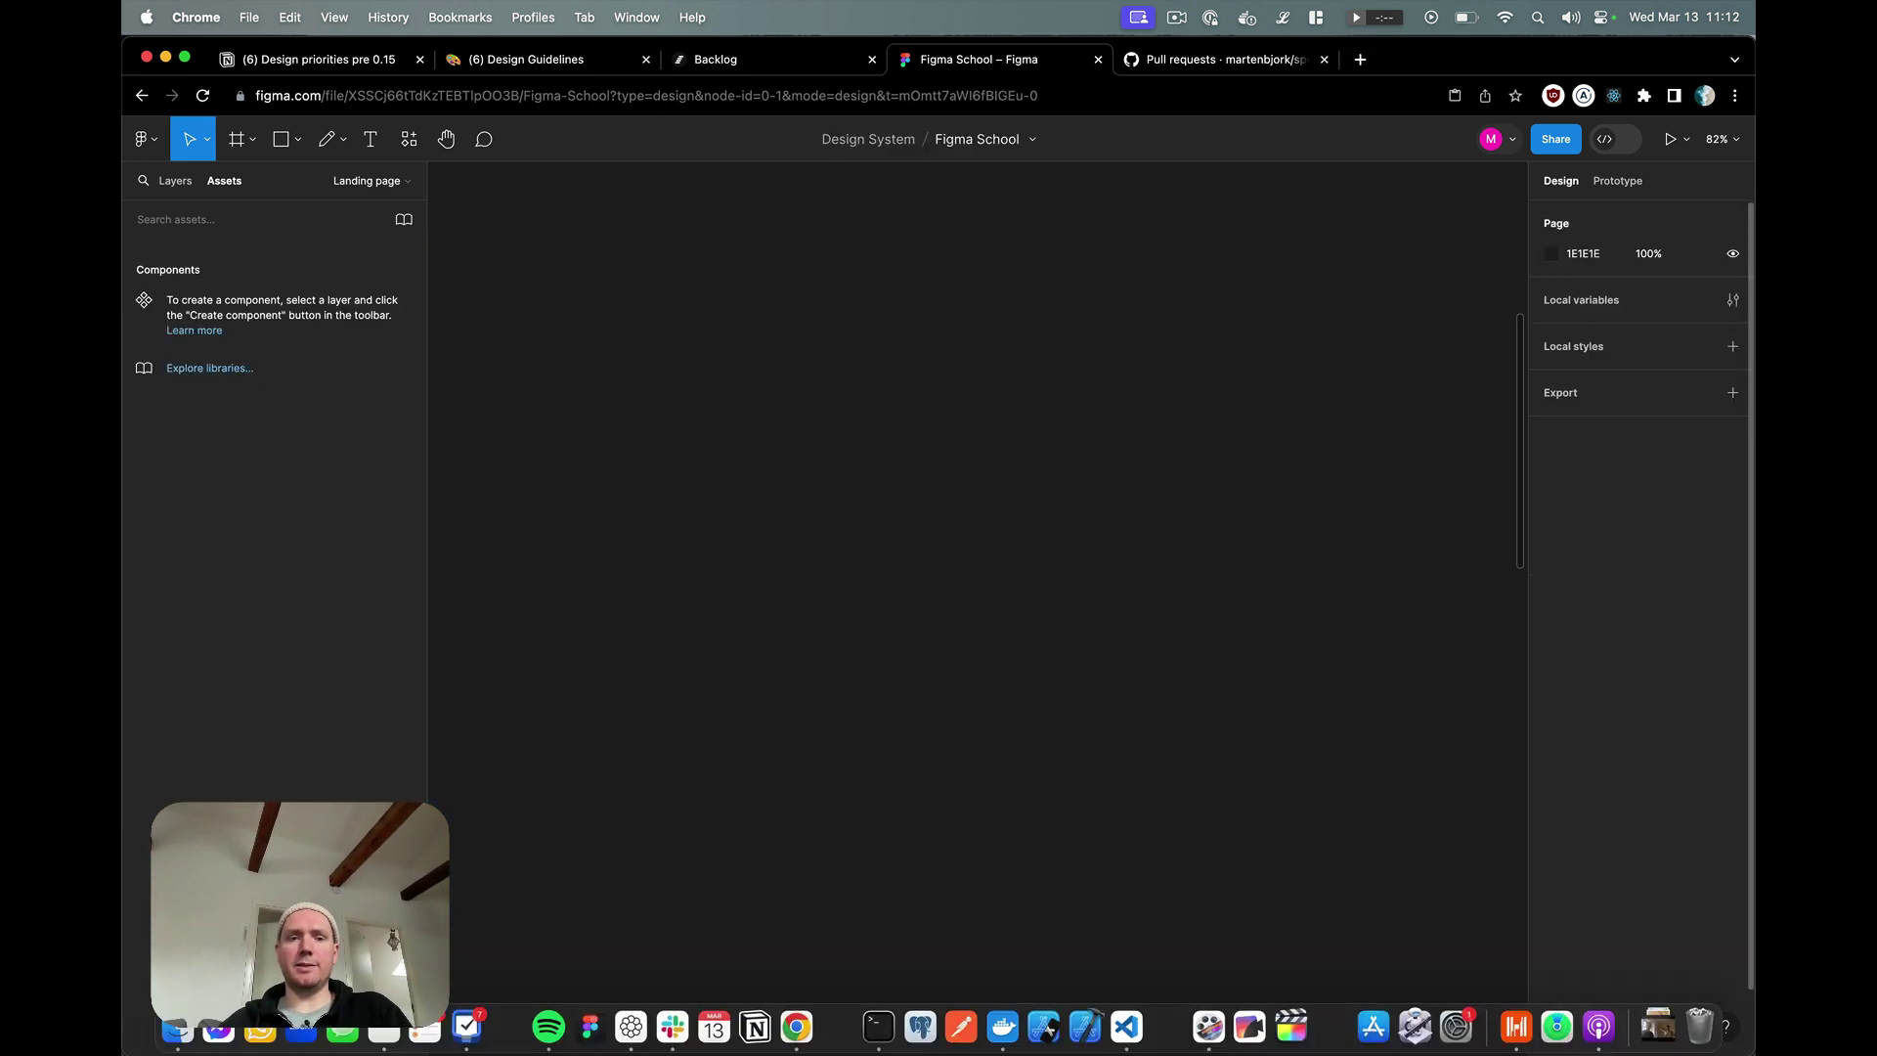
key("r")
left_click(725, 327)
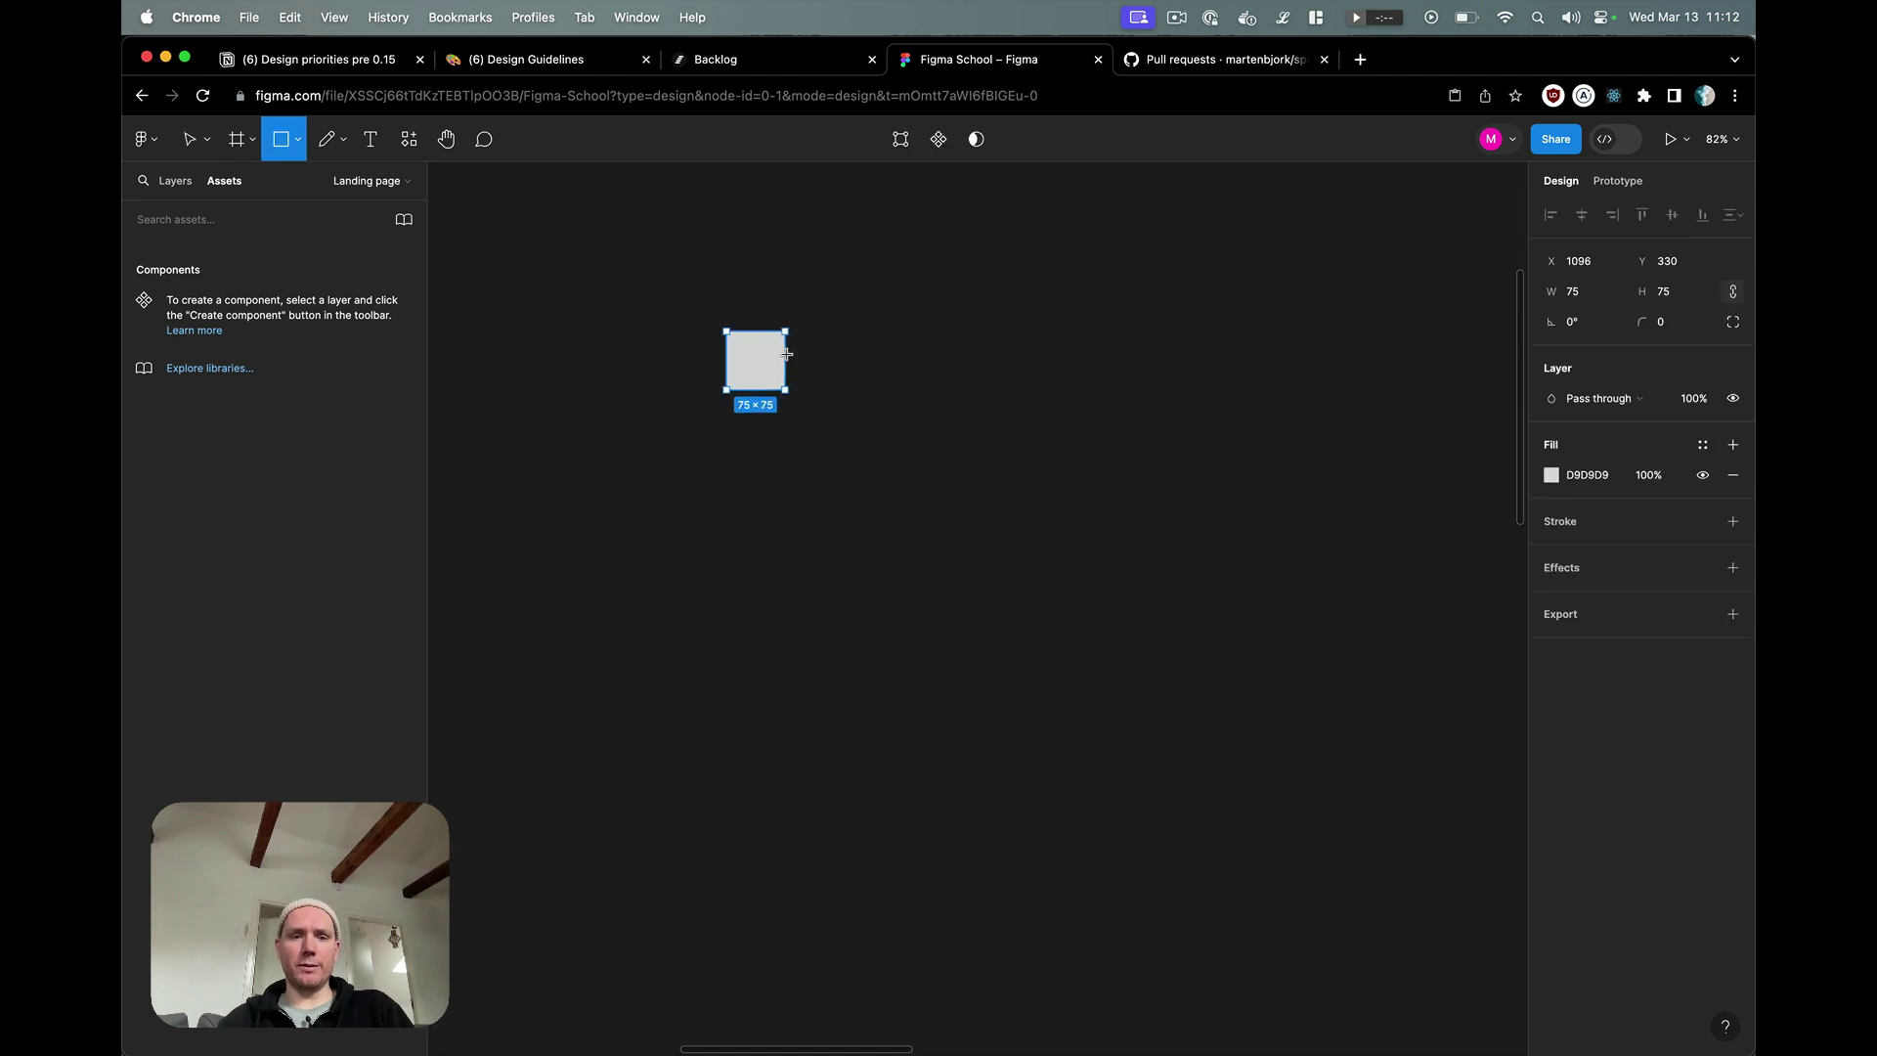
key("Delete")
right_click(787, 292)
key("Escape")
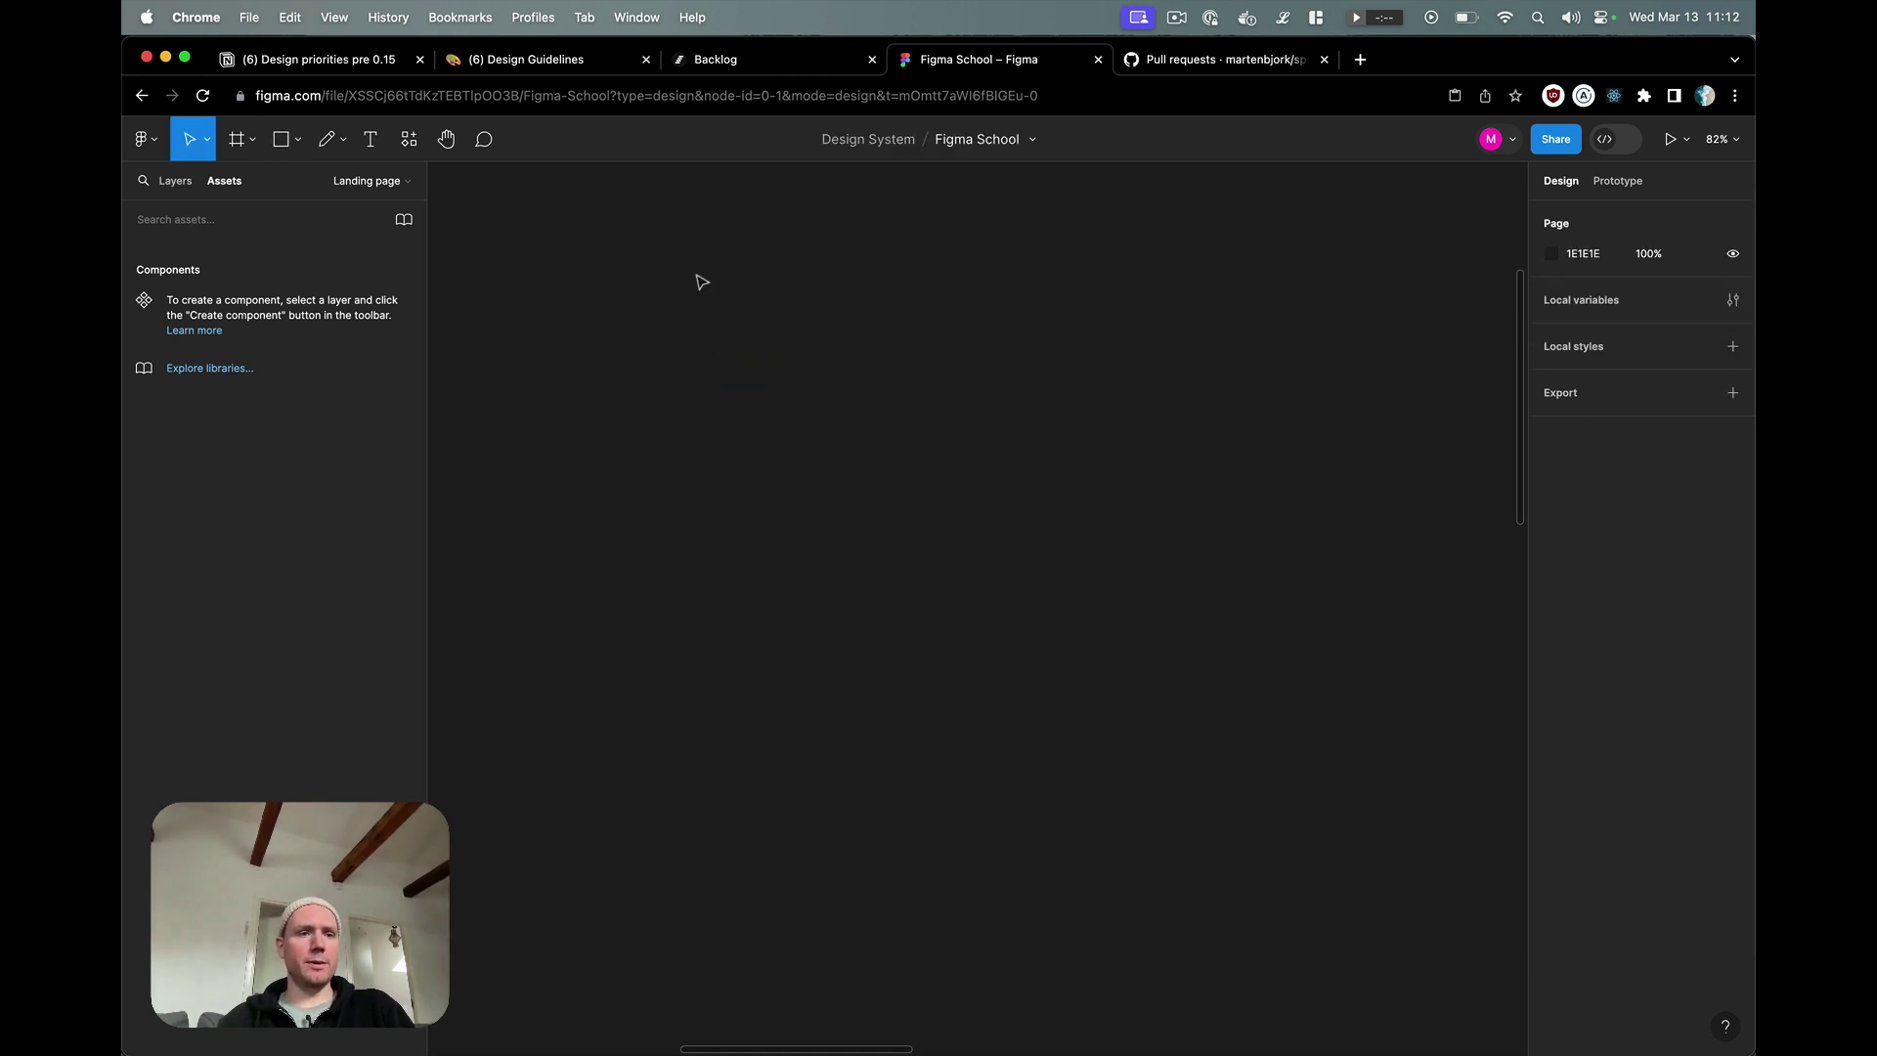
- Draw a frame on the empty canvas and size it to 200 × 80
key("f")
left_click_drag(737, 352, 897, 420)
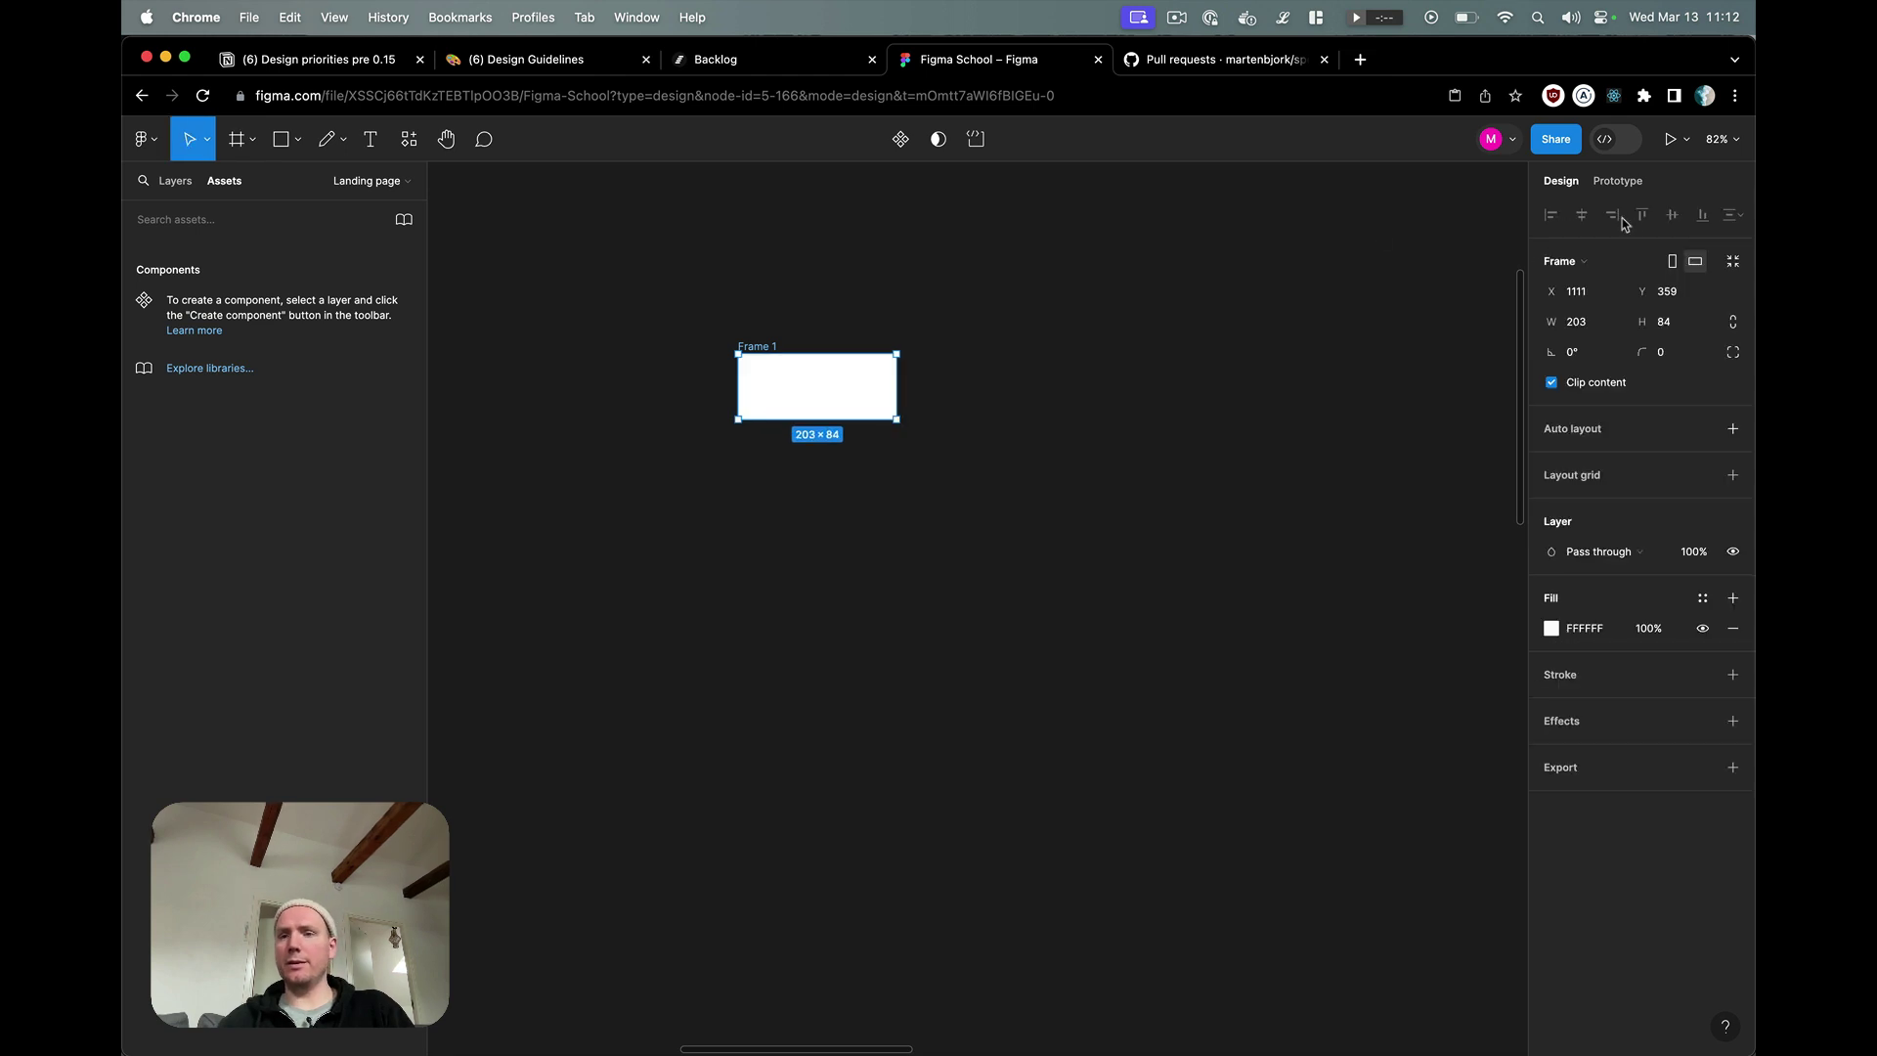
left_click(1598, 326)
type("2")
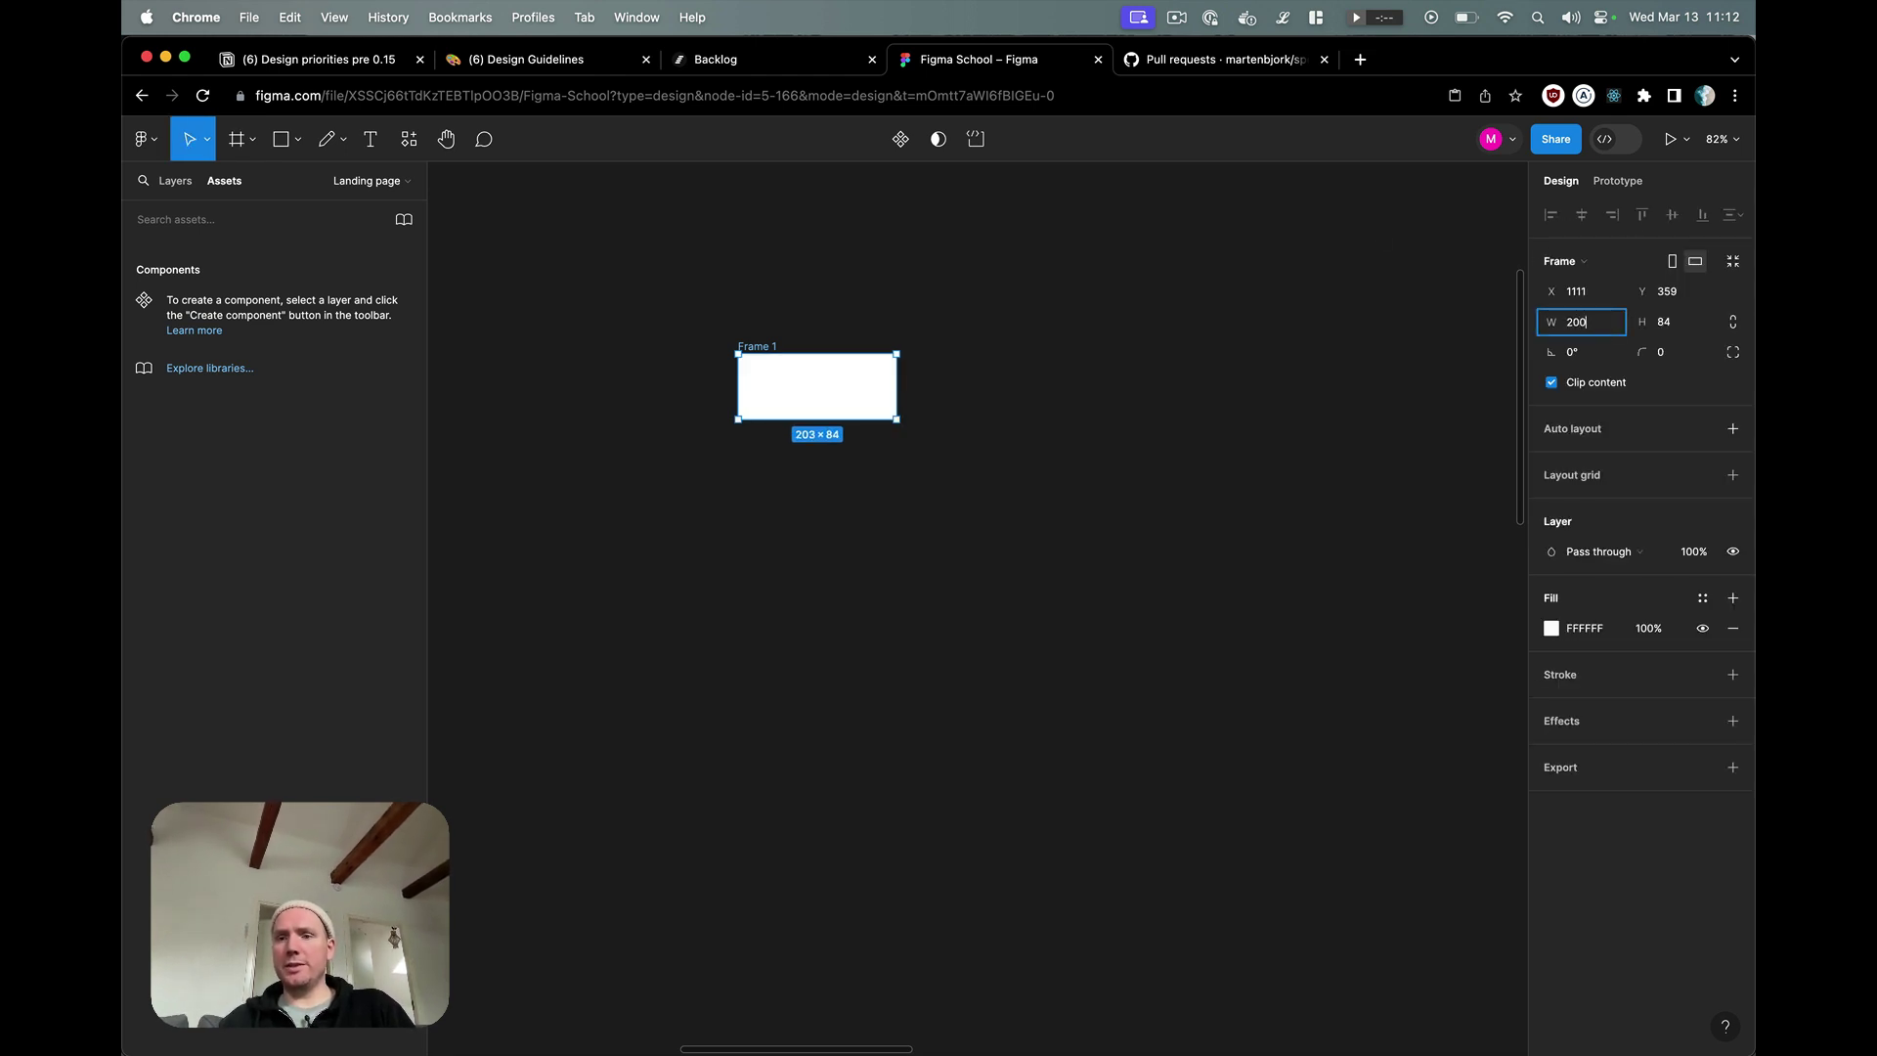
type("00")
key("Tab")
type("80")
key("Return")
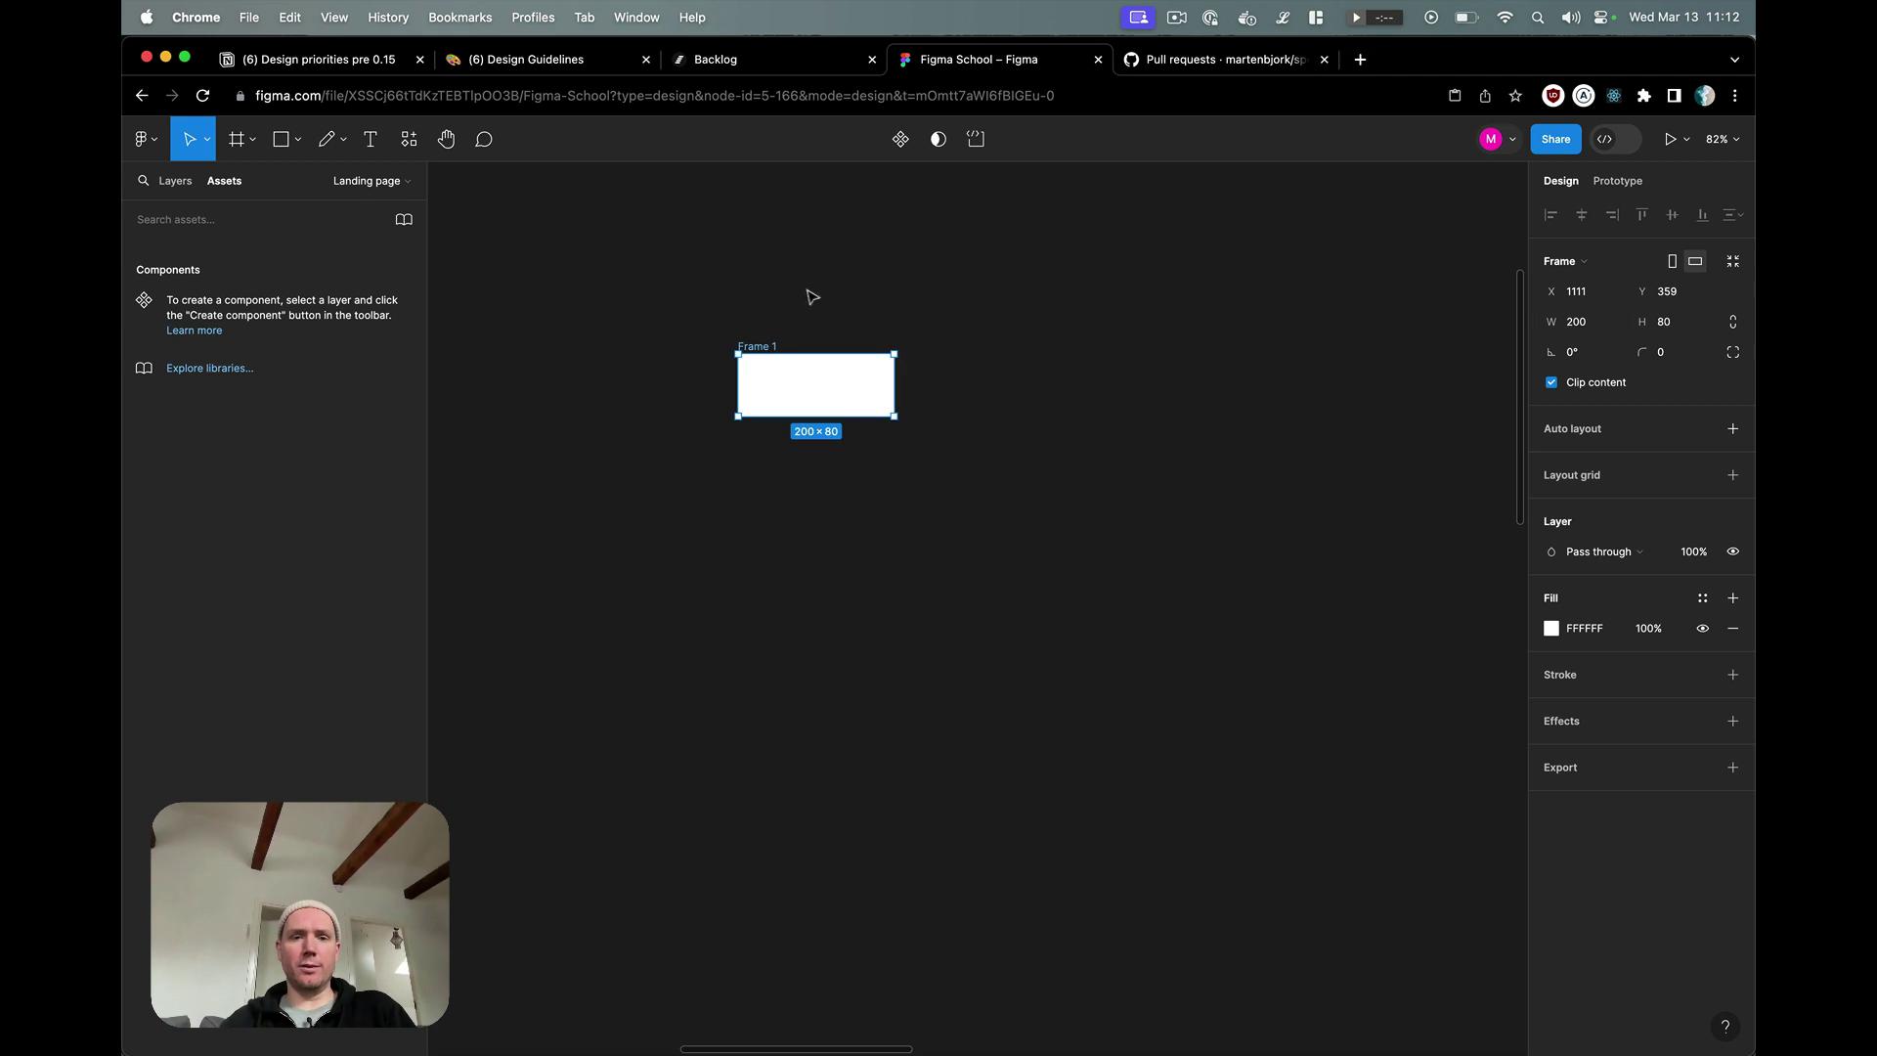
- Draw a 200 × 80 rectangle filling the frame and give it a corner radius of 60
key("r")
mouse_move(756, 355)
left_mouse_down()
mouse_move(807, 402)
mouse_move(893, 388)
left_mouse_up()
left_click_drag(761, 401, 738, 417)
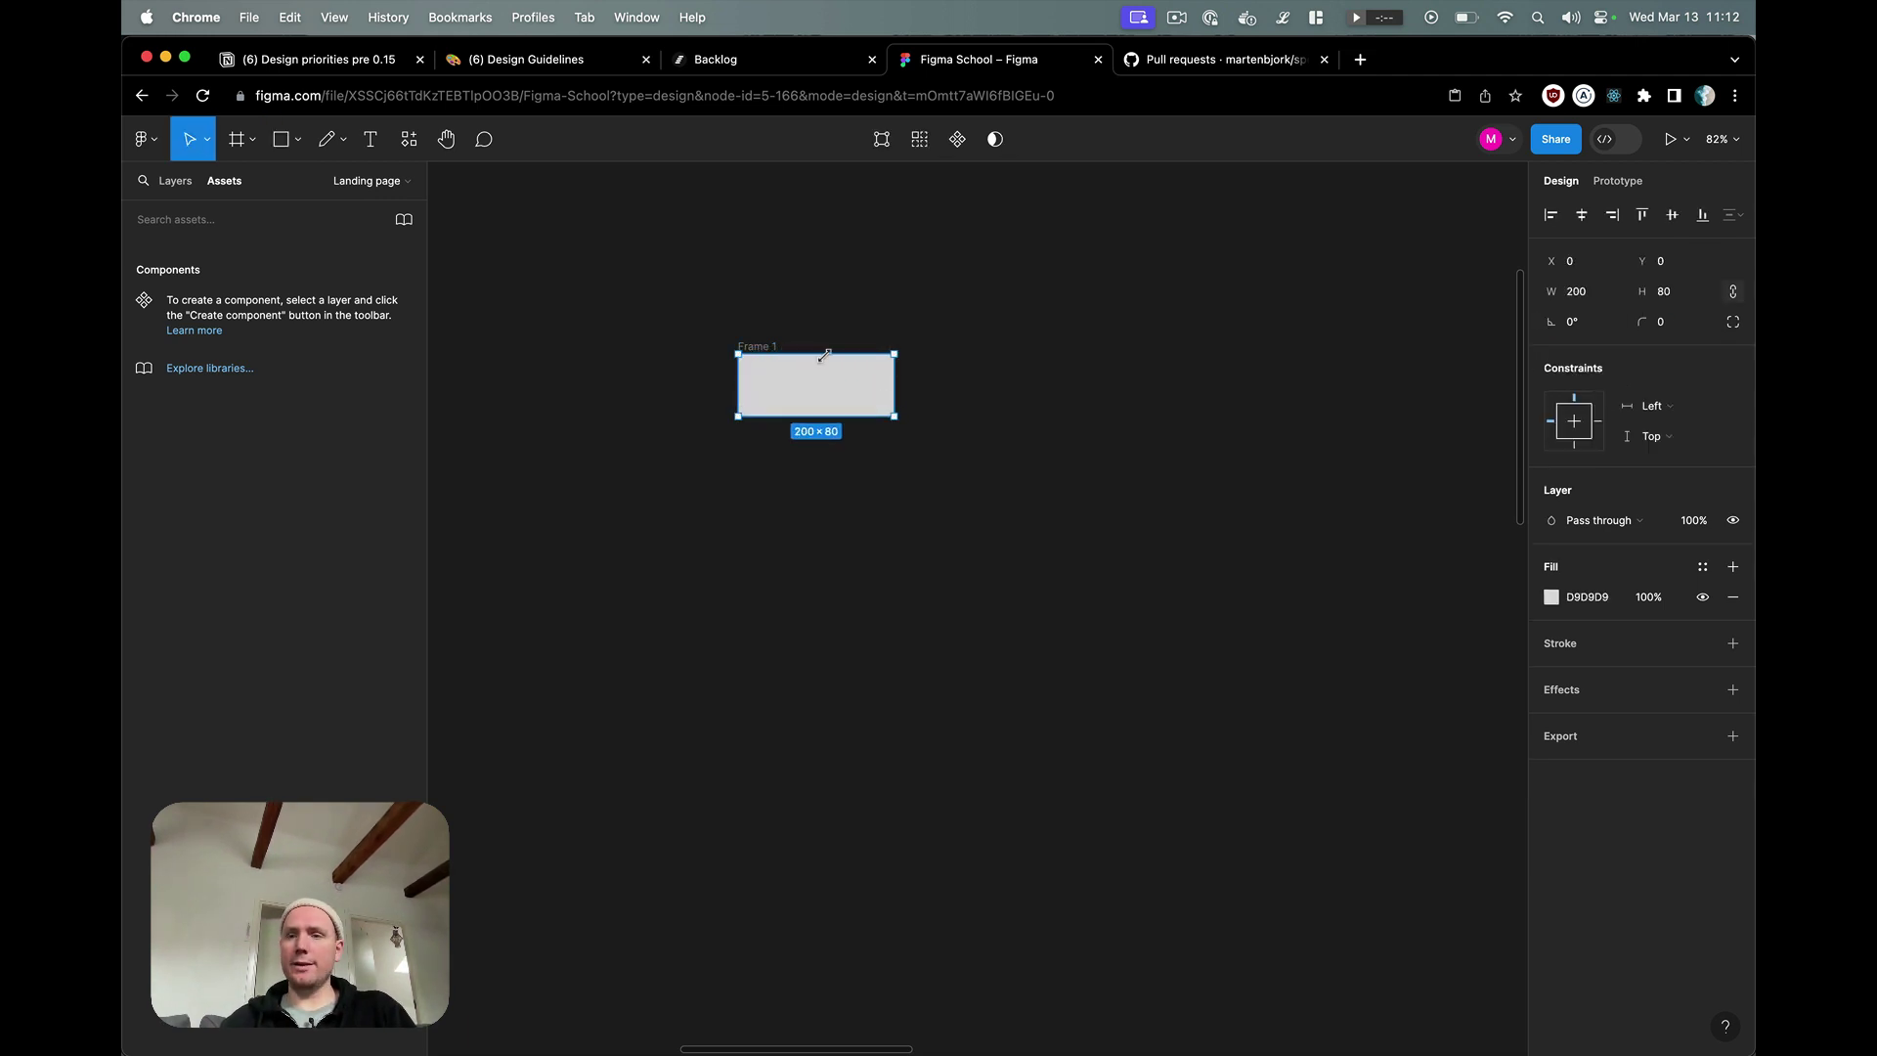
left_click(1678, 328)
type("70")
key("Return")
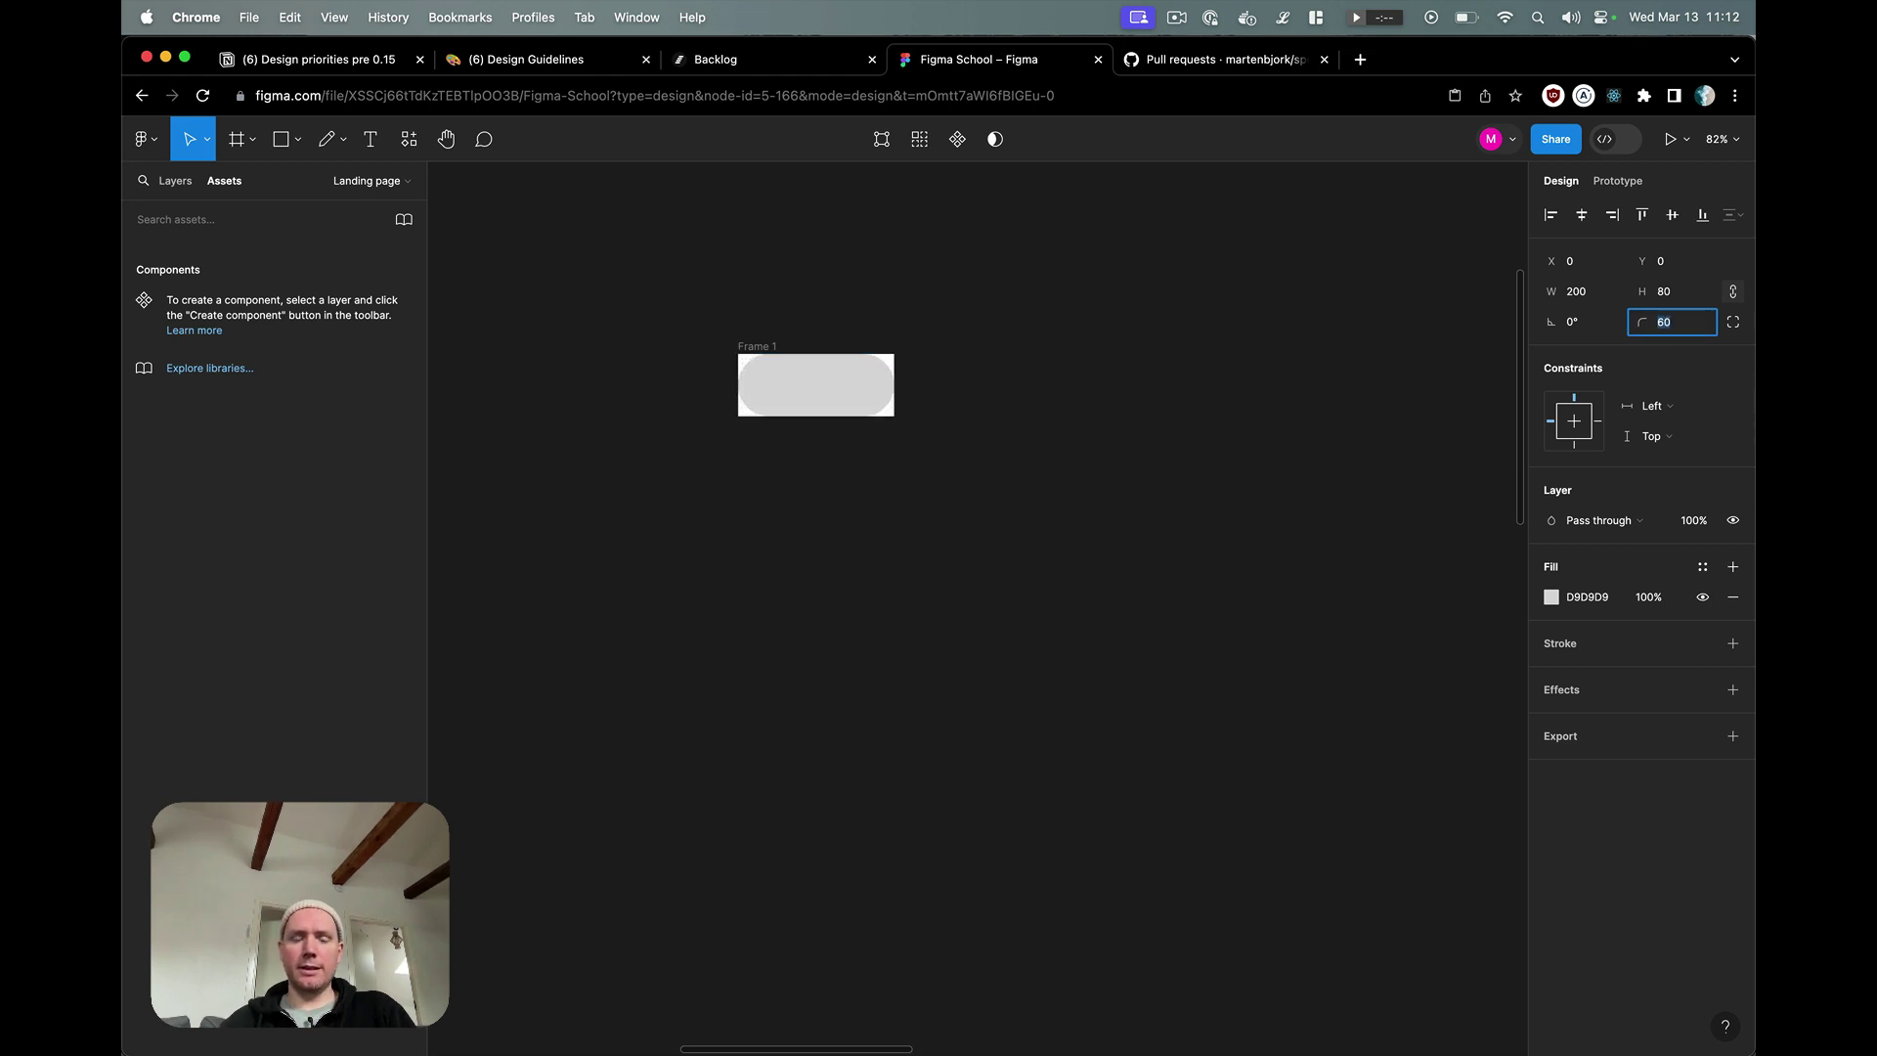
scroll(1480, 390, "right", 2)
left_click(1199, 386)
scroll(1200, 385, "left", 3)
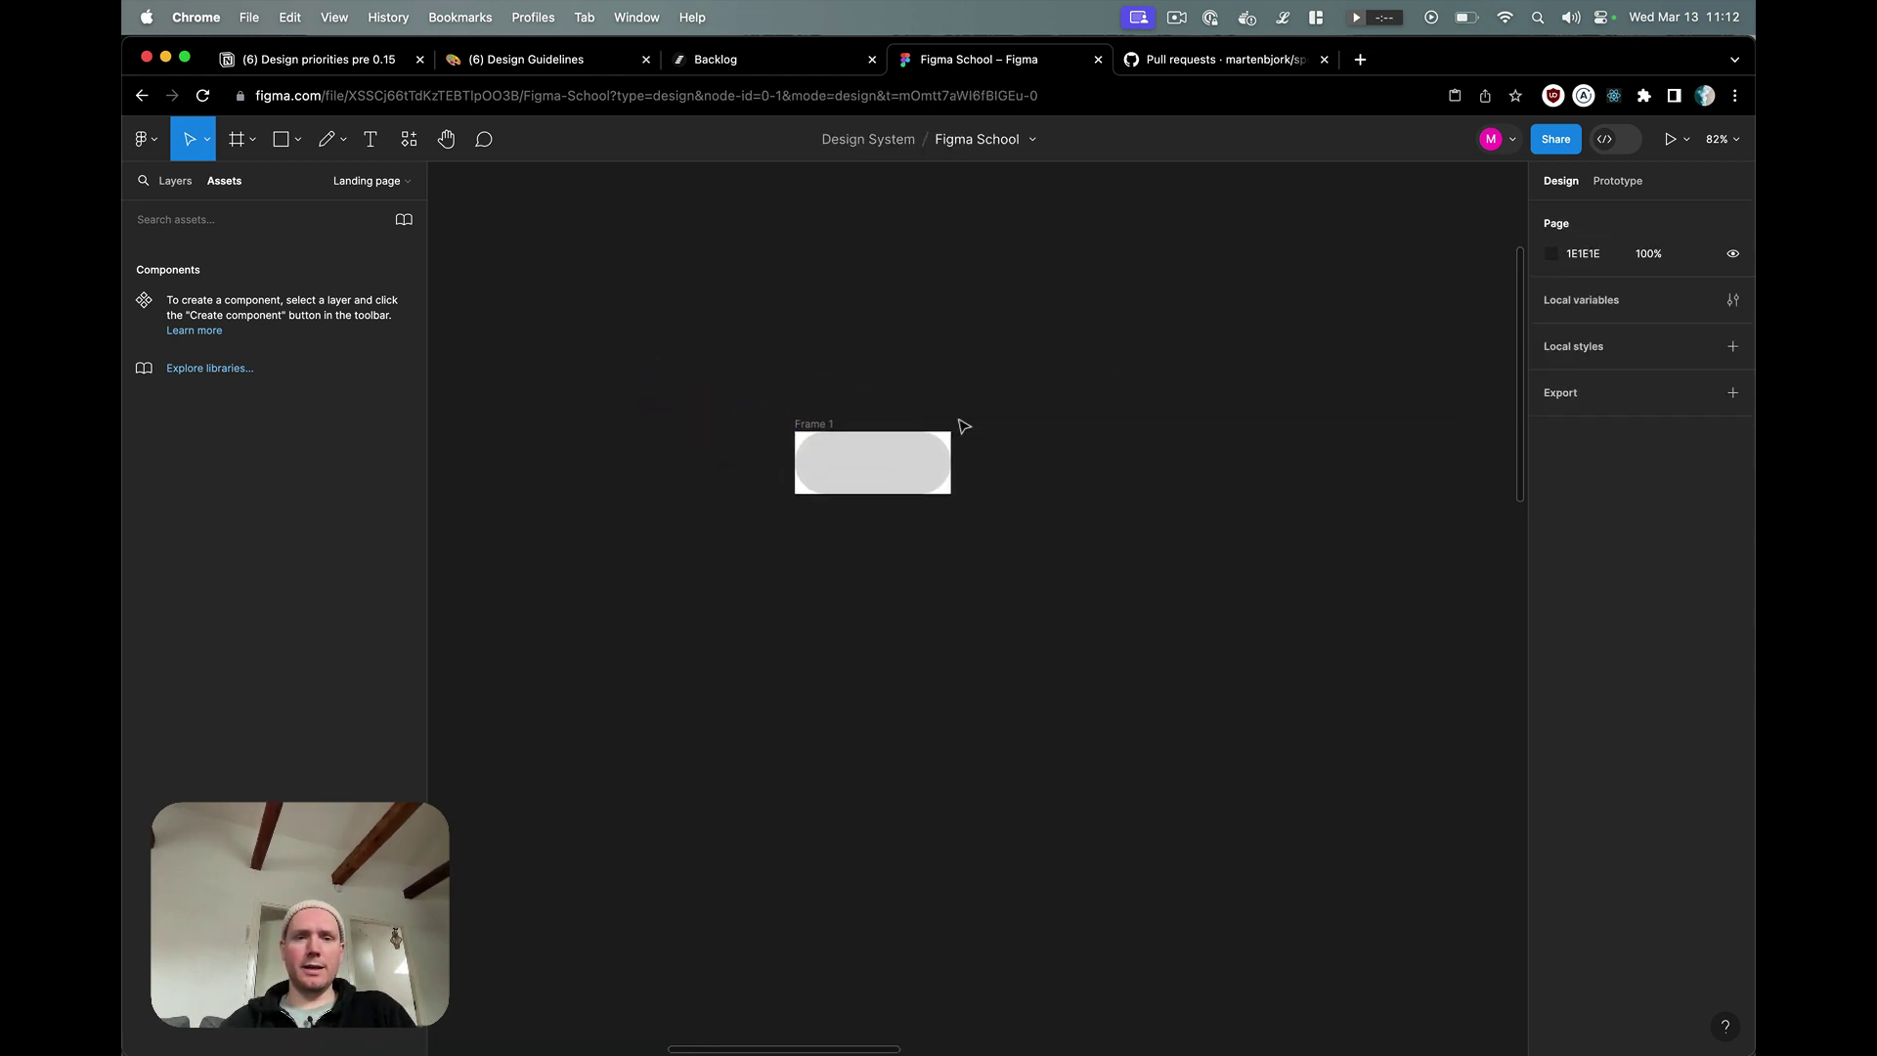
- Draw an 80 × 80 square at the frame's left end, fill it with 222222 and round it into a circle with corner radius 60
key("r")
left_click_drag(796, 433, 854, 492)
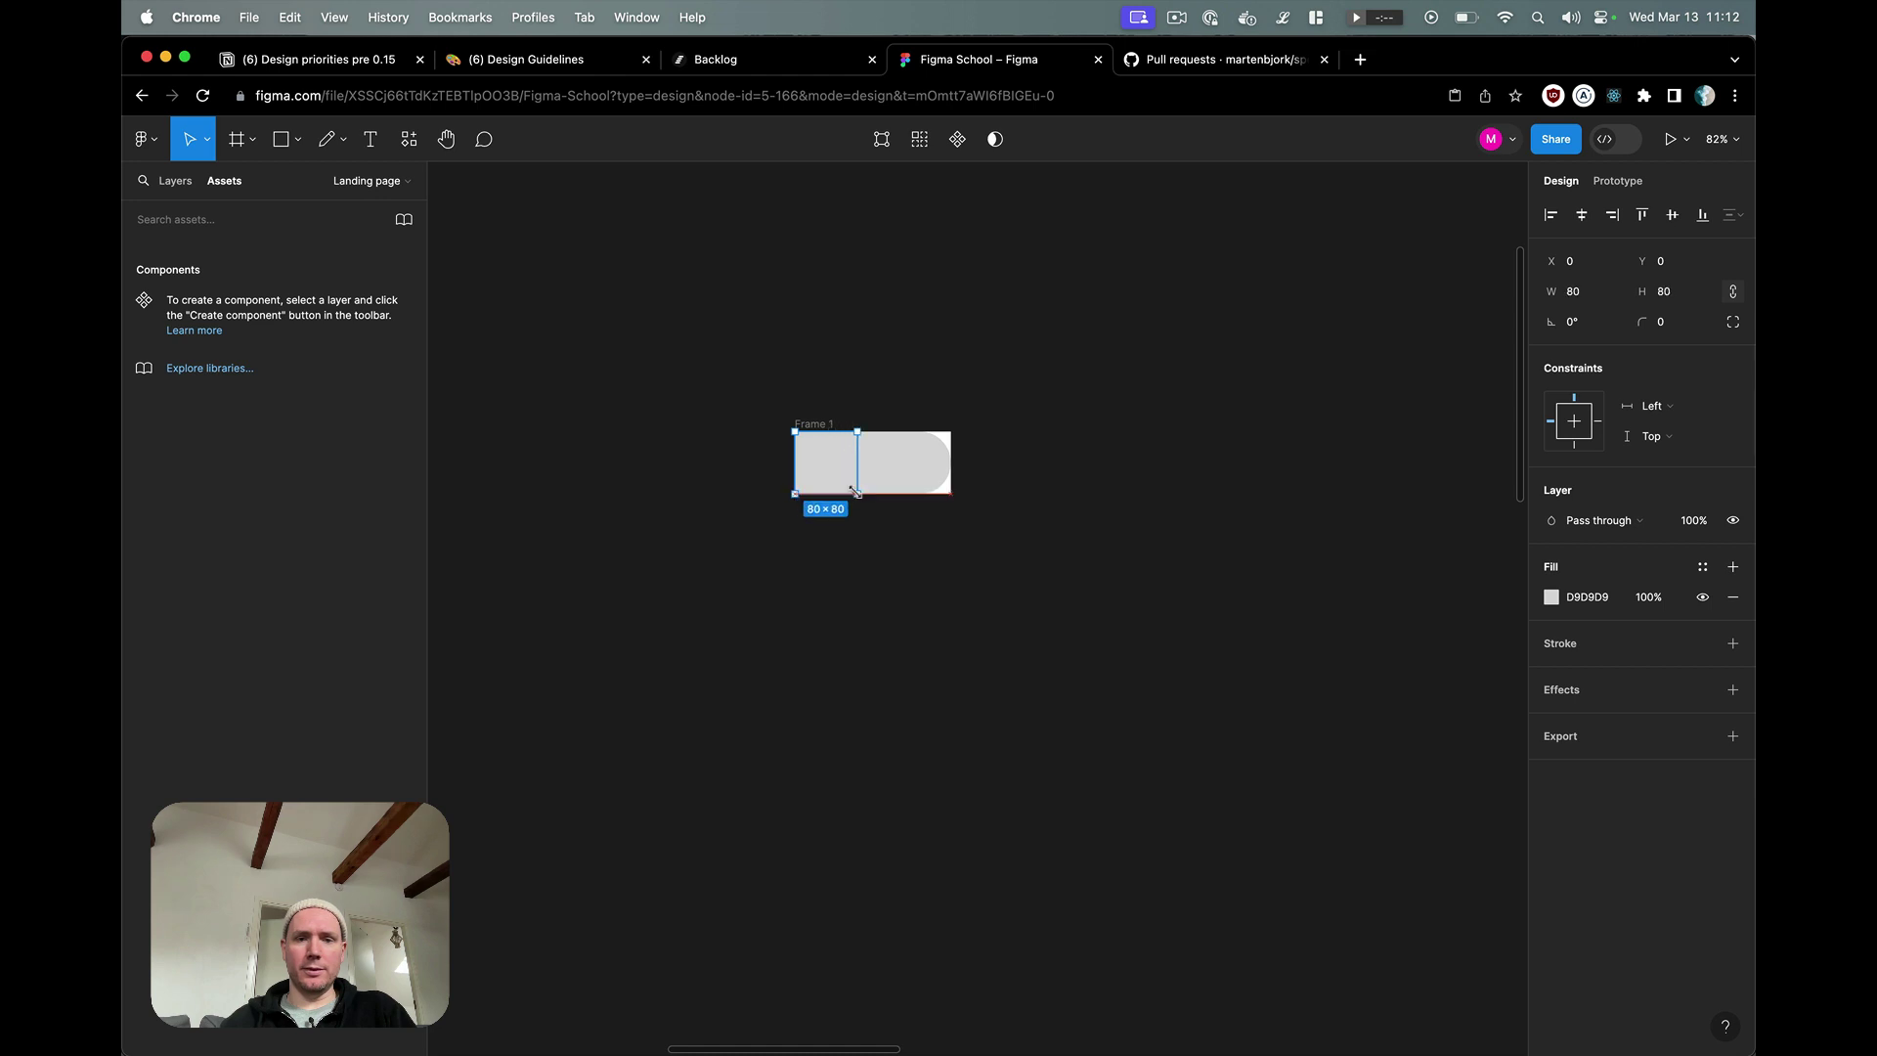
left_click(1586, 596)
type("222222")
key("Return")
left_click(1704, 327)
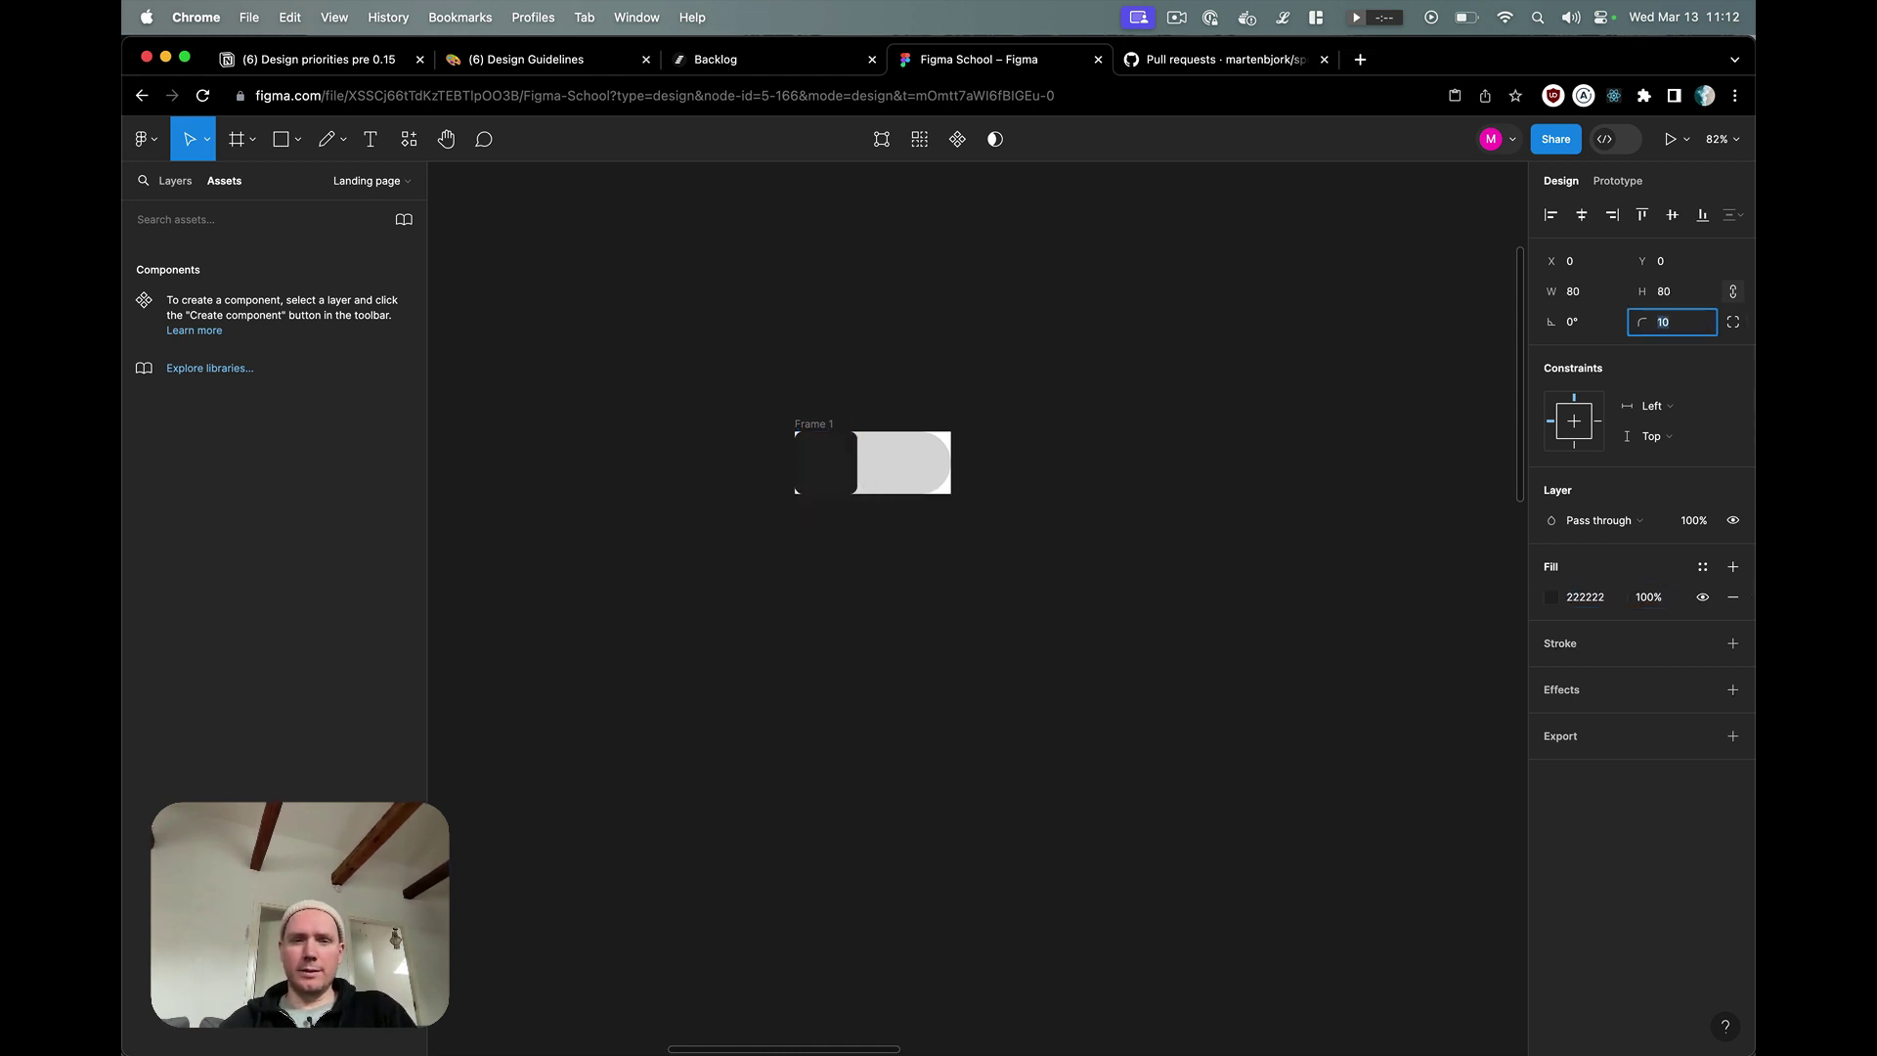
type("40")
key("Return")
left_click(1115, 450)
- Turn the 200 × 80 frame into a component and name it Toggle
left_click(821, 422)
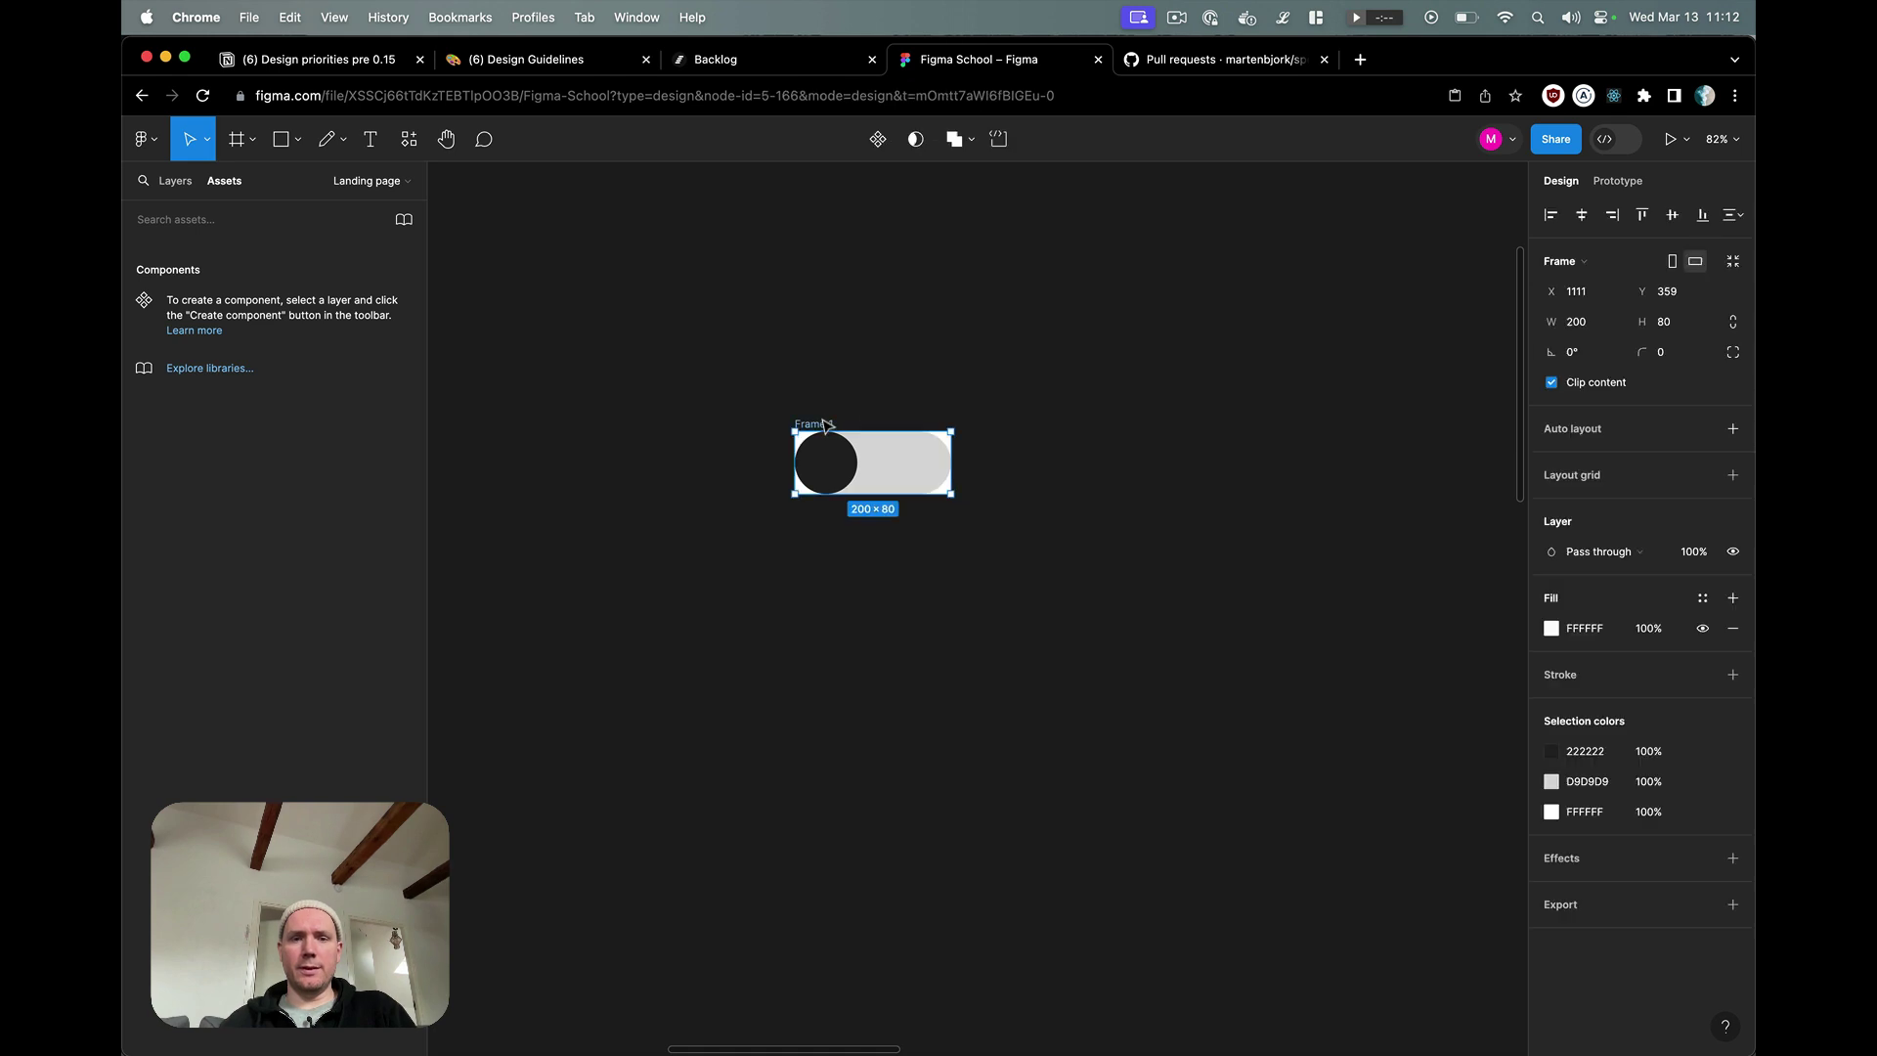
right_click(821, 422)
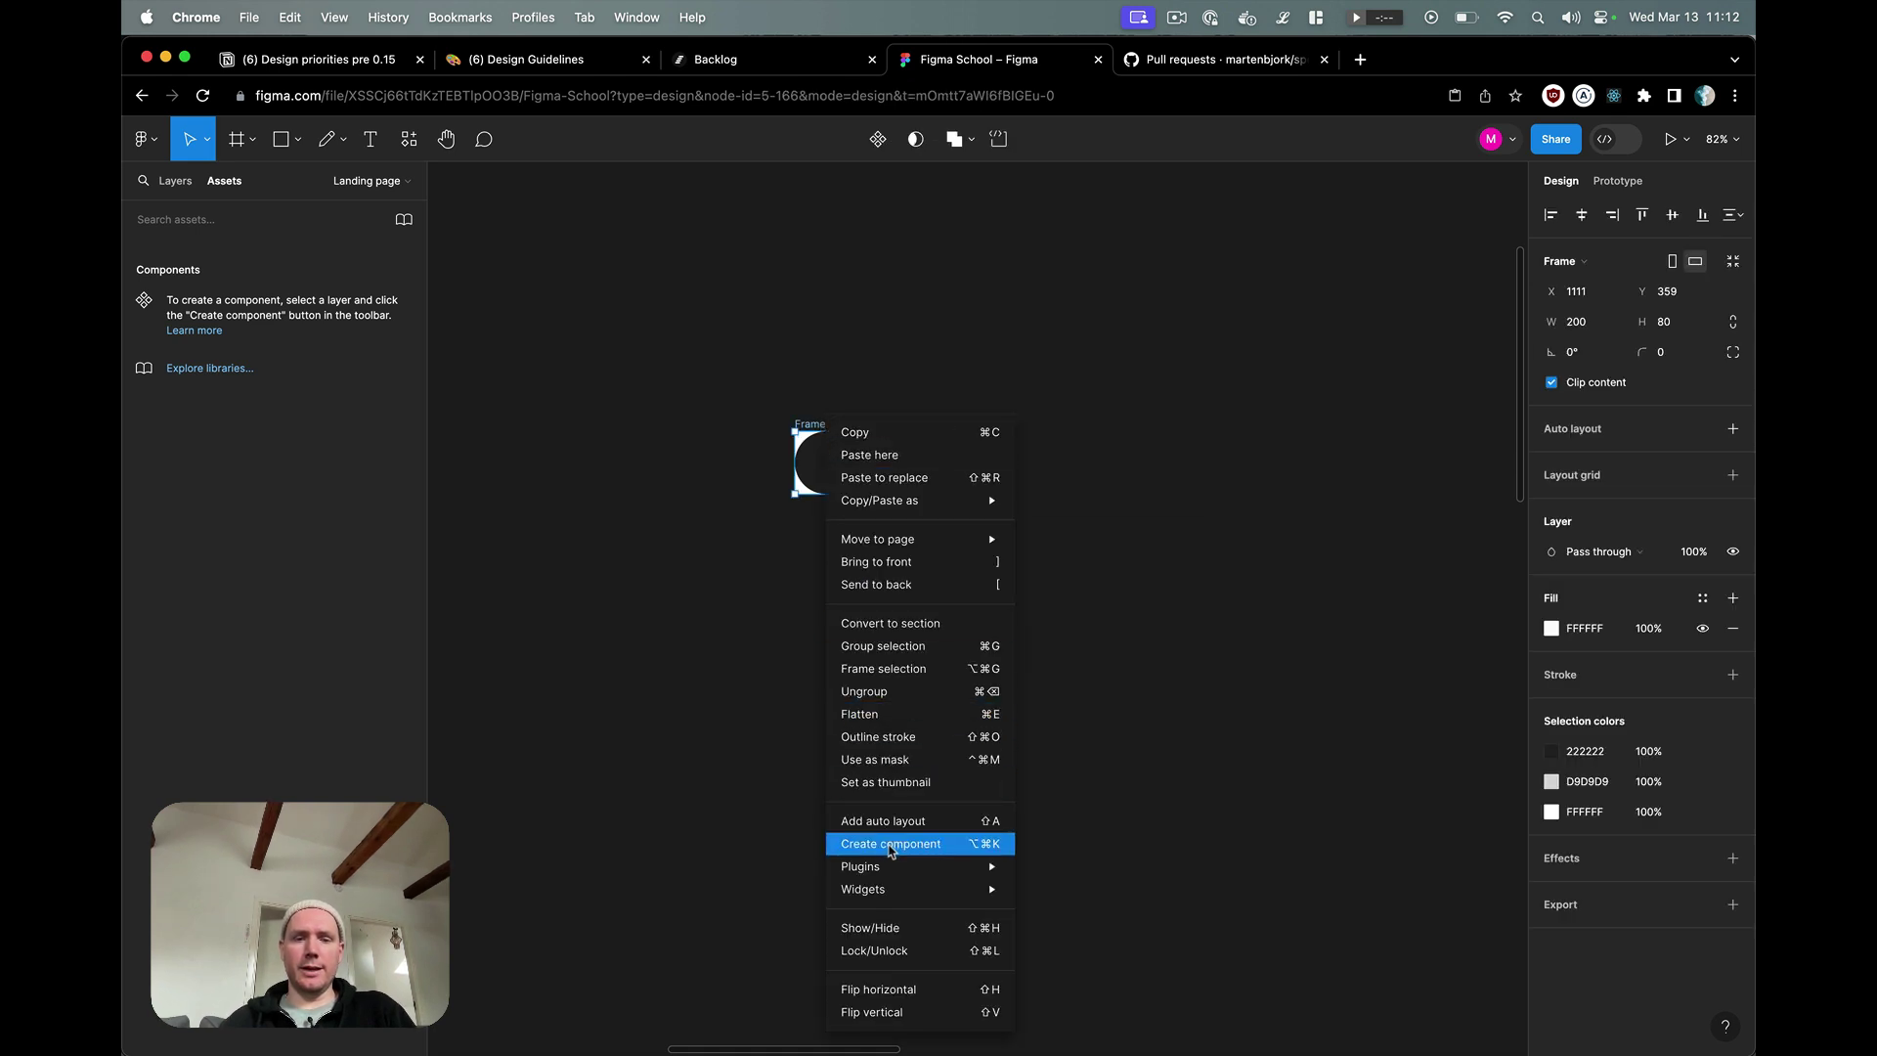
left_click(878, 847)
double_click(813, 424)
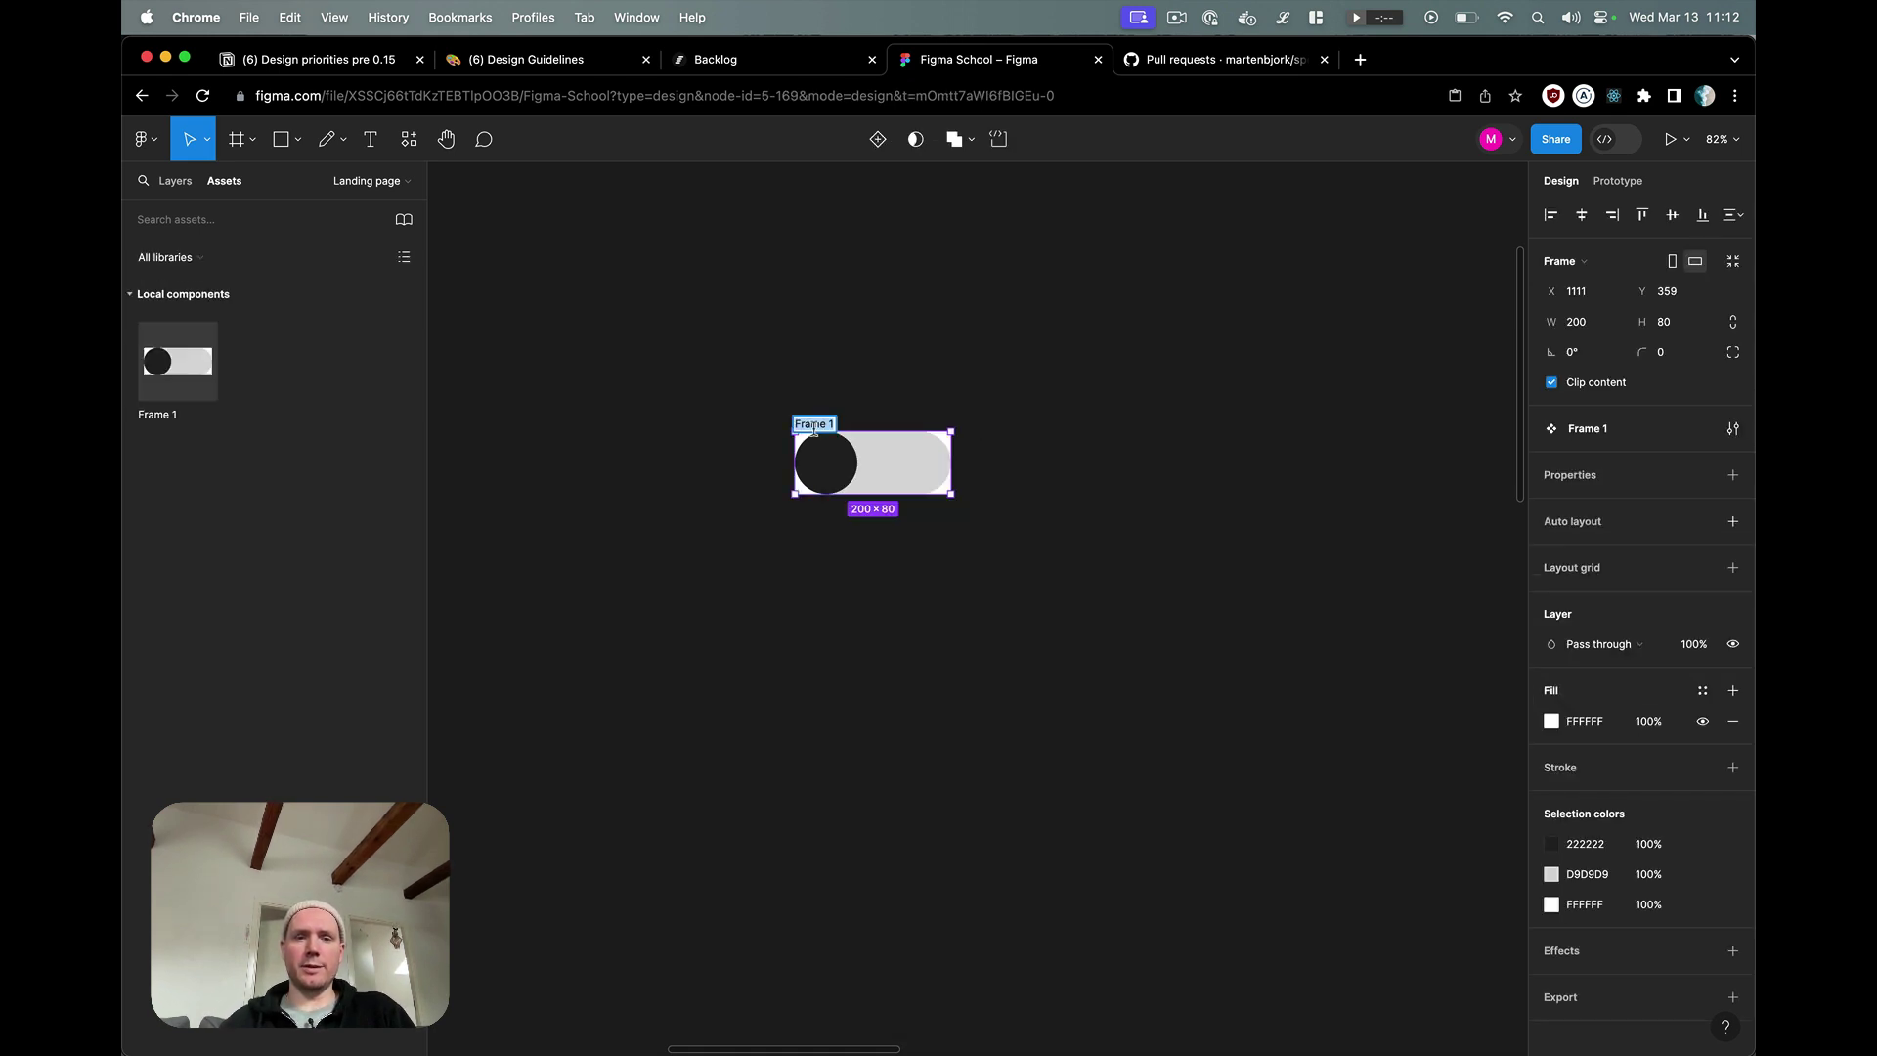
type("Toggle")
left_click(880, 571)
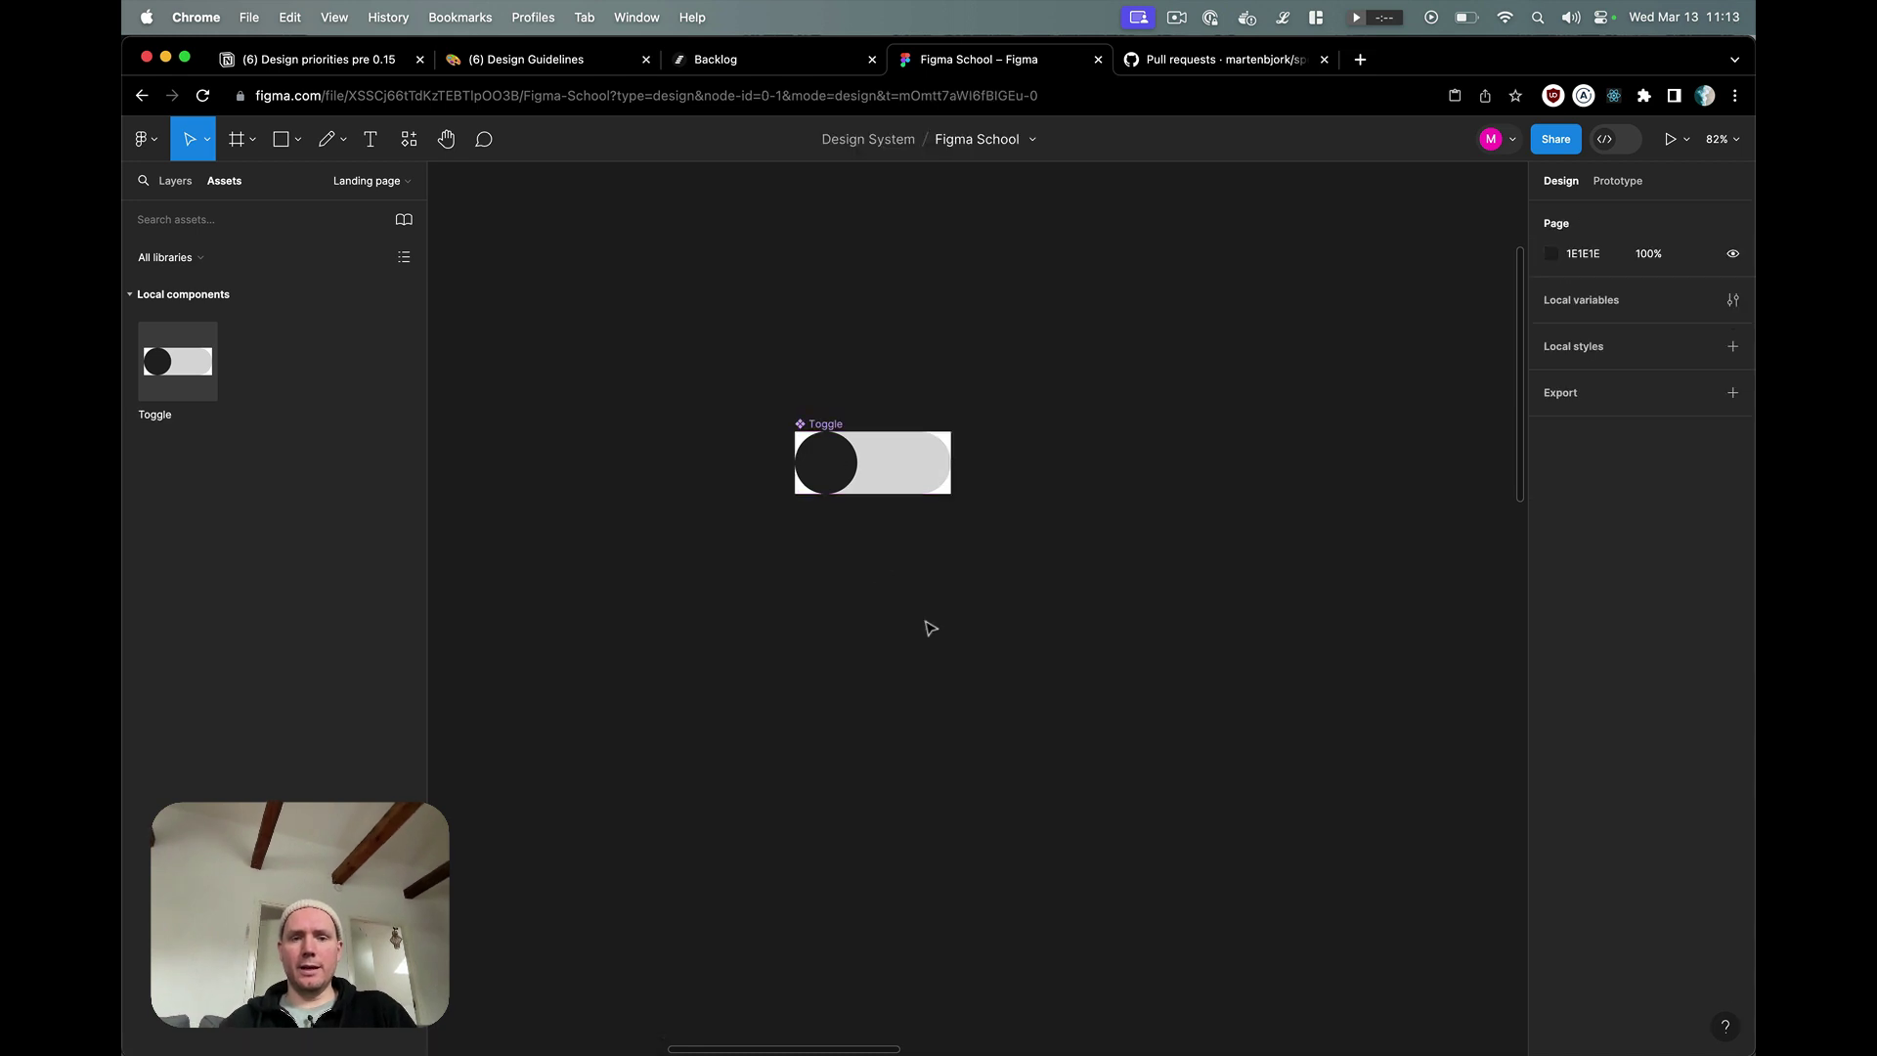
- Draw a frame of about 753 × 717 below the Toggle component, starting at its left edge
scroll(977, 722, "down", 3)
key("f")
scroll(977, 723, "down", 1)
left_click_drag(814, 457, 1402, 1016)
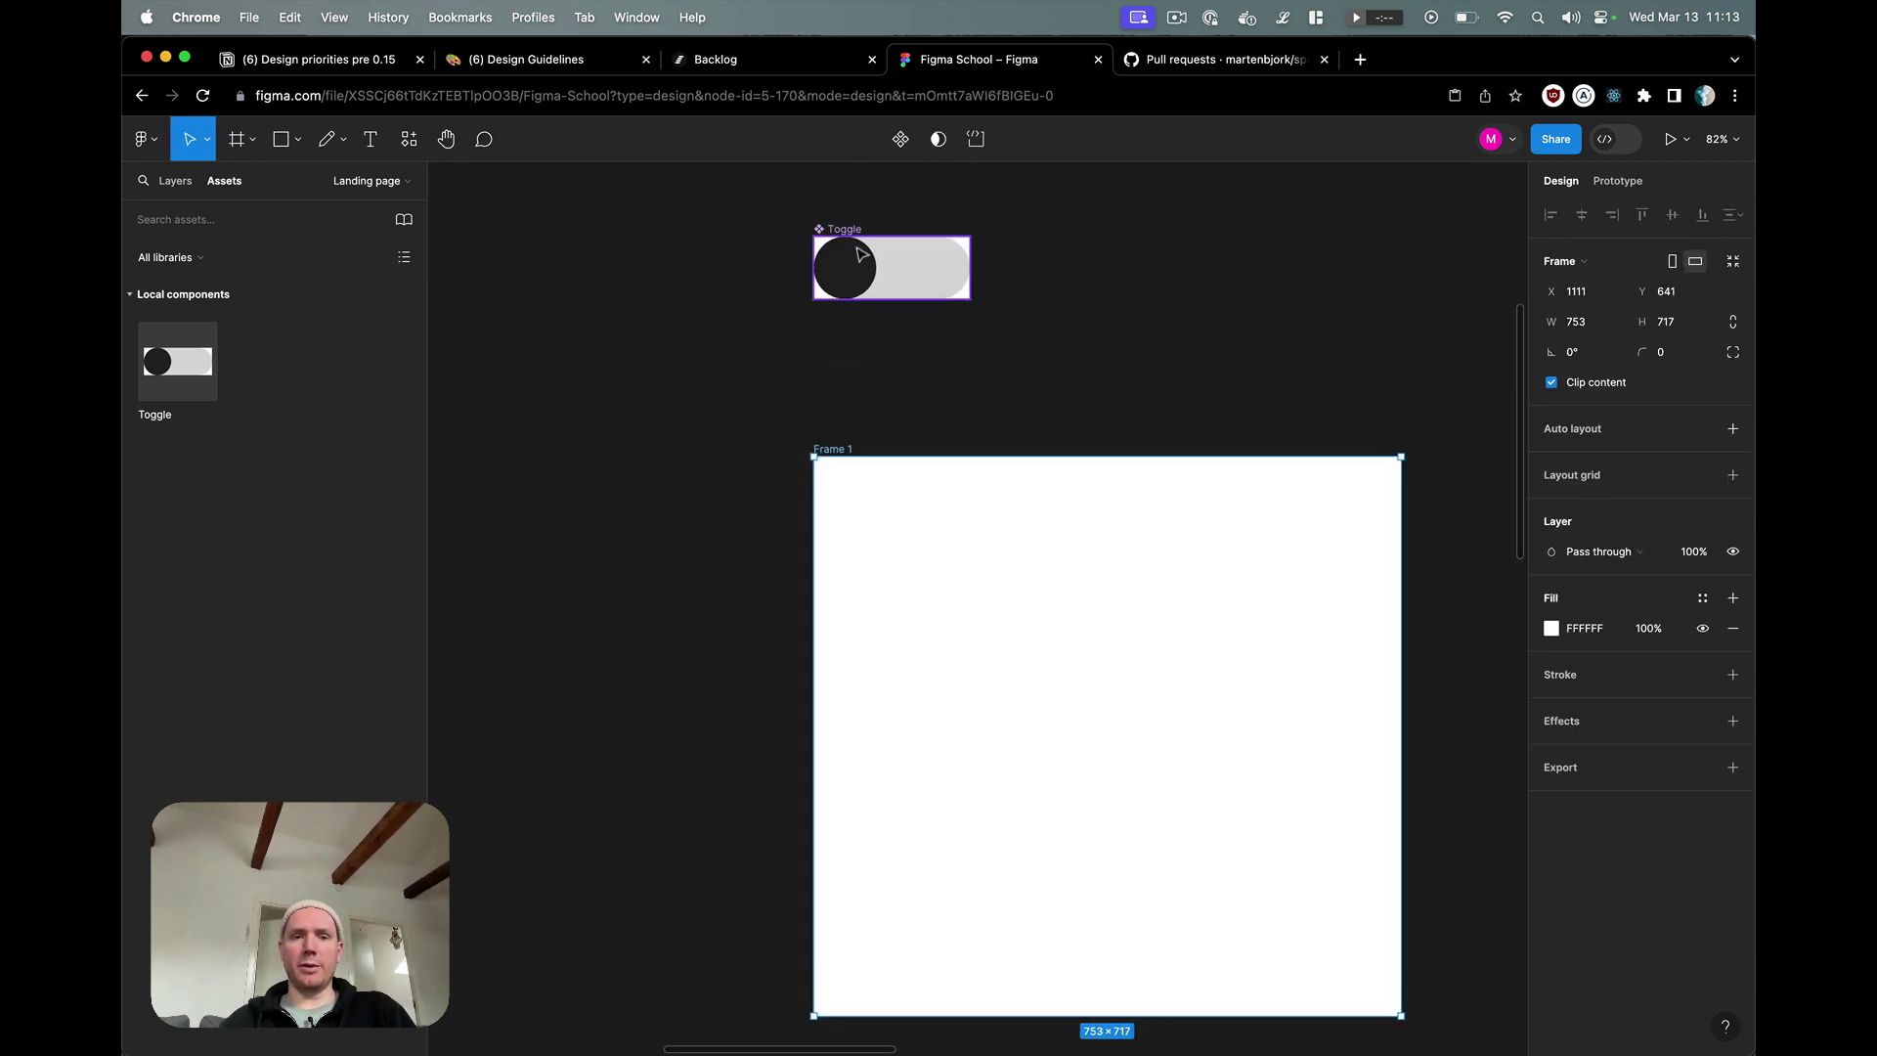
- Place three Toggle instances in the large frame, then align them left and tidy up their spacing
left_click(864, 265)
left_click_drag(864, 265, 1016, 799)
left_click_drag(1195, 917, 1017, 512)
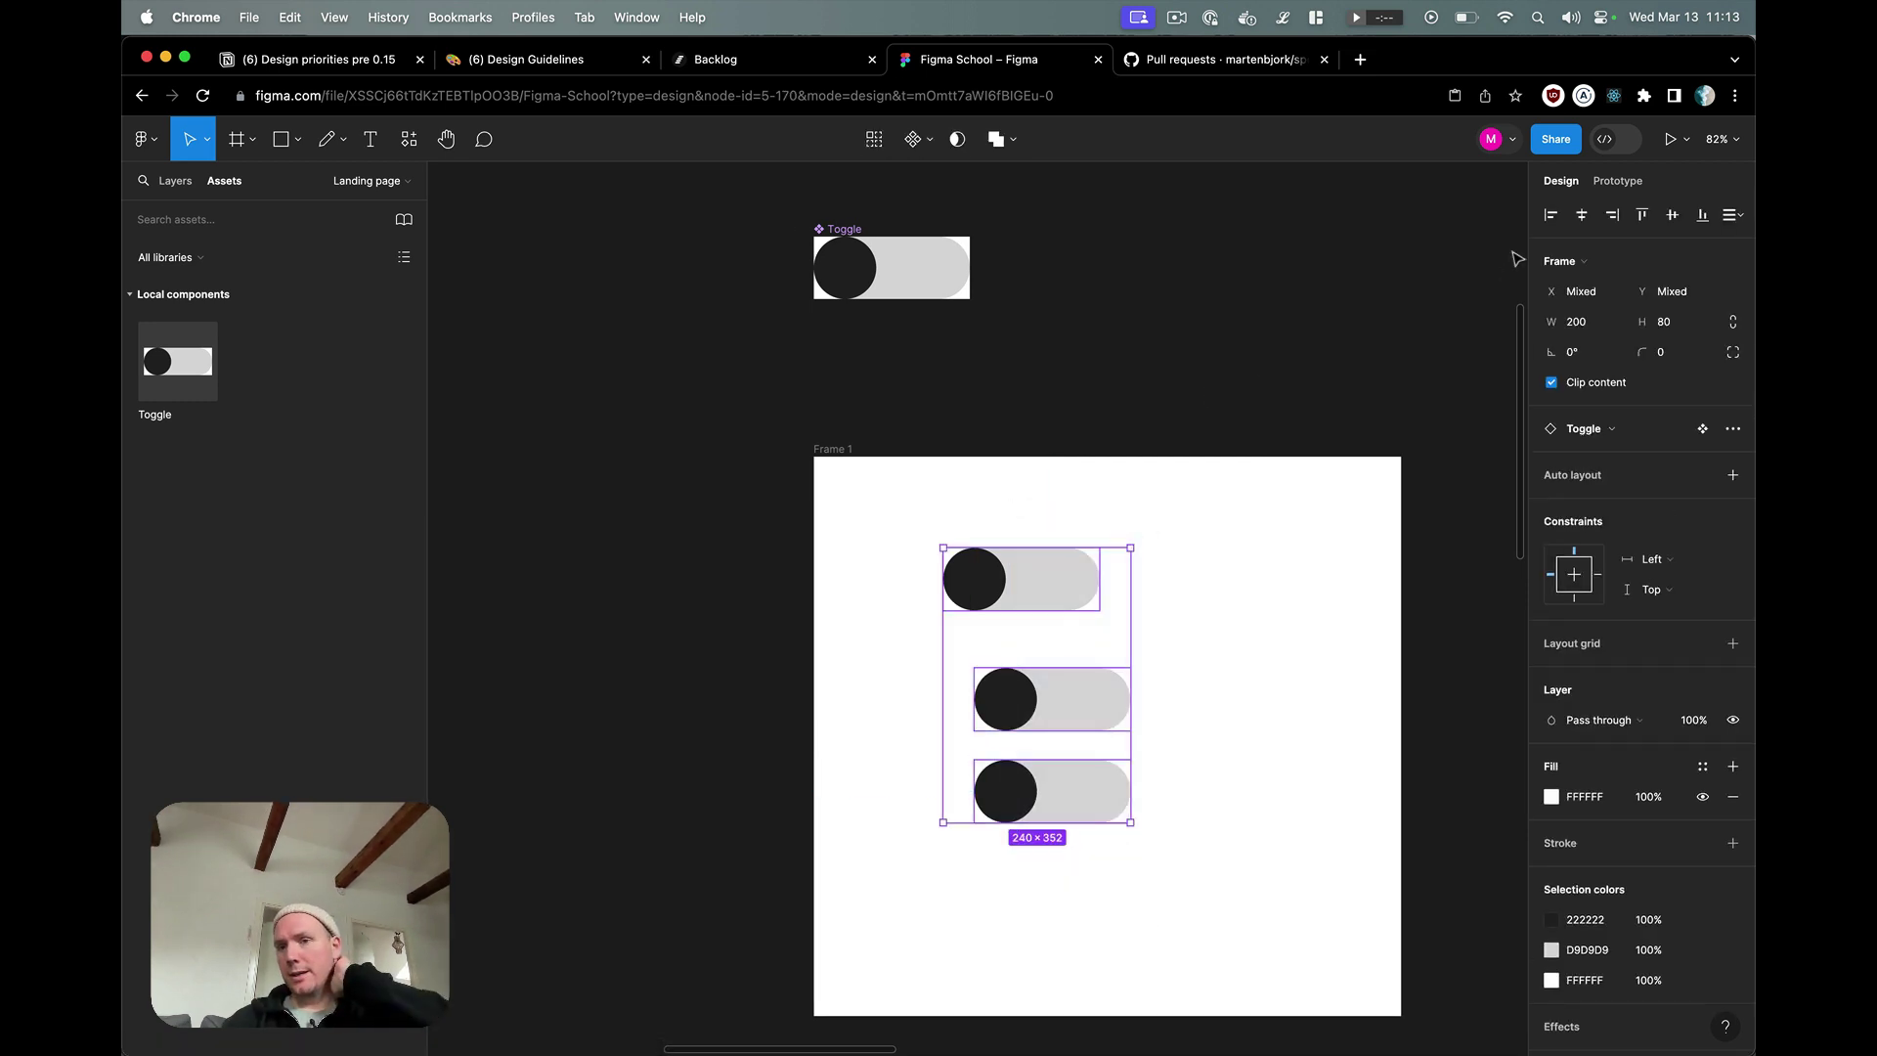
left_click(1551, 215)
left_click(1732, 215)
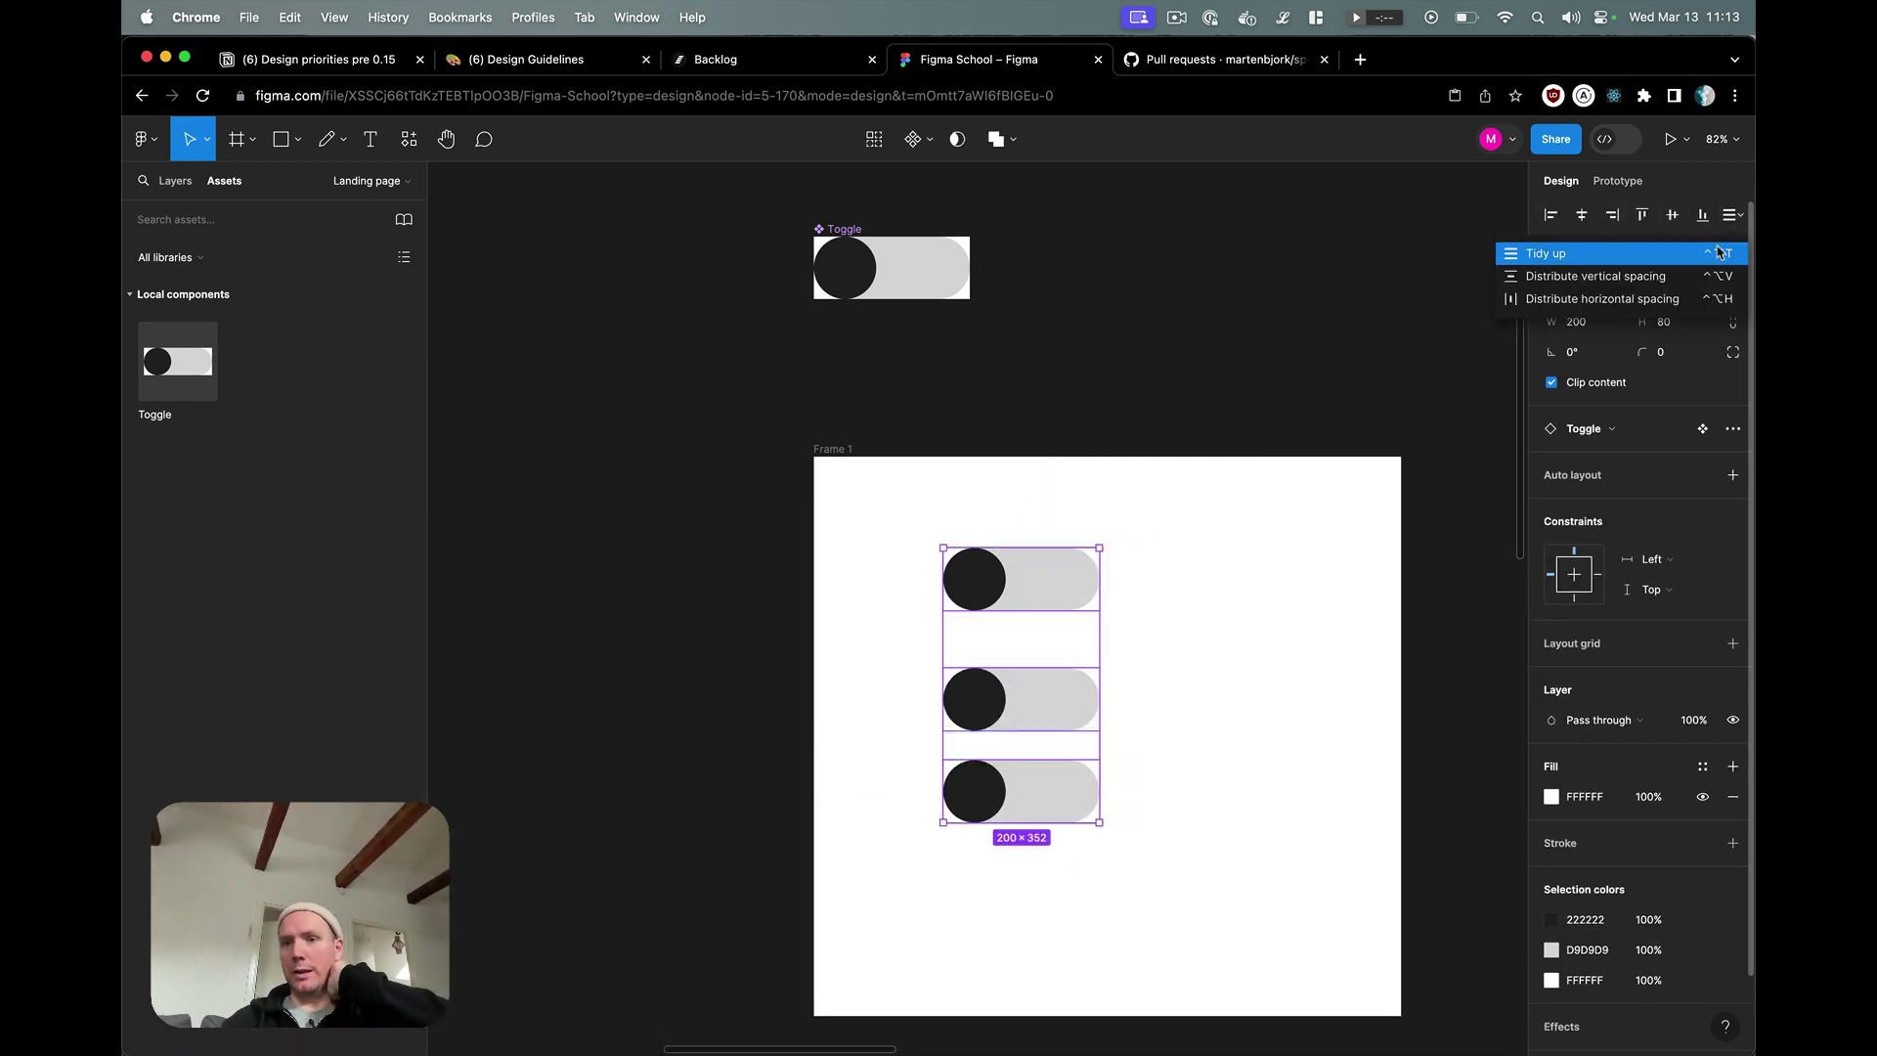
left_click(1584, 251)
left_click(1294, 516)
- Duplicate the Toggle component directly beneath the original and detach the copy from its component
left_click(843, 231)
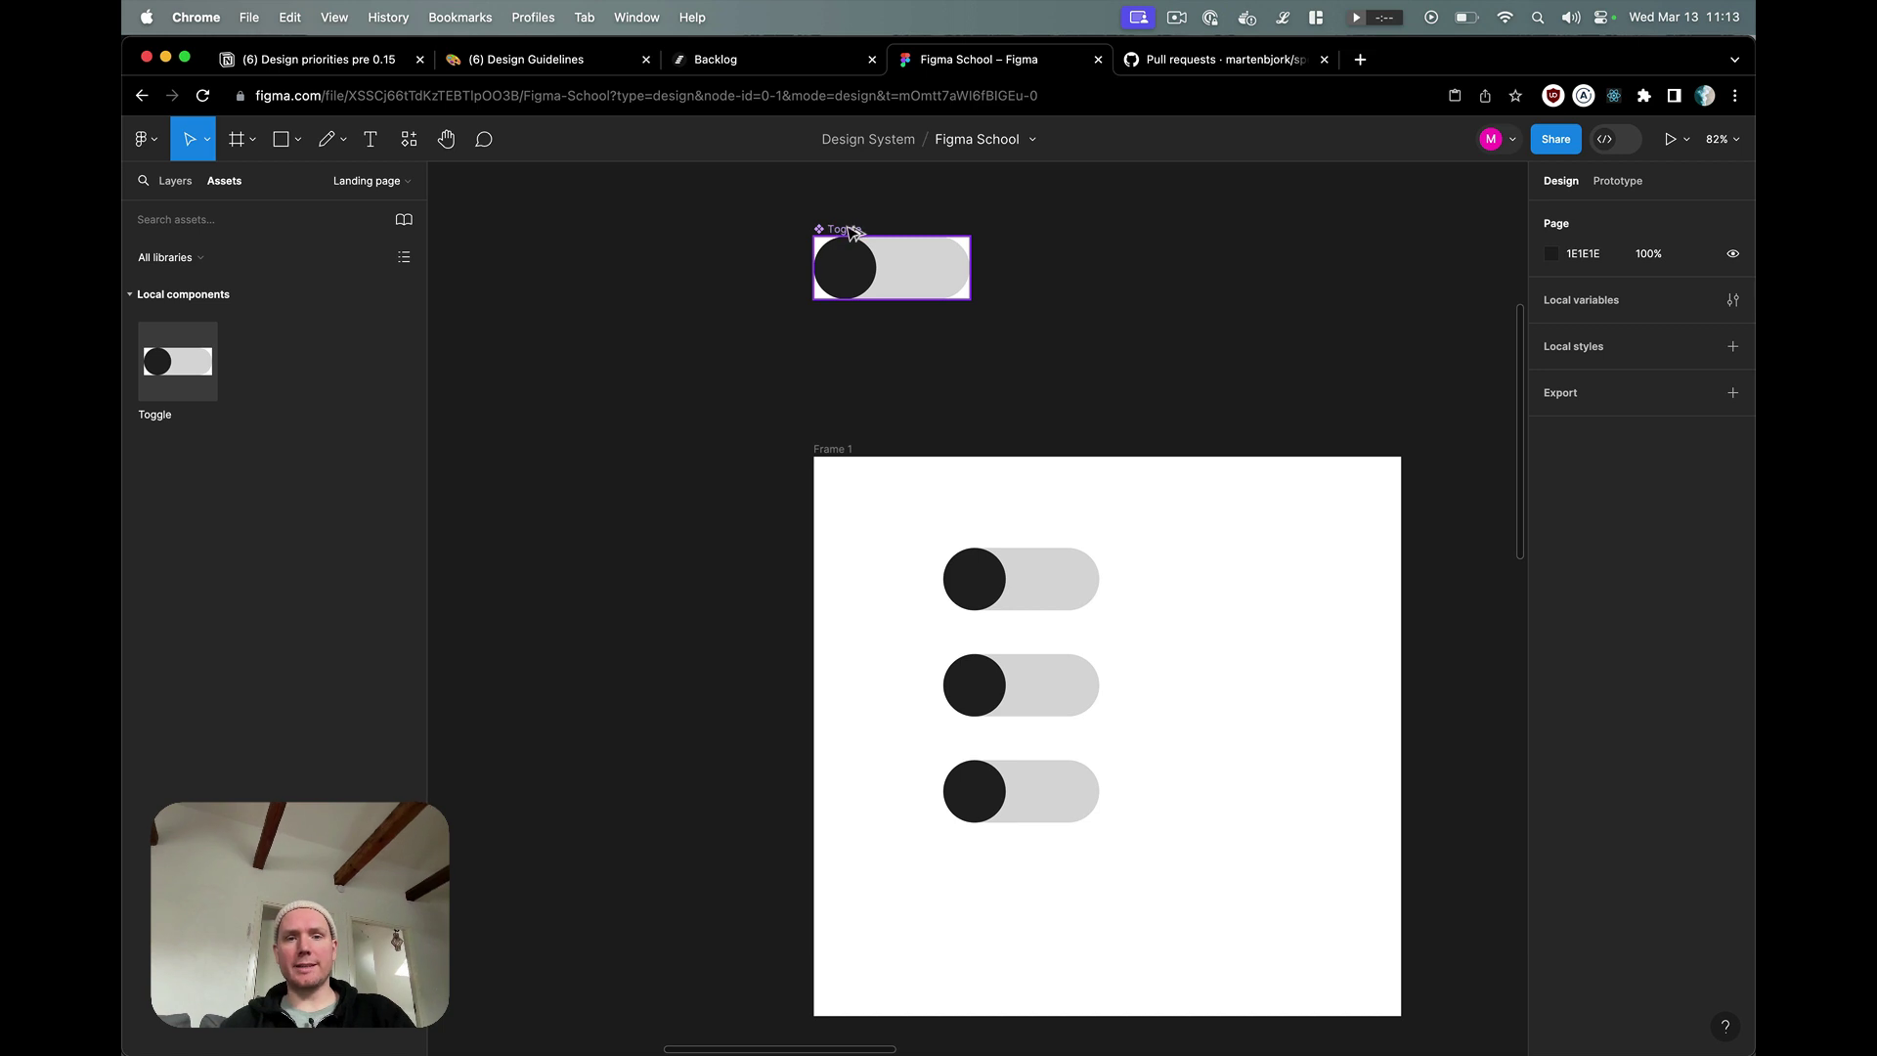
left_click_drag(842, 231, 843, 341)
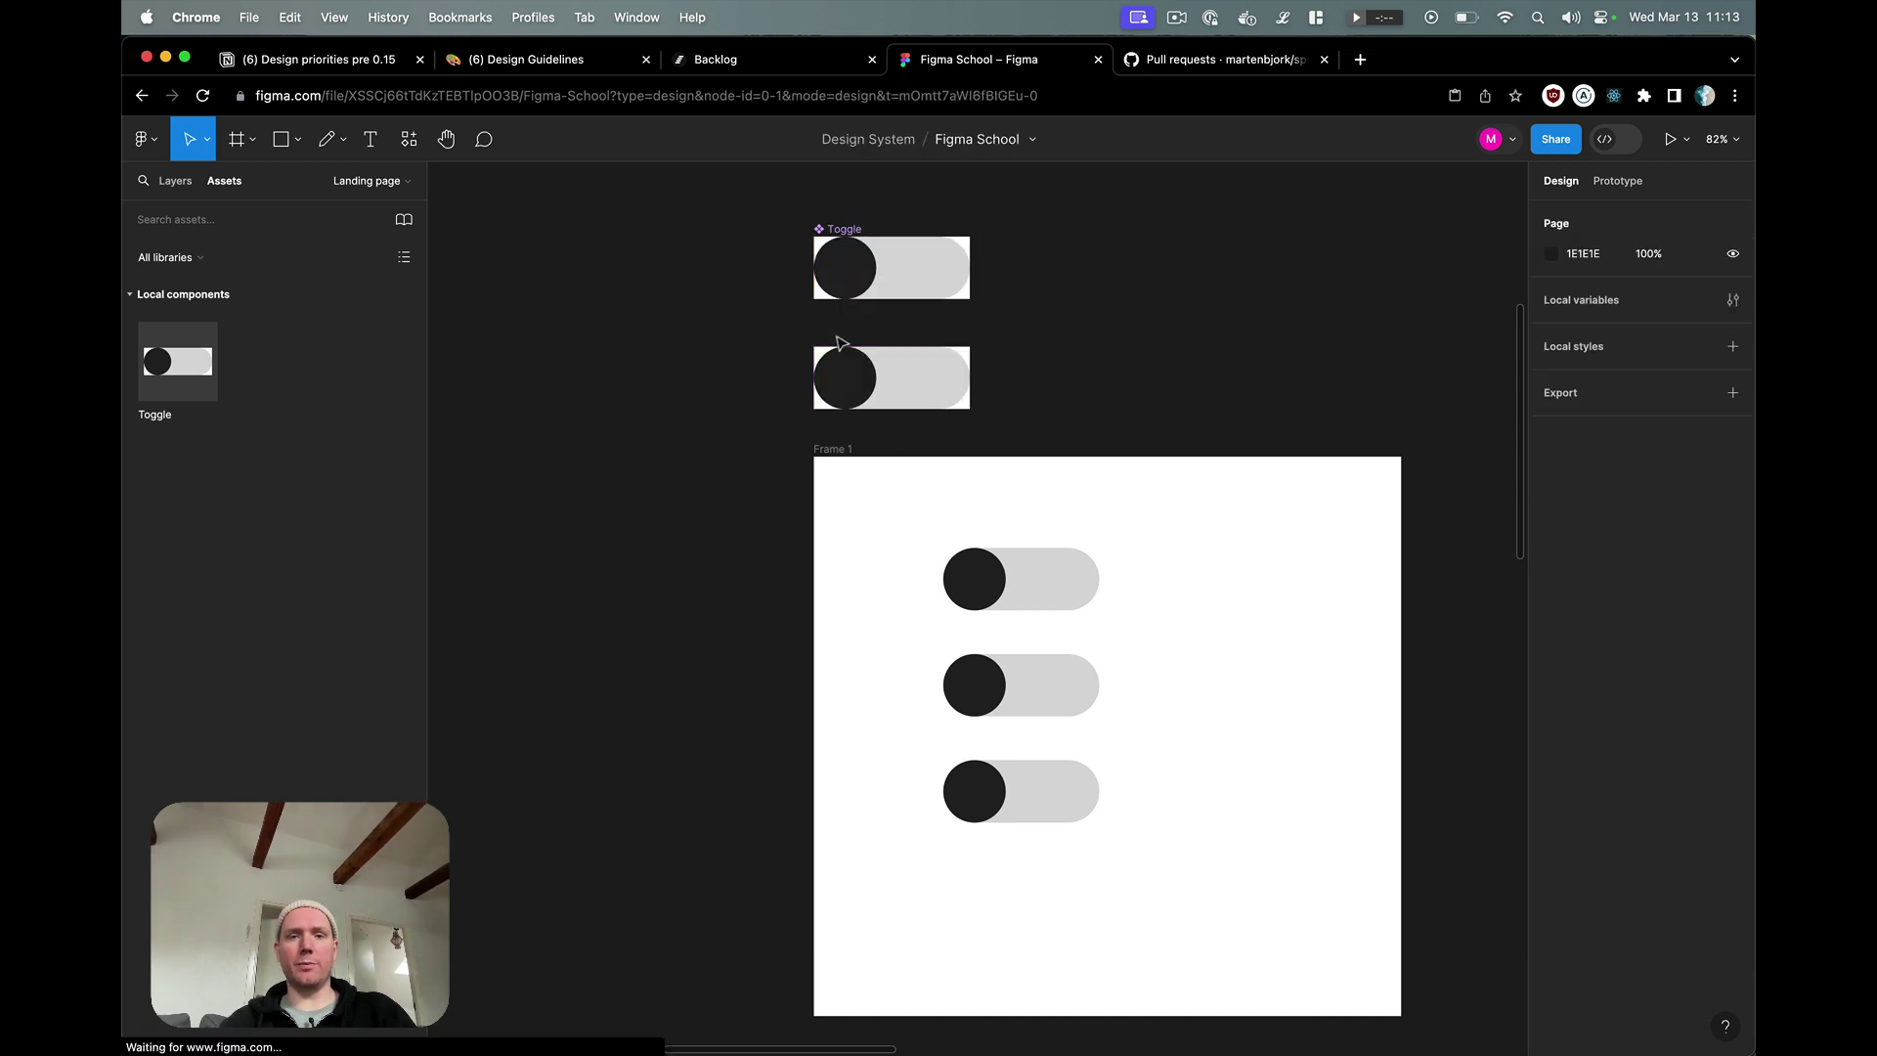
left_click(851, 385)
right_click(849, 381)
left_click(909, 784)
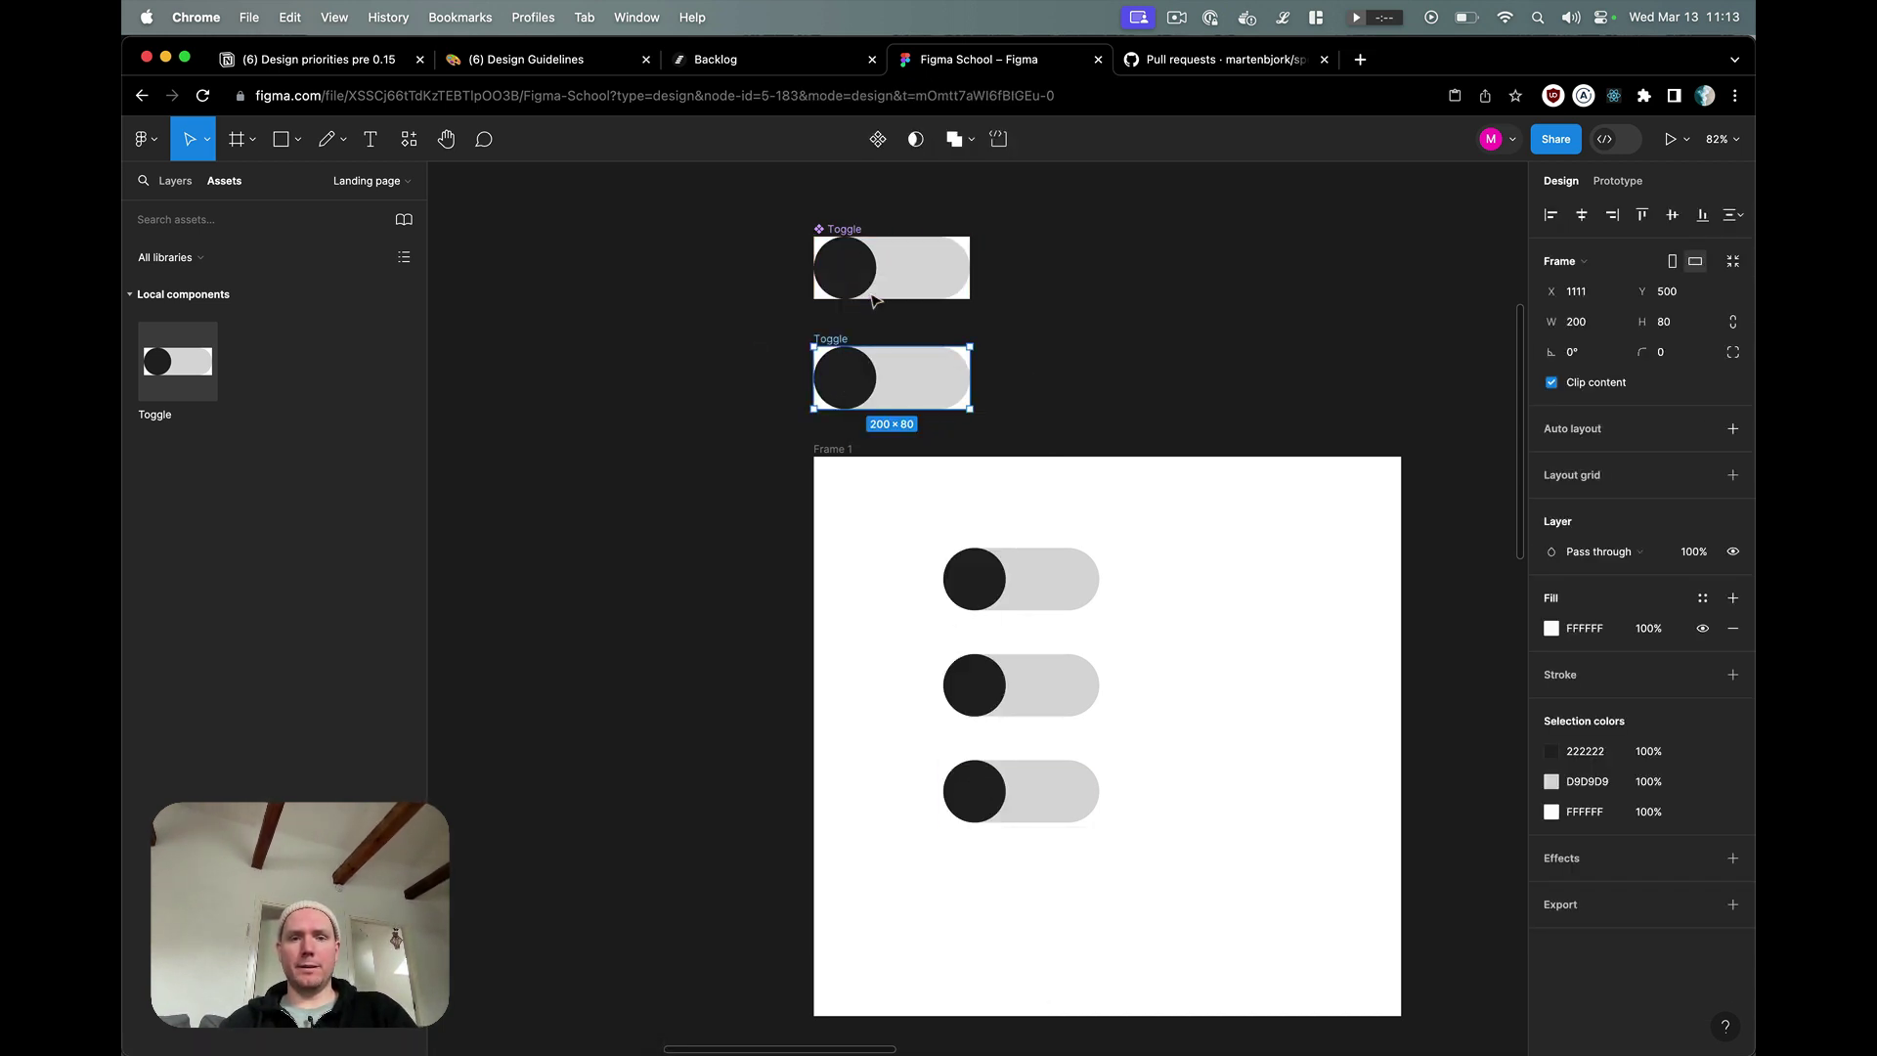
- Rename the detached copy as Toggle on
right_click(847, 337)
key("Escape")
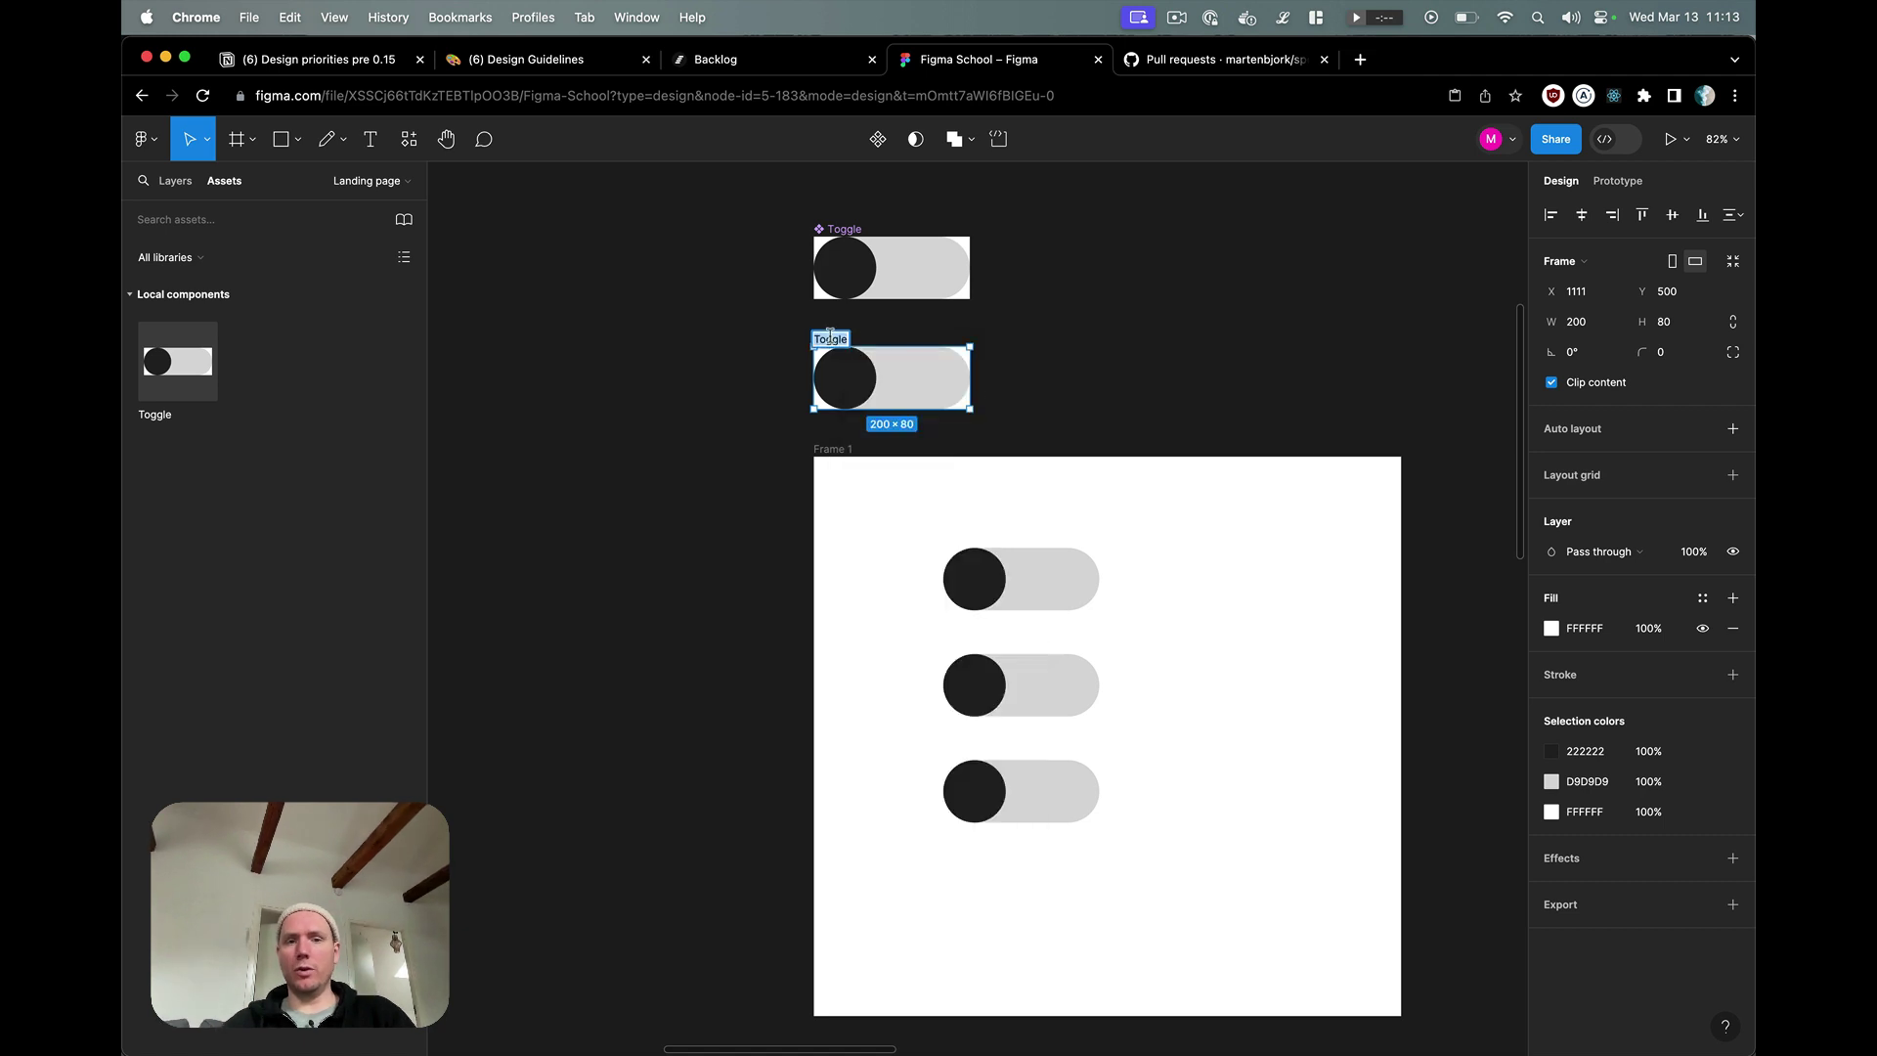
double_click(846, 337)
type("on")
key("Return")
- Move the circle in Toggle on to the right end at X 120 and fill it with green 009D19
left_click(839, 366)
left_click_drag(838, 384, 939, 393)
left_click(1552, 597)
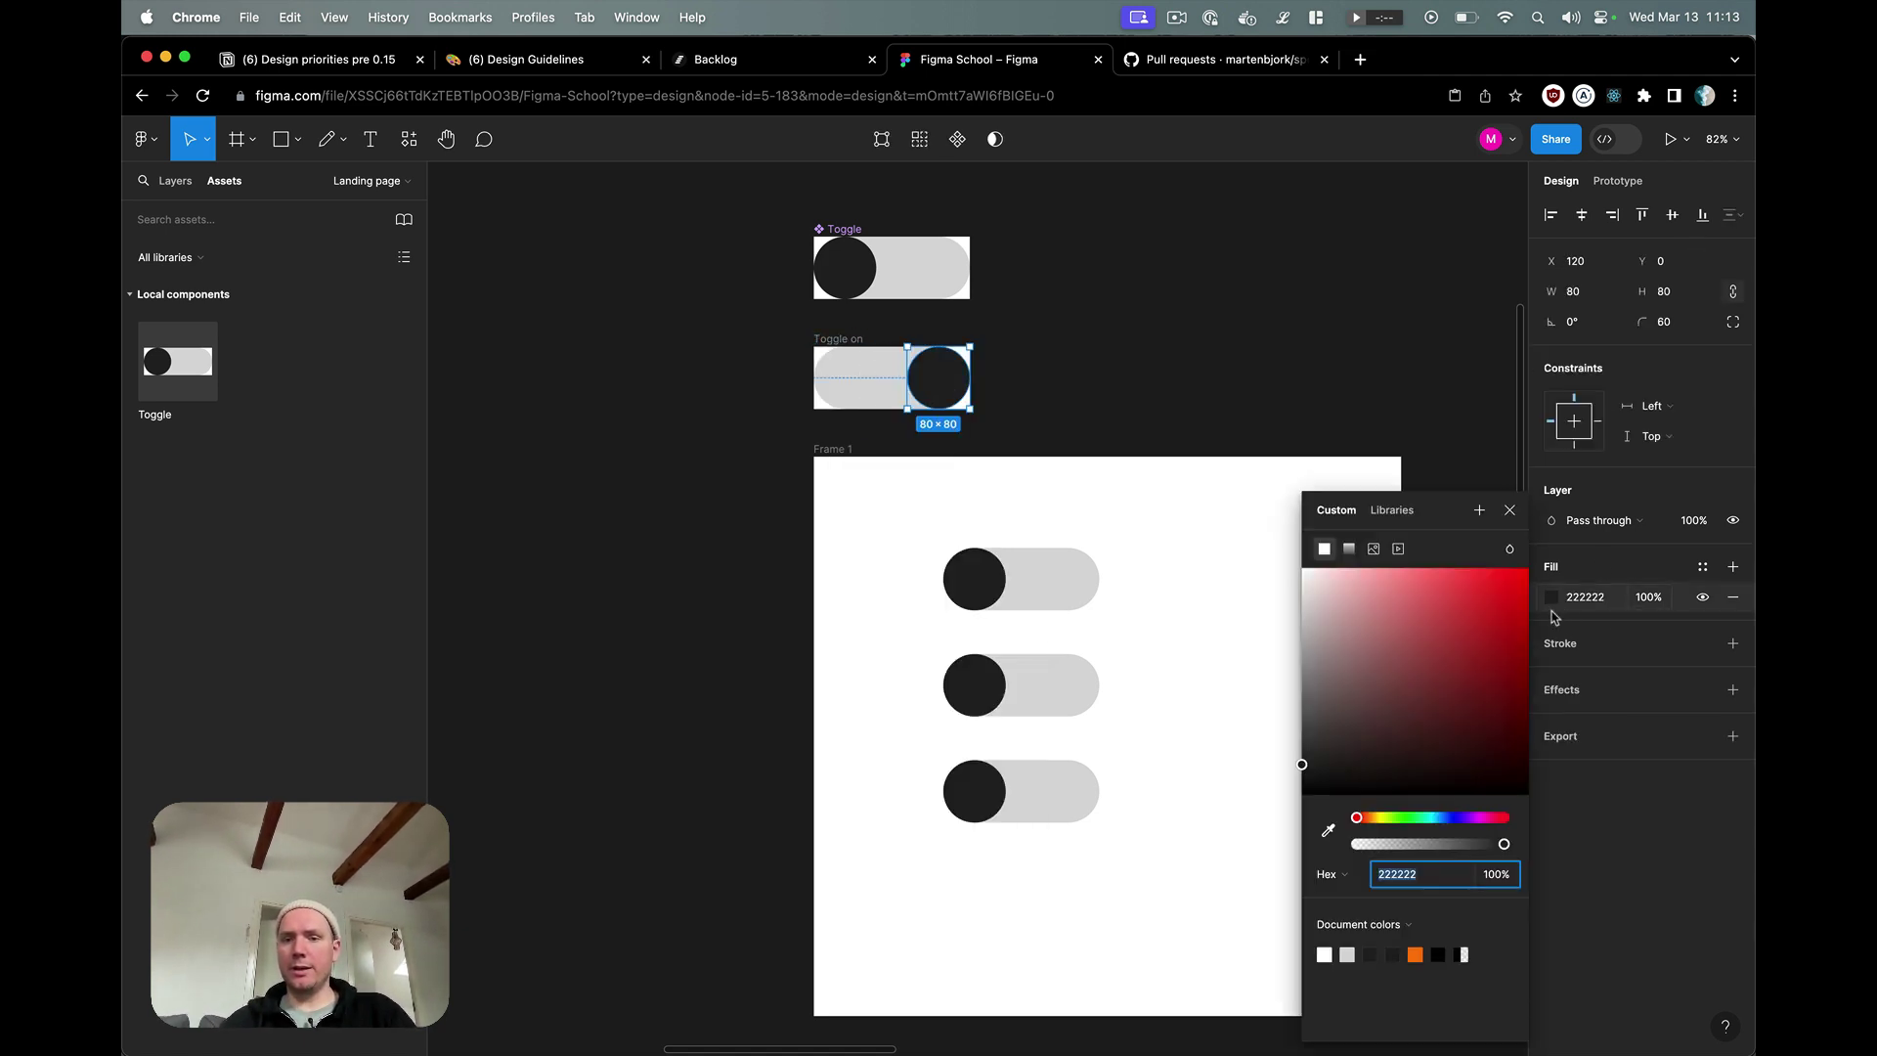
left_click_drag(1508, 640, 1525, 571)
left_click(1409, 817)
left_click_drag(1502, 684, 1502, 658)
- Turn the Toggle on frame into a component and place two instances of it below the toggles in Frame 1
left_click(858, 323)
right_click(836, 357)
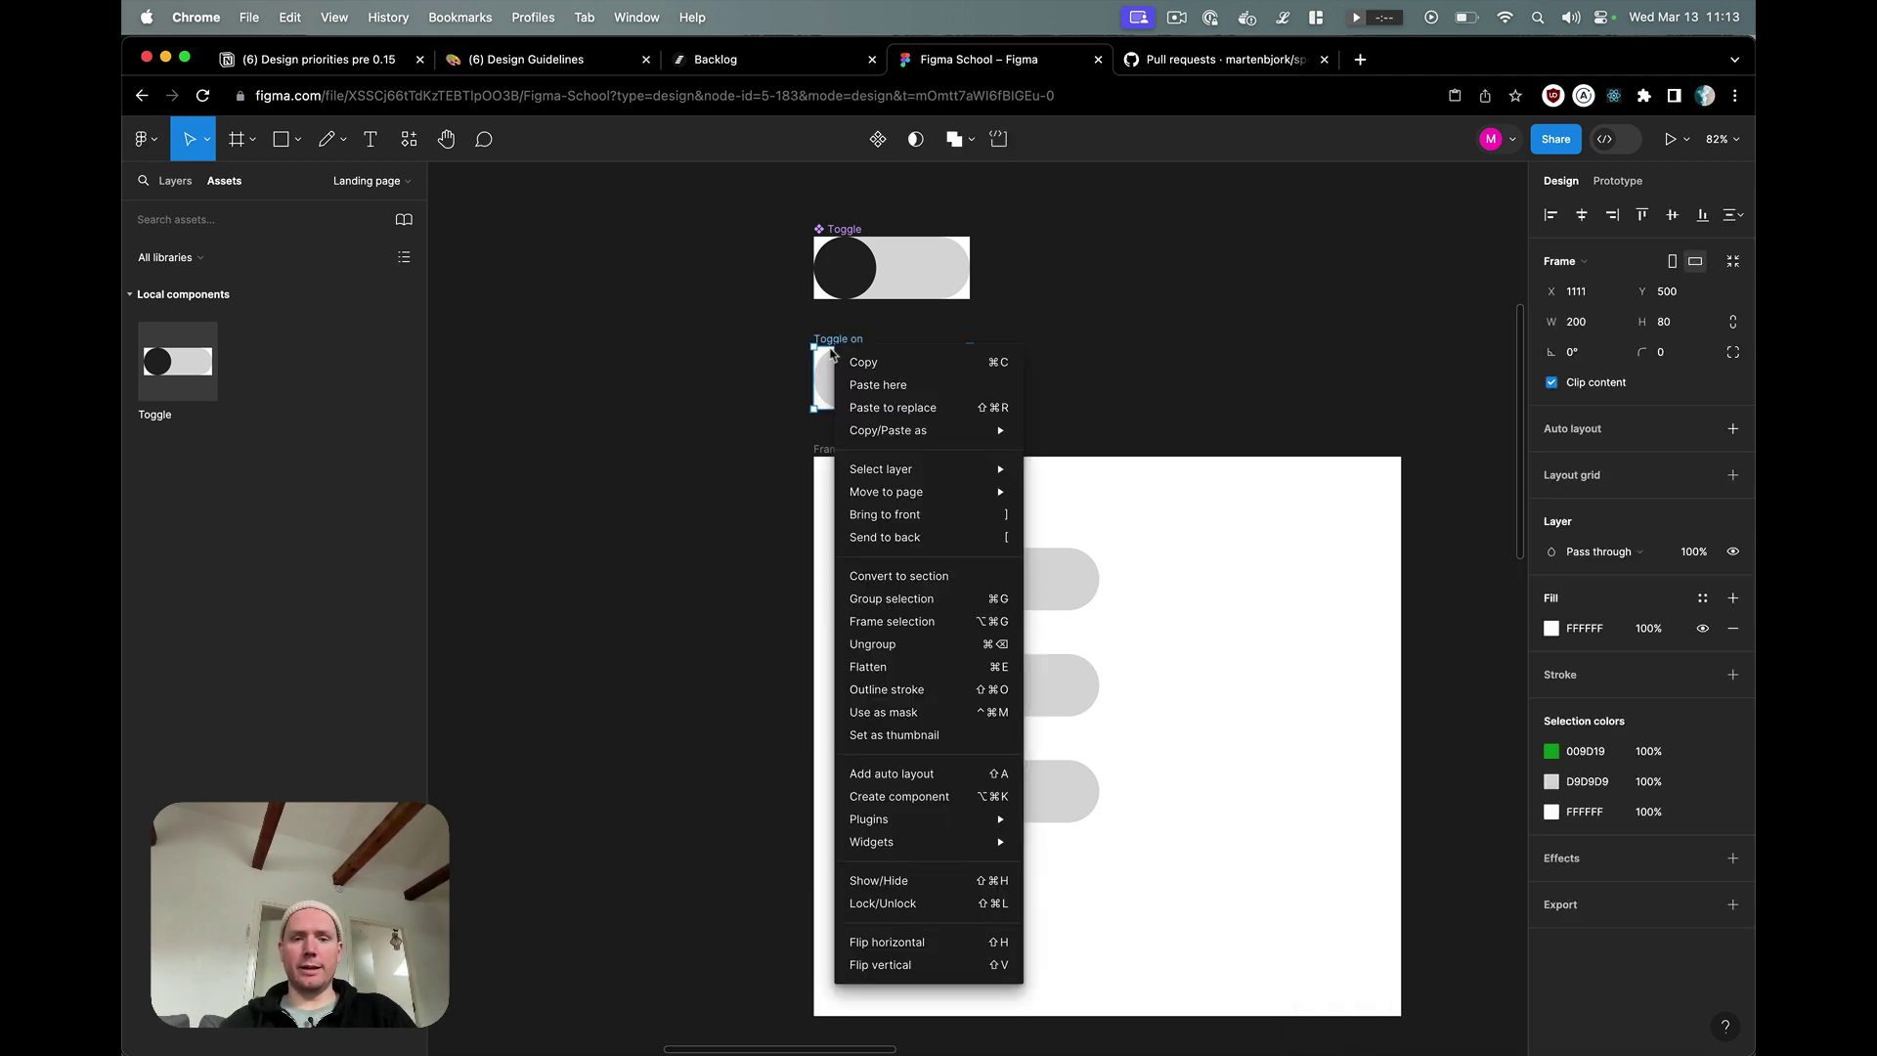
left_click(915, 796)
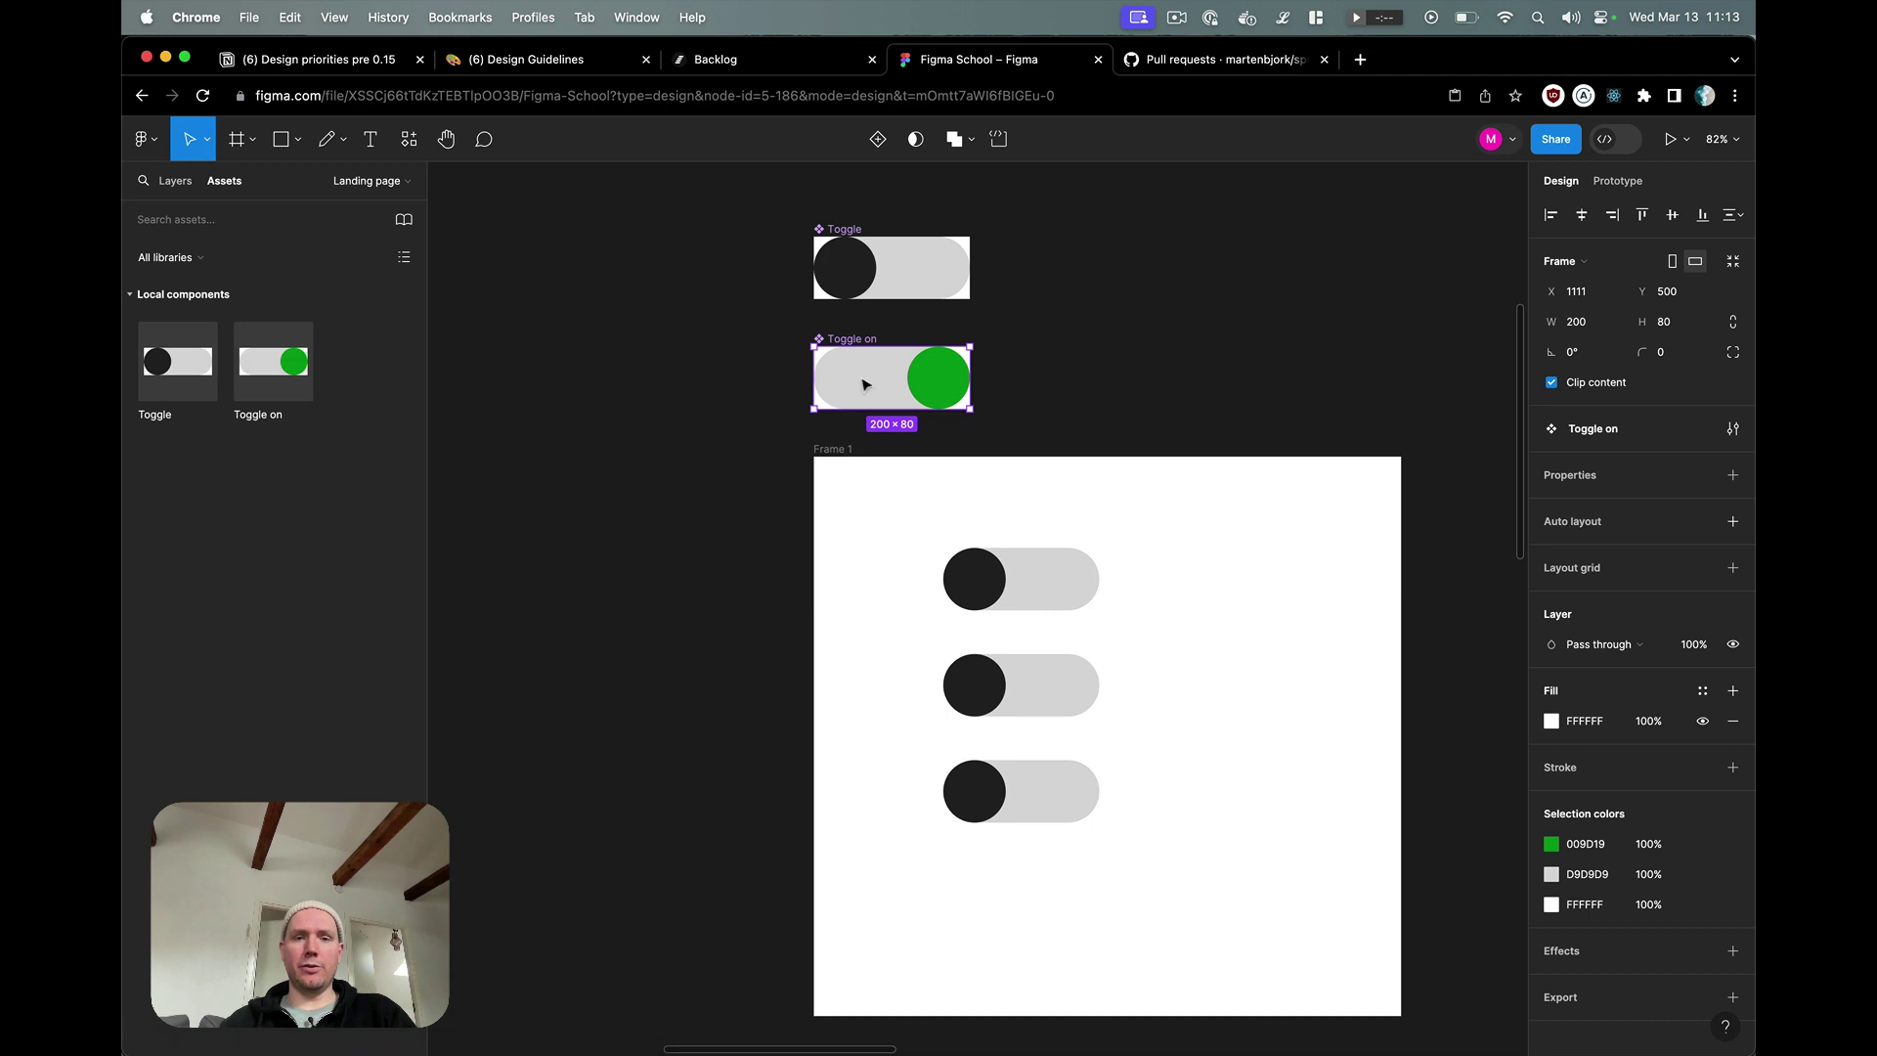
left_click_drag(867, 388, 1084, 909)
left_click(1186, 913)
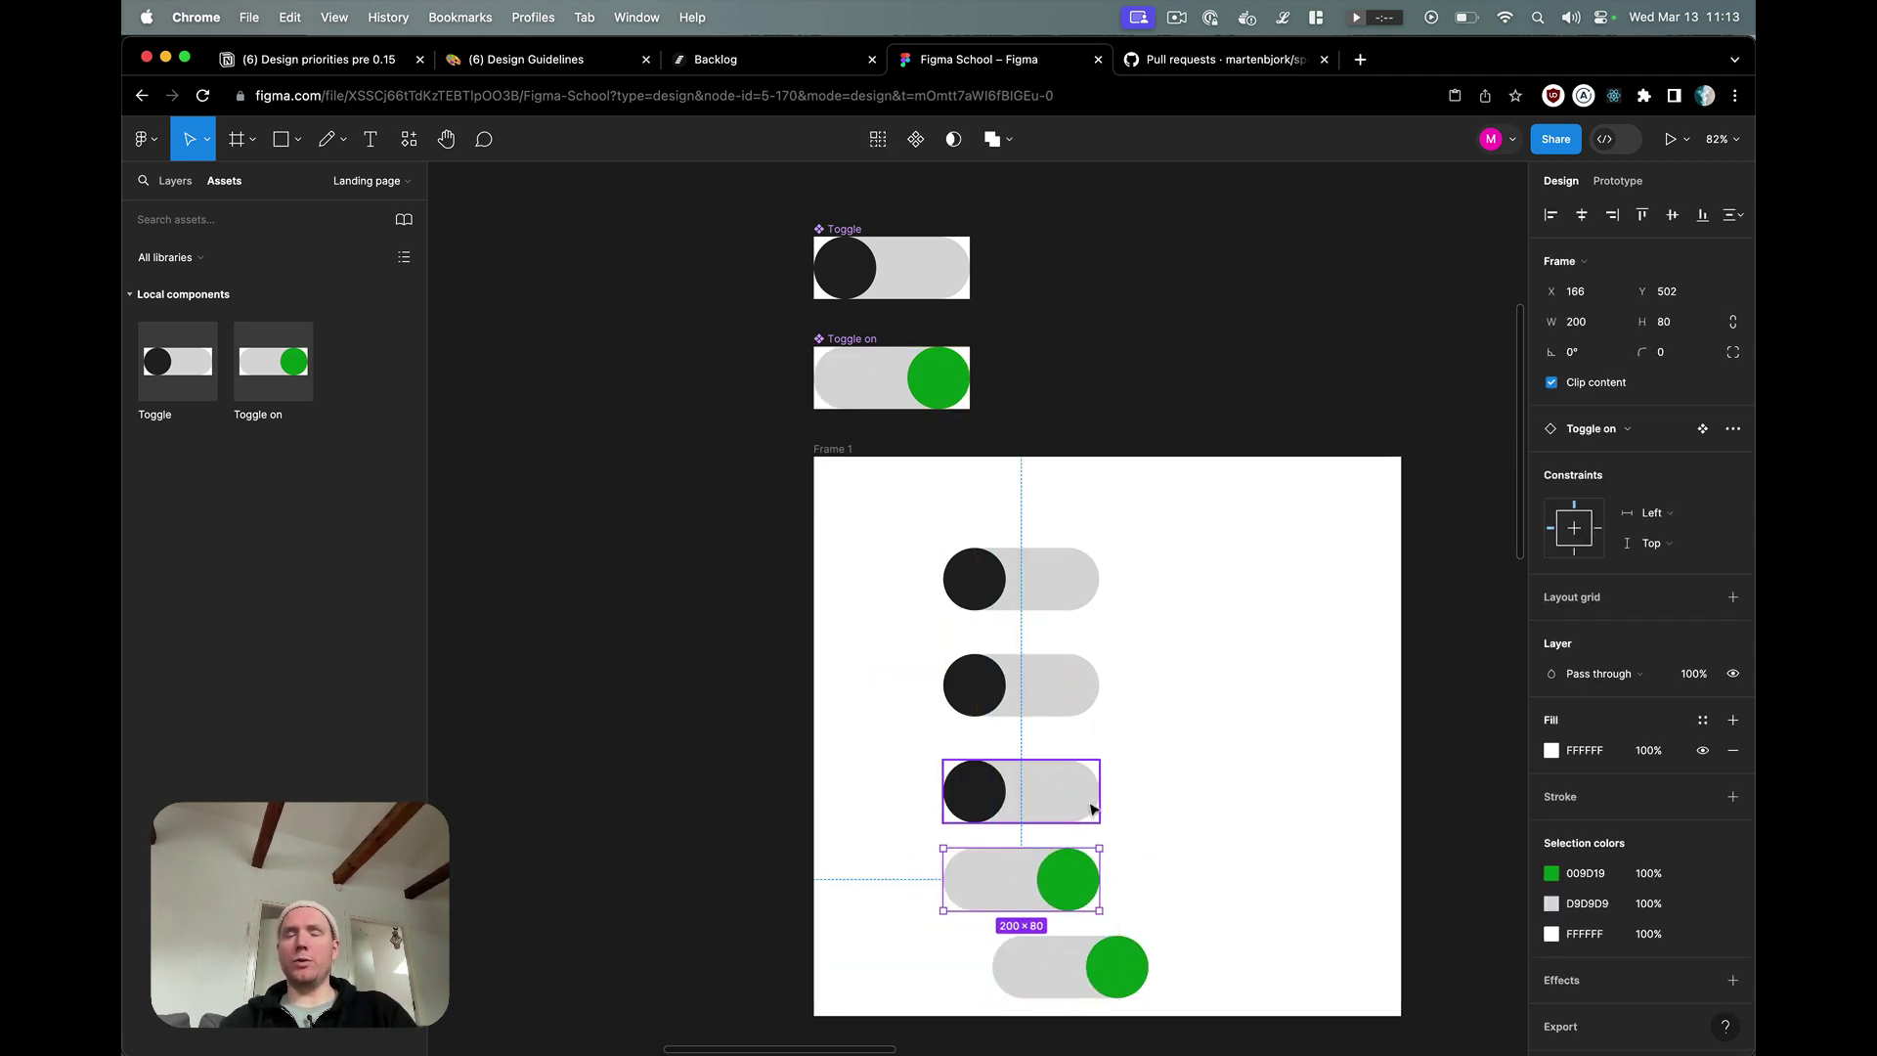
- Try placing another Toggle on instance from the local components and undo the placement
left_click(1070, 792)
left_click(1065, 673)
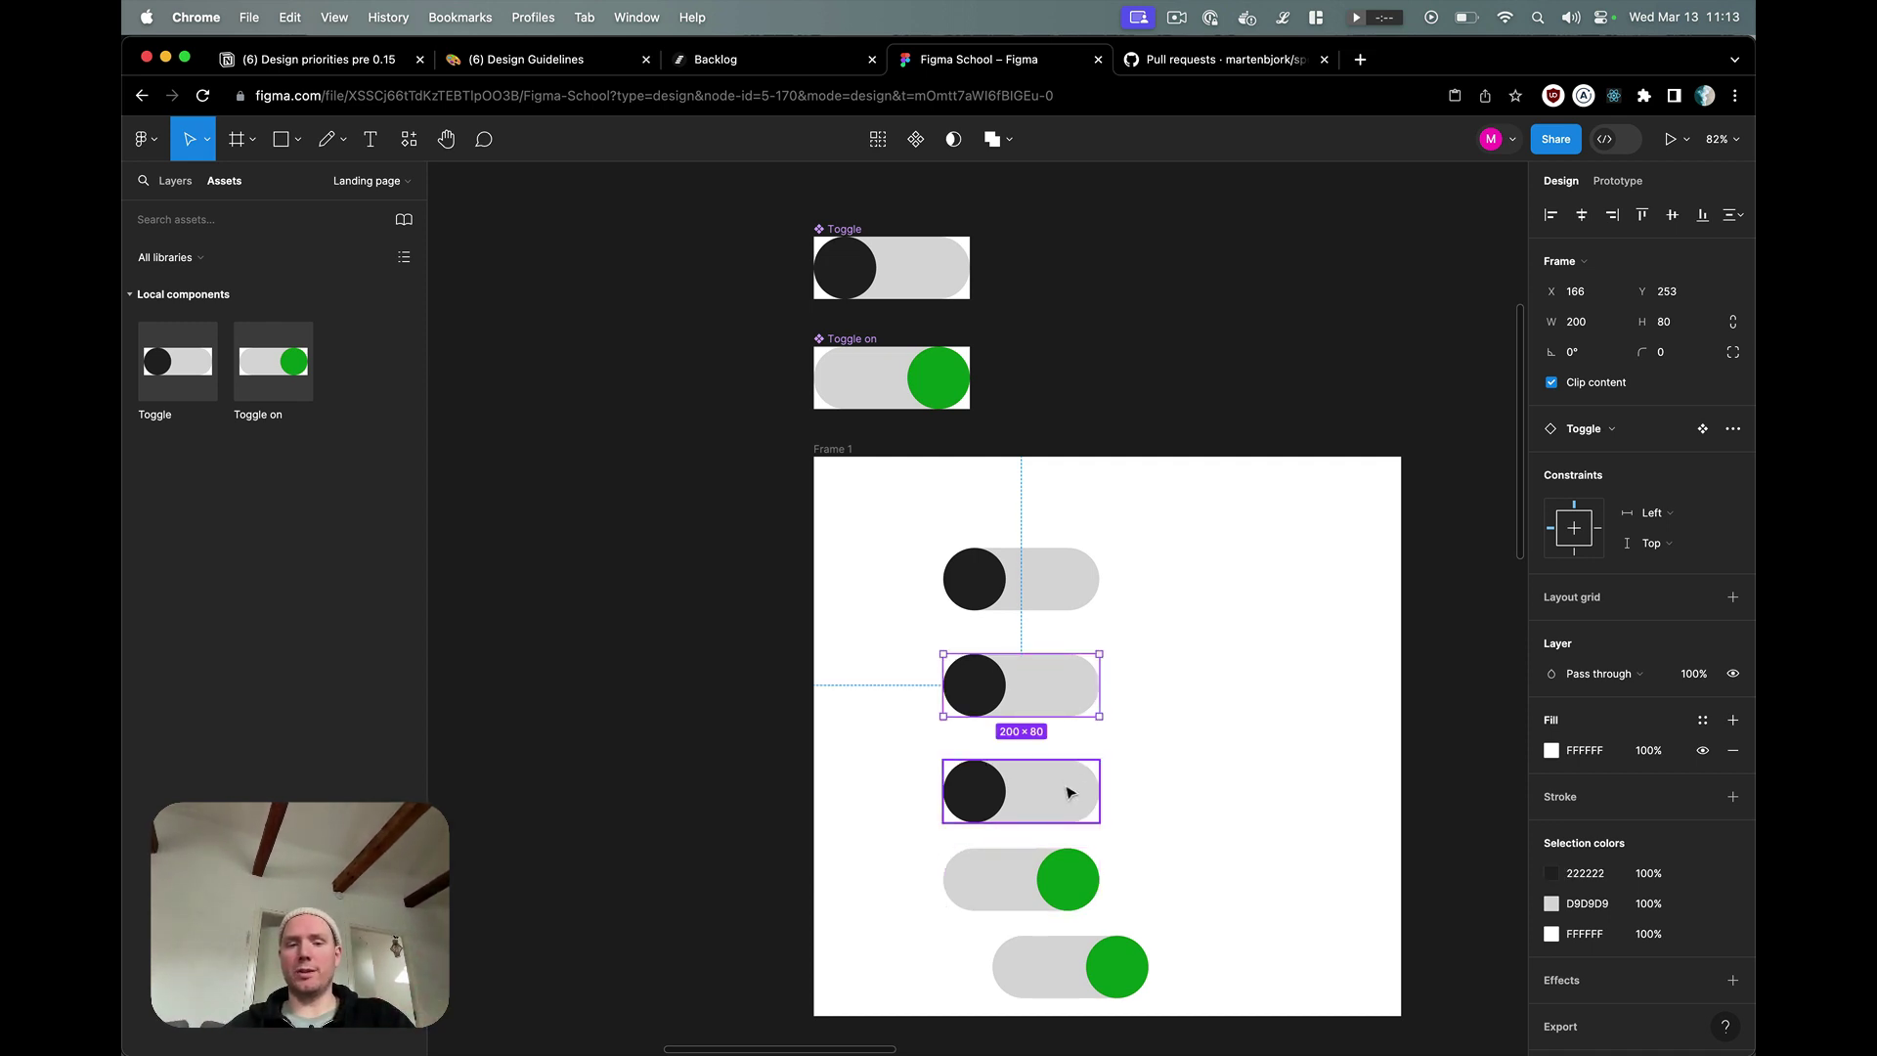
left_click(1071, 793)
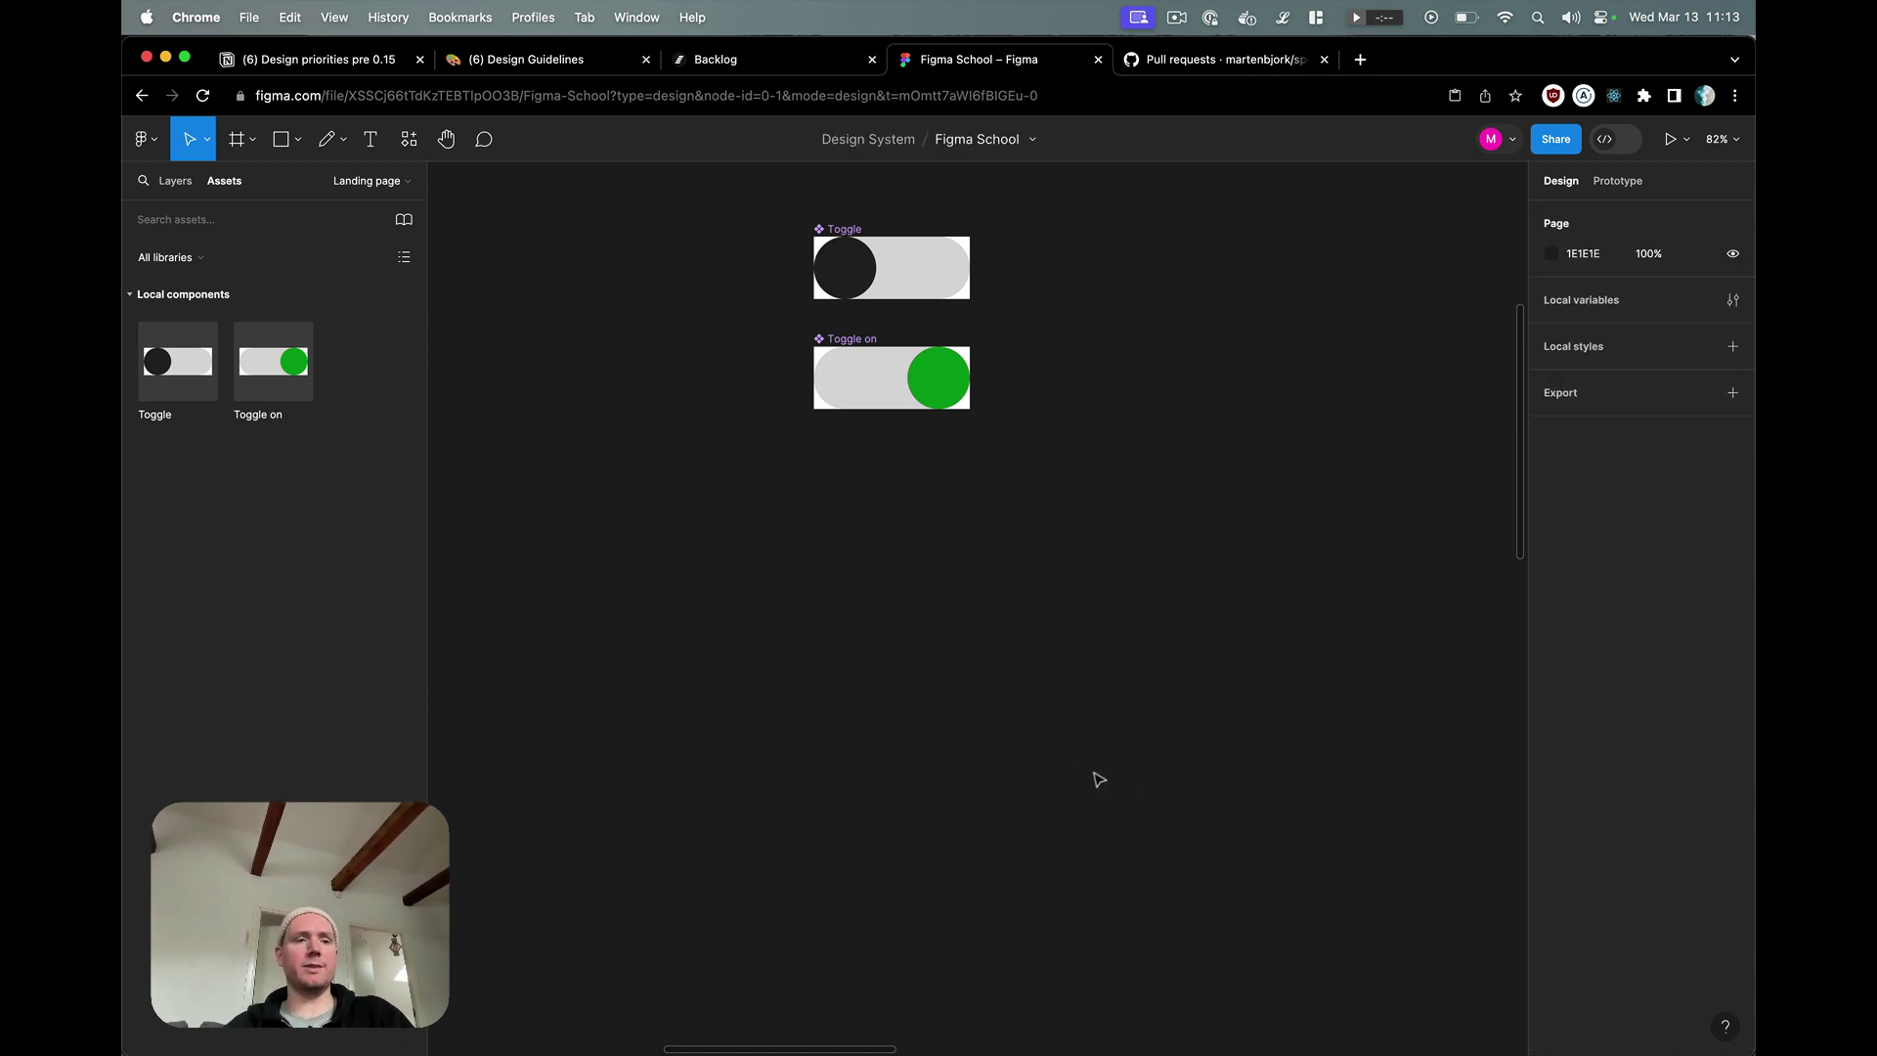
left_click_drag(284, 364, 625, 406)
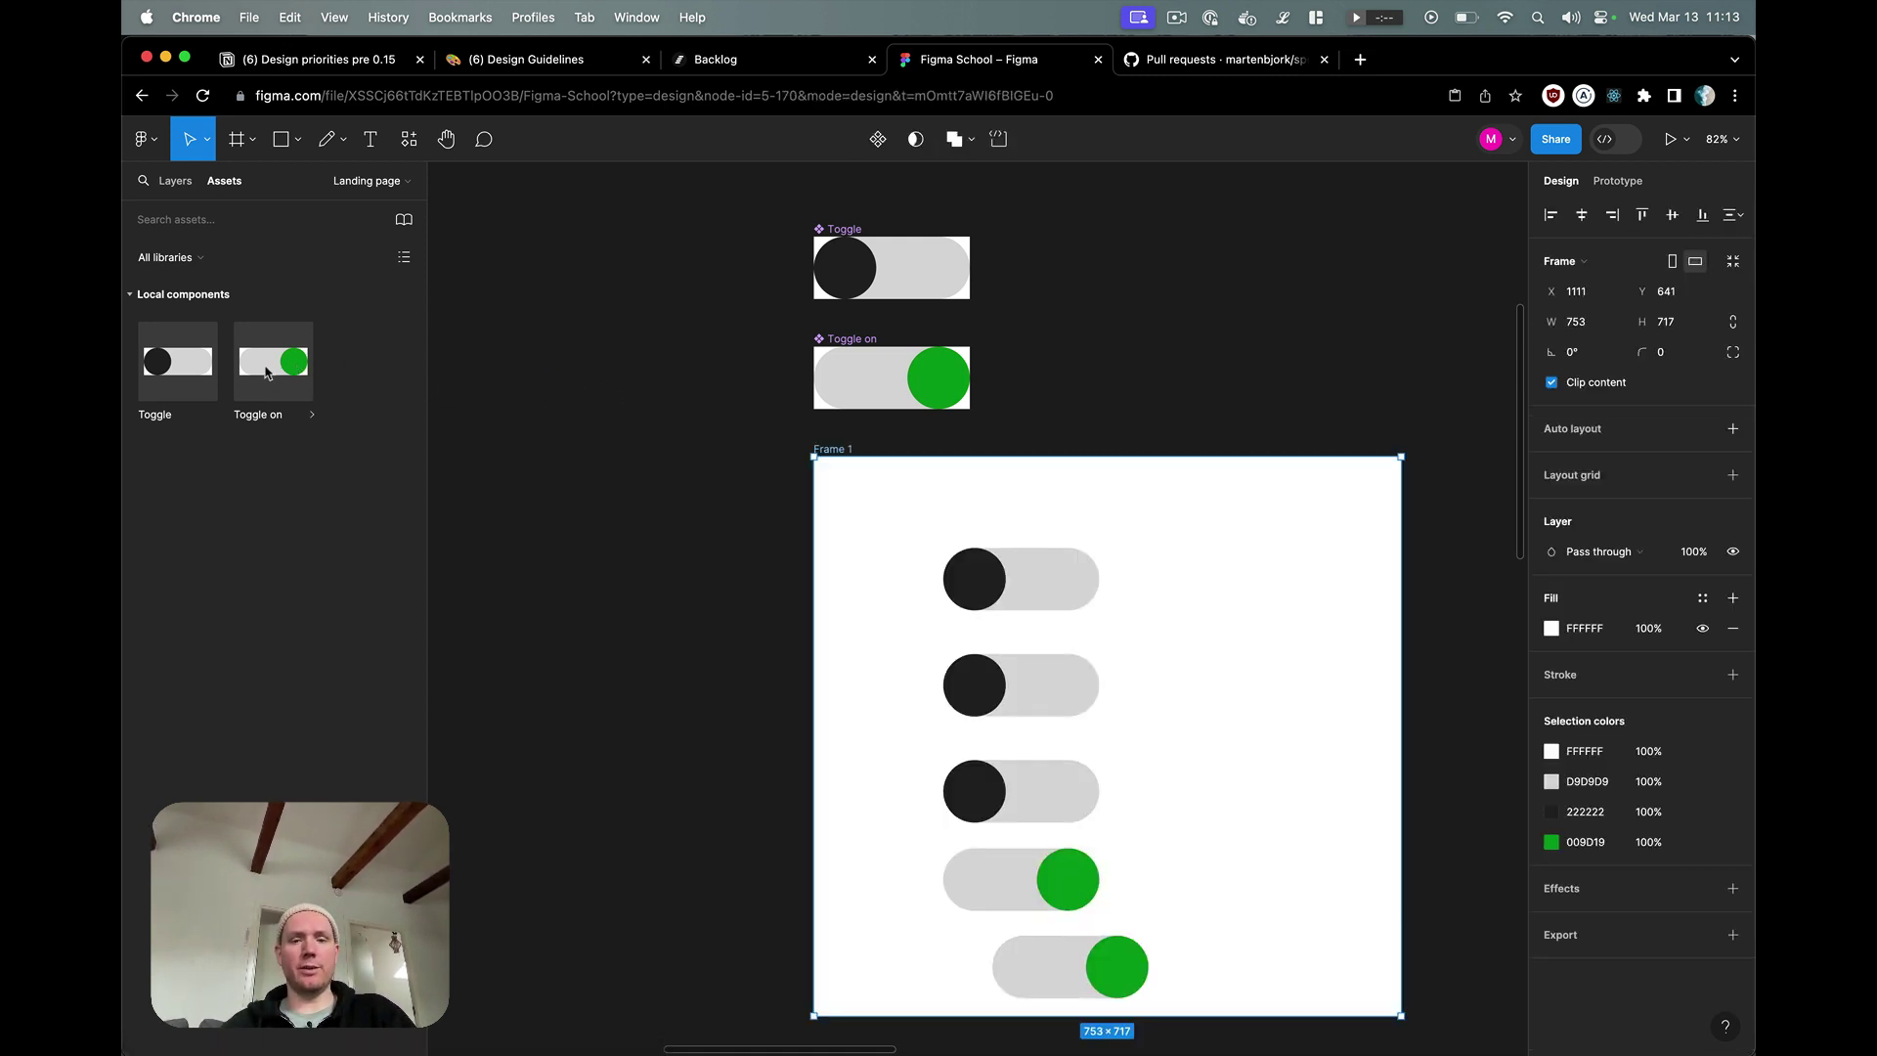
left_click_drag(958, 745, 960, 746)
key("super+z")
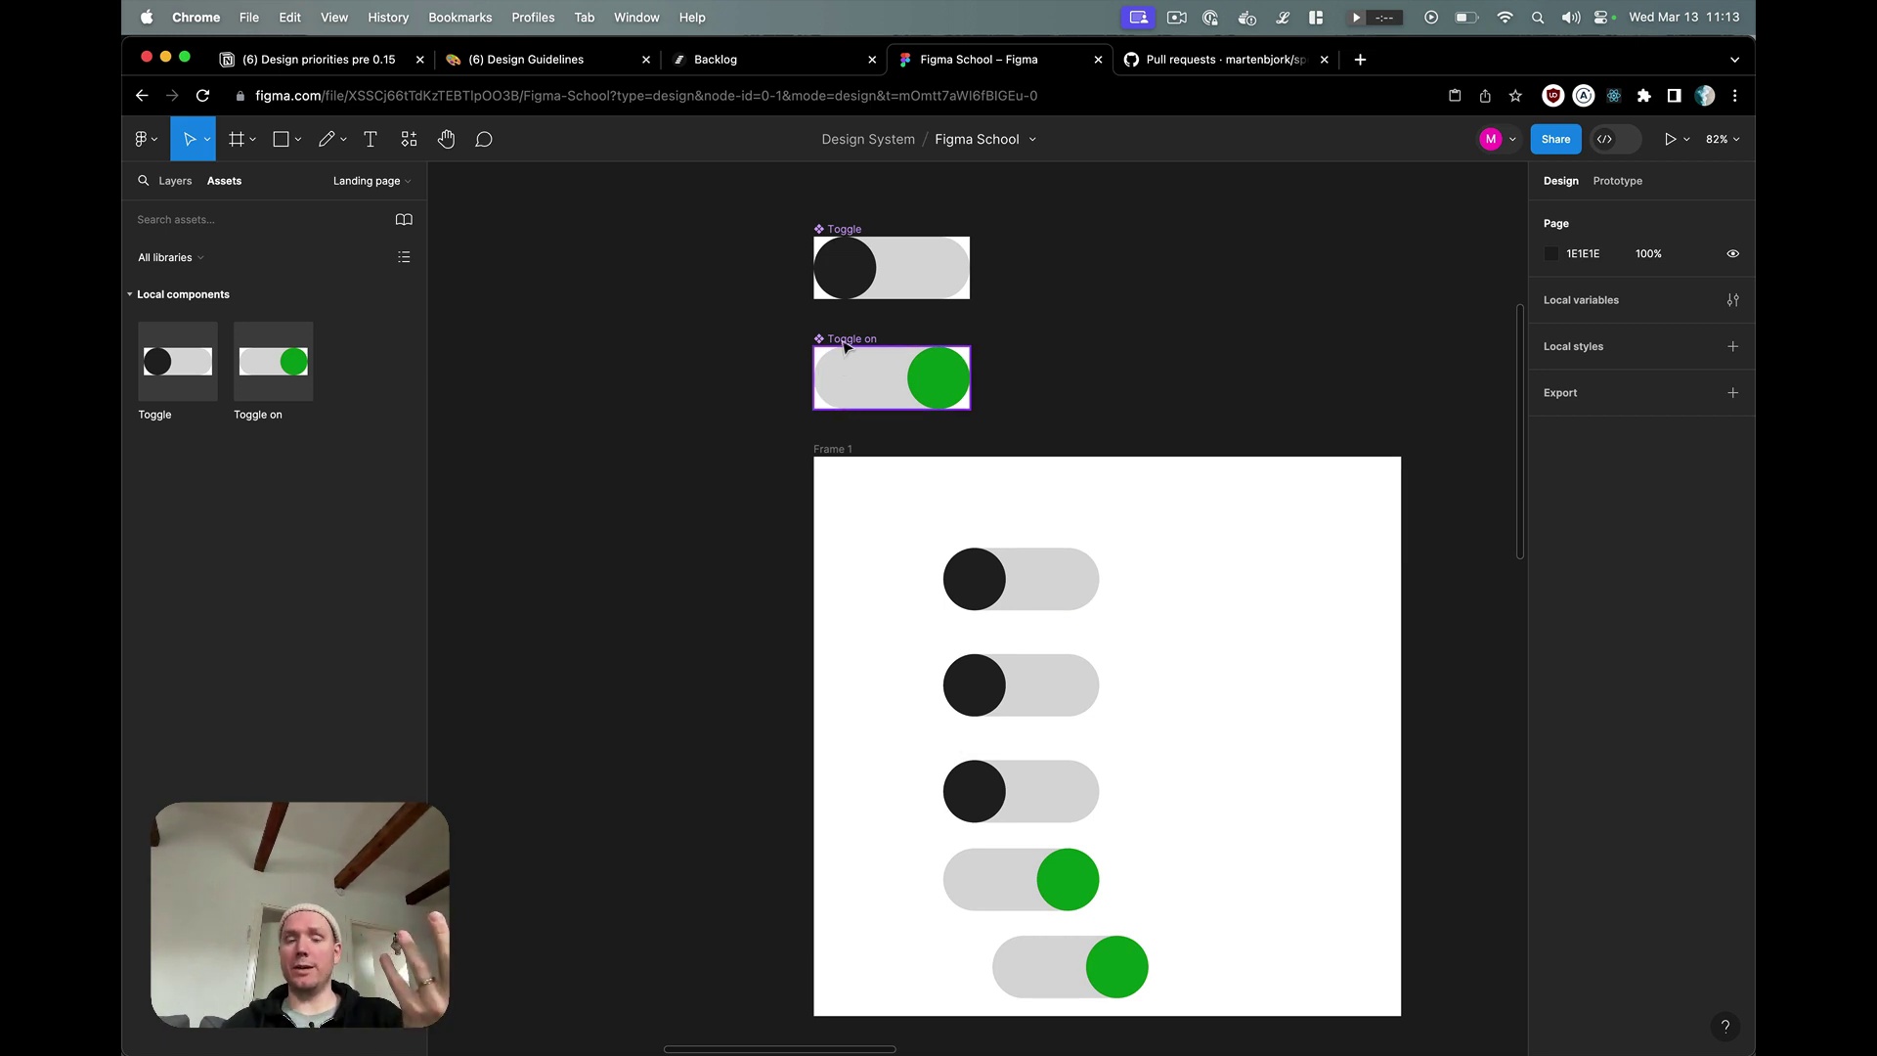
- Move the Toggle on component beside the Toggle component, to X 1375, Y 359
left_click_drag(846, 344, 1050, 234)
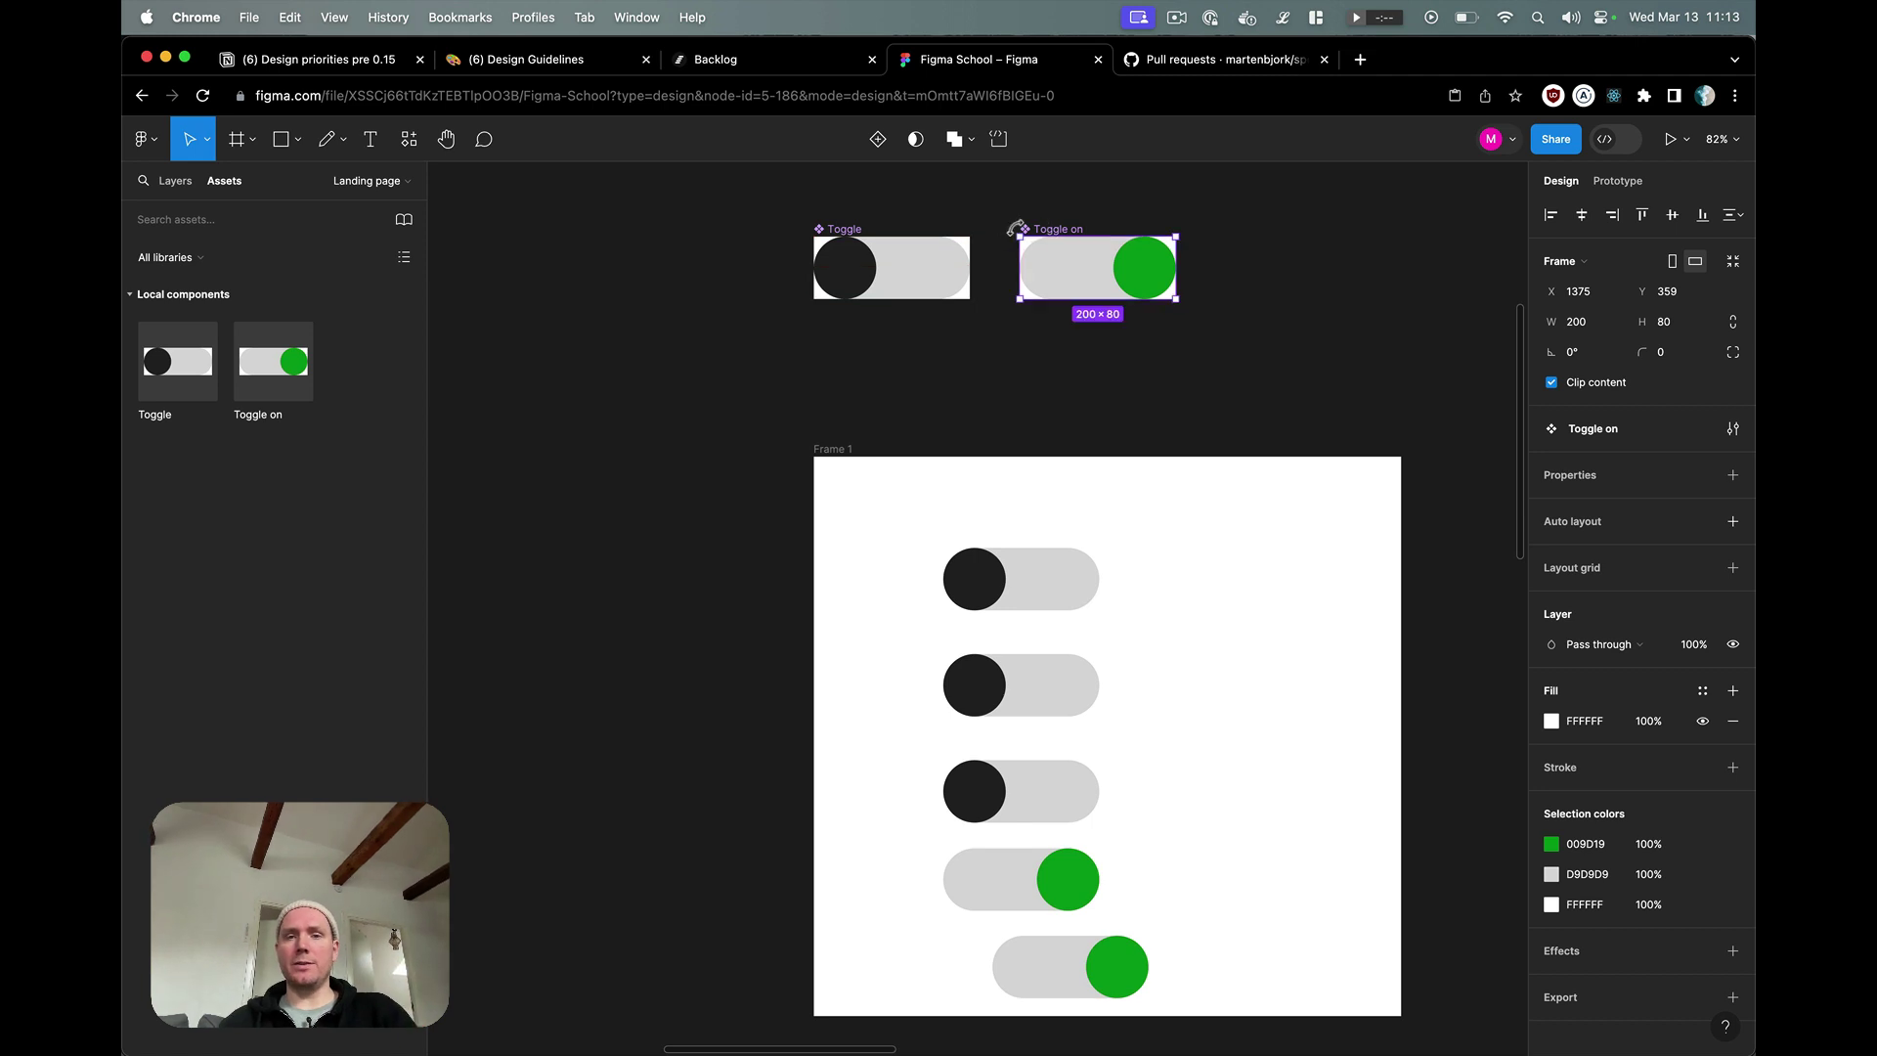
left_click(847, 235)
left_click(769, 206)
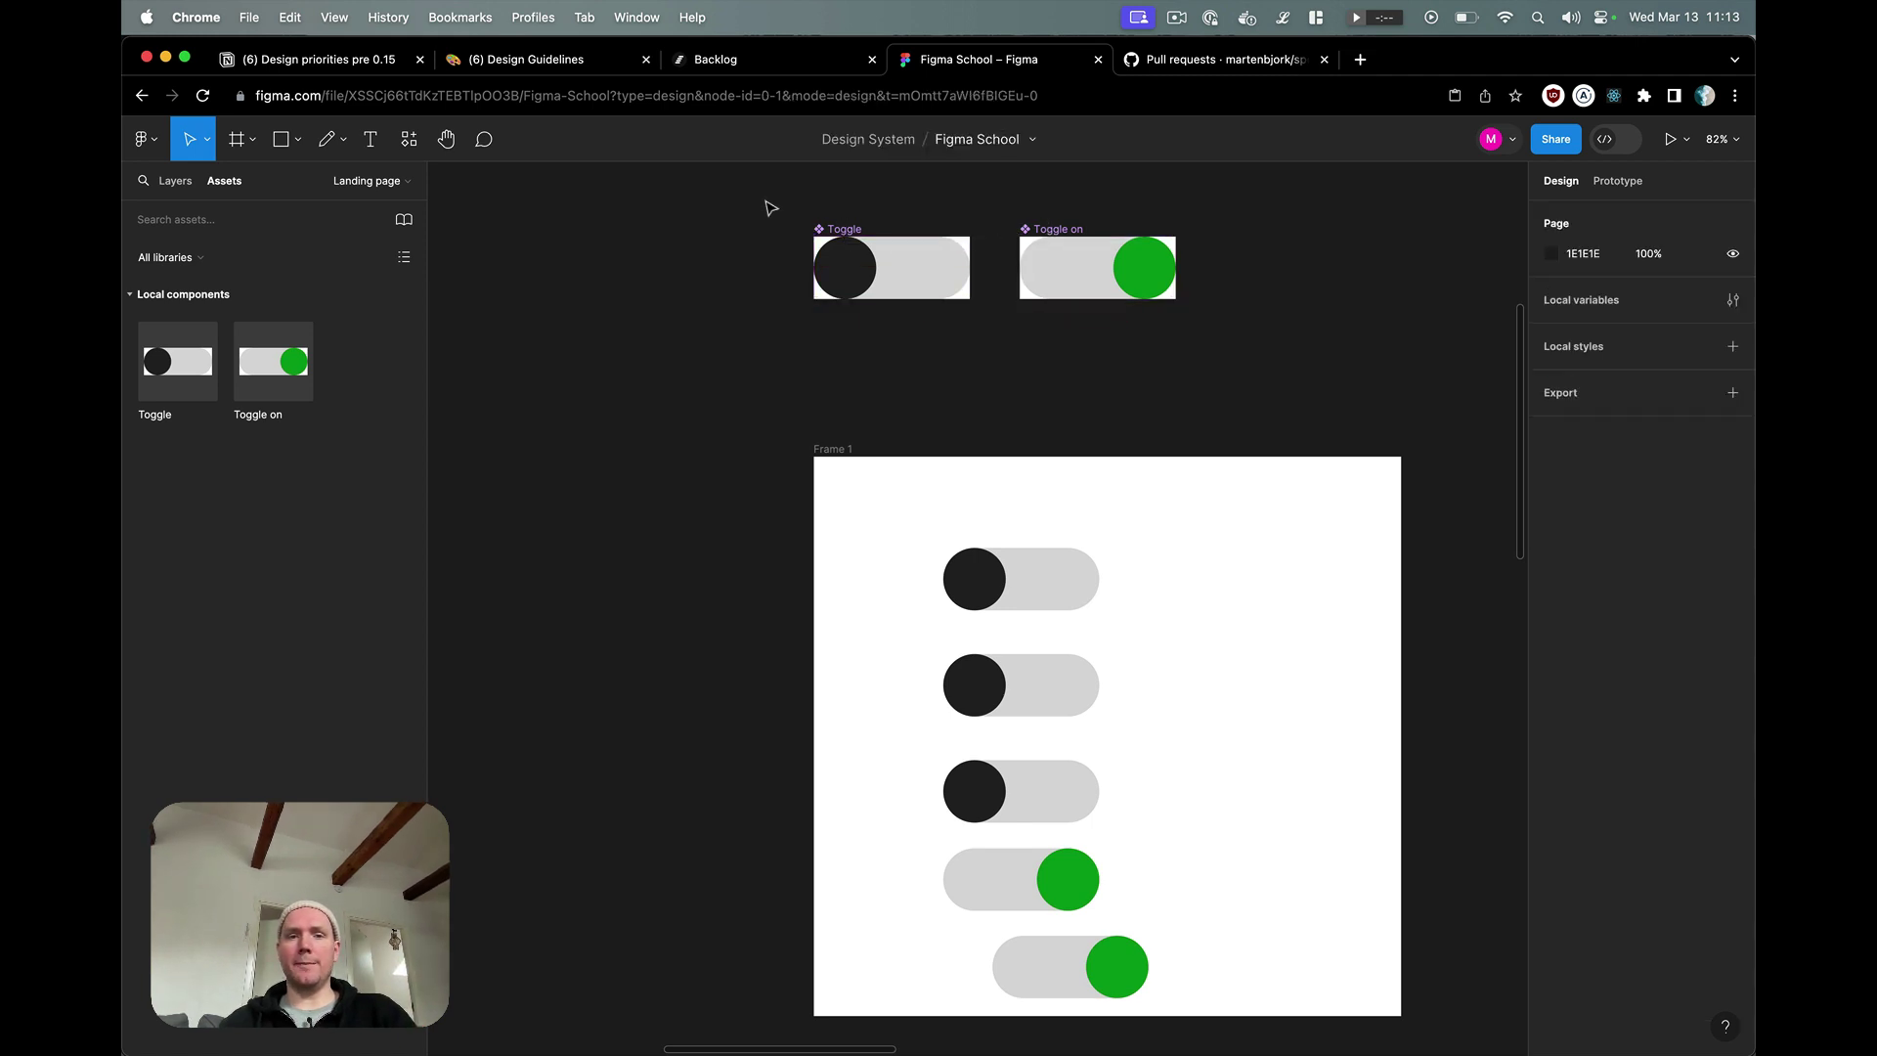
- Rename the Toggle component with the dark circle as Toggle/On
double_click(840, 224)
key("Right")
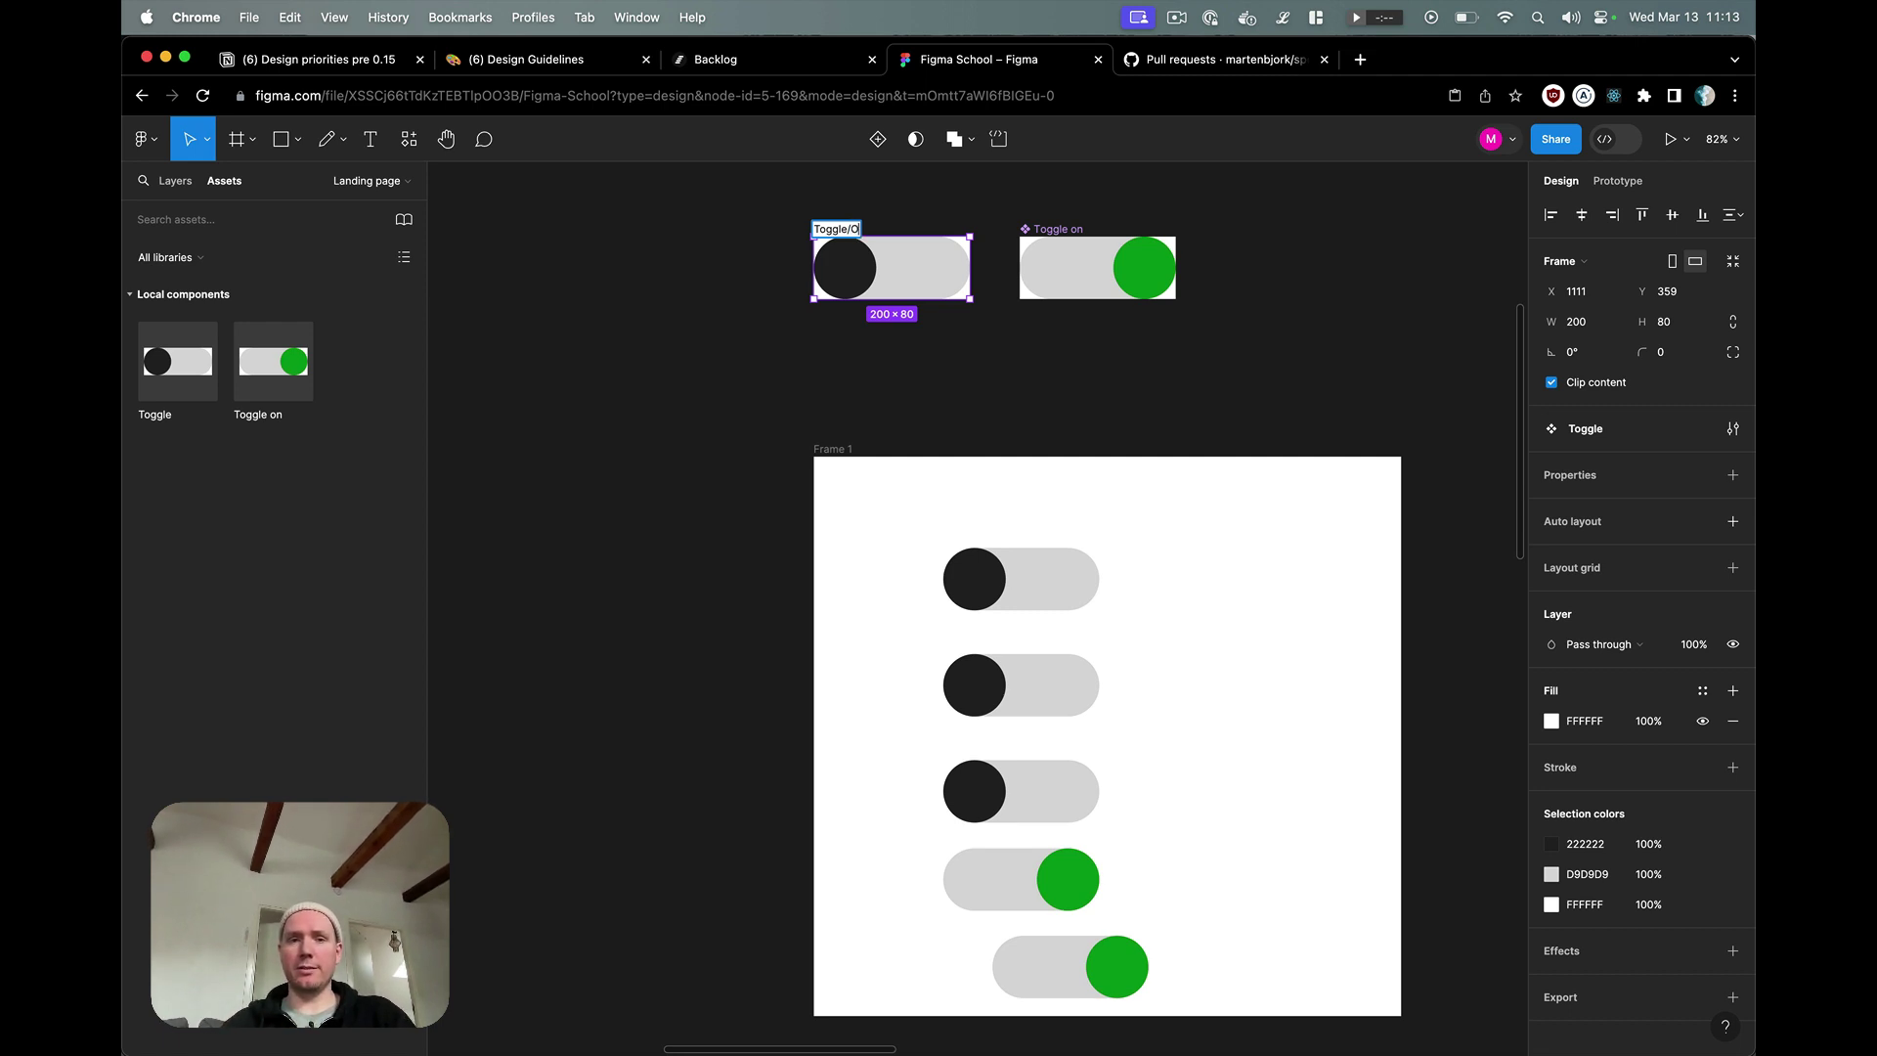
key("Return")
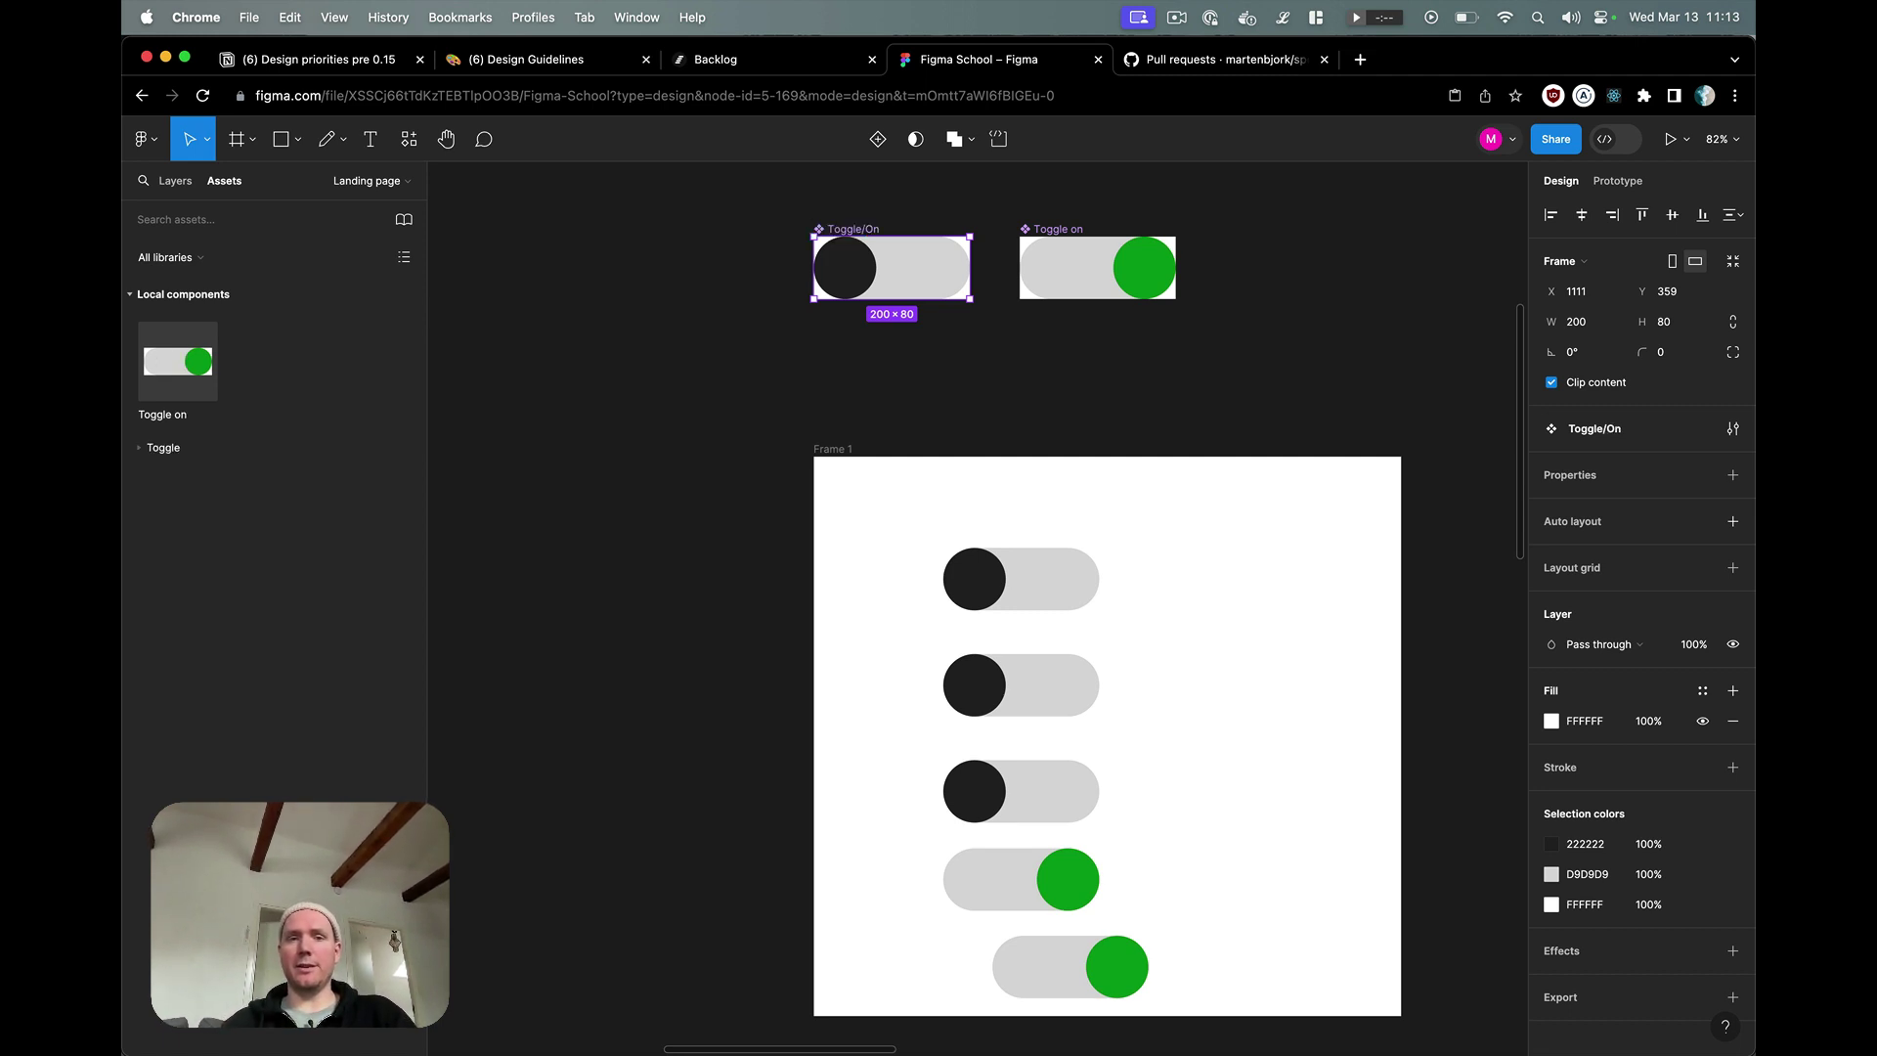
- Rename the Toggle on component with the green circle as Toggle/On
double_click(1042, 229)
key("Right")
key("BackSpace")
key("BackSpace")
key("BackSpace")
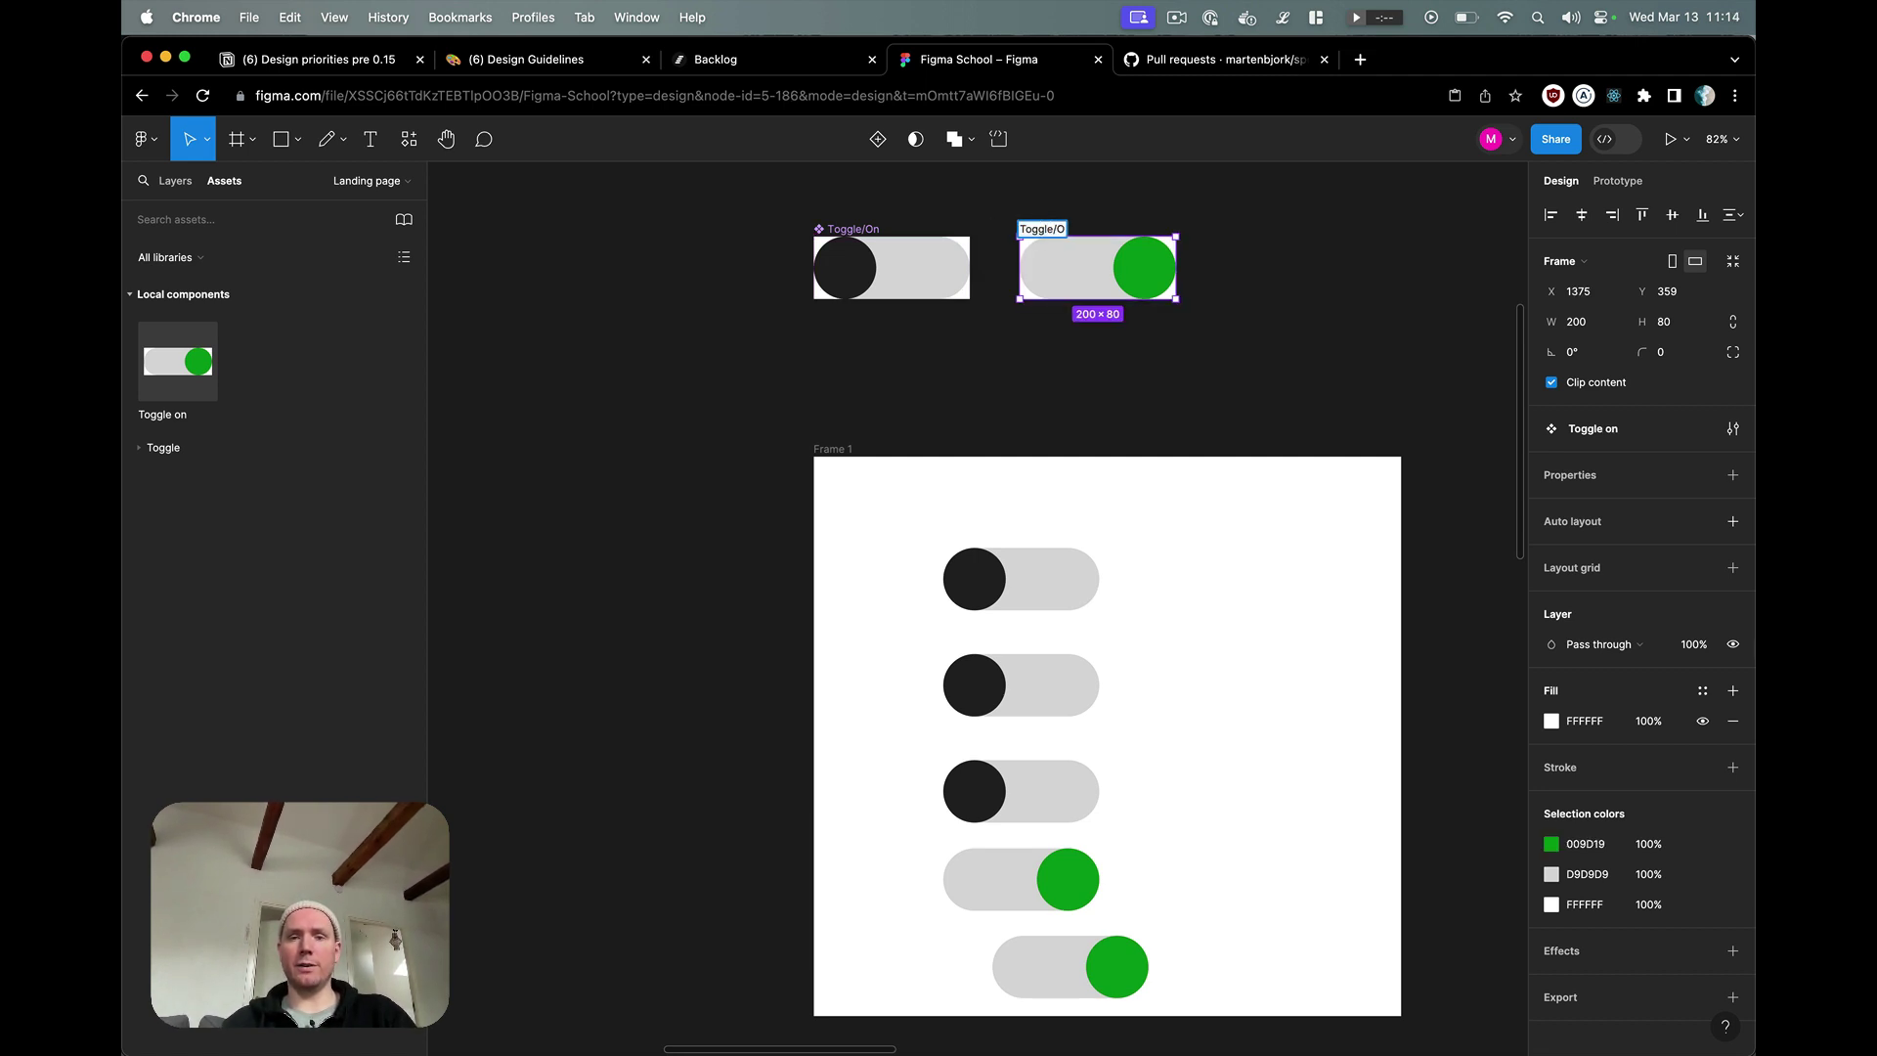
key("Return")
- Correct the name of the component with the dark circle to Toggle/Off
double_click(871, 230)
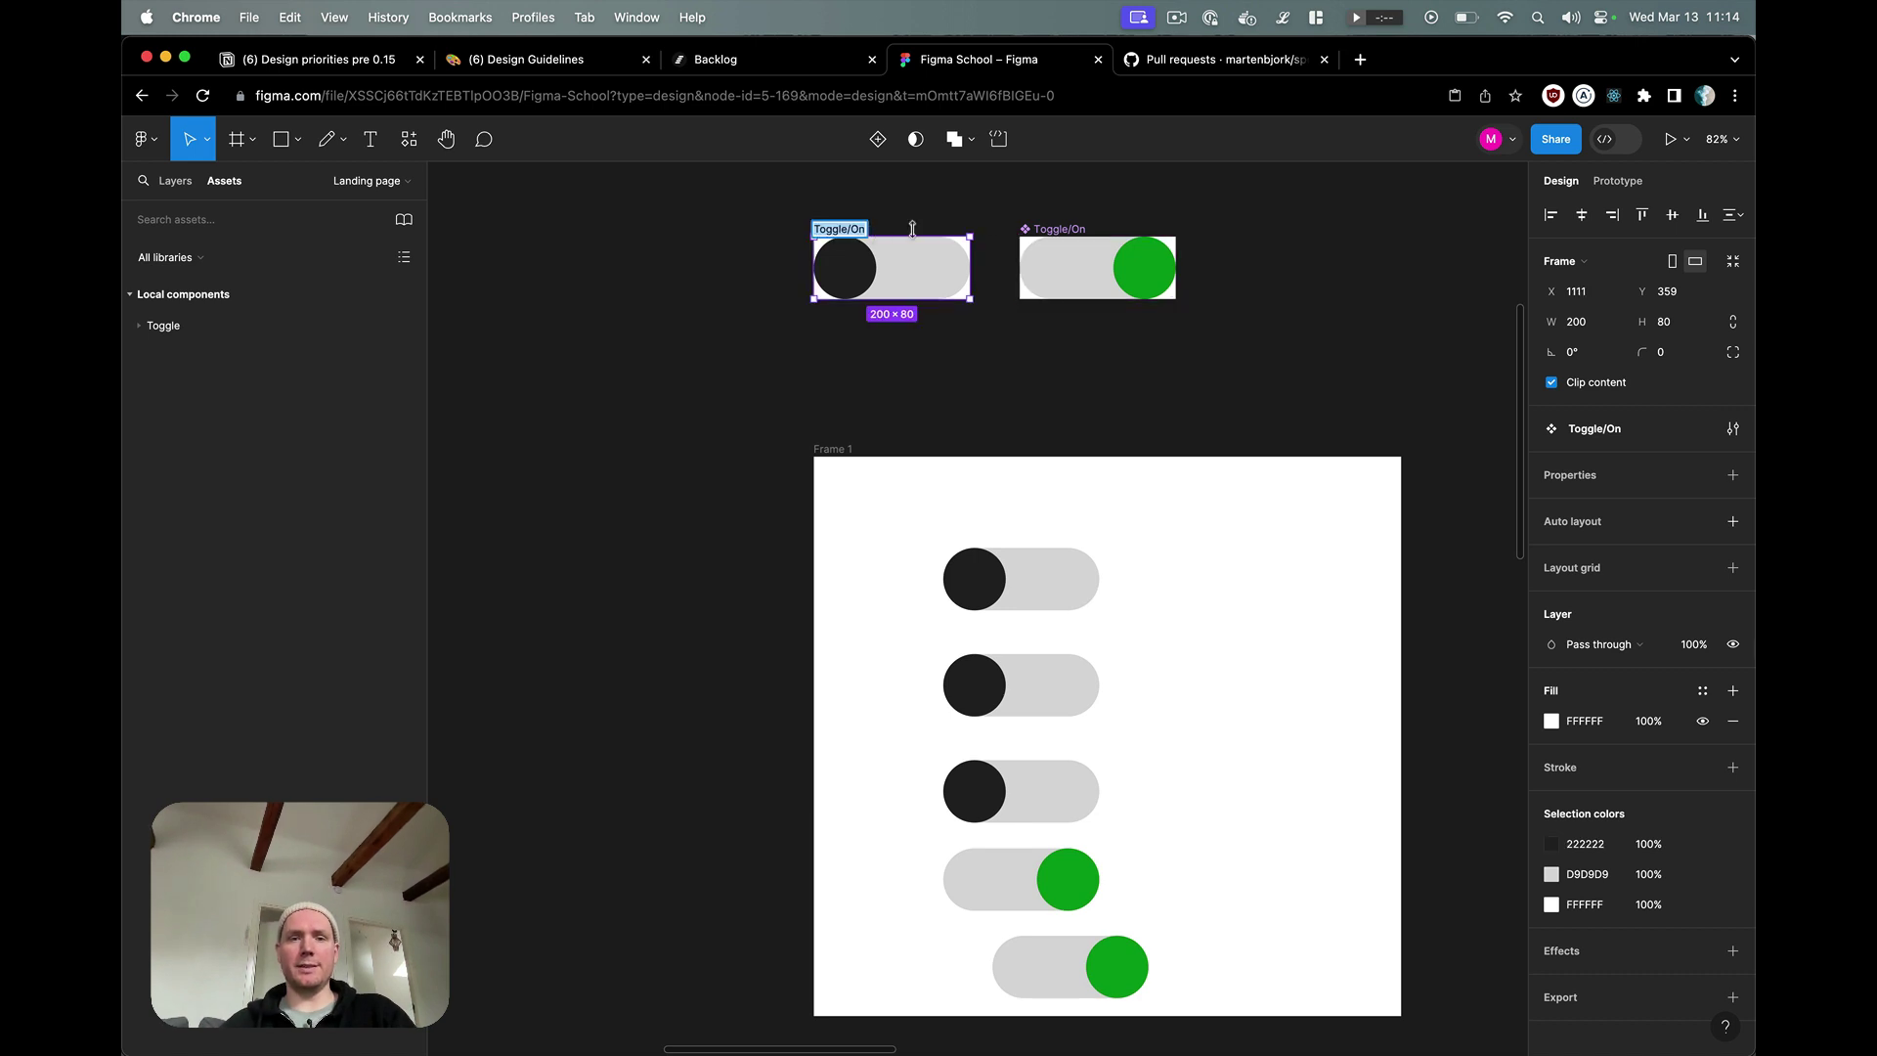
key("Right")
key("BackSpace")
type("ff")
left_click(737, 343)
- Combine the Toggle/Off and Toggle/On components as variants of one component set
scroll(738, 341, "up", 1)
scroll(738, 341, "right", 1)
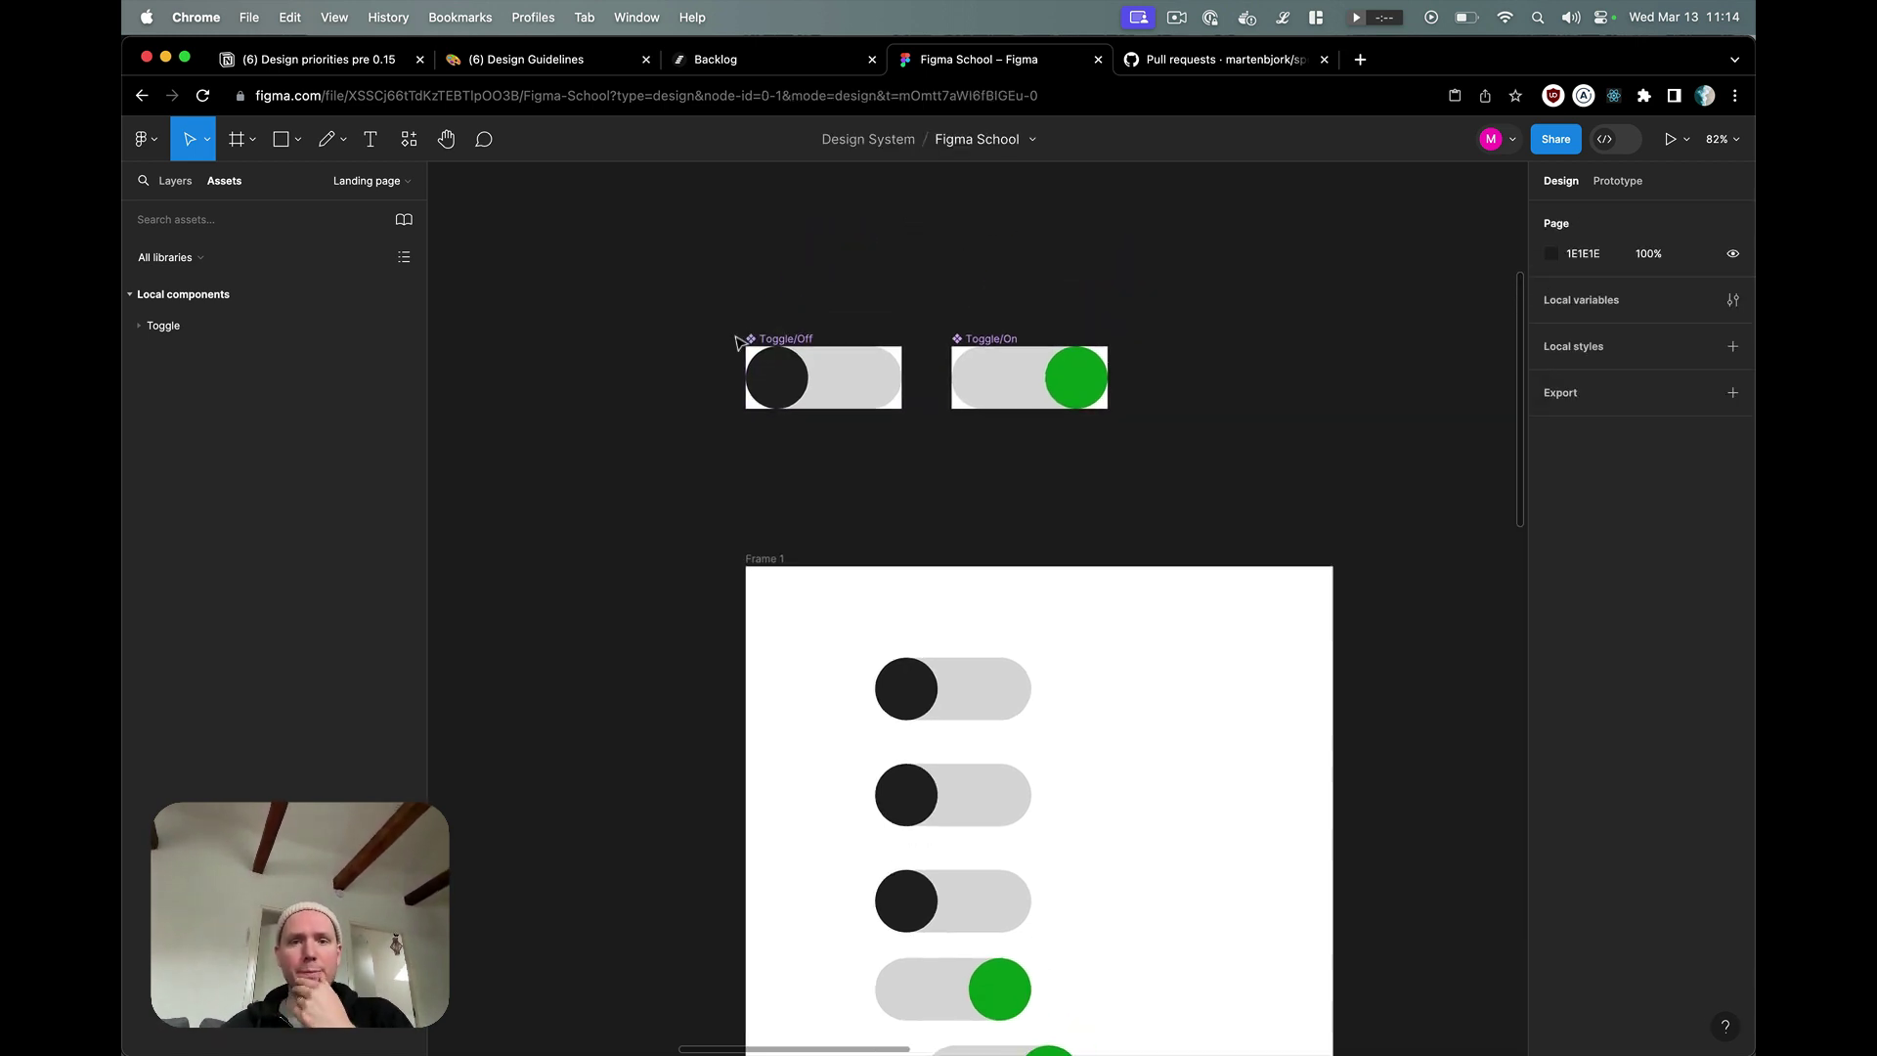
left_click(792, 354)
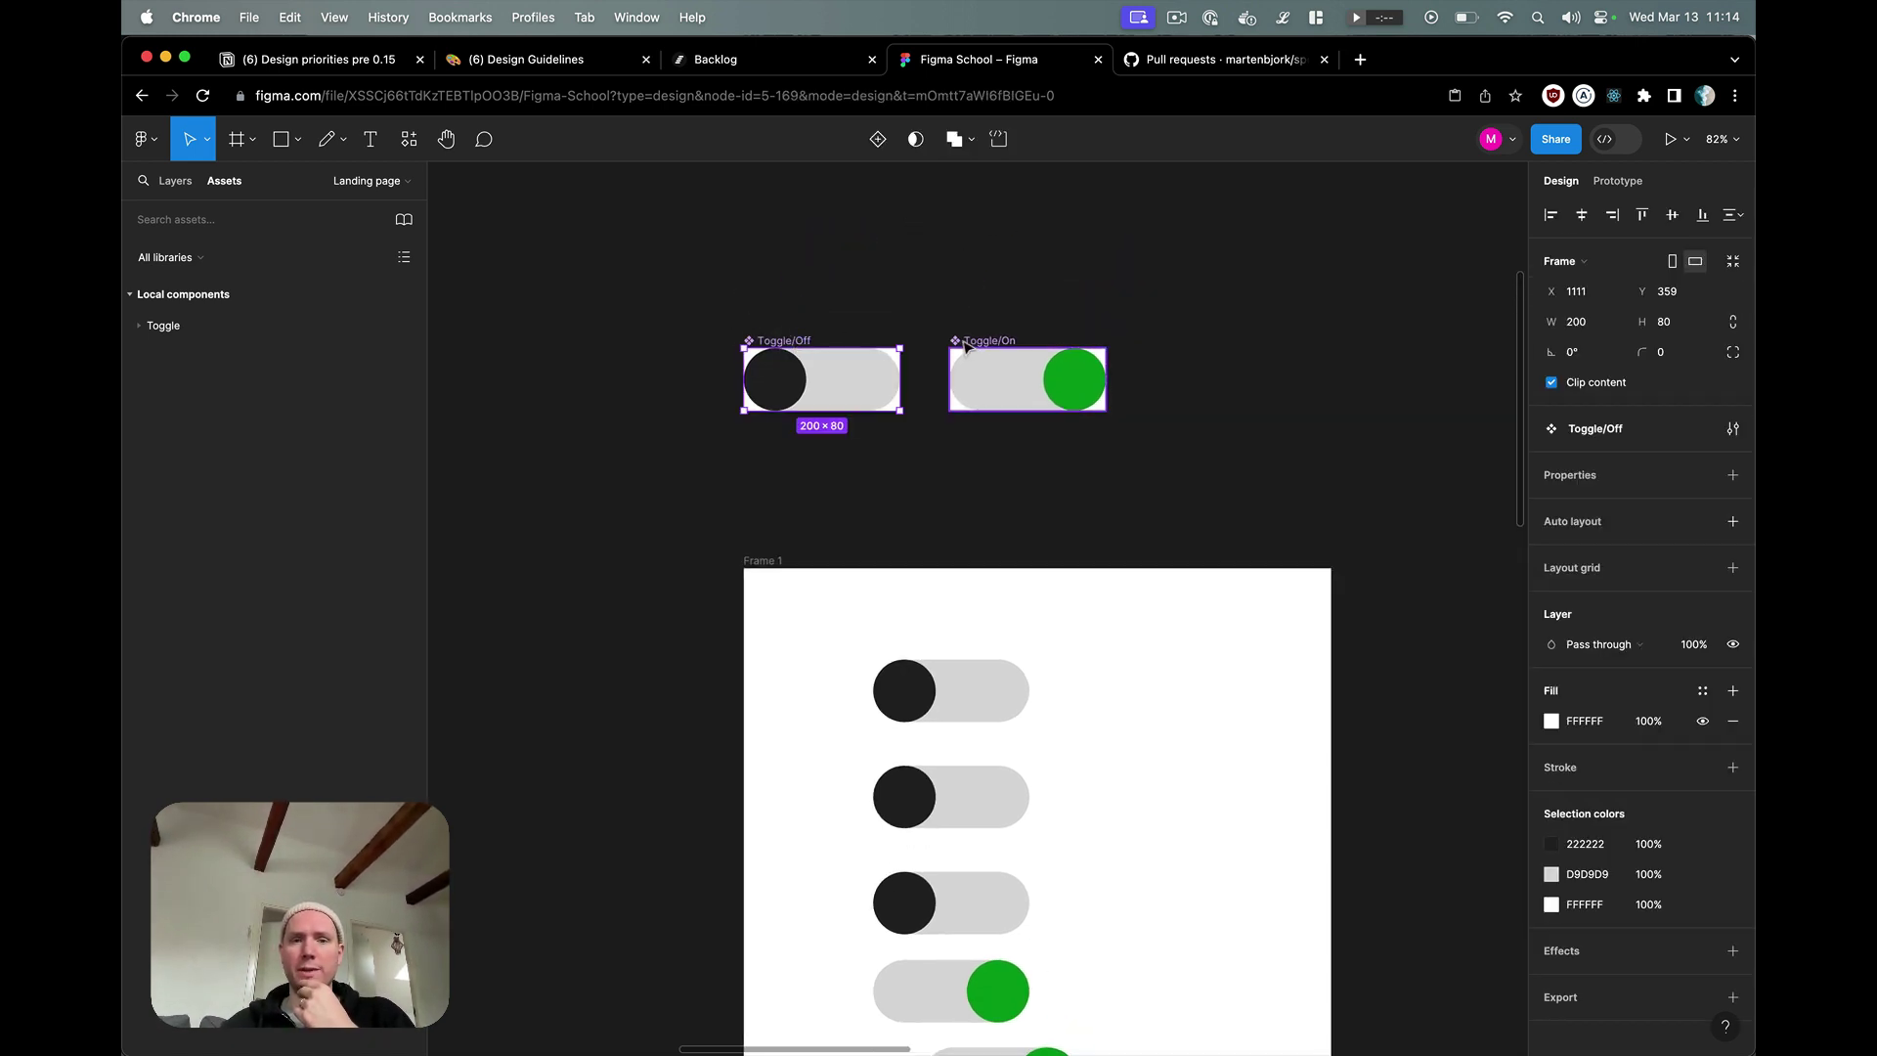
left_click(990, 352)
left_click(787, 357)
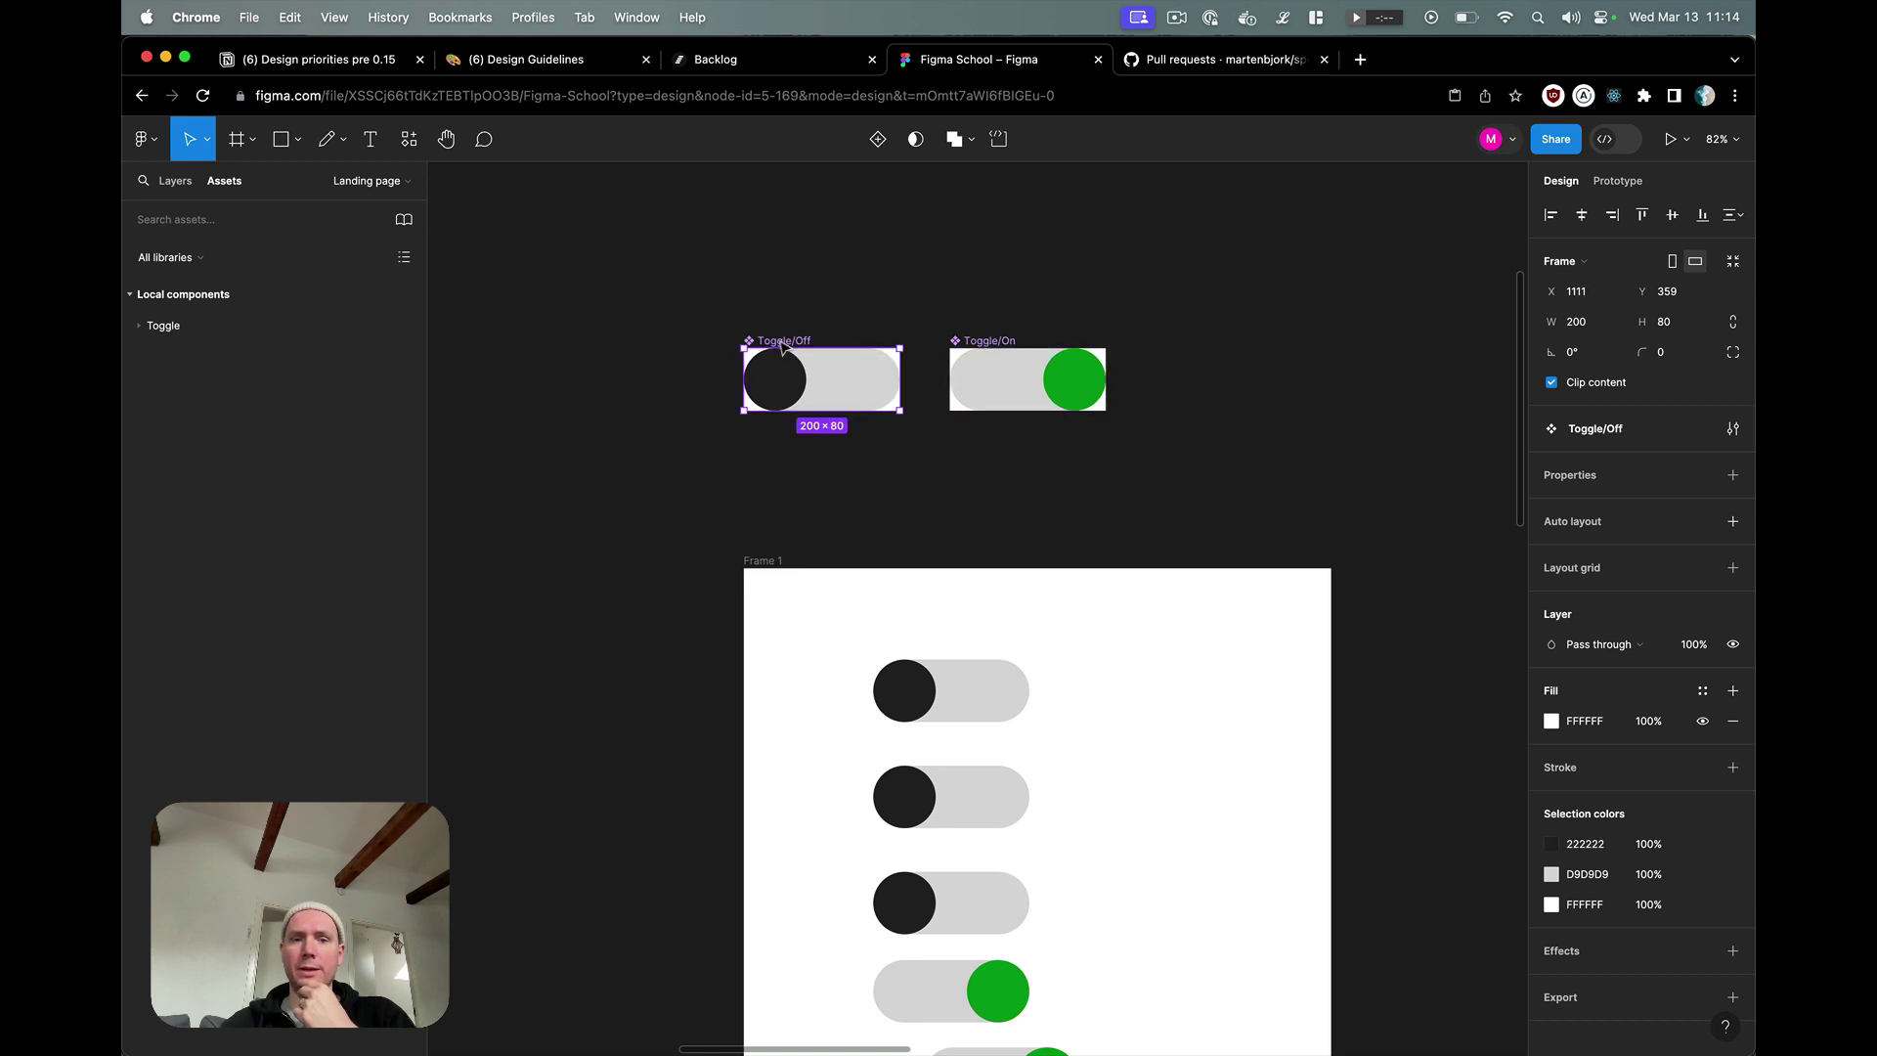
left_click(989, 342)
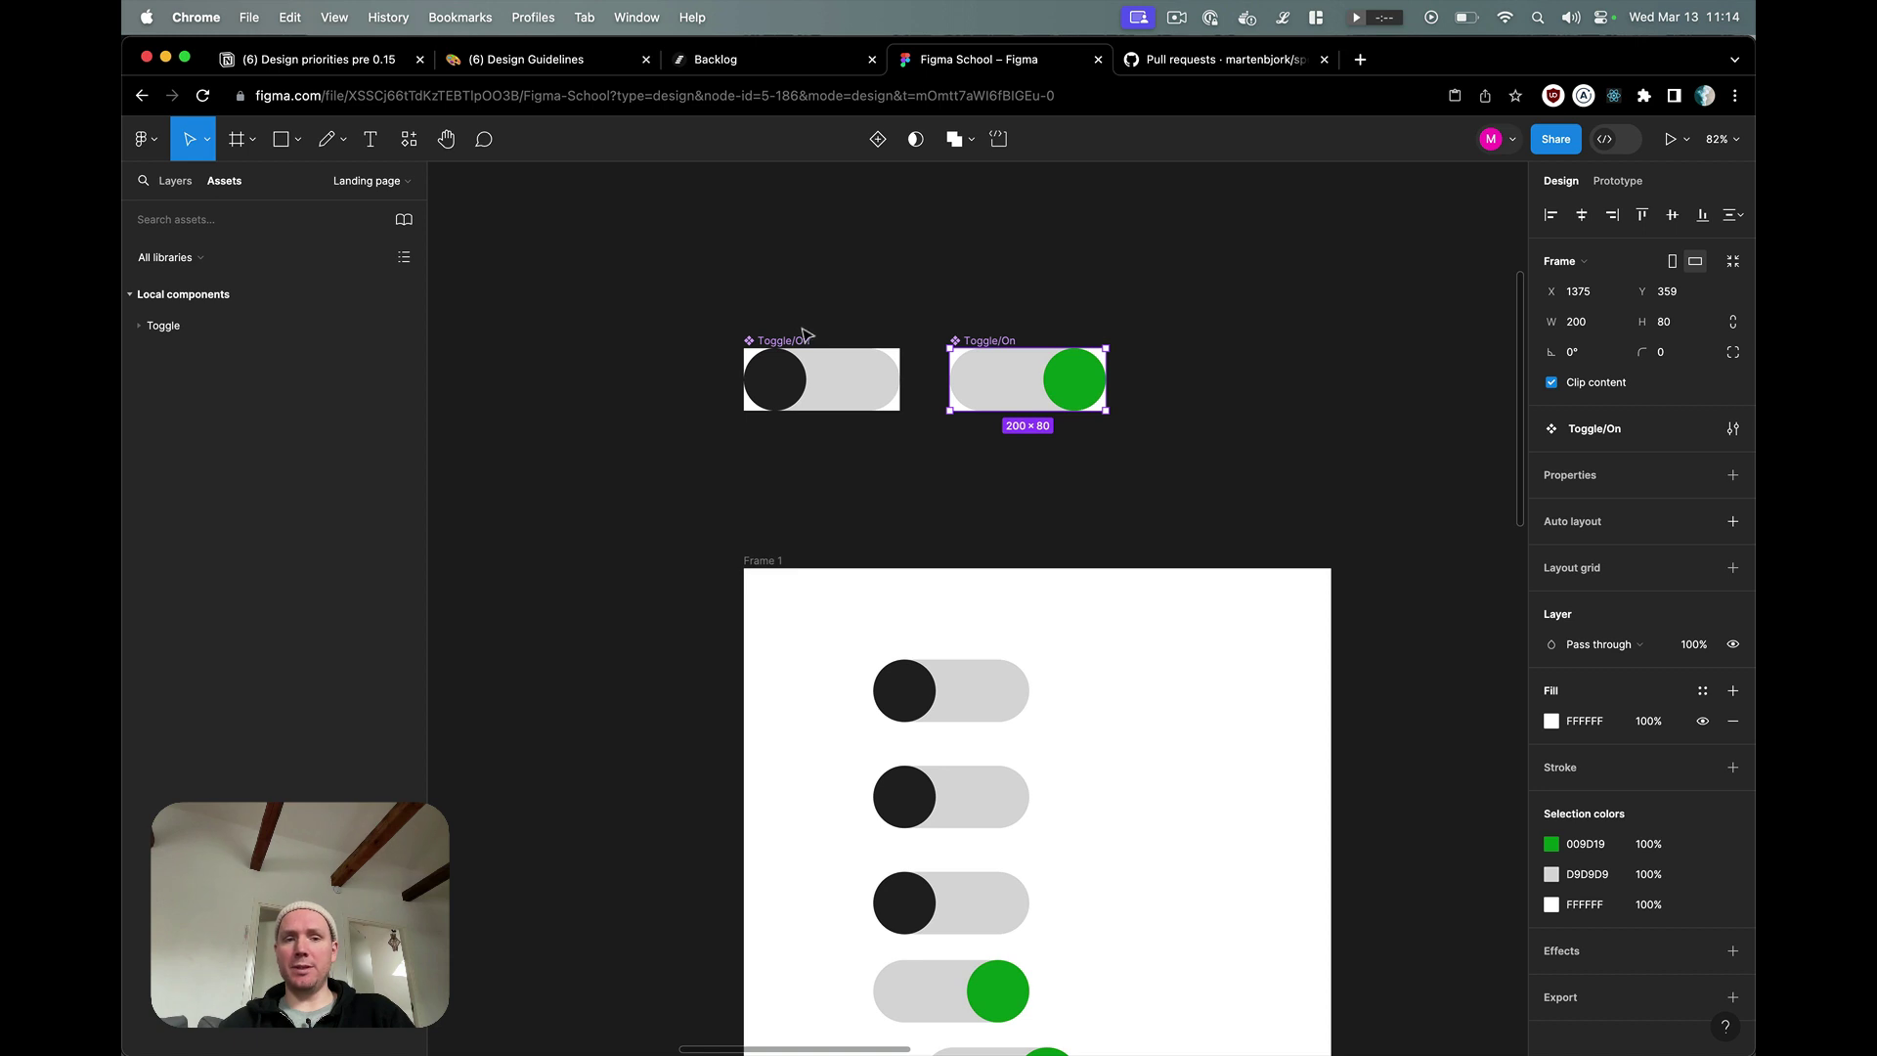
left_click_drag(631, 294, 1154, 479)
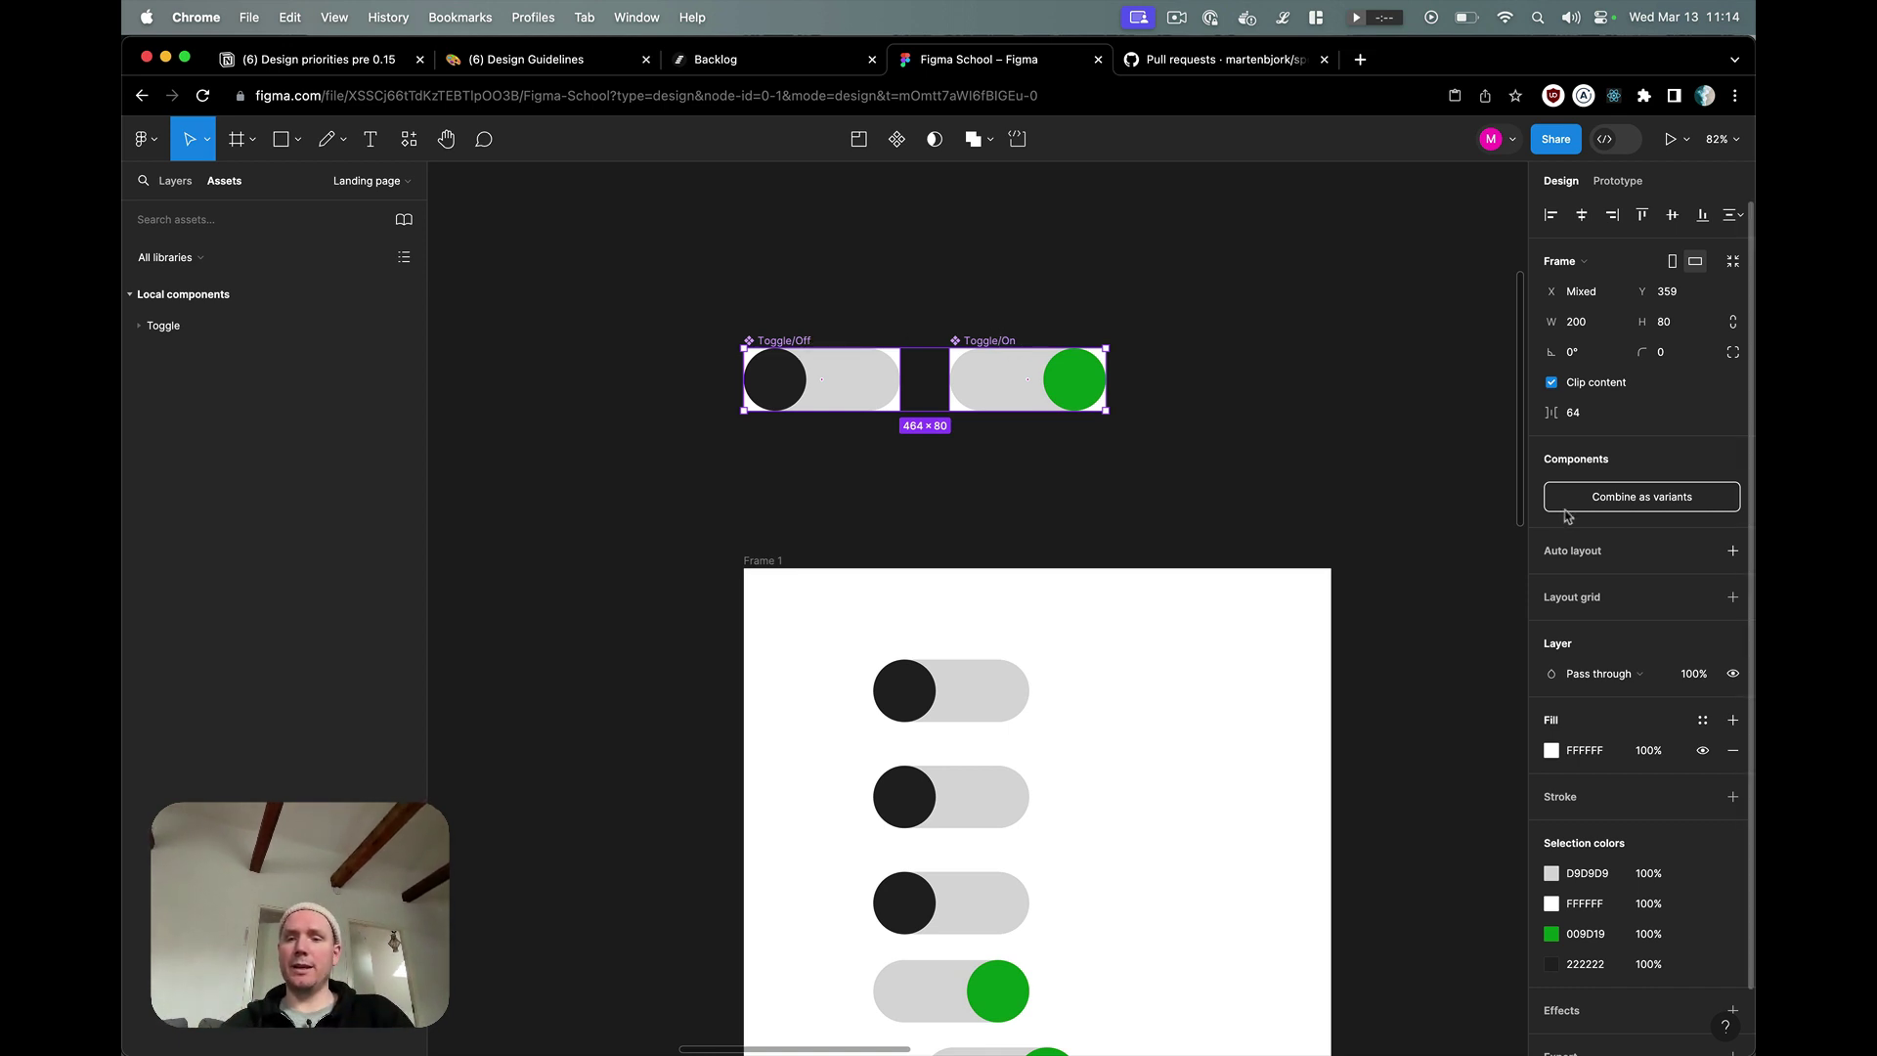
left_click(1623, 499)
left_click(750, 447)
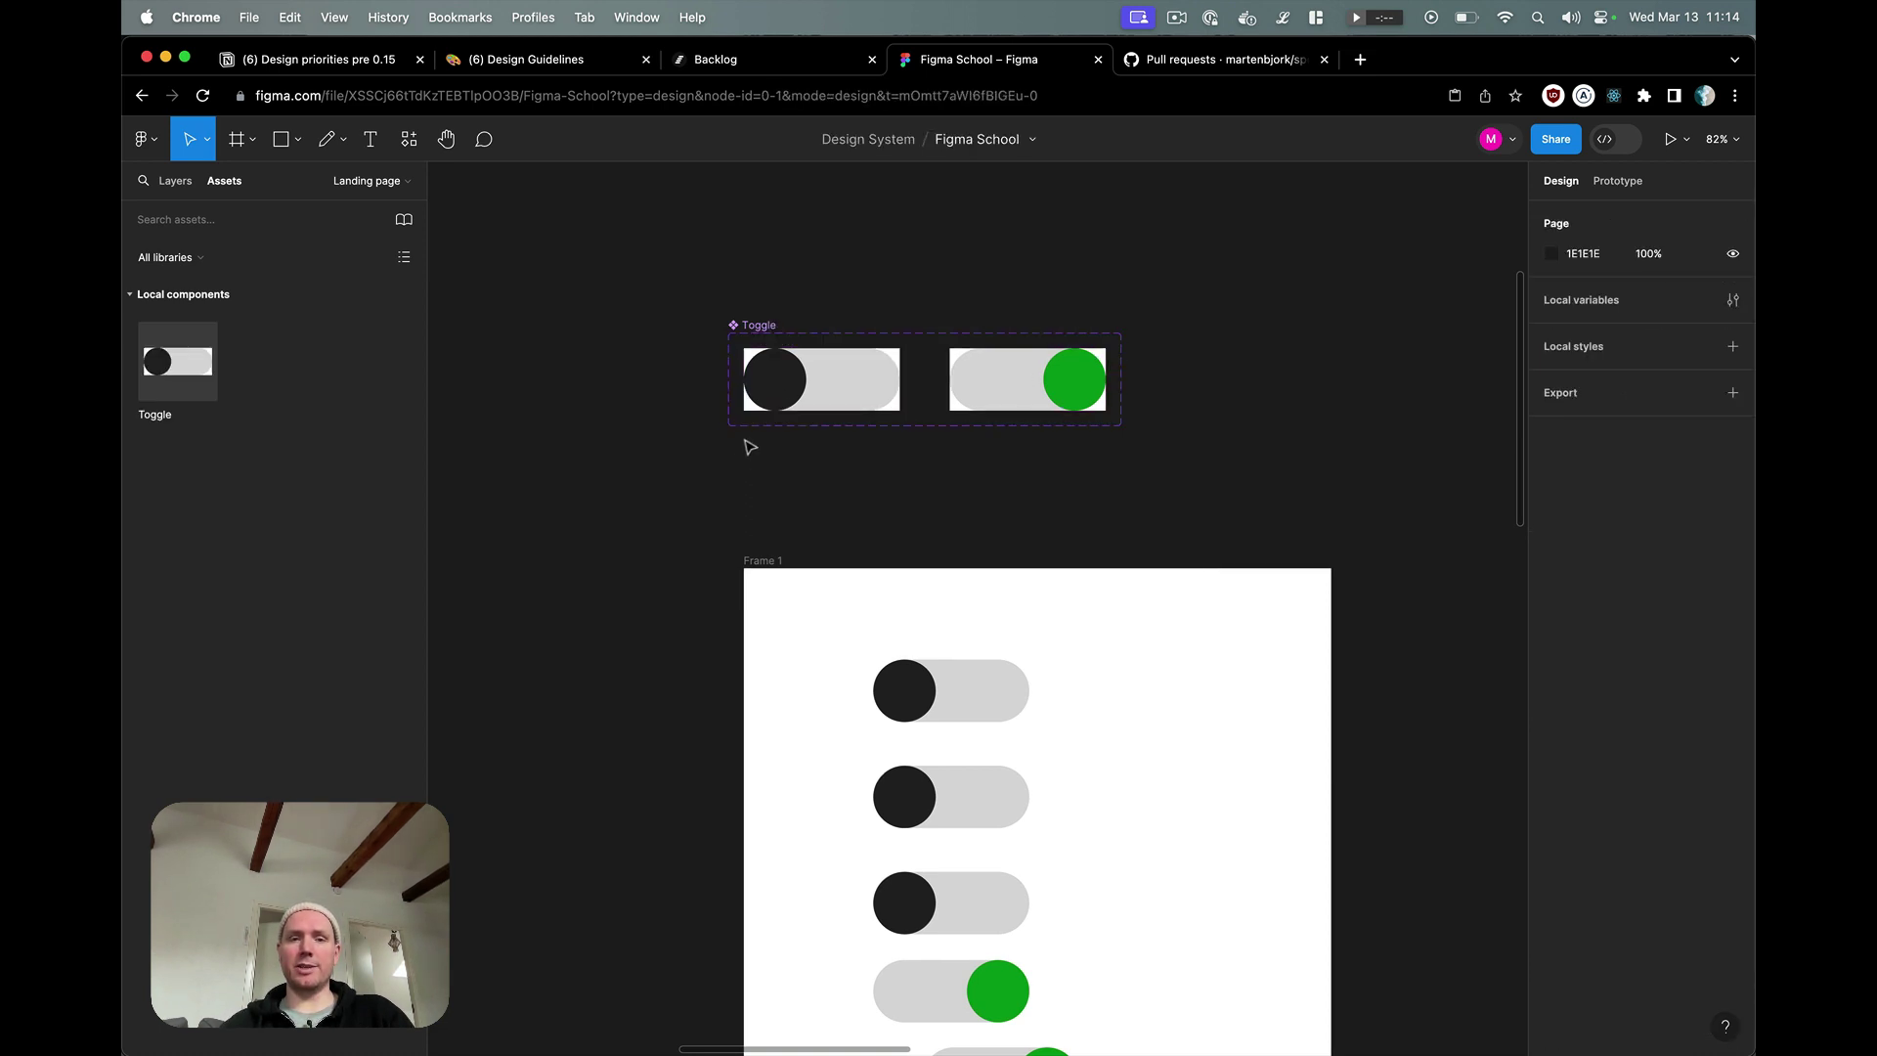
left_click(770, 328)
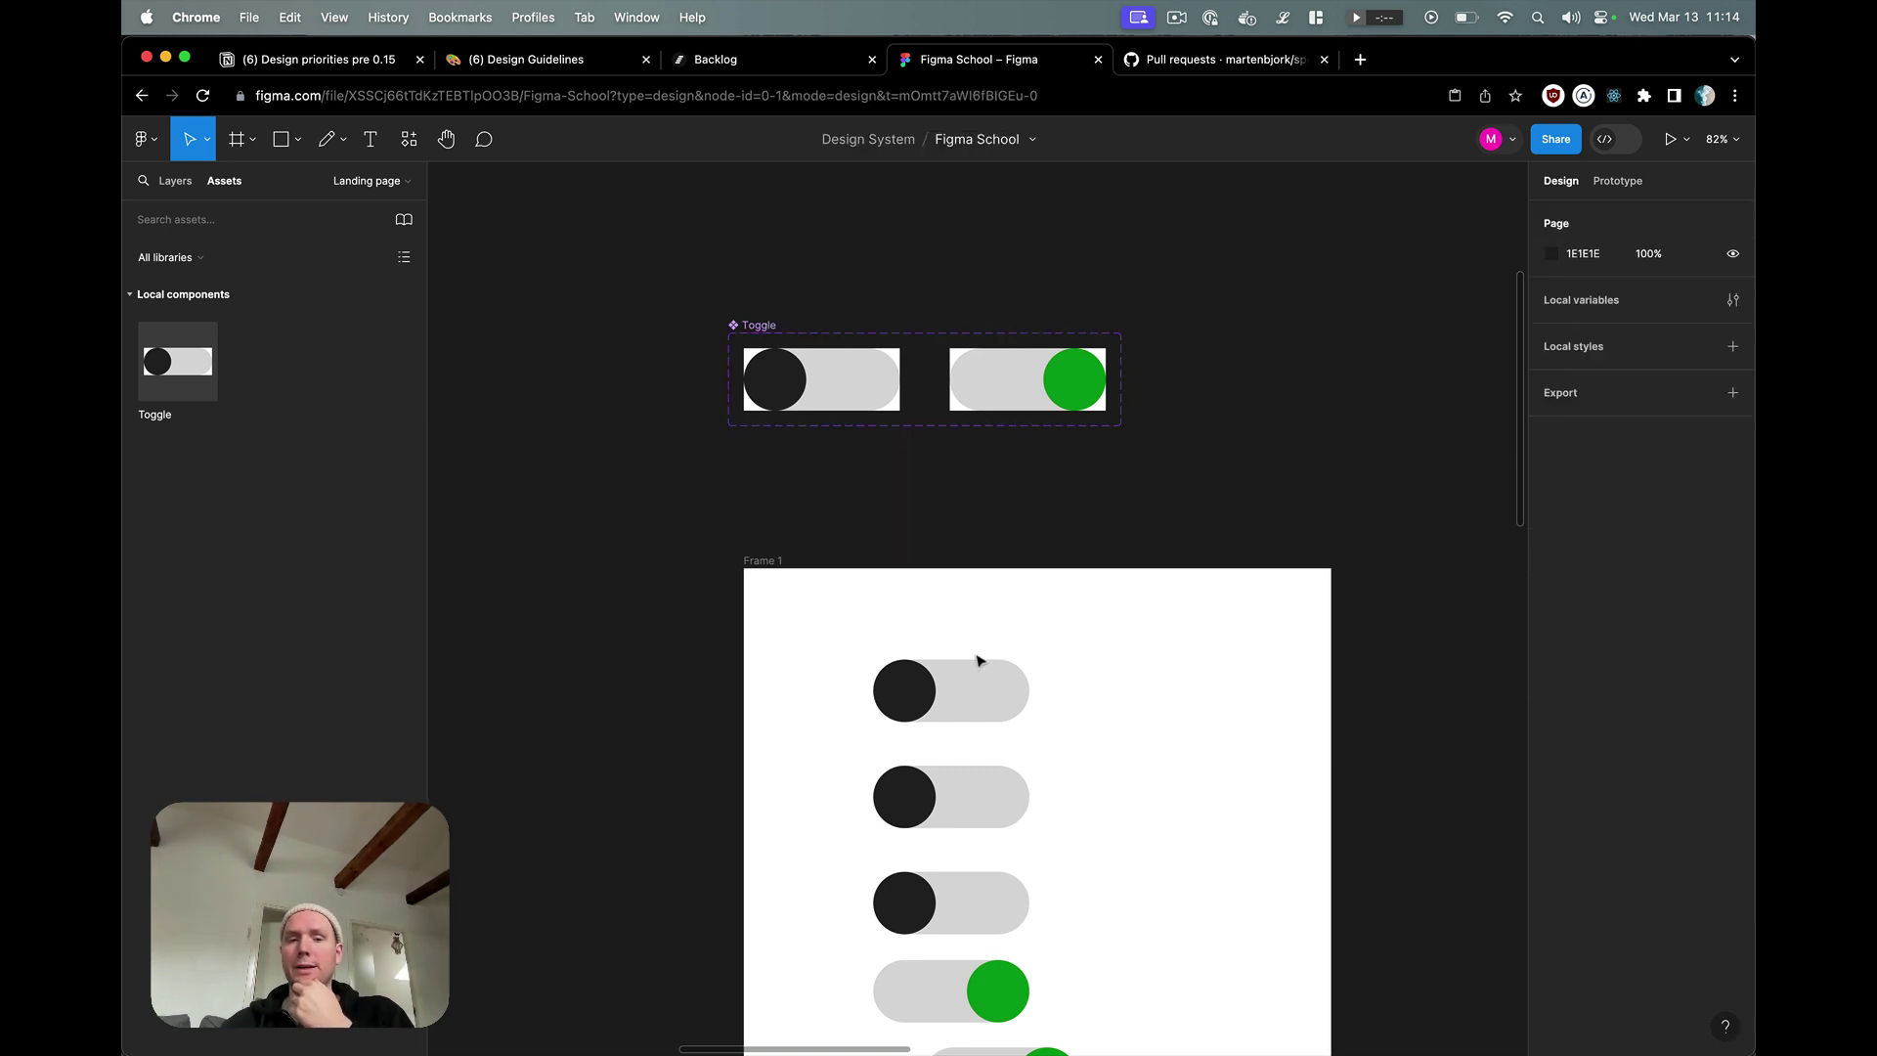
- Delete all the toggle instances in Frame 1 and place one instance of the off variant there at X 104, Y 108
left_click_drag(870, 634, 1098, 993)
key("Delete")
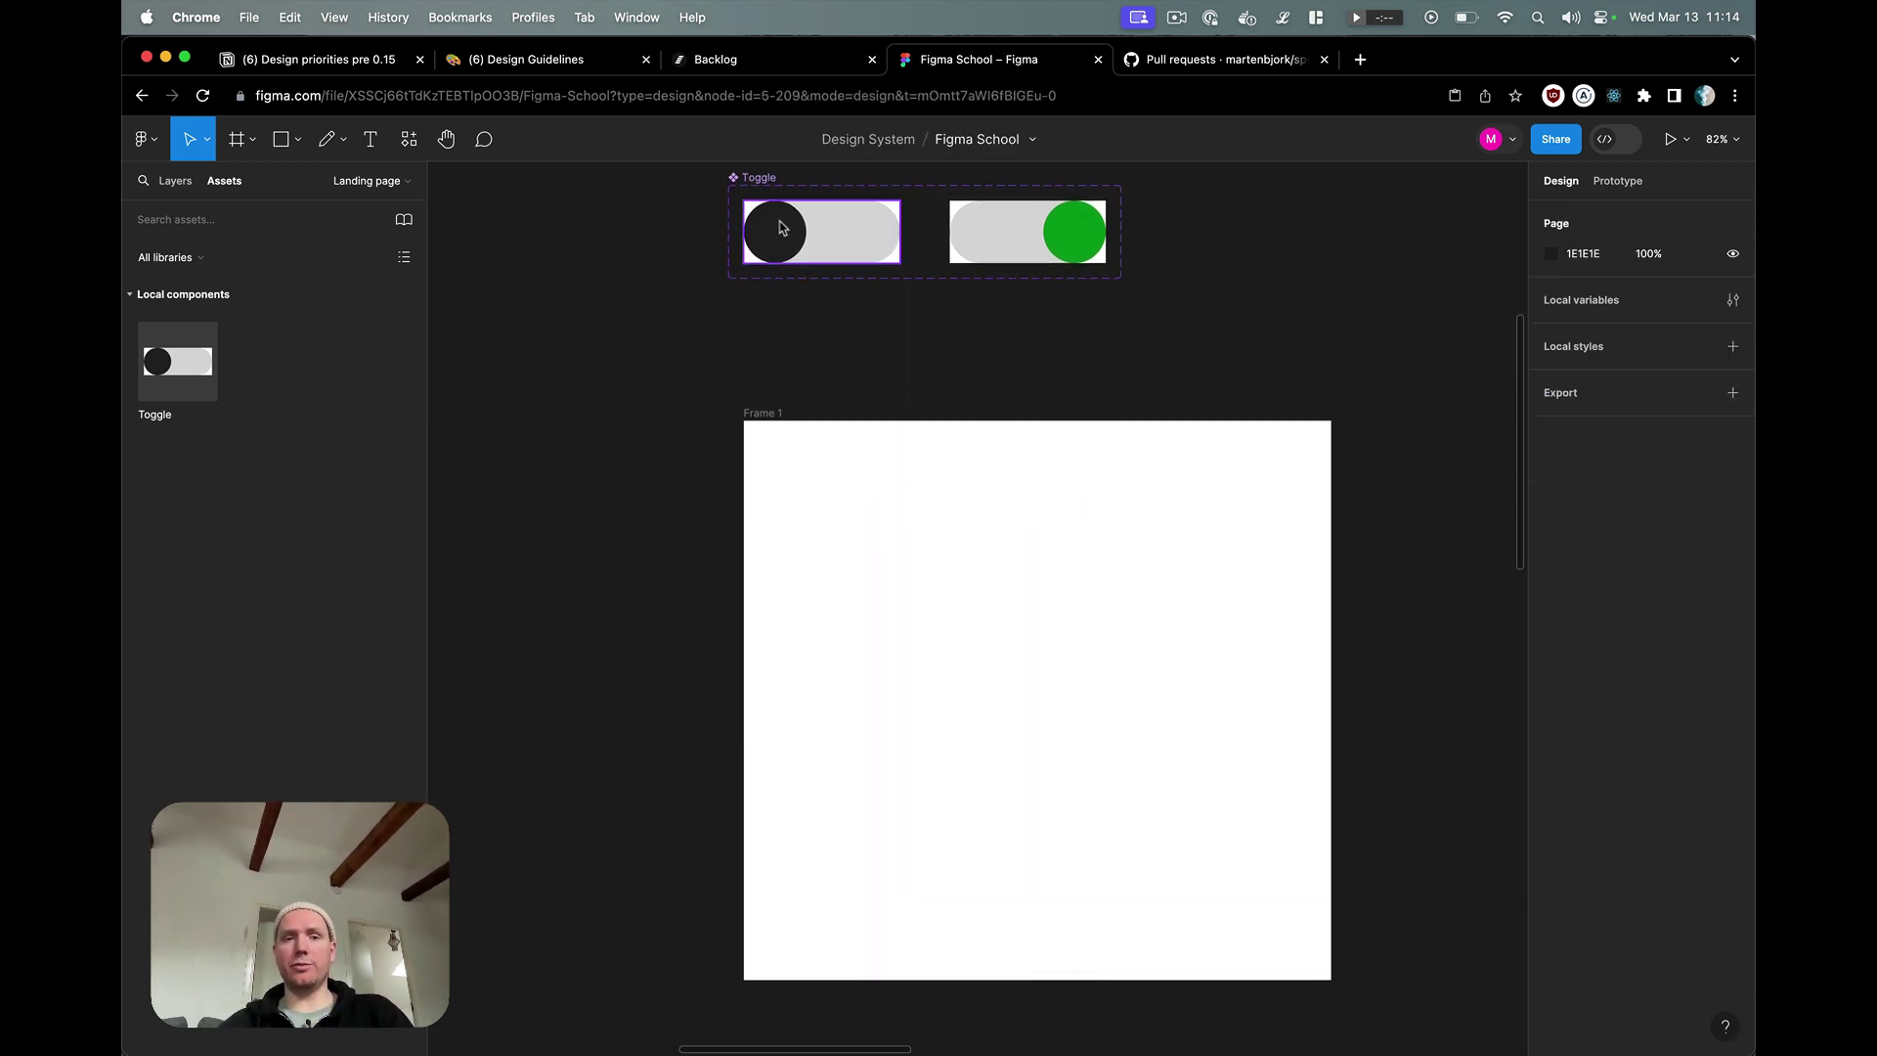
left_click(779, 231)
left_click_drag(780, 231, 866, 535)
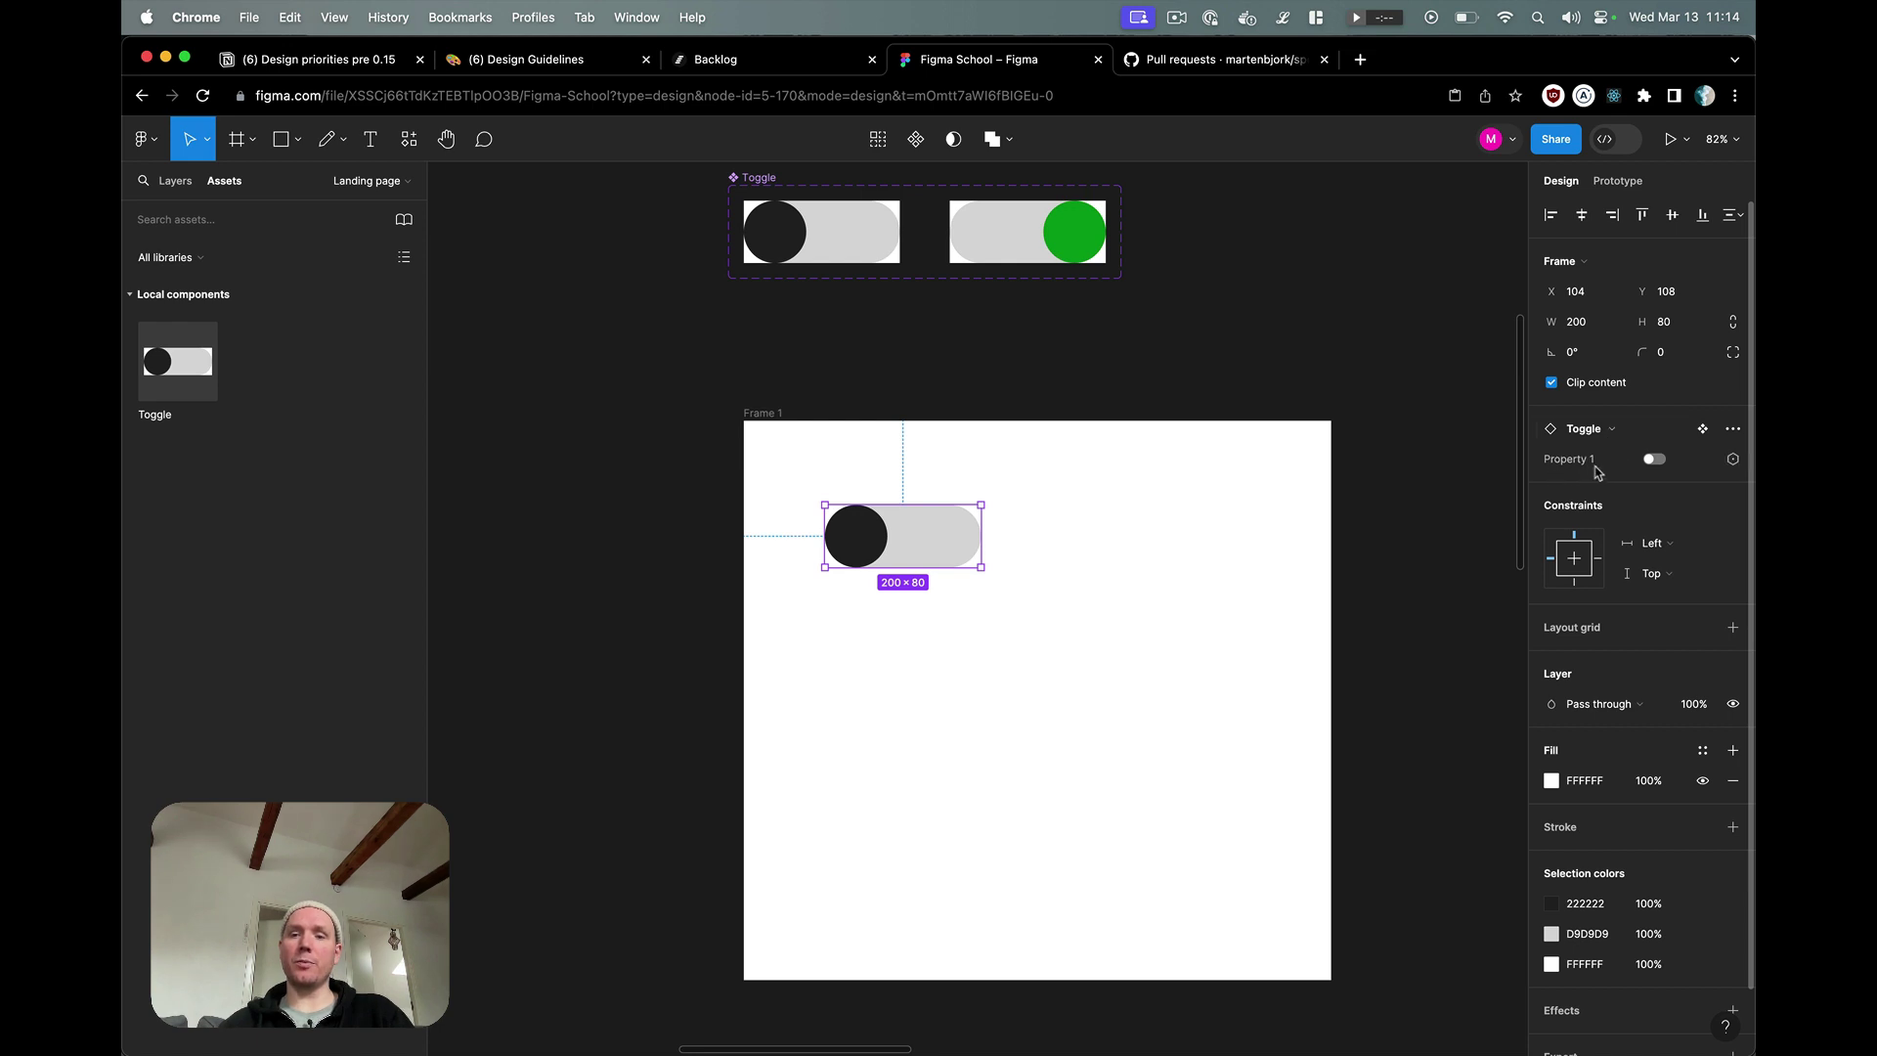
- Switch Property 1 of the toggle instance in Frame 1 on and off repeatedly, leaving it on
left_click(1653, 461)
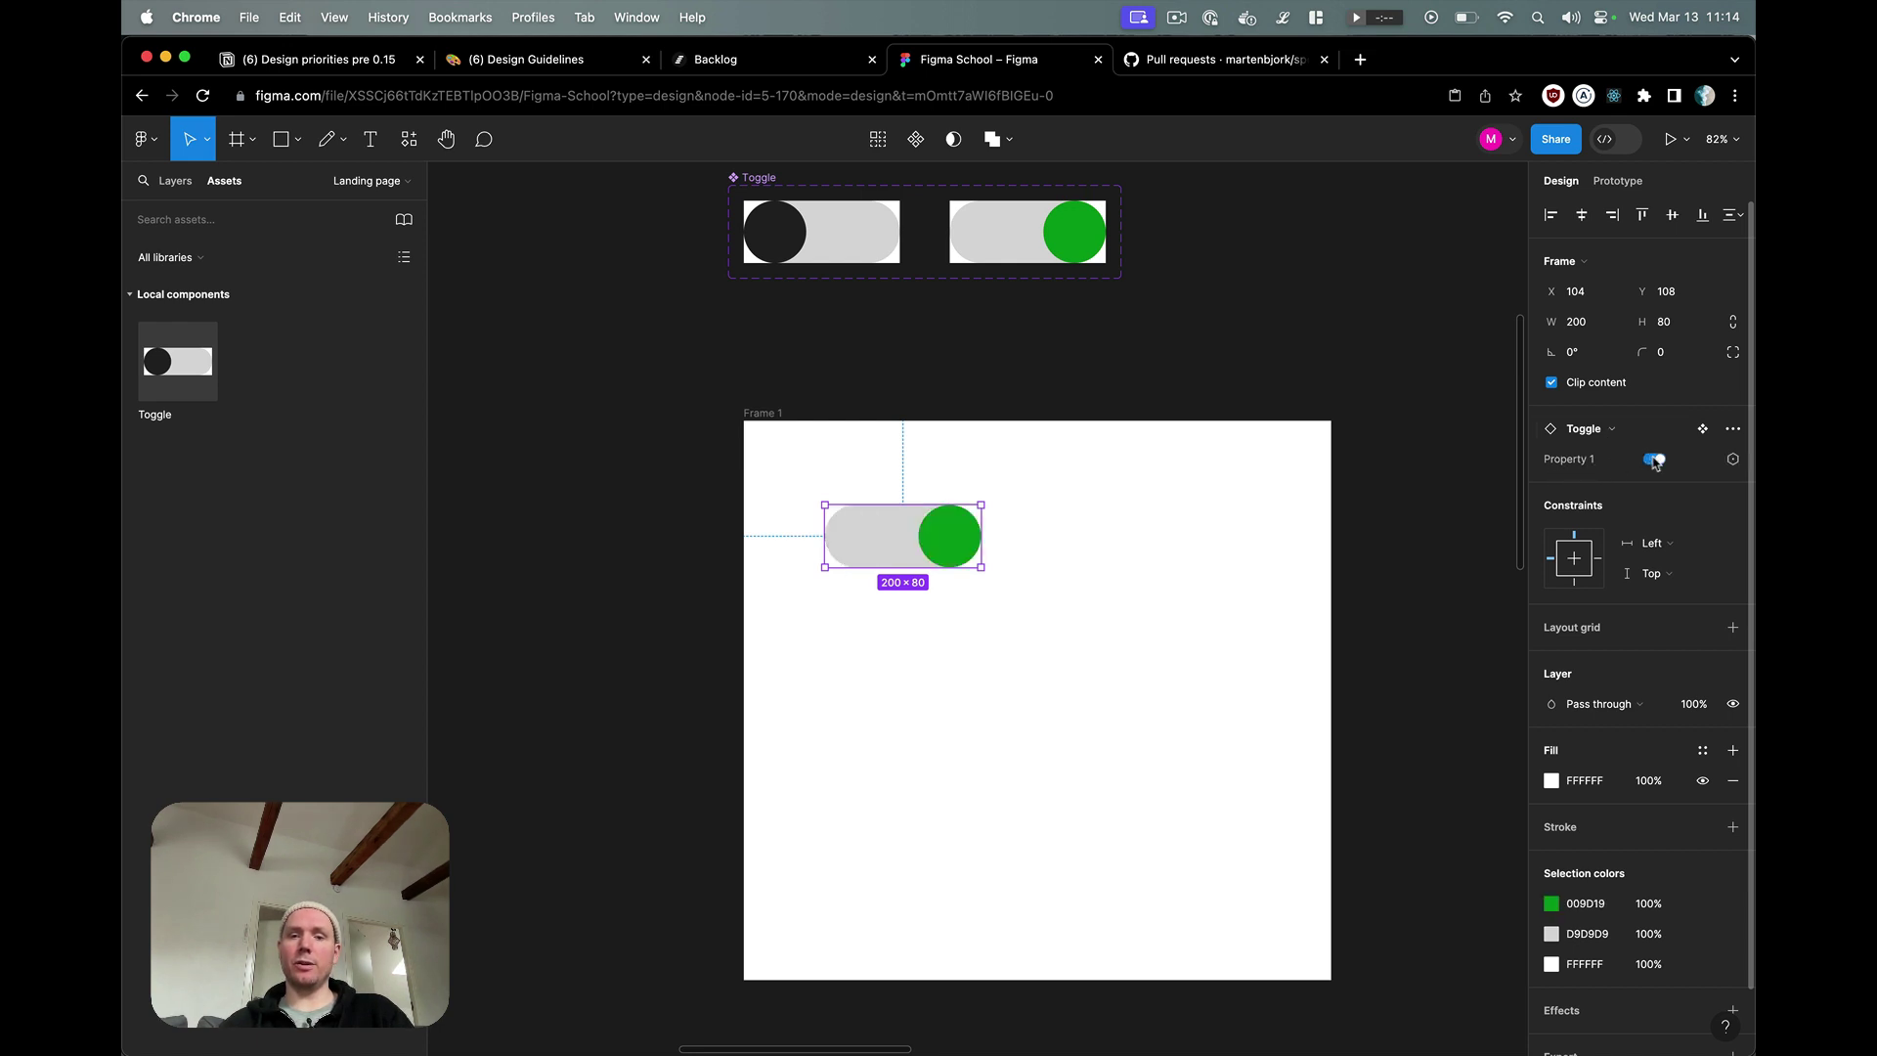
left_click(1653, 460)
left_click(1653, 461)
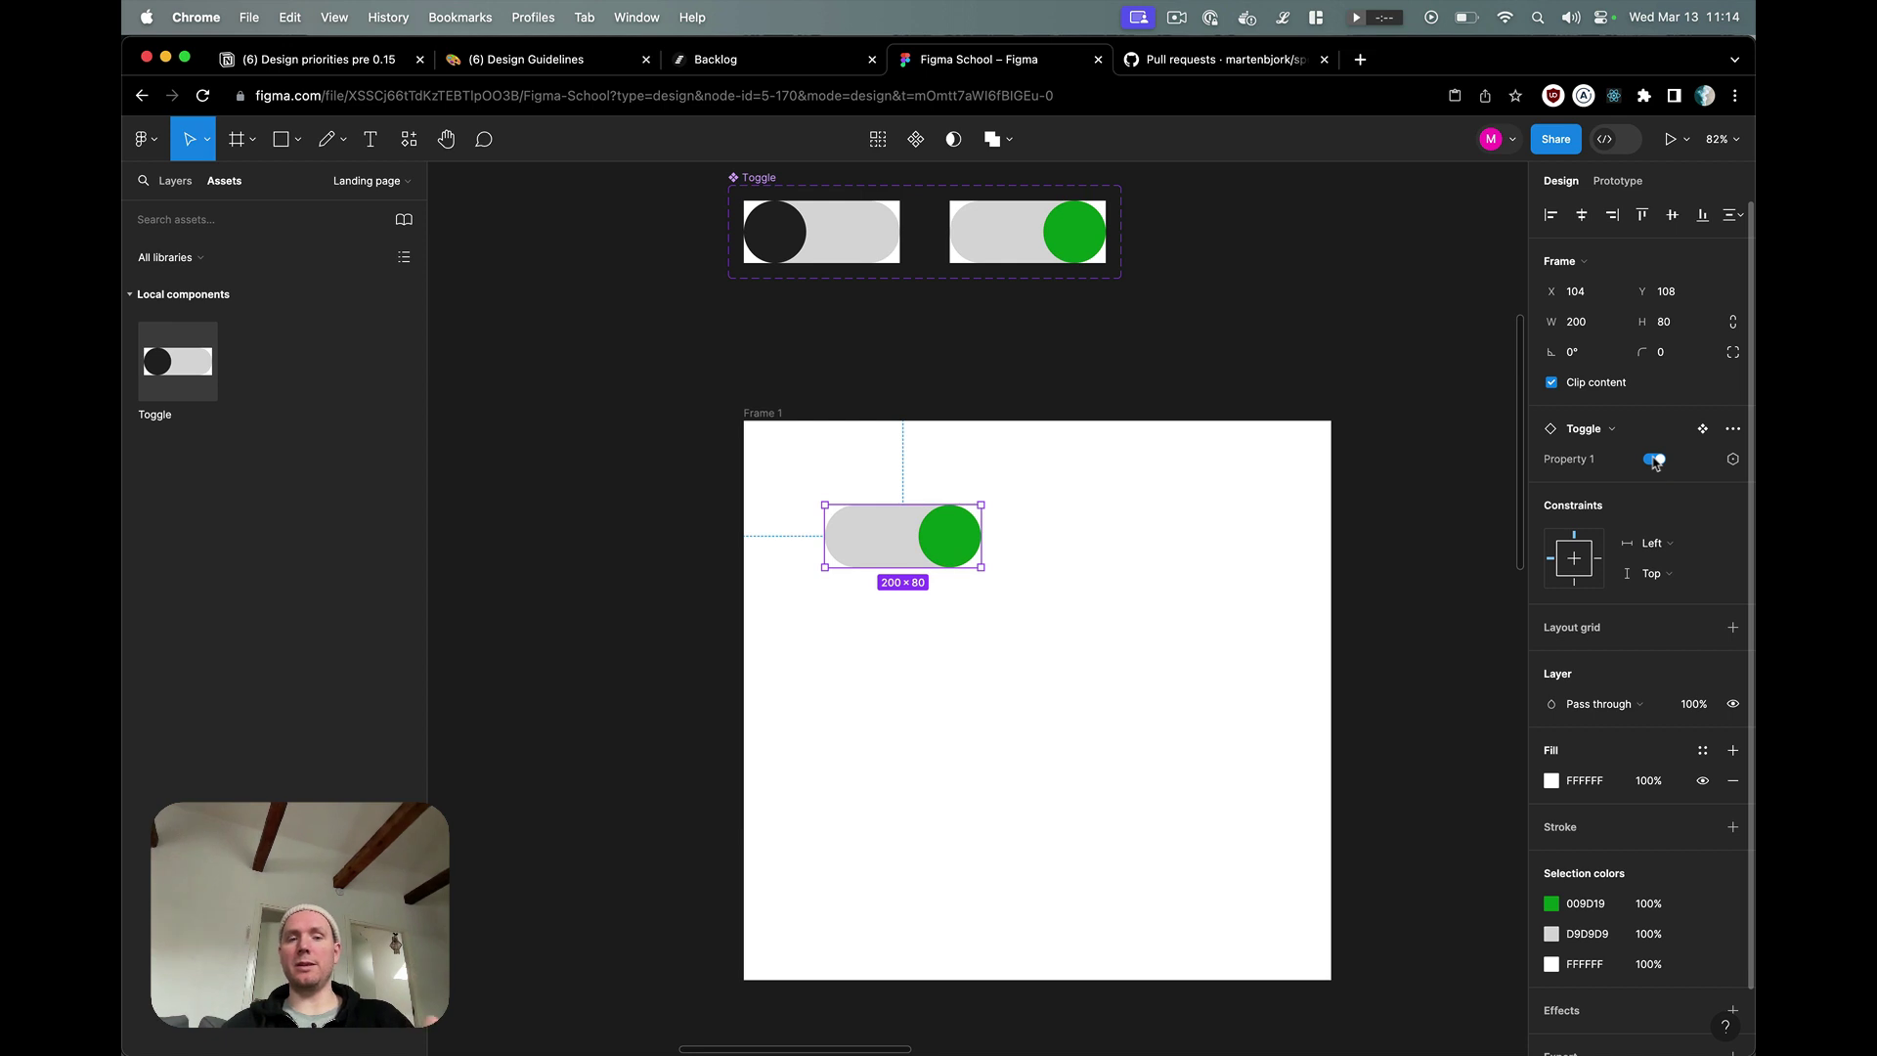
left_click(1653, 461)
left_click(1654, 460)
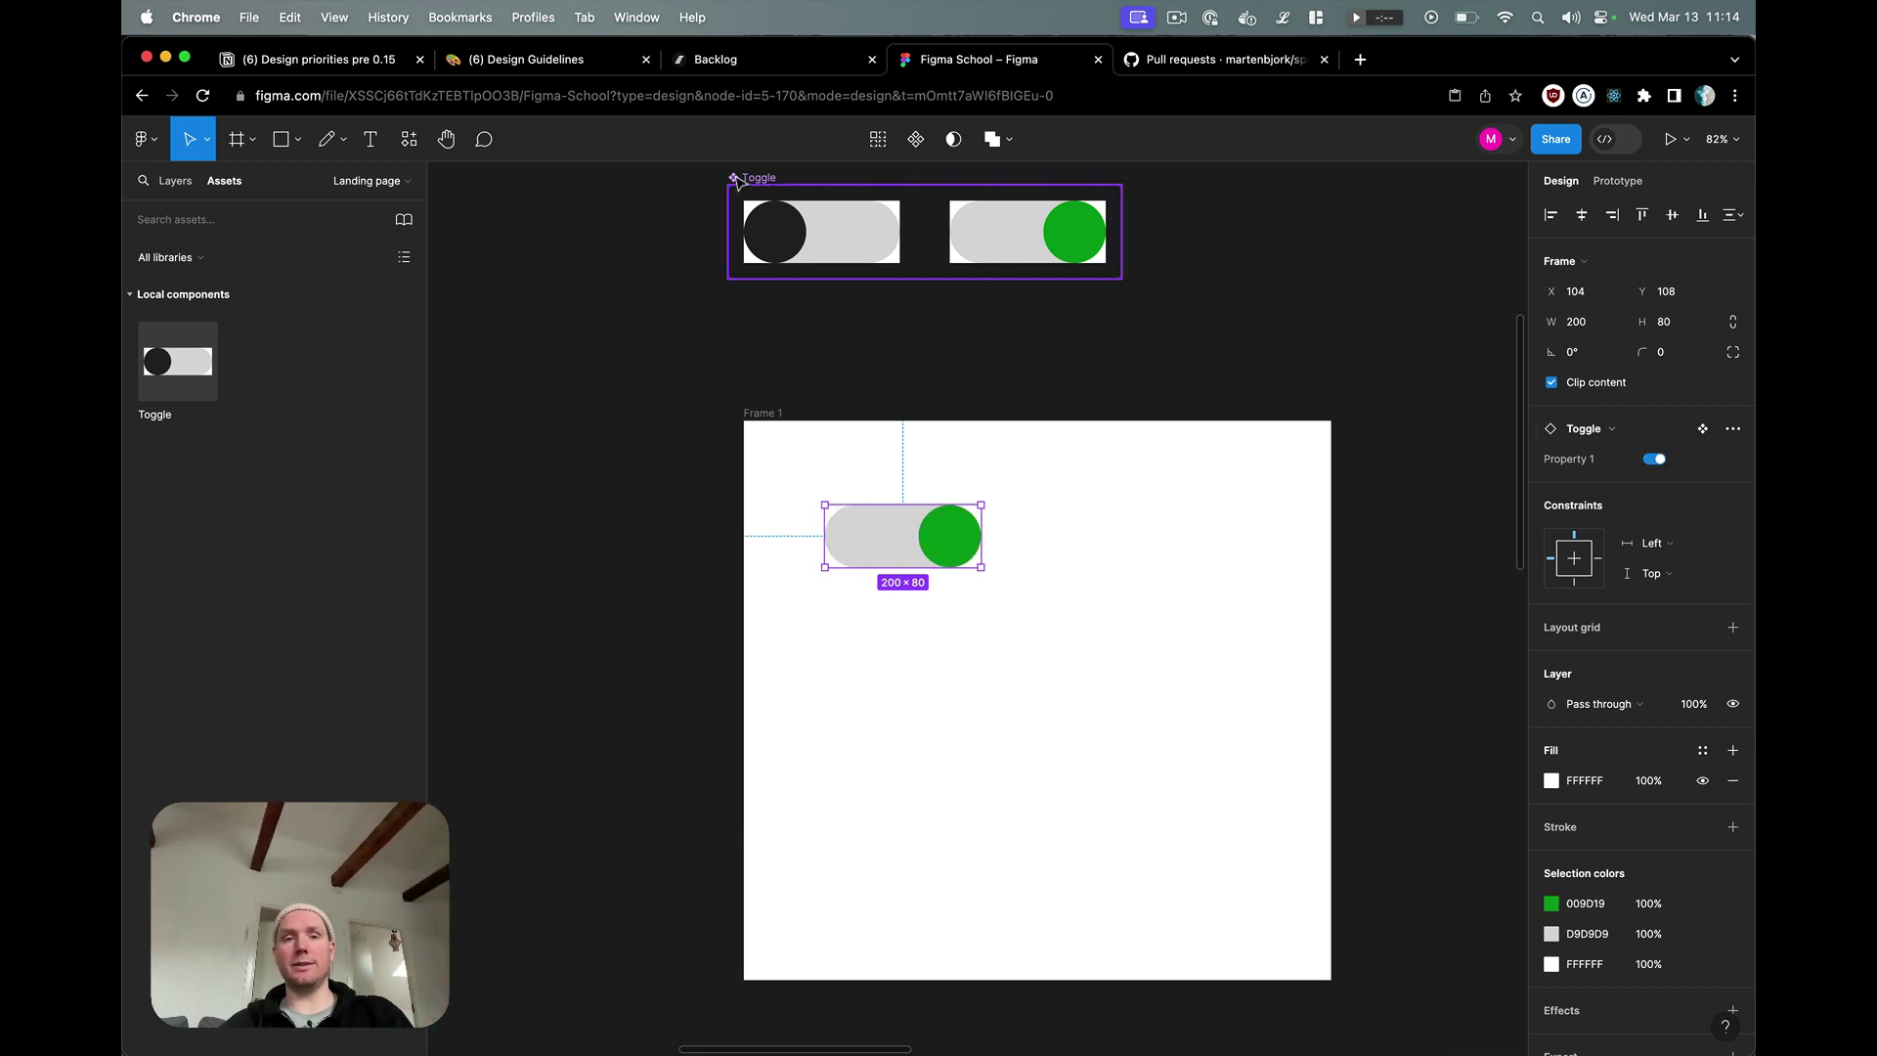
- Rename the Toggle component set's variant property Property 1 as Enabled
left_click(797, 227)
left_click(810, 233)
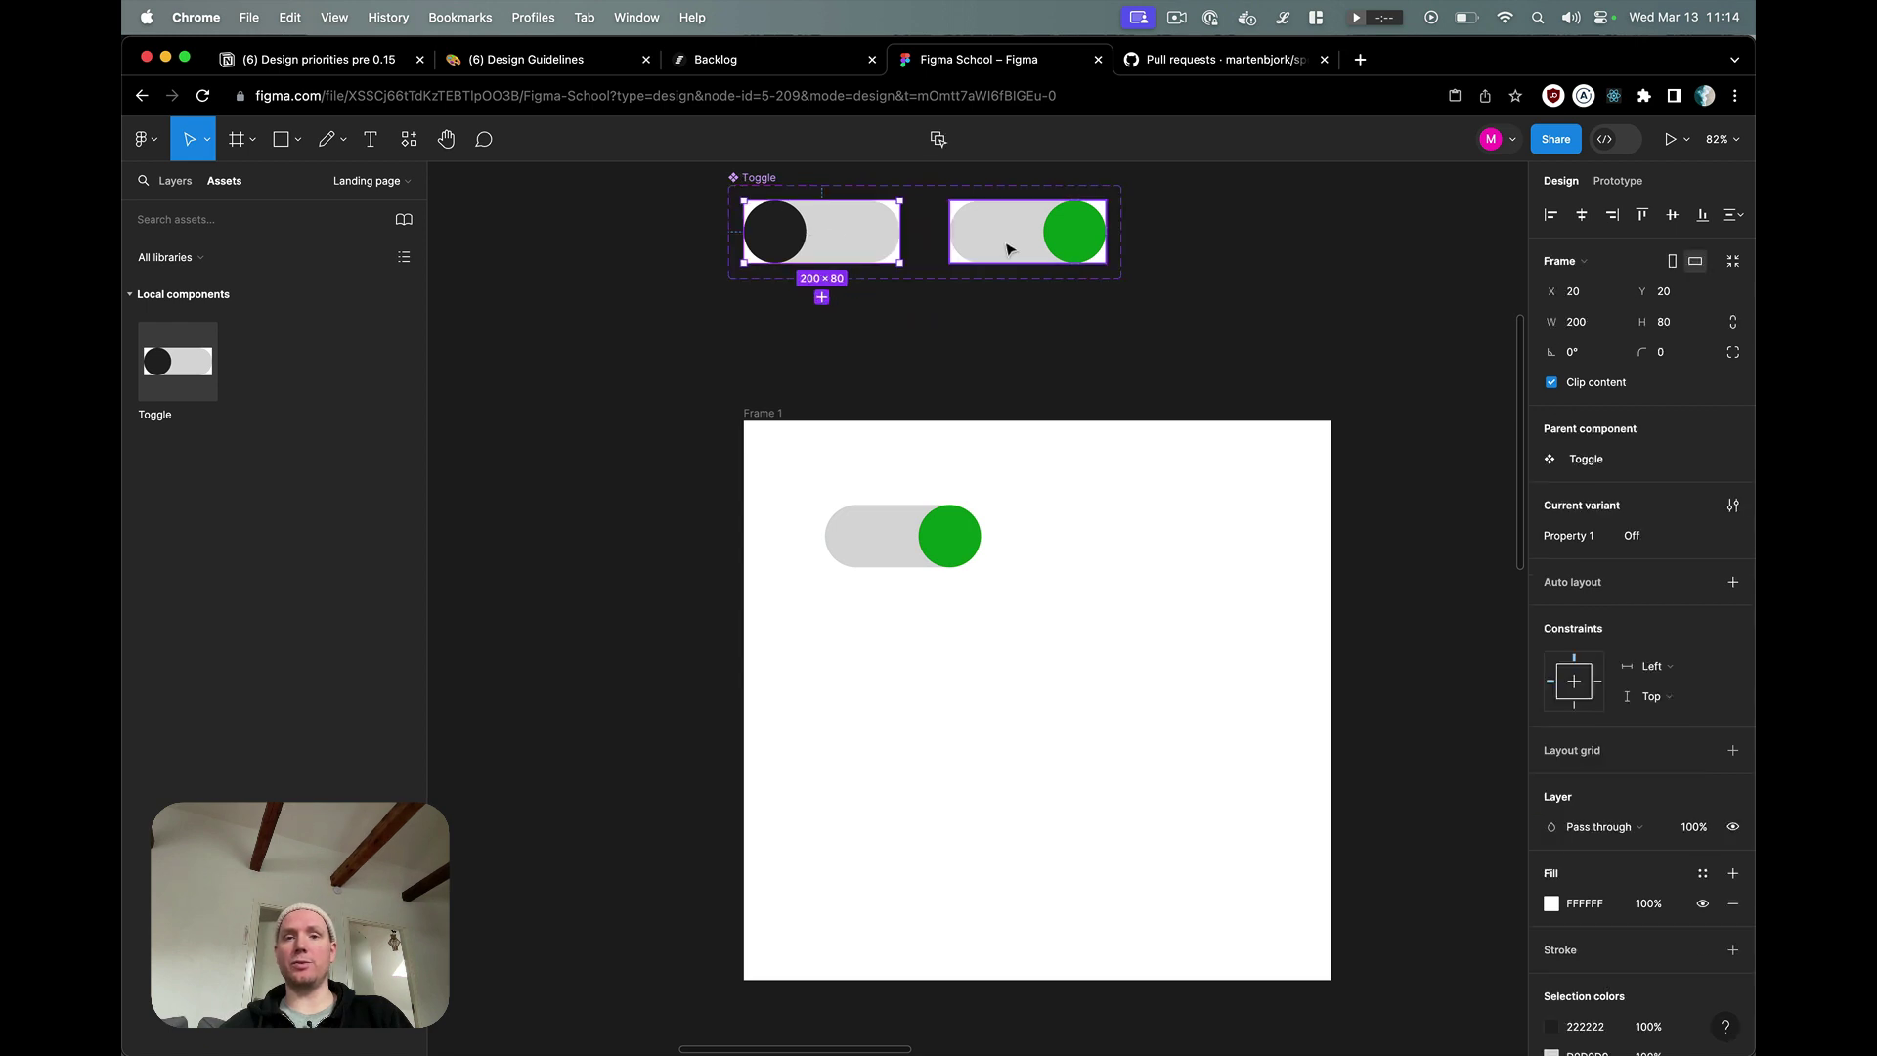
left_click(982, 247)
left_click(880, 246)
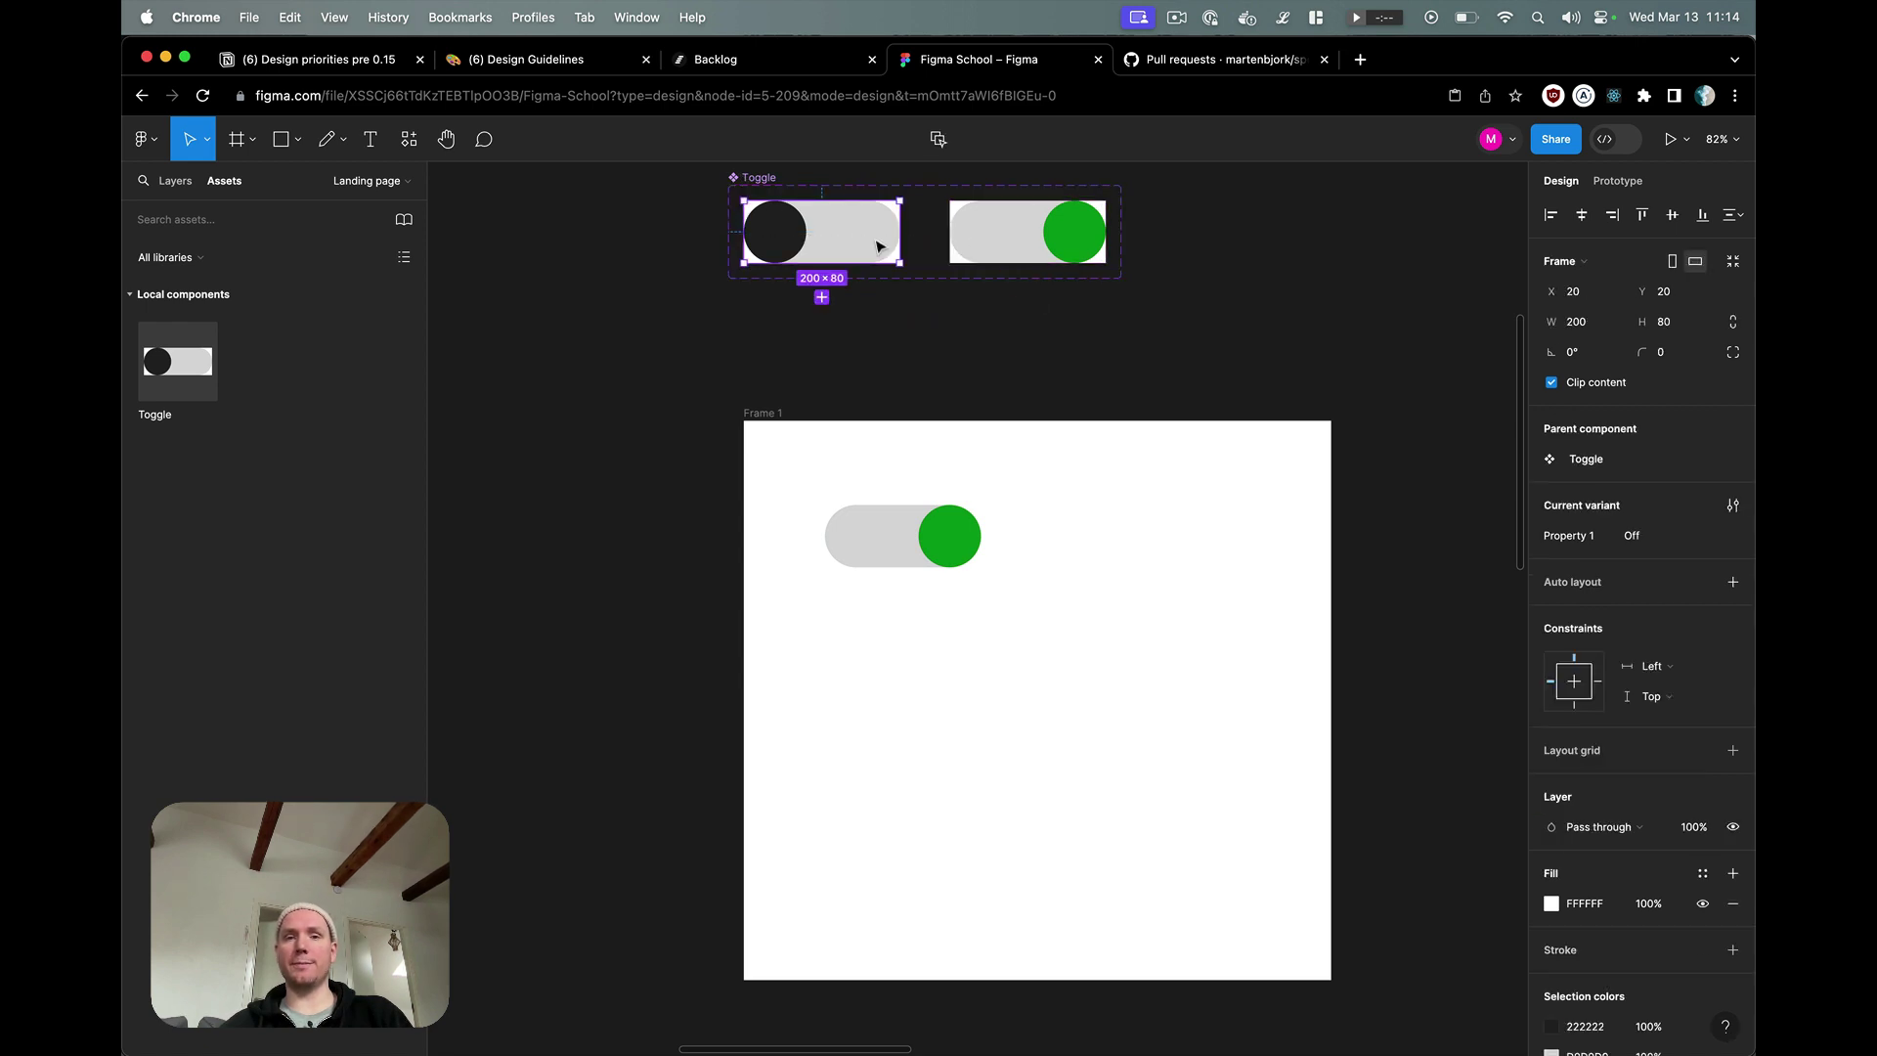
left_click(763, 180)
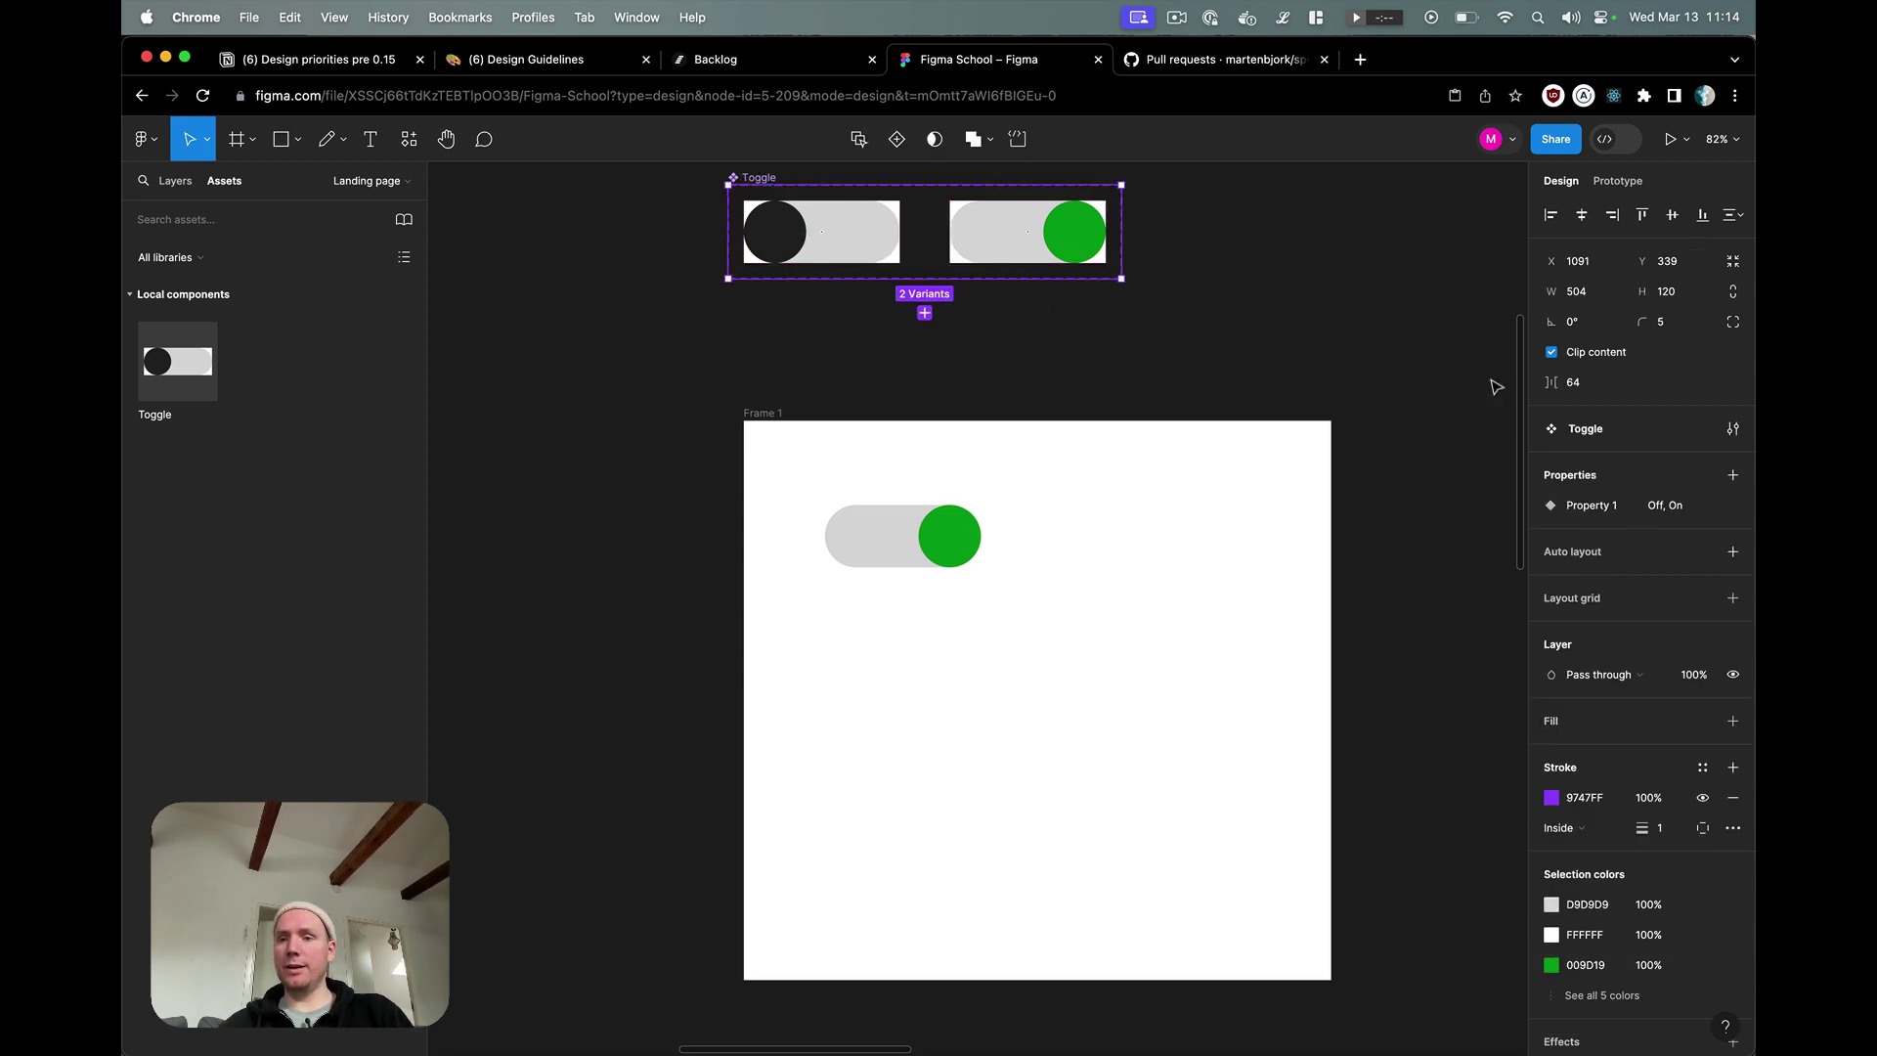
double_click(1591, 508)
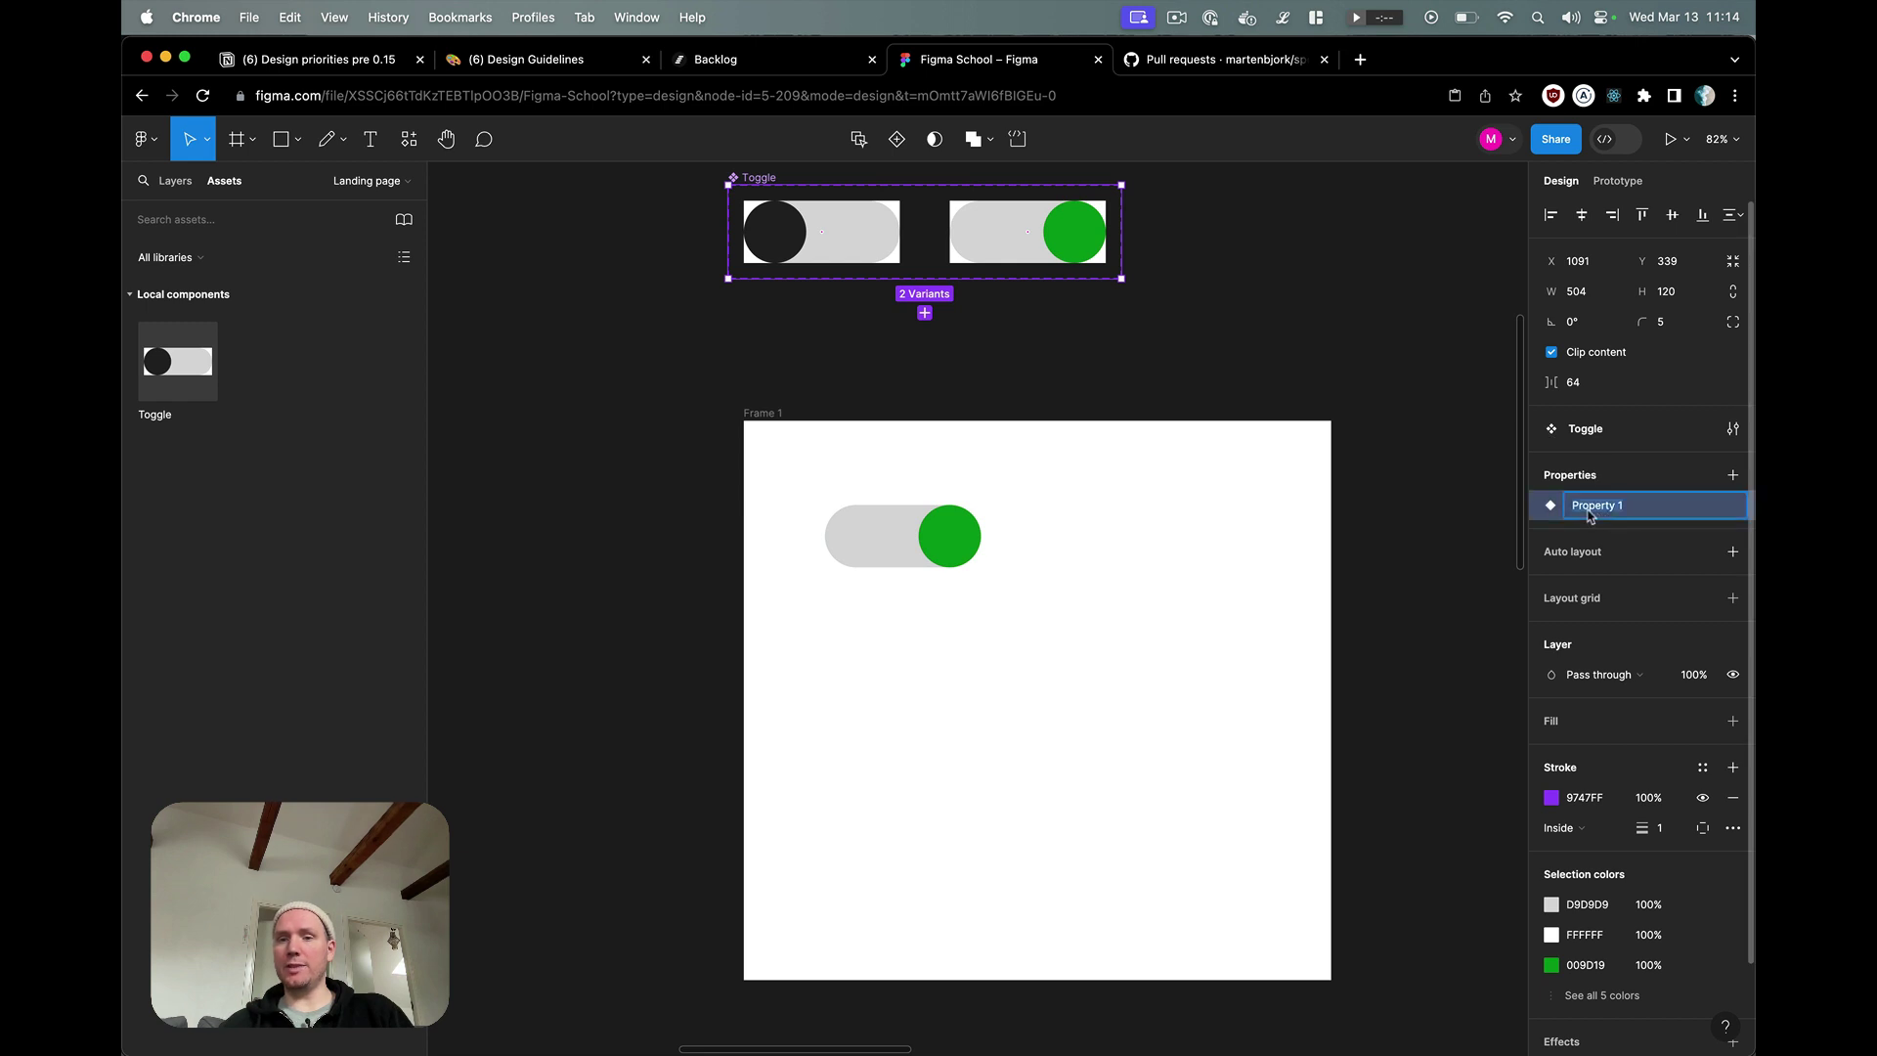
type("On")
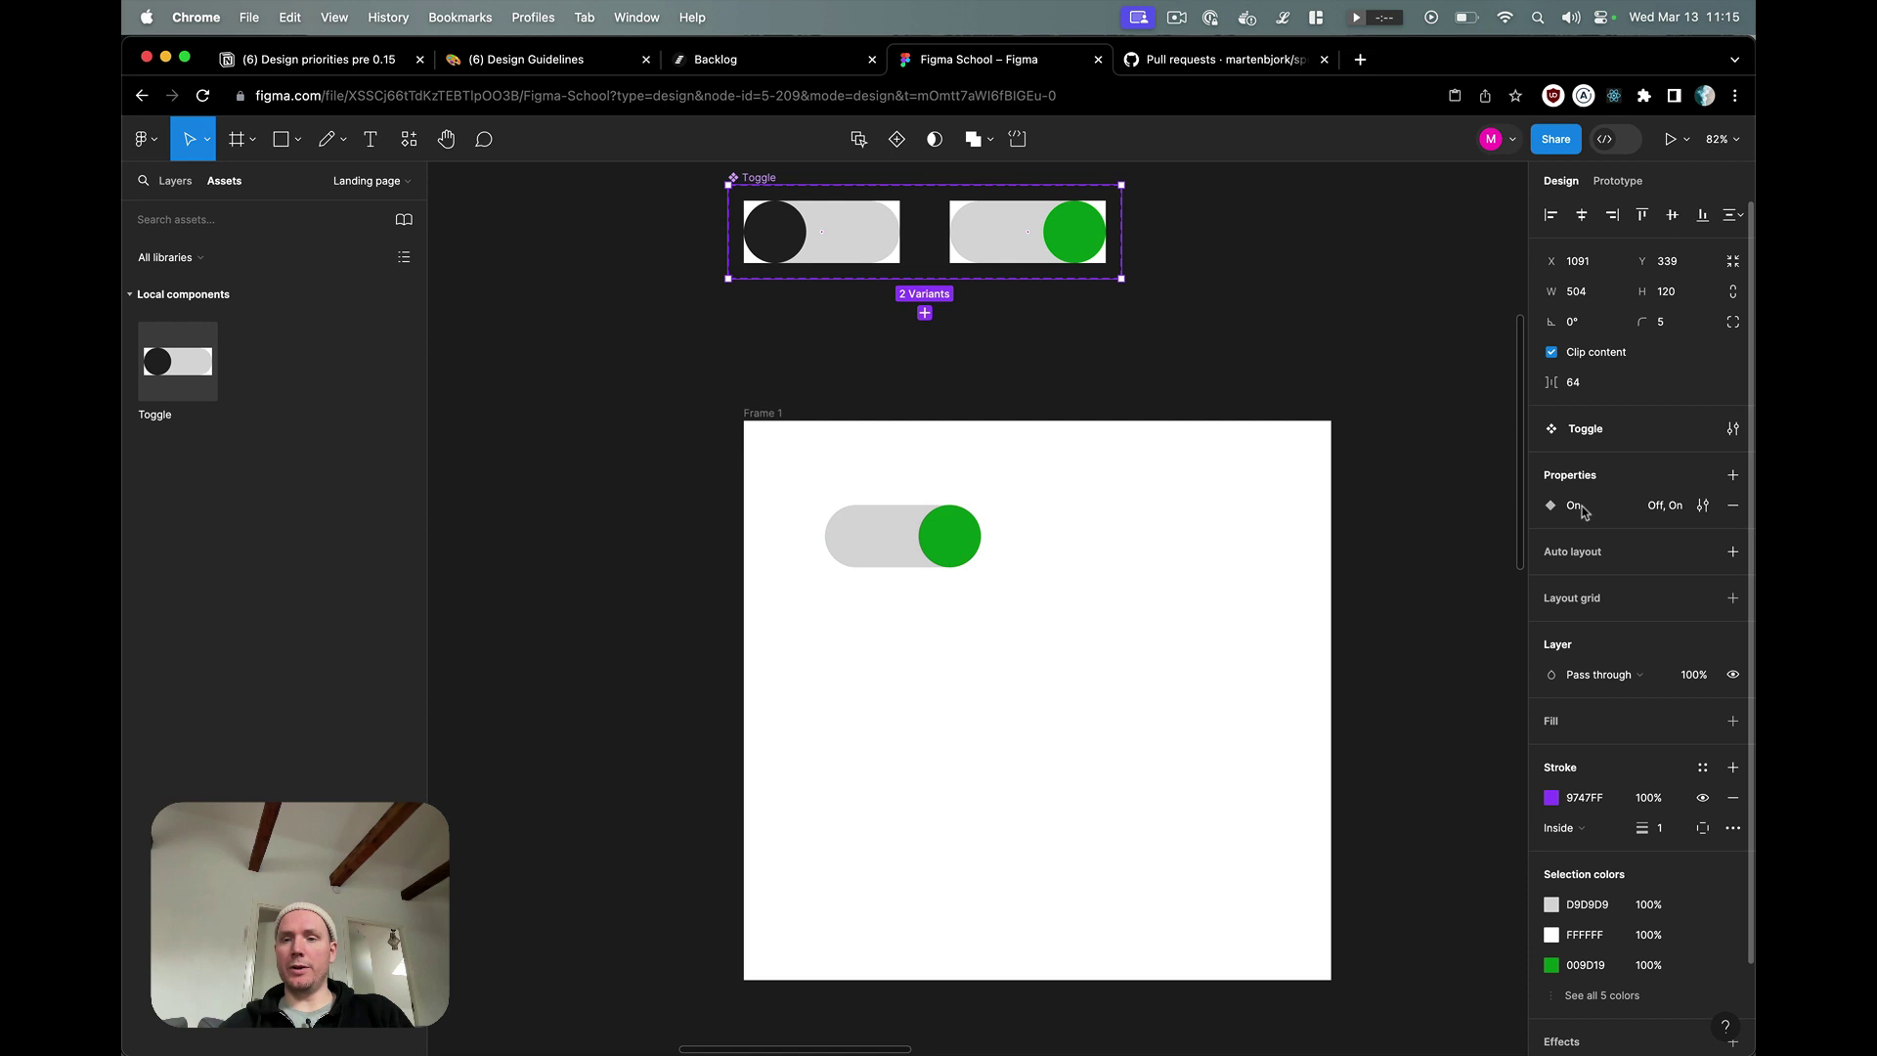
key("BackSpace")
type("En")
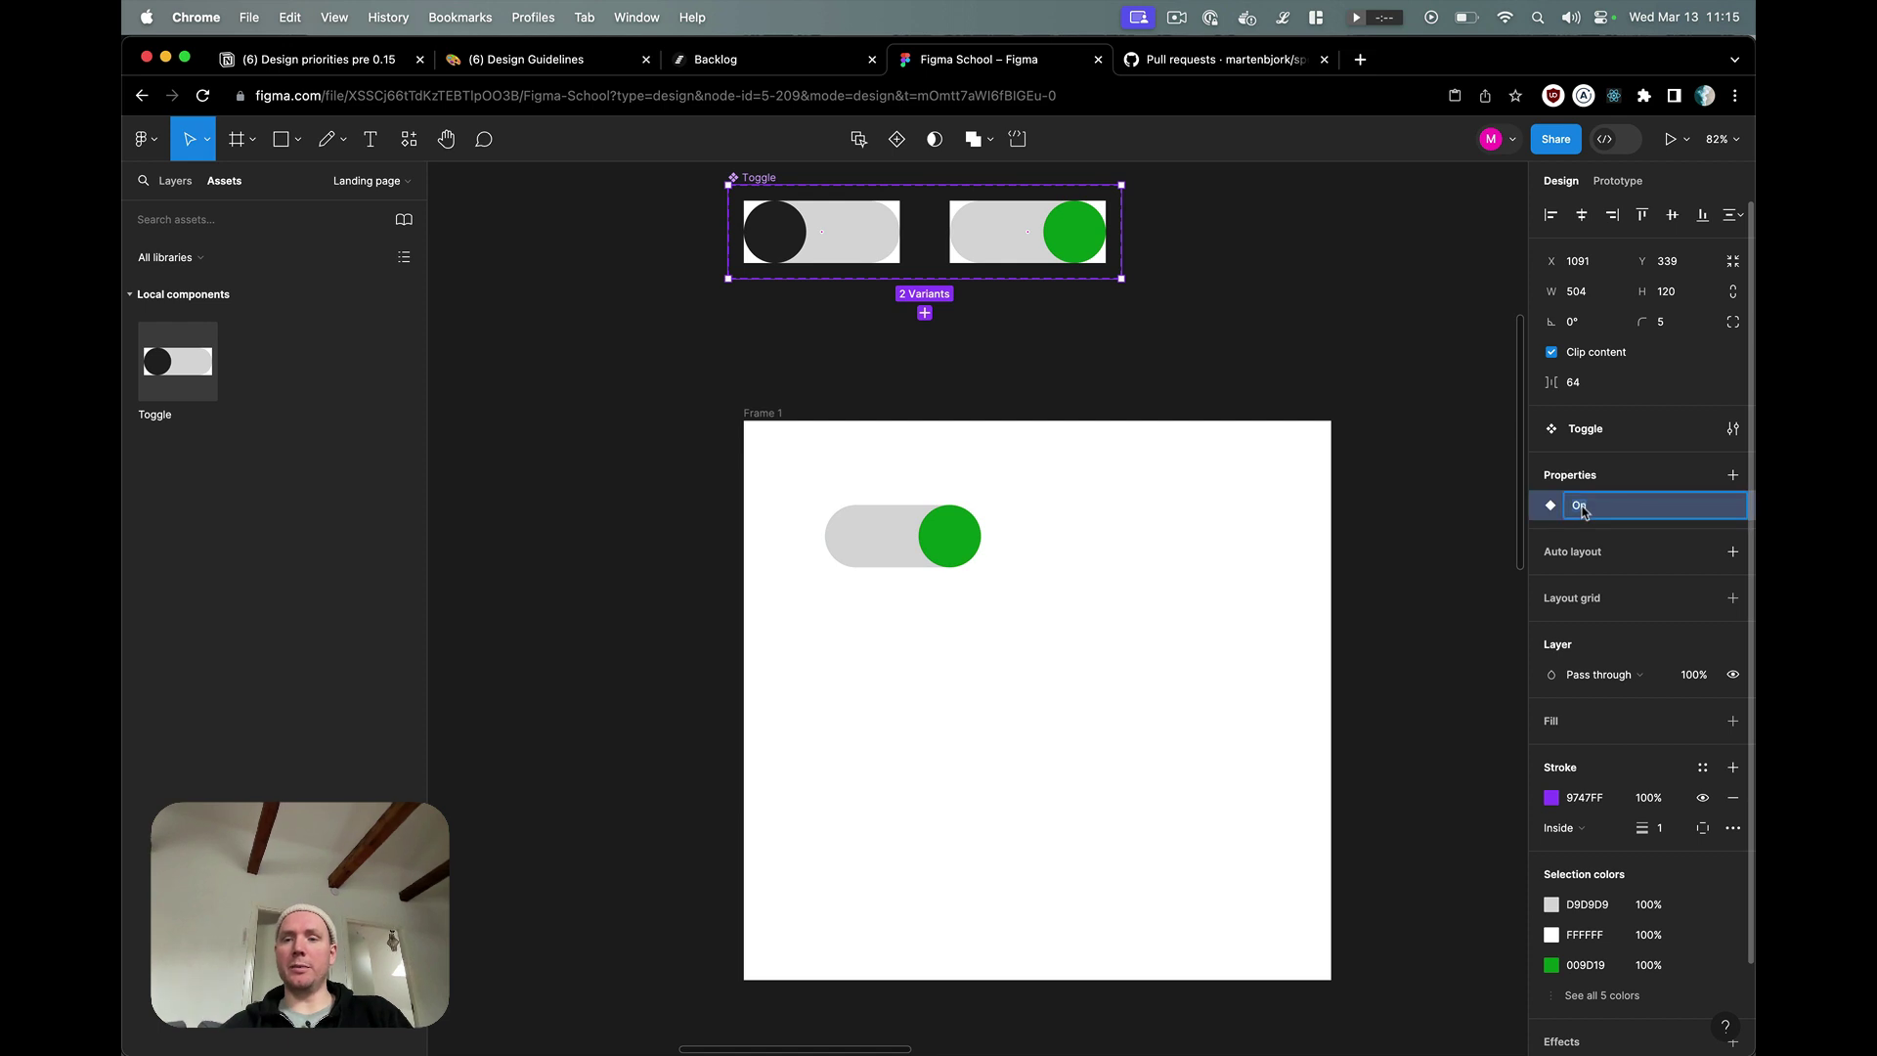
type("abled")
key("Return")
left_click(1226, 601)
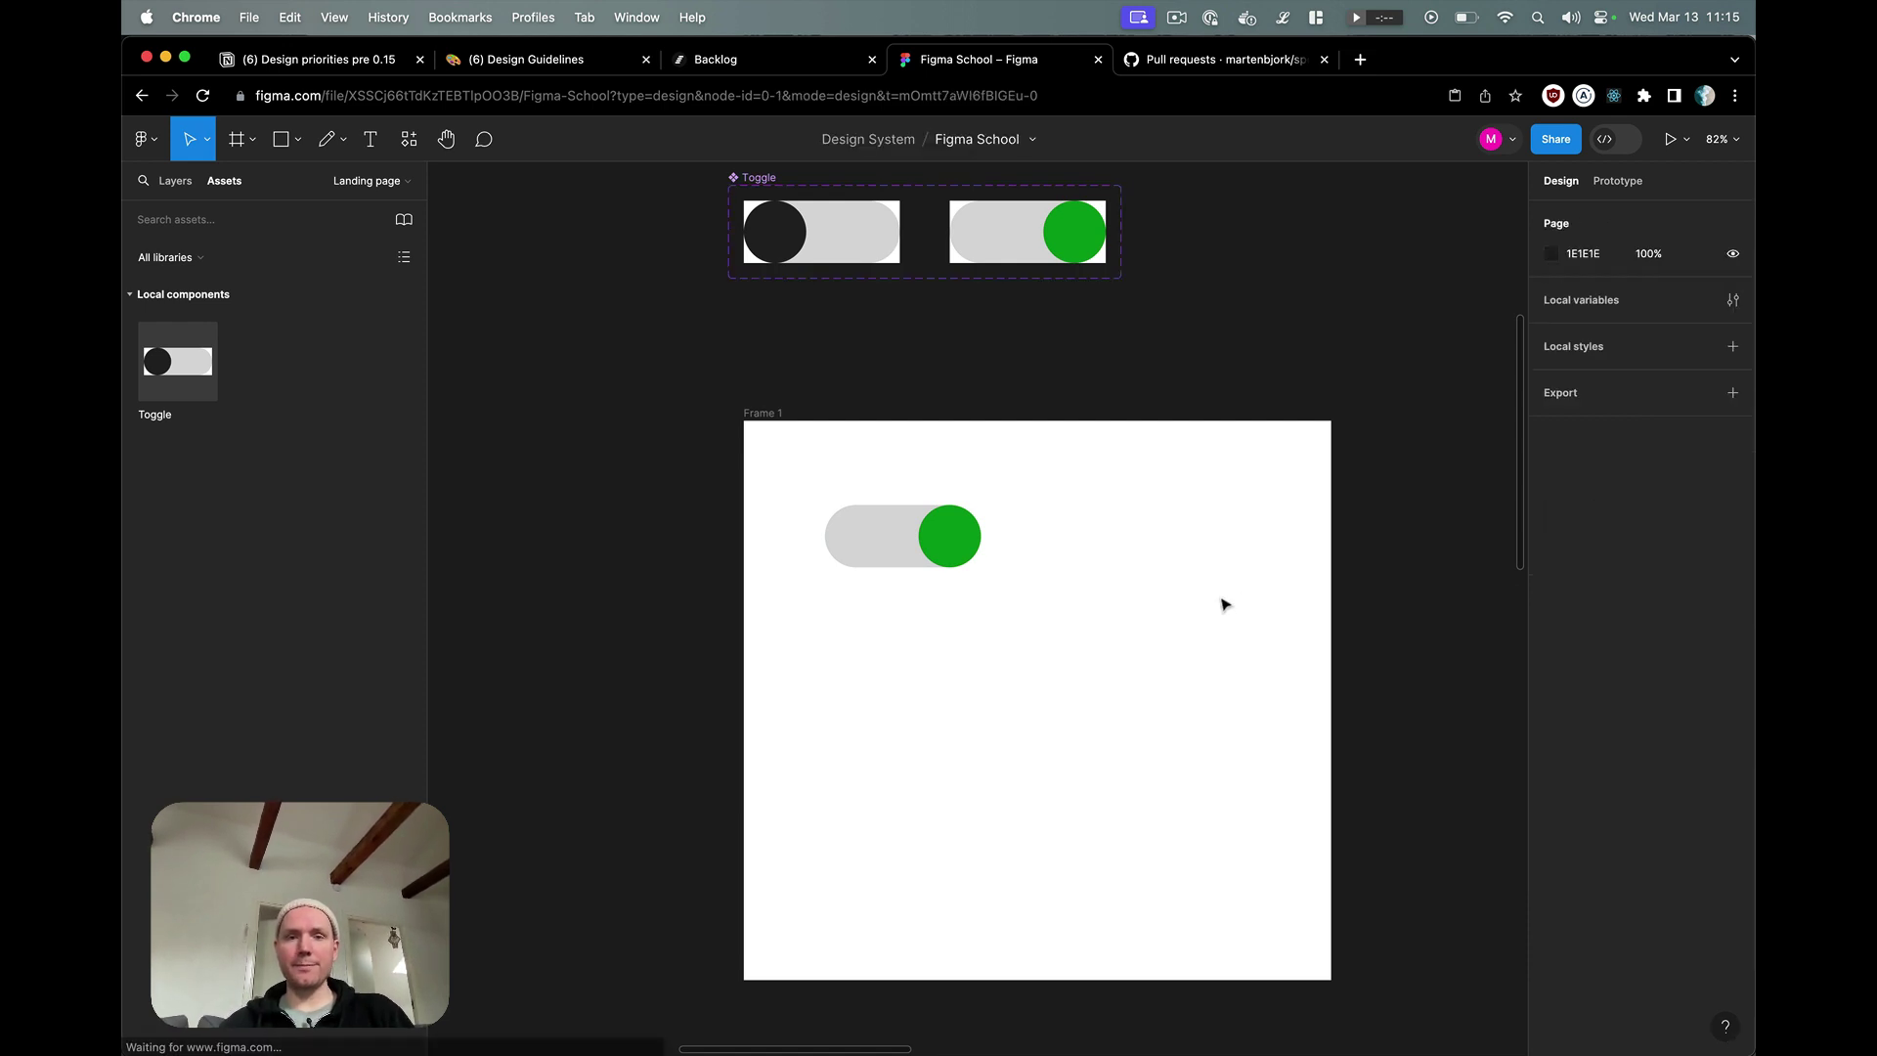
- Test the toggle instance in Frame 1 by repeatedly switching its Enabled property off and back on
left_click(953, 543)
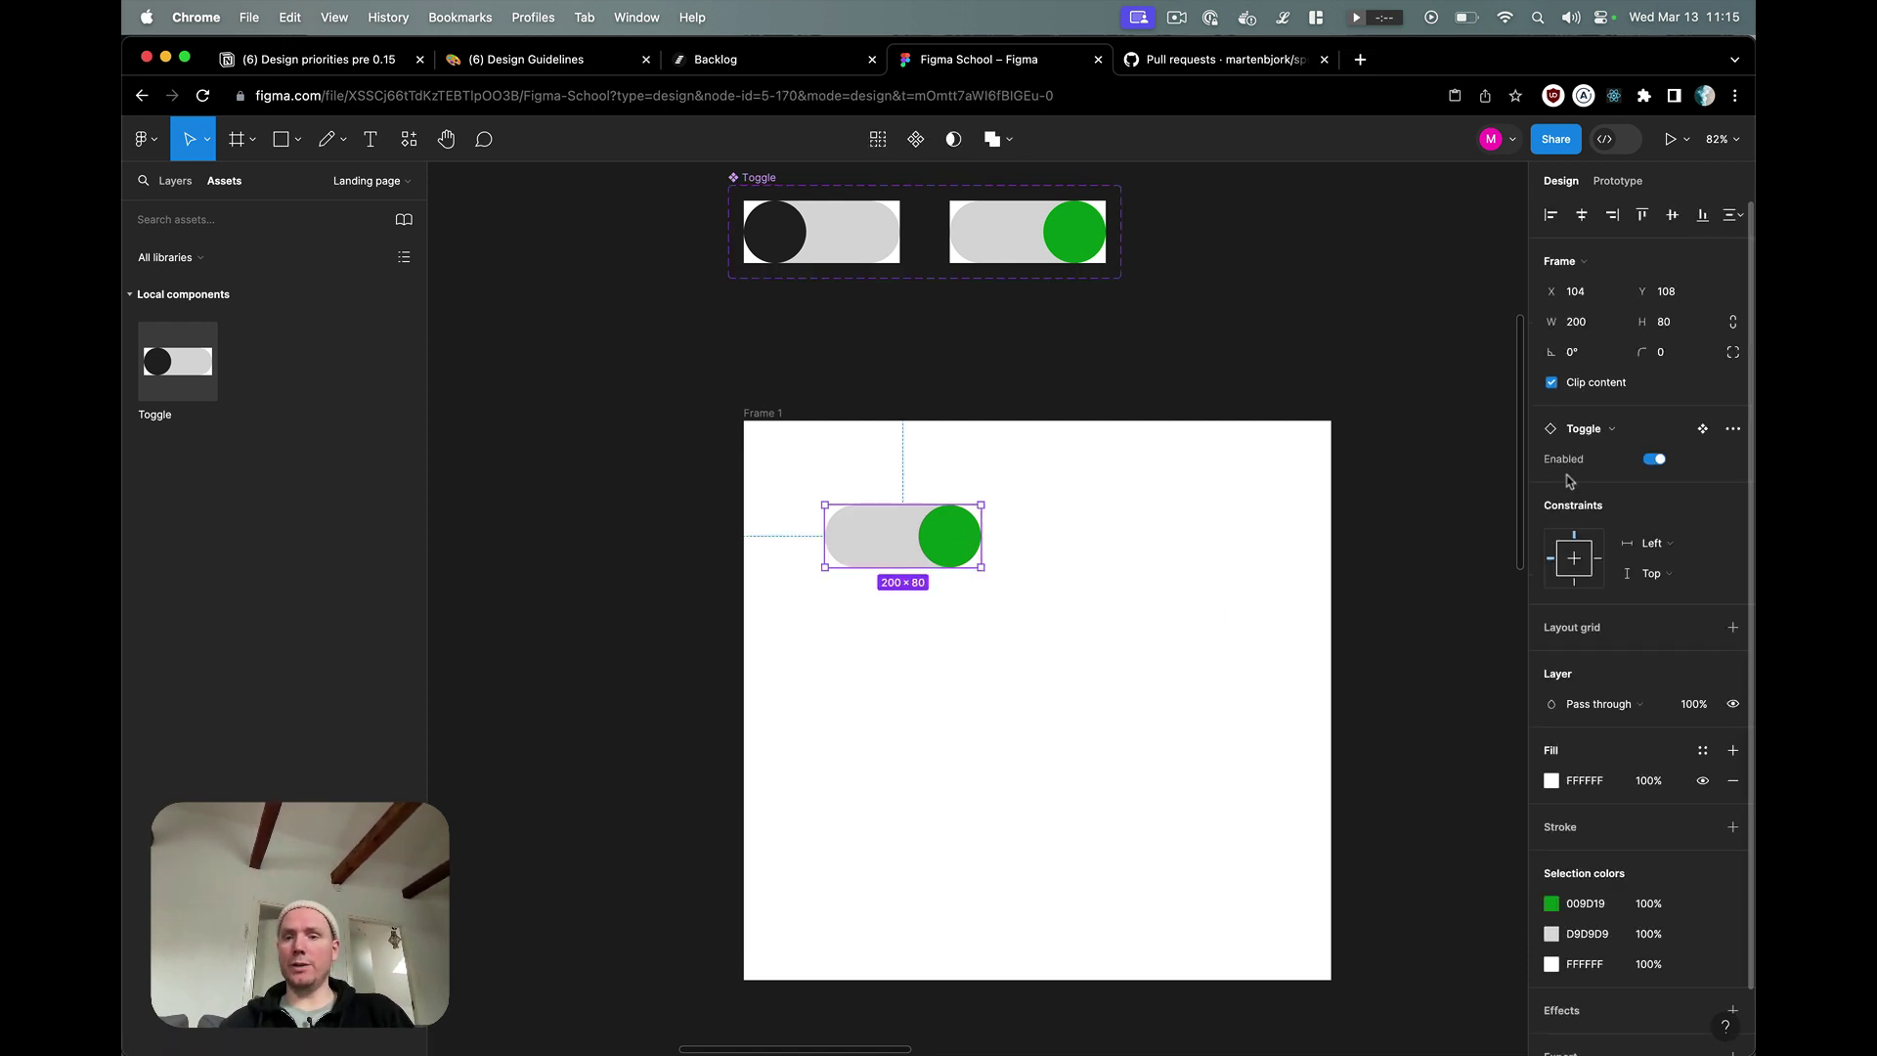
left_click(1656, 462)
left_click(1656, 461)
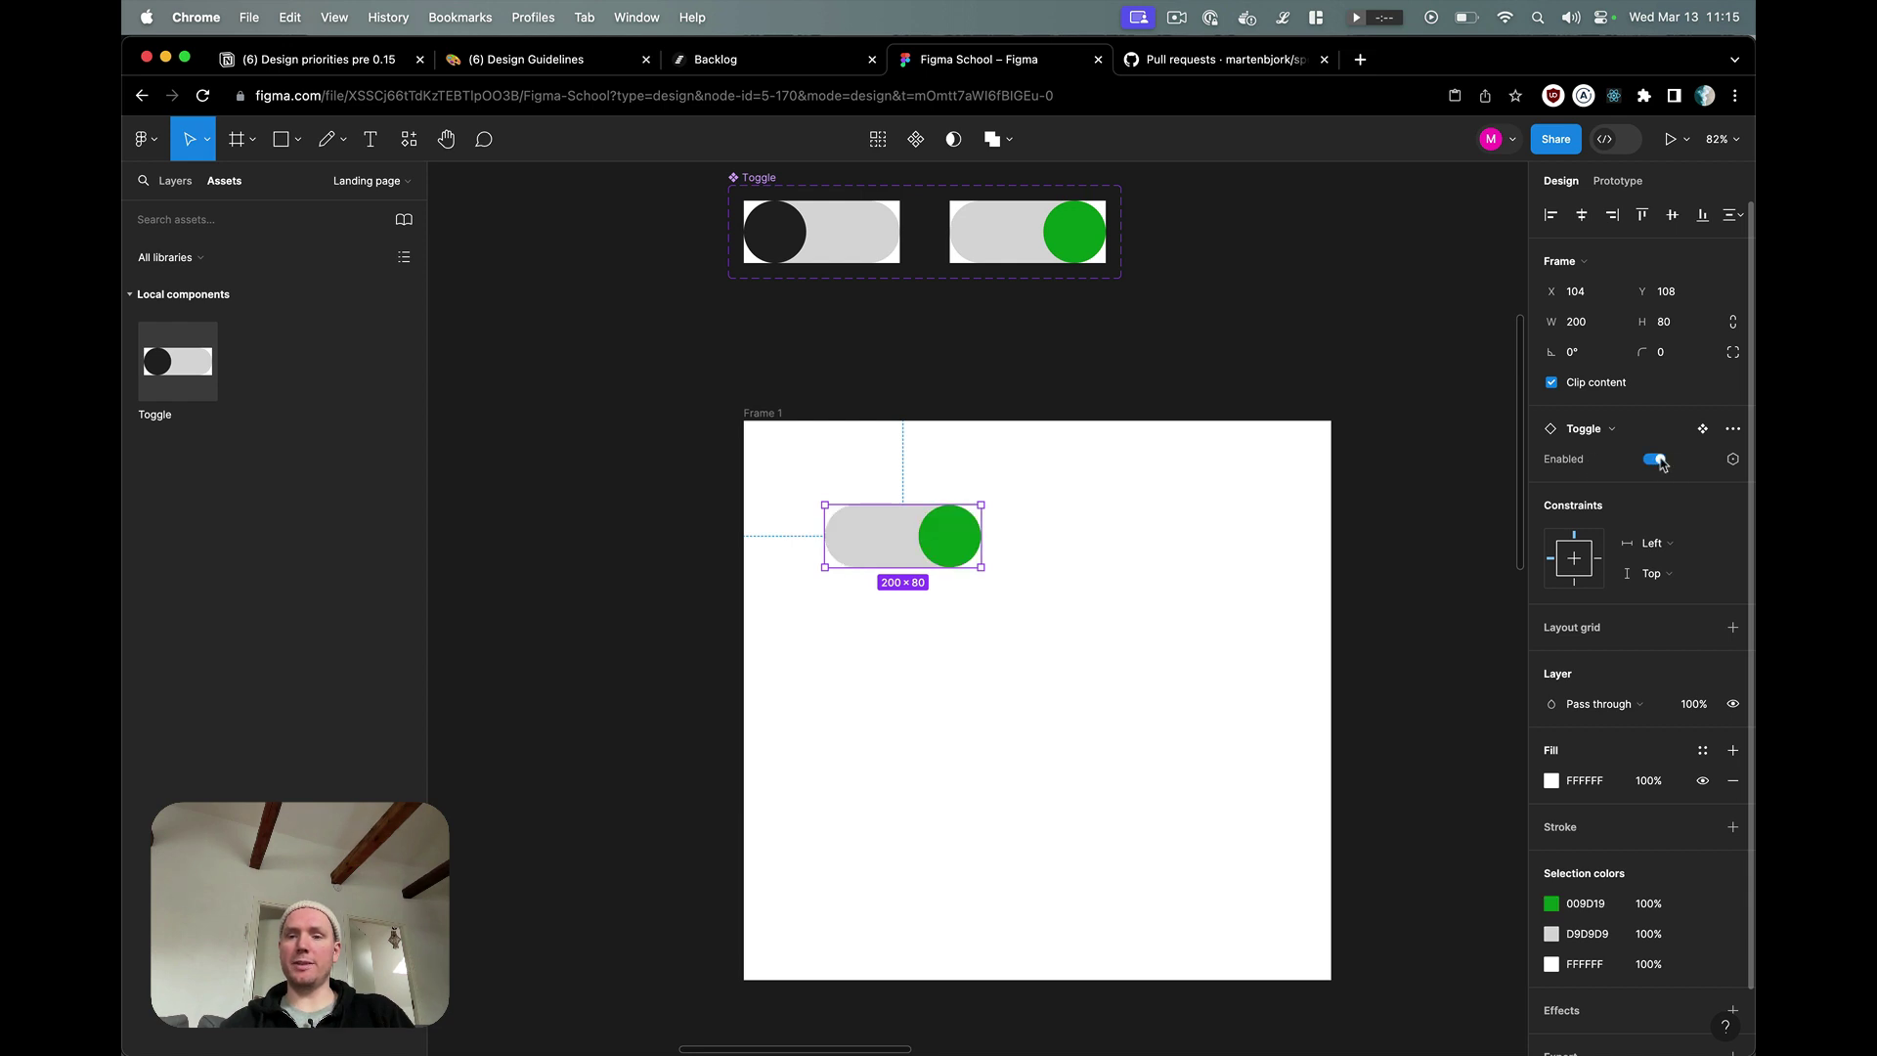
left_click(1656, 461)
left_click(1655, 461)
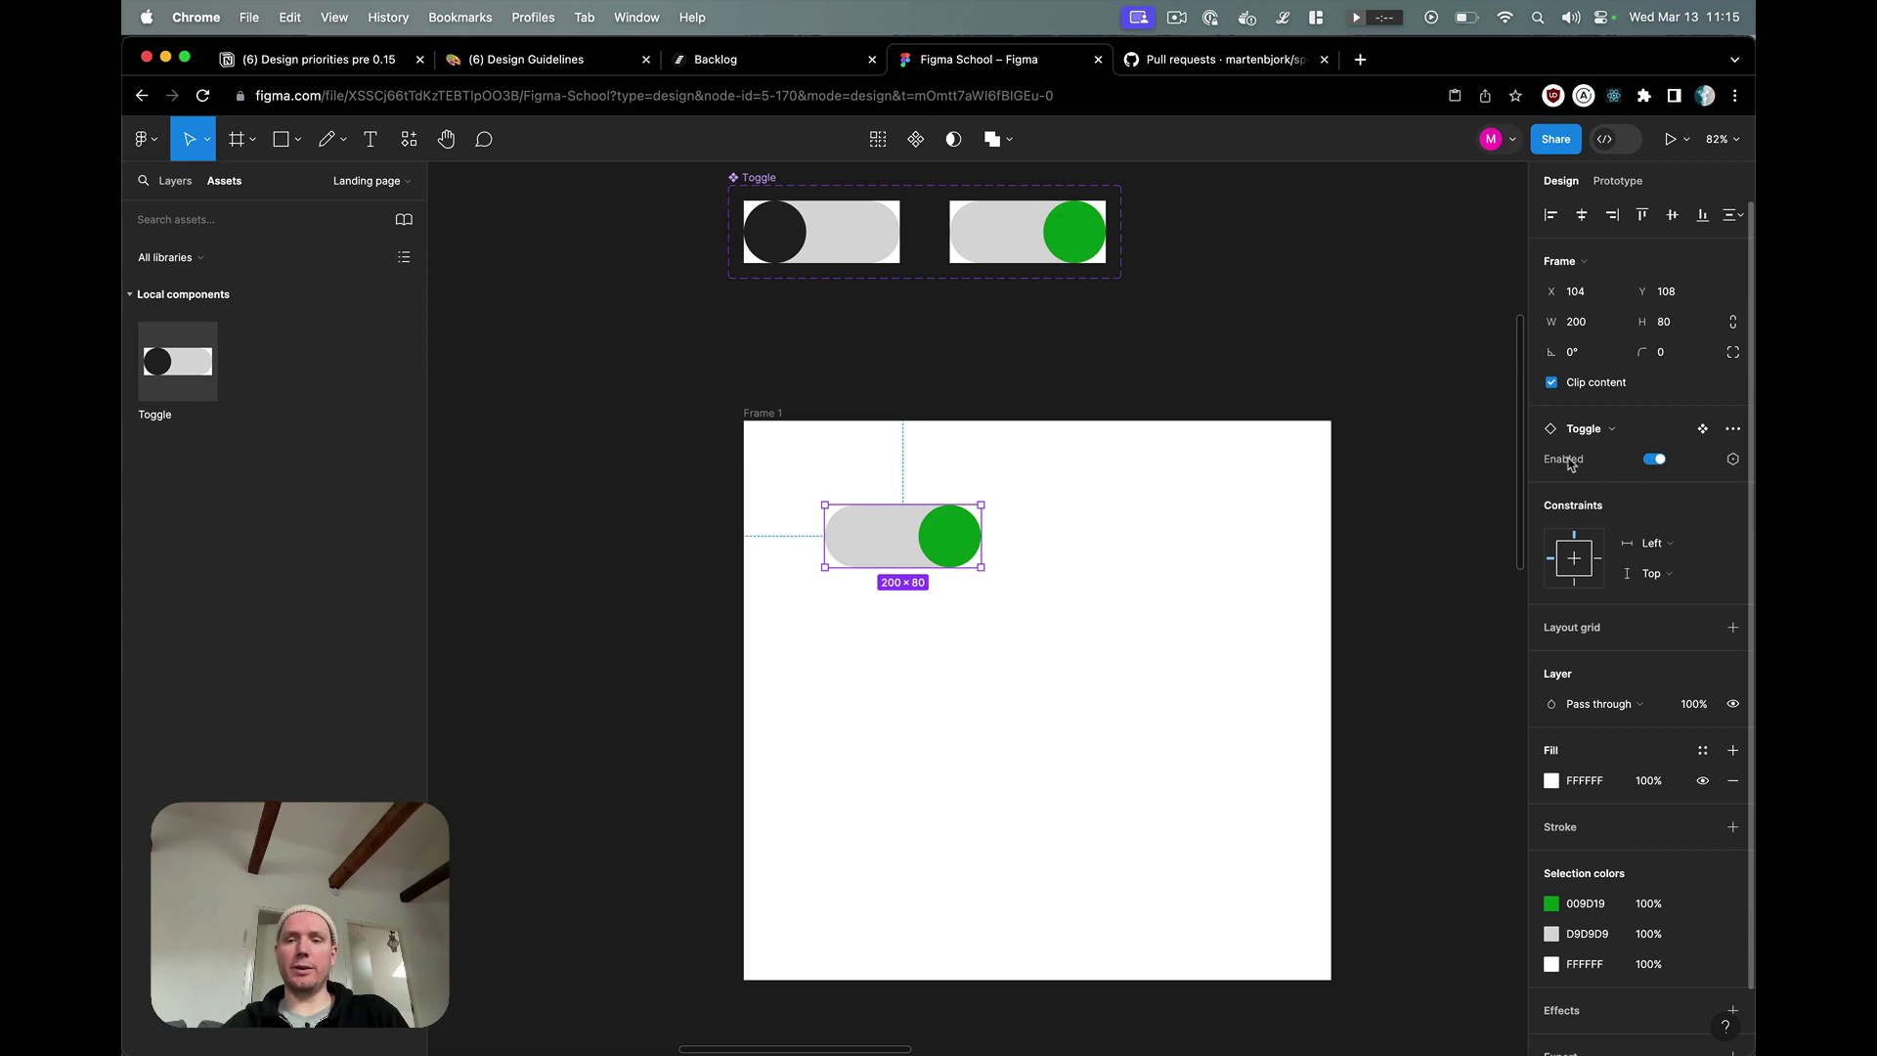
left_click(1656, 461)
left_click(1655, 461)
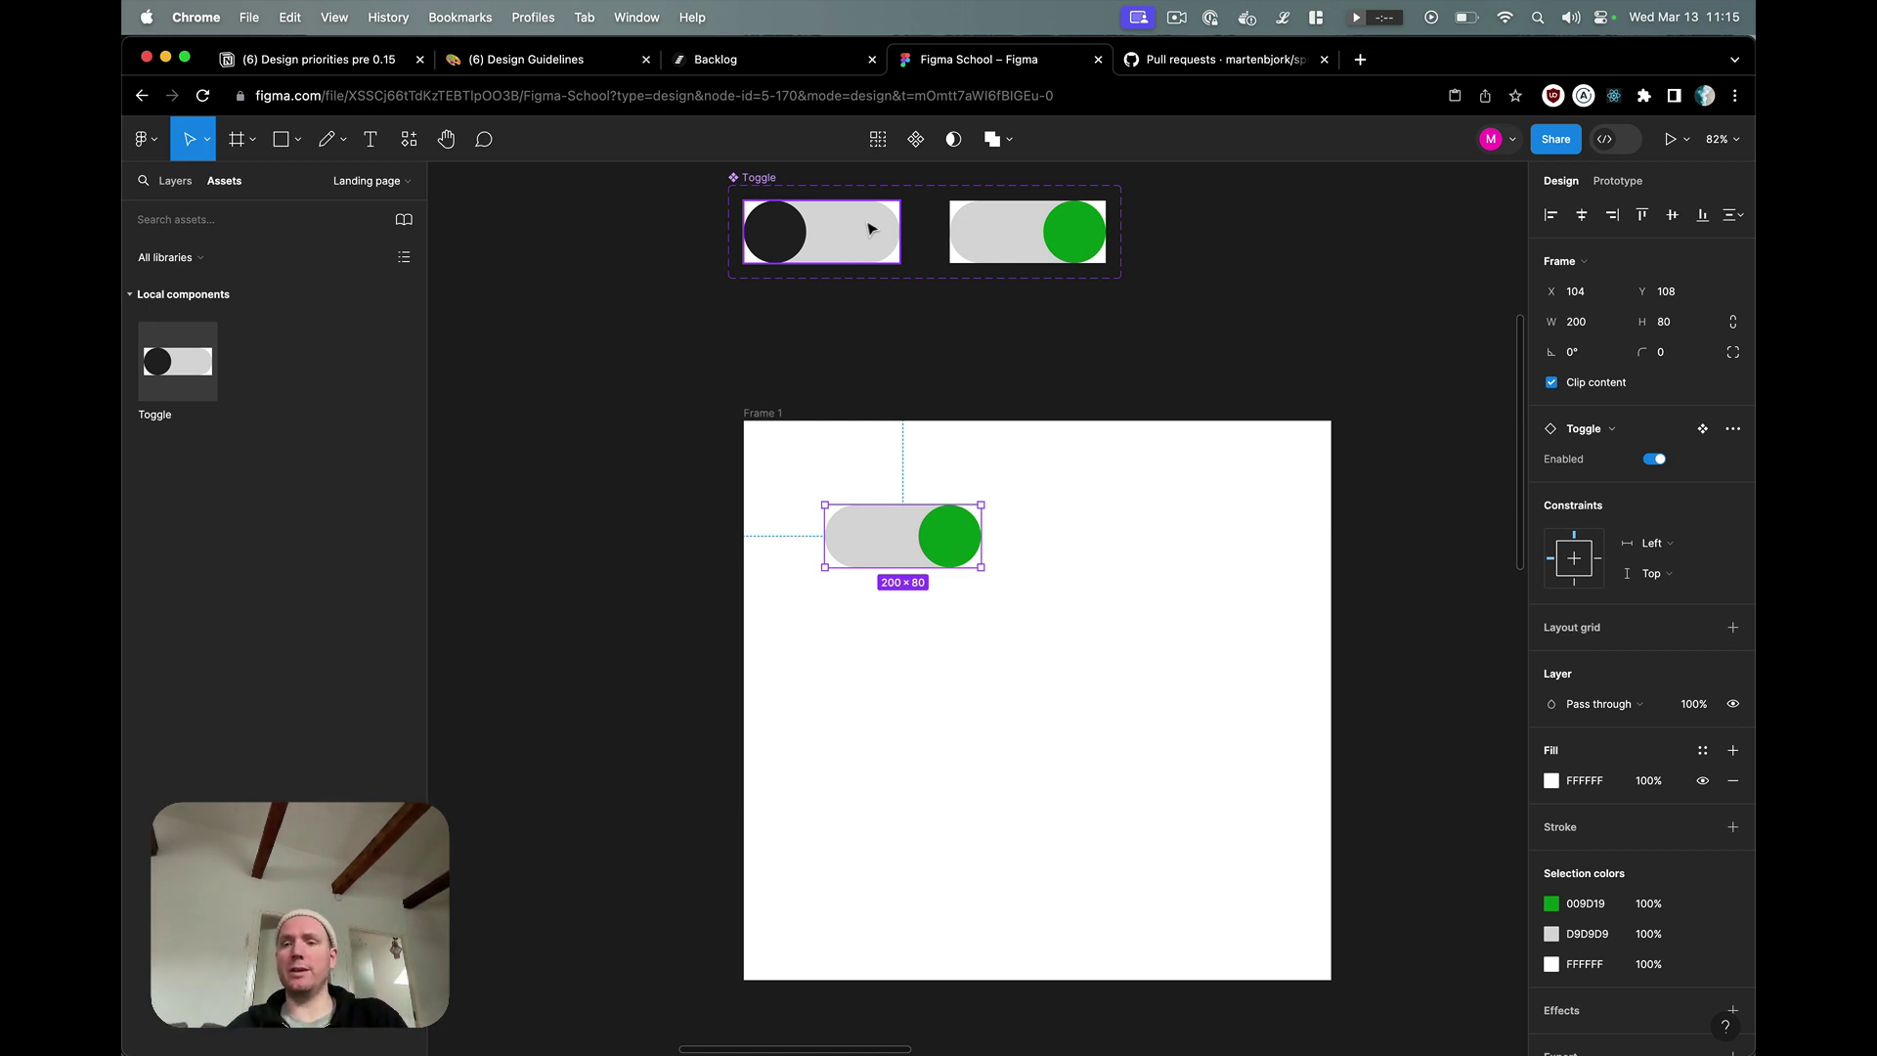
left_click(1732, 431)
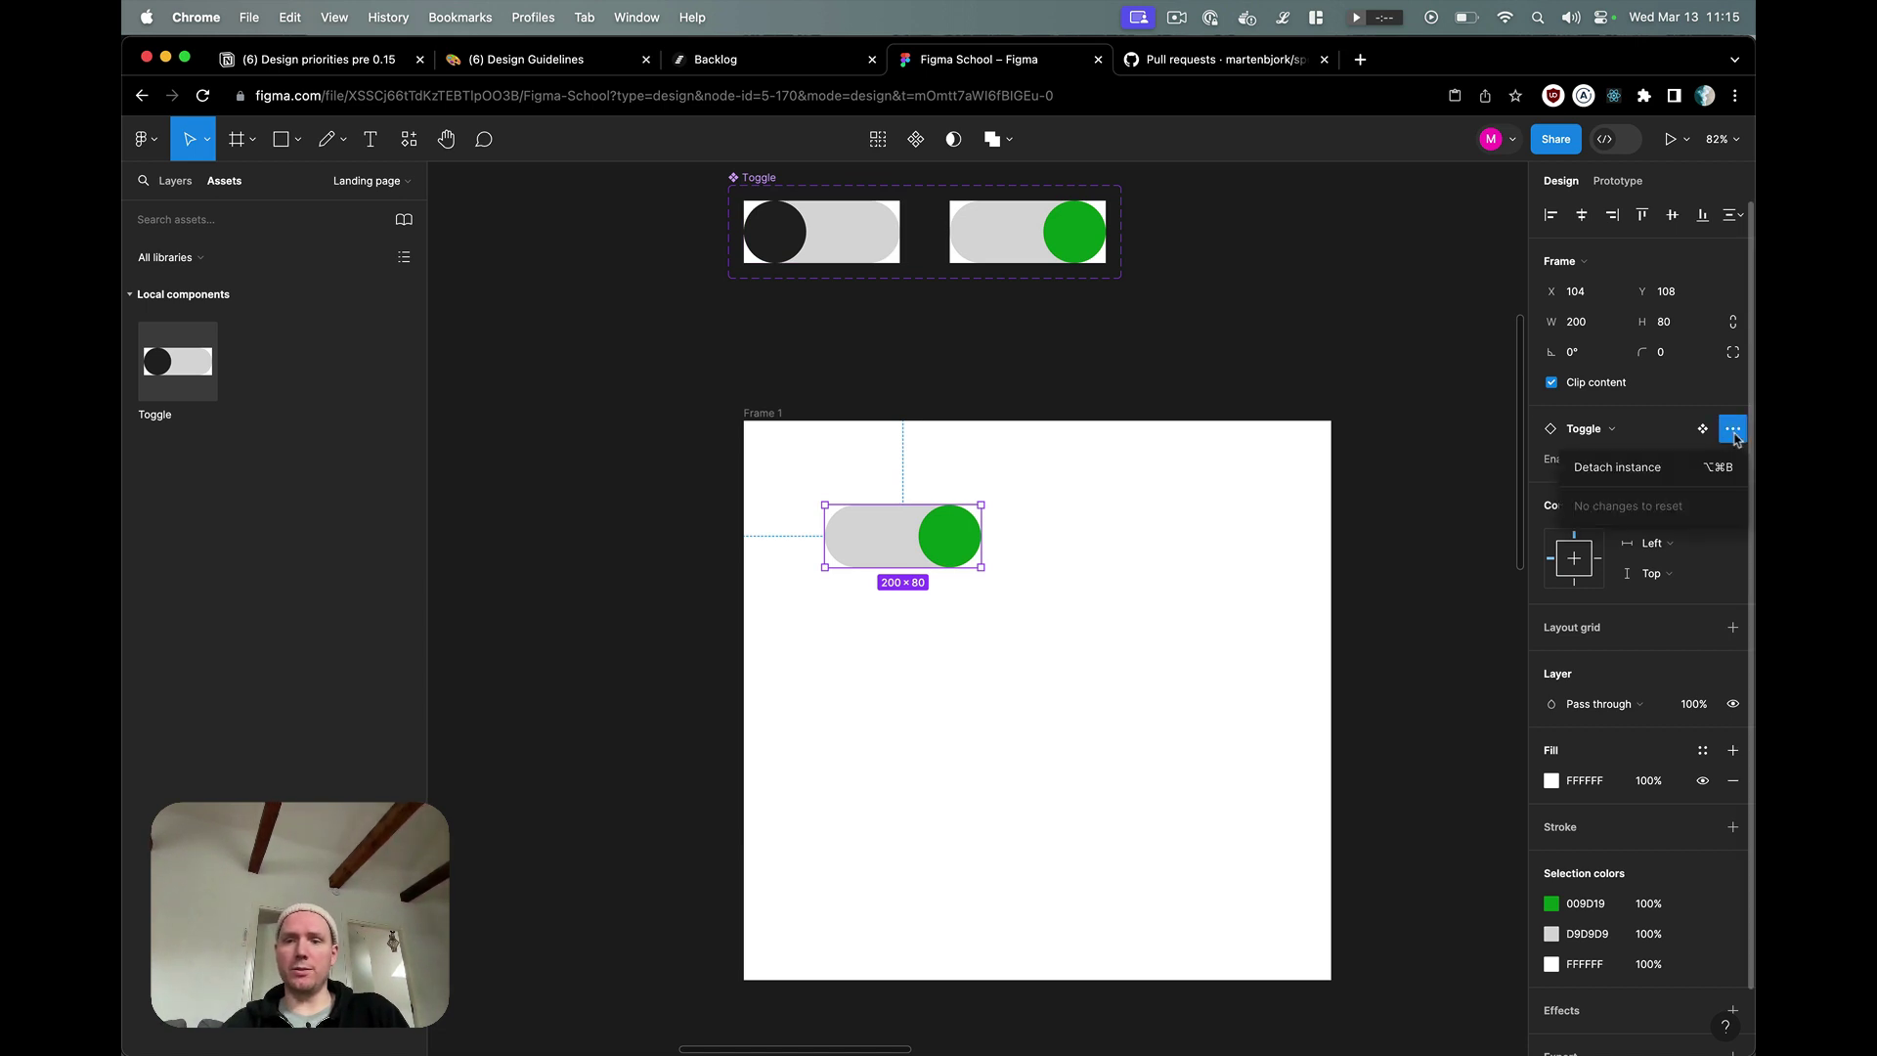
left_click(1388, 364)
scroll(1394, 366, "up", 3)
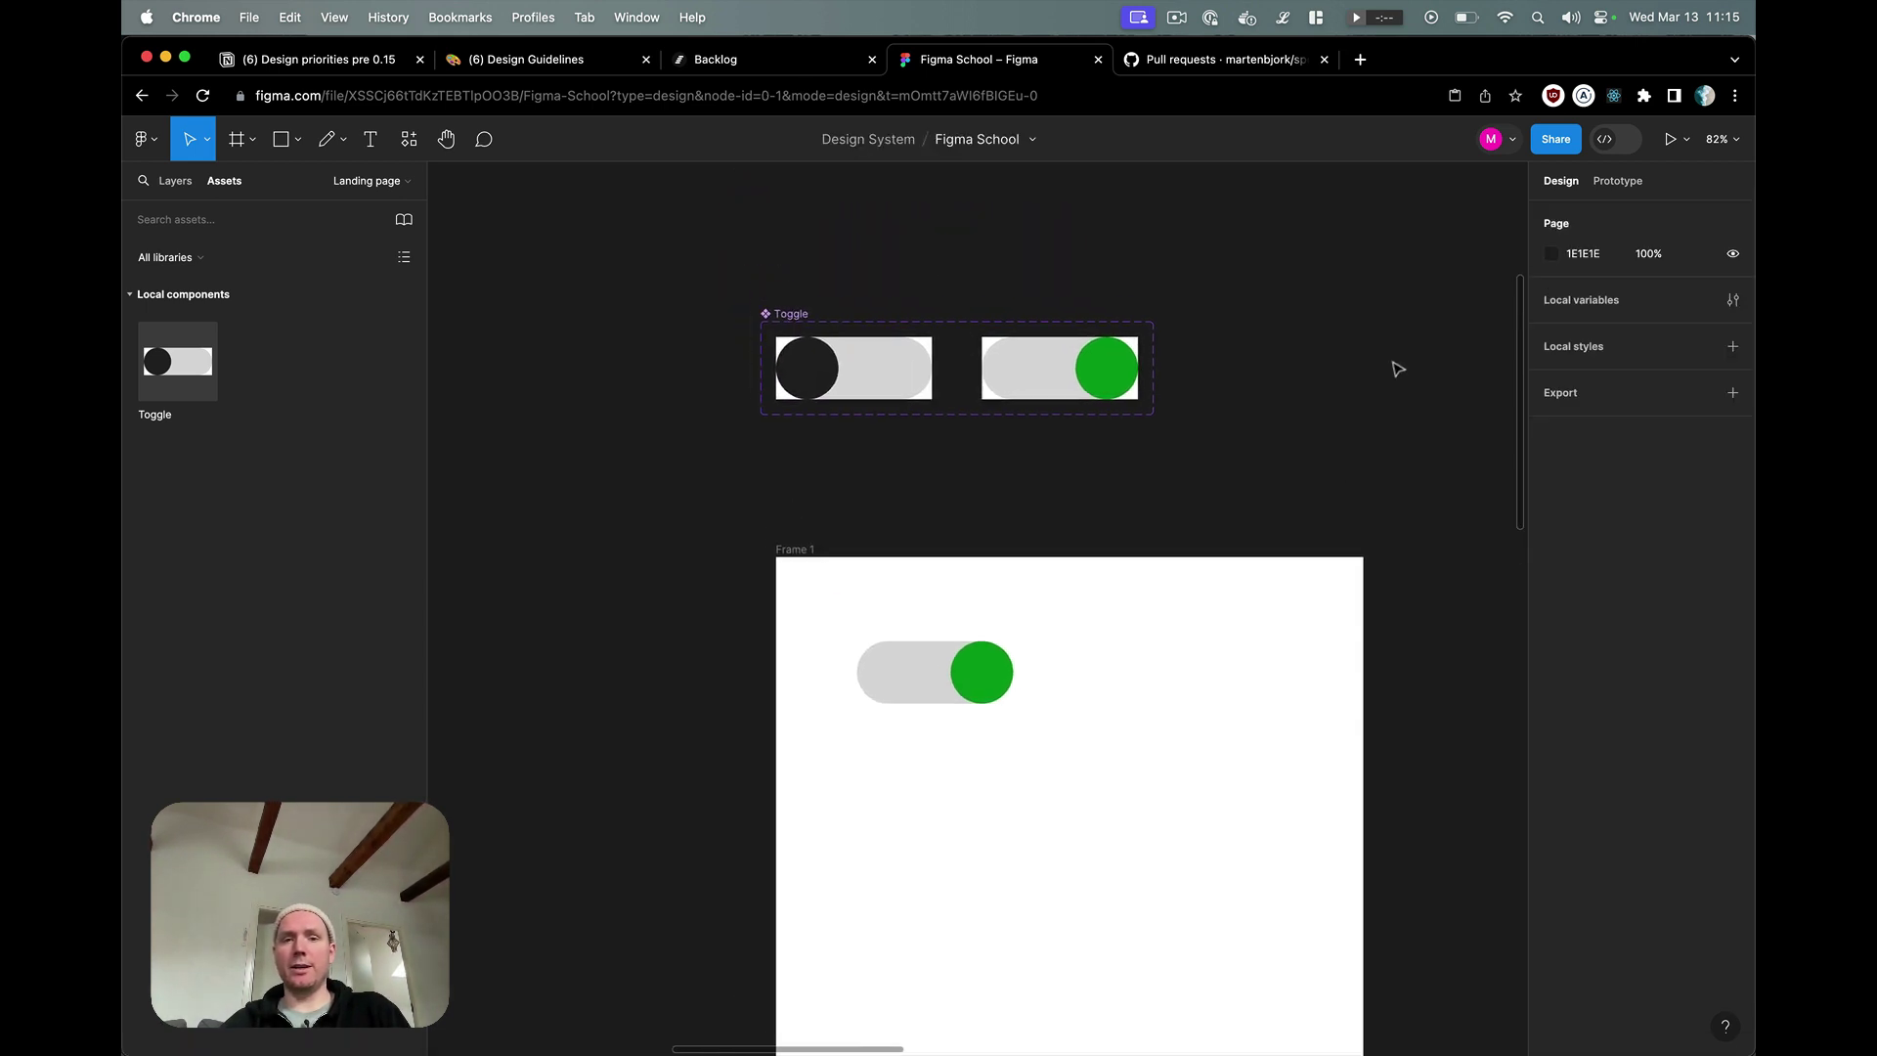
scroll(1396, 366, "down", 2)
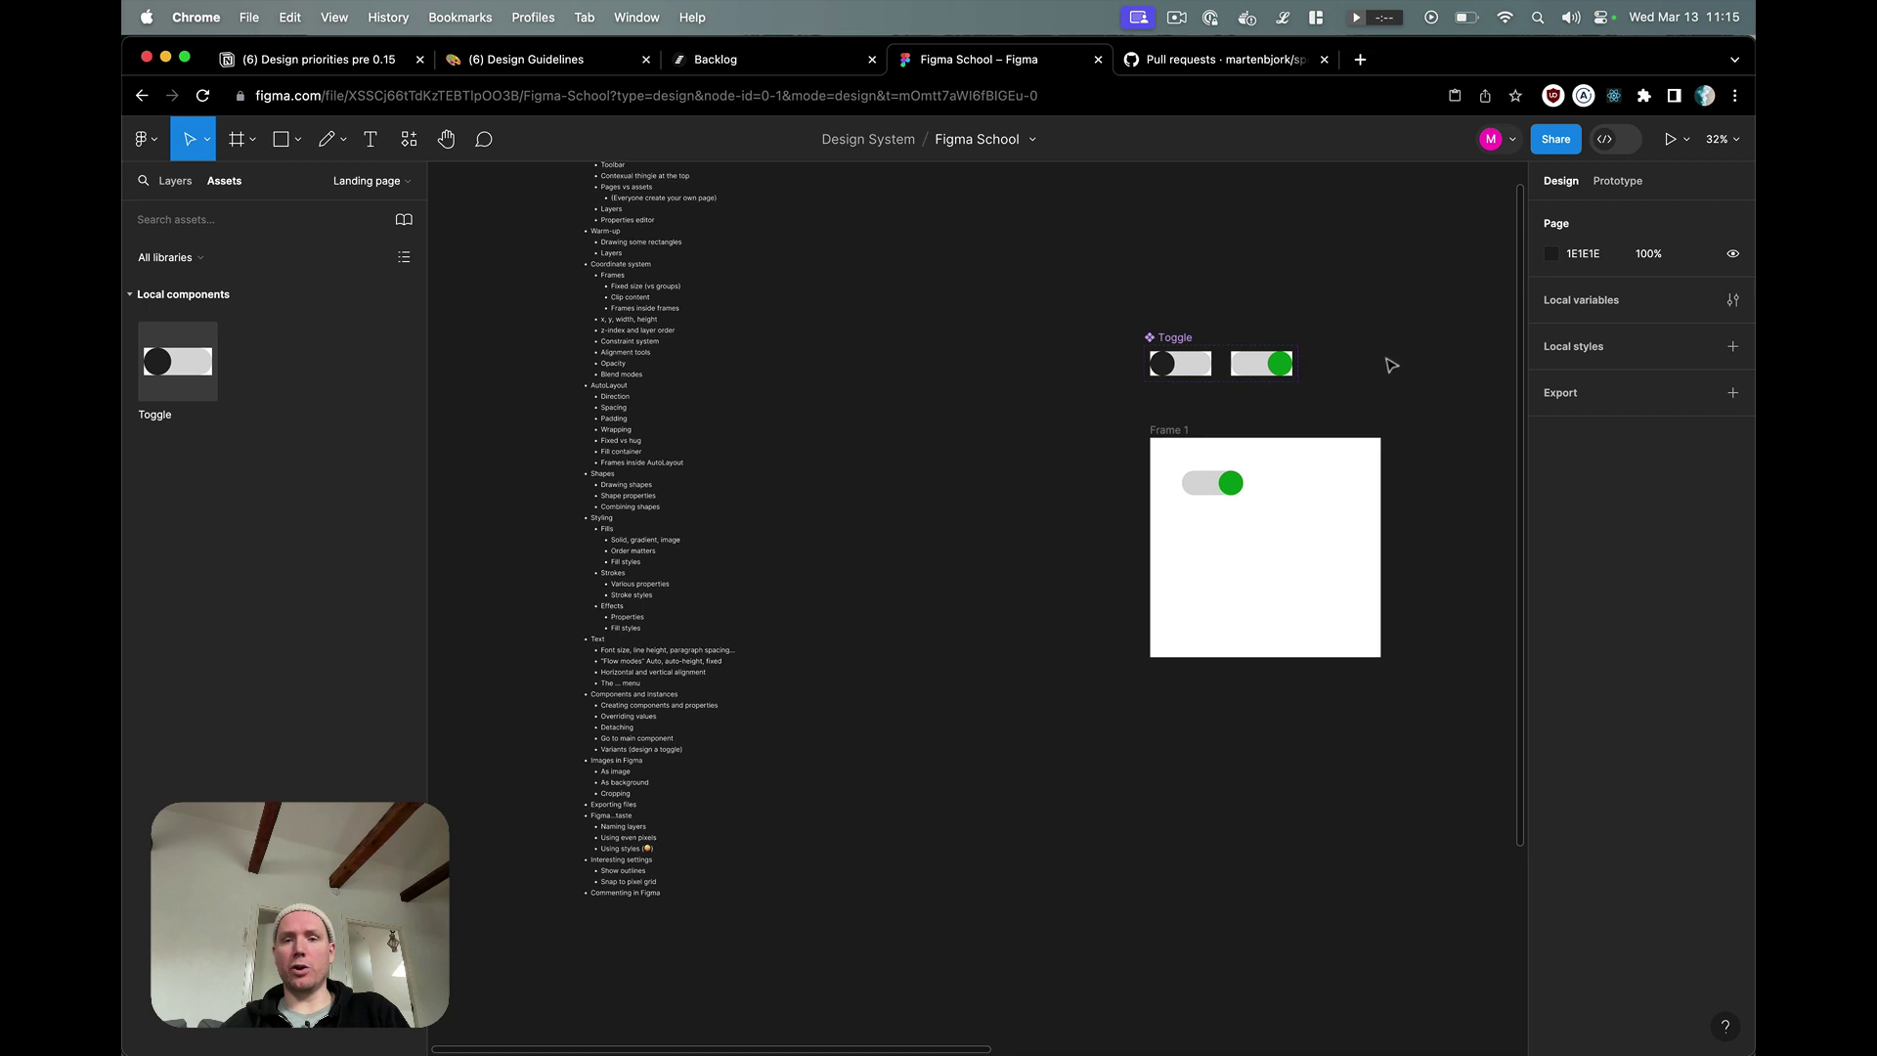